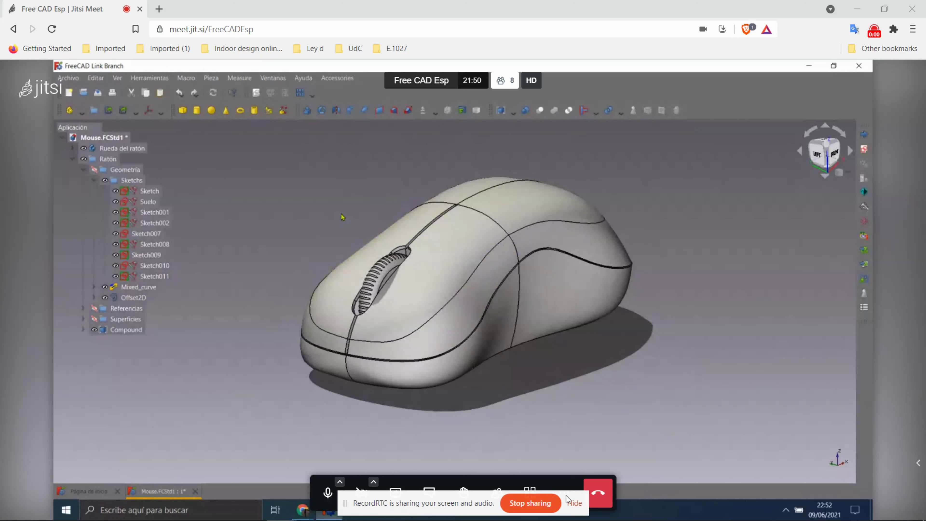
- Orbit and zoom the mouse model to look at it from several angles
left_click(572, 504)
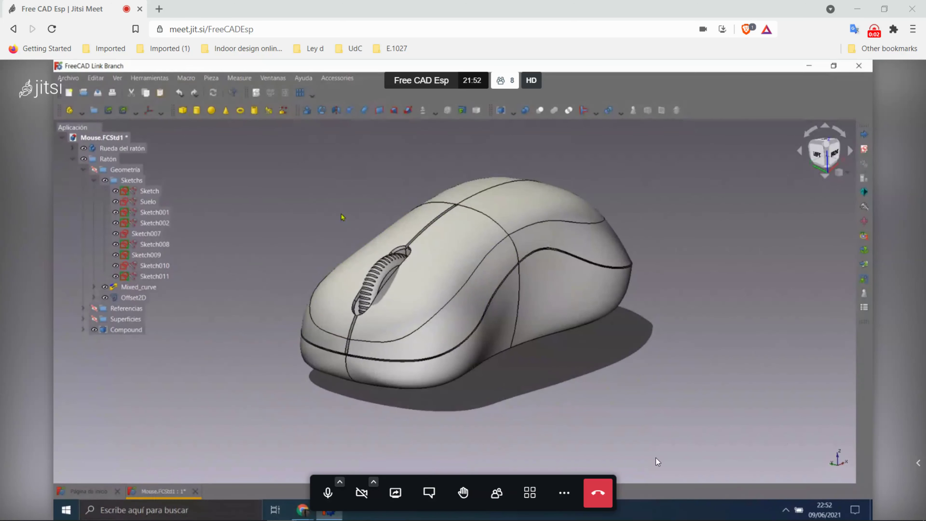
left_click(327, 492)
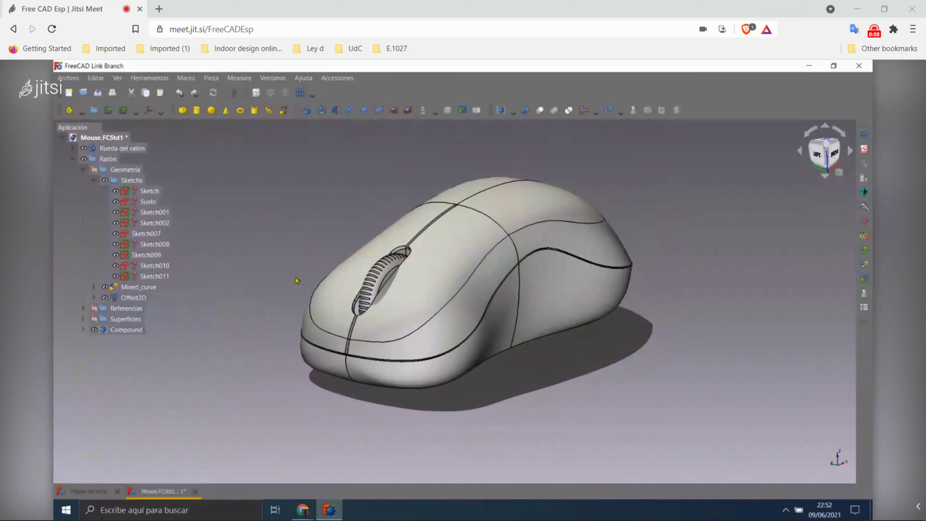
middle_click_drag(296, 280, 312, 332)
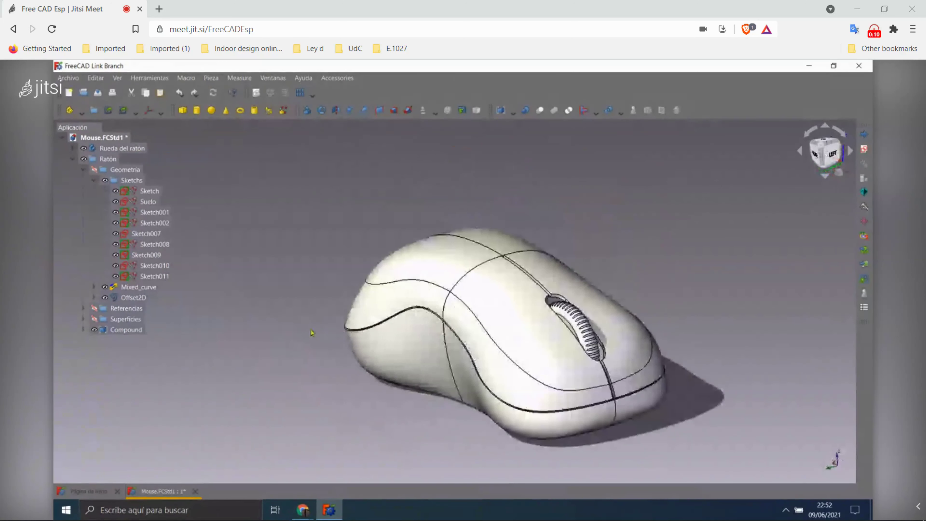
mouse_move(392, 365)
middle_mouse_down()
mouse_move(444, 256)
mouse_move(430, 329)
middle_mouse_up()
scroll(430, 329, "down", 5)
scroll(336, 325, "up", 4)
mouse_move(427, 372)
middle_mouse_down()
mouse_move(336, 325)
mouse_move(379, 380)
mouse_move(394, 346)
middle_mouse_up()
scroll(383, 383, "up", 2)
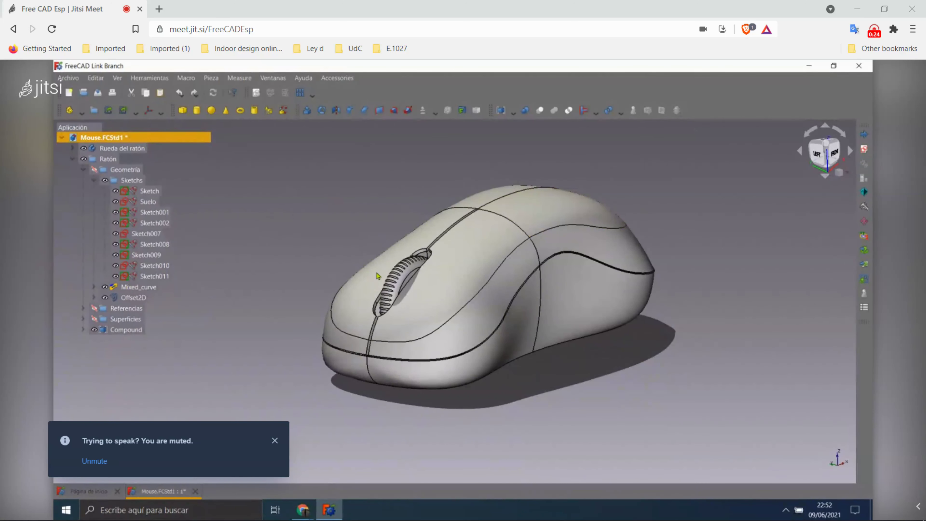
- Expand the wheel part Rueda del ratón and review its PolarPattern, Groove and Boolean features
left_click(134, 149)
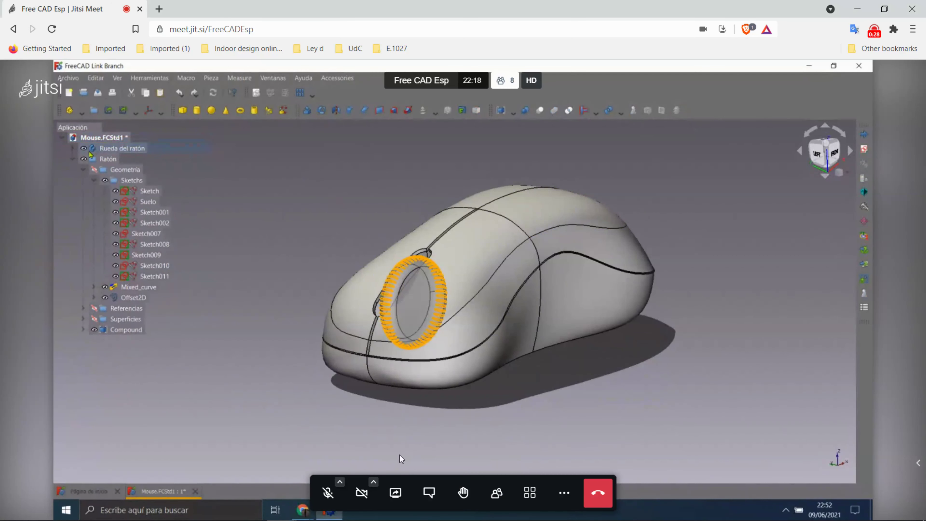
left_click(134, 149)
left_click(72, 150)
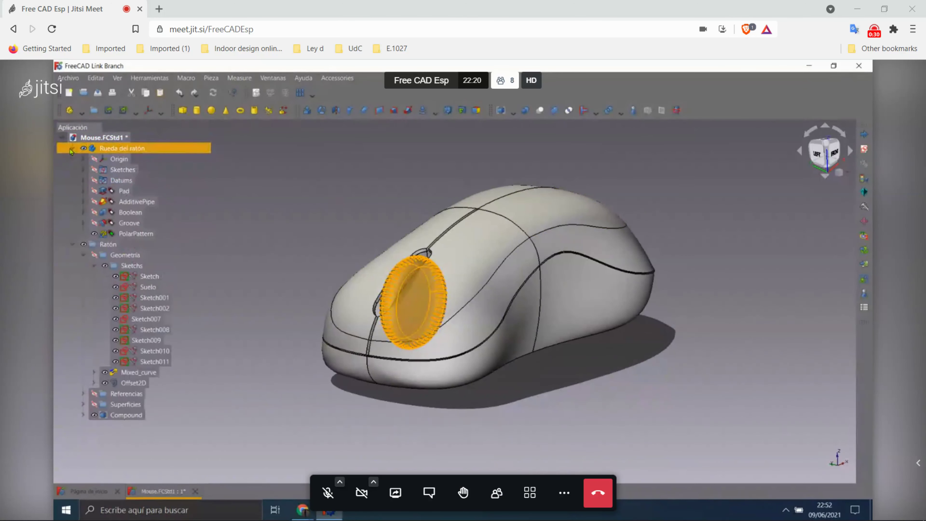
left_click(137, 202)
left_click(133, 234)
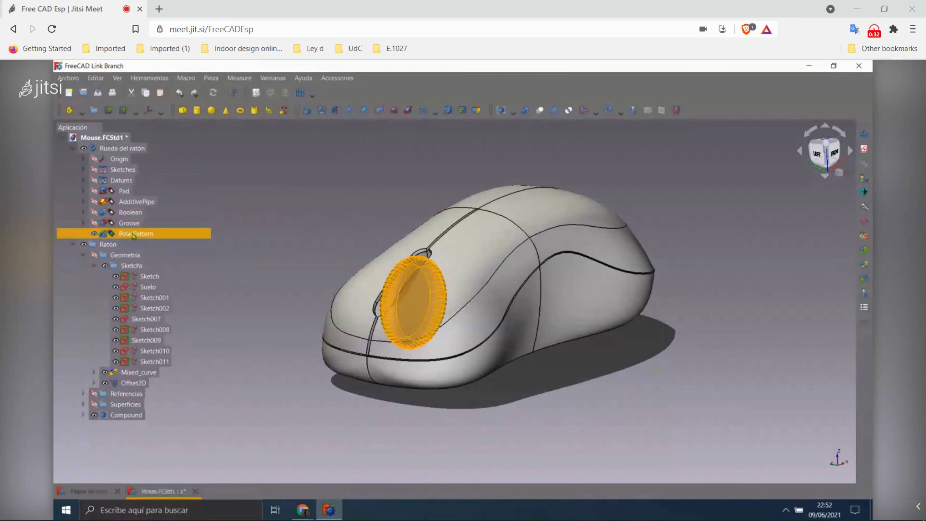
left_click(130, 212)
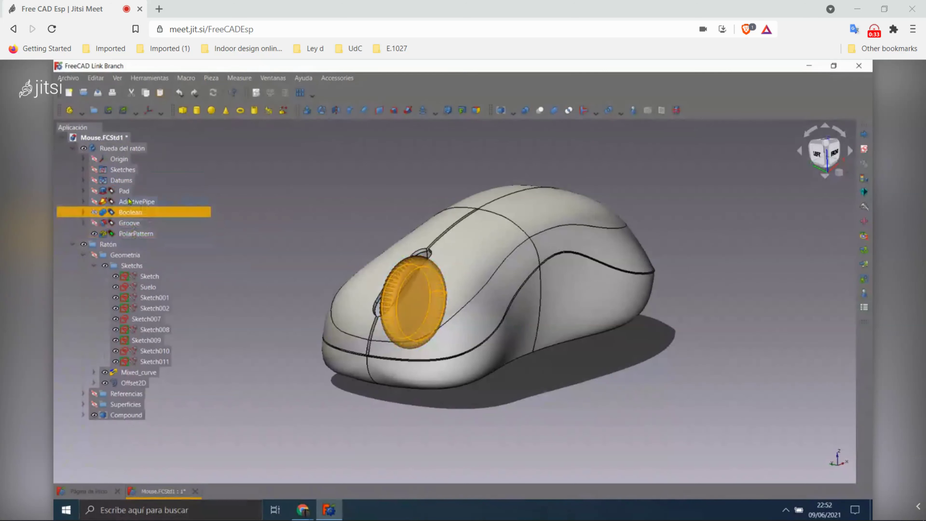
left_click(73, 148)
scroll(396, 181, "down", 2)
scroll(402, 180, "up", 2)
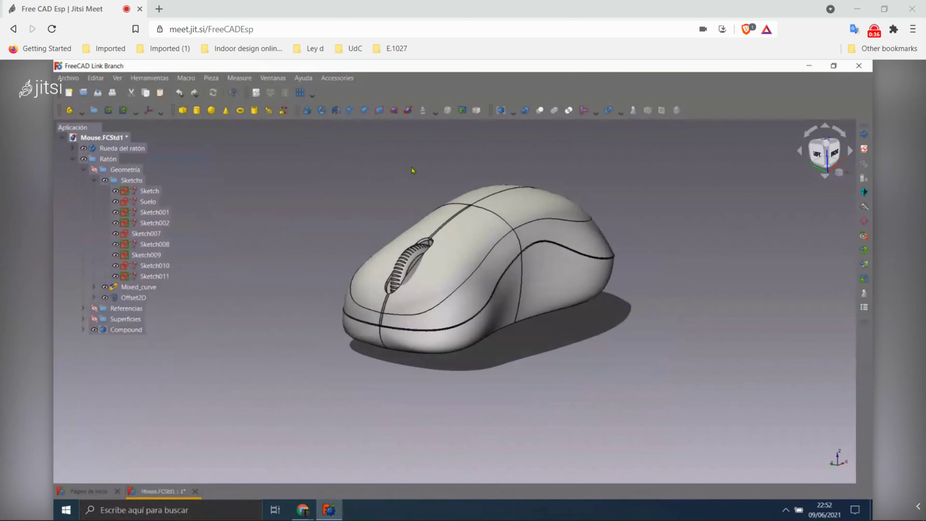
- Hide the Compound mouse body and close the Start page
left_click(151, 192)
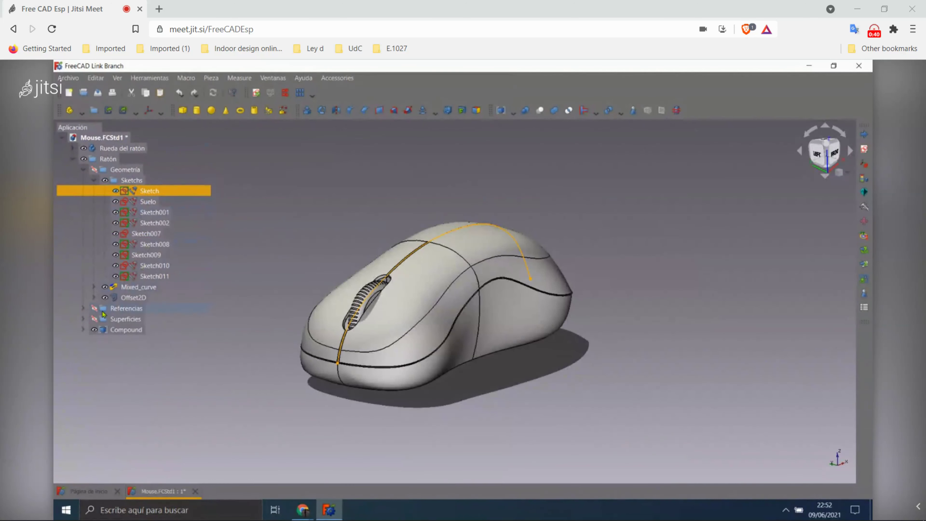
left_click(124, 330)
left_click(178, 377)
left_click(100, 334)
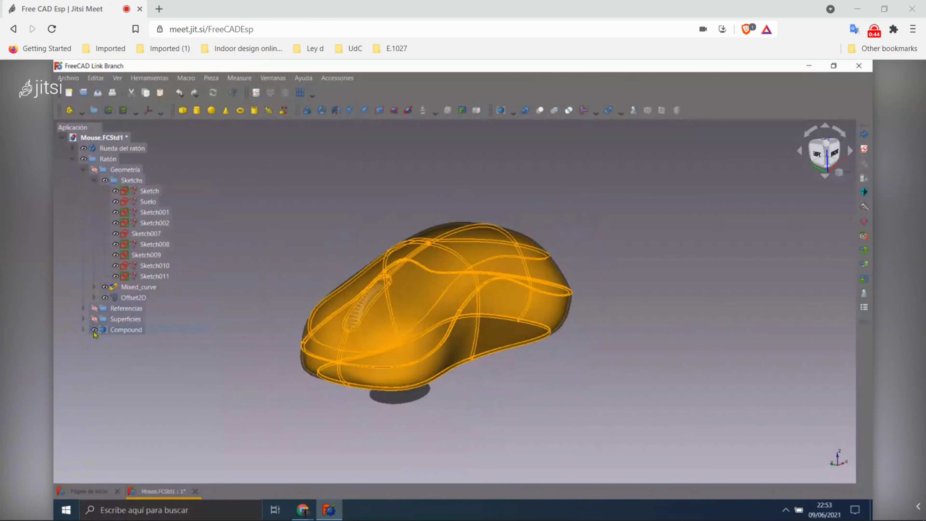
left_click(95, 331)
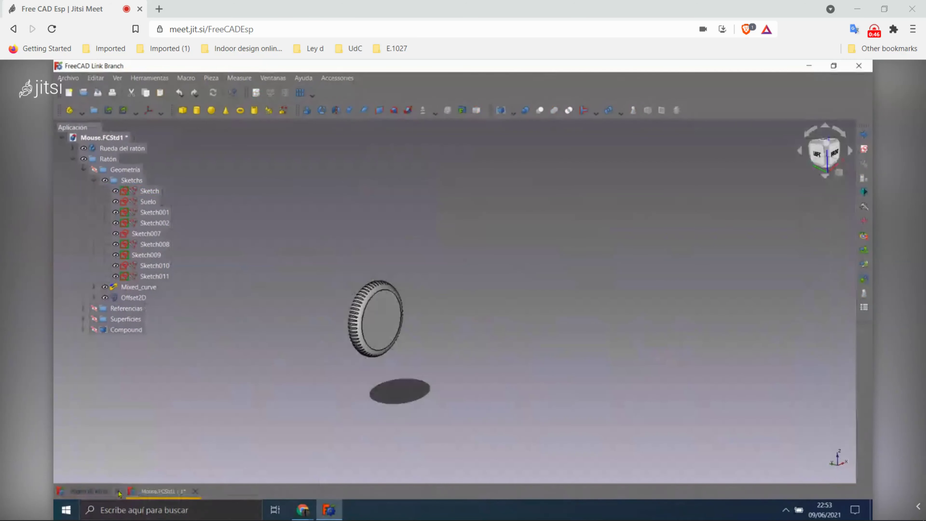
left_click(118, 492)
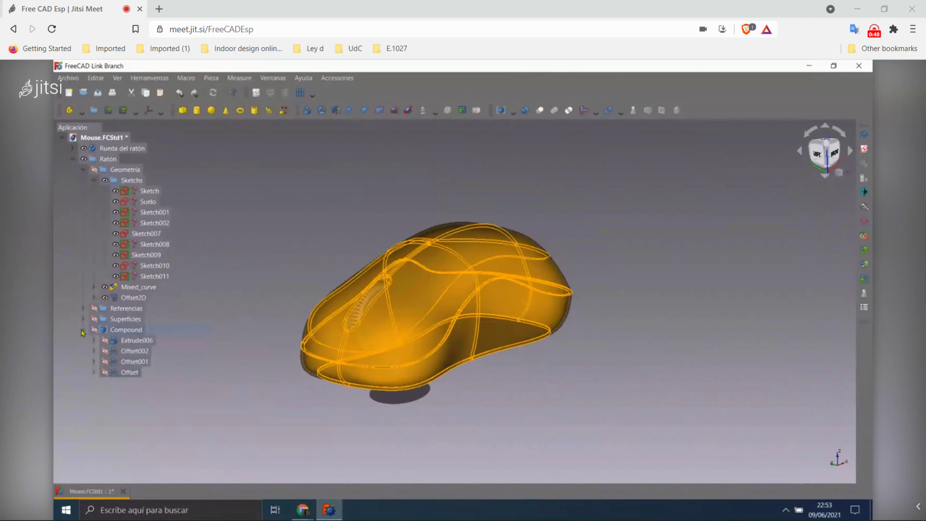
- Hide the wheel and inspect the Sketch, Suelo and Sketch002 profiles in the Sketcher
left_click(84, 148)
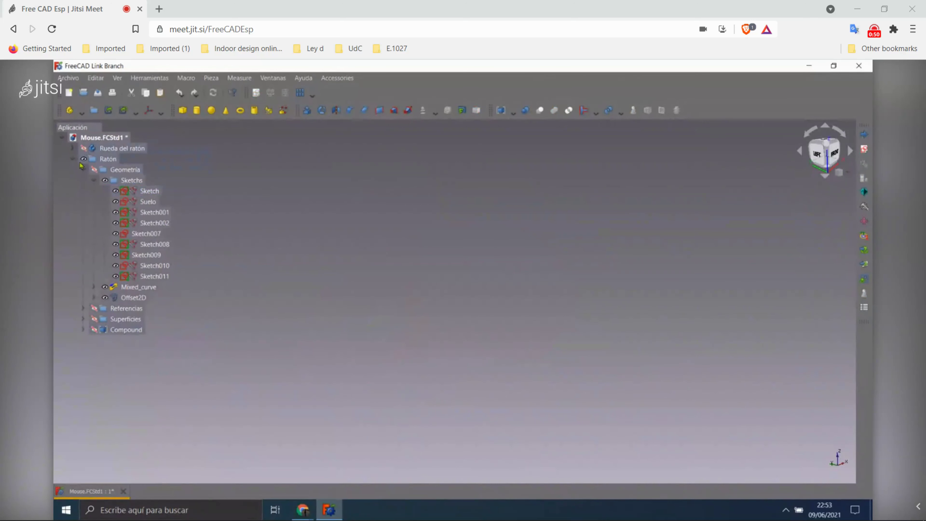
left_click(137, 193)
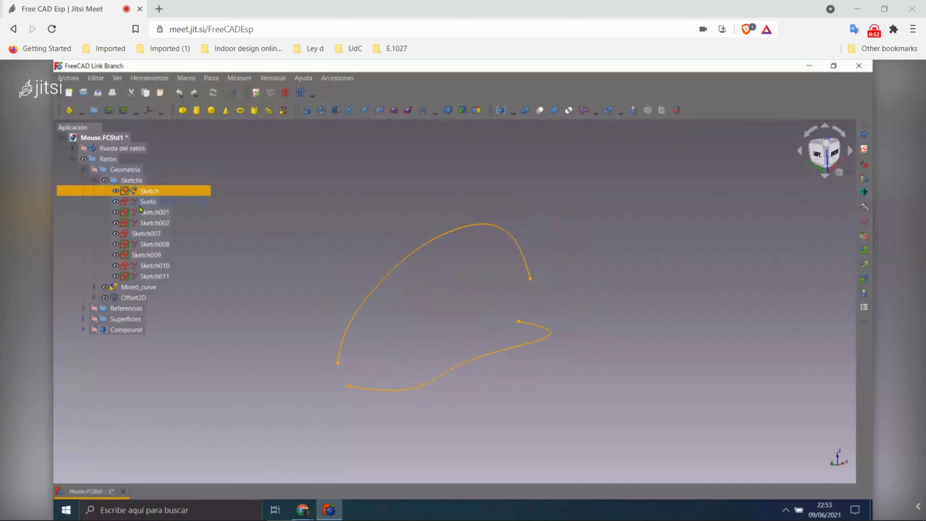
left_click(138, 276, "shift")
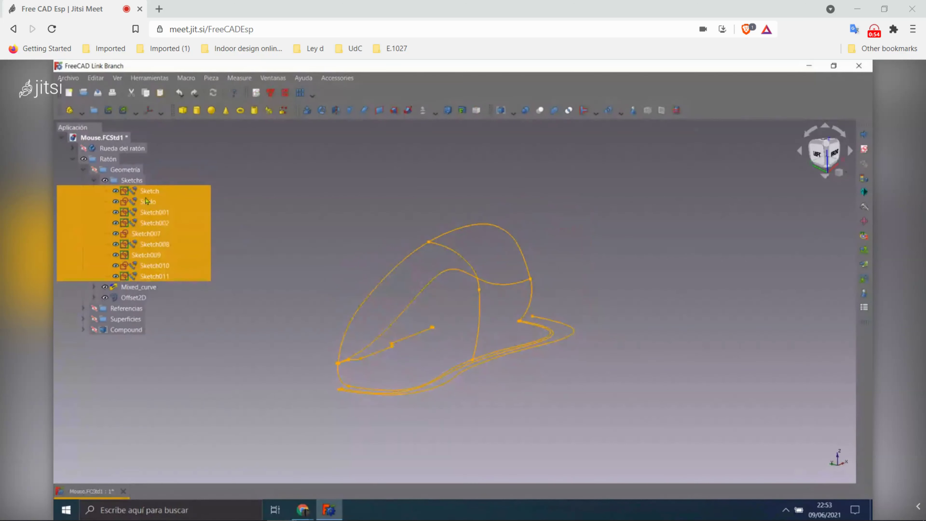
left_click(152, 193)
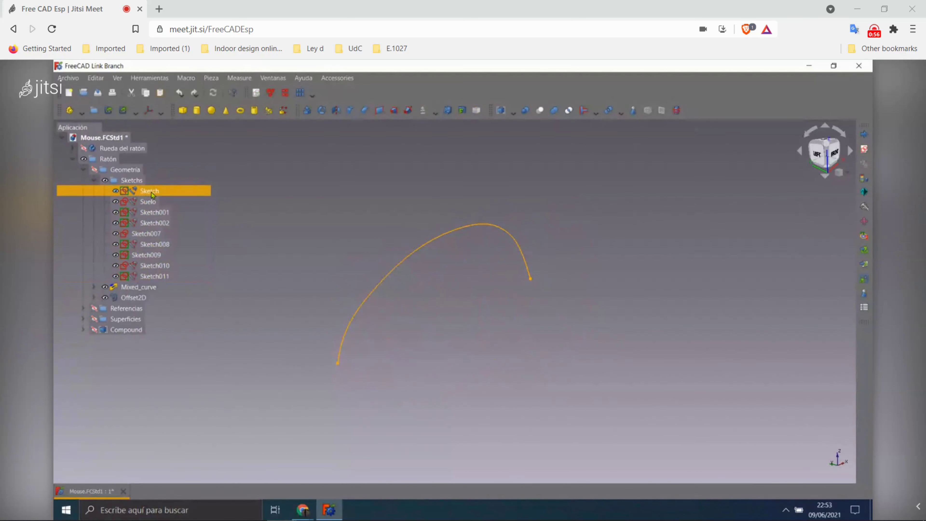
double_click(152, 192)
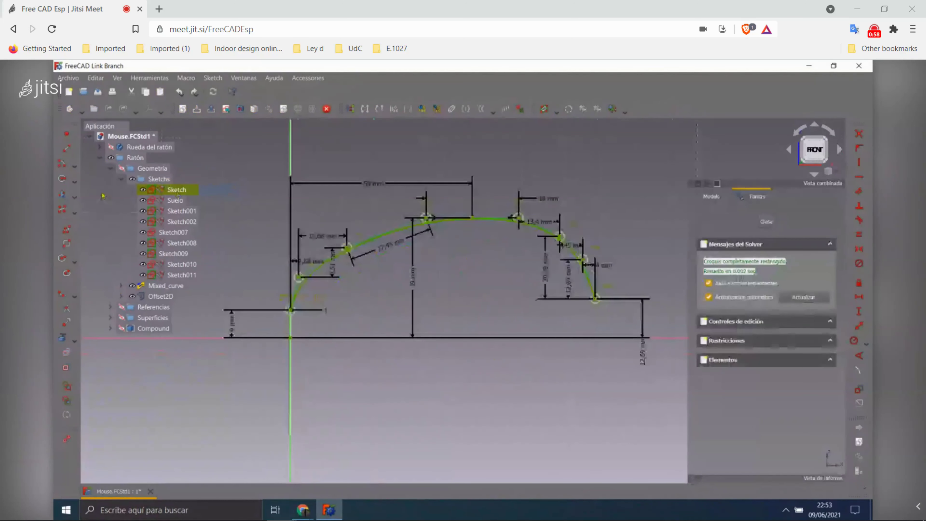
double_click(168, 201)
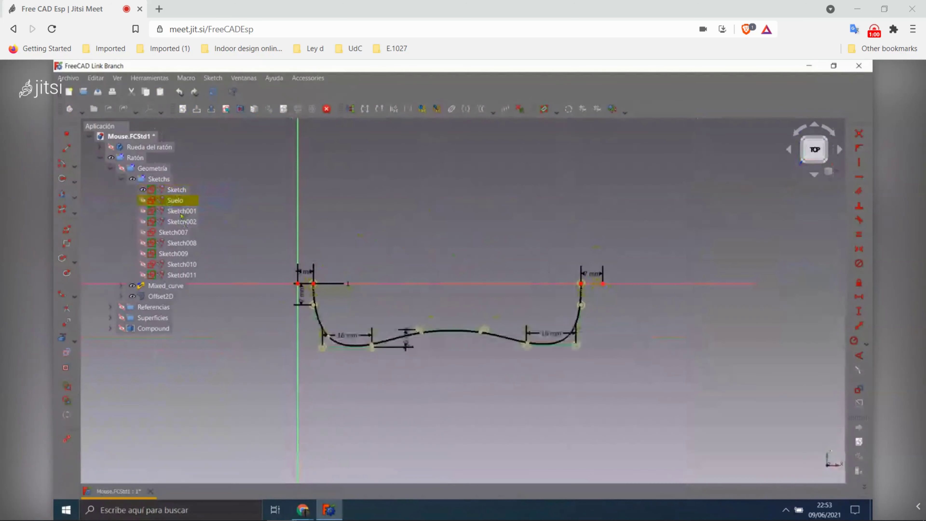
double_click(181, 215)
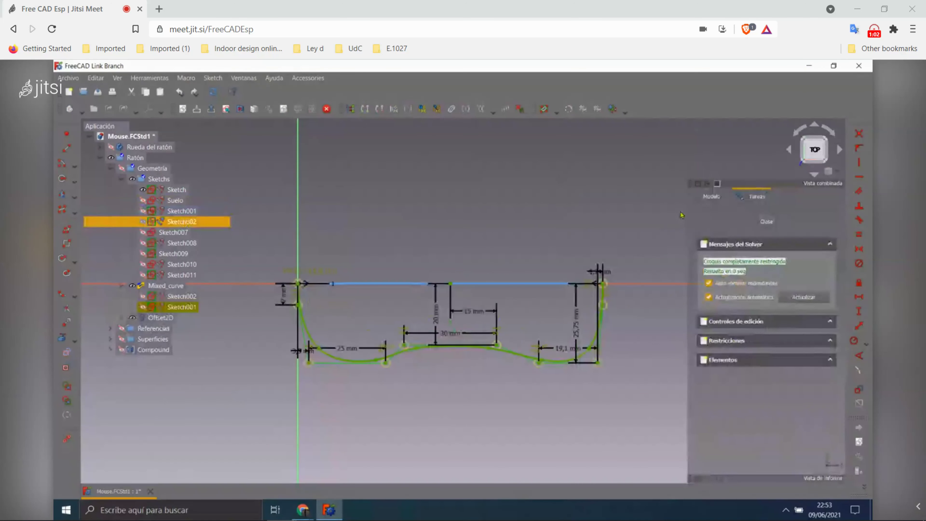
left_click(768, 224)
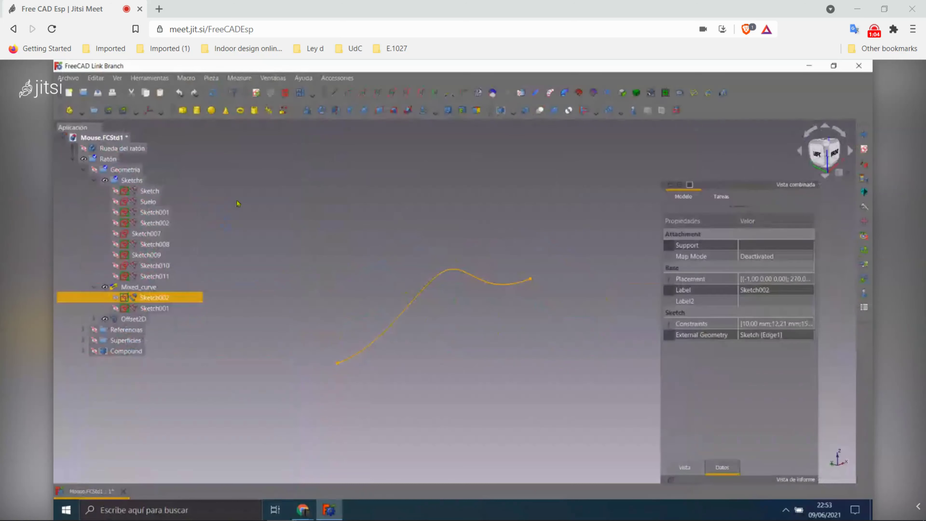
- Select Sketch, Suelo, Sketch001, Sketch002, Sketch007, Sketch010 and Sketch011 together in the tree
left_click_drag(164, 212, 164, 189)
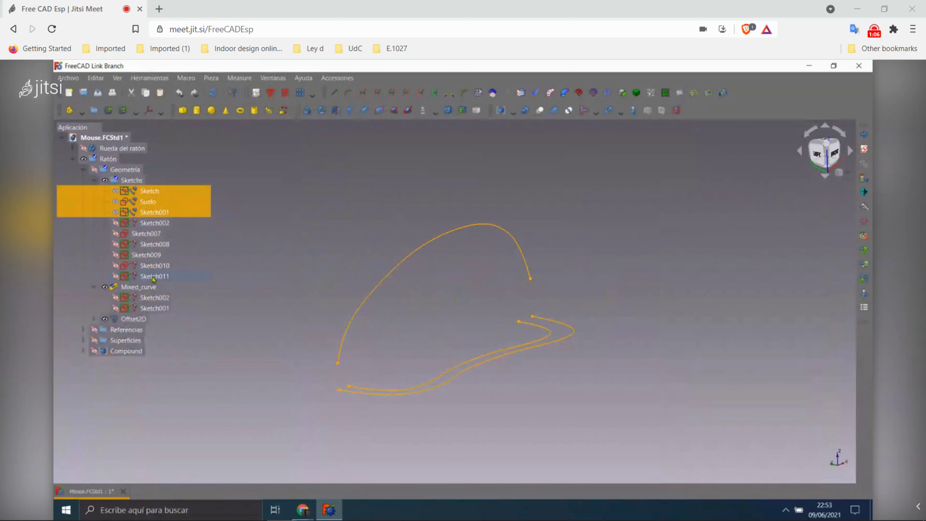
left_click(154, 277, "shift")
left_click(163, 192)
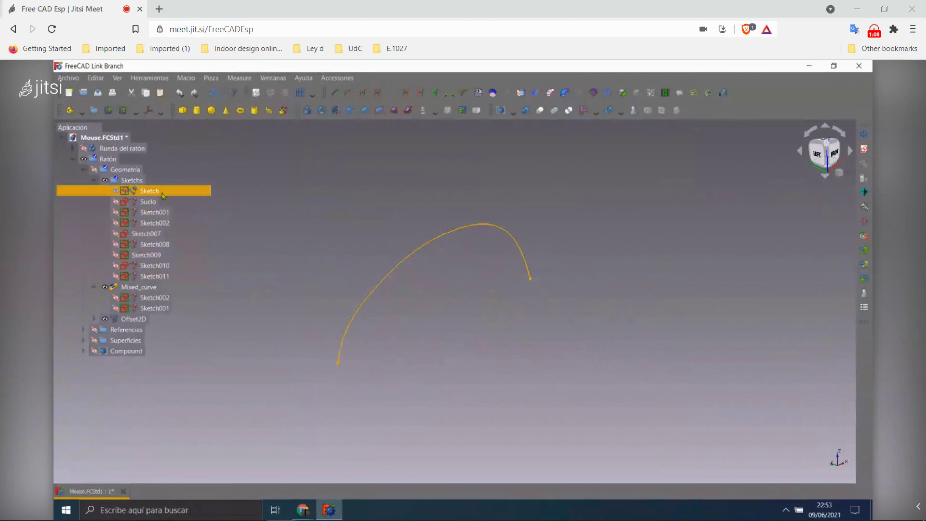
left_click(145, 204, "ctrl")
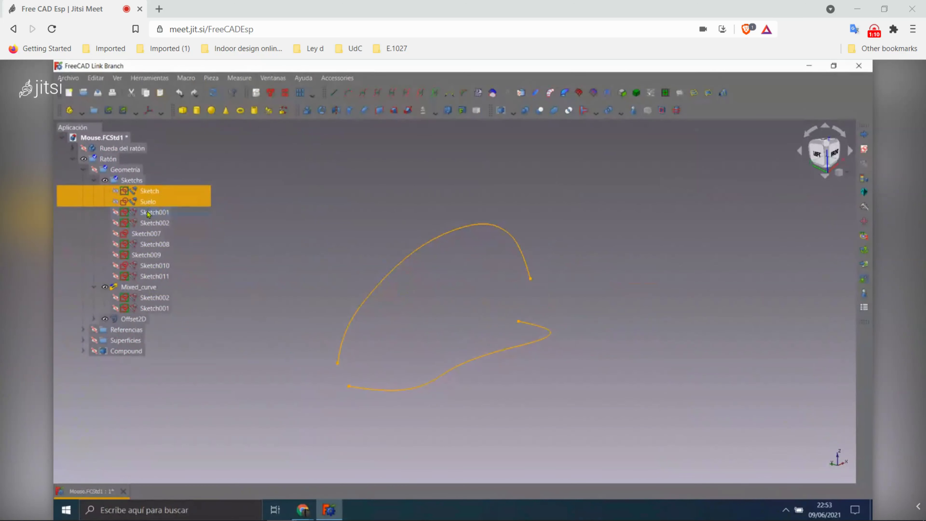
left_click(148, 213, "ctrl")
left_click(155, 224, "ctrl")
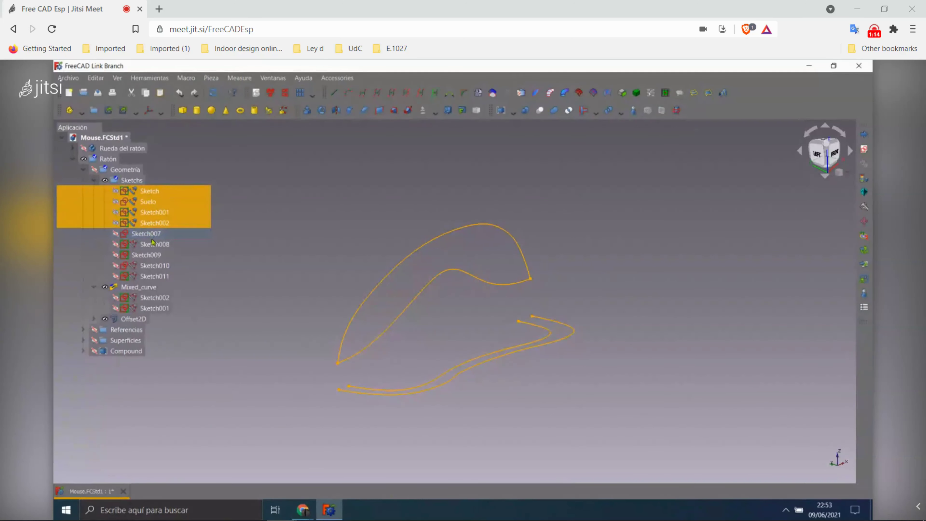
left_click(157, 247, "shift")
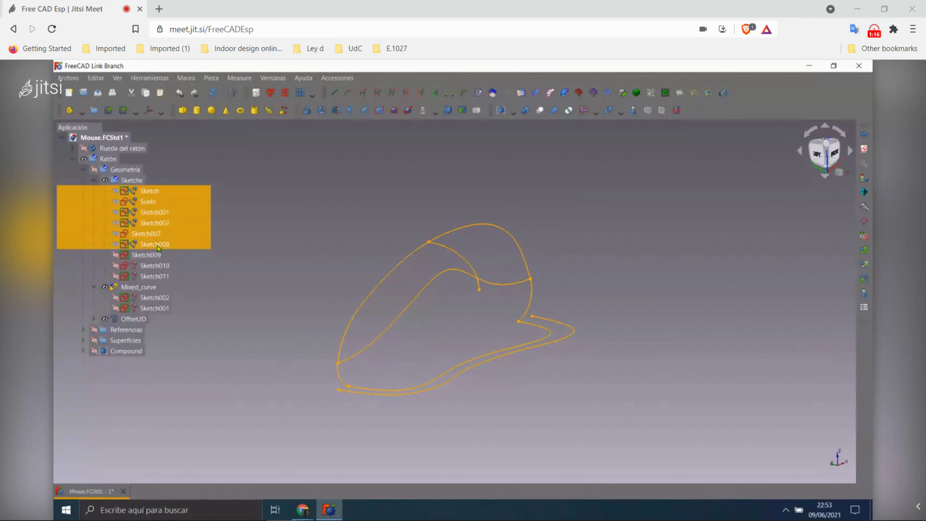
left_click(157, 248, "ctrl")
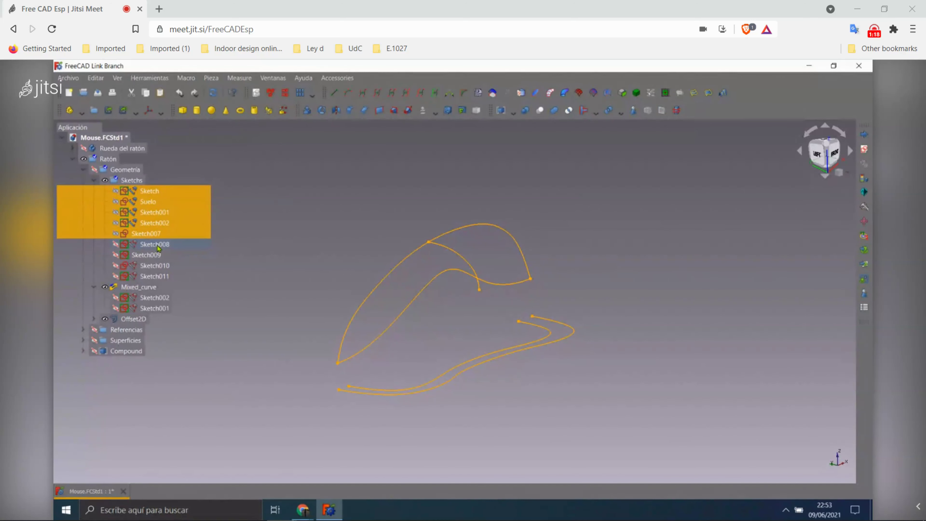
left_click(160, 254, "ctrl")
left_click(159, 255, "ctrl")
left_click(163, 264, "ctrl")
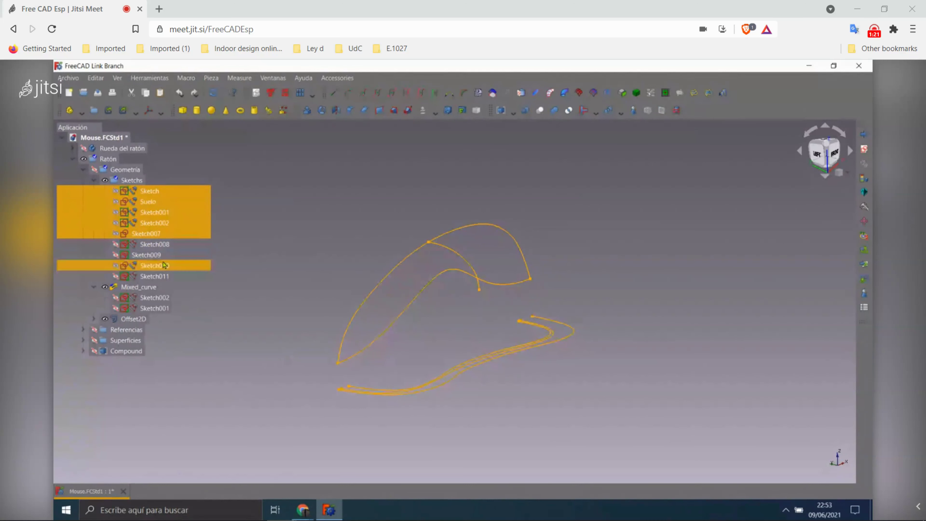
left_click(164, 277, "ctrl")
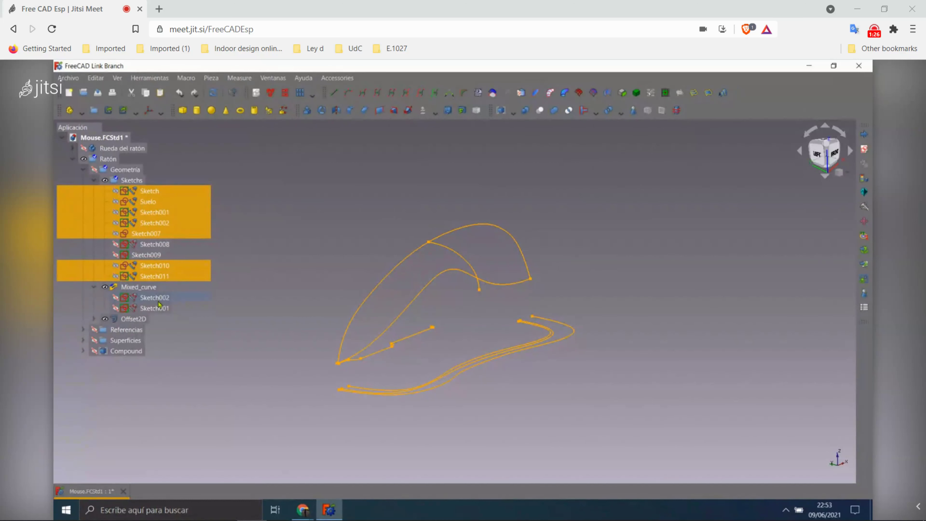
- Export the selected sketches with all dependencies ticked in the Selección de objeto dialog
left_click(146, 93)
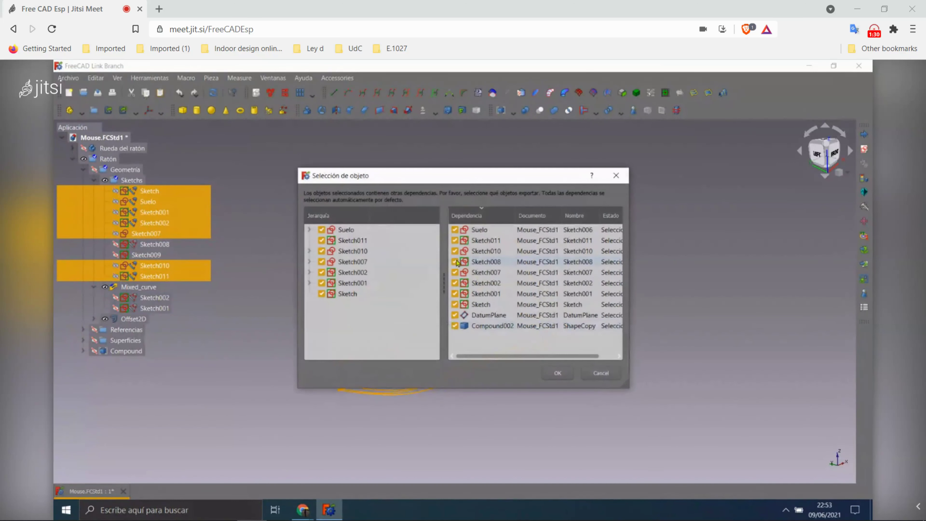
left_click(455, 229)
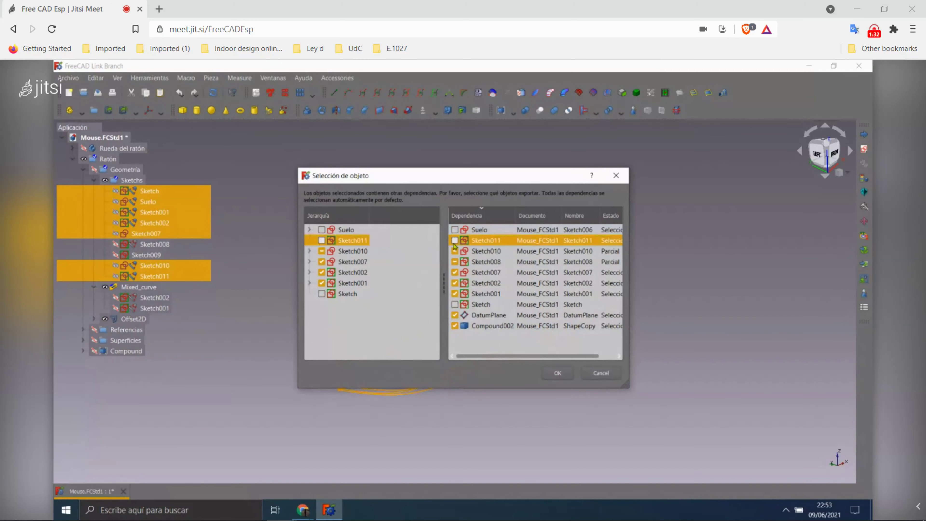
left_click(454, 262)
left_click(455, 261)
left_click(455, 230)
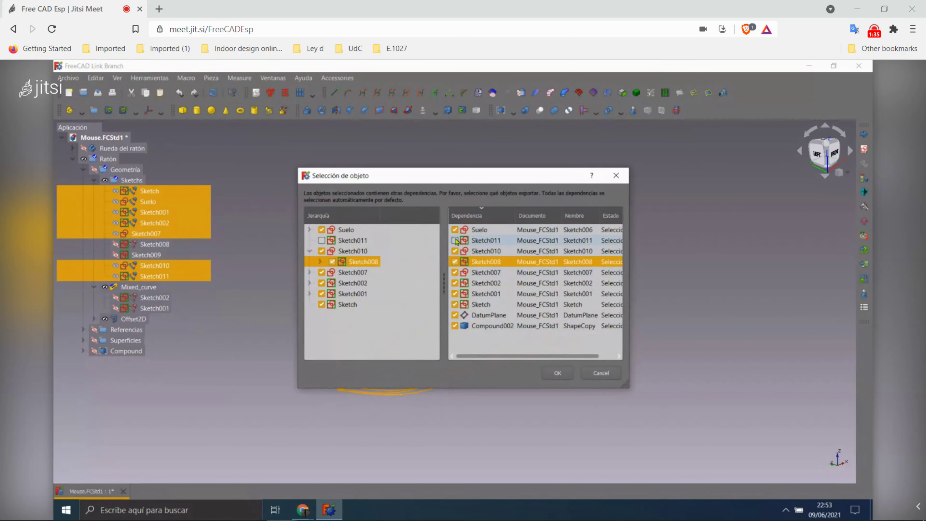
left_click(557, 372)
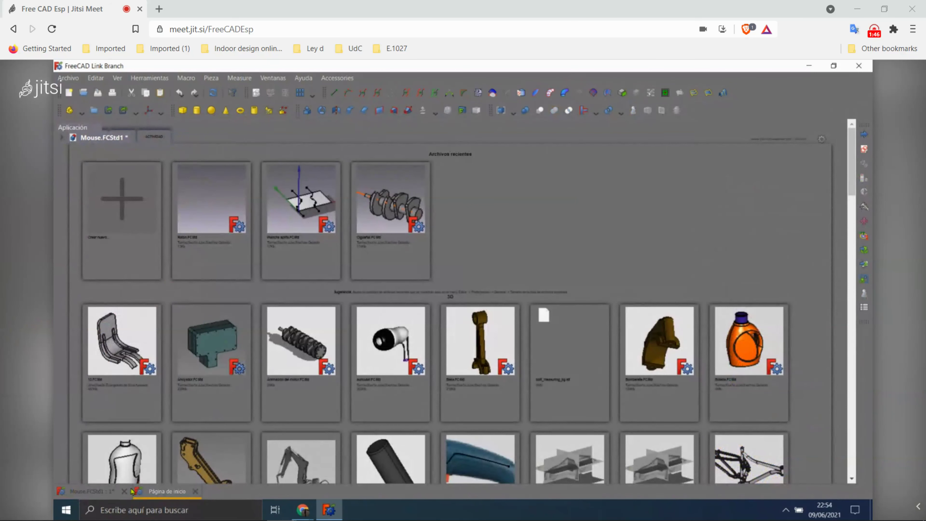
- Discard Mouse.FCStd1, open Ratón and move all its tree items into Grupo
left_click(124, 491)
left_click(500, 308)
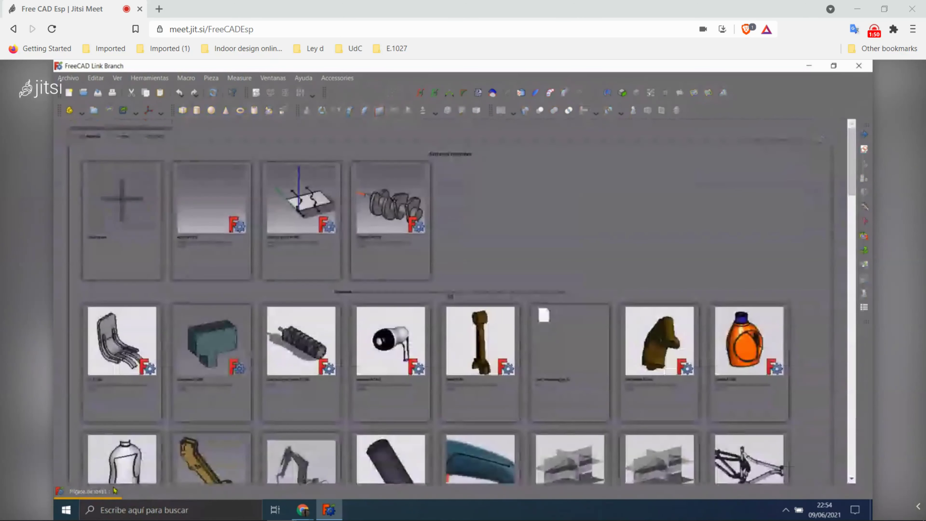
left_click(190, 175)
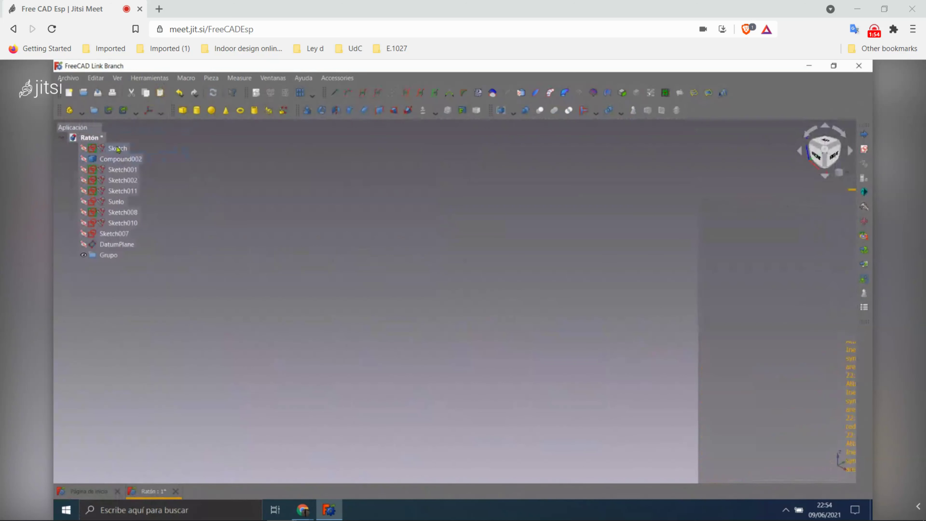
left_click(110, 147)
left_click(126, 243, "shift")
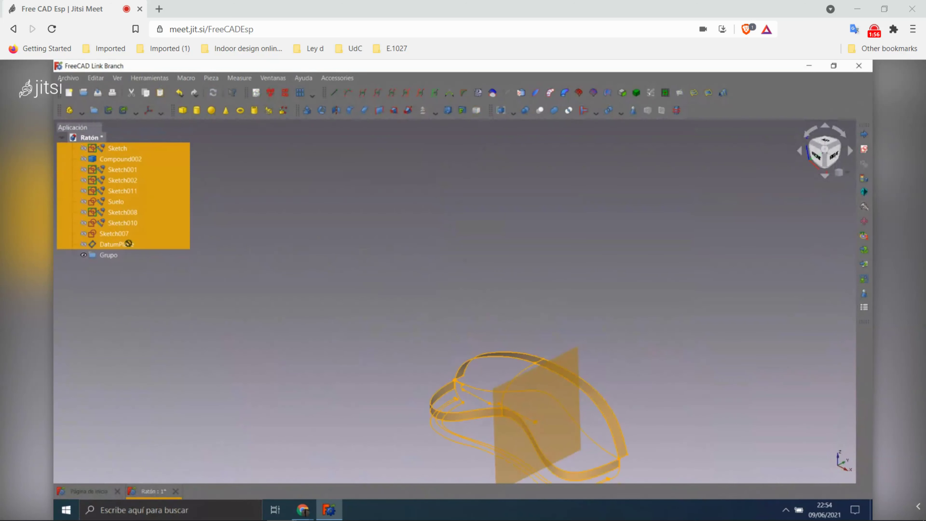
left_click_drag(126, 243, 117, 256)
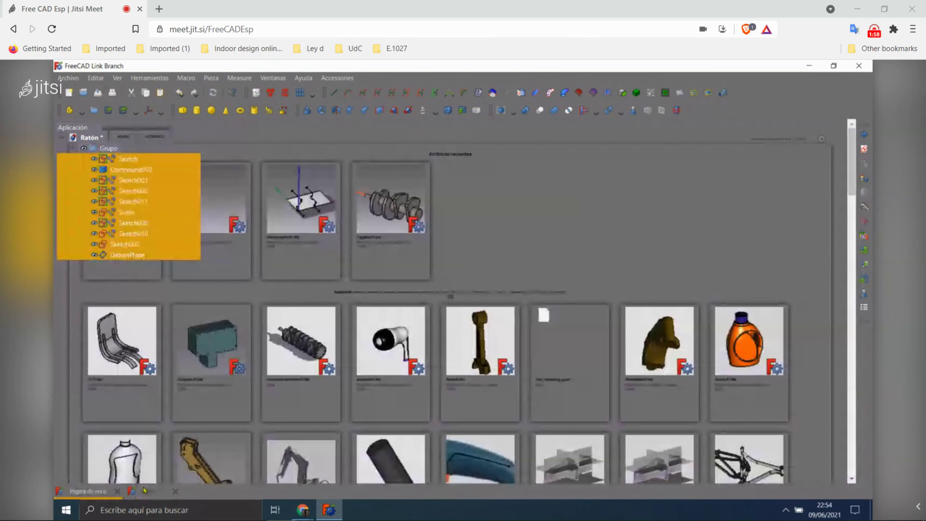
left_click(117, 491)
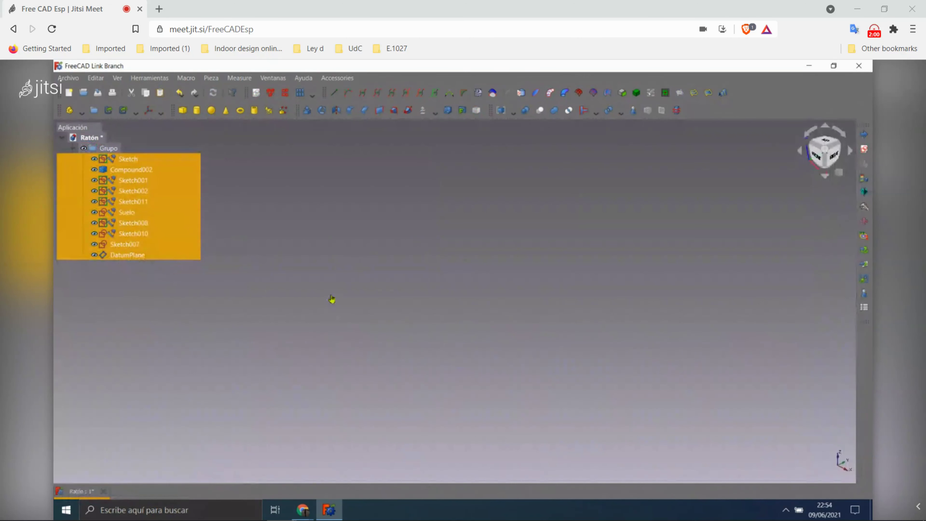
- Delete DatumPlane and Compound002 from the Ratón document
left_click(417, 284)
left_click(98, 149)
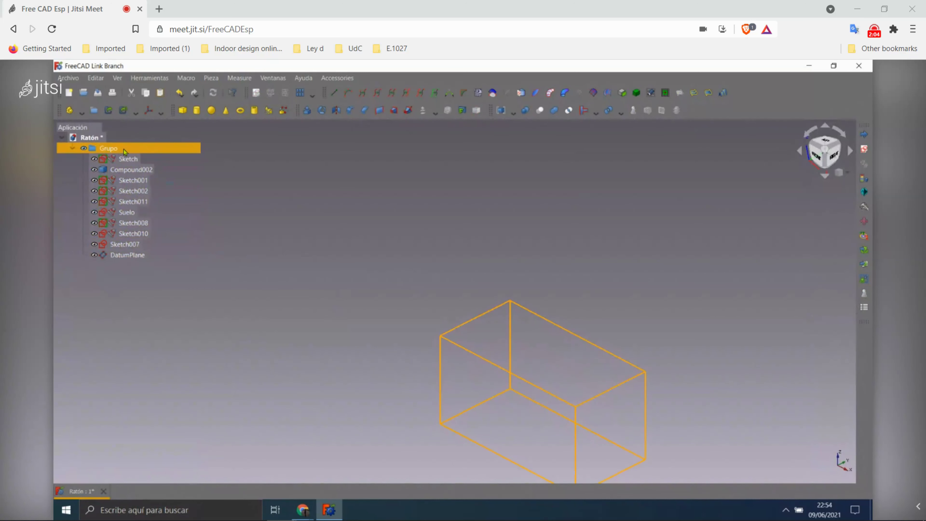
left_click(128, 255)
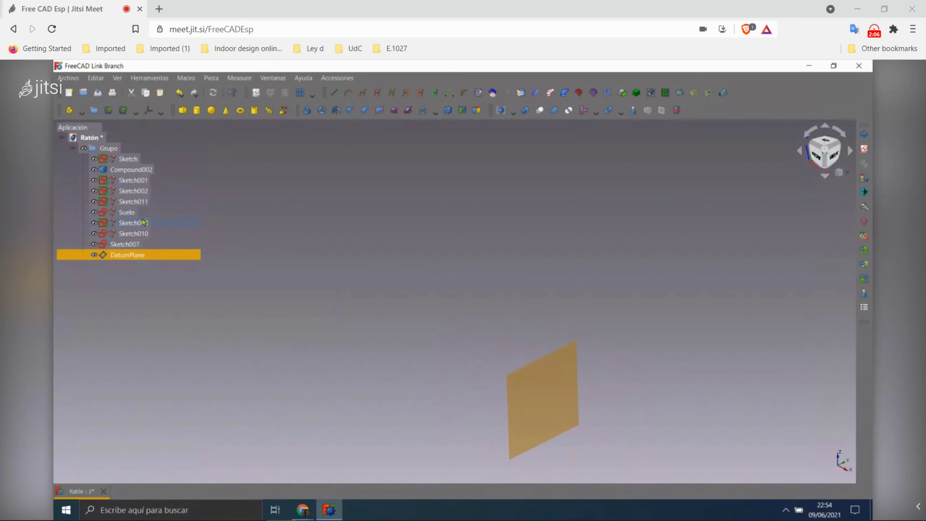
key("Delete")
left_click(496, 313)
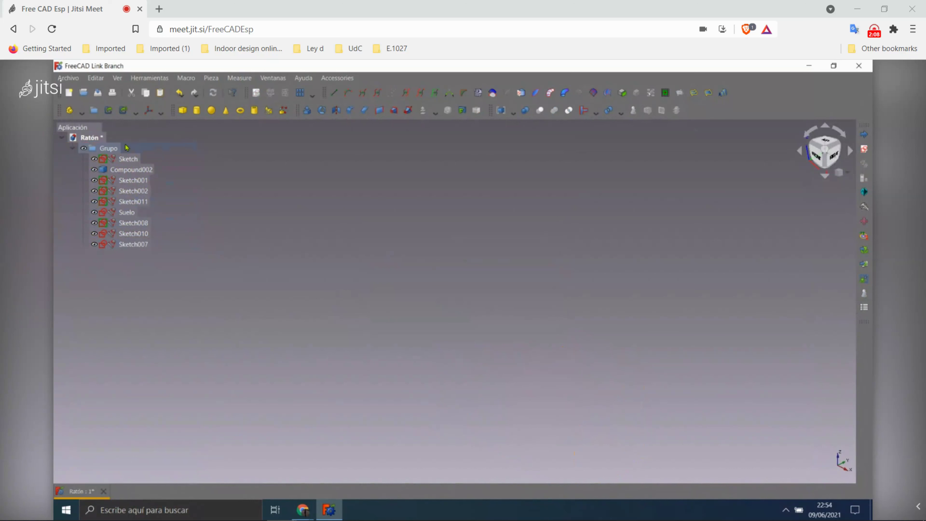
left_click(151, 170)
key("Delete")
left_click(501, 314)
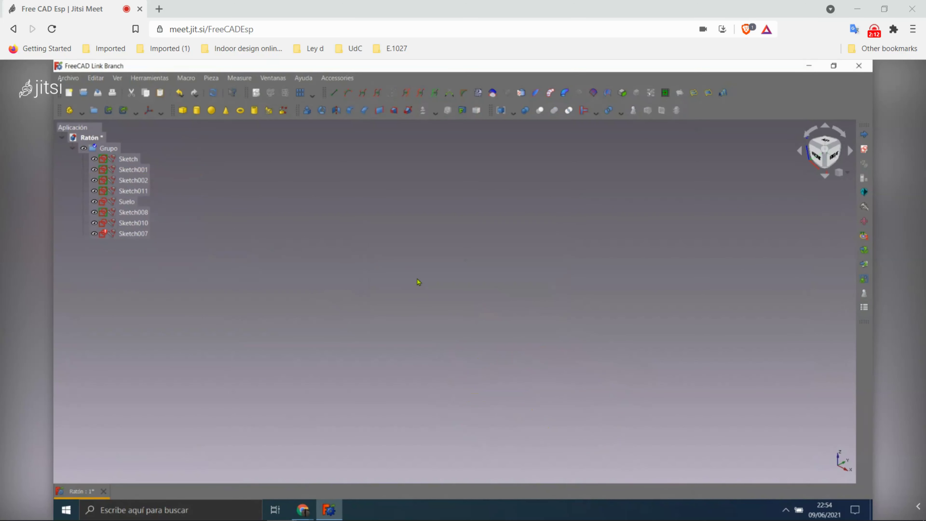
- Edit Sketch007, nudging its arc's top endpoint slightly
double_click(133, 233)
scroll(455, 316, "up", 5)
scroll(471, 270, "down", 3)
scroll(481, 252, "up", 3)
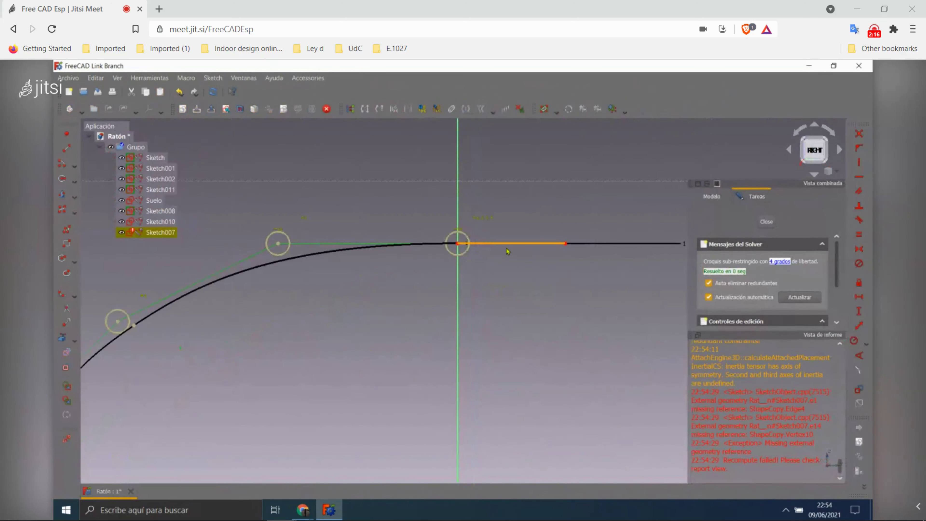
scroll(525, 245, "down", 3)
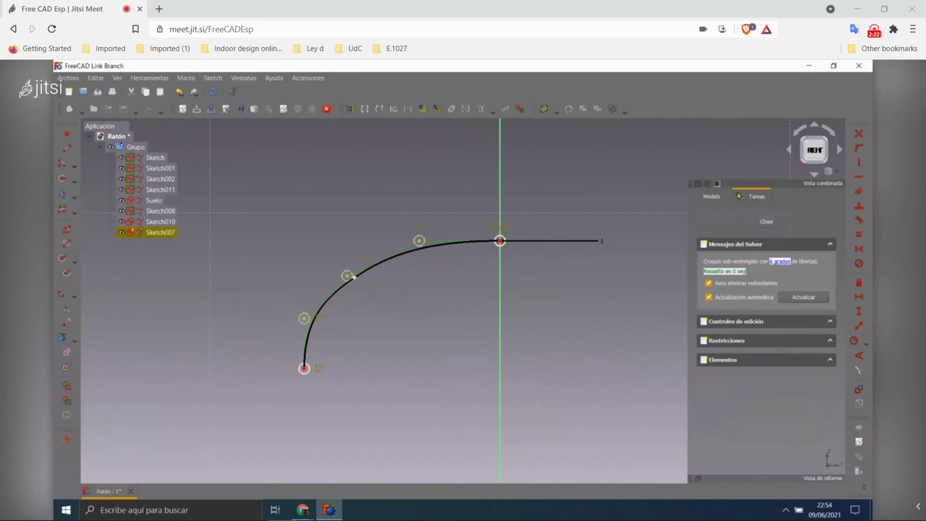
left_click(755, 222)
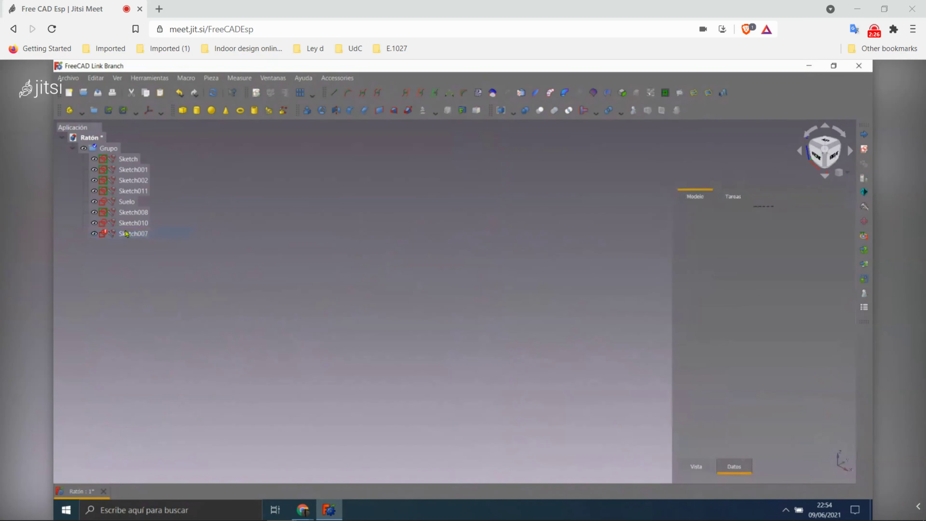
double_click(133, 233)
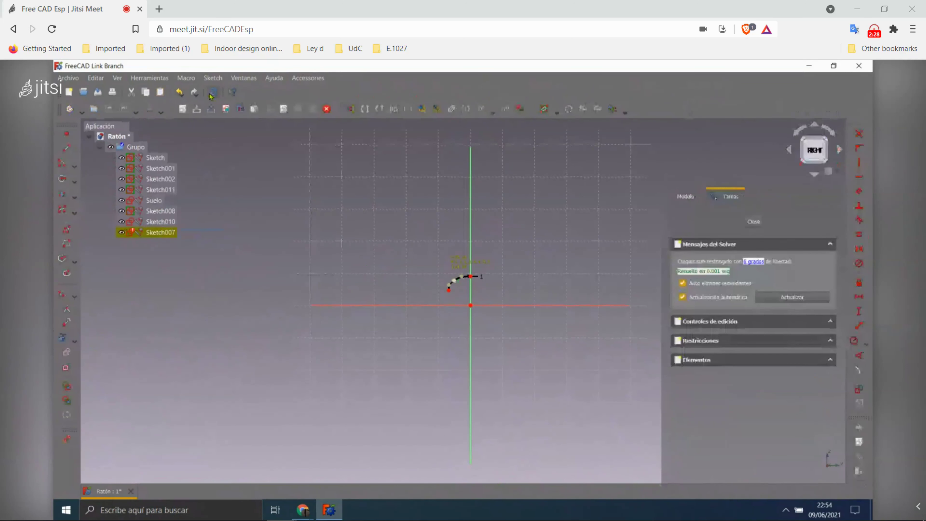
scroll(292, 236, "up", 2)
scroll(347, 256, "up", 2)
scroll(365, 274, "up", 2)
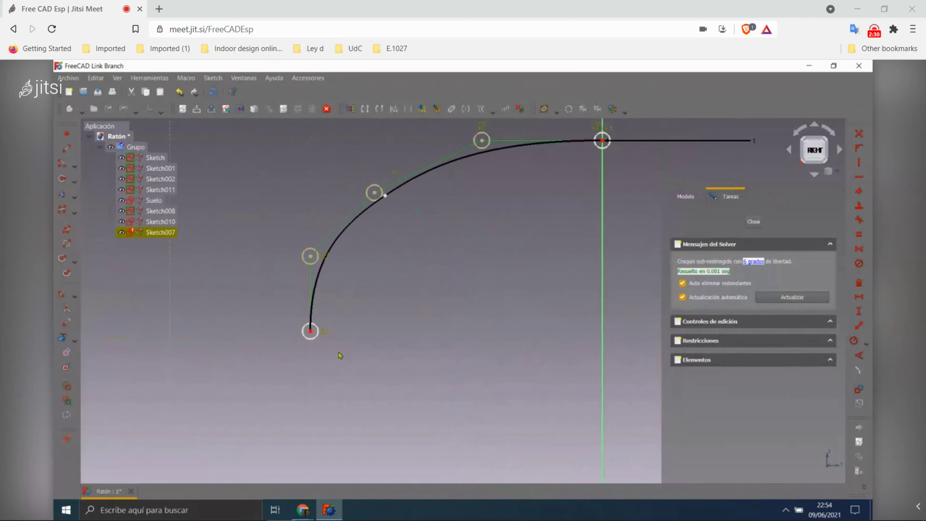
scroll(495, 221, "down", 1)
left_click_drag(516, 210, 516, 209)
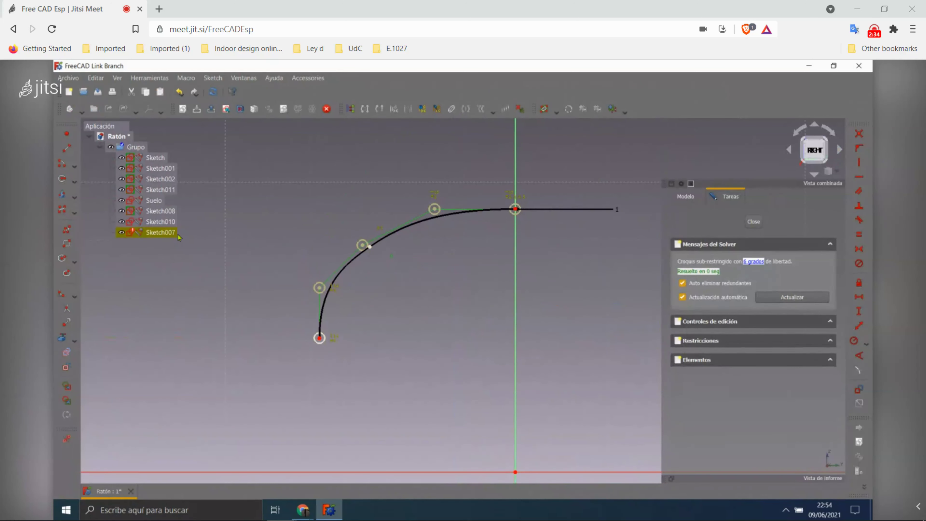
key("Escape")
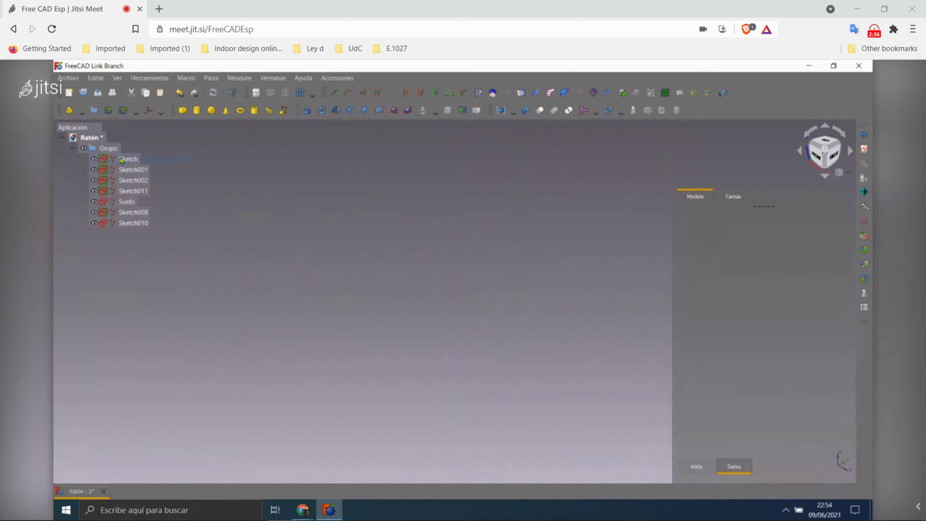
- Delete the Grupo folder but keep its sketches, show them all and view from the front
left_click(108, 148)
key("Delete")
left_click(522, 297)
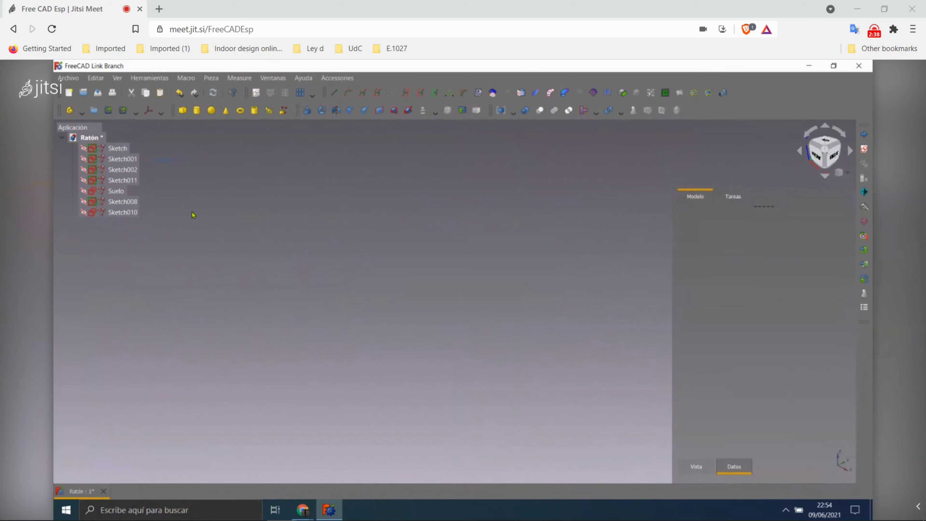
key("ctrl+a")
key("space")
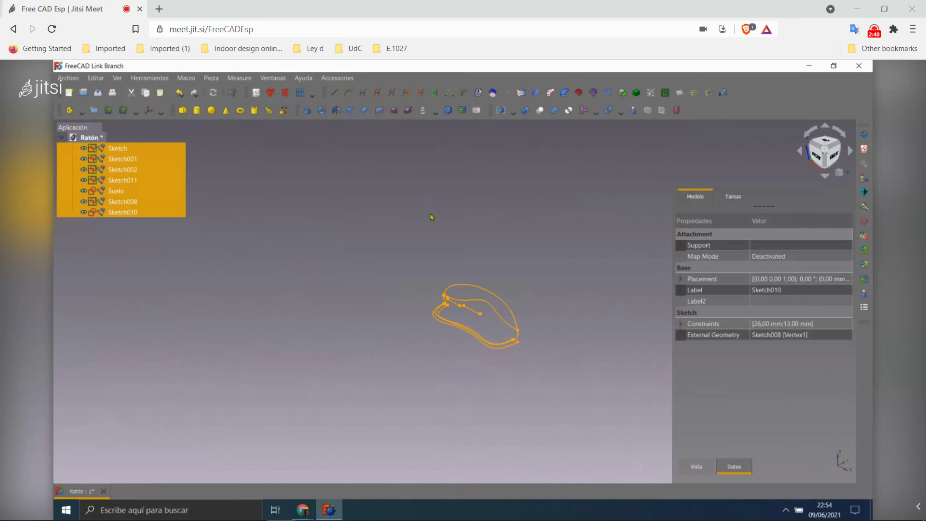
left_click(431, 216)
key("1")
scroll(563, 365, "up", 3)
middle_click_drag(387, 361, 385, 248)
scroll(386, 248, "up", 2)
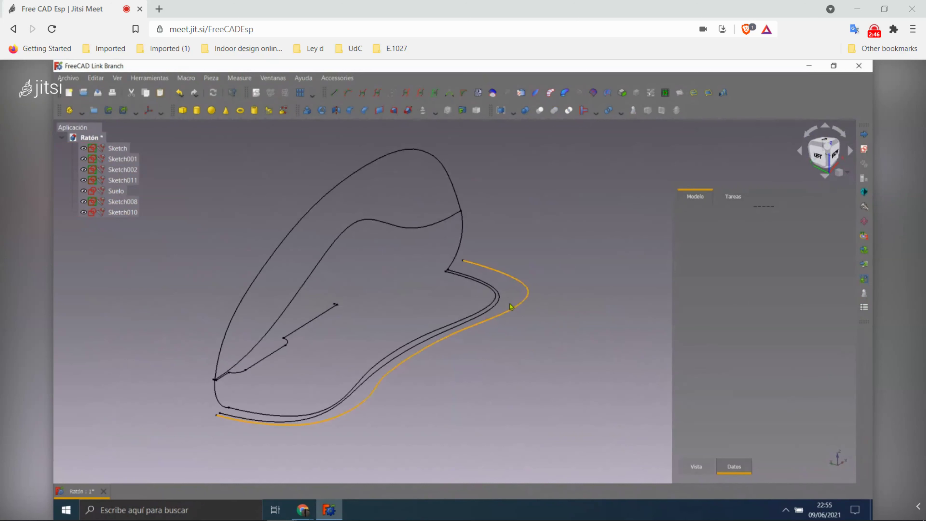
- Delete Sketch008, accepting the broken reference from Sketch010
left_click(459, 238)
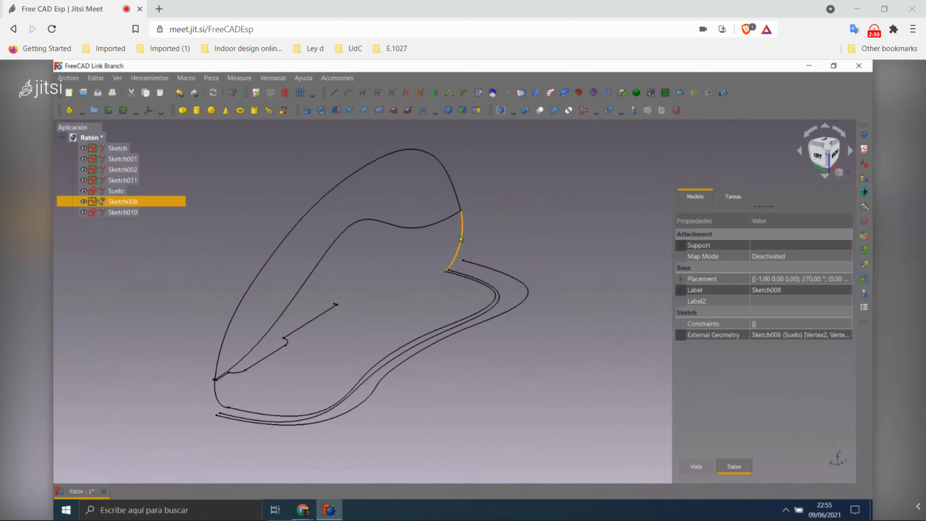
double_click(166, 202)
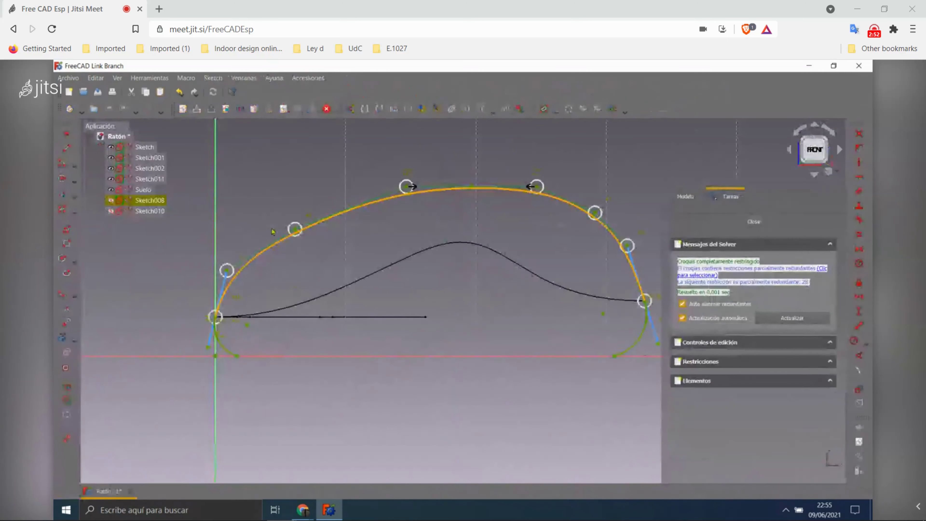
mouse_move(752, 222)
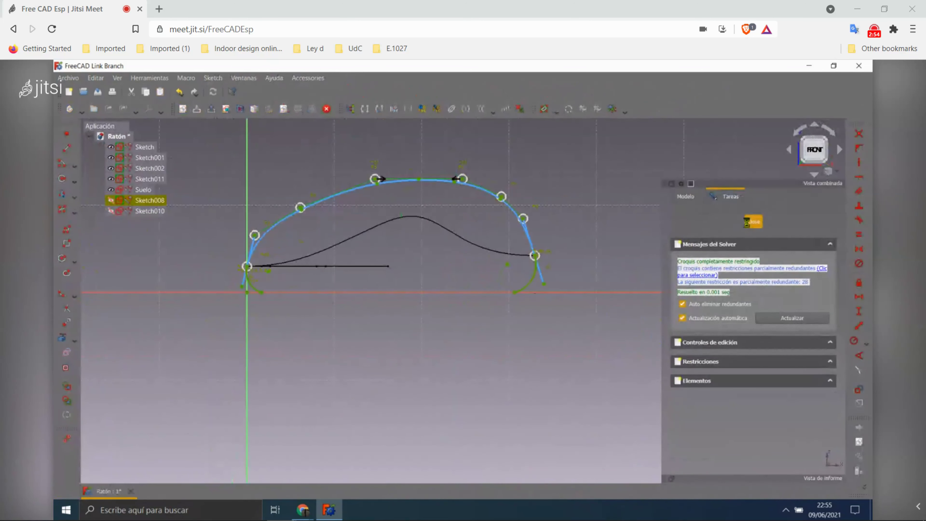
left_click(742, 225)
key("Delete")
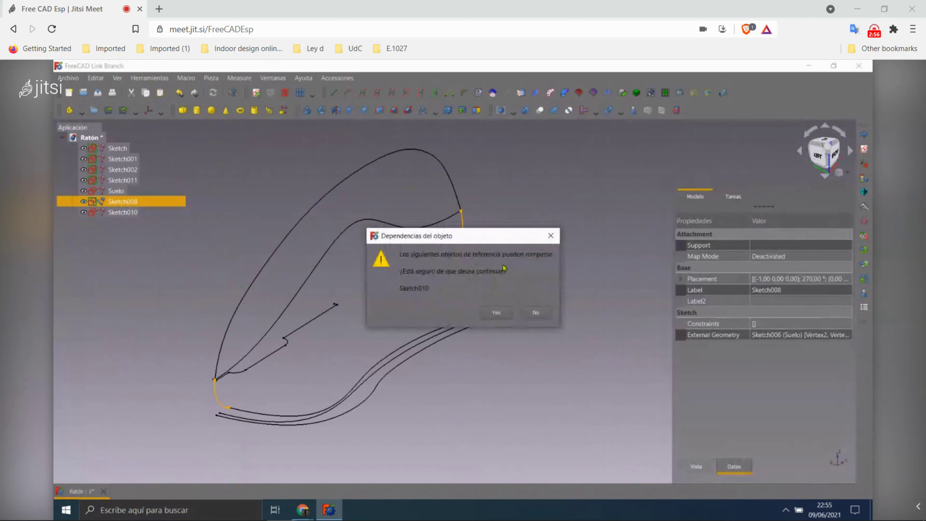
left_click(495, 313)
- Open Sketch010 and orbit it to check its geometry in 3D
left_click(134, 204)
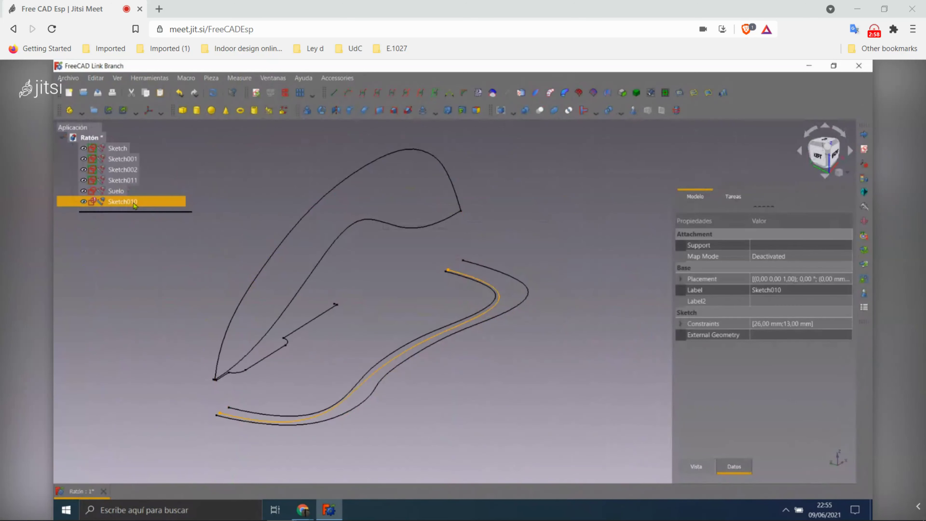
double_click(134, 203)
scroll(423, 266, "down", 3)
scroll(423, 266, "up", 3)
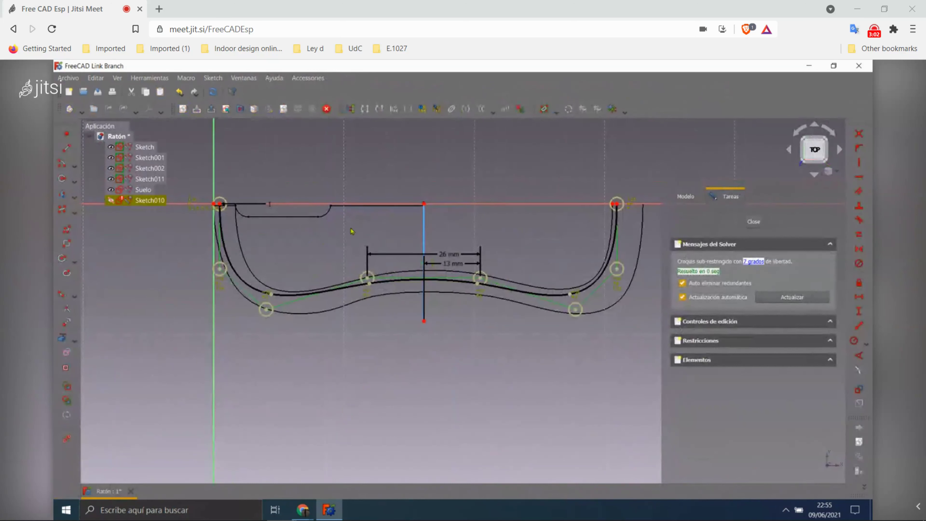
scroll(423, 265, "down", 2)
middle_click_drag(423, 266, 511, 248)
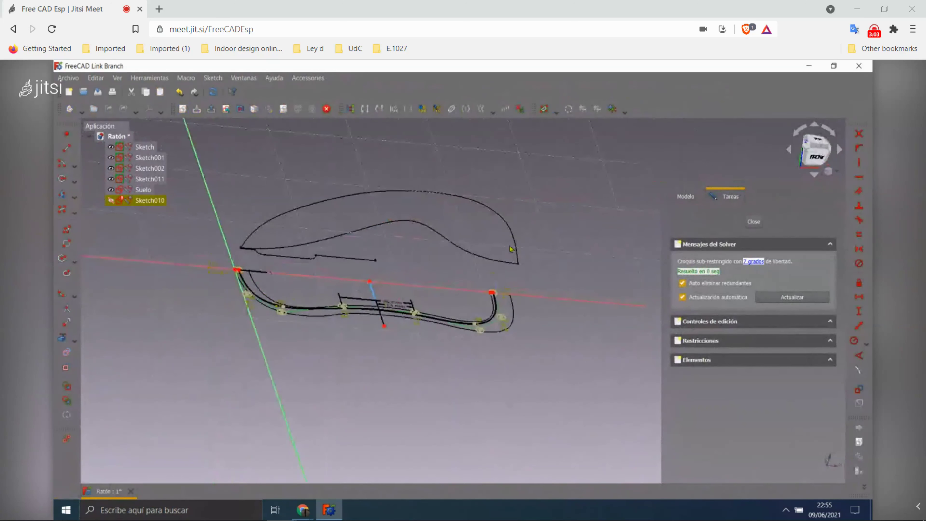
left_click(753, 221)
left_click(112, 150)
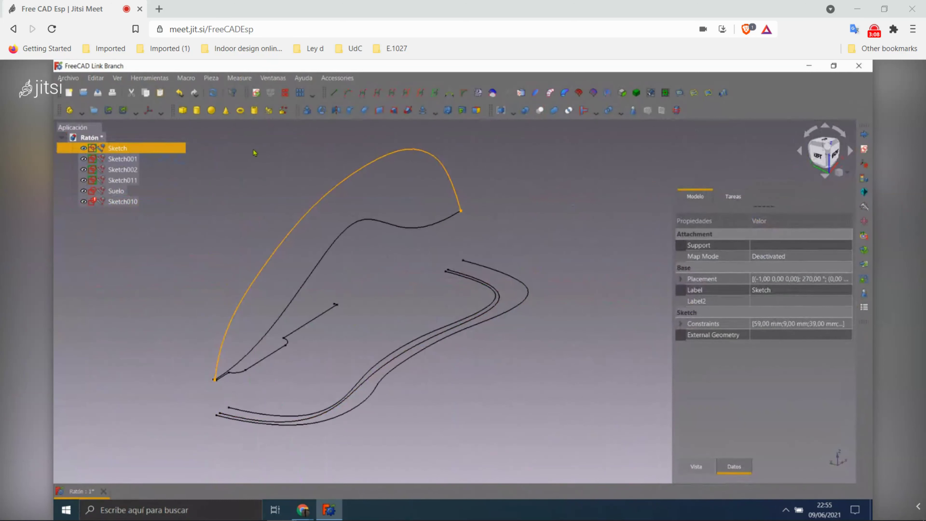
- Select Sketch001, Sketch002, Sketch011 and Suelo in turn to see each curve
left_click(140, 163)
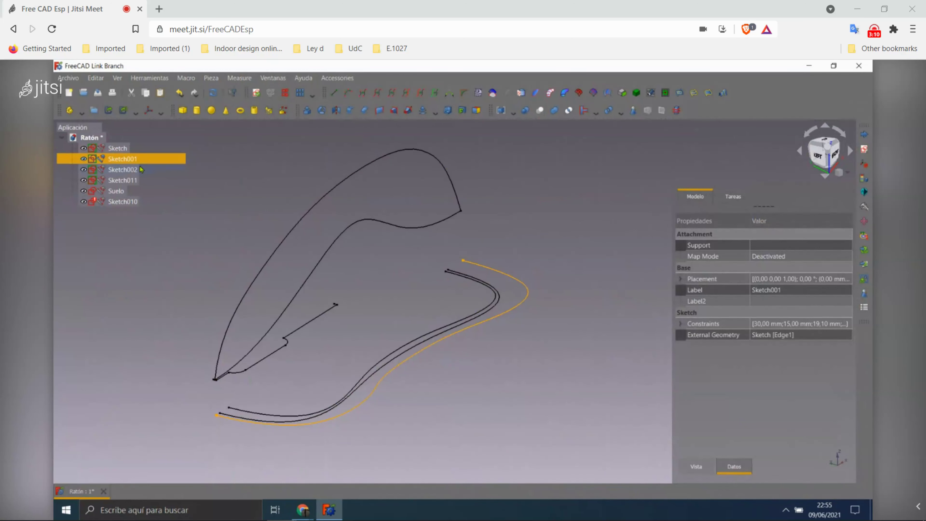
left_click(130, 172, "ctrl")
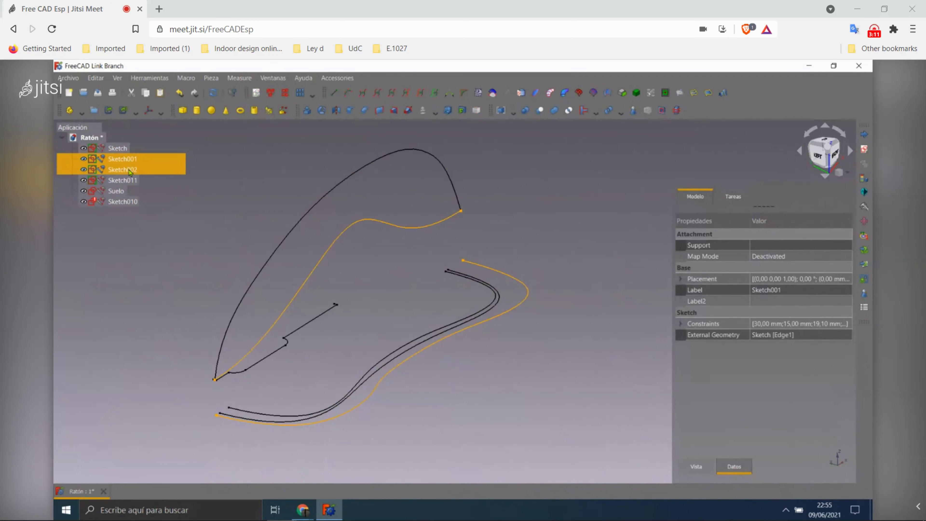
left_click(372, 153)
left_click(138, 180)
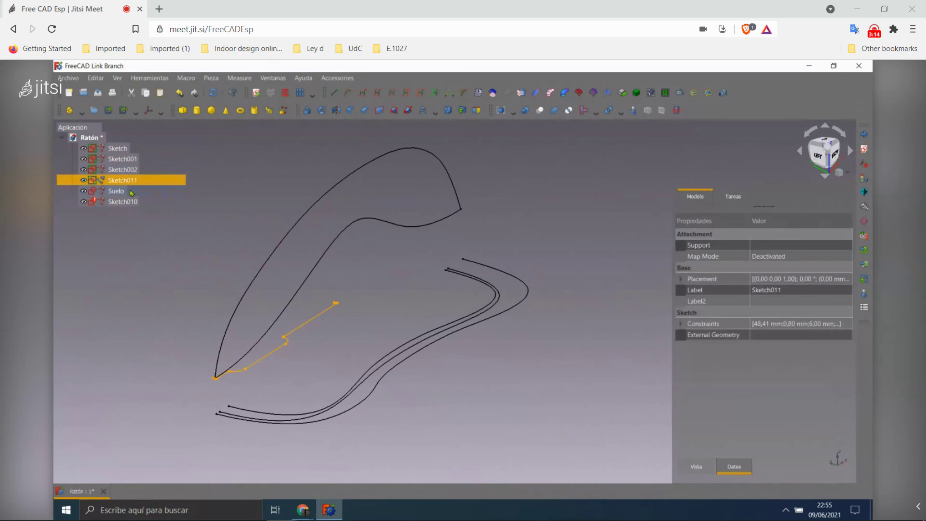
left_click(130, 191)
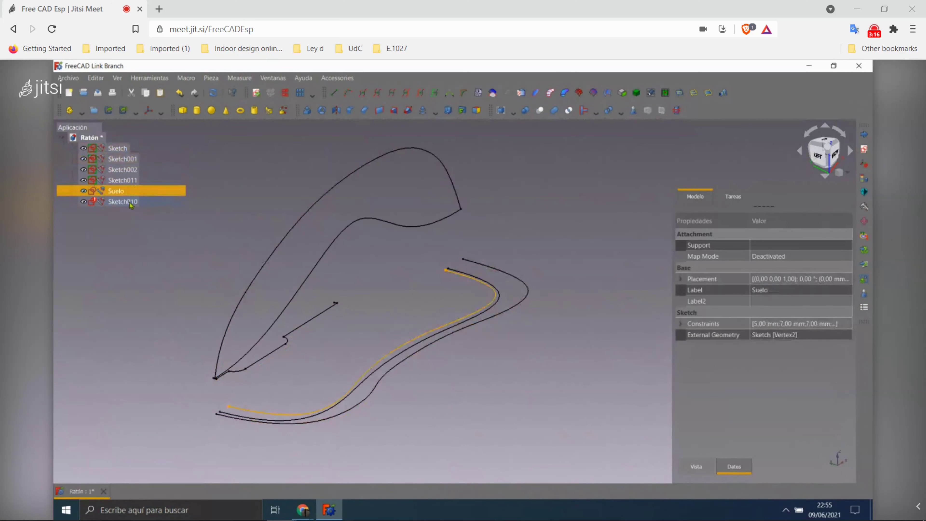
left_click(125, 193)
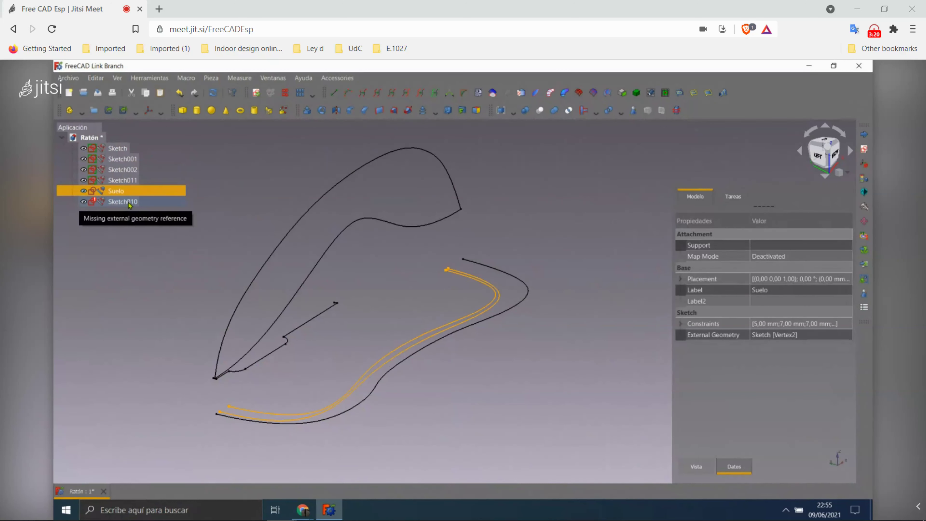
- Inspect Sketch010's 26 mm and 13 mm geometry, then show the undo history
left_click(120, 205)
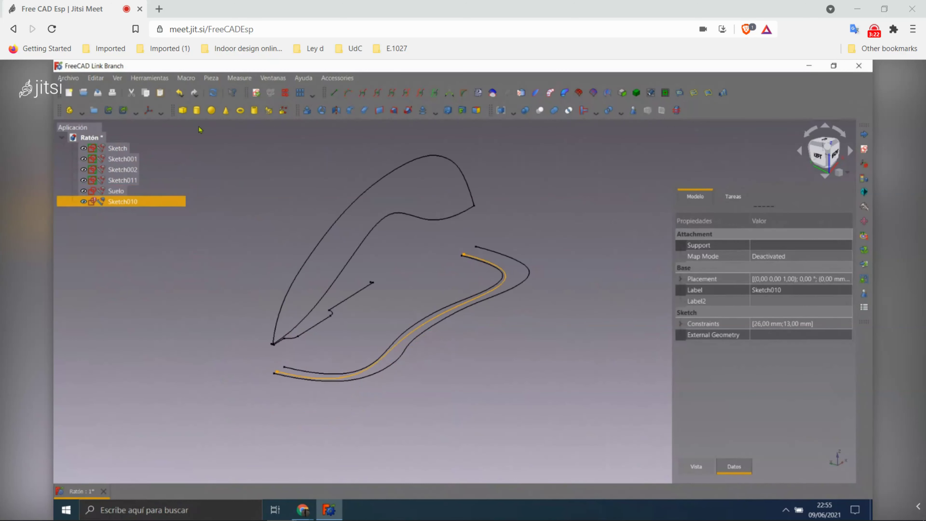
double_click(123, 202)
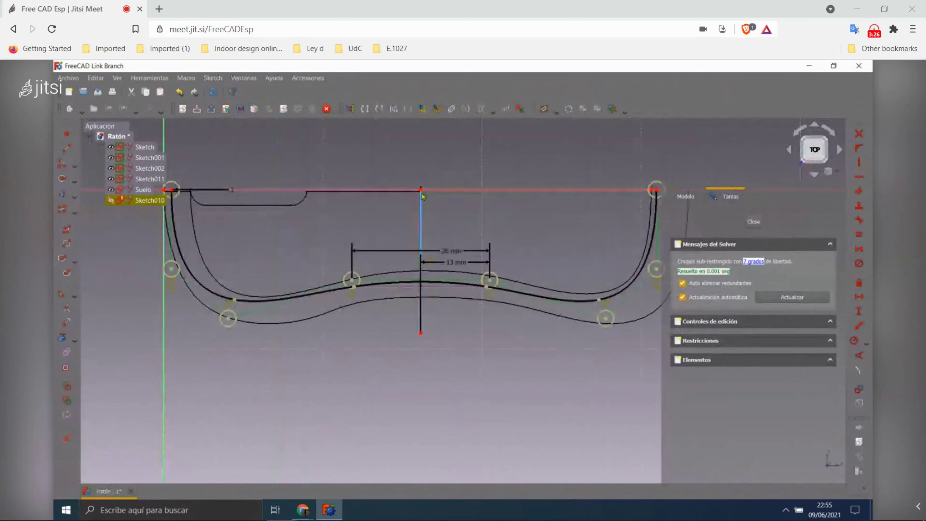
left_click(753, 222)
left_click(185, 92)
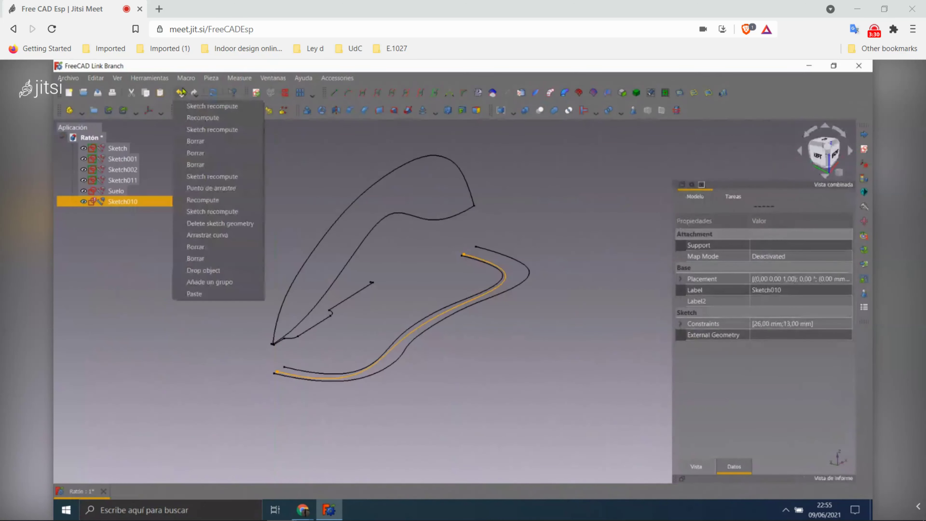
- Undo and redo through the history to restore Sketch008 as a separate sketch
left_click(210, 112)
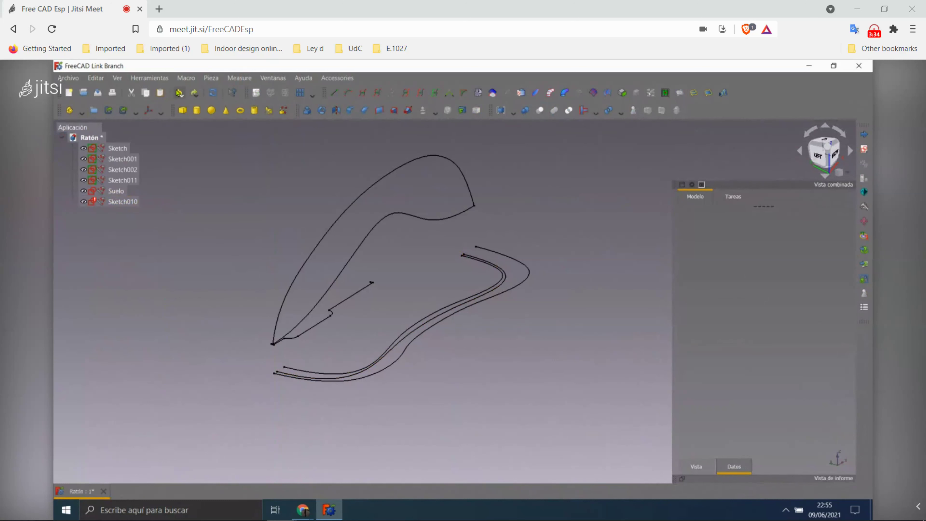
left_click(179, 93)
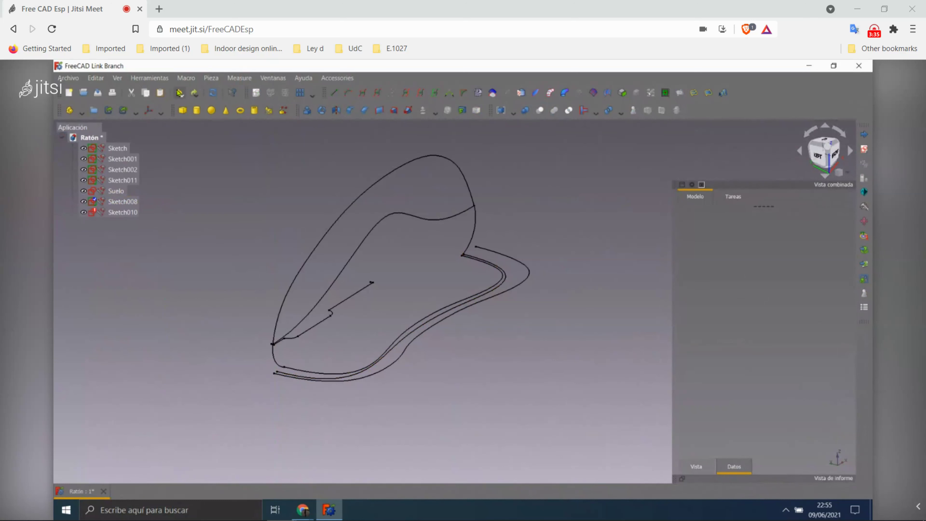
left_click(194, 94)
left_click(206, 107)
scroll(386, 296, "down", 2)
scroll(386, 296, "up", 5)
scroll(344, 292, "down", 3)
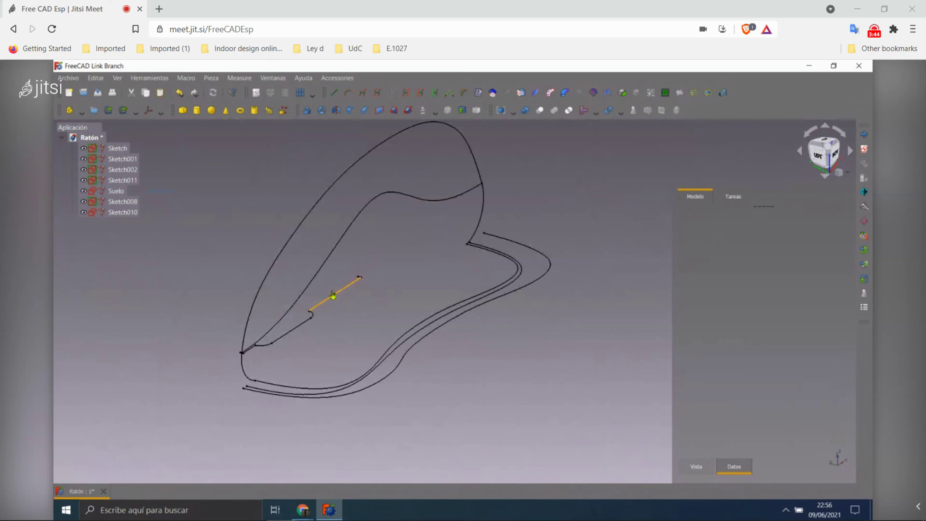
- Create a new group and move all seven sketches into Grupo
left_click(344, 306)
left_click(241, 215)
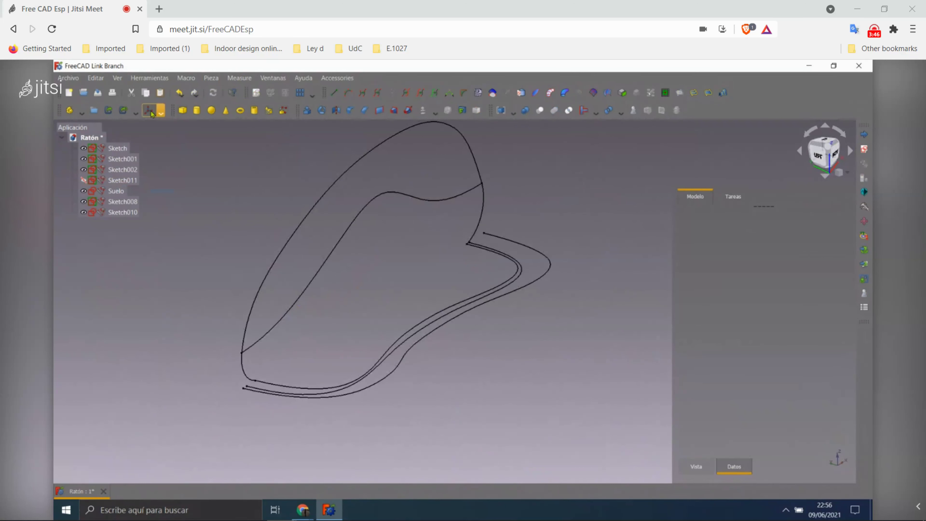
left_click(93, 110)
left_click(122, 212)
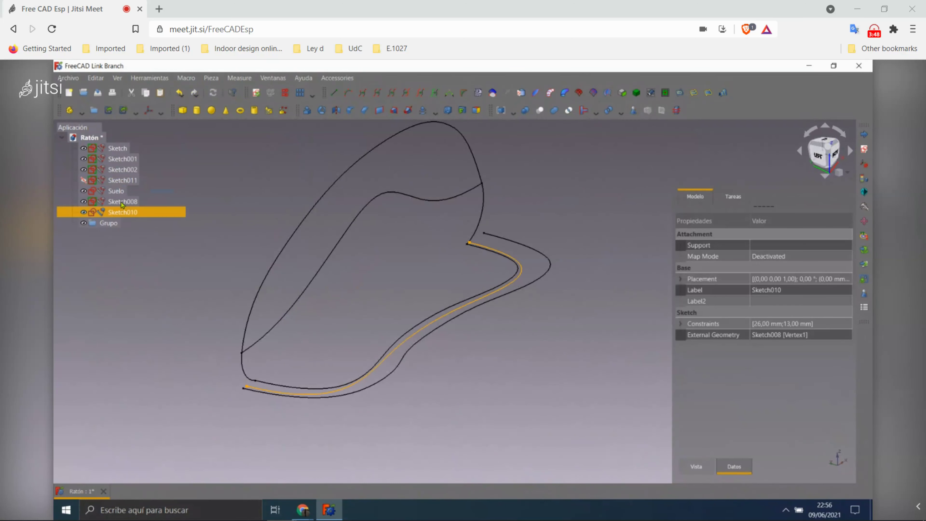
left_click(117, 148, "shift")
left_click_drag(118, 148, 116, 224)
- Select Sketch, Sketch001, Sketch002 and Suelo in turn to check their curves
left_click(161, 263)
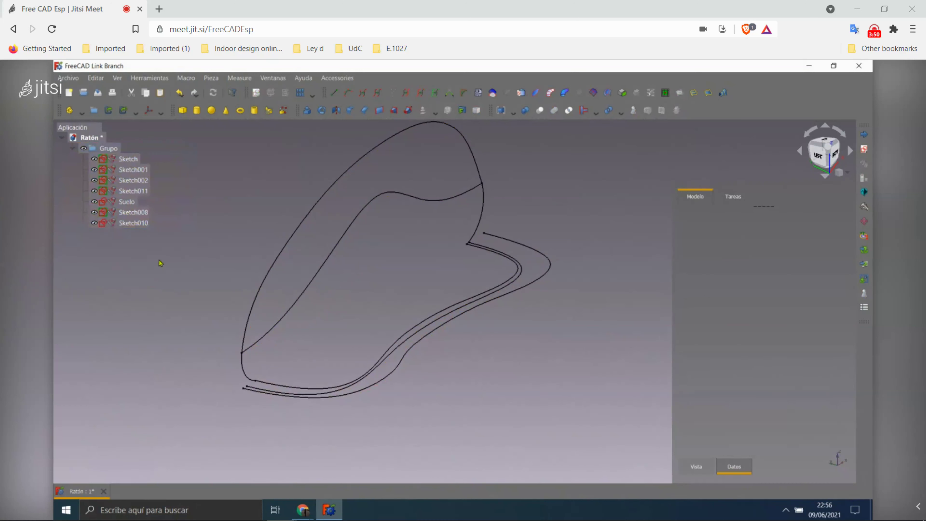
scroll(357, 318, "down", 2)
scroll(357, 317, "up", 4)
left_click(135, 158)
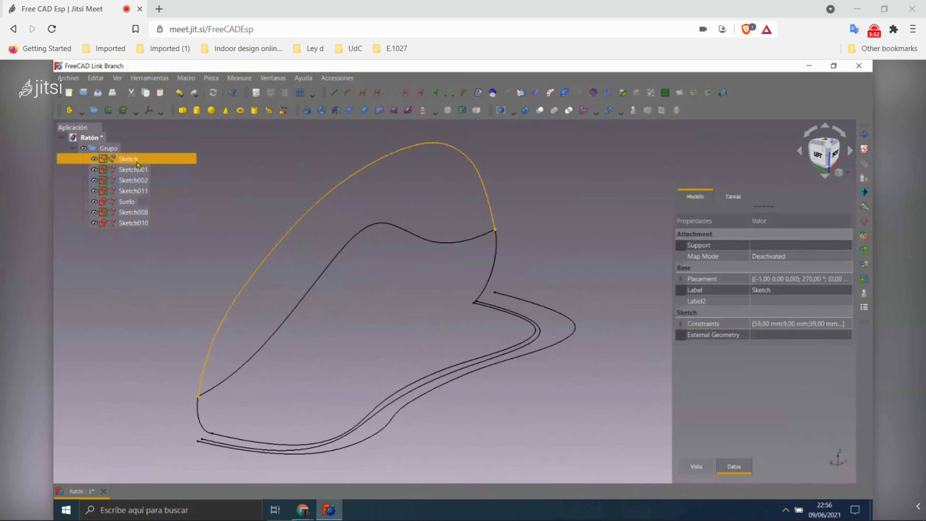
left_click(138, 169)
left_click(136, 182)
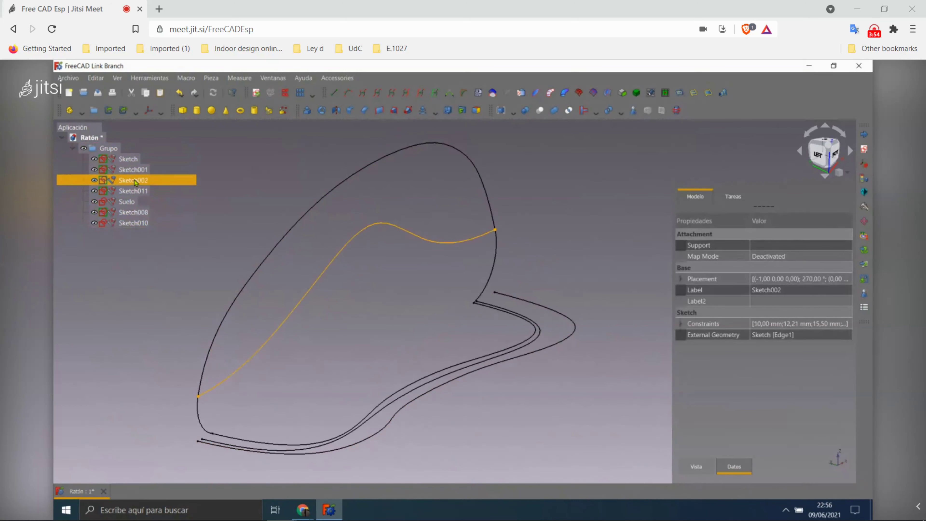
left_click(136, 192)
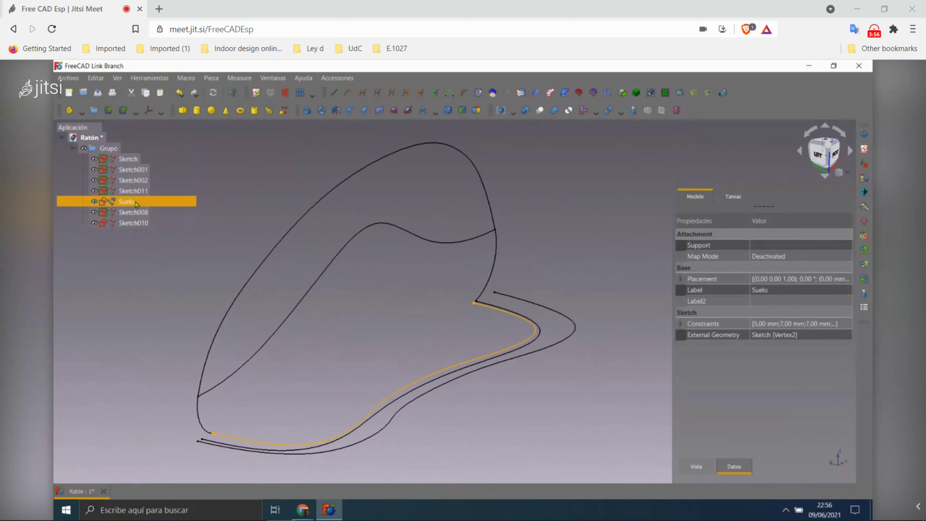
- Start deleting Sketch008, then cancel to keep it
left_click(136, 213)
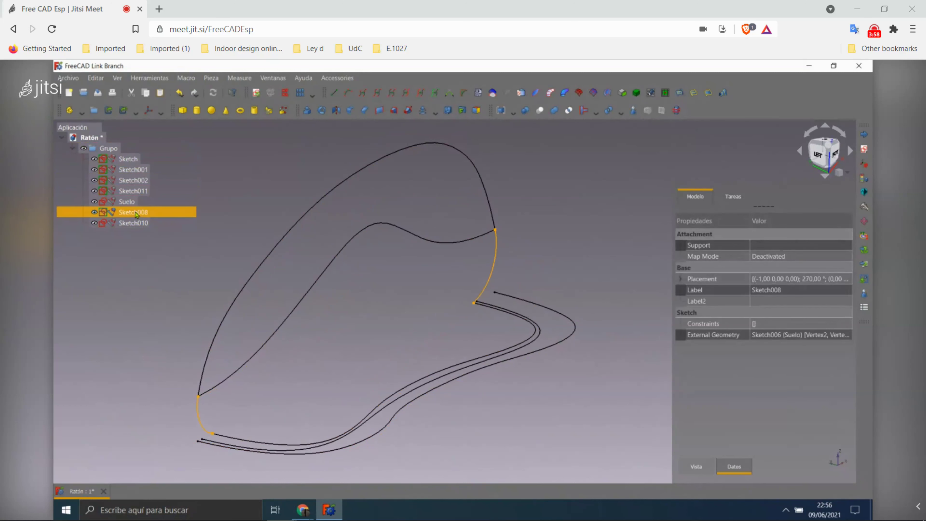
key("Delete")
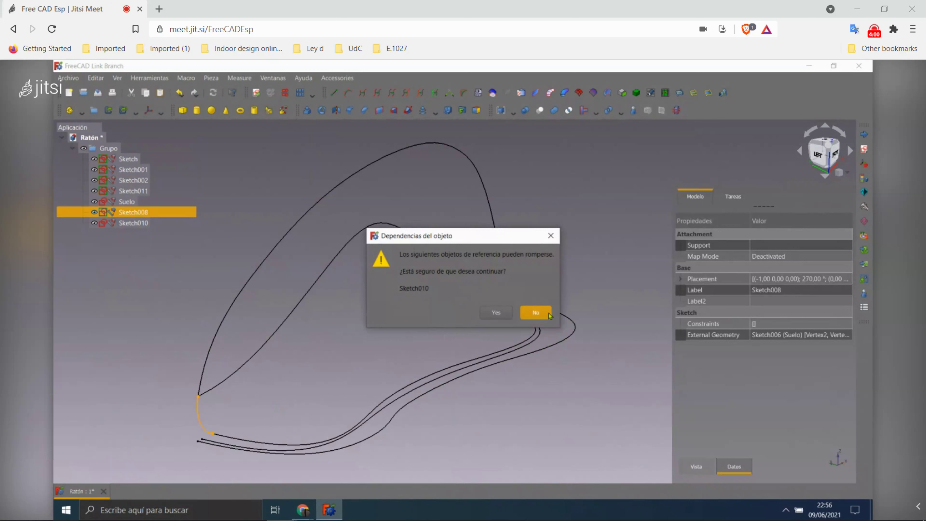
left_click(536, 313)
- Hide Suelo, Sketch011 and Sketch002 with Space, then show Sketch002 again
key("Up")
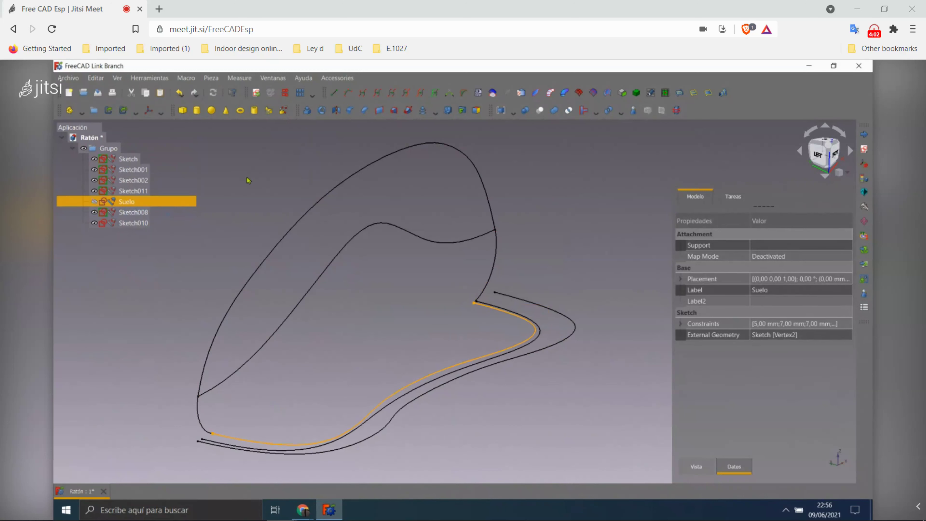
key("space")
key("Up")
key("space")
left_click(341, 248)
key("space")
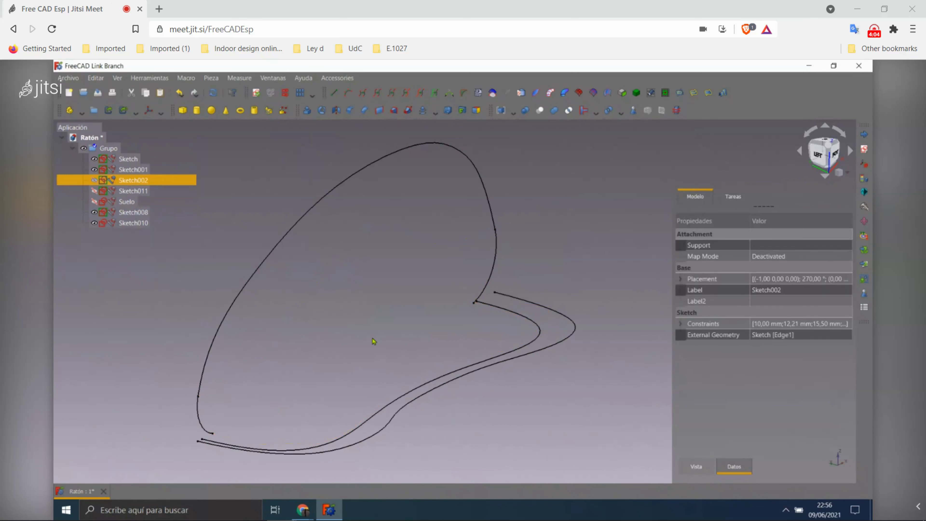
key("space")
left_click(262, 201)
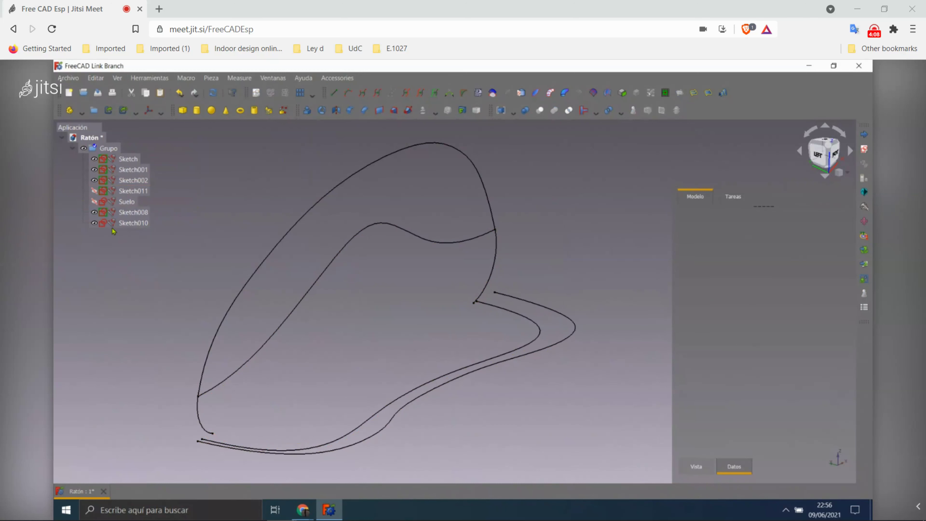
- Hide the Sketch011 guide lines and view the remaining curves from another side
left_click(120, 204)
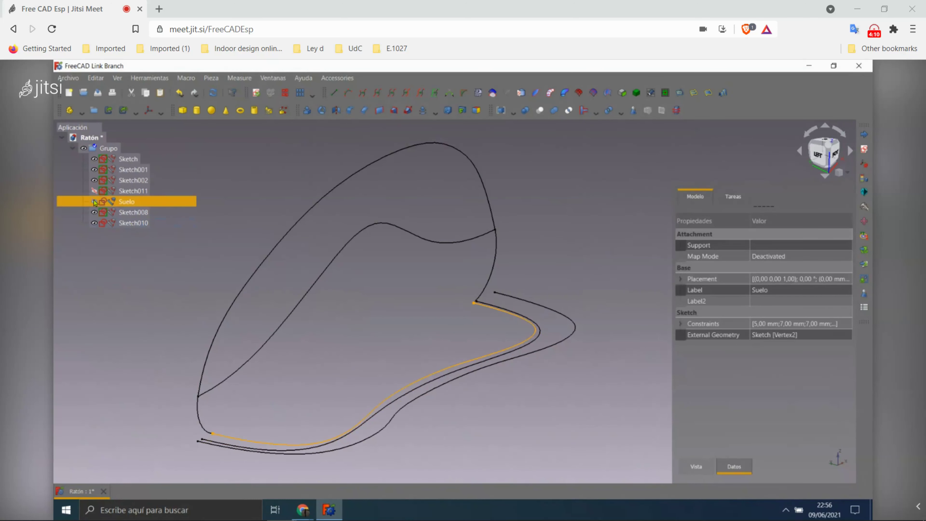
left_click(144, 192)
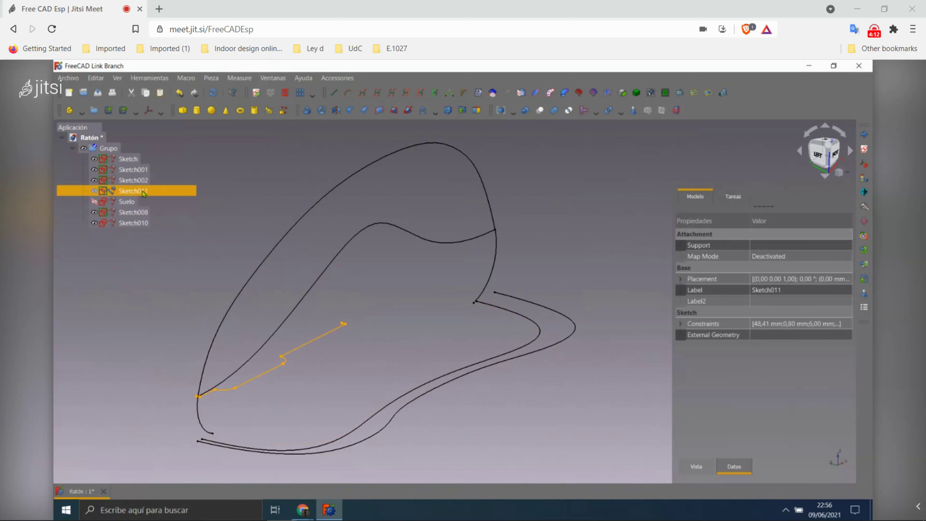
key("space")
mouse_move(462, 350)
middle_mouse_down()
mouse_move(327, 345)
mouse_move(347, 341)
mouse_move(204, 299)
mouse_move(285, 327)
middle_mouse_up()
scroll(263, 299, "down", 4)
middle_click_drag(245, 272, 228, 260)
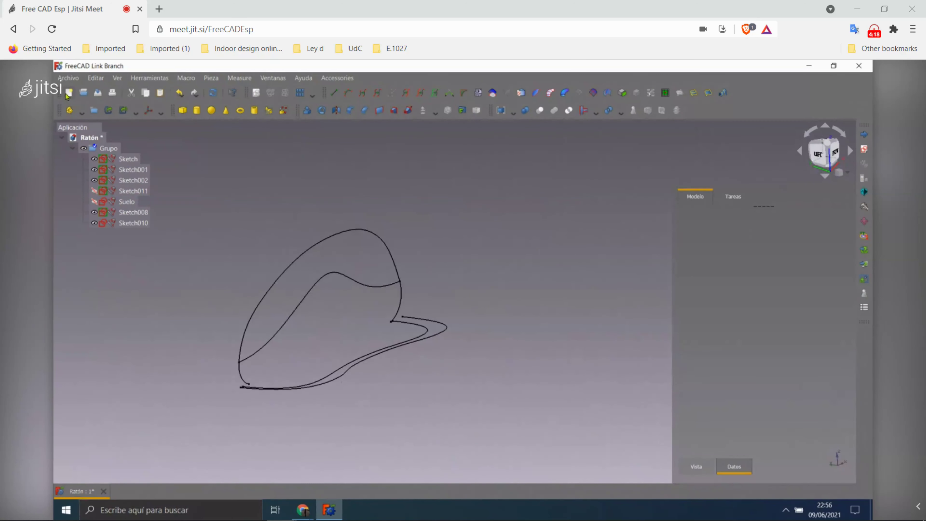
- Save and close Ratón, then open Mouse.FCStd from the Start page recent files
left_click(98, 93)
left_click(101, 491)
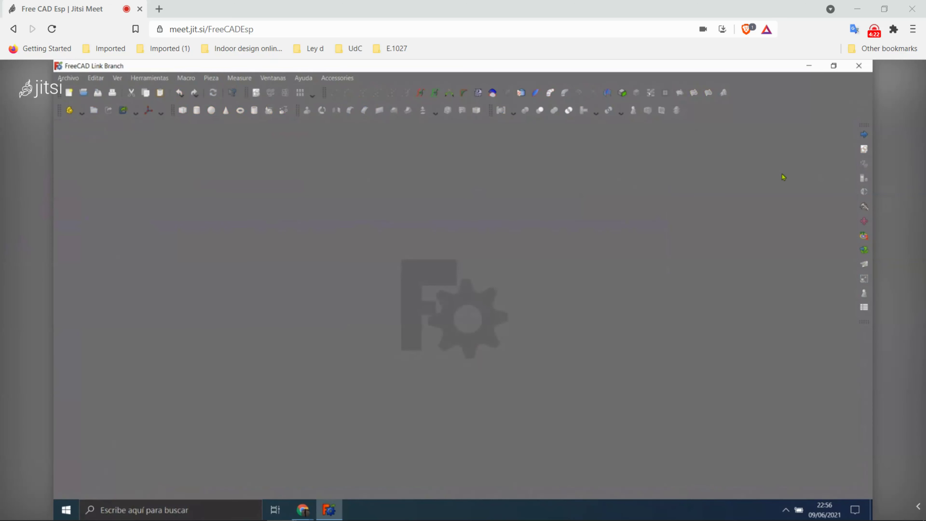
left_click(865, 134)
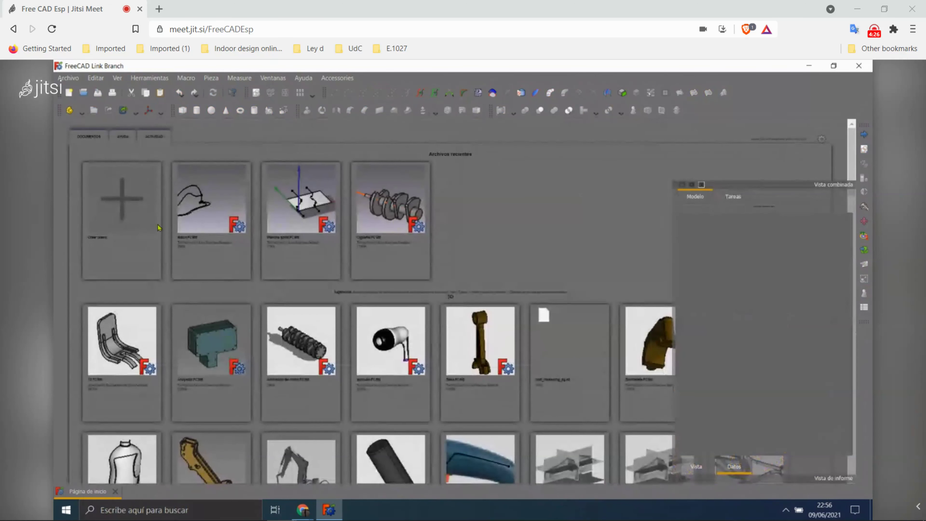
scroll(207, 207, "down", 5)
scroll(208, 207, "down", 4)
scroll(208, 206, "down", 4)
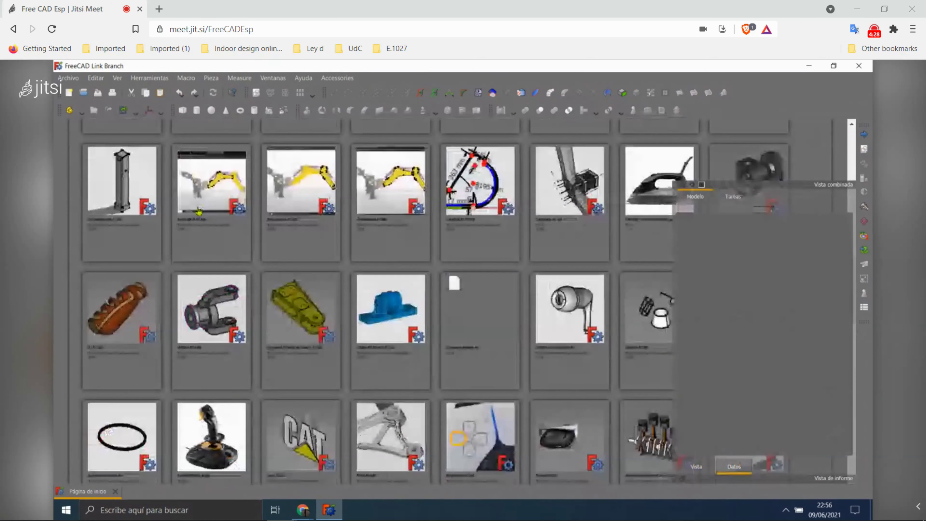
scroll(180, 218, "down", 4)
left_click(116, 347)
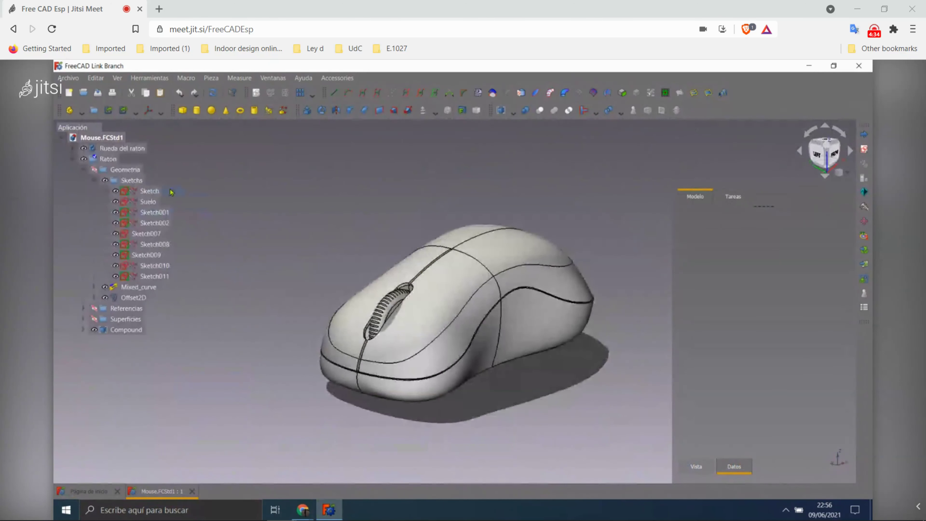
- Select the Sketch profile and zoom to inspect it
left_click(171, 192)
scroll(387, 205, "down", 2)
scroll(411, 202, "down", 1)
left_click(407, 197)
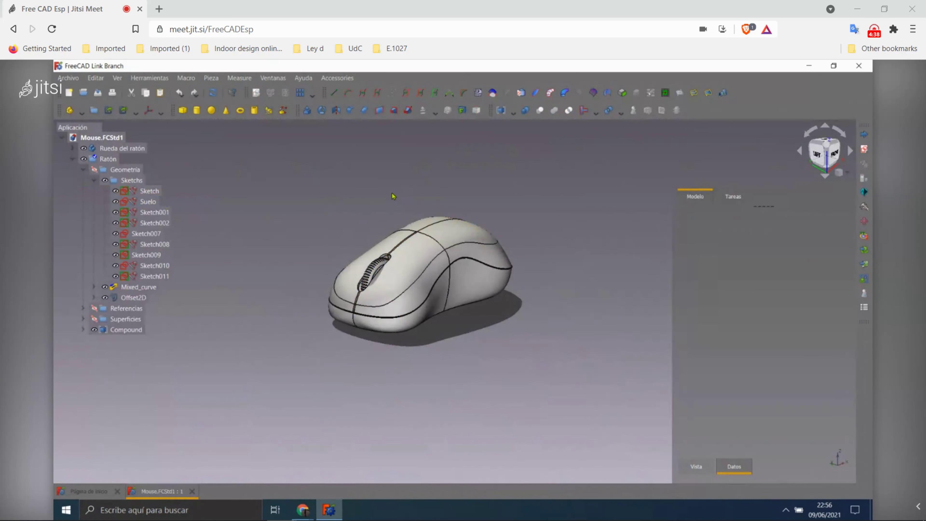
scroll(259, 203, "up", 2)
scroll(353, 218, "up", 1)
left_click(322, 274)
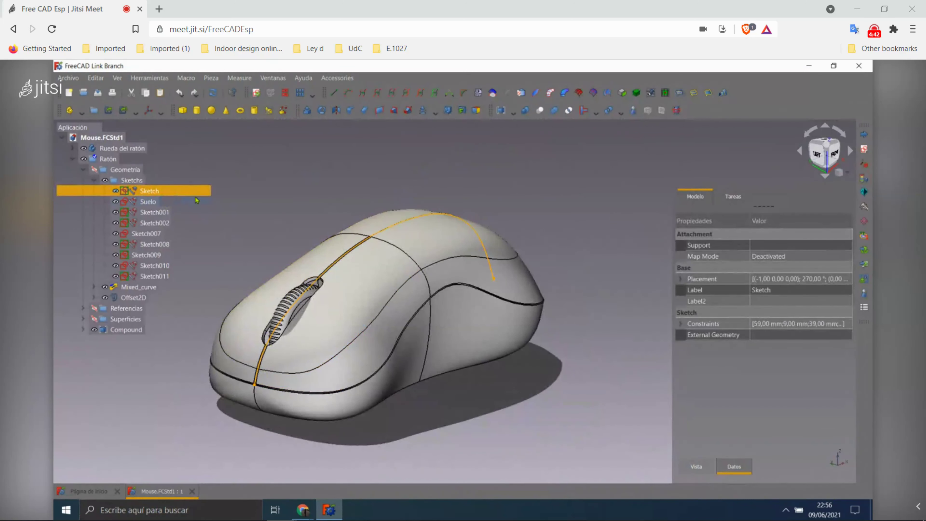
- Inspect Suelo and Sketch001 from the underside and from an exact top view
left_click(167, 205)
mouse_move(450, 275)
middle_mouse_down()
mouse_move(436, 343)
mouse_move(383, 291)
middle_mouse_up()
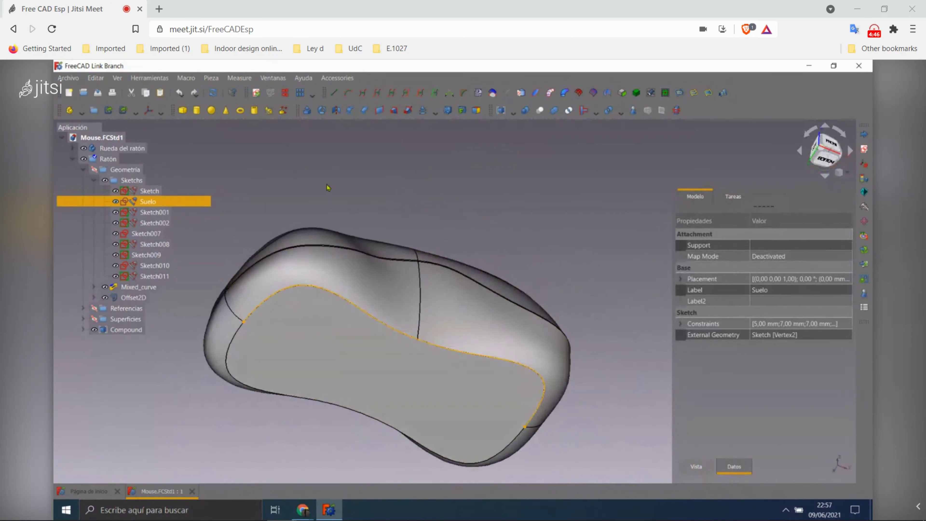
left_click(180, 214)
middle_click_drag(352, 223, 248, 346)
left_click(829, 145)
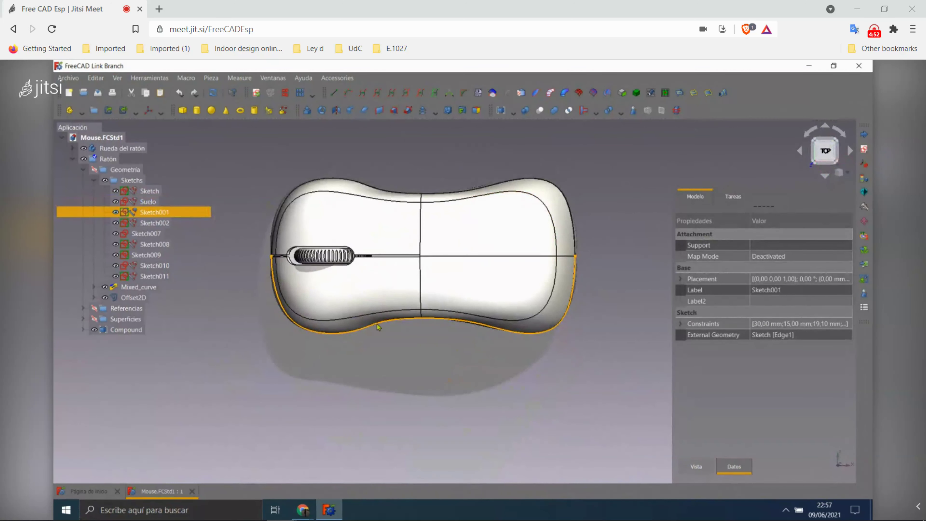
- Inspect the Sketch002 centre line and Sketch007 cross-section from a tilted perspective
left_click(164, 225)
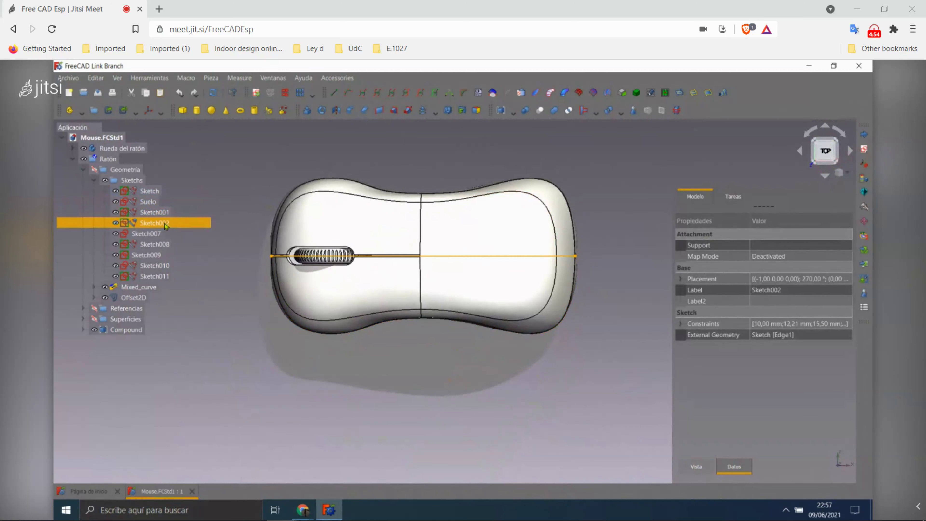
middle_click_drag(268, 264, 420, 284)
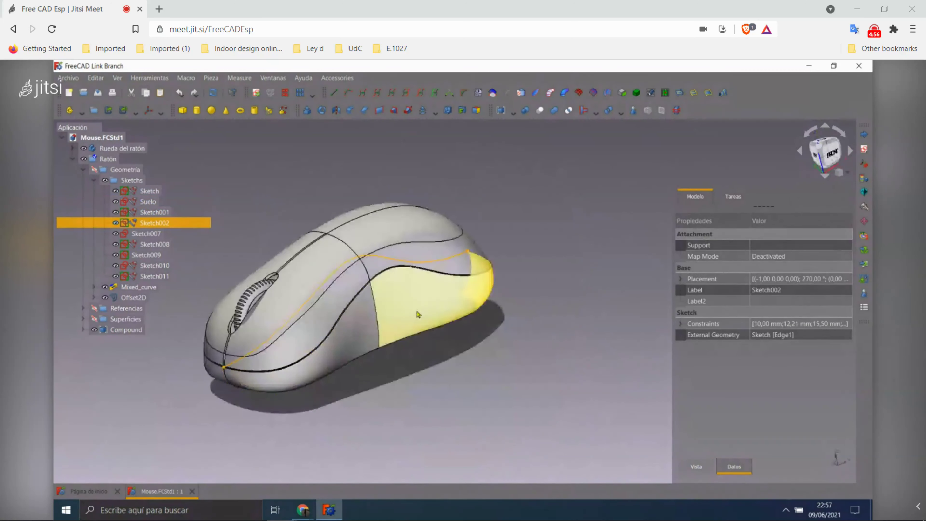
scroll(420, 285, "up", 3)
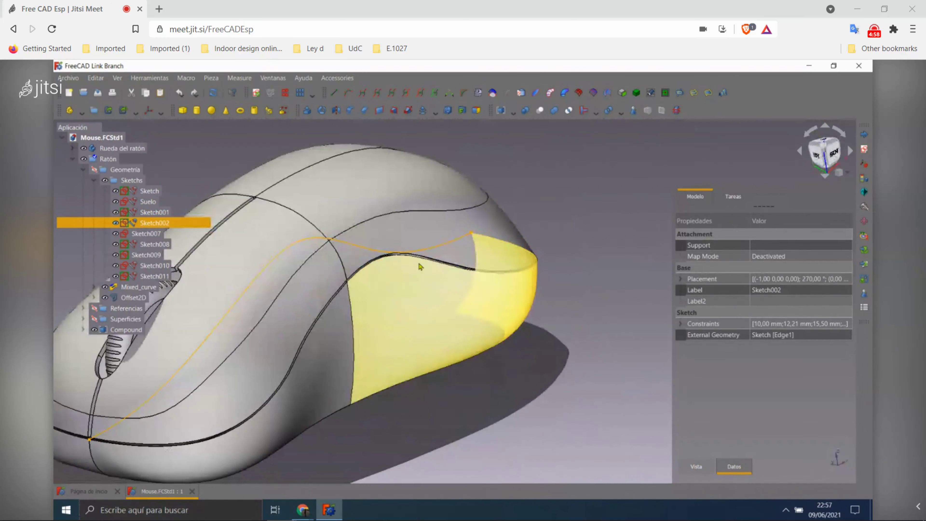
left_click(166, 233)
scroll(456, 248, "down", 3)
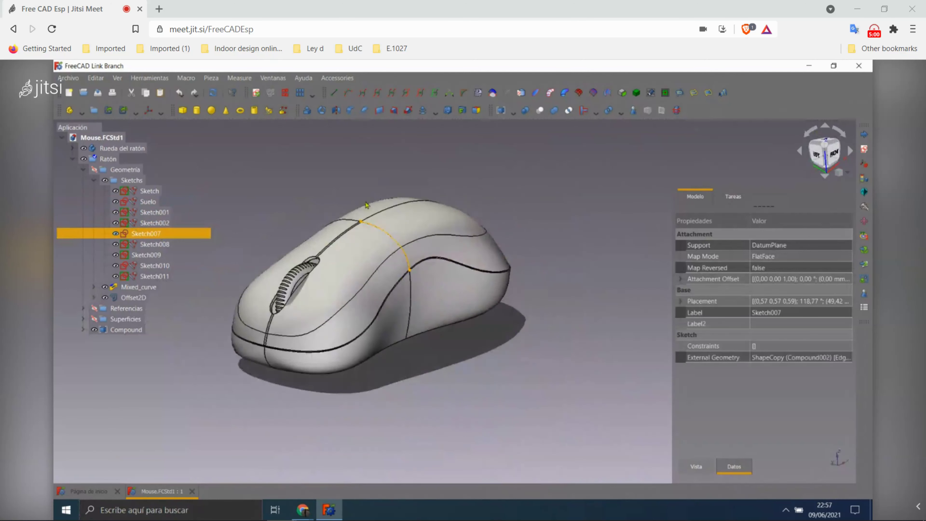
scroll(407, 242, "up", 4)
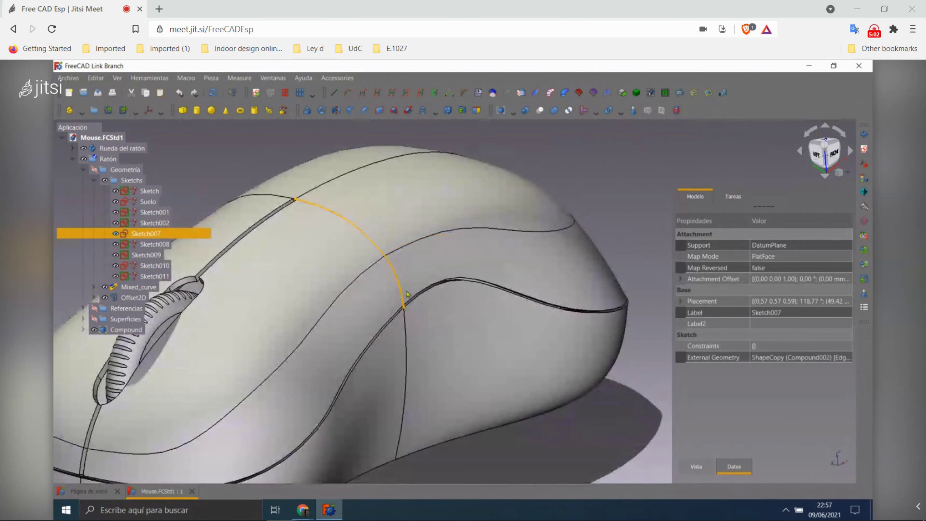
scroll(364, 235, "down", 2)
scroll(362, 239, "down", 2)
scroll(363, 242, "up", 2)
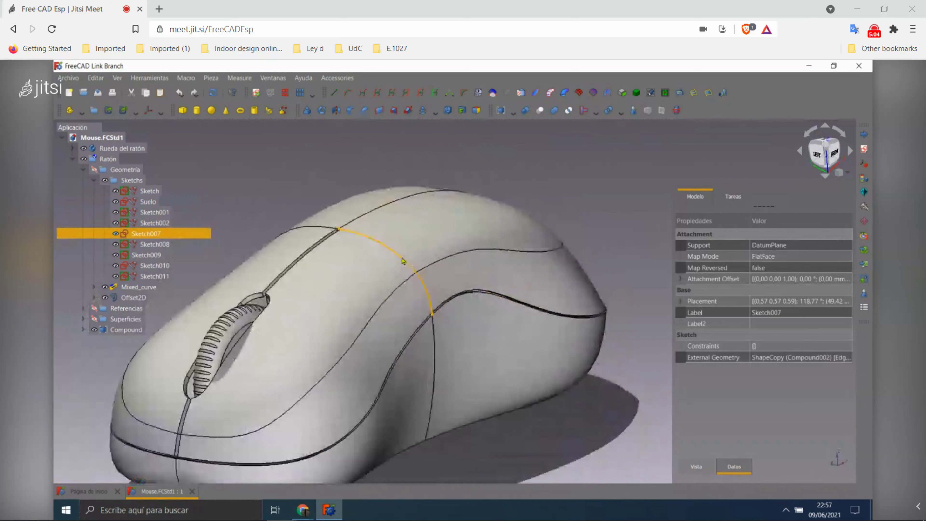
- Inspect Sketch008, Sketch009 and Sketch010 from top and oblique front views
left_click(169, 247)
scroll(445, 278, "down", 2)
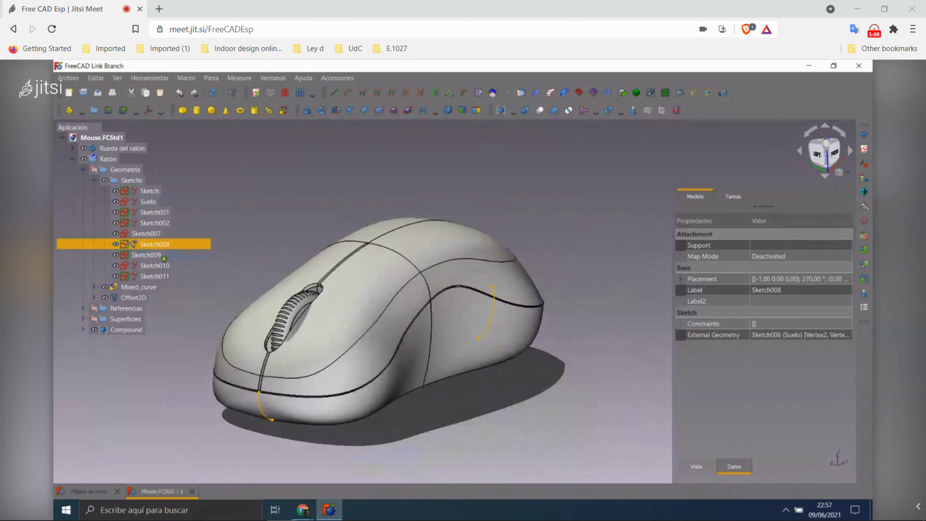
left_click(165, 257)
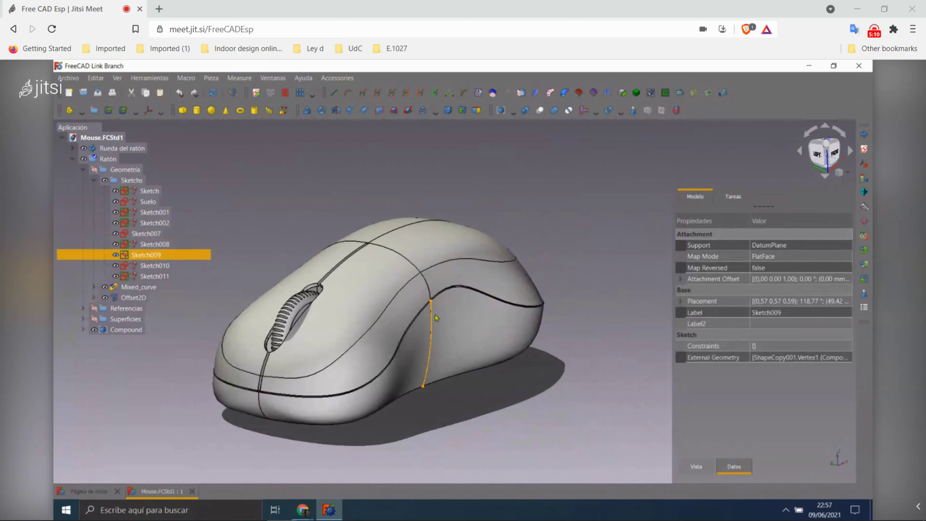
left_click(165, 265)
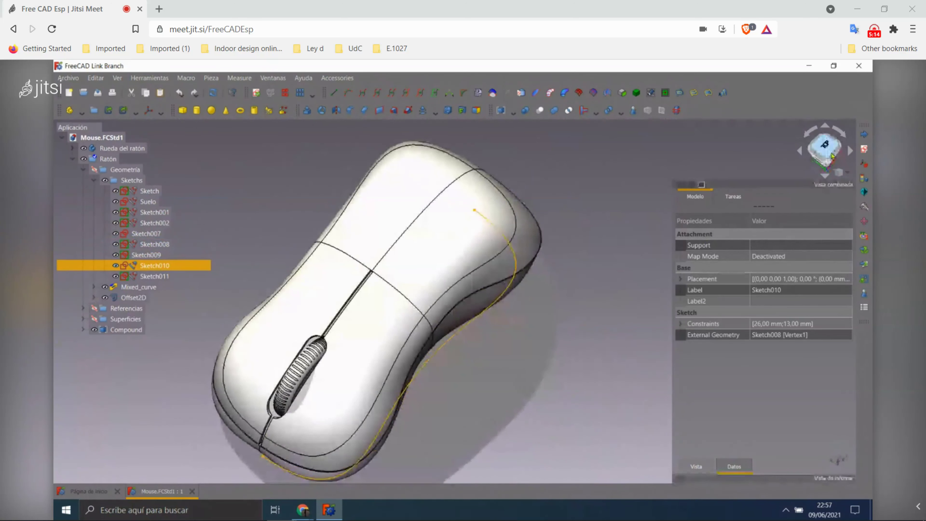
key("2")
middle_click_drag(382, 290, 203, 277)
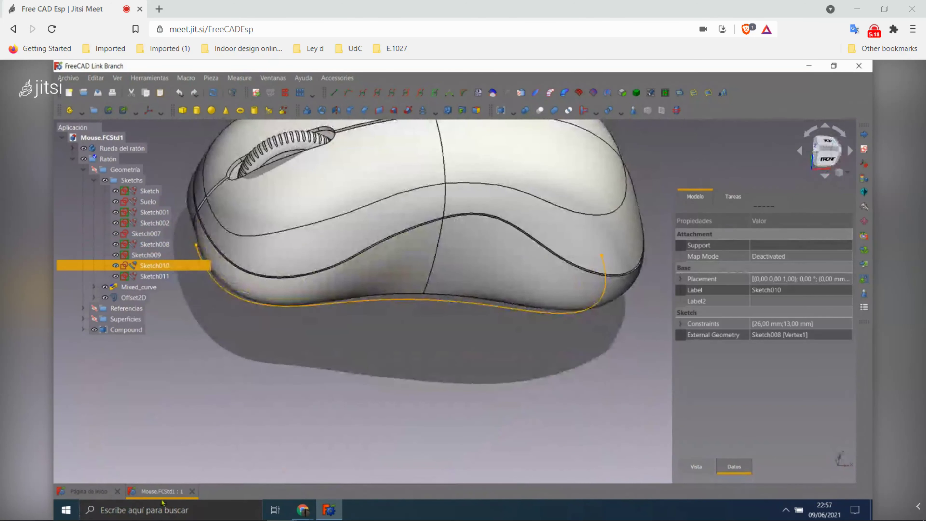
scroll(476, 320, "down", 3)
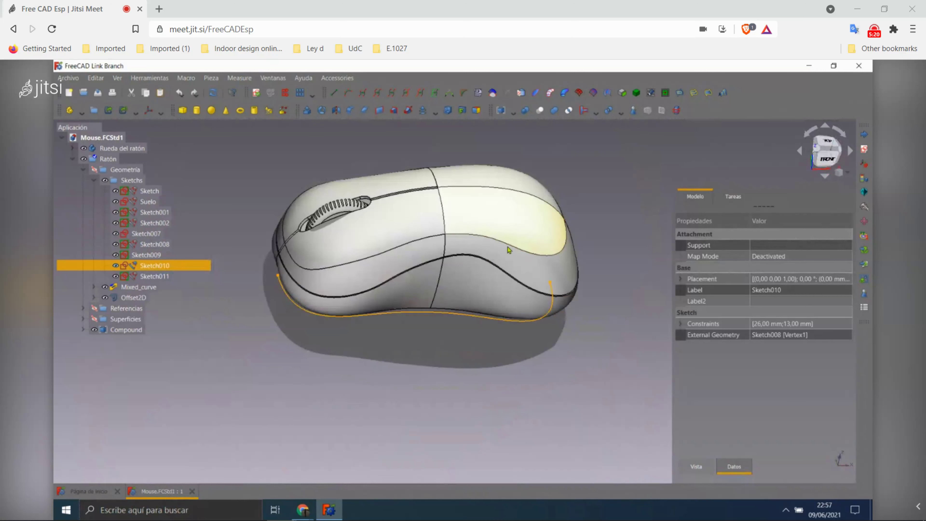
- Clear the selection, view from top and an oblique side, then close Mouse
left_click(465, 379)
left_click(827, 143)
mouse_move(438, 209)
middle_mouse_down()
mouse_move(525, 216)
mouse_move(503, 233)
middle_mouse_up()
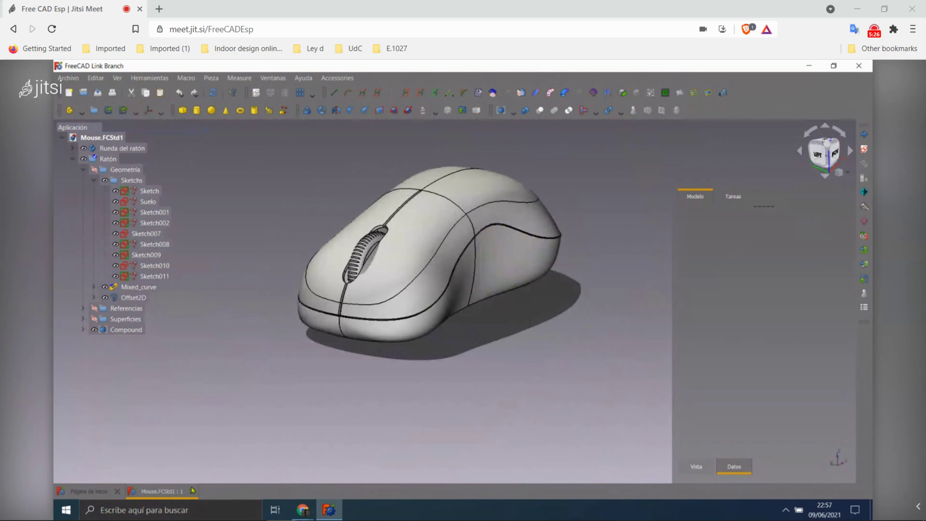
key("ctrl+w")
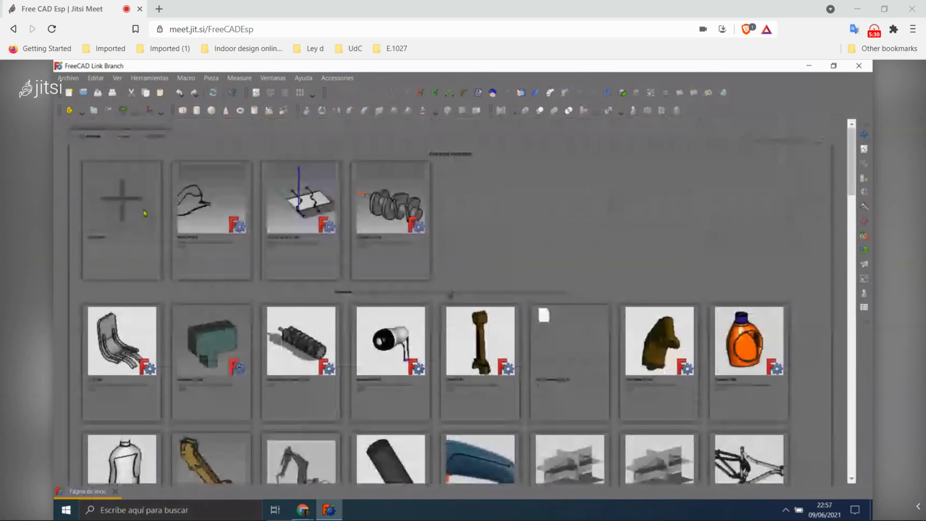
- Open Ratón from recent files and rename Sketch010 to Corte
left_click(142, 215)
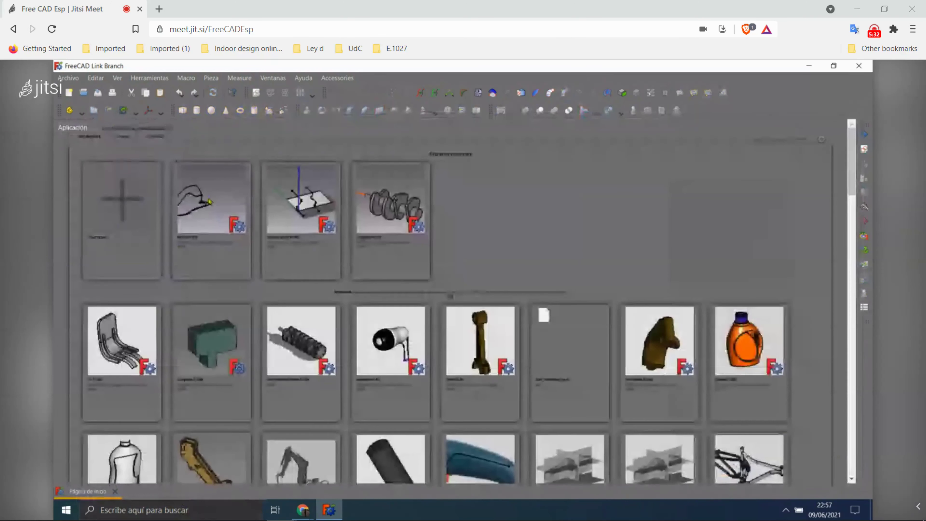
left_click(220, 209)
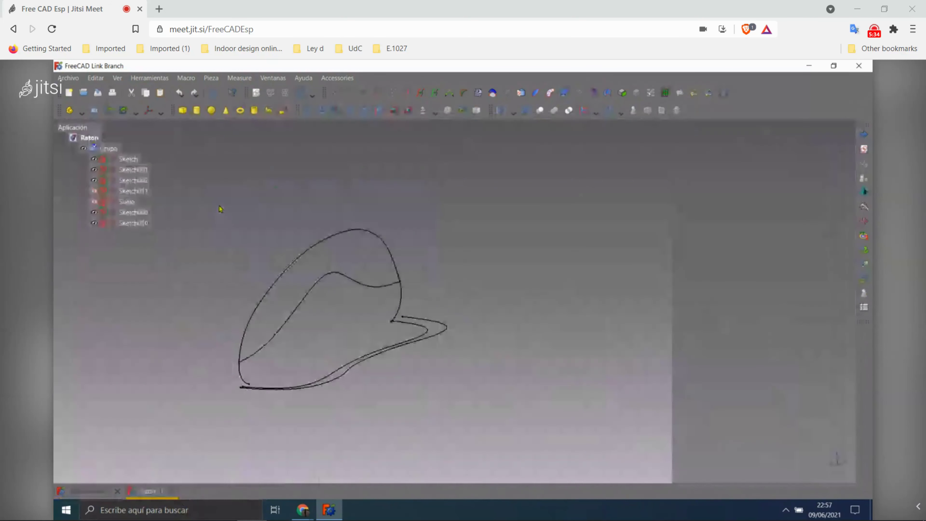
left_click(136, 225)
right_click(136, 224)
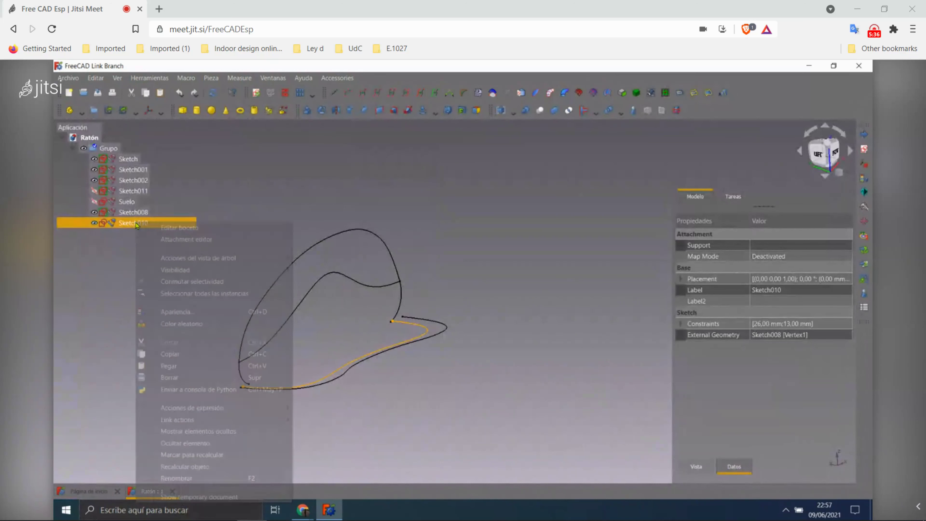
left_click(203, 474)
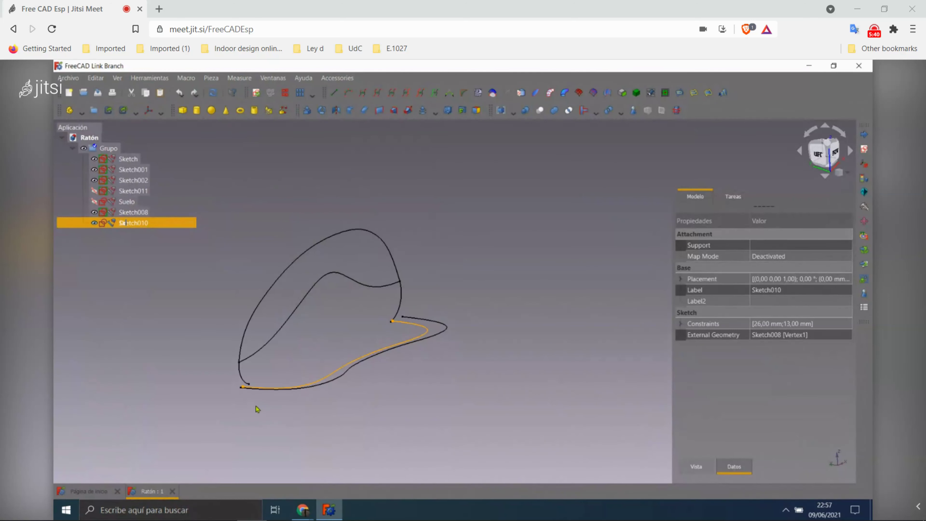
left_click(162, 341)
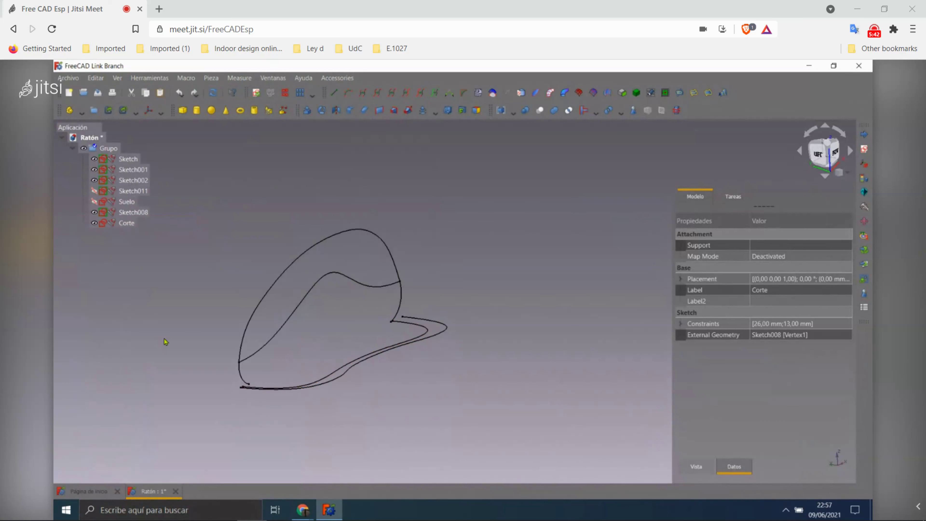
- Hide Sketch008 and Corte, then return to the start page
left_click(145, 212)
key("space")
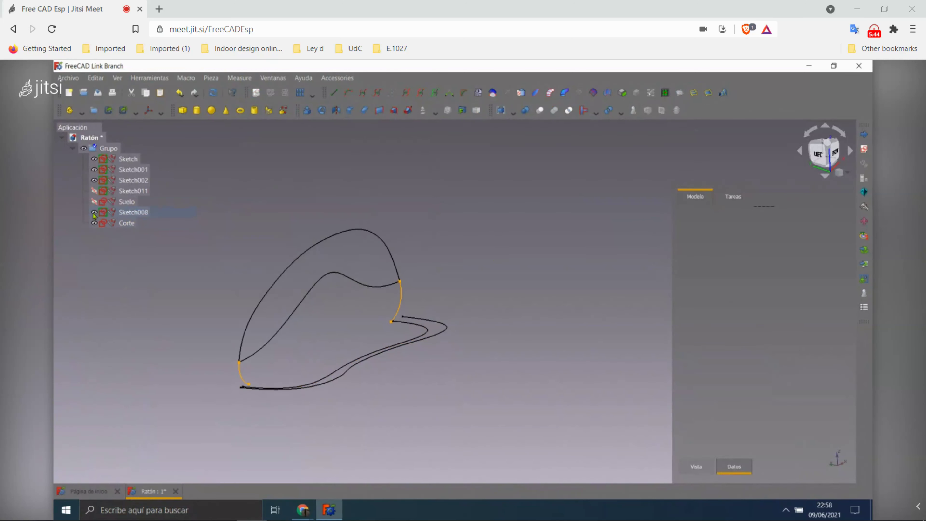
left_click(414, 307)
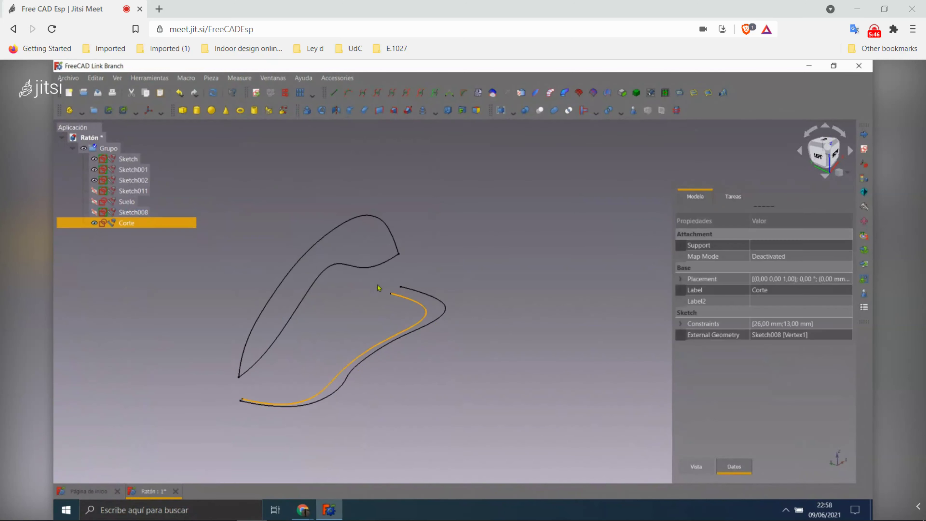
scroll(367, 300, "up", 1)
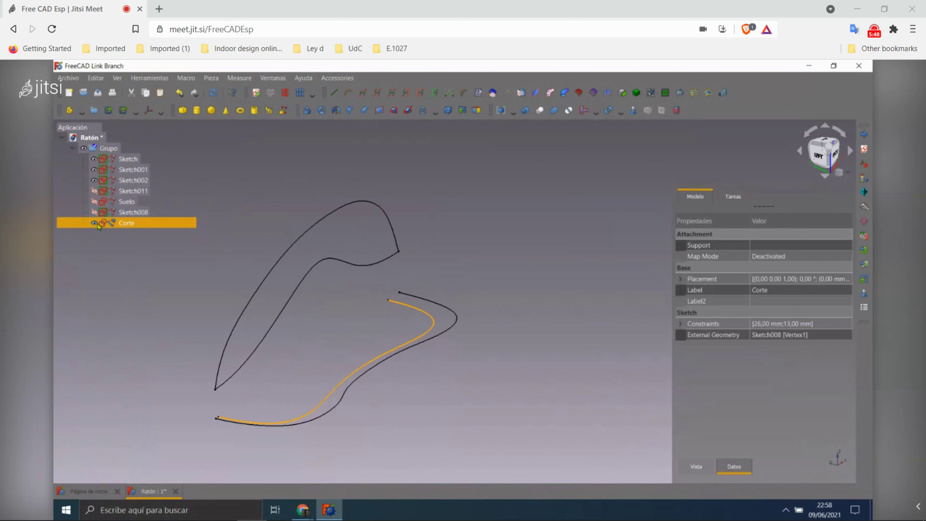
left_click(442, 238)
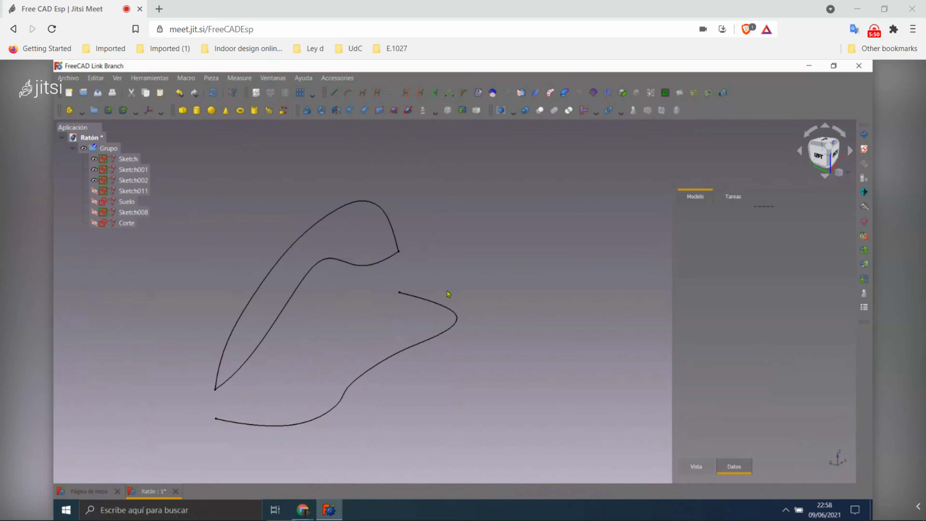
left_click(396, 260)
scroll(450, 258, "down", 2)
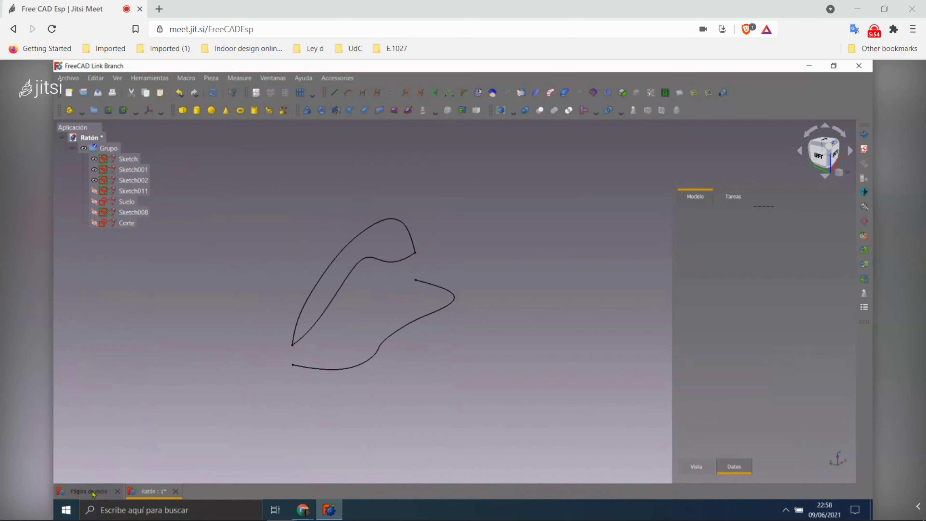
left_click(89, 491)
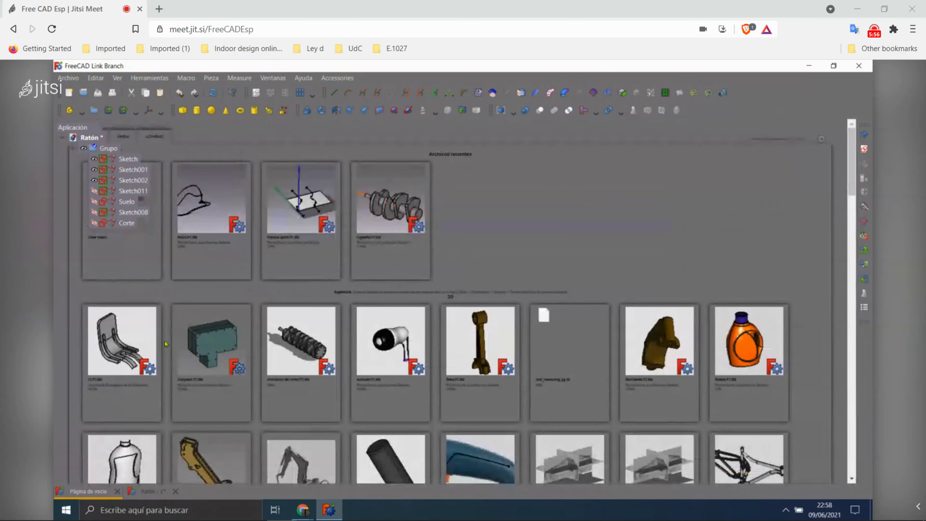
- Return to the Ratón document and zoom and orbit its sketch curves
left_click(152, 491)
scroll(351, 324, "up", 1)
scroll(342, 307, "up", 3)
scroll(407, 262, "up", 1)
middle_click_drag(392, 304, 355, 310)
- Save and close Ratón, then open the Mouse example model from the start page
left_click(98, 94)
left_click(173, 492)
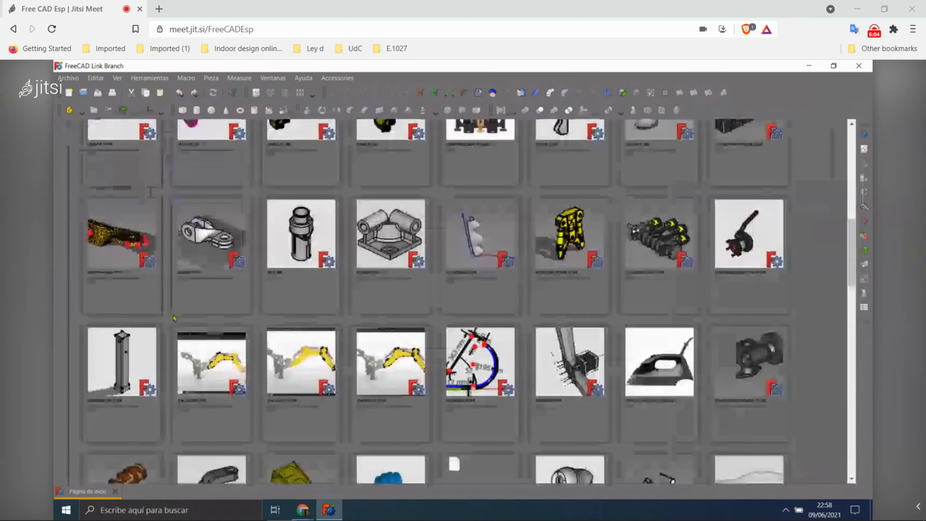
scroll(184, 370, "down", 5)
scroll(105, 363, "down", 5)
left_click(106, 363)
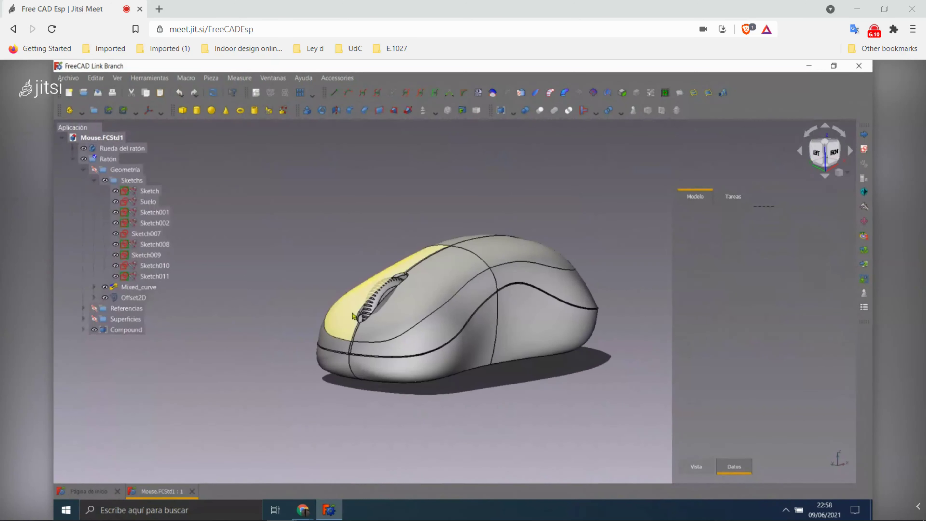
scroll(364, 314, "up", 3)
scroll(511, 277, "down", 3)
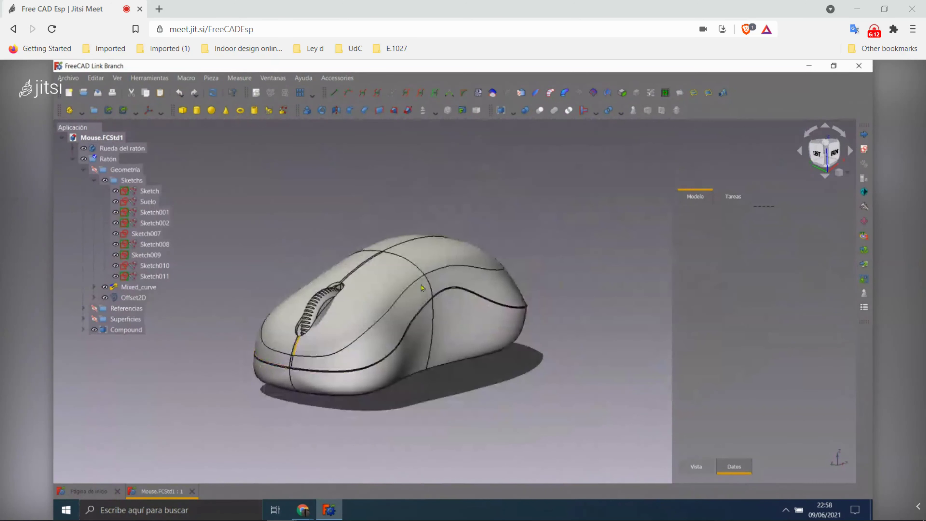
middle_click_drag(470, 270, 485, 252)
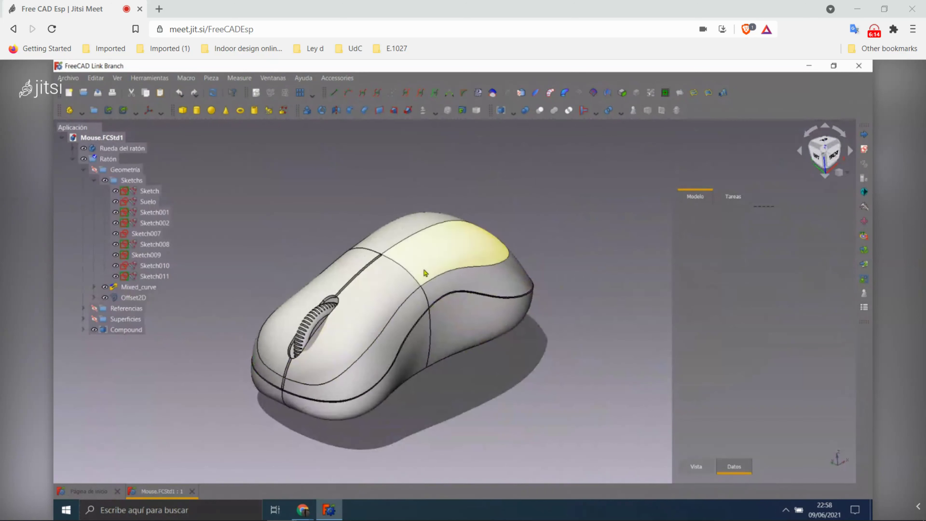
left_click(142, 191)
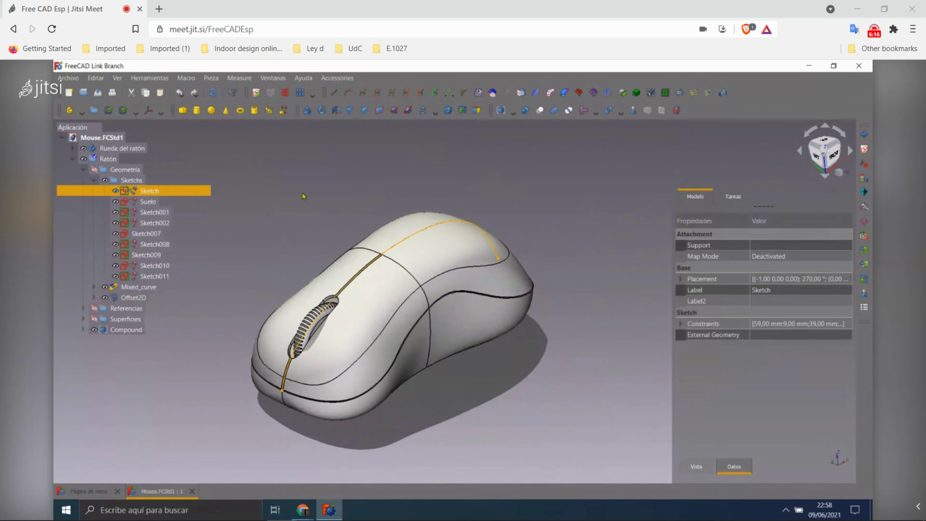
left_click(297, 197)
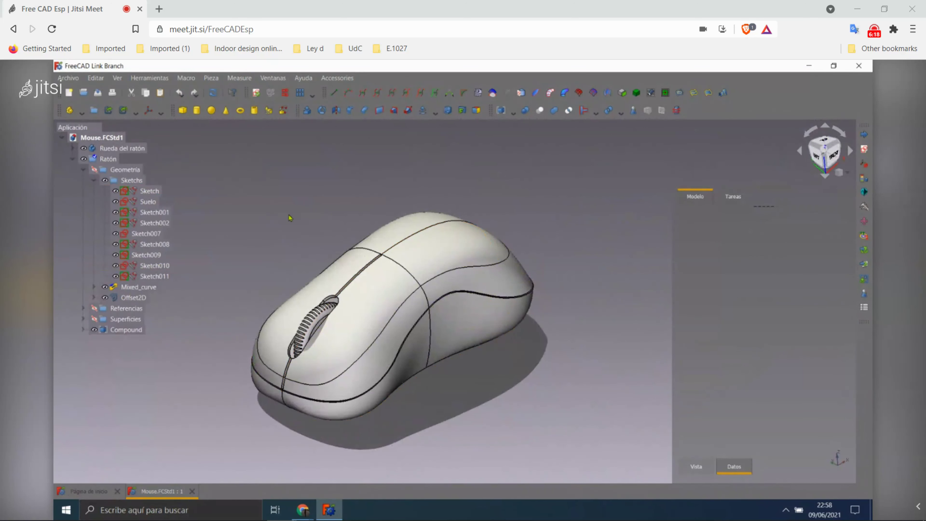
left_click(147, 202)
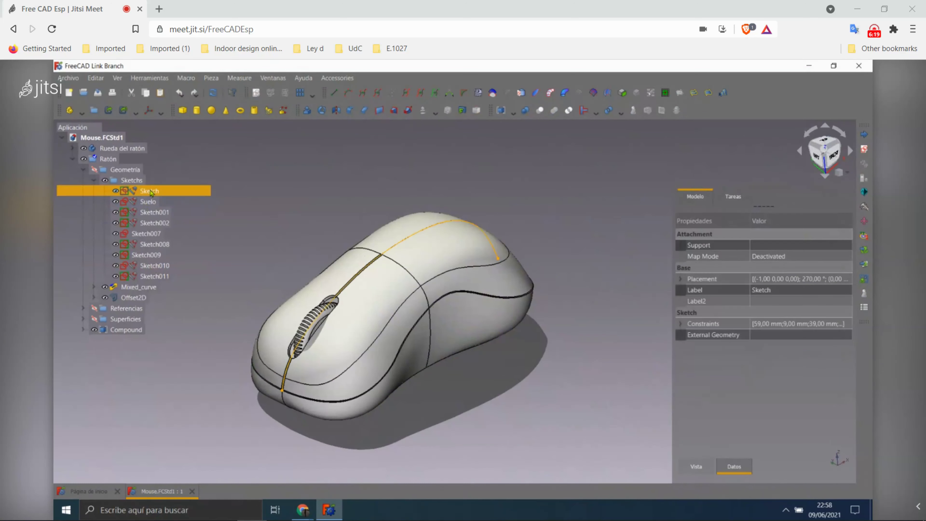
left_click(152, 212)
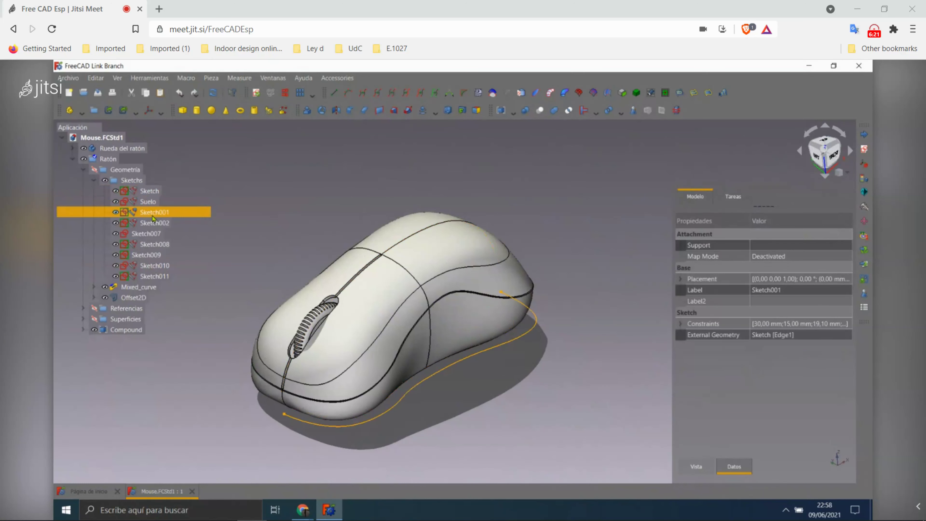
left_click(156, 235)
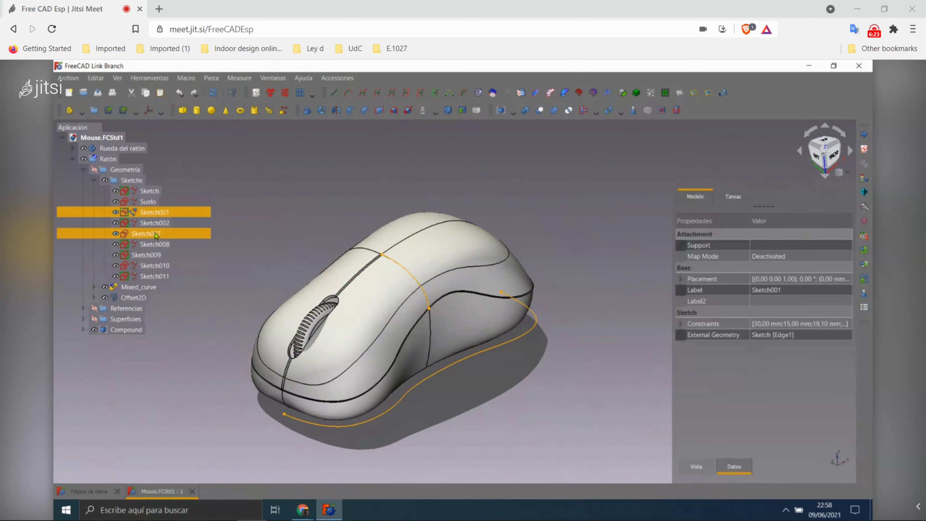
left_click(161, 244)
left_click(160, 255)
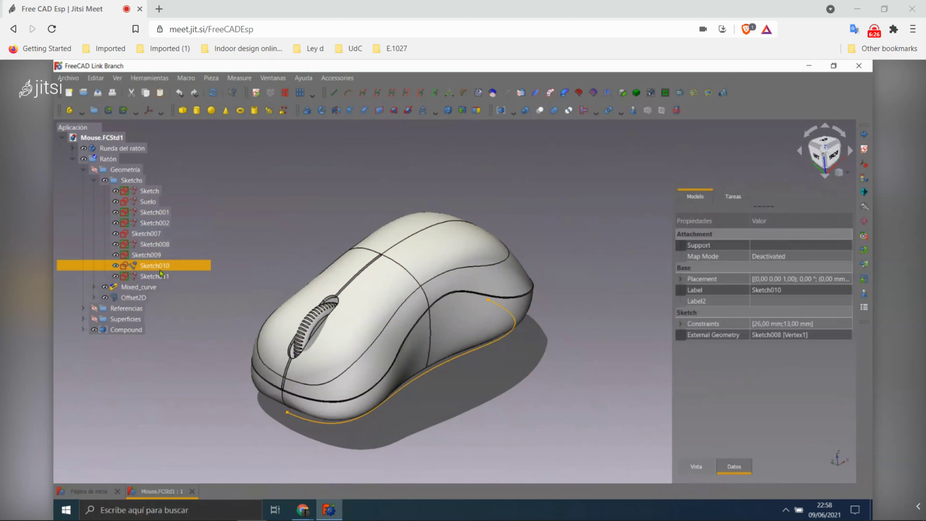
middle_click_drag(449, 192, 459, 237)
left_click(147, 202)
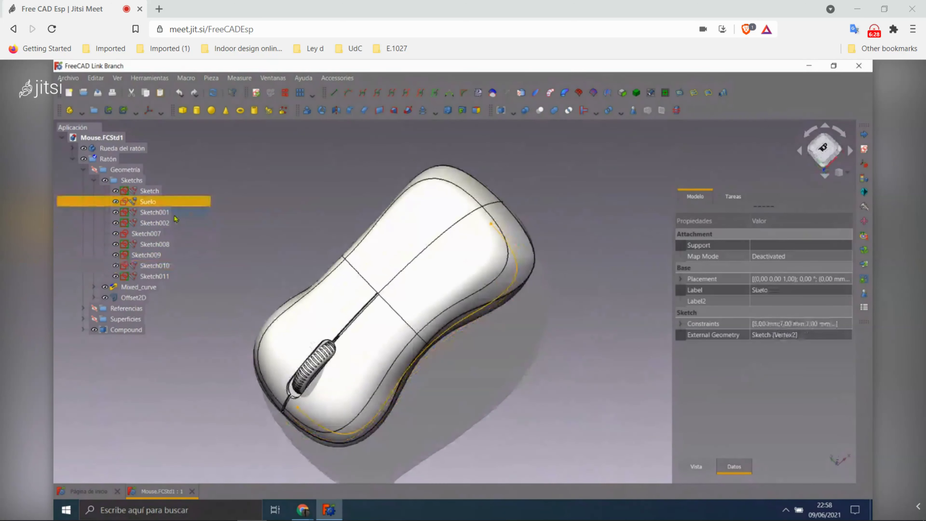
left_click(171, 213)
left_click(155, 191)
middle_click_drag(346, 207, 528, 260)
left_click(529, 260)
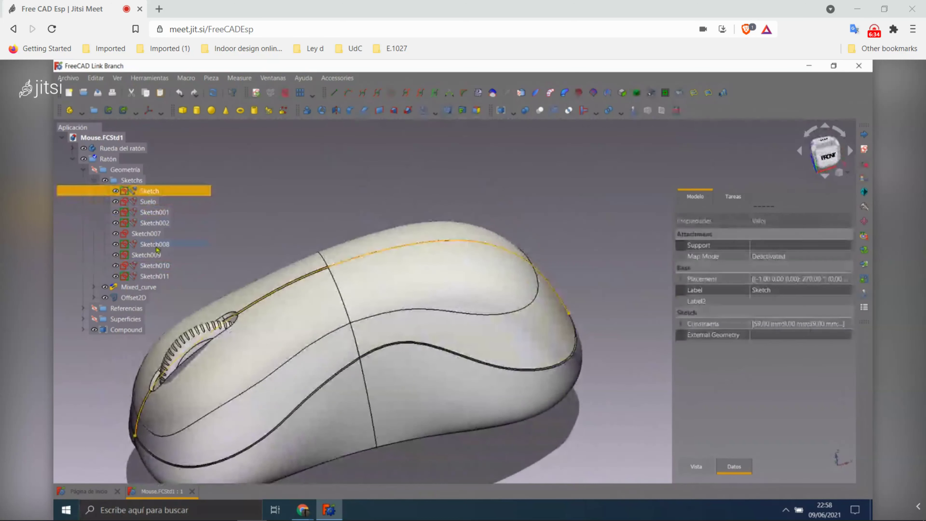
left_click(129, 288)
mouse_move(415, 201)
middle_mouse_down()
mouse_move(319, 346)
mouse_move(258, 228)
middle_mouse_up()
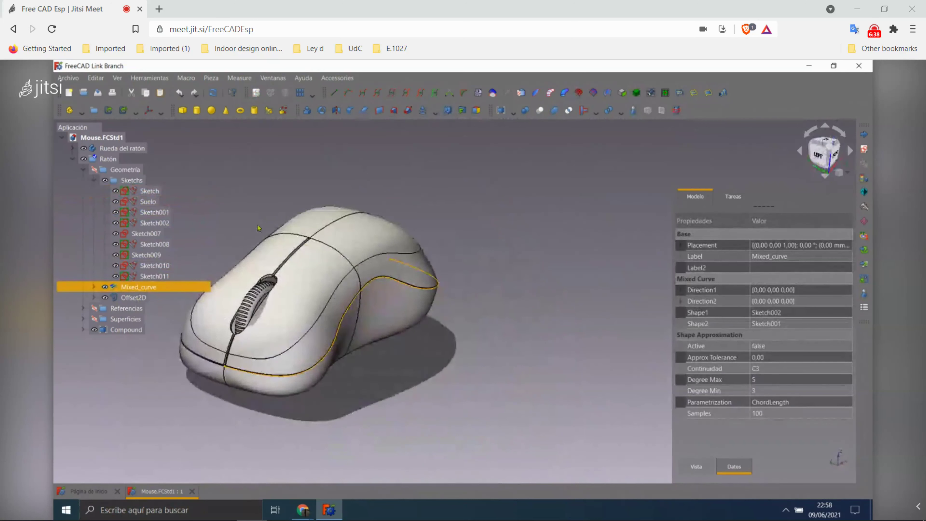
- Orbit the model and select Sketch, then Mixed_curve, to compare them
mouse_move(474, 217)
middle_mouse_down()
mouse_move(407, 245)
mouse_move(537, 233)
mouse_move(476, 287)
mouse_move(515, 283)
middle_mouse_up()
scroll(407, 245, "up", 3)
scroll(538, 233, "down", 3)
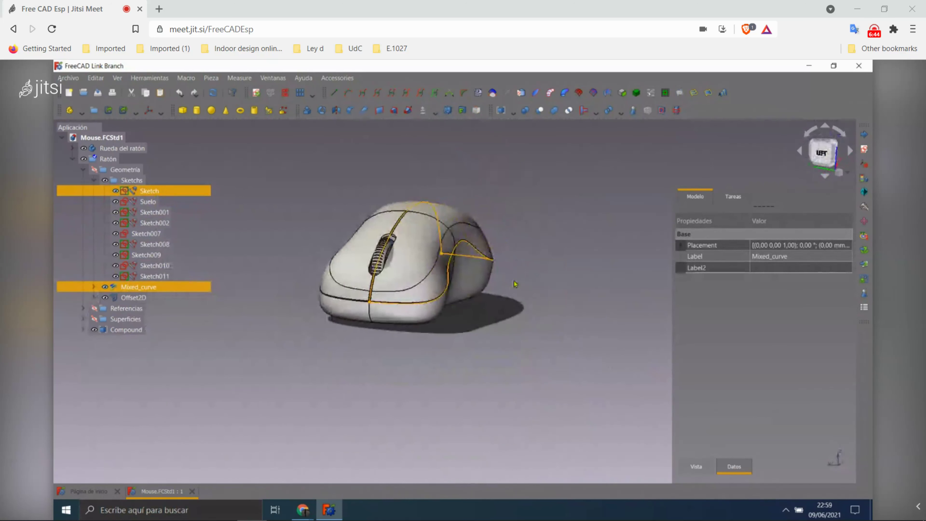
left_click(135, 192)
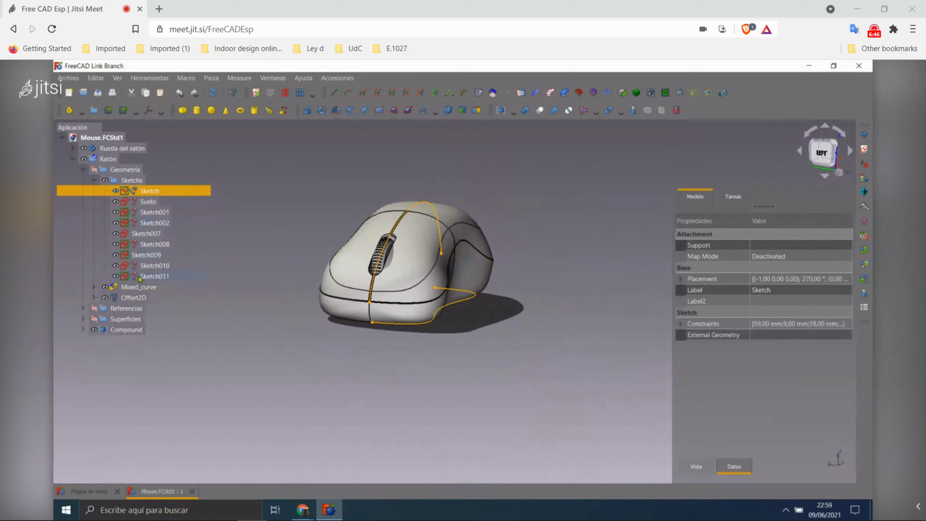
left_click(146, 288)
- Snap to the top view and zoom in on the Mixed_curve
middle_click_drag(355, 212, 496, 400)
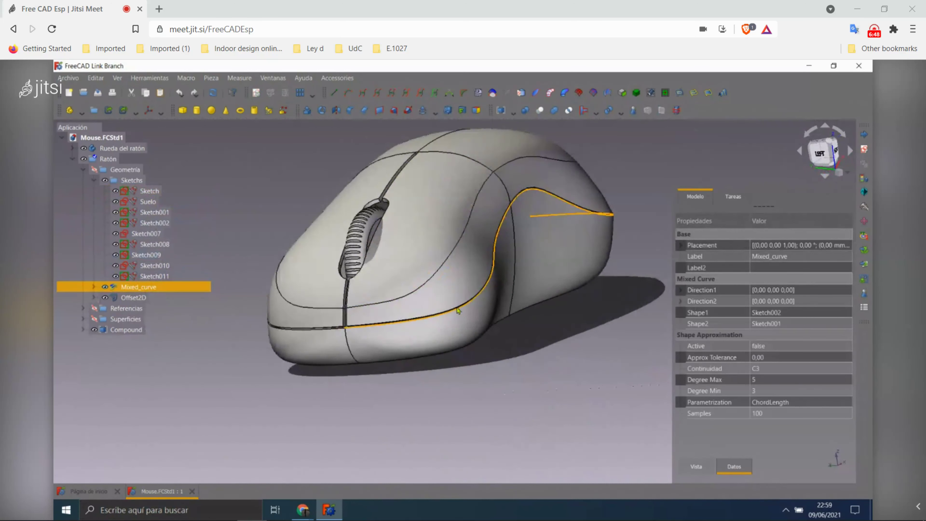
scroll(497, 401, "down", 3)
left_click(804, 141)
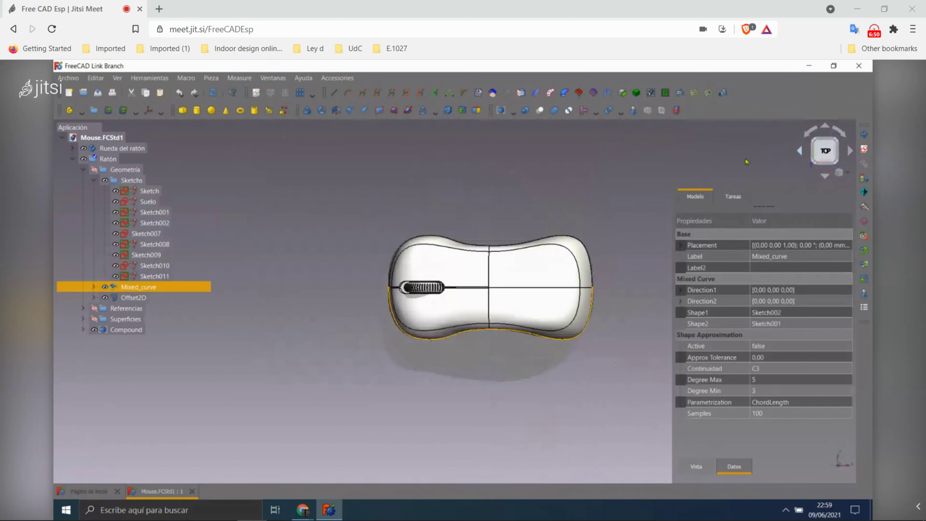
scroll(390, 280, "up", 3)
scroll(390, 281, "up", 1)
scroll(390, 281, "down", 2)
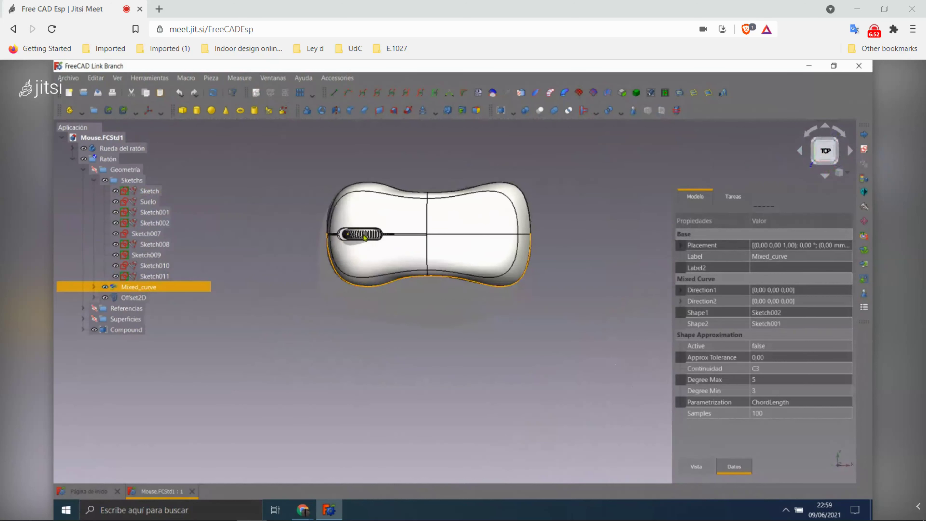
scroll(664, 232, "up", 4)
scroll(663, 232, "down", 2)
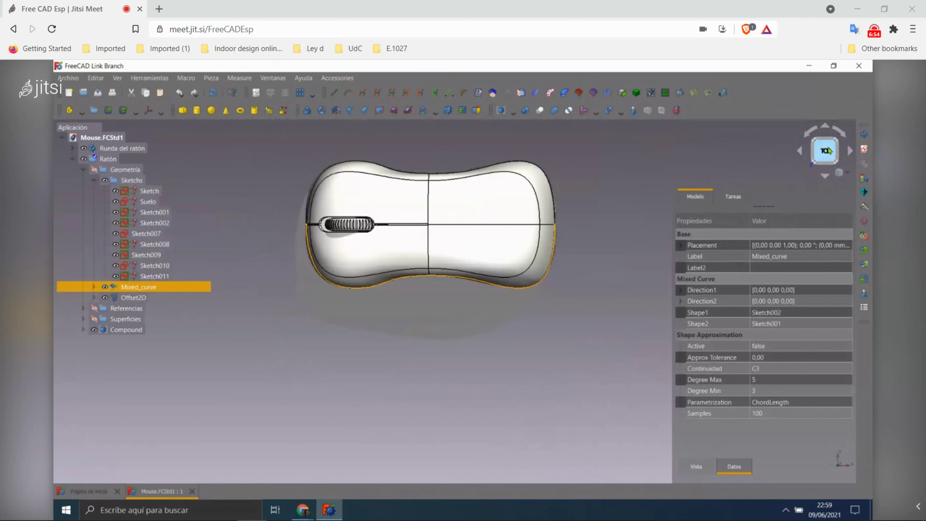
scroll(413, 242, "up", 2)
scroll(419, 237, "up", 1)
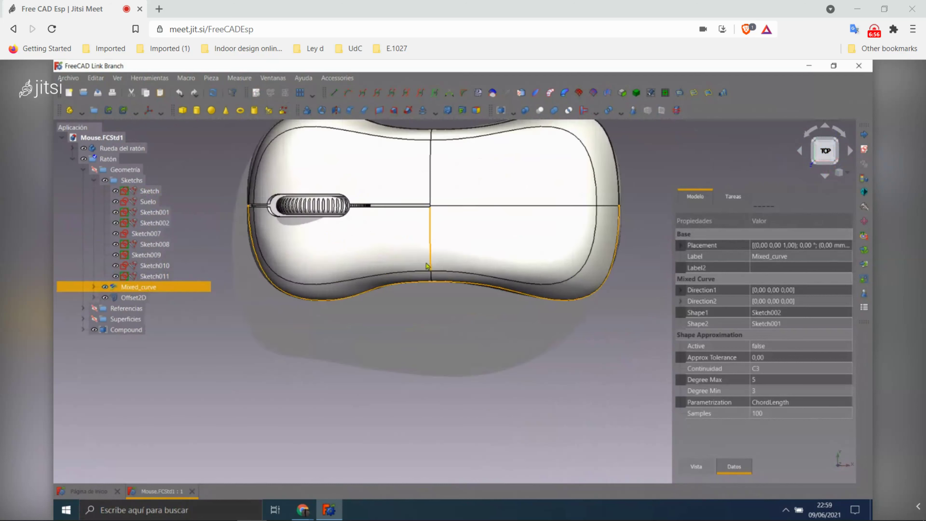
scroll(485, 306, "down", 3)
- Check the curve from front and oblique views with Sketch selected, then close Mouse
mouse_move(485, 307)
middle_mouse_down()
mouse_move(488, 248)
mouse_move(526, 246)
middle_mouse_up()
key("1")
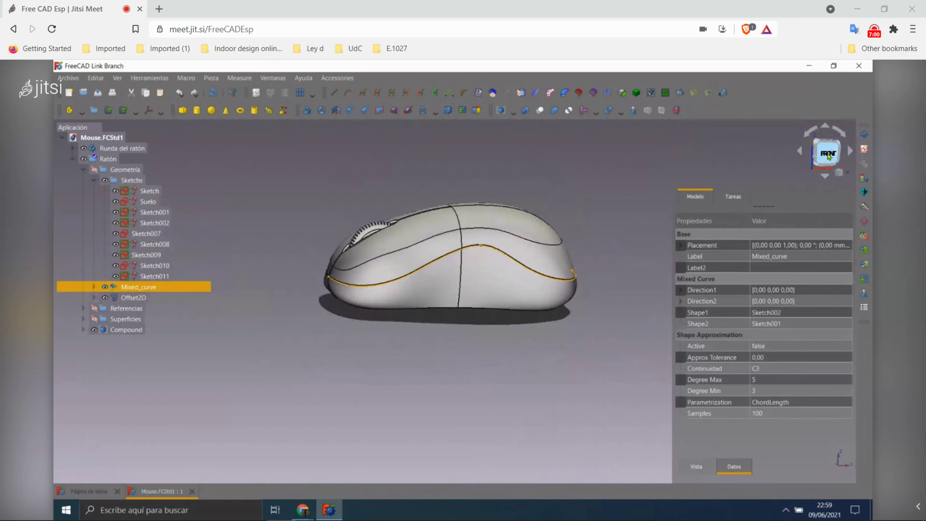
scroll(443, 233, "up", 2)
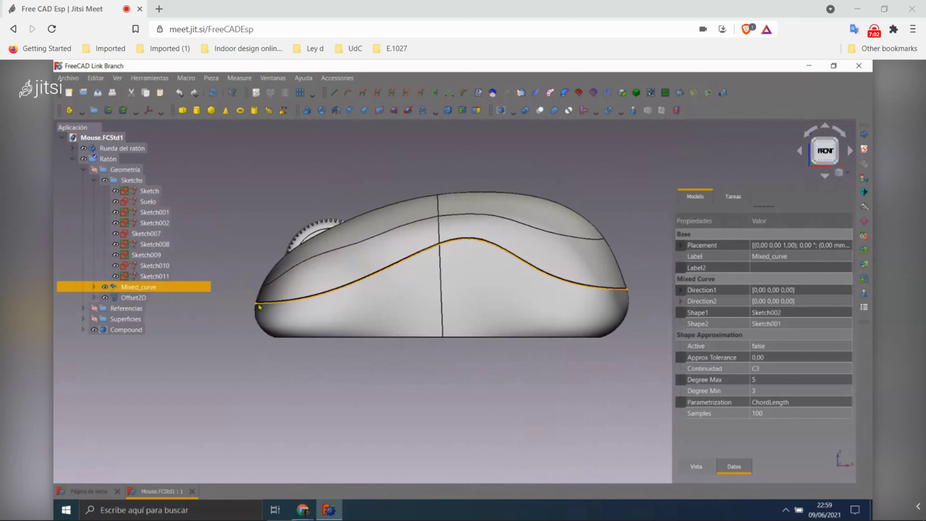
mouse_move(537, 302)
middle_mouse_down()
mouse_move(407, 325)
mouse_move(532, 354)
middle_mouse_up()
scroll(510, 347, "down", 2)
scroll(404, 322, "up", 2)
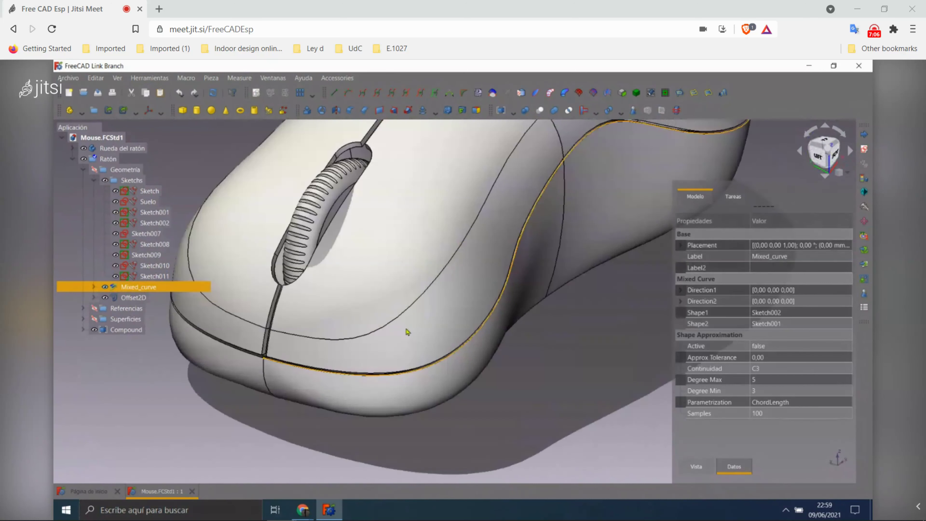
scroll(401, 364, "down", 2)
scroll(495, 286, "up", 2)
scroll(414, 258, "up", 1)
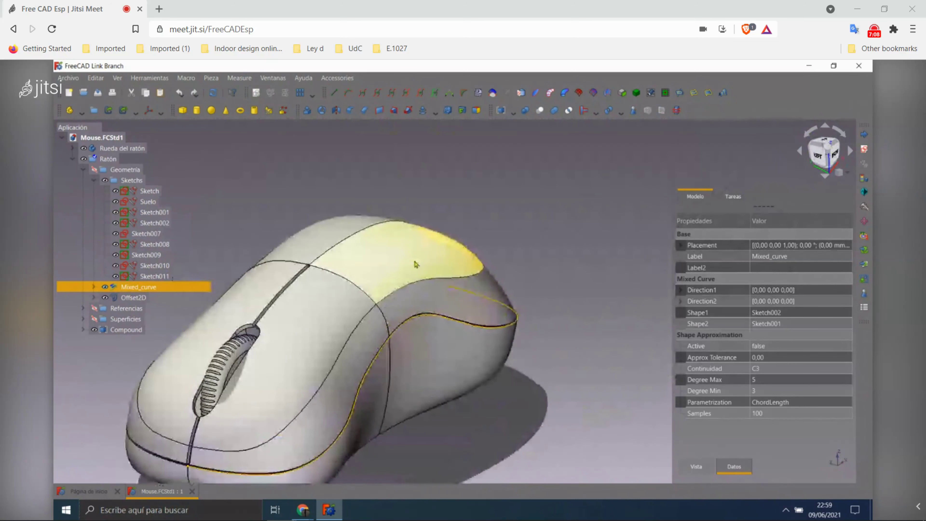
scroll(391, 306, "down", 1)
left_click(392, 306, "ctrl")
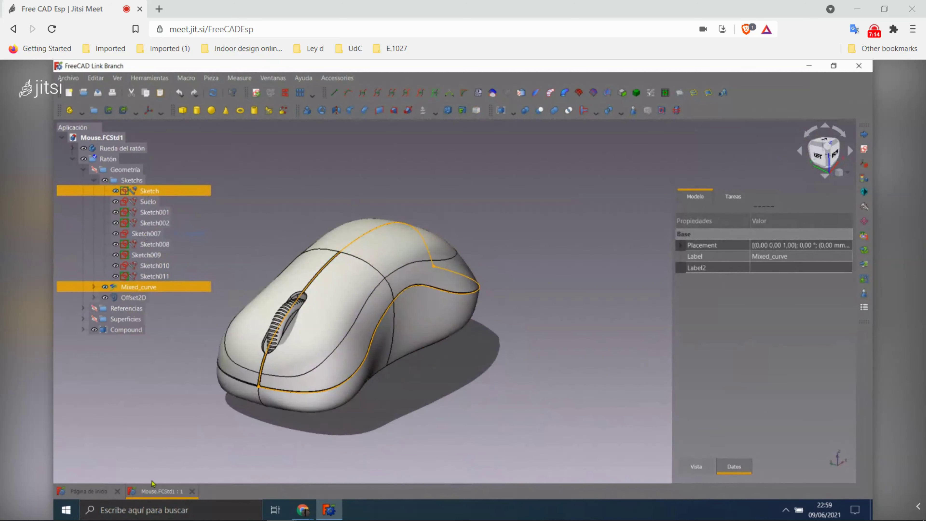
left_click(192, 491)
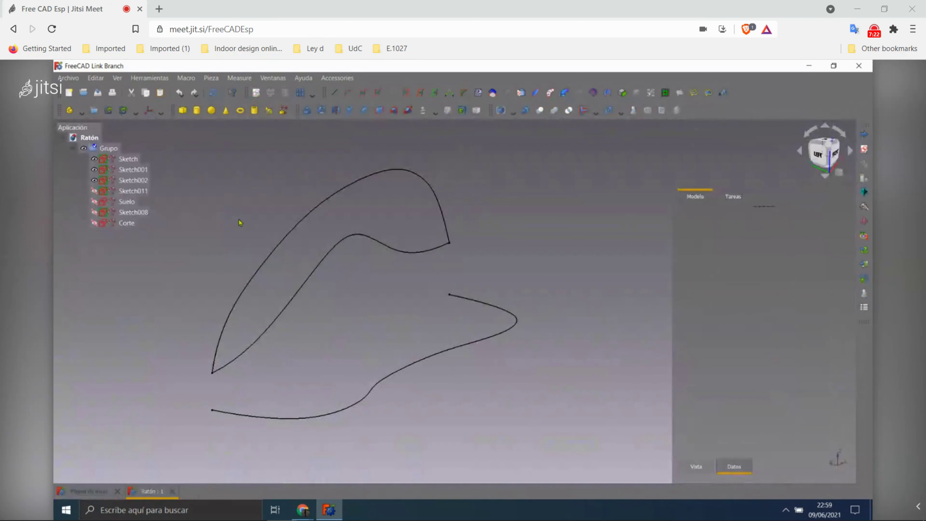
- Select Sketch001 and Sketch002 and switch to the Curves workbench
left_click(132, 162)
left_click(135, 174)
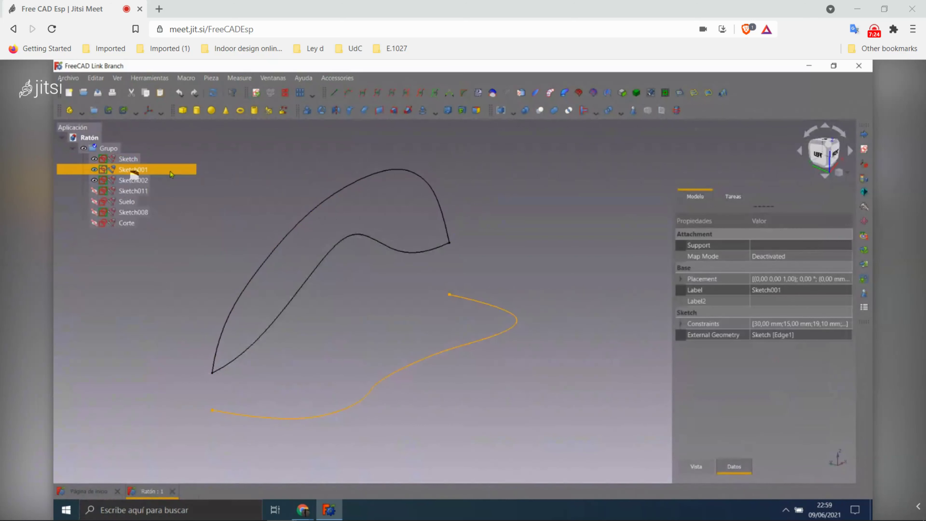
left_click(357, 236)
left_click(440, 347, "ctrl")
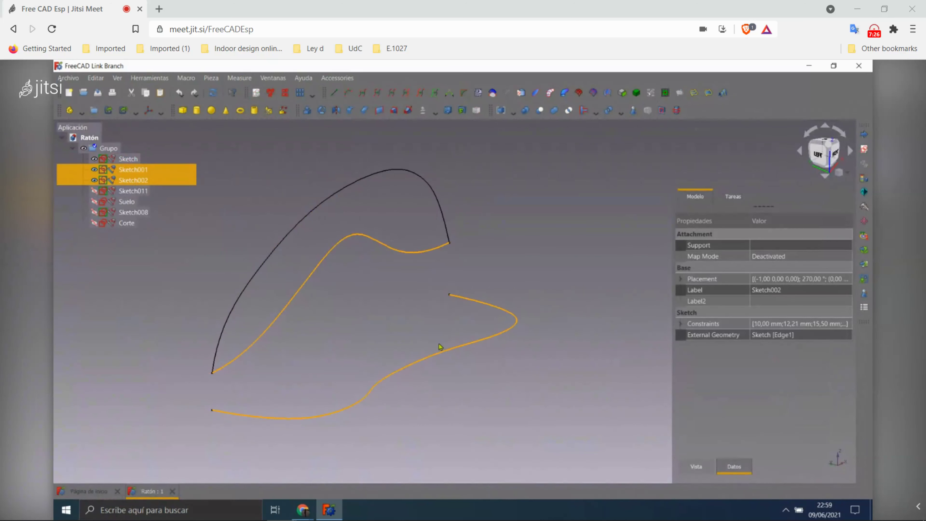
scroll(424, 278, "down", 2)
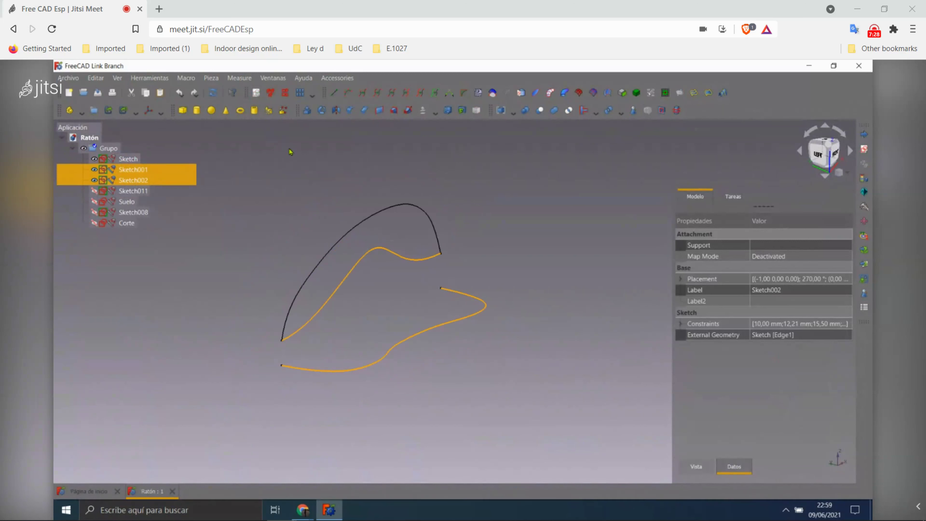
key("Tab")
left_click(343, 125)
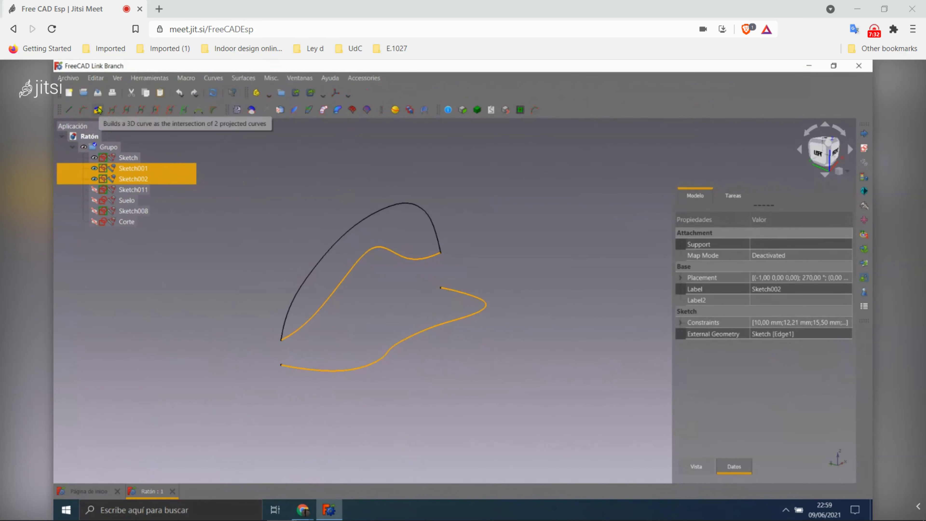
- Build a Mixed curve from Sketch001 and Sketch002 and inspect the result
middle_click_drag(431, 313, 384, 335)
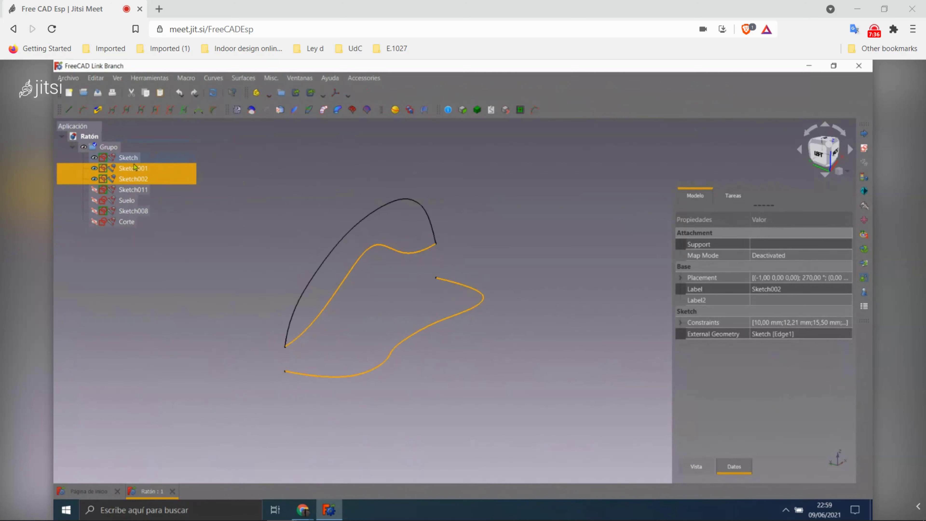
left_click(301, 150)
left_click(482, 298)
left_click(379, 245, "ctrl")
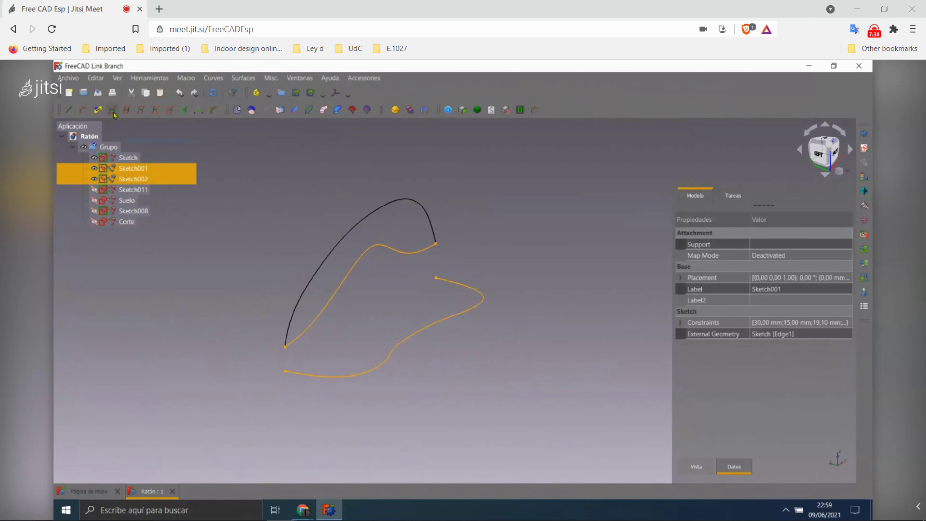
left_click(97, 108)
middle_click_drag(428, 256, 349, 254)
scroll(403, 258, "up", 2)
left_click(403, 258)
- Select Sketch001 and Sketch002, then expand Mixed_curve to highlight its two source sketches
left_click(349, 254)
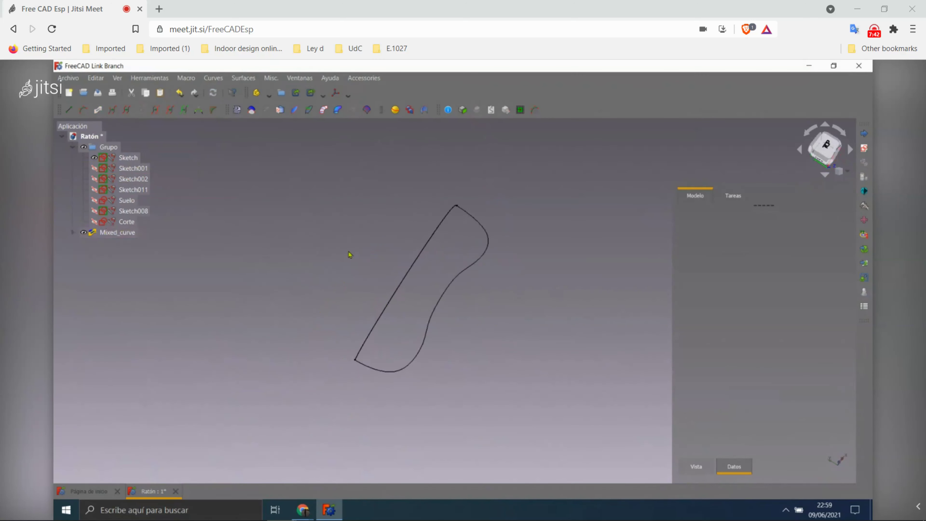
left_click(133, 168)
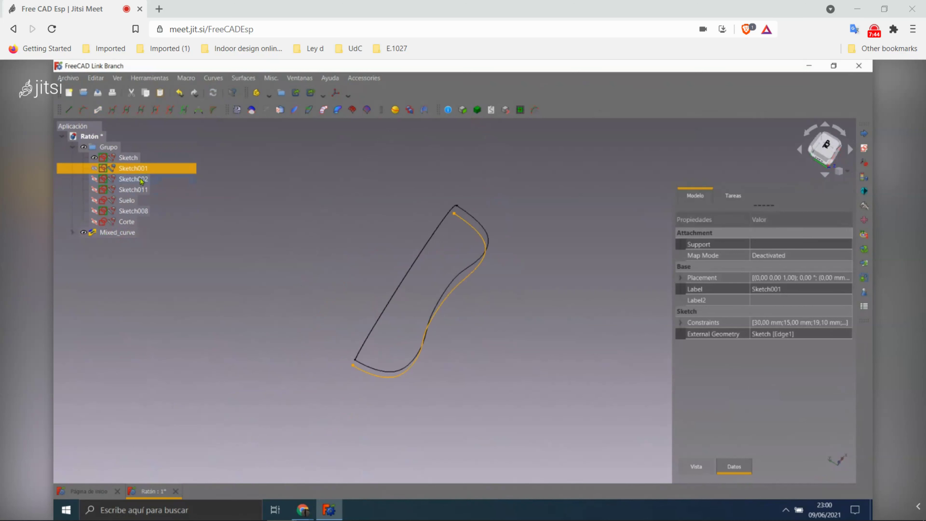
left_click(141, 180, "ctrl")
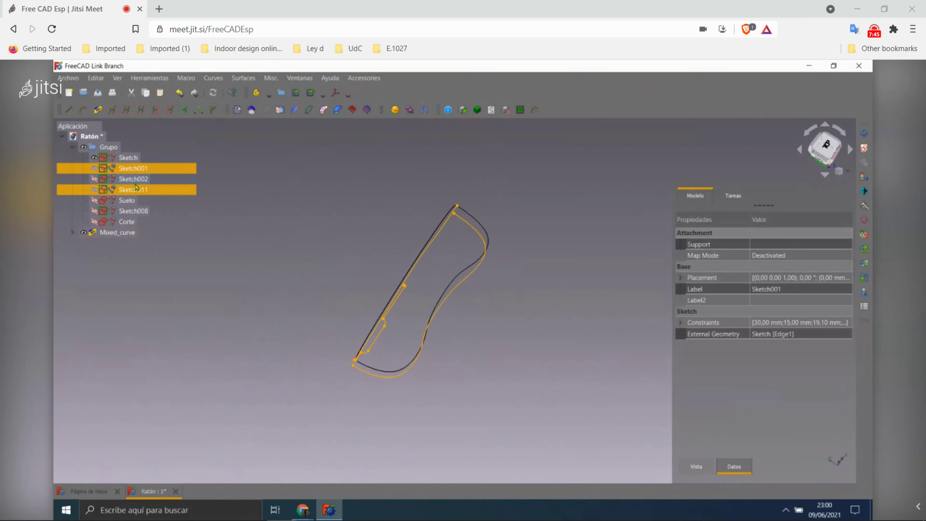
left_click(139, 170)
left_click(141, 170)
middle_click_drag(376, 205, 423, 207)
left_click(73, 233)
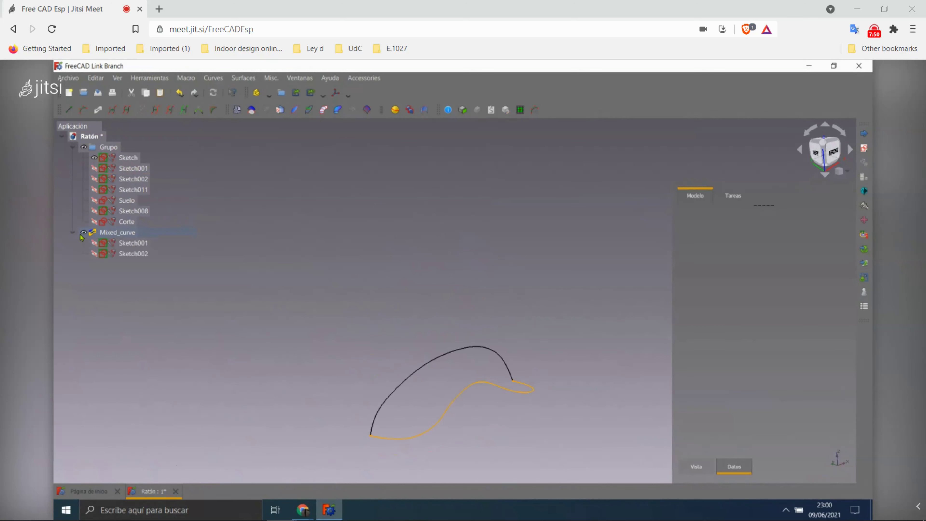
left_click(133, 242)
left_click(133, 253, "ctrl")
mouse_move(401, 310)
middle_mouse_down()
mouse_move(449, 326)
mouse_move(408, 299)
middle_mouse_up()
- Inspect the curves from top, front and oblique views, then delete Mixed_curve
scroll(389, 280, "up", 3)
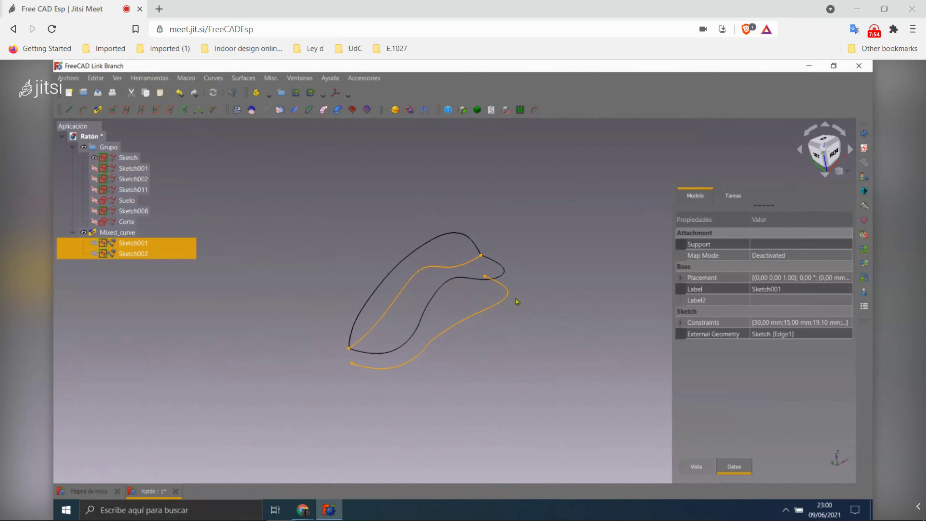
left_click(833, 153)
left_click(832, 153)
key("1")
scroll(463, 239, "up", 2)
middle_click_drag(503, 269, 538, 343)
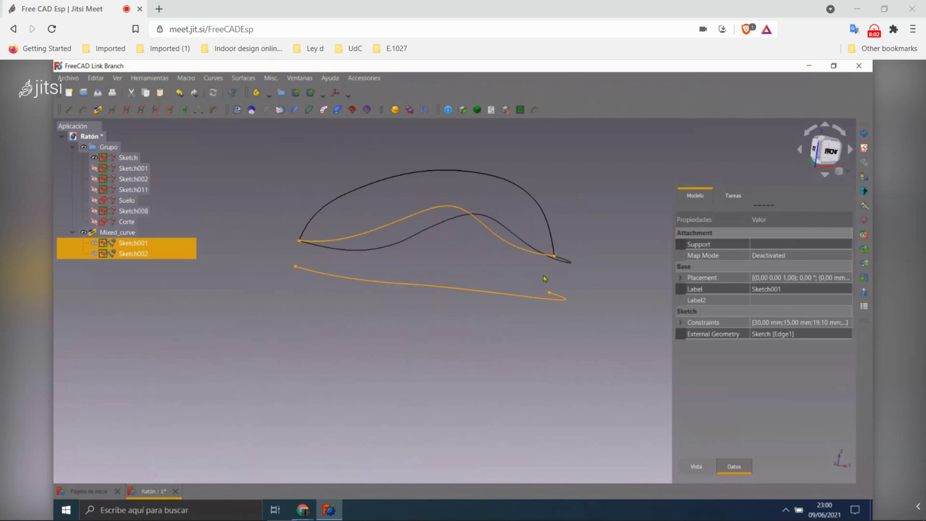
middle_click_drag(536, 281, 475, 243)
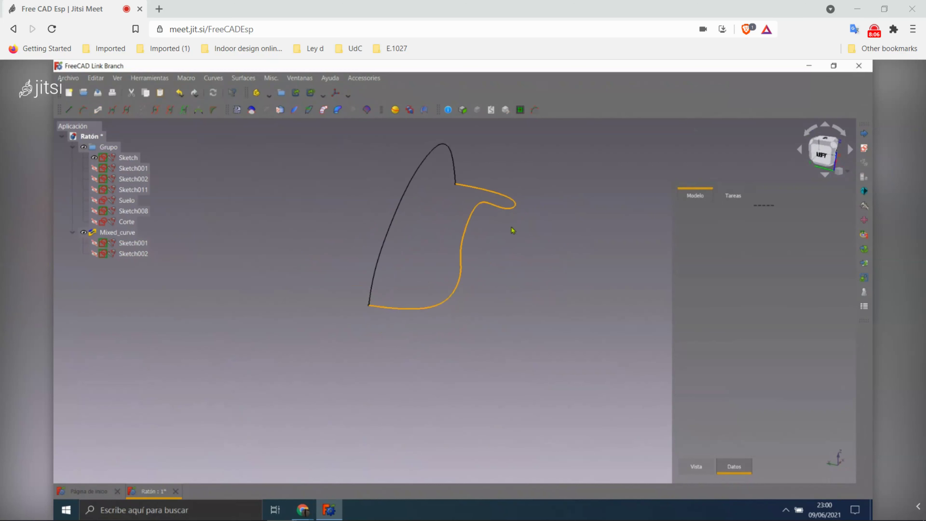
left_click(518, 258)
scroll(456, 234, "up", 3)
scroll(465, 230, "up", 2)
scroll(488, 281, "down", 2)
scroll(440, 283, "up", 3)
scroll(441, 288, "up", 1)
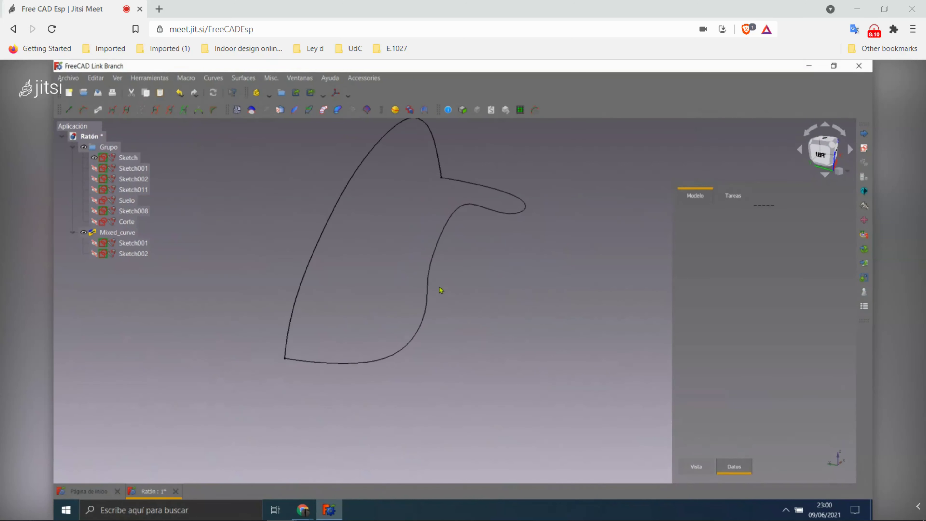
left_click(129, 235)
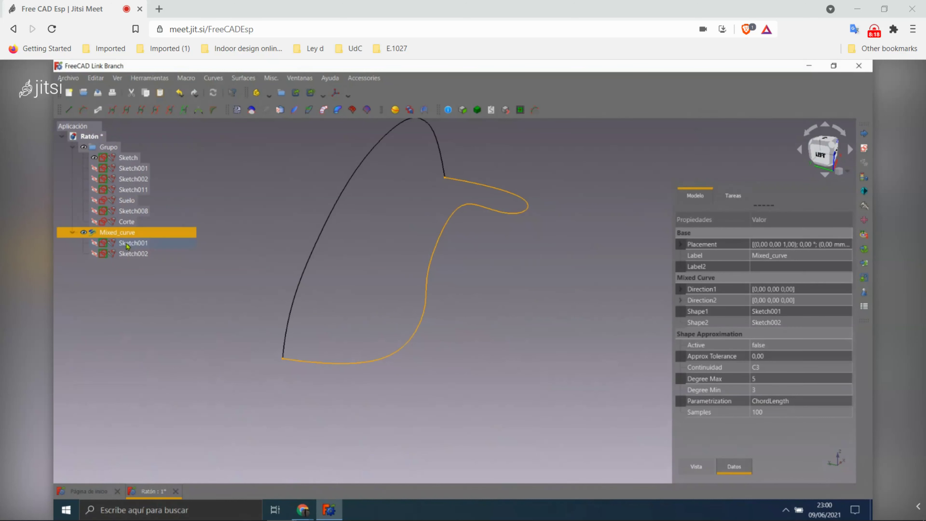
key("Delete")
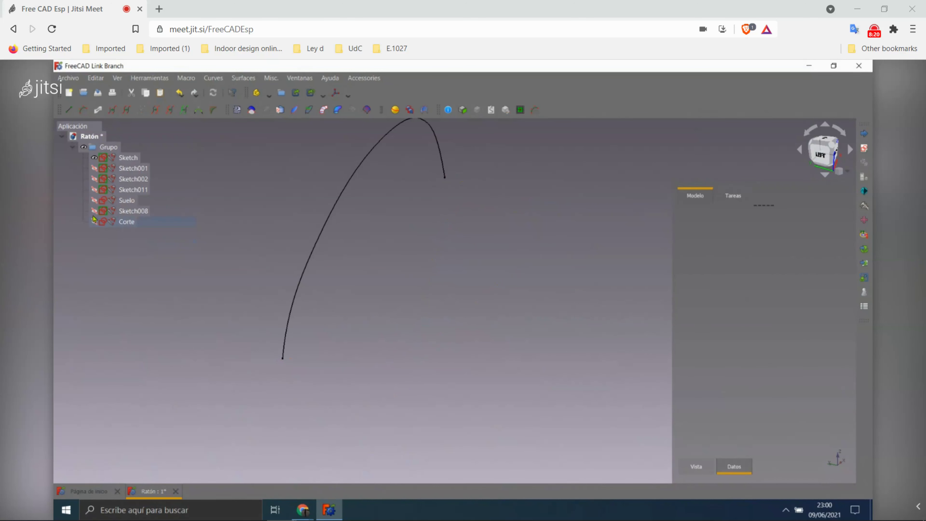
- Select only Sketch002 and switch to the Part workbench
left_click(134, 168)
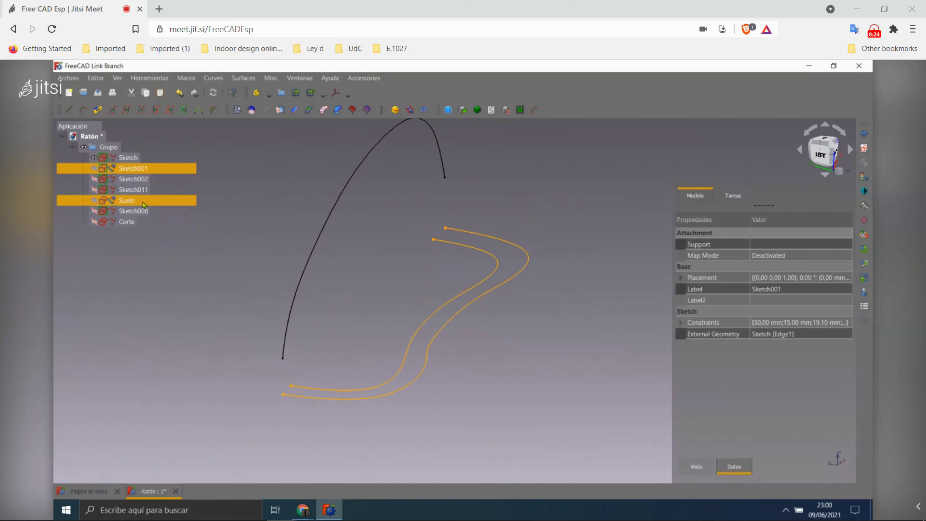
left_click(138, 180, "ctrl")
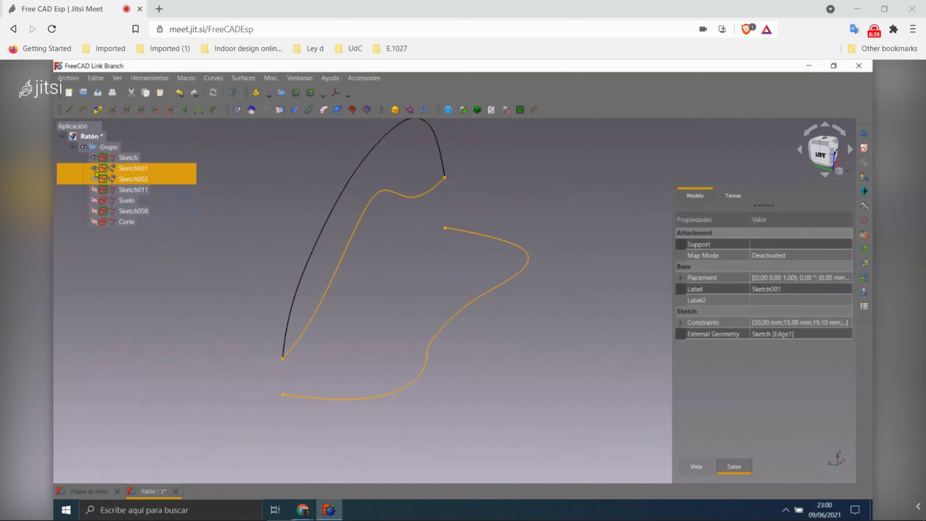
left_click(219, 219)
scroll(325, 254, "down", 2)
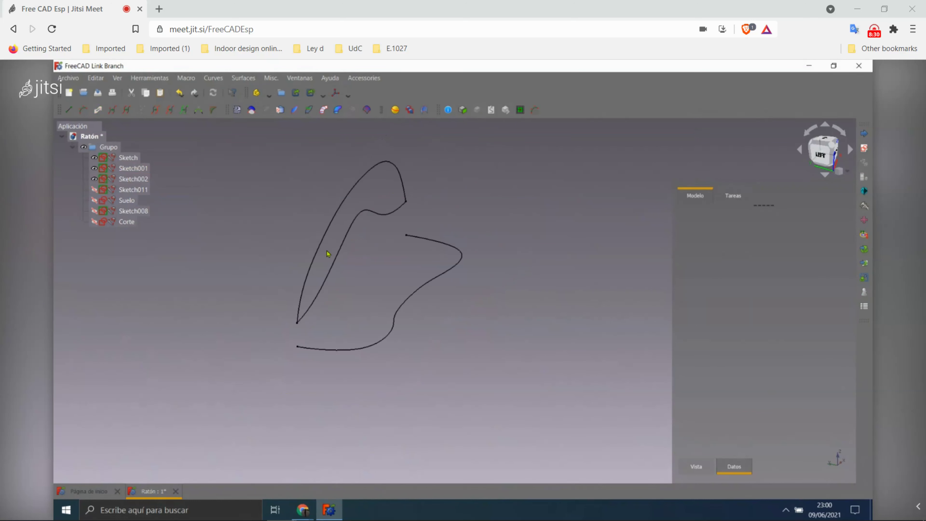
left_click(348, 239)
key("Tab")
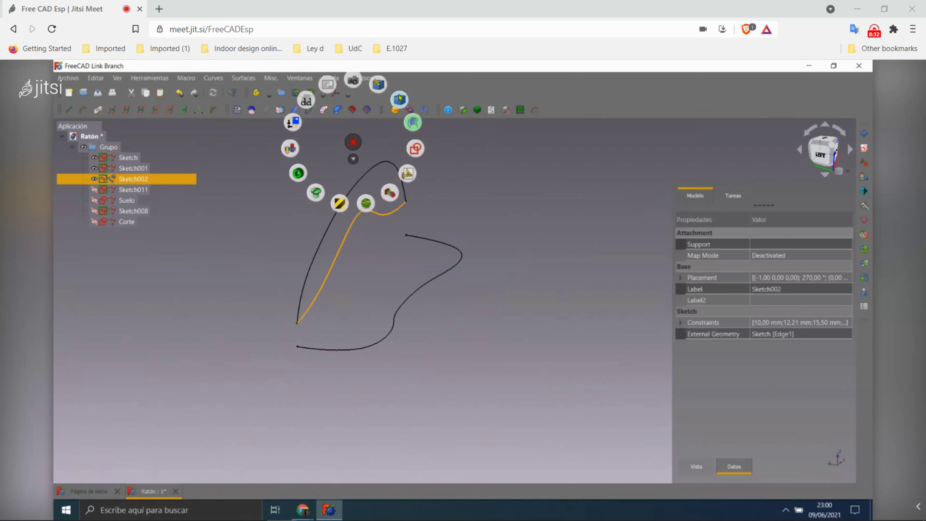
left_click(400, 99)
- Extrude Sketch002 30 mm along the custom direction Y −1 into a surface
left_click(307, 111)
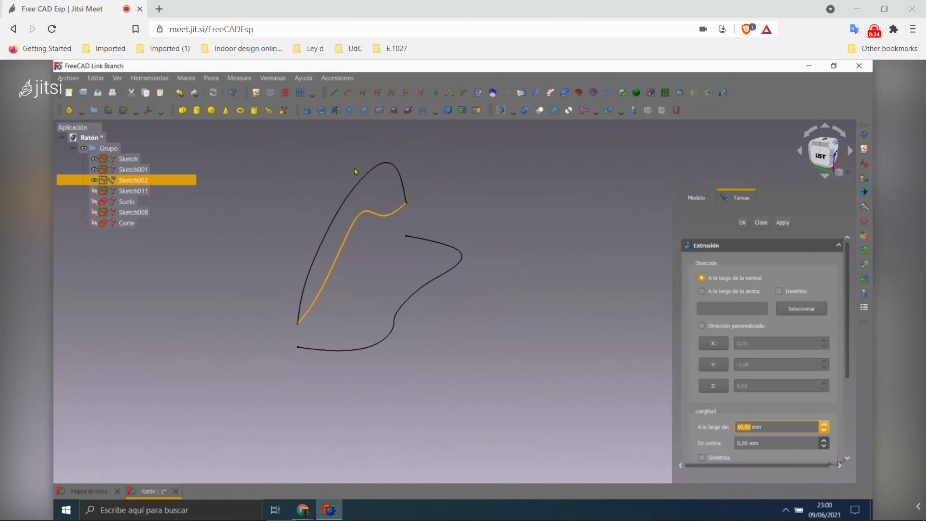
middle_click_drag(567, 334, 593, 307)
left_click(701, 325)
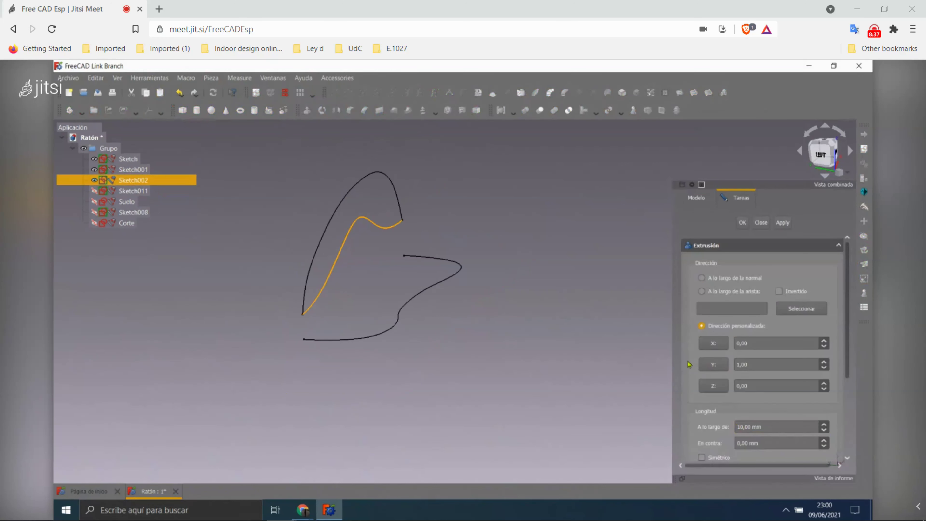
left_click(740, 427)
type("0")
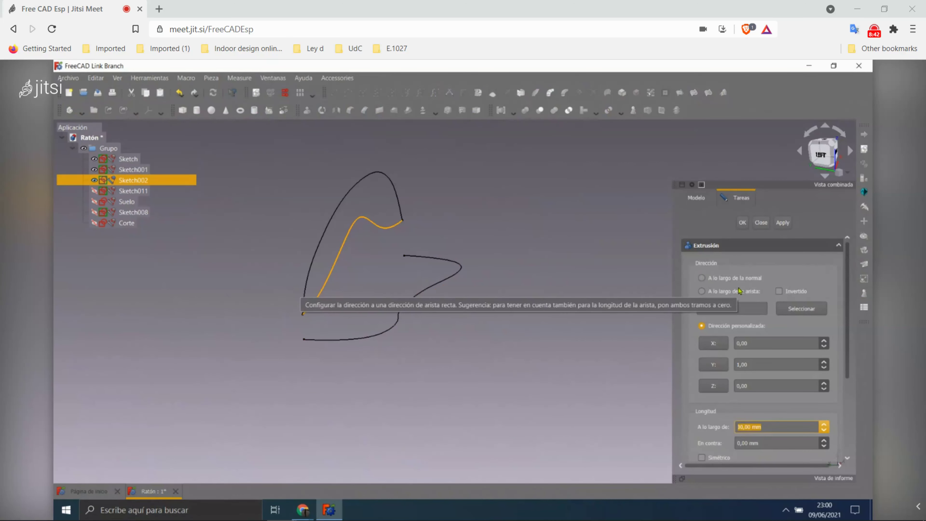
left_click(716, 367)
left_click(782, 224)
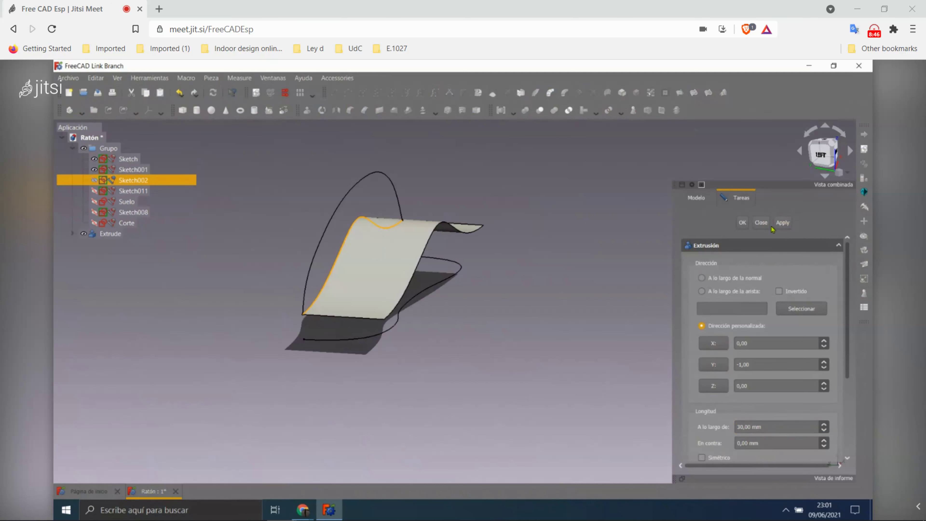
left_click(764, 225)
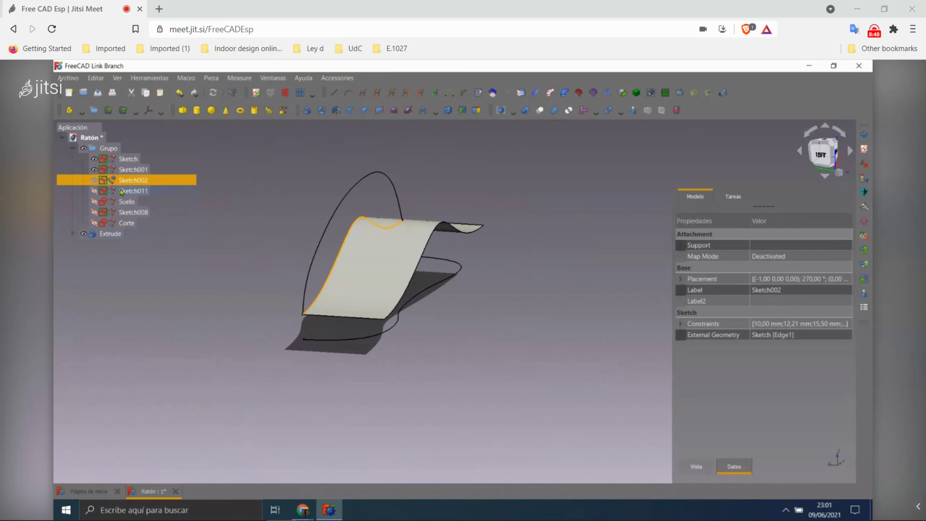
- Orbit around the first extruded surface and select Sketch001
left_click(437, 192)
middle_click_drag(492, 207, 397, 219)
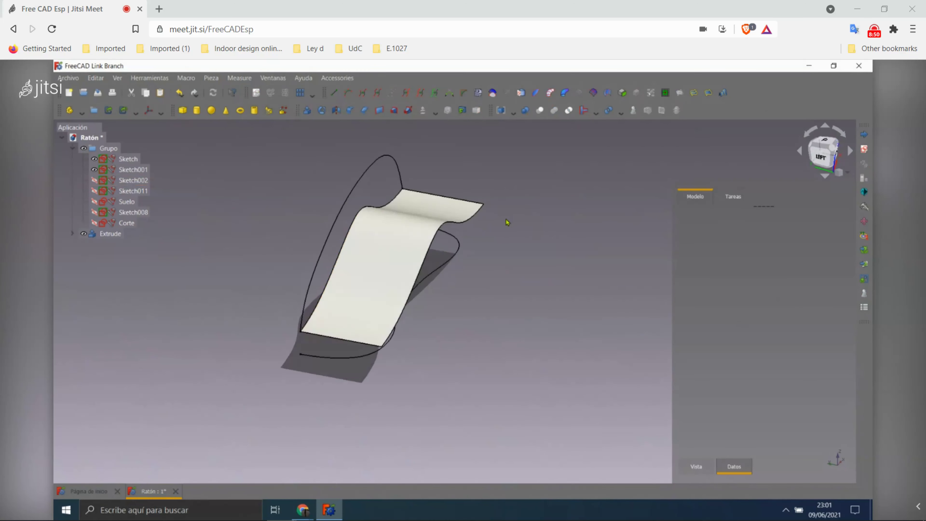
scroll(398, 219, "up", 3)
mouse_move(295, 205)
middle_mouse_down()
mouse_move(421, 321)
mouse_move(426, 242)
middle_mouse_up()
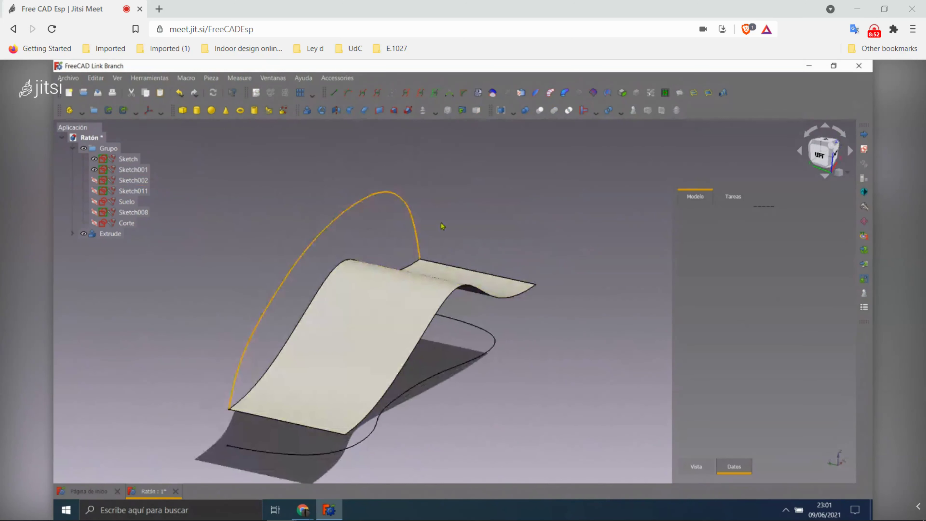
left_click(139, 172)
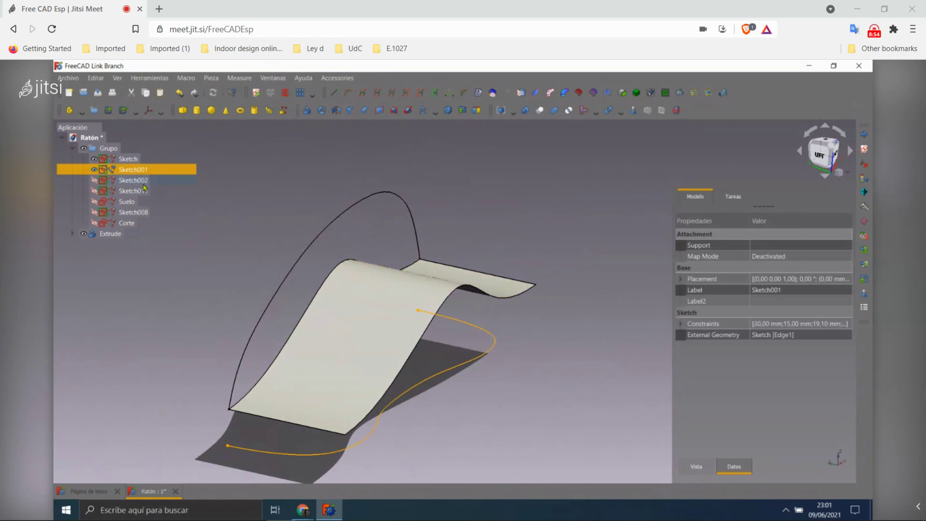
left_click(316, 179)
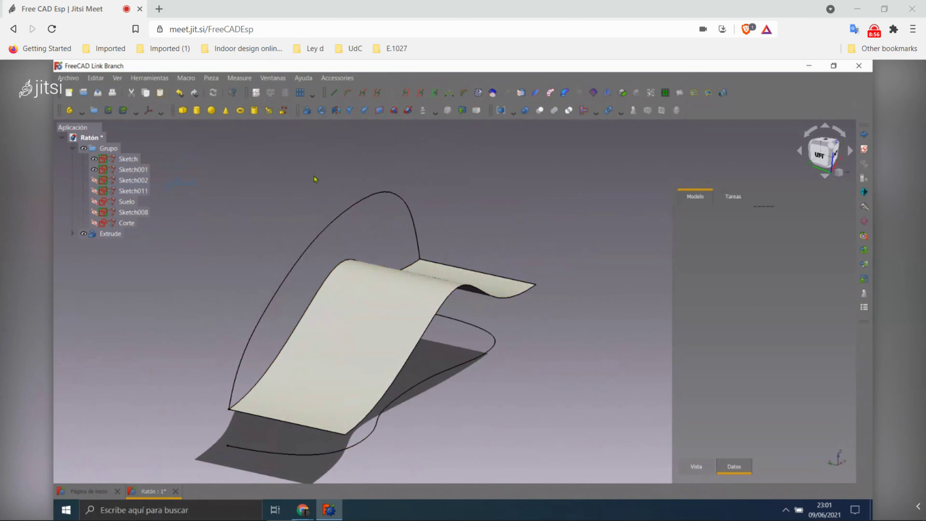
left_click(153, 171)
middle_click_drag(321, 204, 351, 180)
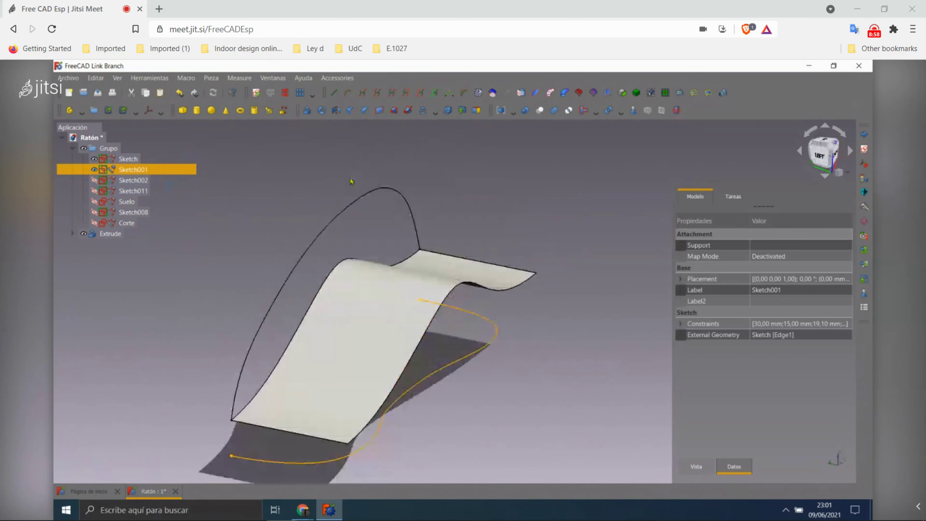
- Extrude Sketch001 30 mm along Z (0,0,1) to create Extrude001
left_click(307, 111)
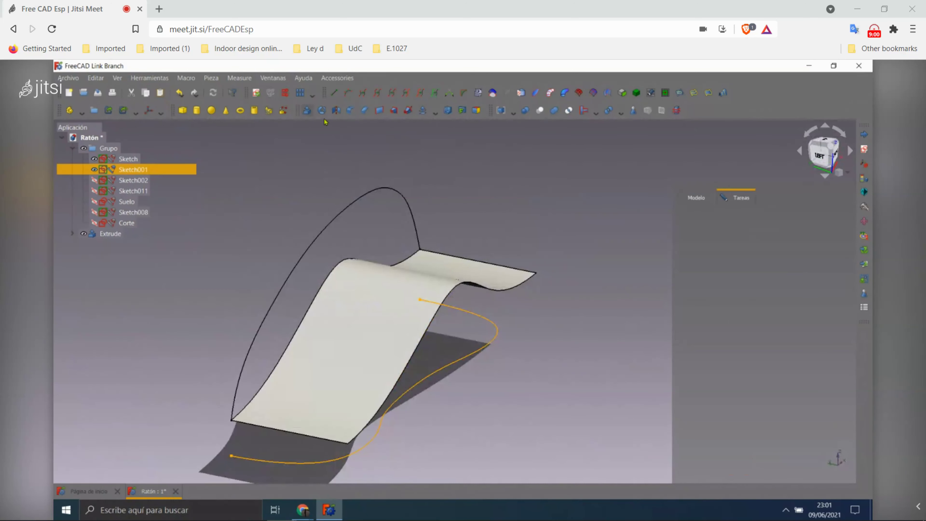
middle_click_drag(349, 184, 378, 169)
scroll(443, 184, "up", 2)
scroll(439, 203, "down", 3)
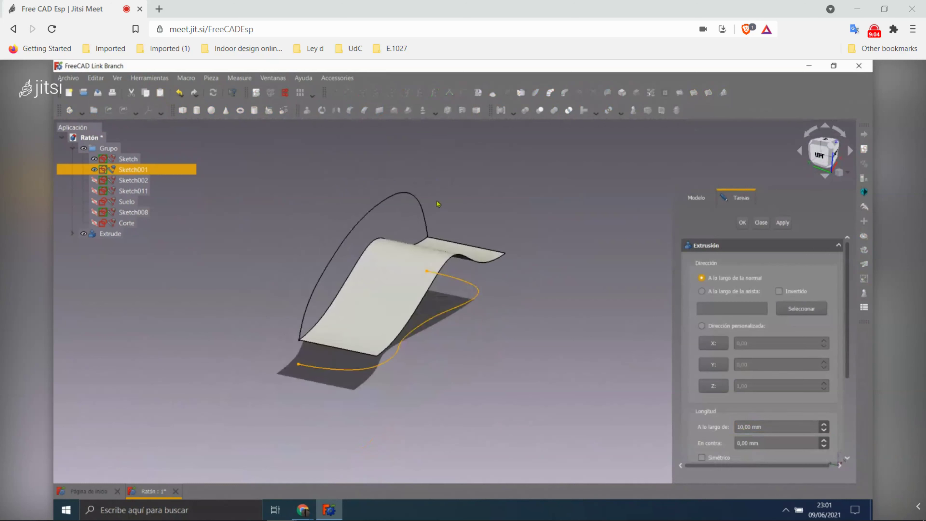
left_click(738, 426)
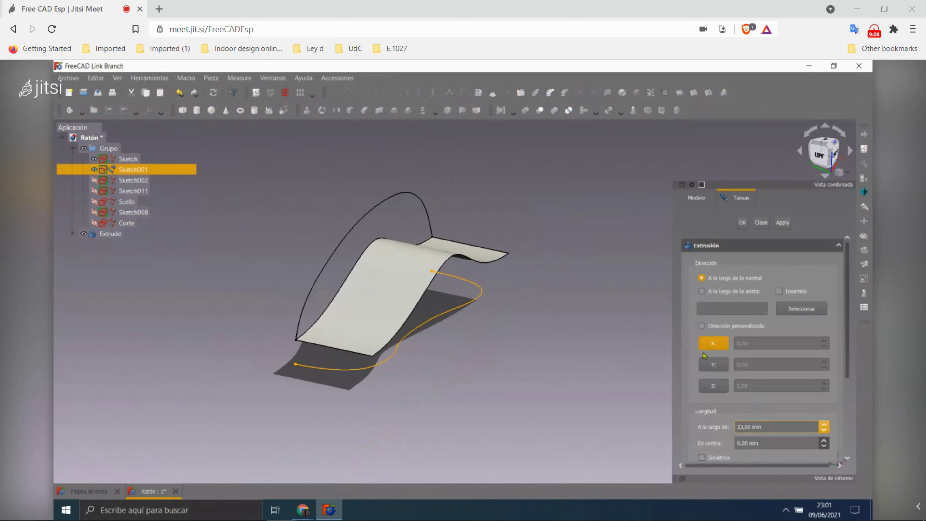
left_click(715, 389)
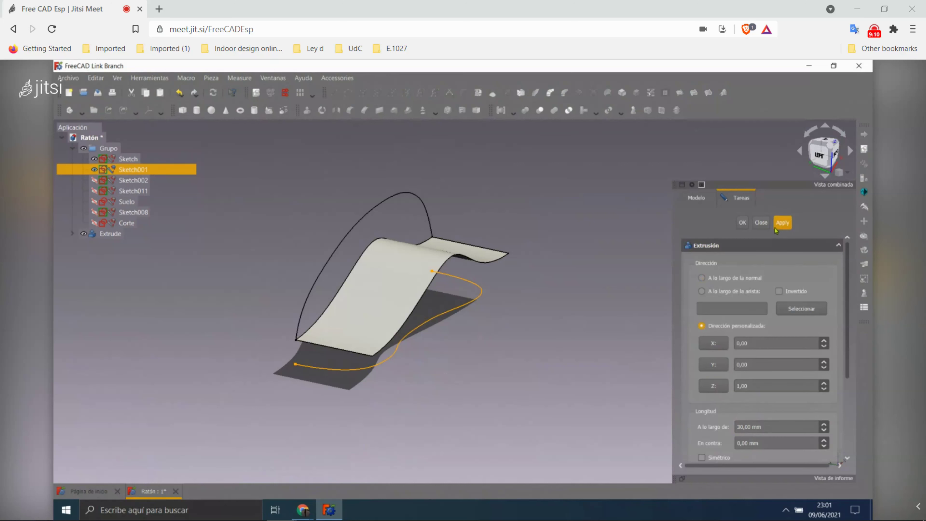
left_click(782, 222)
left_click(761, 222)
scroll(401, 235, "up", 2)
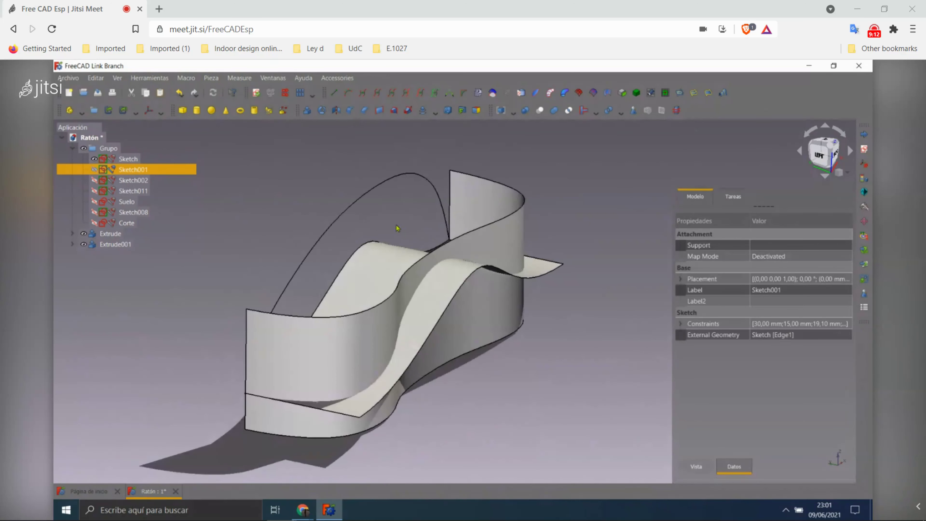
- Select Sketch002 and Sketch001 under the extrusions and switch to the Curves workbench
left_click(368, 173)
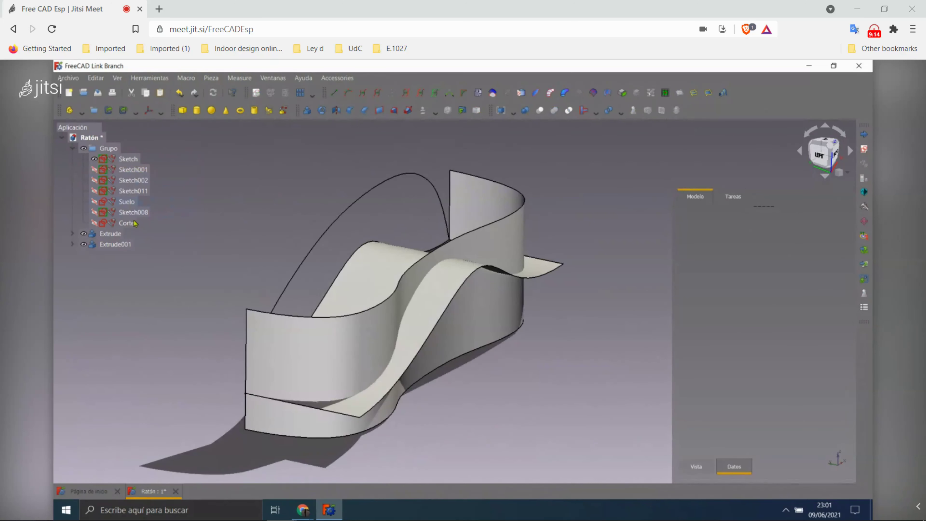
left_click(68, 234)
left_click(73, 255)
left_click(133, 244)
left_click(133, 265, "ctrl")
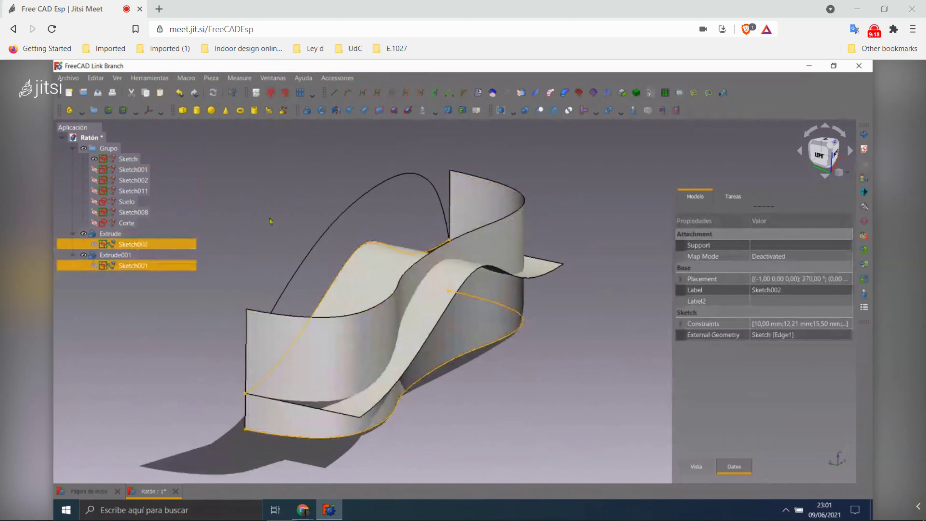
key("Tab")
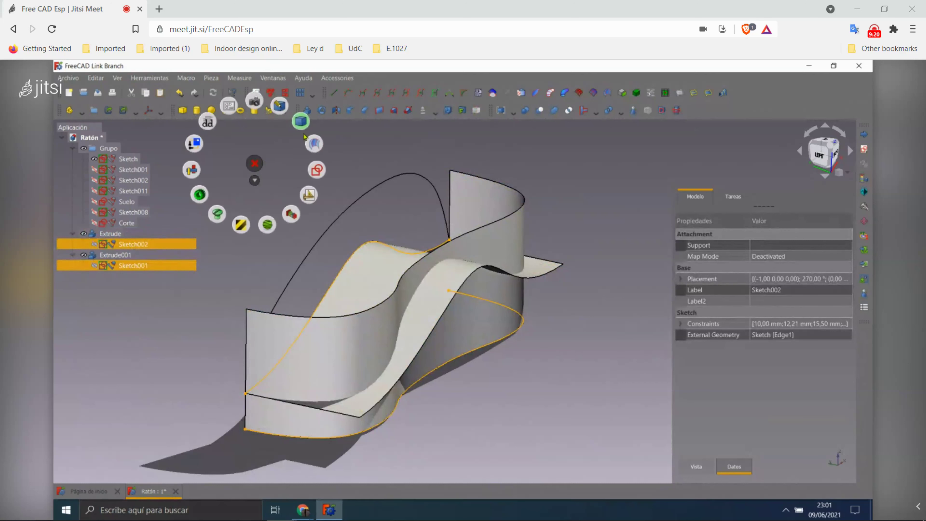
left_click(312, 144)
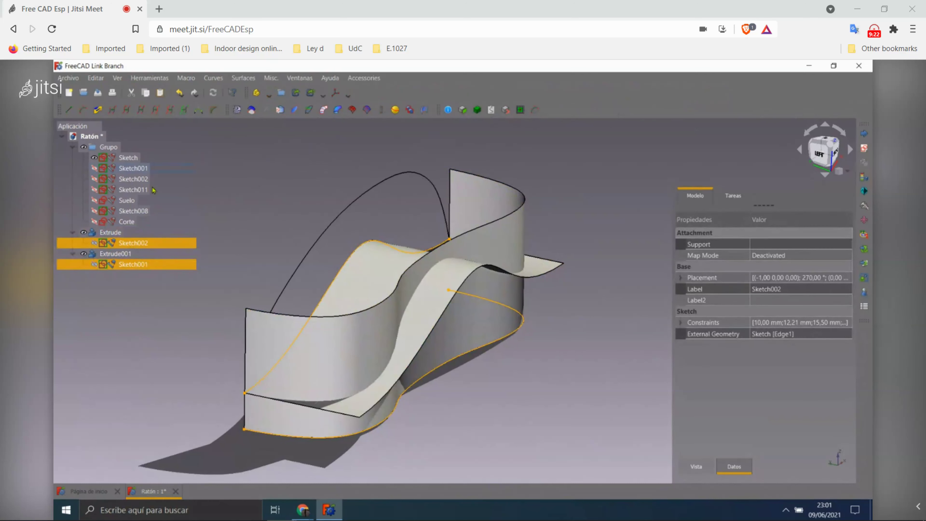
- Create the Mixed_curve from the two sketches and orbit the model to inspect it
left_click(99, 111)
left_click(98, 110)
left_click(317, 213)
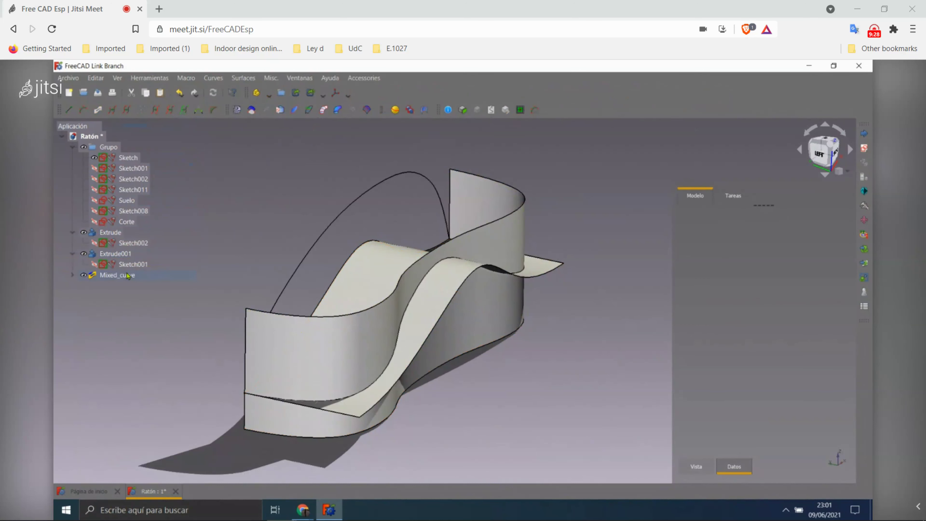
left_click(128, 276)
scroll(401, 292, "down", 2)
scroll(465, 325, "up", 5)
mouse_move(560, 343)
middle_mouse_down()
mouse_move(348, 366)
mouse_move(568, 347)
mouse_move(277, 345)
mouse_move(622, 251)
mouse_move(397, 360)
middle_mouse_up()
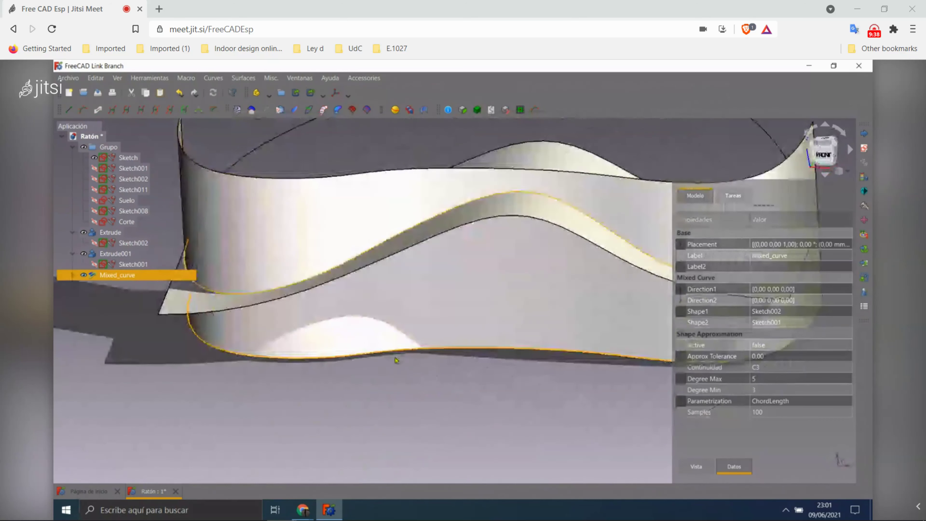
key("0")
mouse_move(407, 171)
middle_mouse_down()
mouse_move(389, 360)
mouse_move(497, 298)
mouse_move(542, 347)
middle_mouse_up()
- Delete the Extrude and Extrude001 surfaces, check the remaining curves, and return to the Part workbench
left_click(120, 233)
left_click(128, 256, "ctrl")
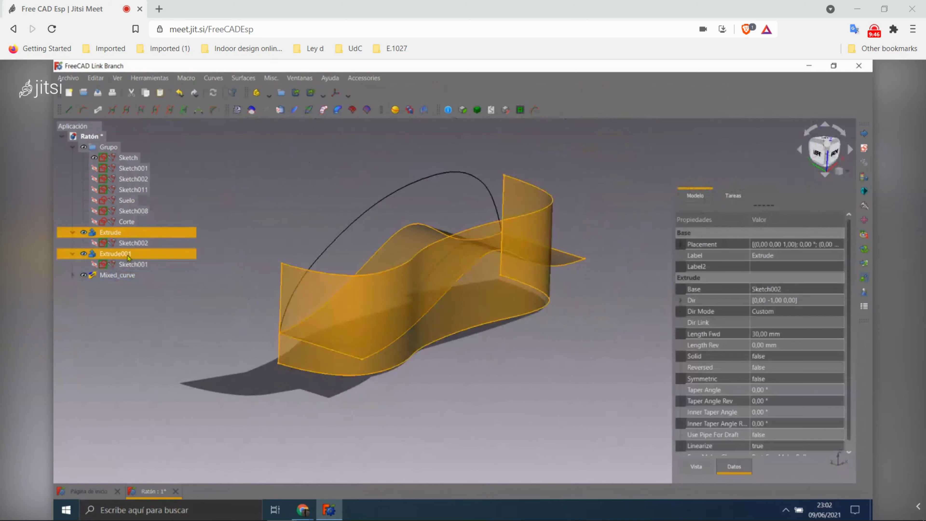
key("Delete")
left_click(117, 233)
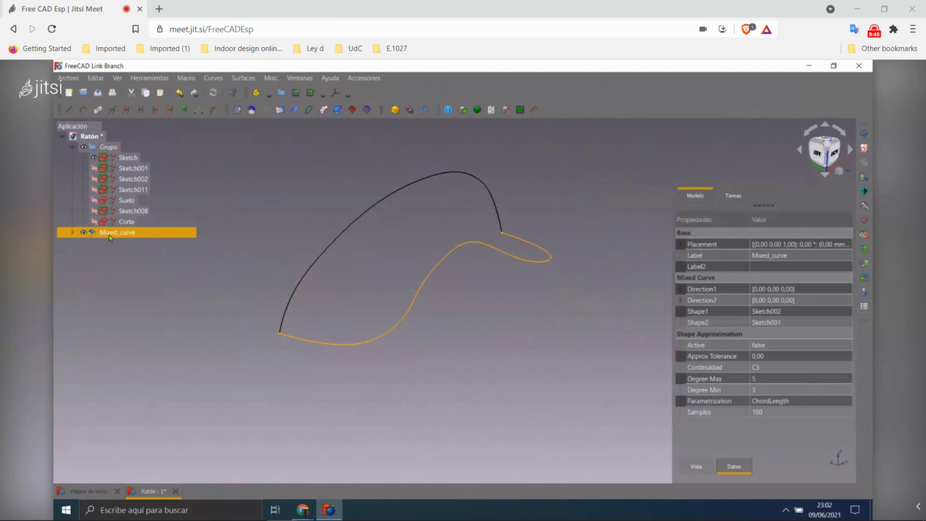
left_click(411, 194)
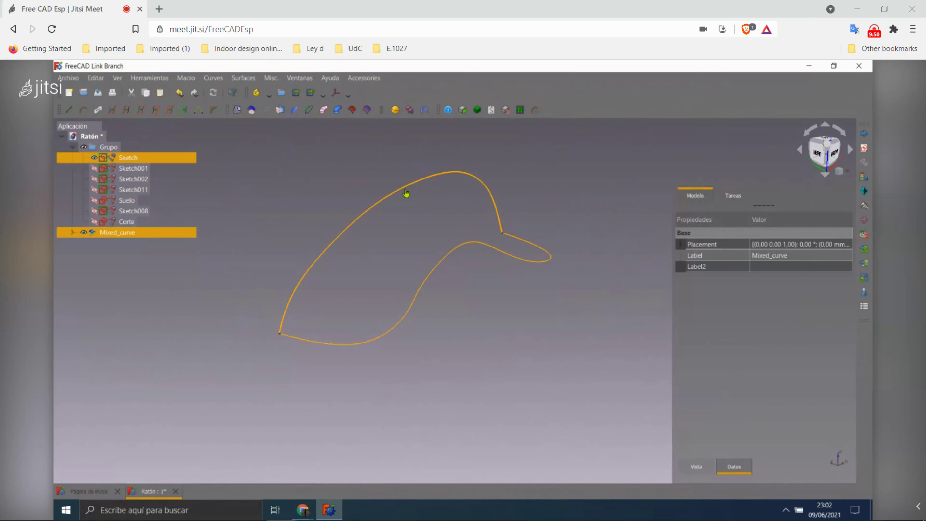
left_click(372, 258)
mouse_move(299, 234)
middle_mouse_down()
mouse_move(365, 318)
mouse_move(352, 187)
middle_mouse_up()
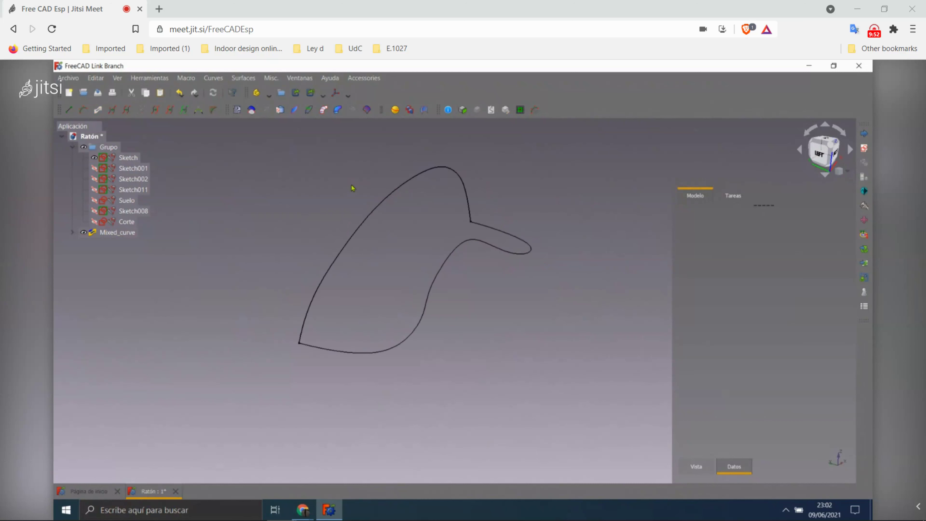
key("Tab")
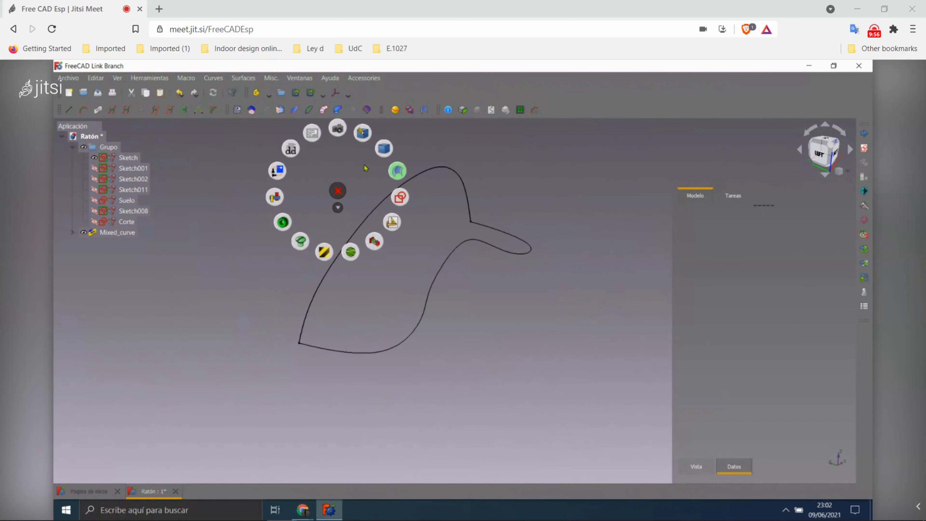
left_click(384, 150)
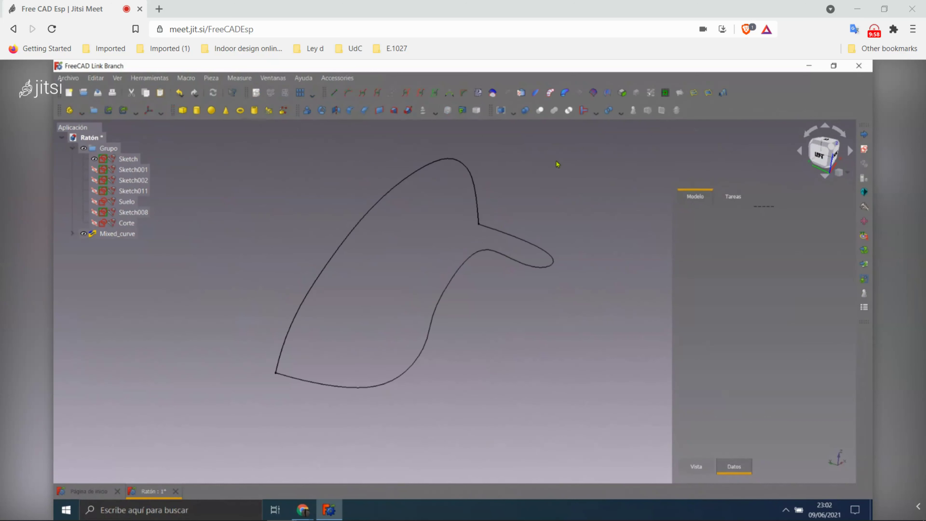
- Preview a boundary surface from Sketch Edge1 and Mixed_curve Edge1, then cancel it
left_click(423, 171)
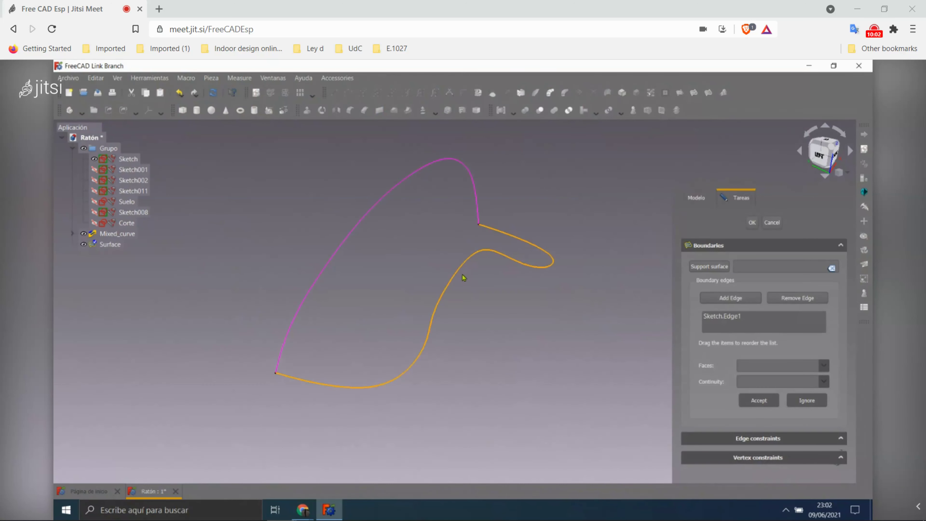
left_click(462, 277)
mouse_move(526, 355)
middle_mouse_down()
mouse_move(292, 295)
mouse_move(362, 255)
middle_mouse_up()
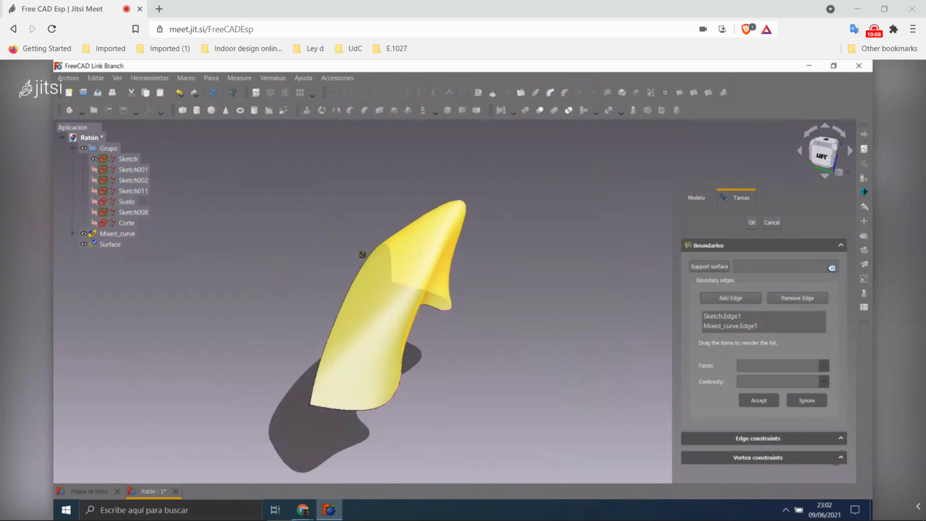
middle_click_drag(362, 254, 424, 227)
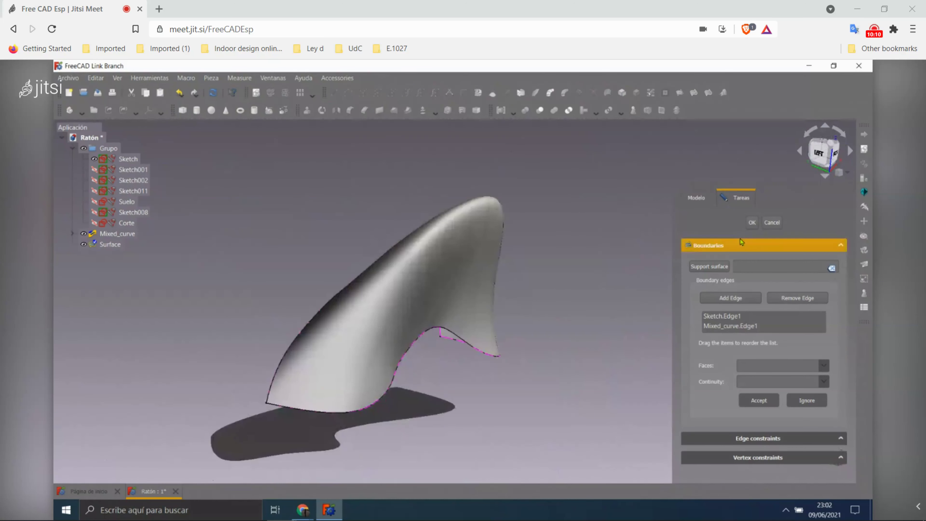
left_click(769, 223)
mouse_move(349, 257)
middle_mouse_down()
mouse_move(490, 293)
mouse_move(395, 269)
mouse_move(463, 214)
middle_mouse_up()
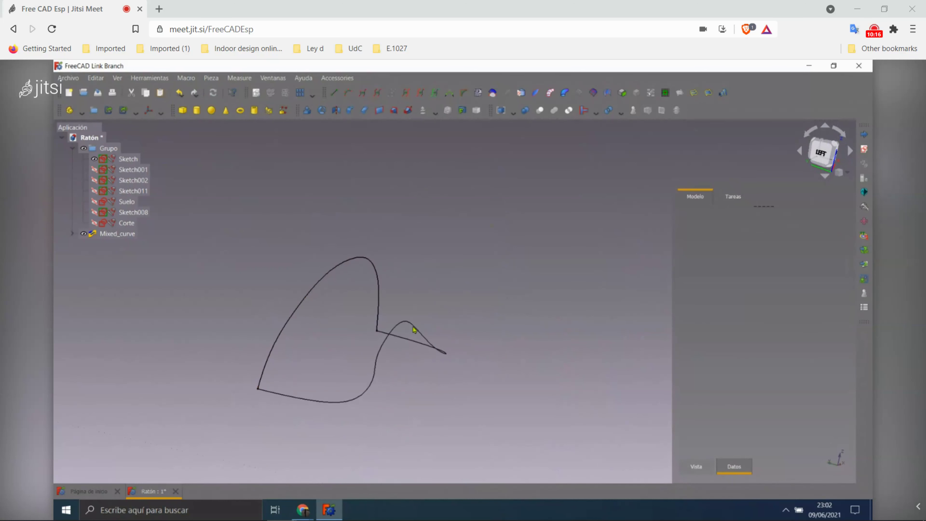
scroll(343, 208, "down", 3)
scroll(419, 226, "up", 3)
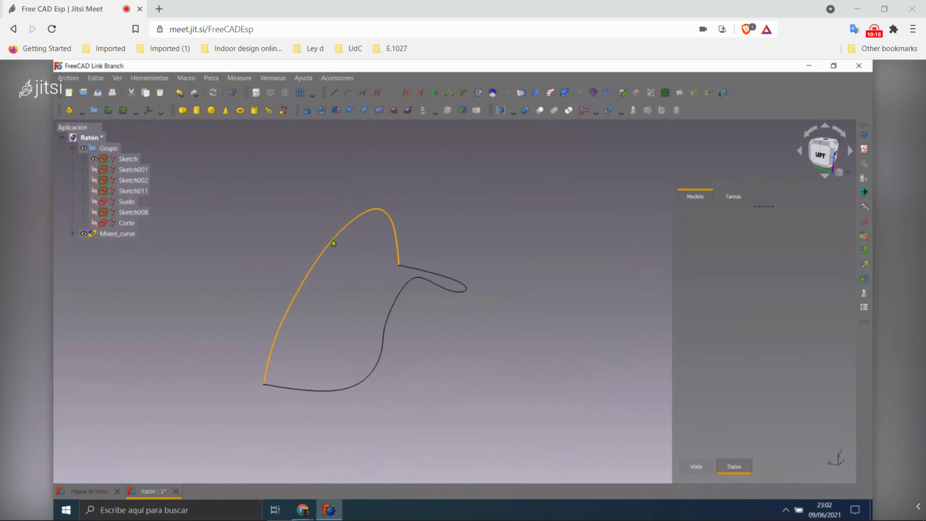
scroll(384, 253, "up", 1)
scroll(372, 253, "up", 2)
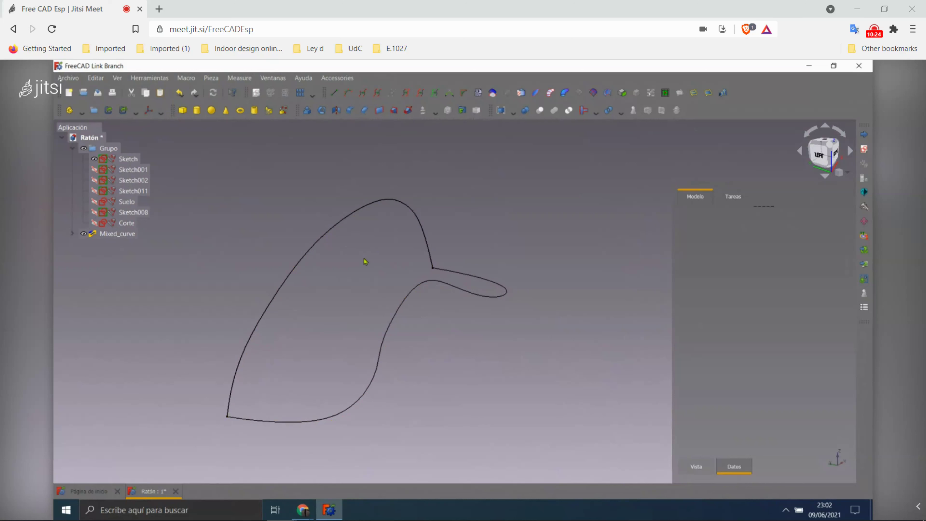
left_click(152, 170)
left_click(149, 202)
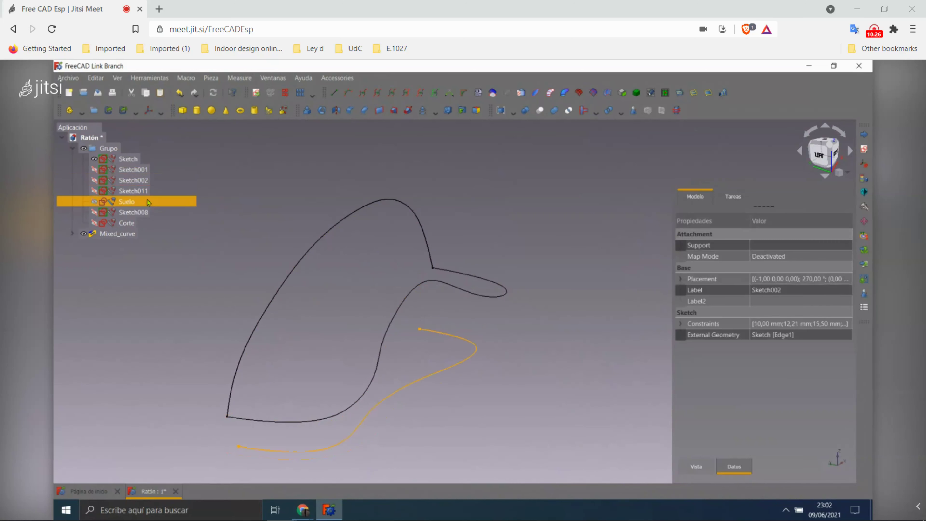
left_click(145, 215)
left_click(136, 213)
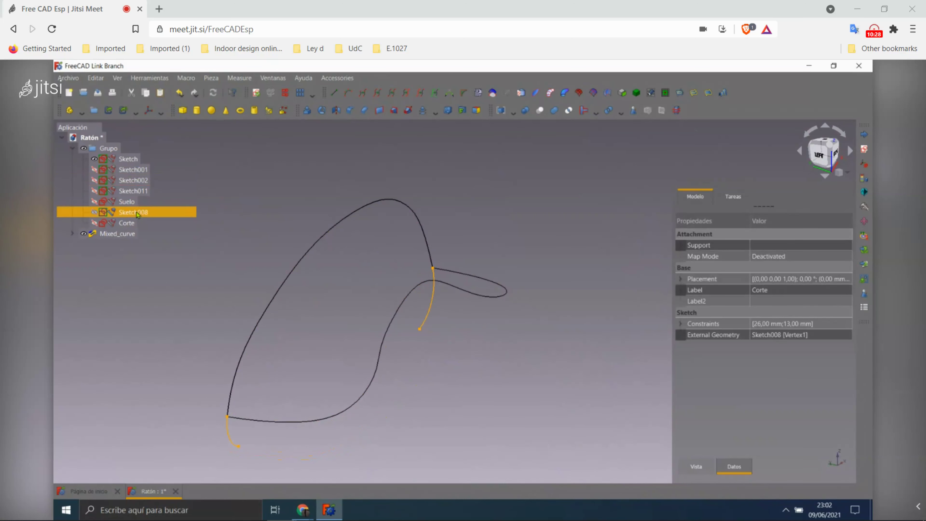
left_click(136, 193)
left_click(142, 191)
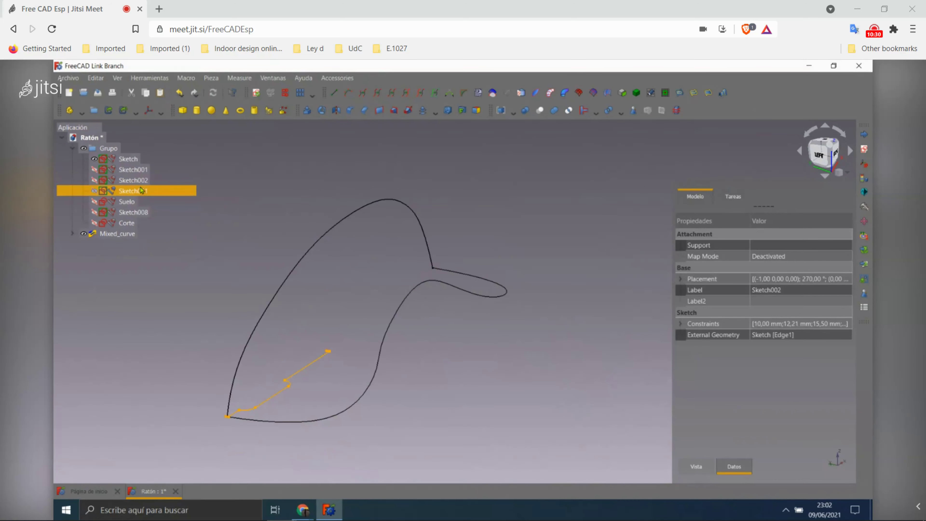
left_click(141, 179)
left_click(143, 170)
left_click(533, 234)
middle_click_drag(533, 234, 343, 260)
left_click(343, 259)
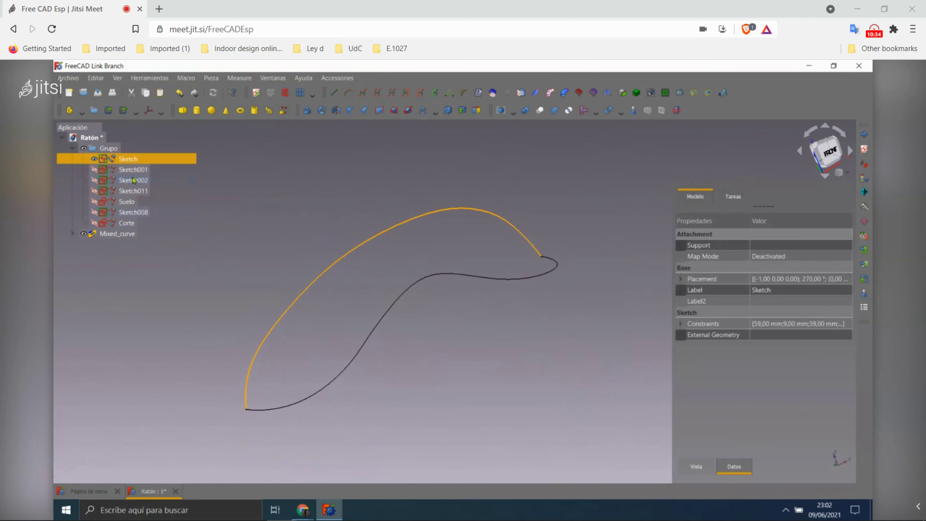
- Open the Sketch profile for editing and return to its straight front view
double_click(127, 159)
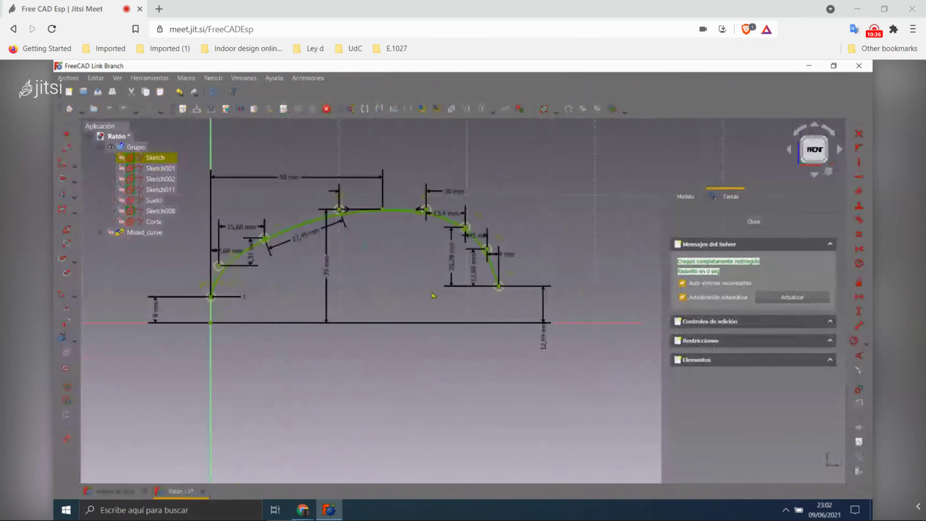
left_click_drag(377, 182, 376, 261)
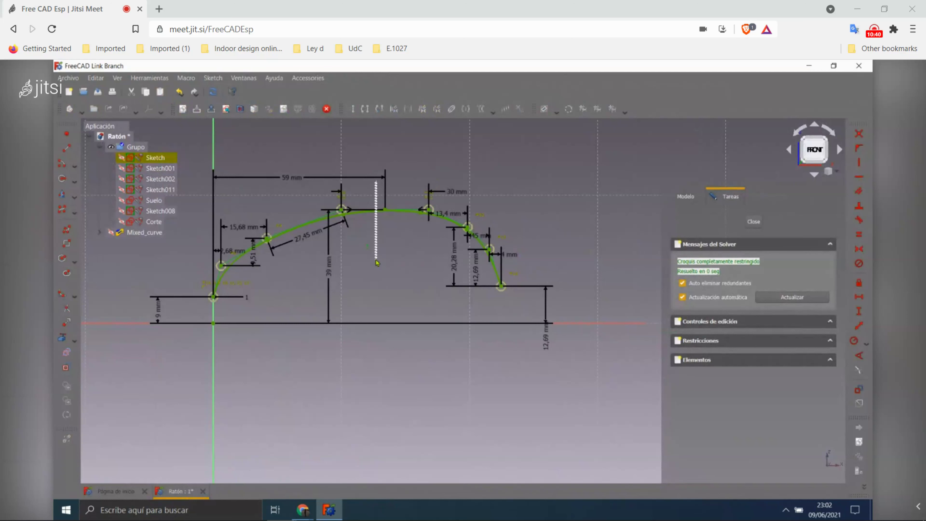
scroll(377, 262, "down", 2)
scroll(404, 200, "up", 2)
left_click_drag(399, 151, 404, 266)
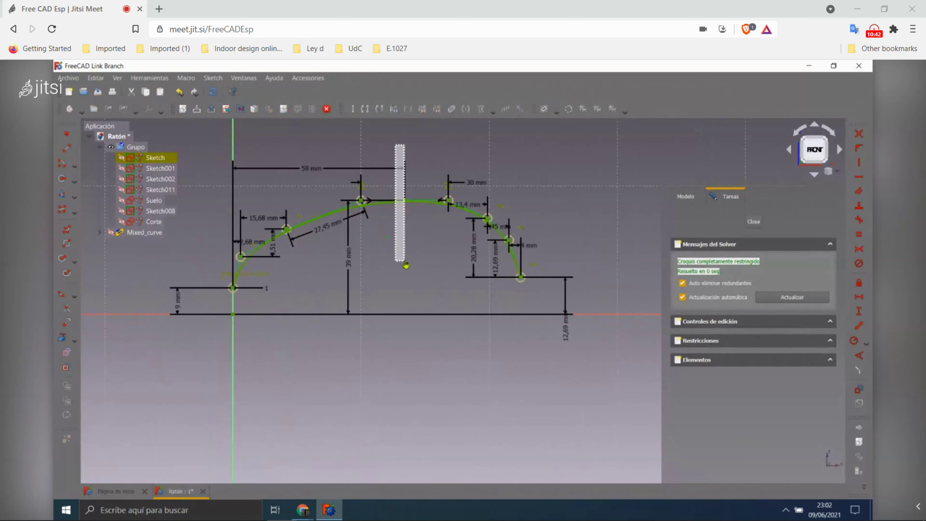
middle_click_drag(405, 266, 424, 288)
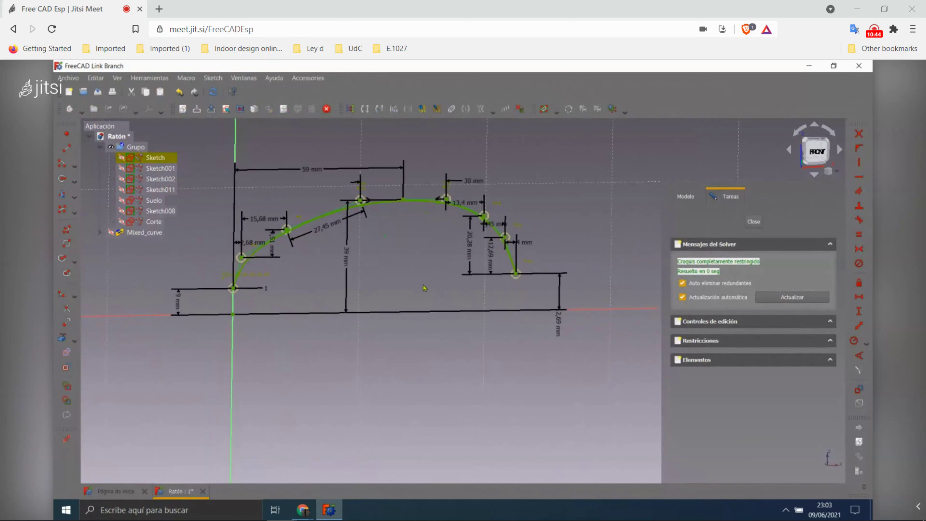
left_click(813, 150)
scroll(542, 308, "down", 2)
scroll(542, 307, "up", 3)
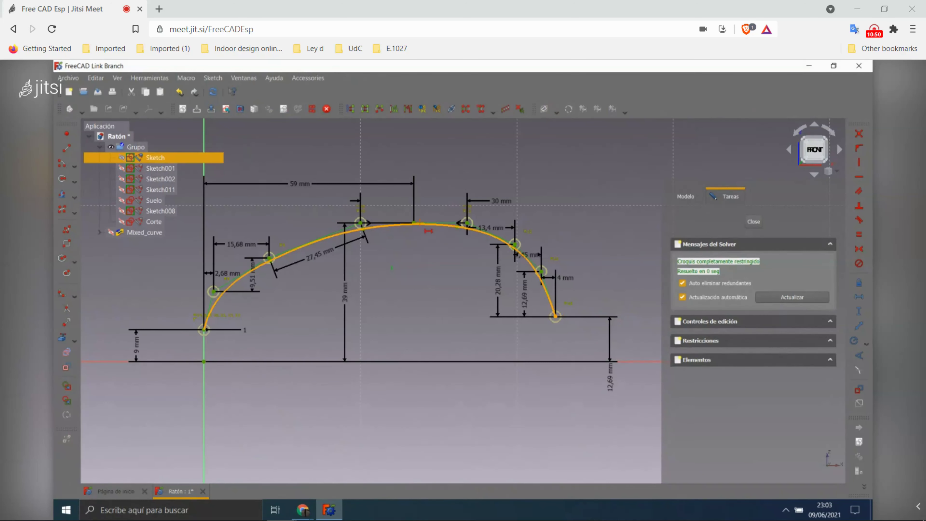
- Add a horizontal distance to the curve end, undo it as redundant, and close the sketch
left_click(414, 223)
left_click(555, 316)
left_click_drag(482, 299, 487, 179)
key("ctrl+z")
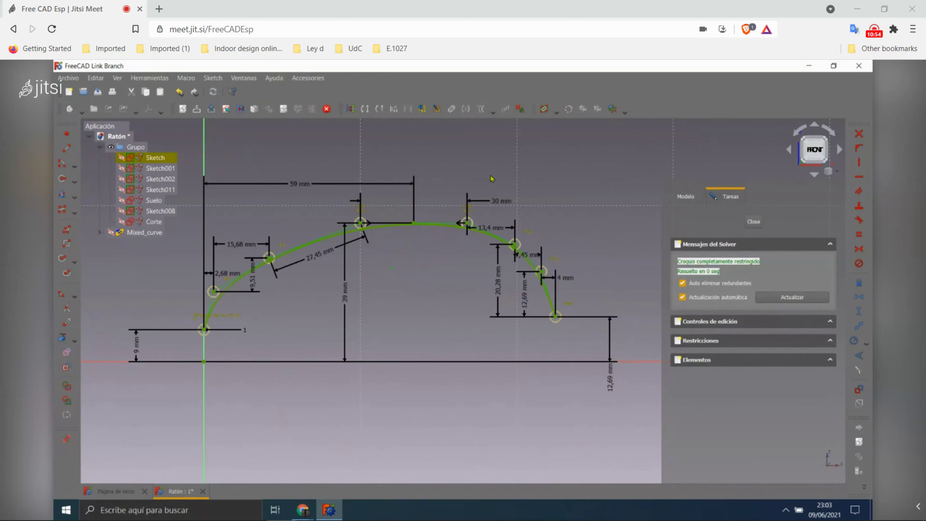
left_click(752, 221)
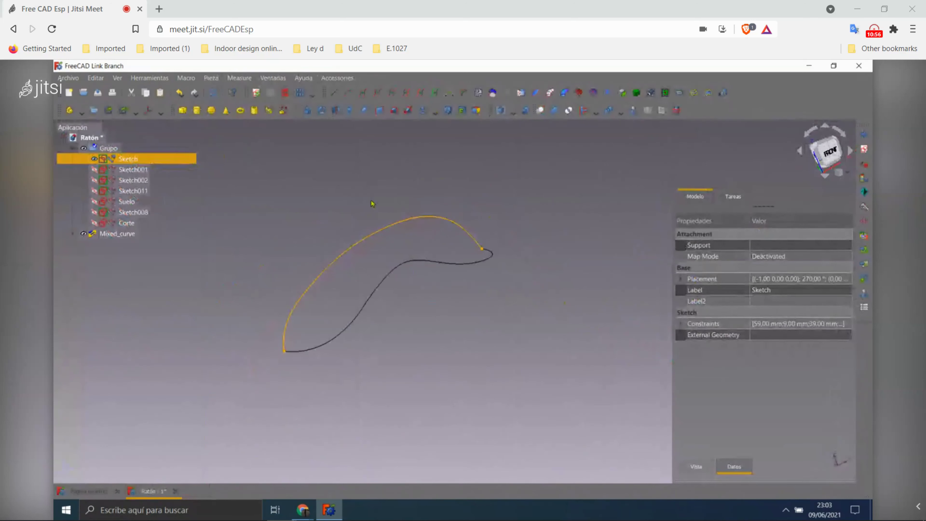
- Browse the datum options without creating any, then select the main Sketch curve
middle_click_drag(417, 248, 430, 268)
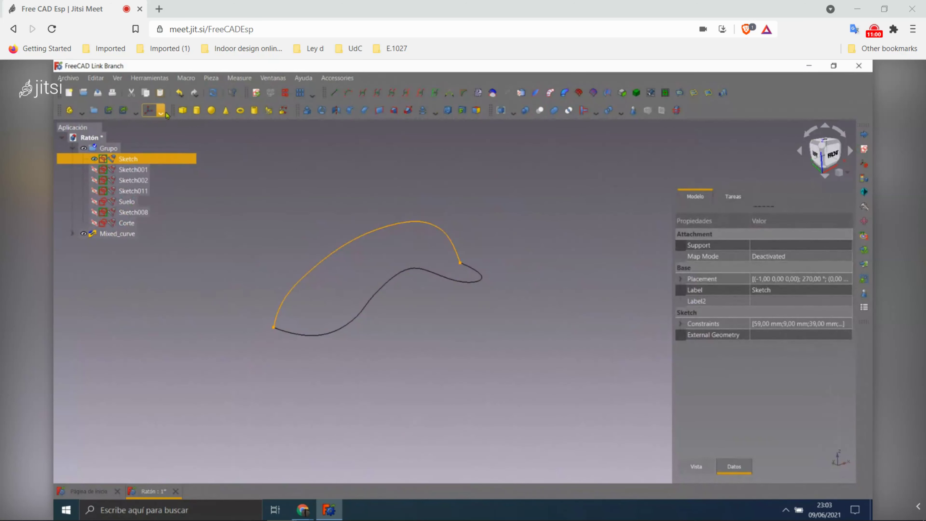
left_click(156, 110)
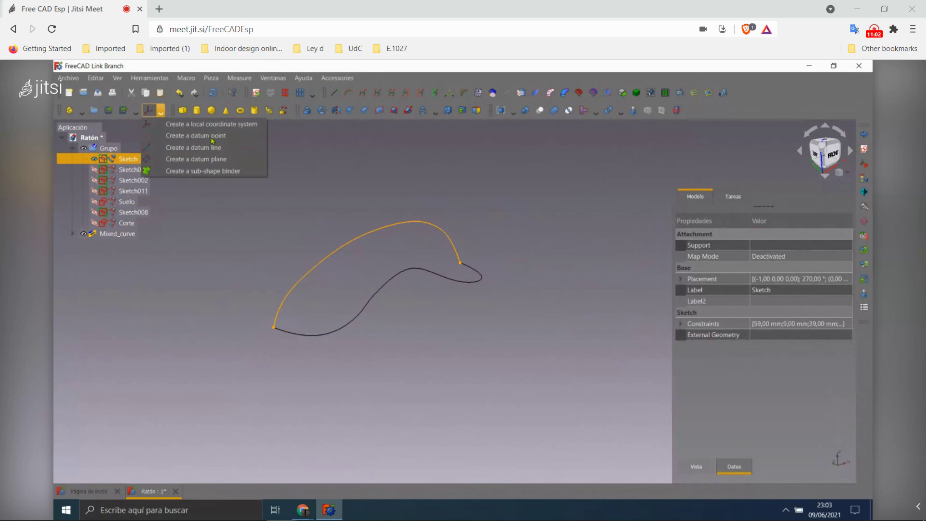
left_click(194, 160)
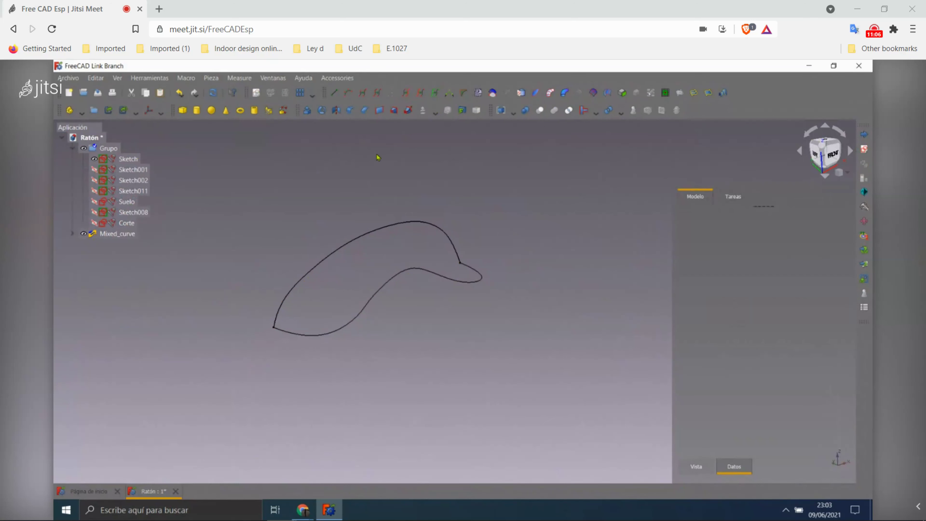
left_click(409, 227)
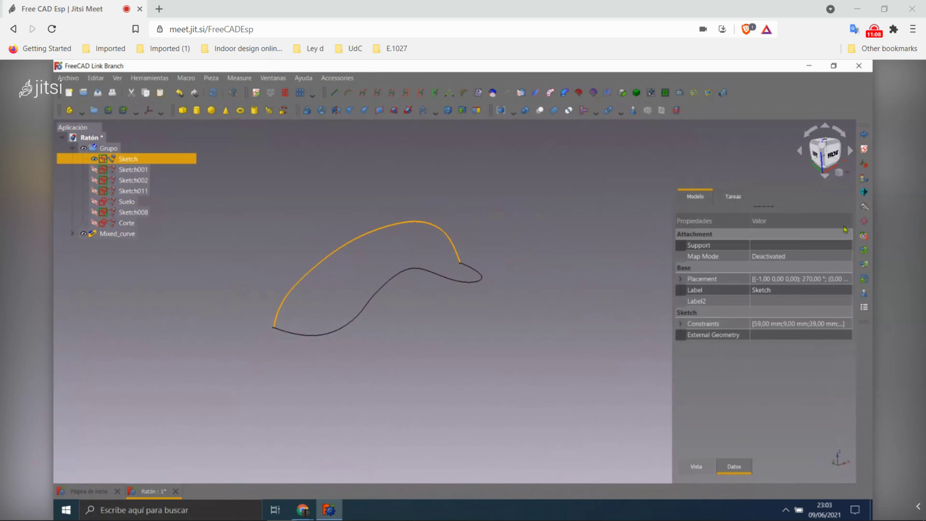
- Start a new sketch attached to the Sketch curve in InertialCS mode
left_click(869, 167)
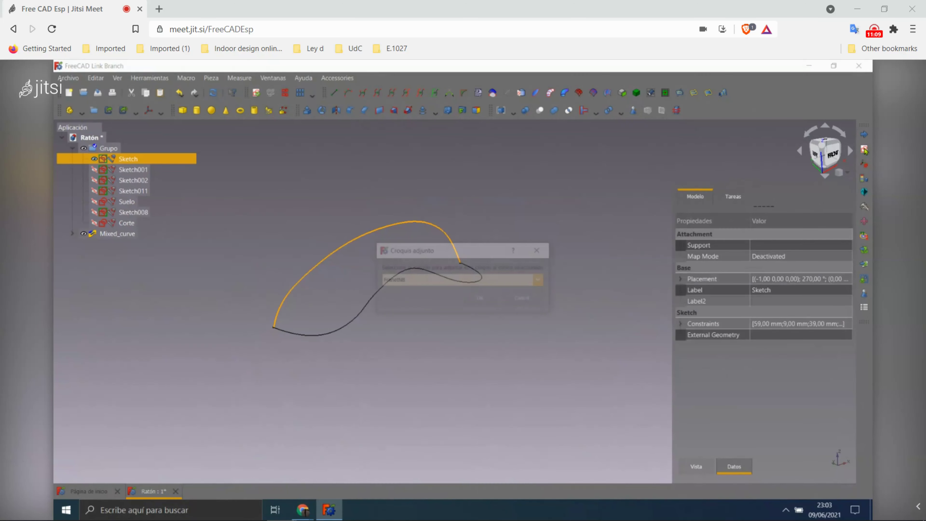
left_click(445, 285)
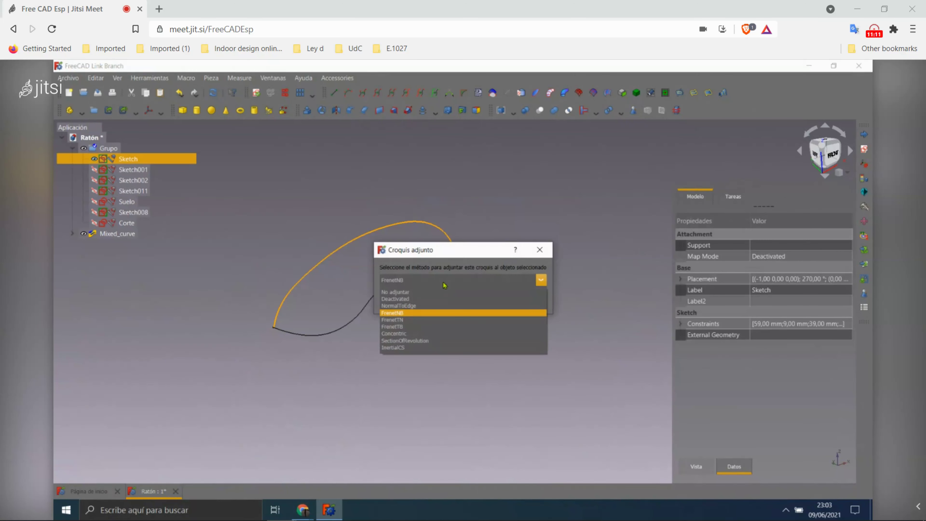
left_click(418, 350)
left_click(420, 286)
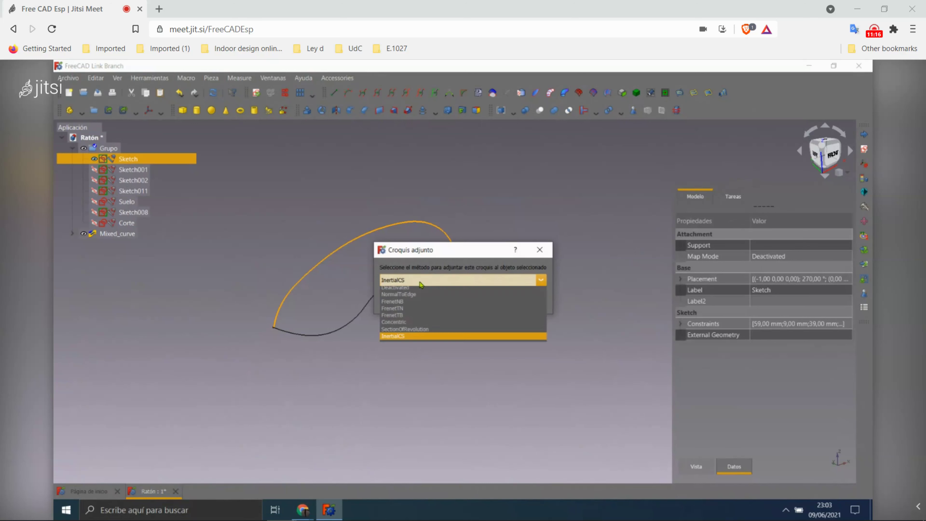
left_click(420, 292)
left_click(477, 297)
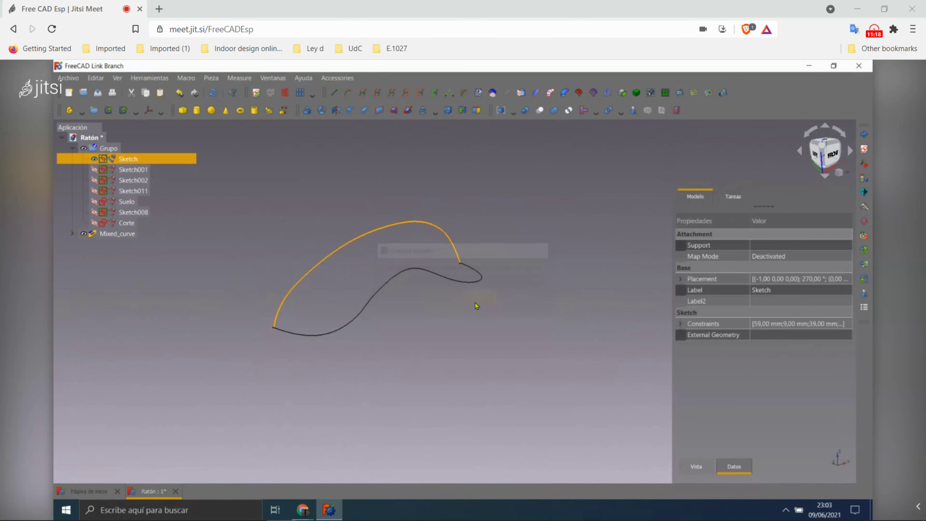
- Check Sketch012's orientation, close it empty and deselect it
middle_click_drag(430, 298, 580, 188)
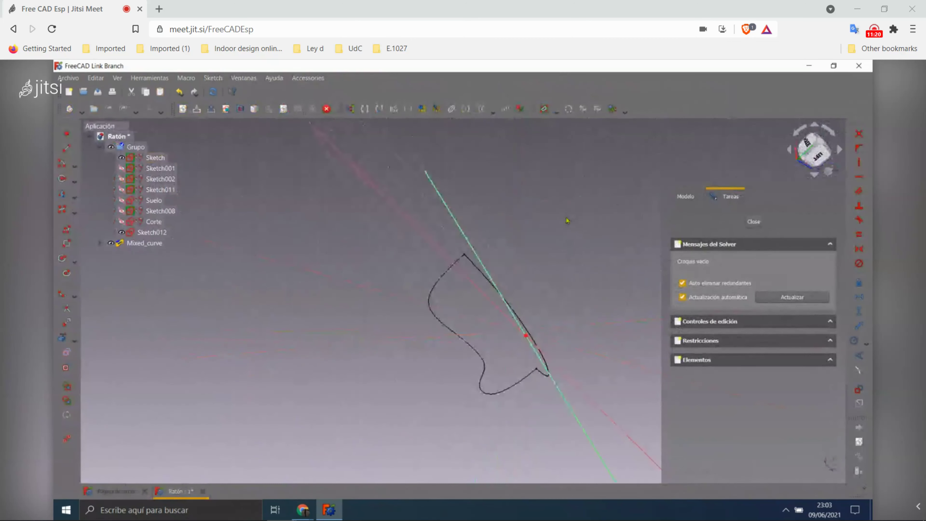
left_click(157, 235)
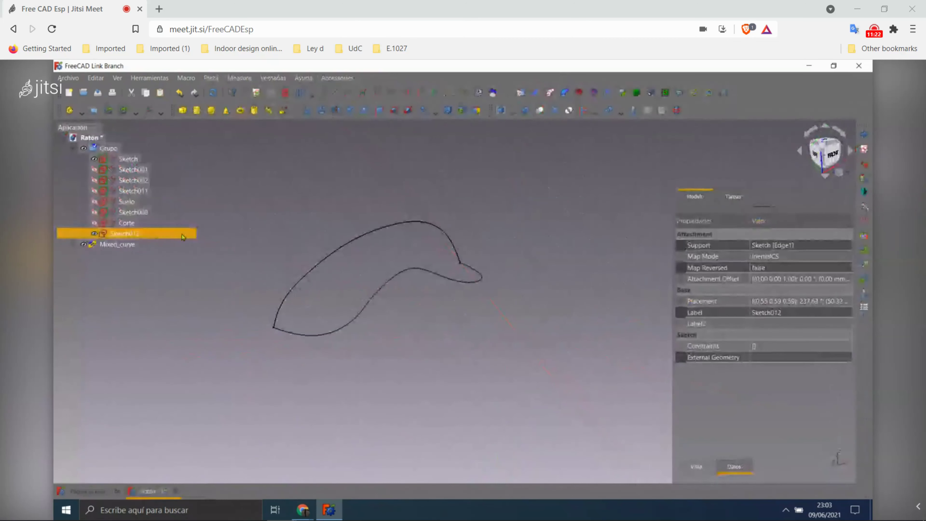
left_click(343, 198)
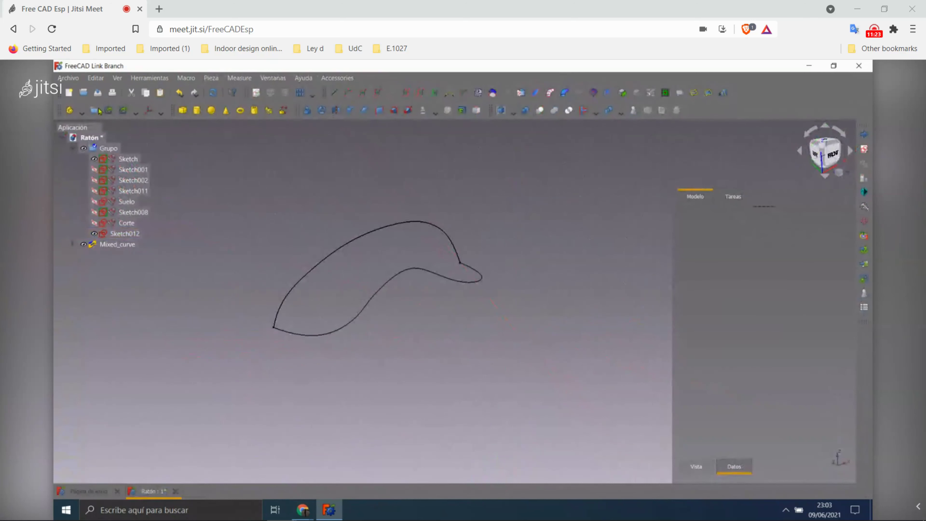
left_click(162, 111)
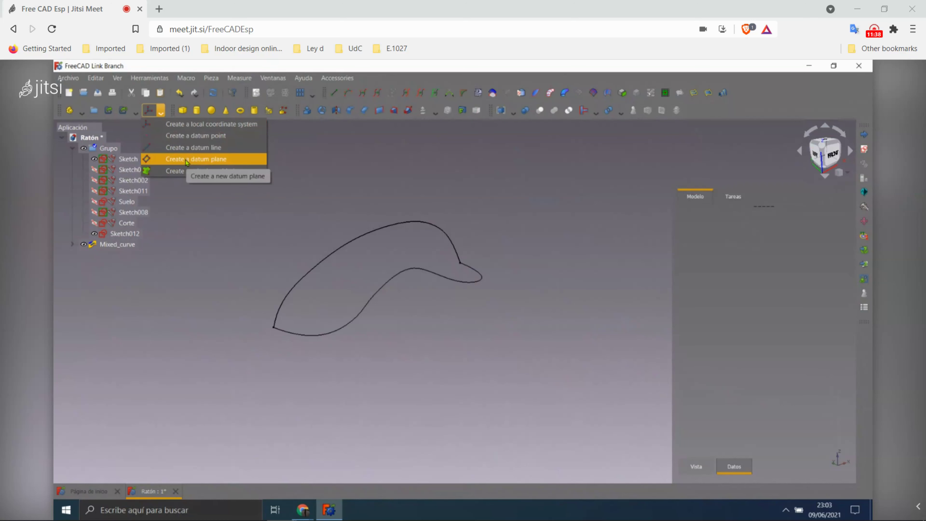
left_click(179, 176)
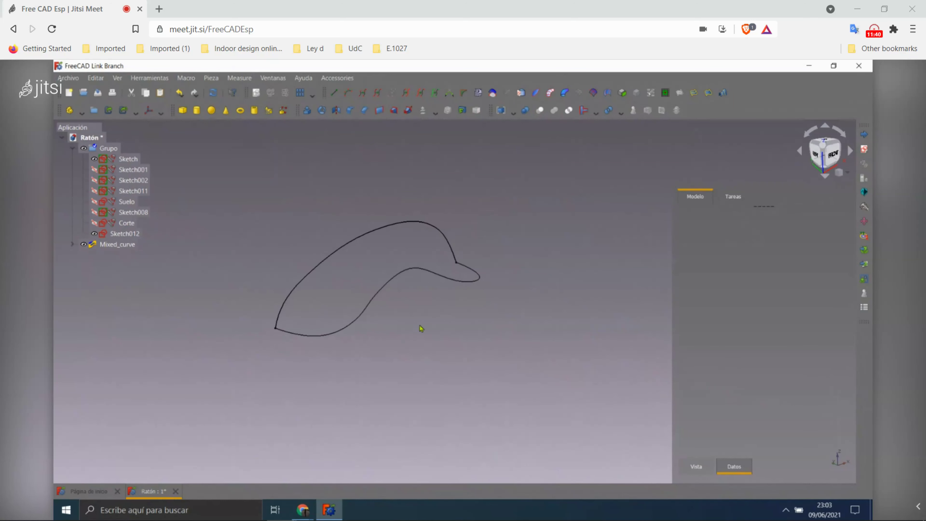
scroll(293, 211, "down", 1)
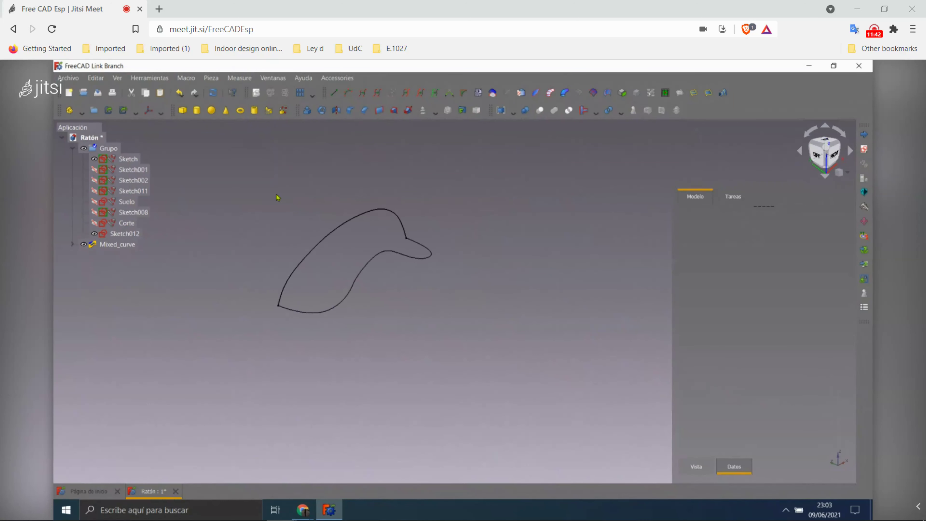
left_click(160, 113)
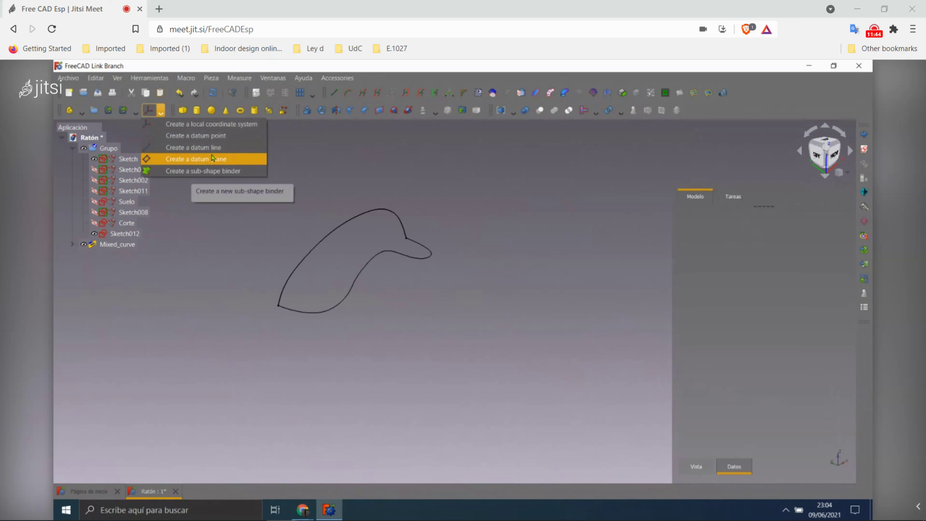
left_click(395, 165)
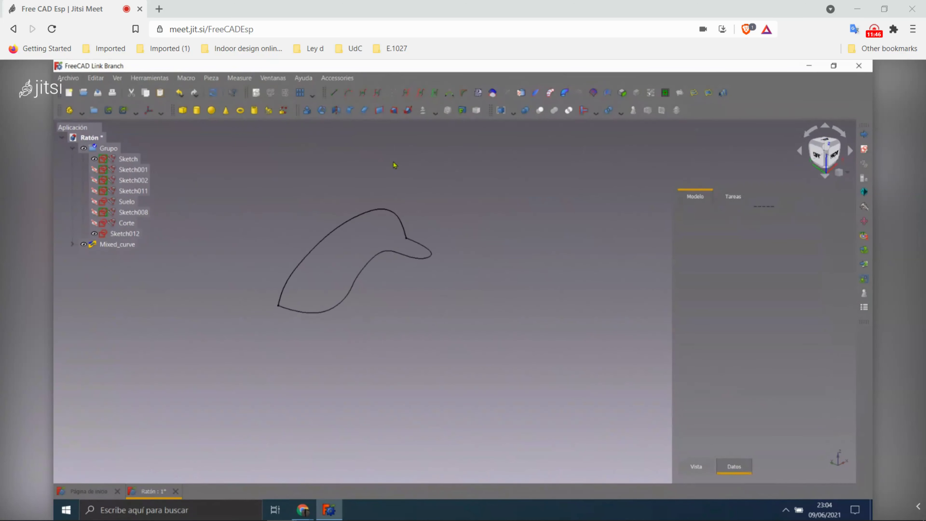
left_click(161, 111)
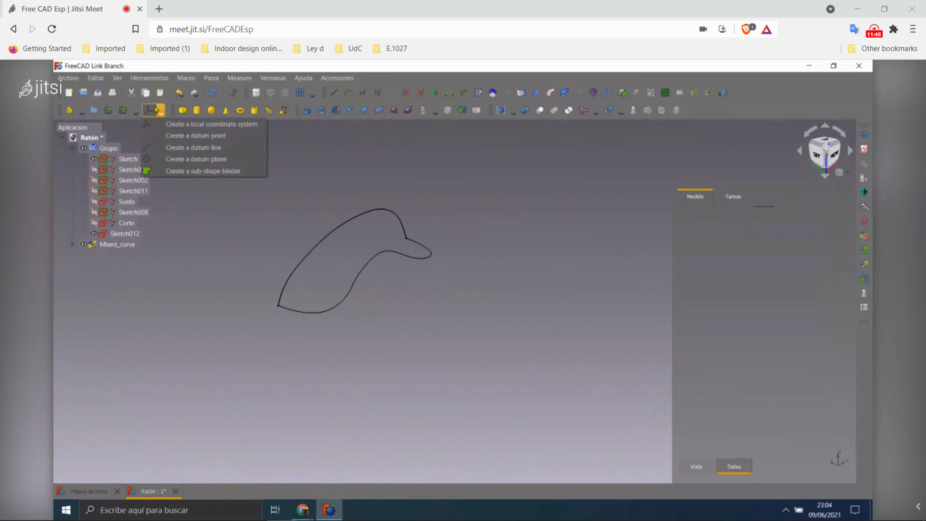
left_click(386, 143)
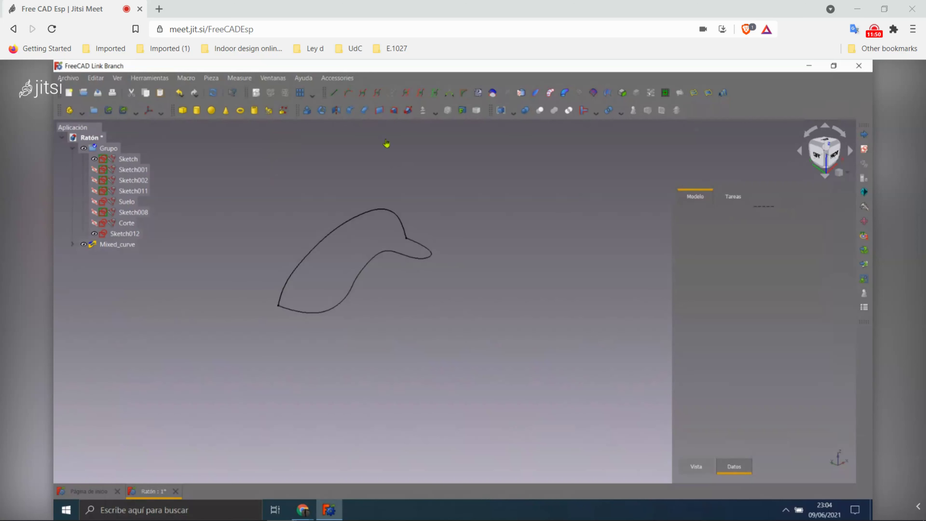
left_click(356, 217)
left_click(322, 191)
scroll(358, 203, "up", 3)
scroll(364, 201, "down", 1)
scroll(350, 194, "down", 2)
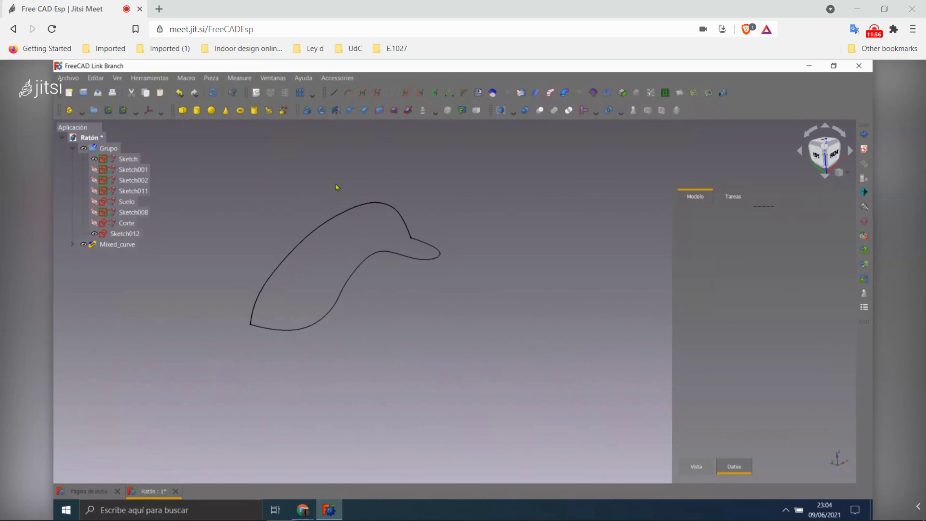
middle_click_drag(409, 208, 450, 208)
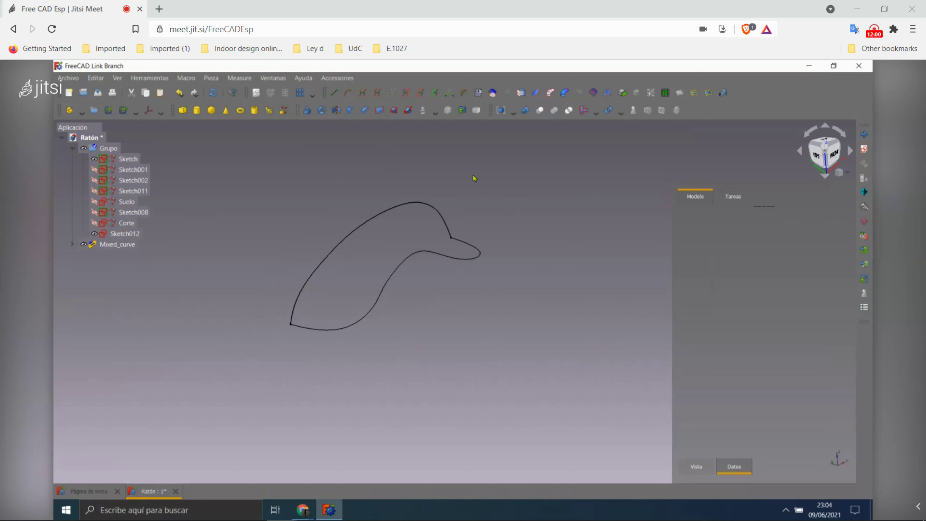
left_click(160, 113)
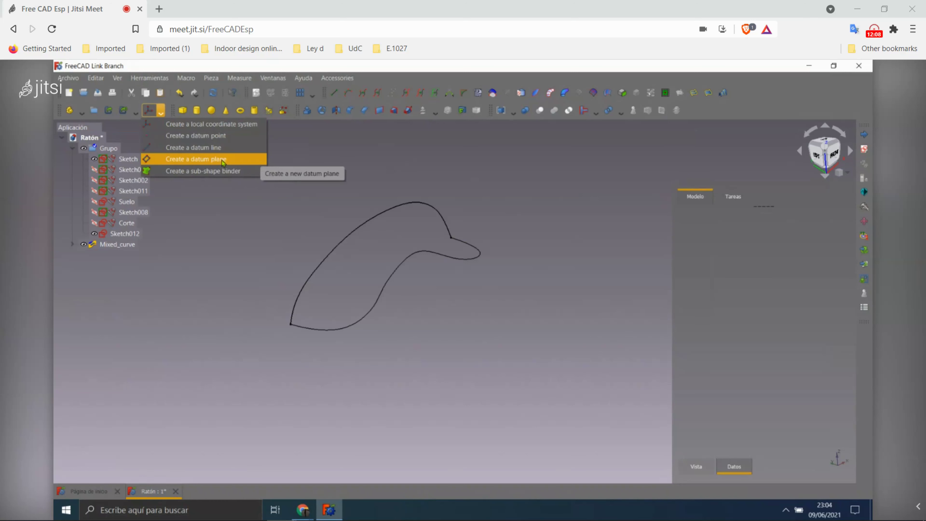
left_click(218, 158)
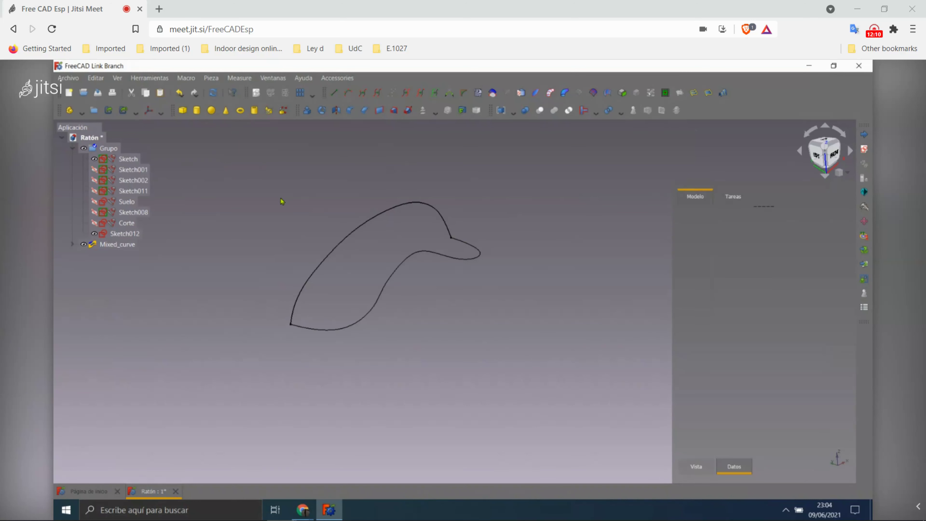
left_click(314, 217)
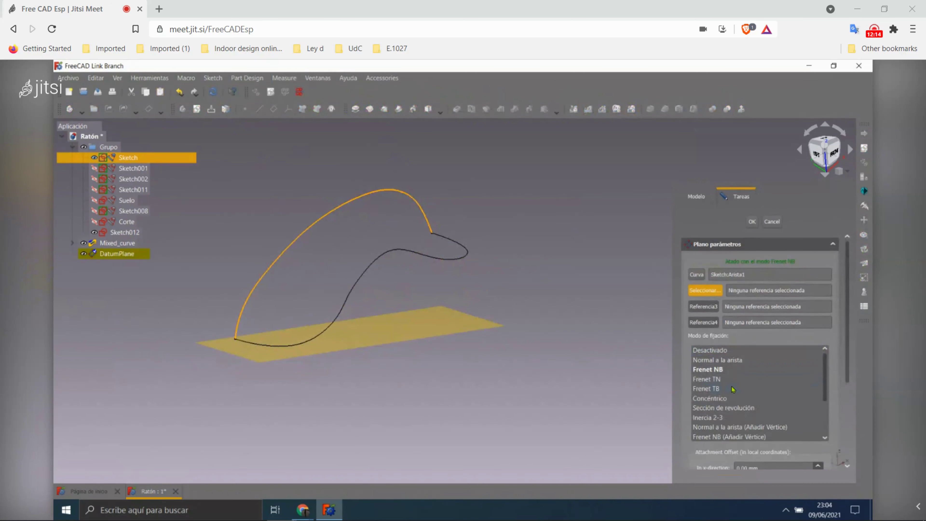
left_click(723, 417)
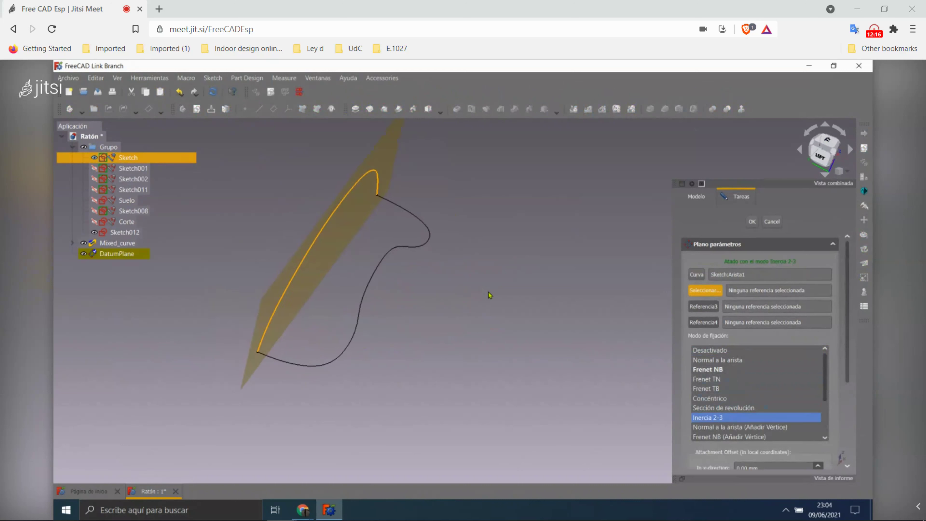
left_click(772, 222)
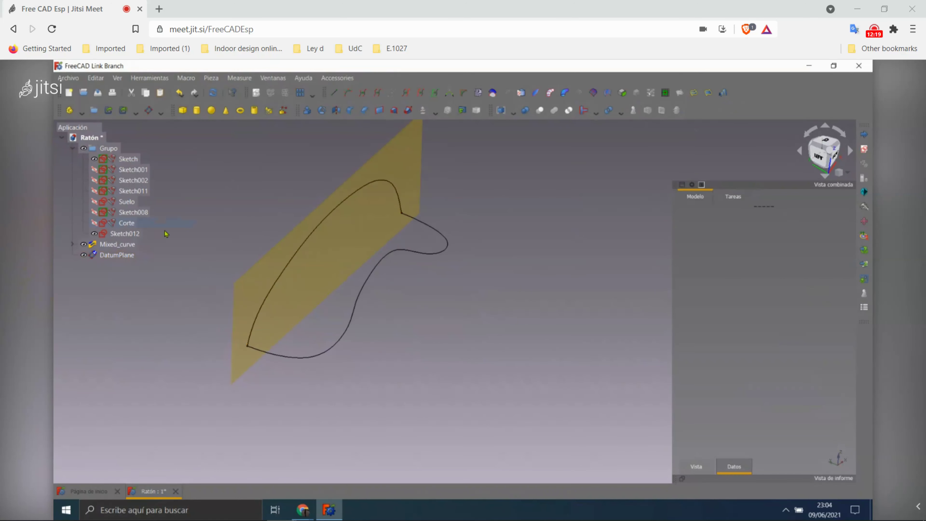
left_click(318, 229)
key("Delete")
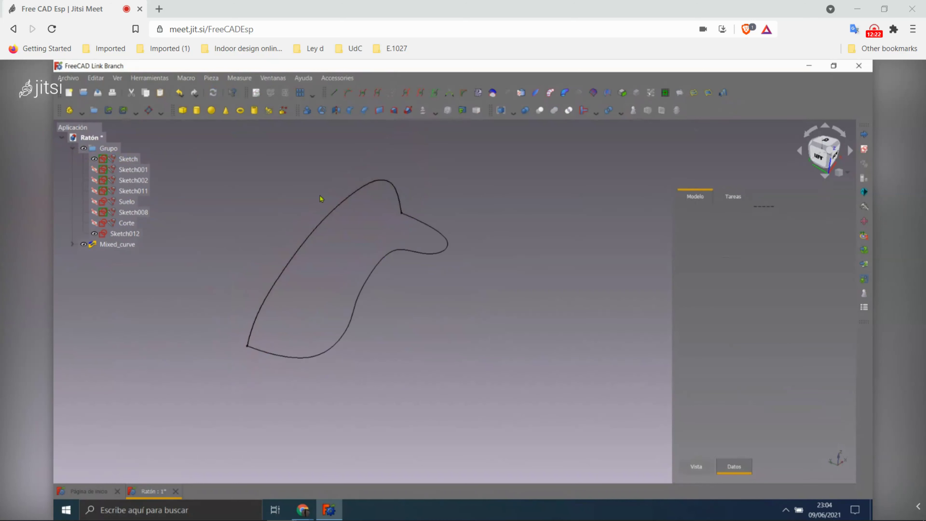
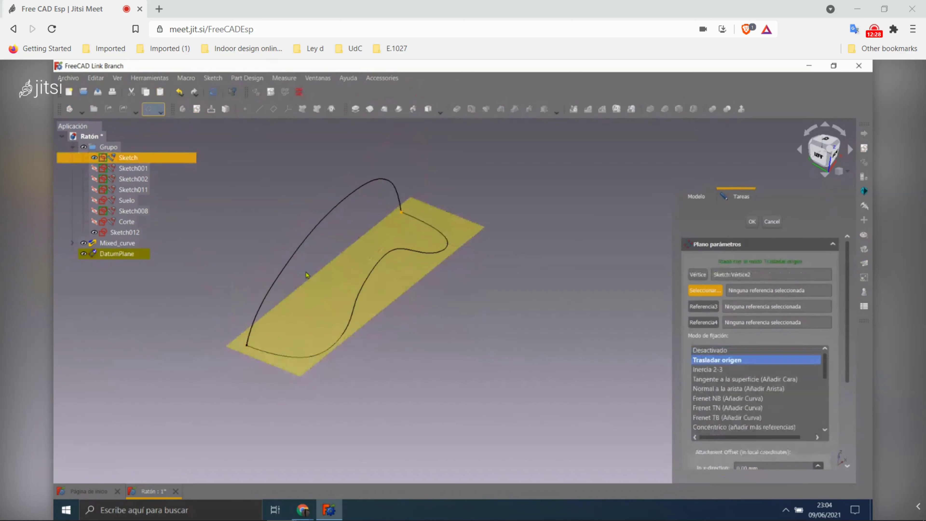
- Add Sketch:Vértice1 as the second reference and confirm the Inercia 2-3 datum plane attachment
left_click(248, 349)
middle_click_drag(450, 332, 395, 313)
mouse_move(763, 275)
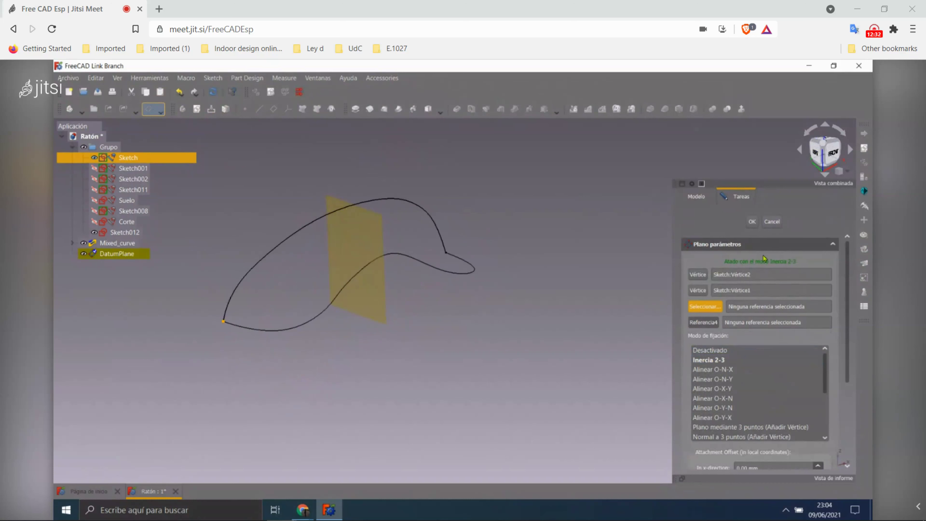
key("Return")
mouse_move(463, 372)
middle_mouse_down()
mouse_move(349, 409)
mouse_move(423, 422)
middle_mouse_up()
left_click(349, 409)
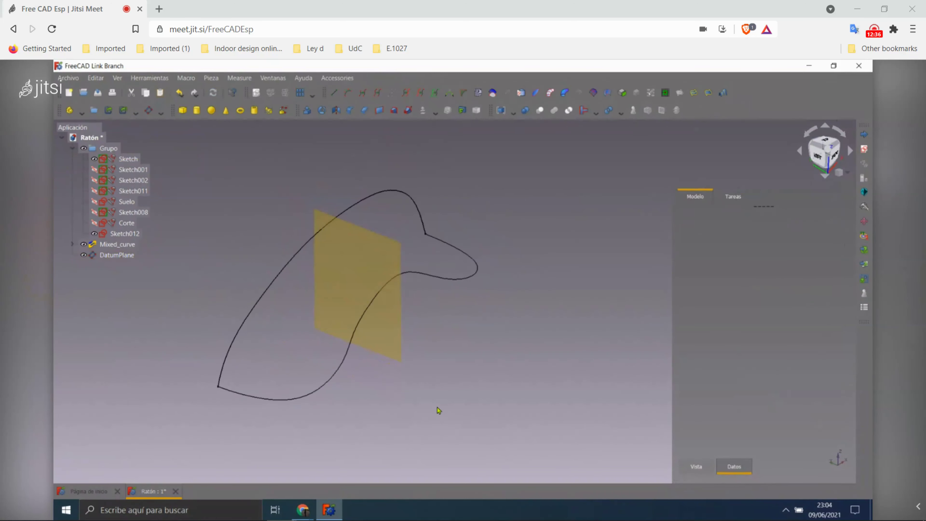
- Create a new sketch attached to the DatumPlane, then hide the DatumPlane
left_click(343, 269)
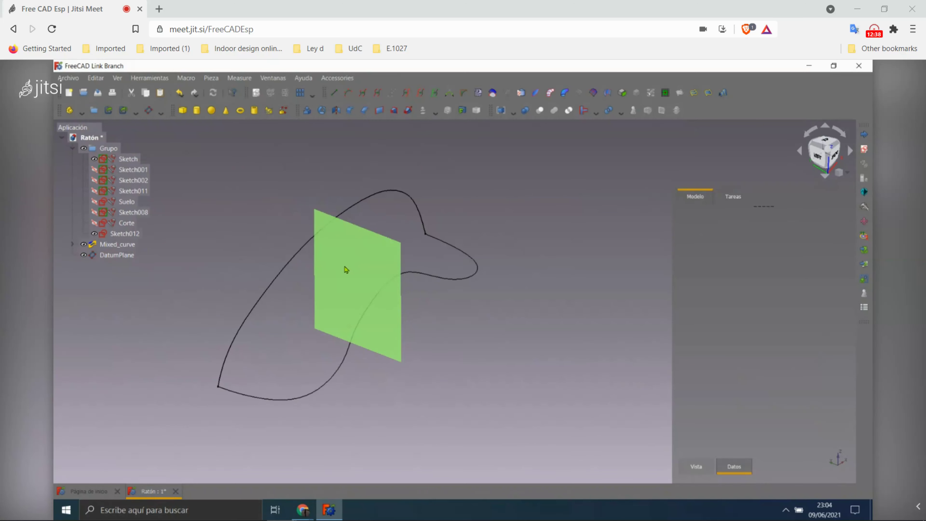
left_click(453, 305)
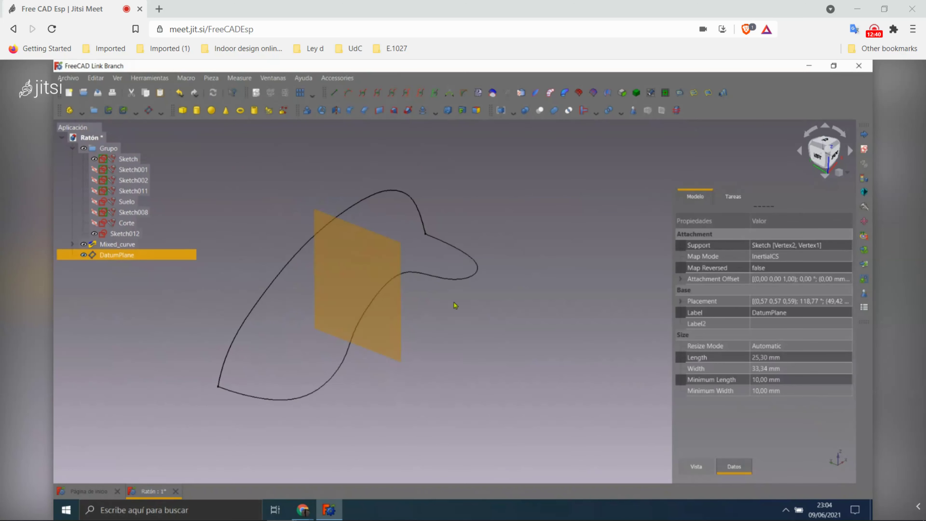
left_click(863, 153)
left_click(481, 299)
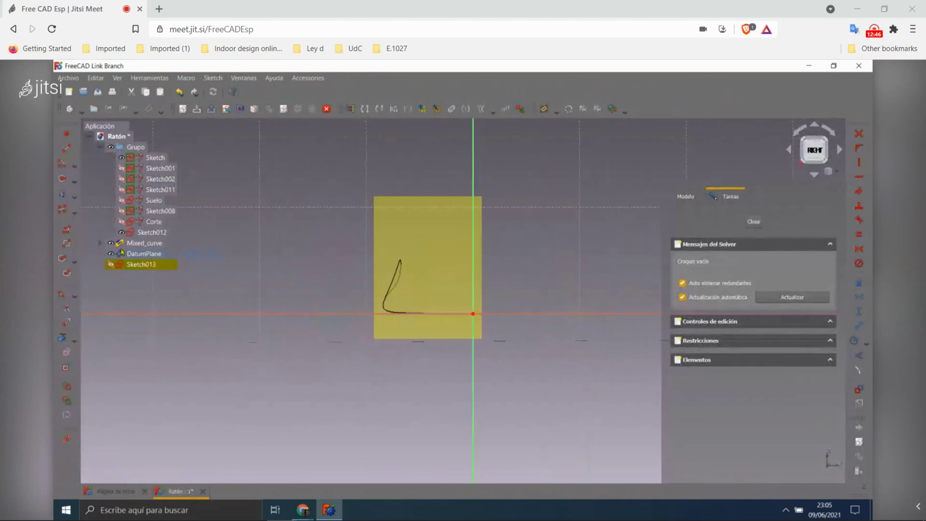
left_click(110, 254)
middle_click_drag(188, 263, 431, 253)
scroll(488, 246, "down", 1)
- Project the lower side curve into the sketch as external geometry, viewed from the right
left_click(63, 338)
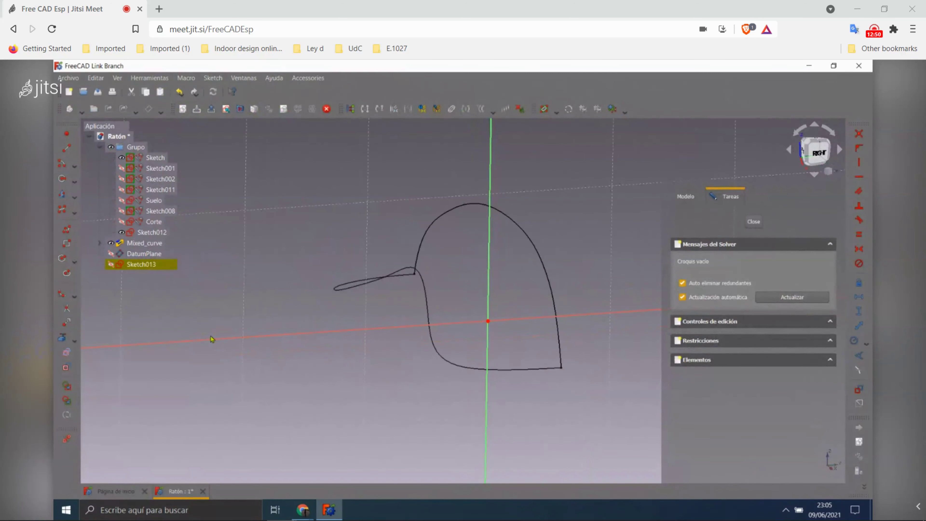
left_click(429, 311)
middle_click_drag(542, 253, 799, 164)
left_click(811, 162)
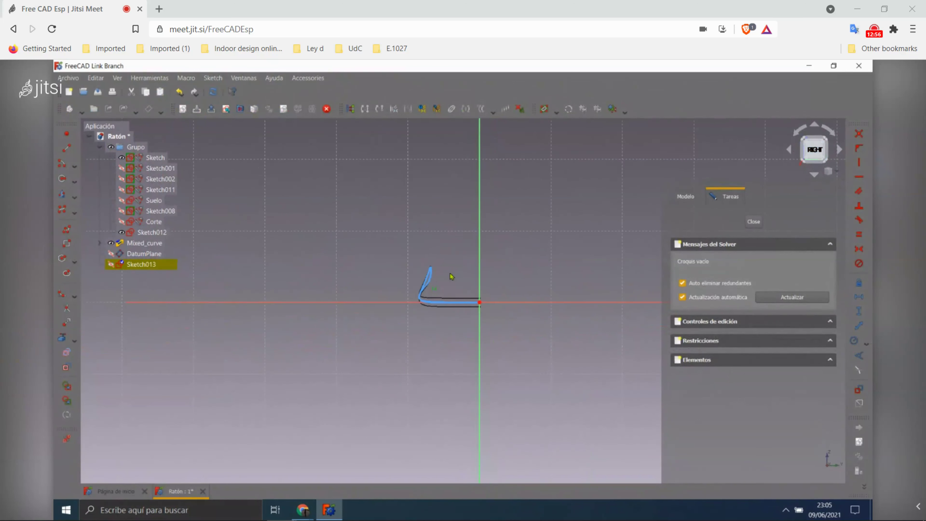
scroll(392, 242, "down", 3)
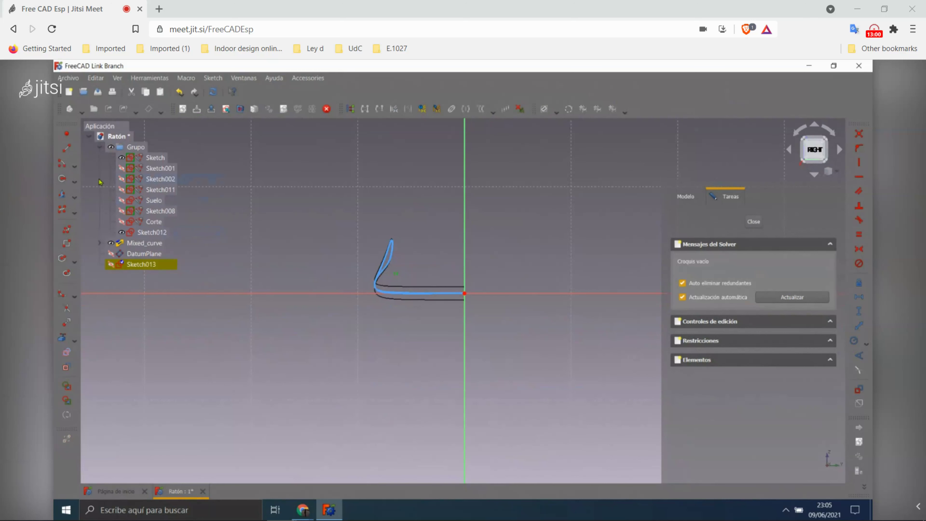
- Draw an arc starting at the projected curve's upper tip
left_click(62, 178)
scroll(415, 237, "up", 3)
left_click(413, 236)
left_click(453, 232)
left_click(373, 242)
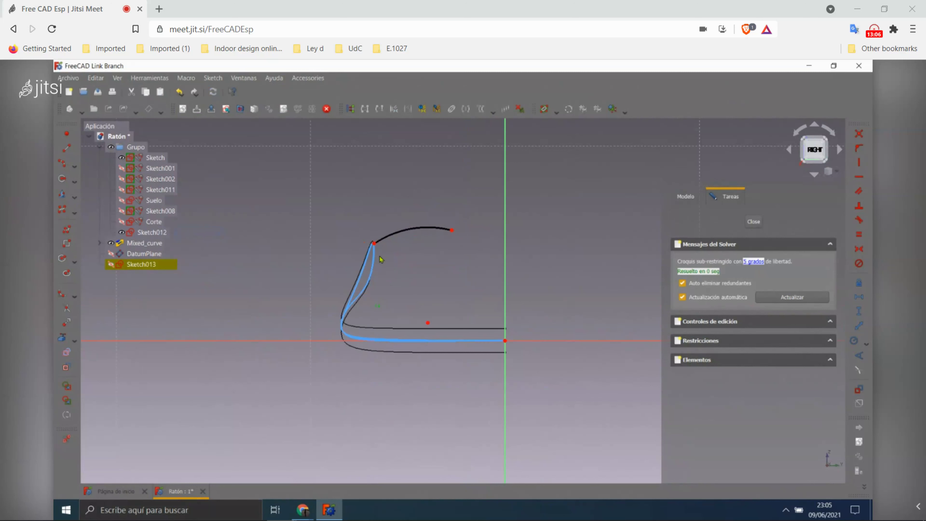
- Try constraining a point onto the projected spline and dismiss both unsupported-selection warnings
left_click(375, 259)
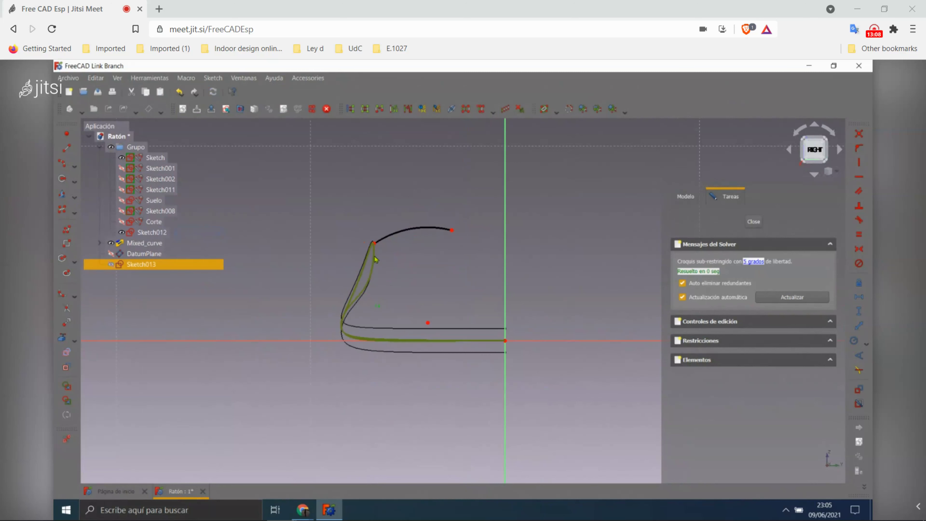
scroll(378, 247, "up", 5)
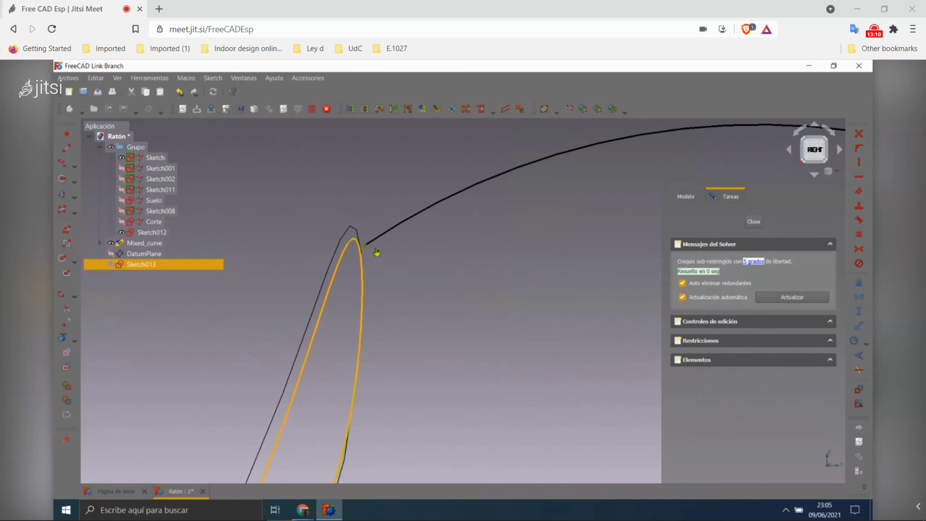
left_click(855, 151)
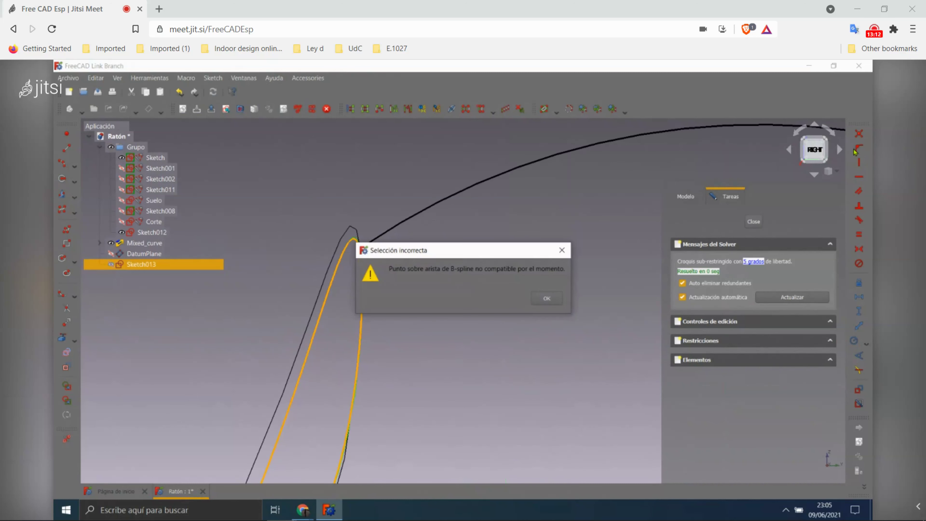
left_click(562, 298)
left_click(572, 304)
scroll(398, 226, "down", 3)
scroll(399, 222, "down", 2)
scroll(446, 241, "down", 5)
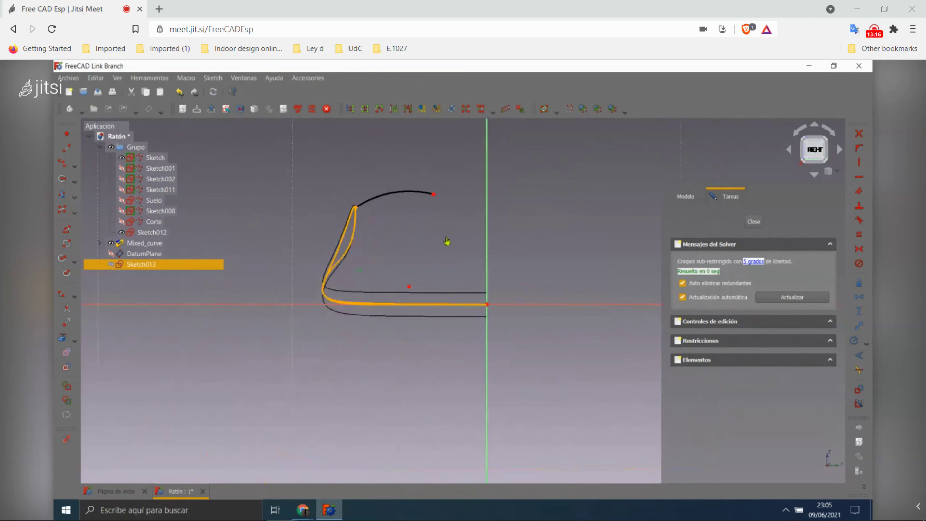
- Show the curvature comb of the projected spline and zoom to inspect it
left_click(361, 227)
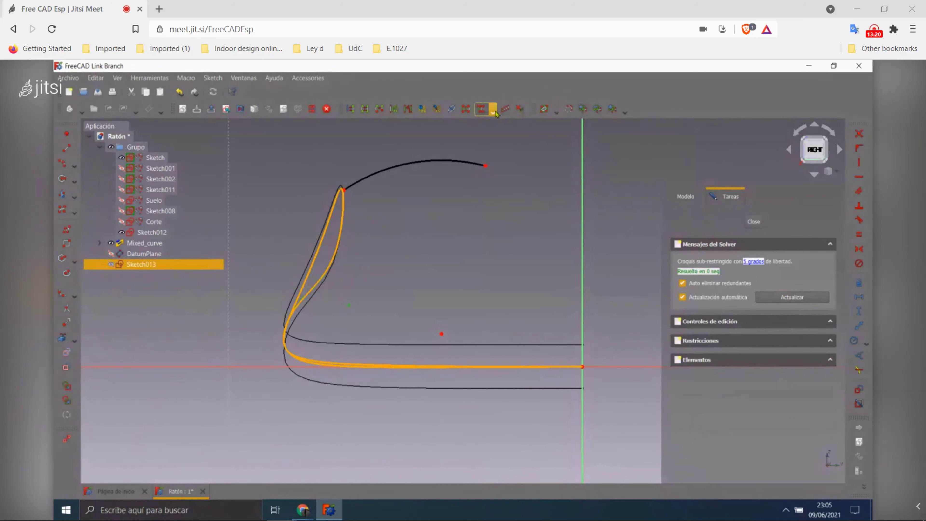
left_click(555, 113)
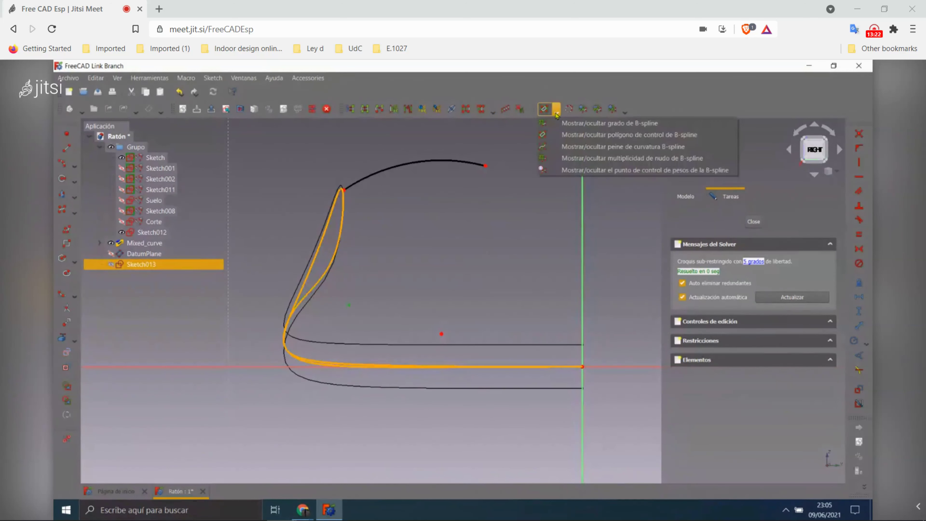
left_click(572, 161)
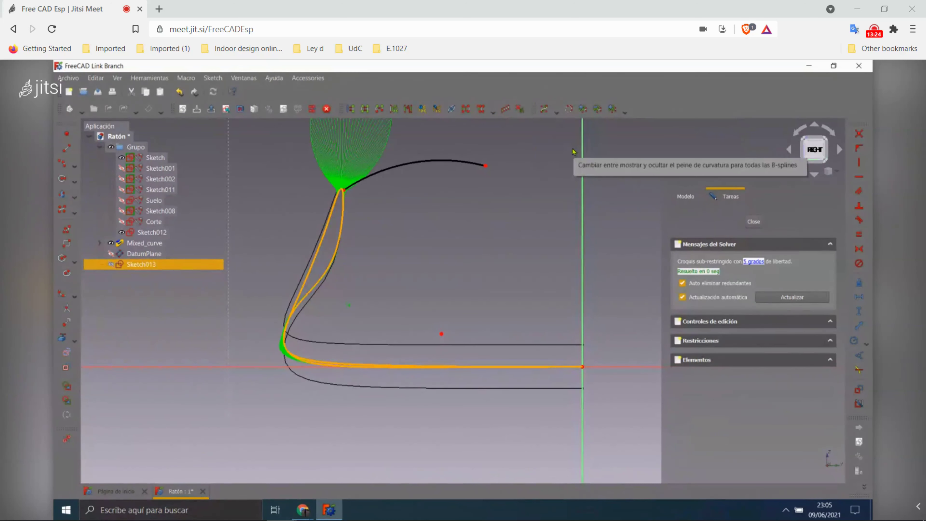
scroll(433, 262, "down", 3)
scroll(415, 220, "up", 3)
scroll(414, 220, "up", 3)
scroll(414, 234, "down", 5)
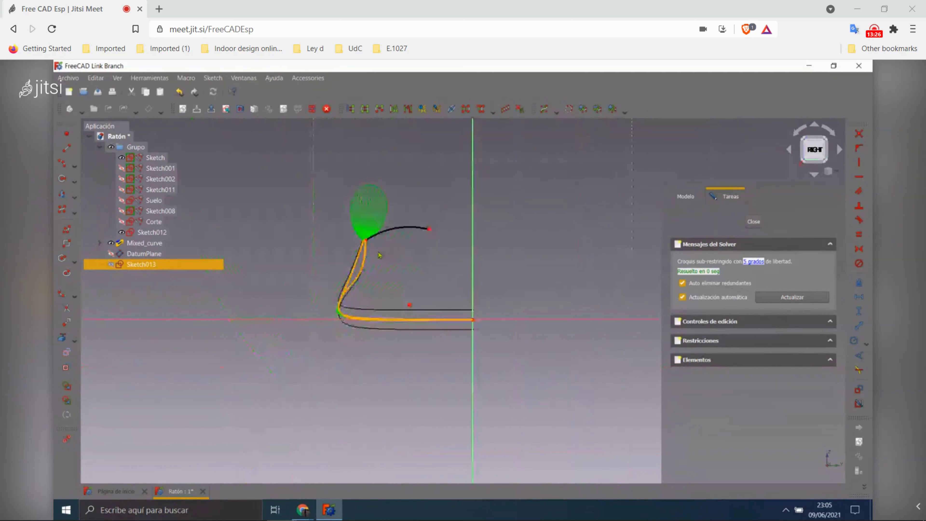
scroll(345, 310, "up", 4)
scroll(345, 309, "up", 2)
scroll(329, 291, "down", 3)
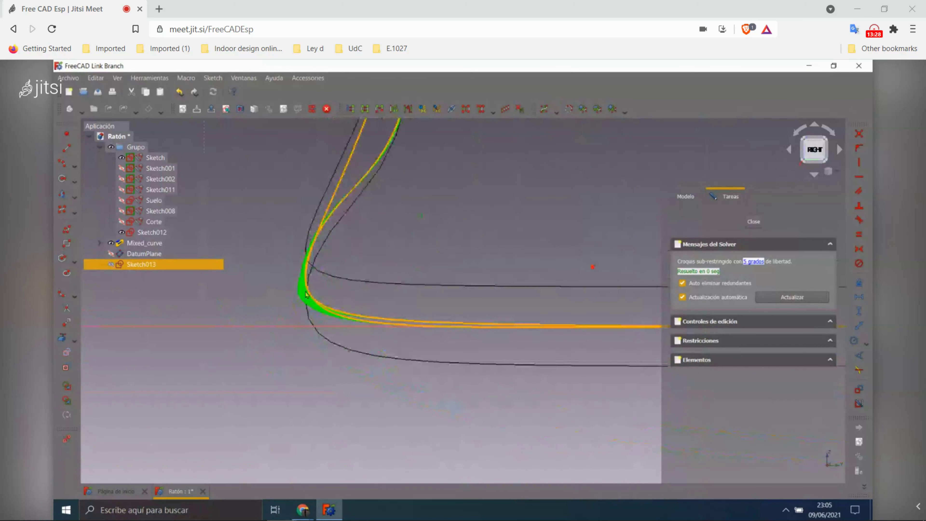
scroll(315, 272, "down", 2)
scroll(315, 272, "up", 1)
scroll(312, 271, "up", 2)
scroll(306, 271, "up", 1)
scroll(300, 269, "up", 2)
scroll(299, 270, "down", 3)
scroll(300, 270, "down", 2)
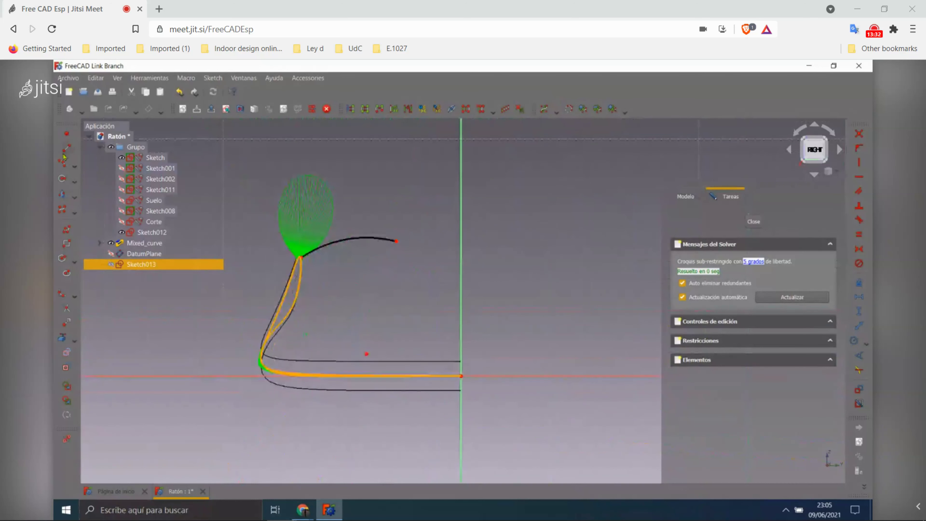
- Draw a new B-spline by three control points
left_click(62, 209)
scroll(261, 317, "down", 4)
left_click(392, 281)
left_click(481, 191)
scroll(334, 205, "down", 4)
left_click(476, 188)
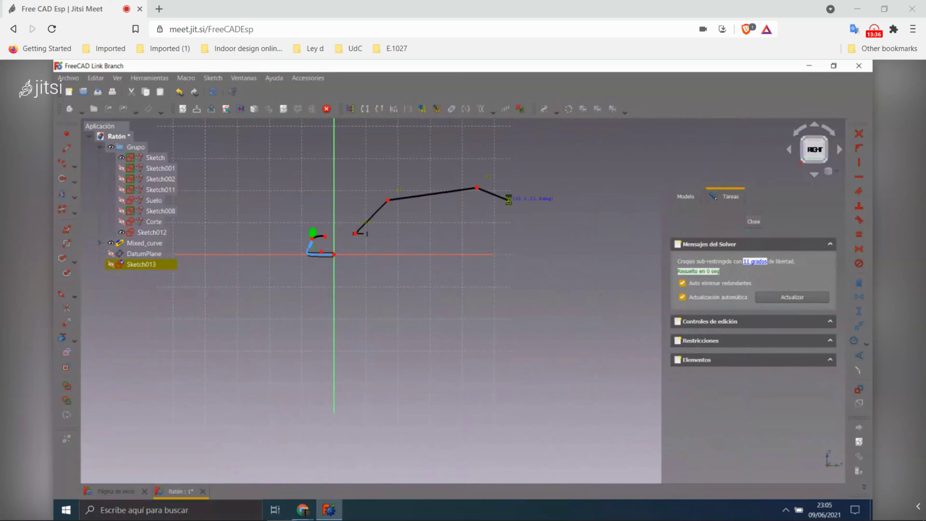
right_click(509, 199)
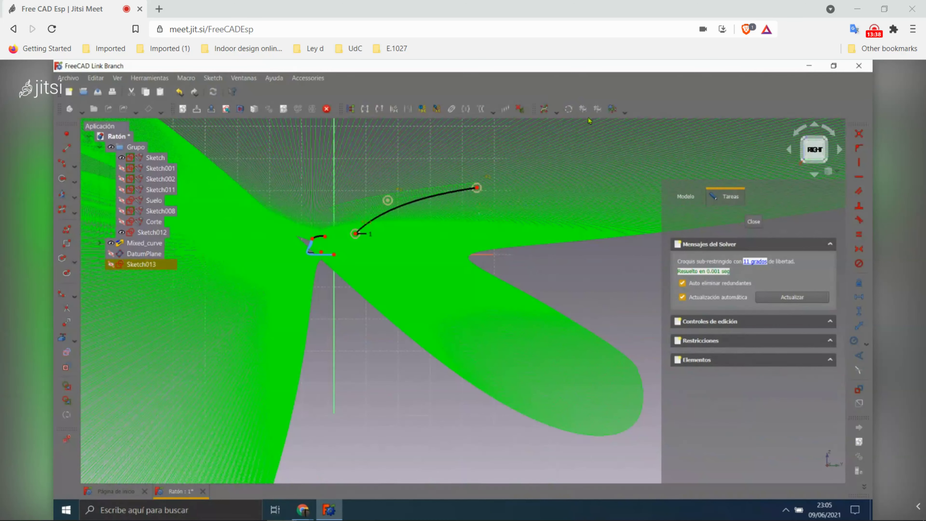
- Dismiss the B-spline display options and close Sketch013
left_click(558, 111)
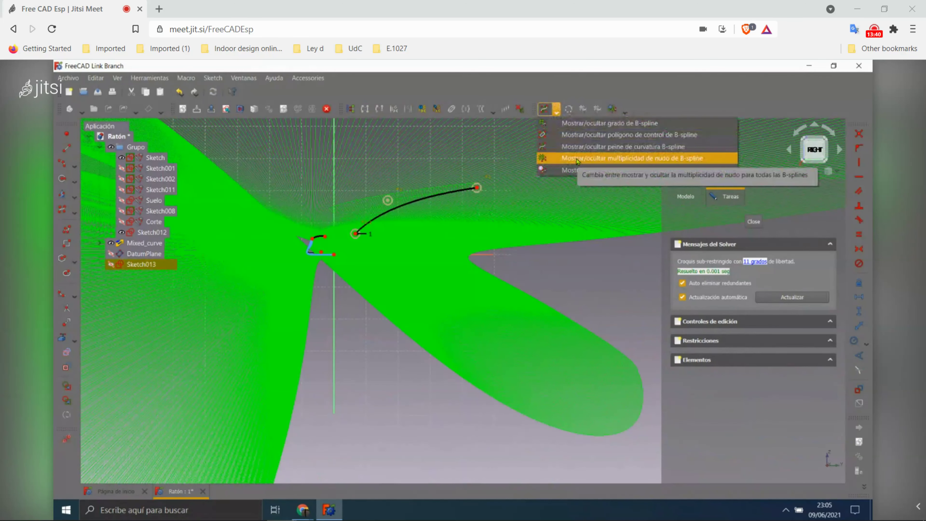
left_click(754, 221)
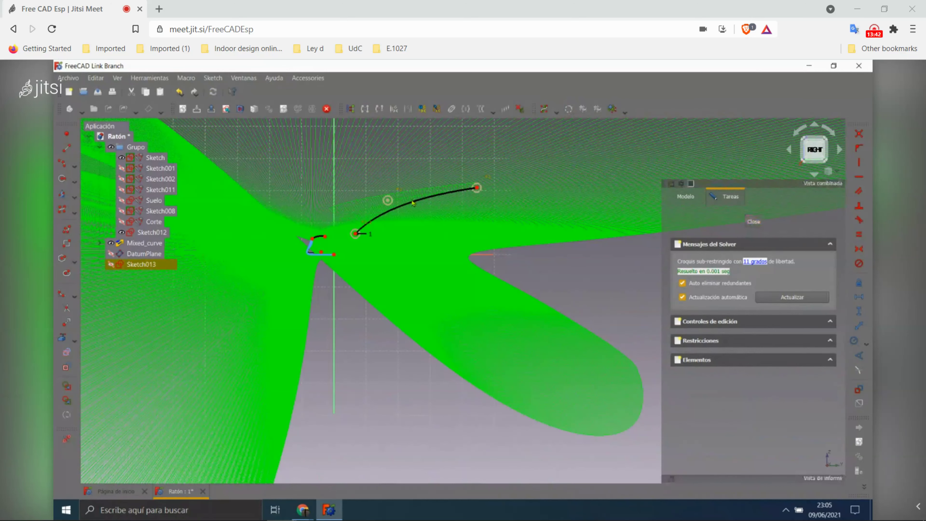
left_click(754, 221)
left_click(422, 213)
- Delete Sketch013 and start a fresh sketch
left_click(149, 265)
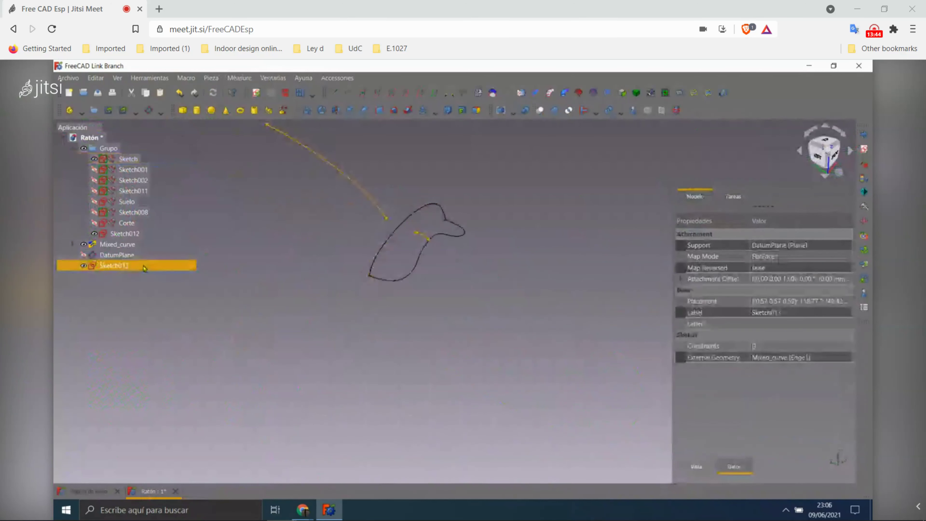
key("Delete")
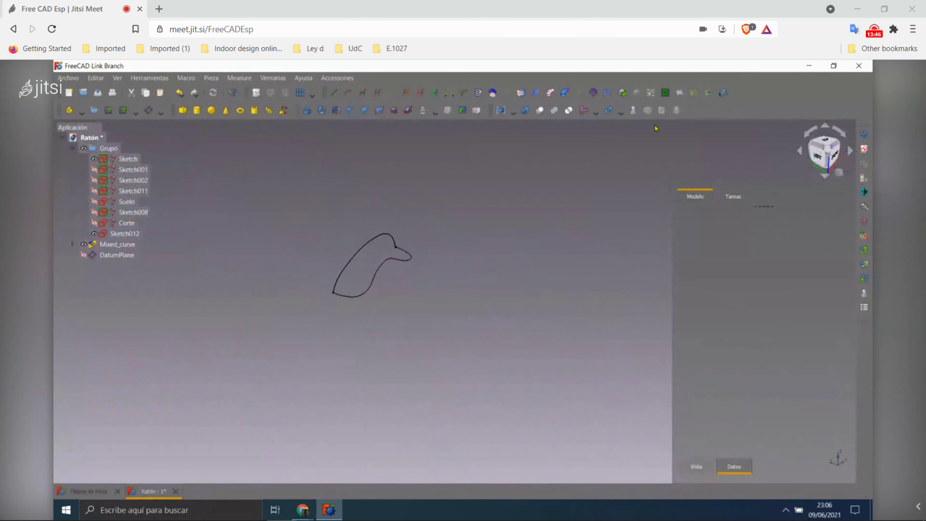
left_click(864, 155)
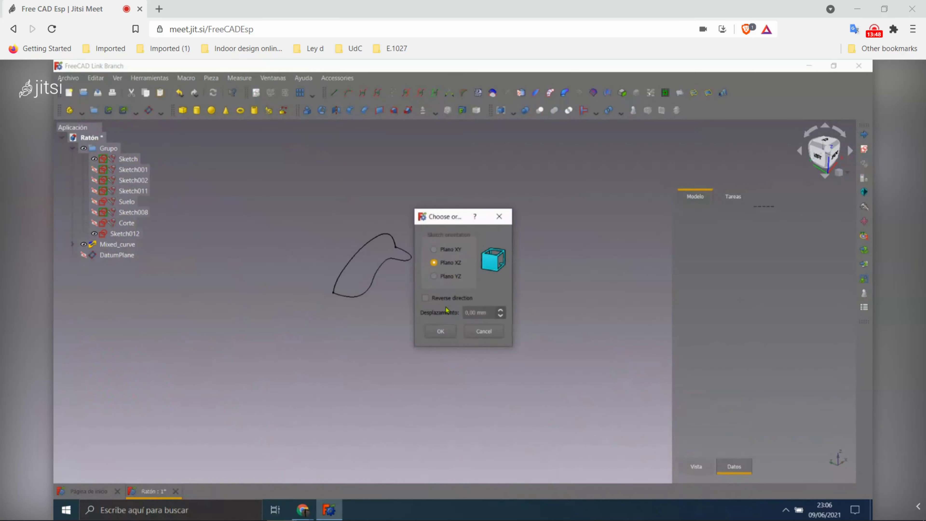
left_click(440, 331)
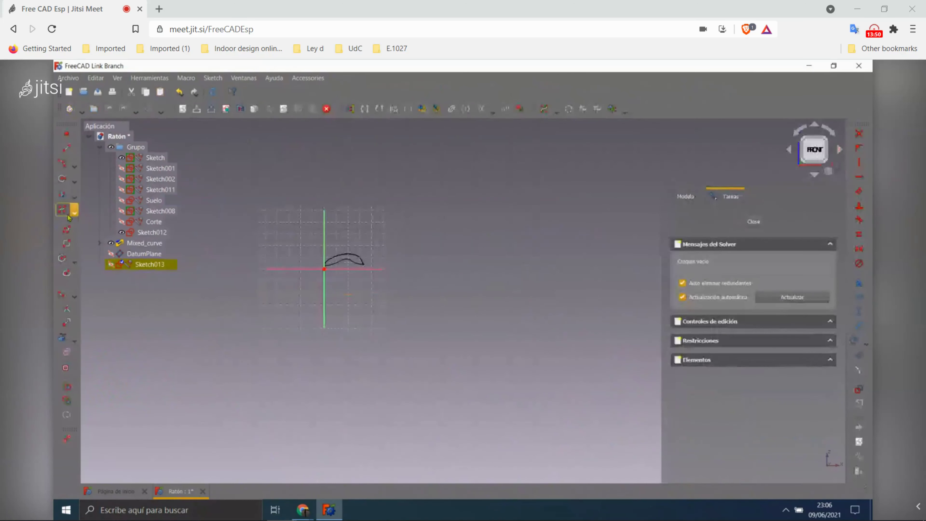
- Draw a trial B-spline through three control points
left_click(361, 226)
left_click(440, 188)
left_click(512, 209)
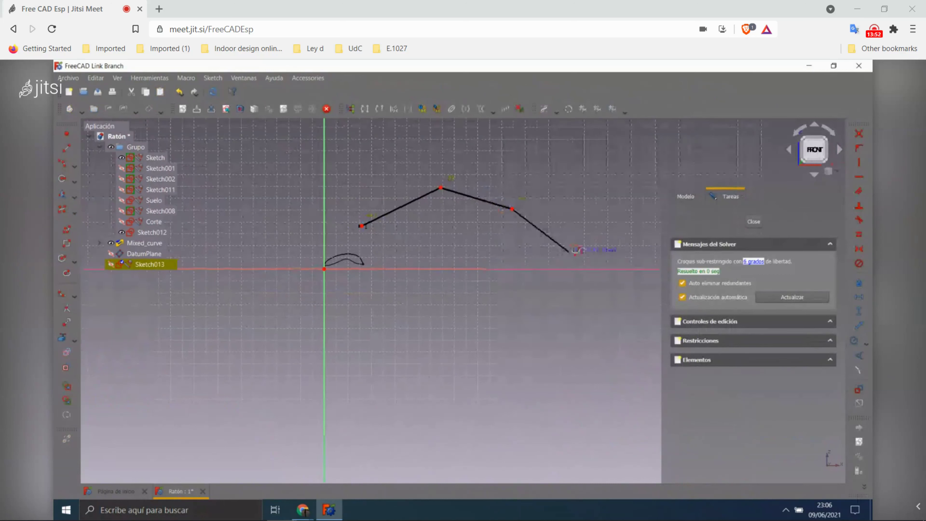
right_click(573, 224)
scroll(443, 200, "up", 3)
- Reshape the B-spline by shifting its second pole left, start point up, and other poles
left_click_drag(440, 202, 390, 201)
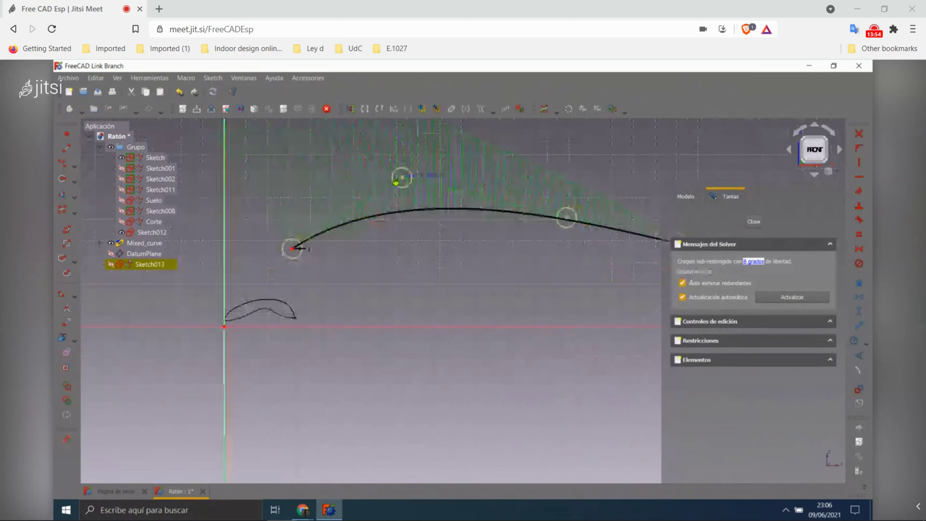
scroll(337, 218, "up", 2)
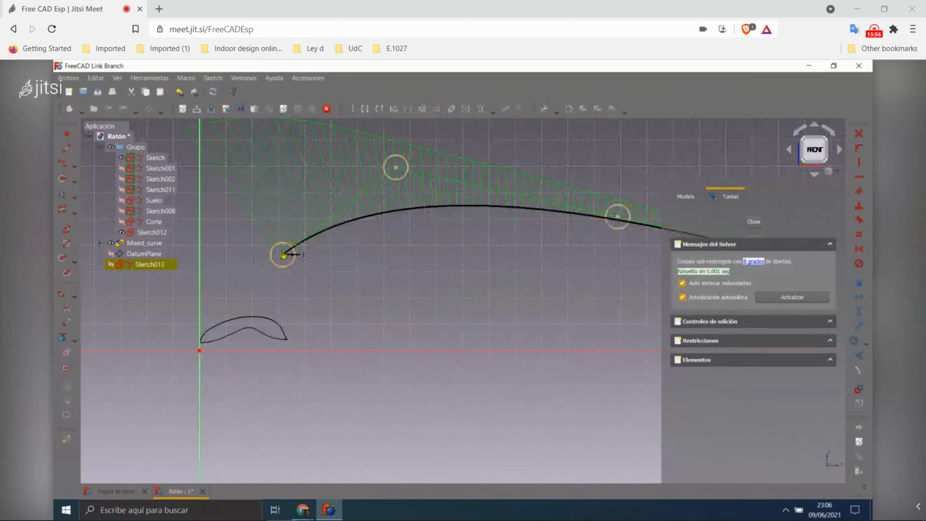
left_click_drag(280, 251, 288, 237)
scroll(316, 205, "down", 2)
scroll(373, 181, "up", 2)
left_click_drag(372, 179, 394, 215)
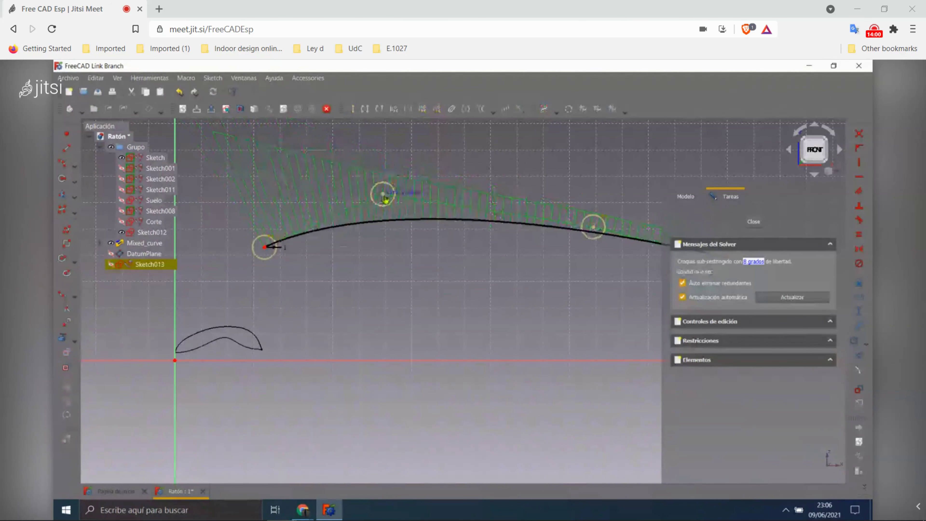
mouse_move(395, 215)
left_mouse_down()
mouse_move(401, 226)
mouse_move(387, 209)
mouse_move(402, 223)
left_mouse_up()
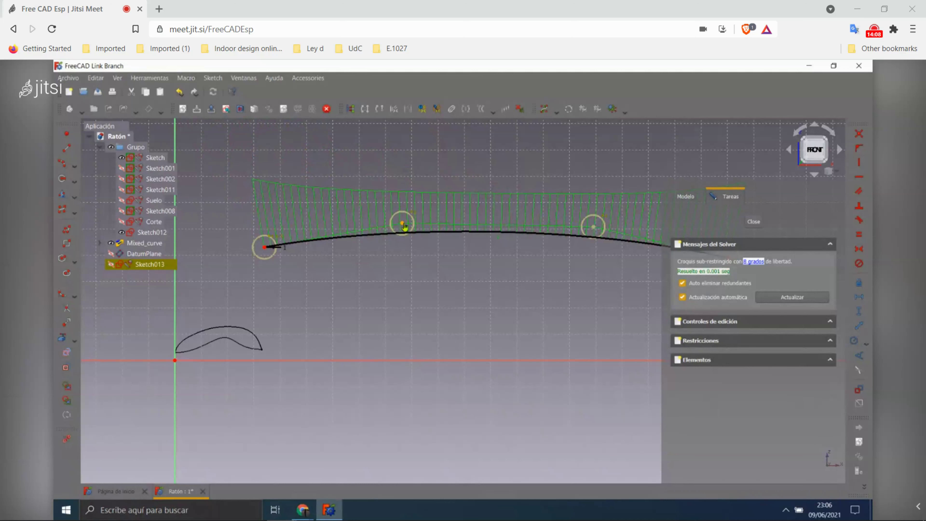
left_click_drag(402, 224, 384, 171)
scroll(393, 271, "down", 5)
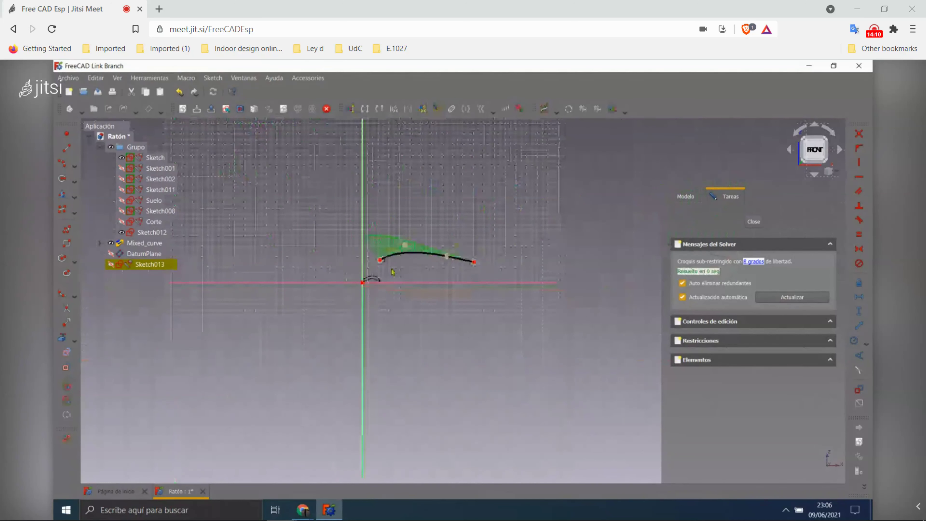
scroll(392, 271, "up", 3)
scroll(401, 249, "up", 2)
- Raise the top pole for a taller curve and move the left end point further left
mouse_move(416, 223)
left_mouse_down()
mouse_move(438, 176)
mouse_move(441, 104)
left_mouse_up()
scroll(417, 225, "down", 4)
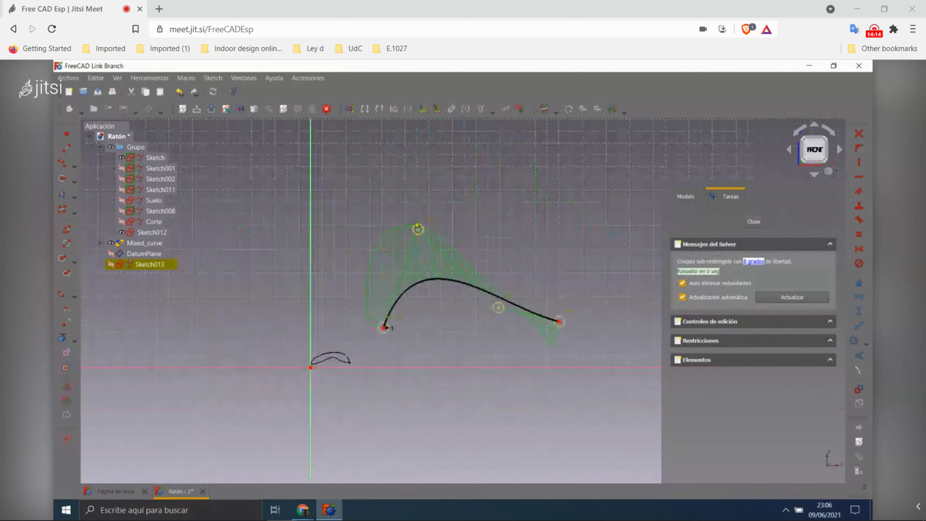
left_click_drag(419, 232, 433, 110)
left_click_drag(383, 327, 443, 319)
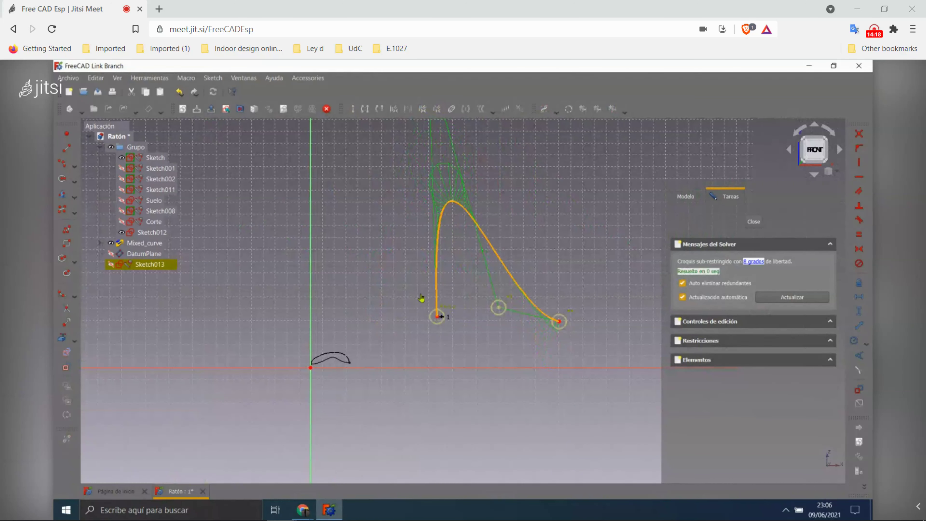
left_click_drag(438, 316, 364, 316)
scroll(358, 365, "down", 3)
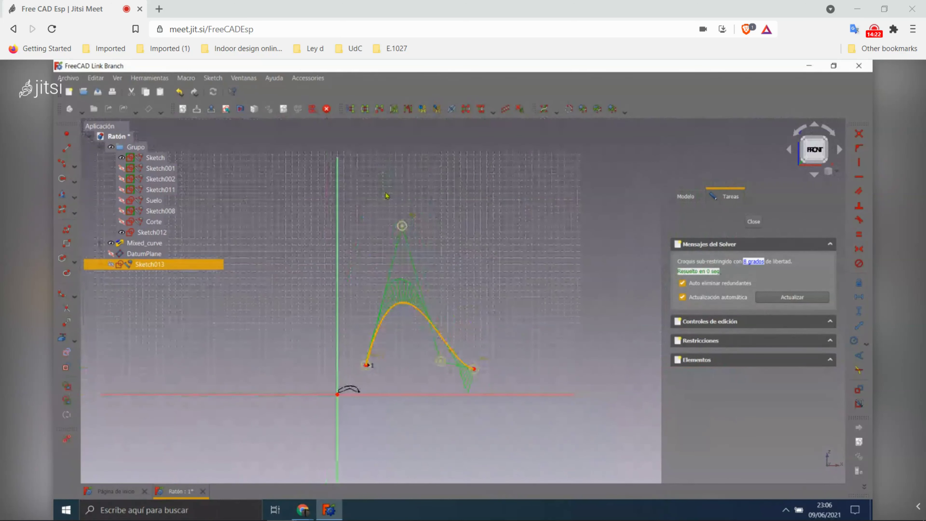
scroll(366, 315, "up", 2)
scroll(368, 302, "down", 1)
scroll(371, 286, "up", 1)
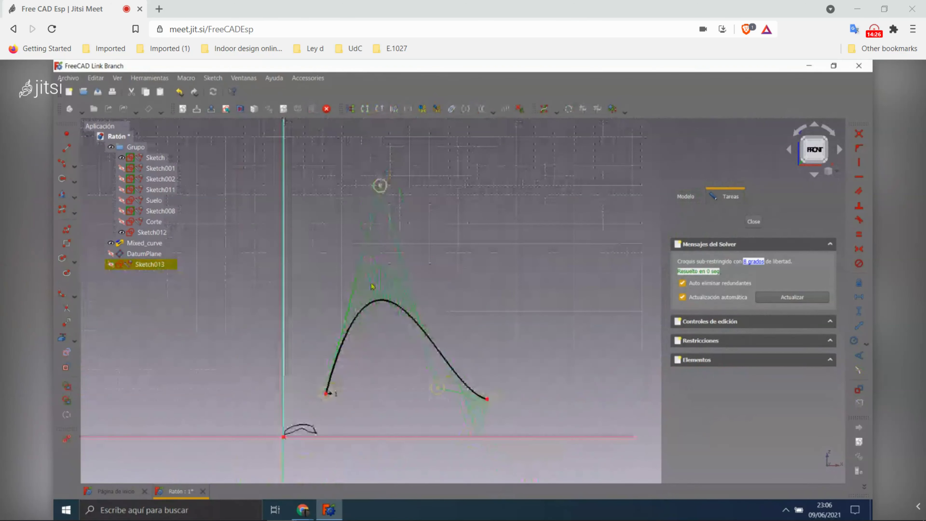
- Box-select the whole B-spline, delete it, and orbit to view the empty sketch
left_click_drag(328, 146, 496, 440)
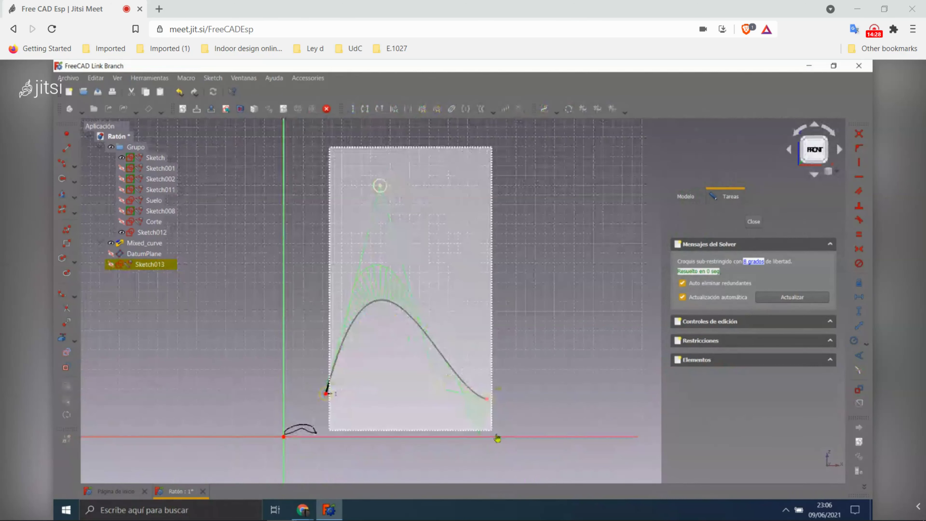
key("Delete")
key("Delete")
scroll(377, 306, "down", 2)
scroll(372, 343, "up", 2)
scroll(369, 352, "up", 2)
middle_click_drag(370, 352, 445, 370)
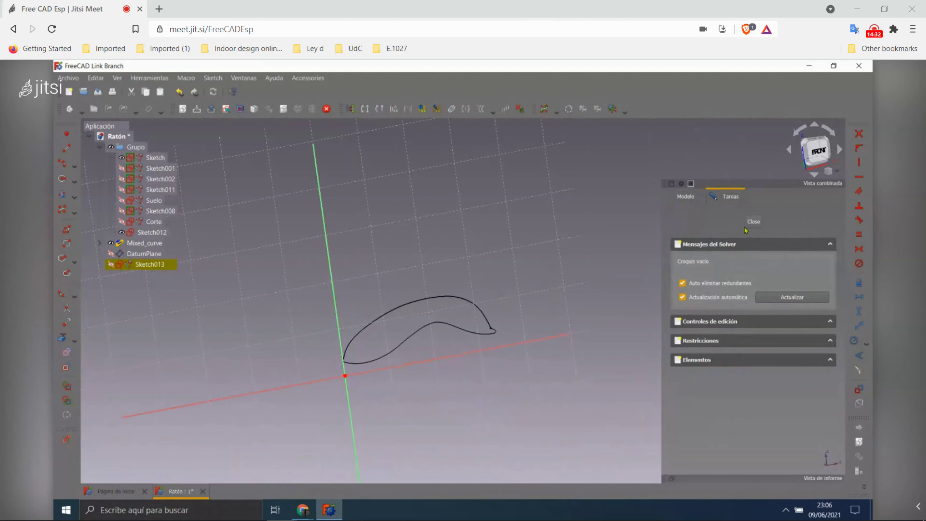
- Exit the sketch, then start a new sketch on DatumPlane and discard it empty
key("Escape")
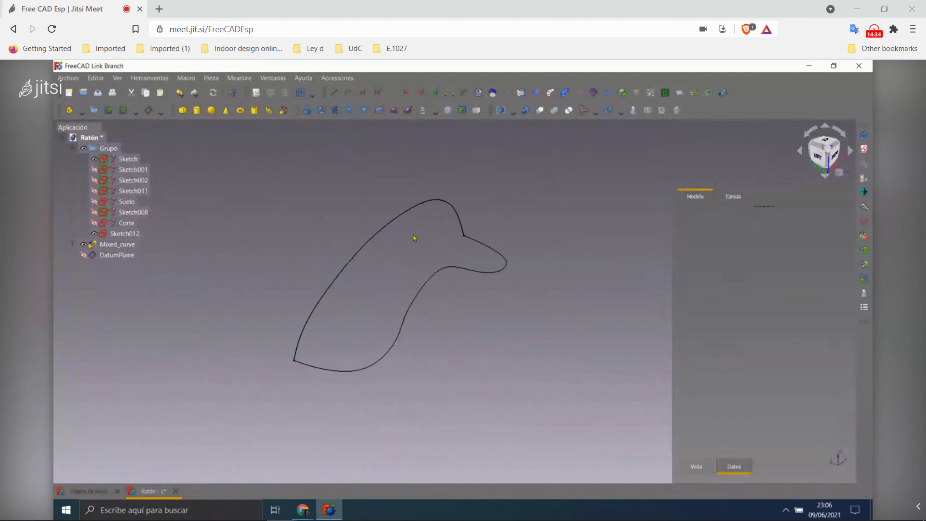
left_click(94, 255)
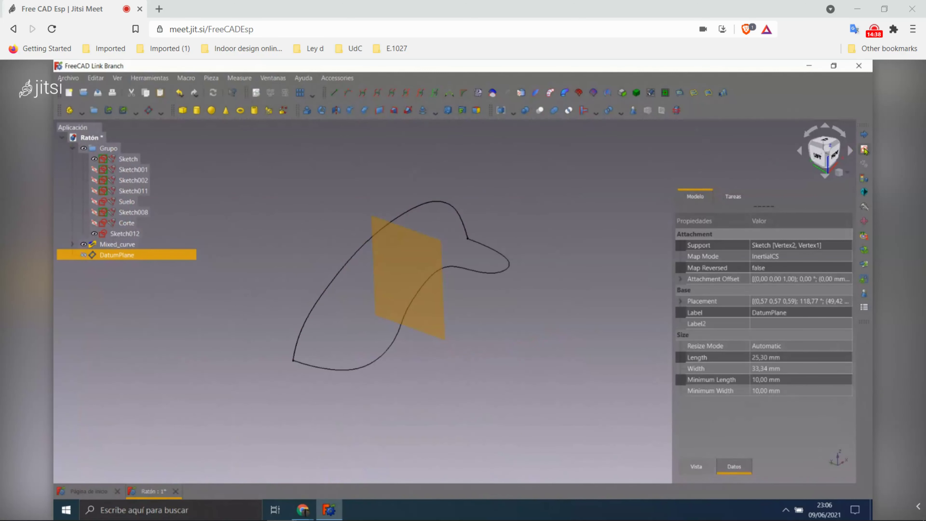
left_click(865, 151)
left_click(478, 299)
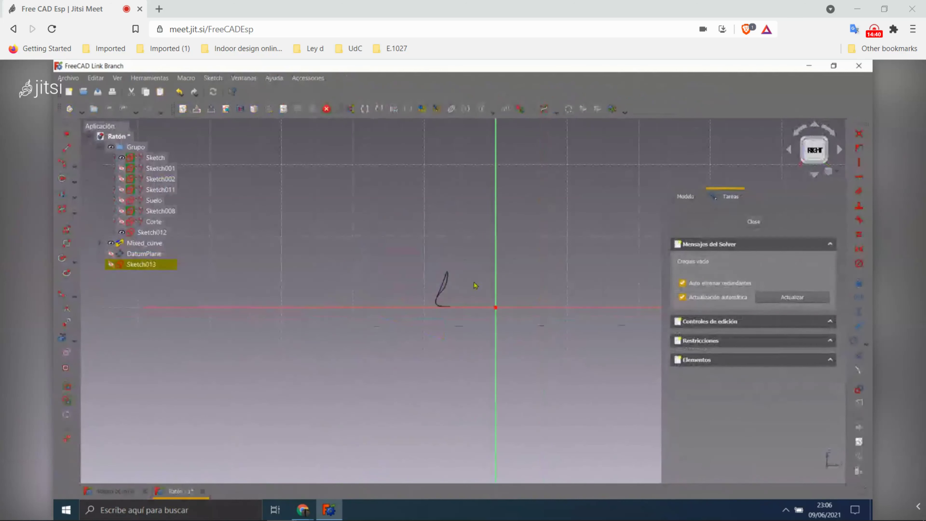
scroll(413, 281, "up", 3)
scroll(521, 198, "down", 3)
scroll(505, 181, "up", 2)
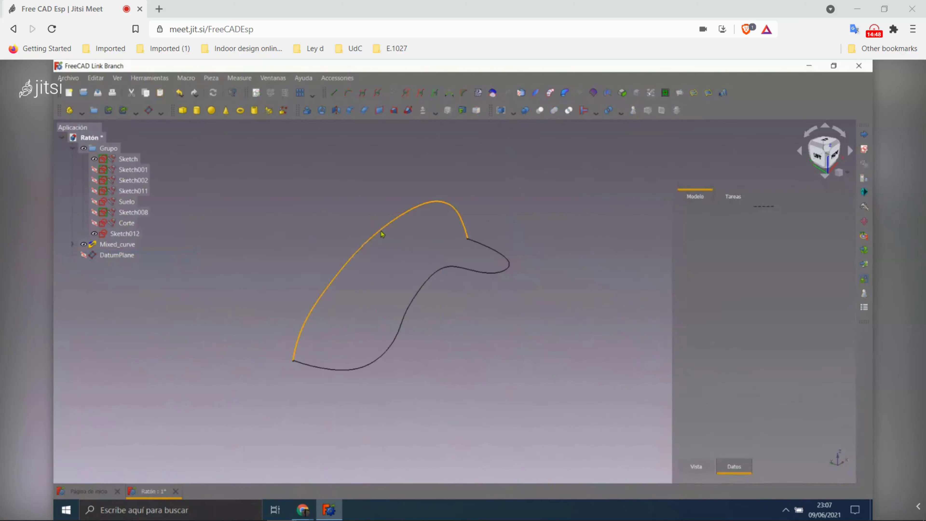
- Extrude the upper outline Sketch 4 mm along custom direction Y
left_click(370, 231)
left_click(308, 111)
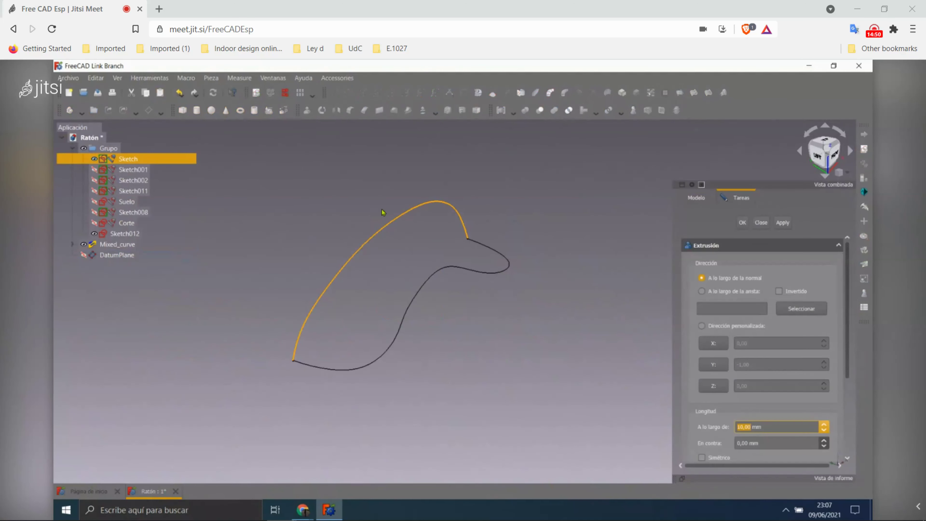
mouse_move(538, 367)
middle_mouse_down()
mouse_move(520, 298)
mouse_move(421, 267)
mouse_move(411, 292)
mouse_move(425, 304)
mouse_move(496, 212)
mouse_move(411, 211)
middle_mouse_up()
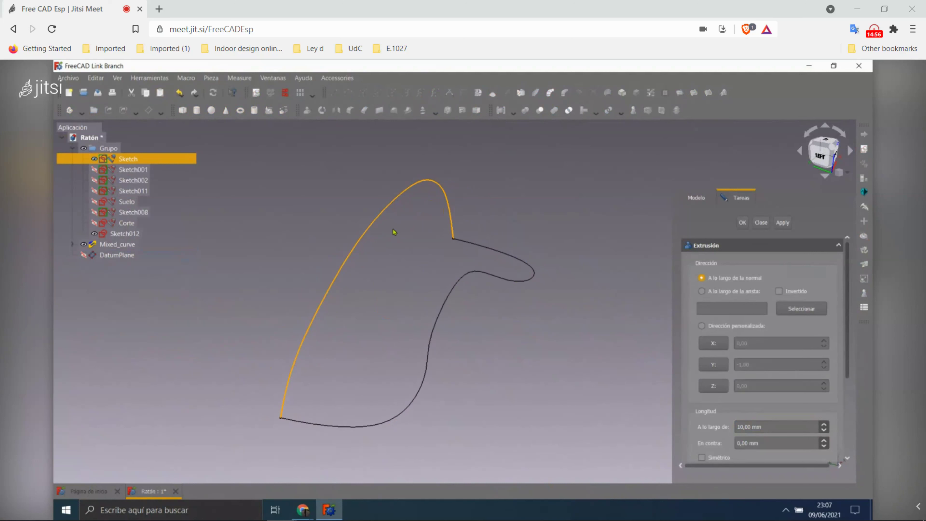
scroll(541, 293, "up", 1)
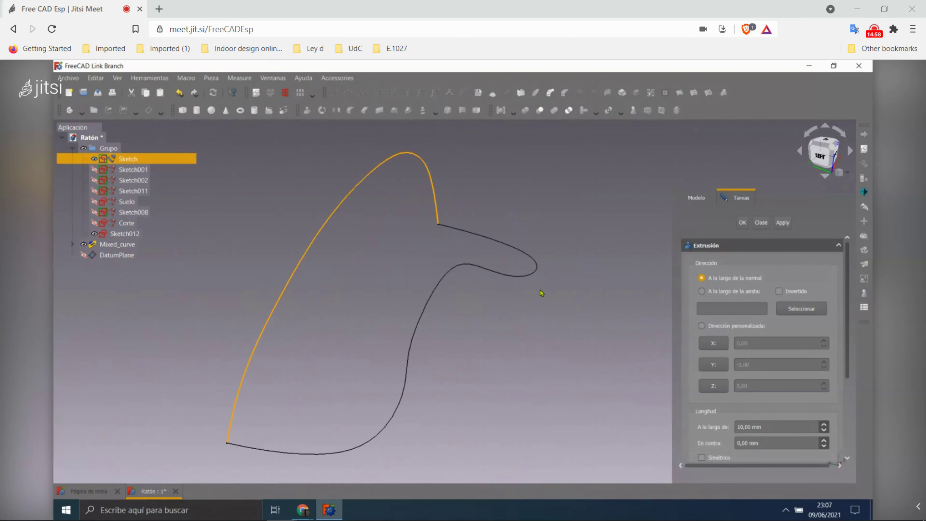
left_click(713, 365)
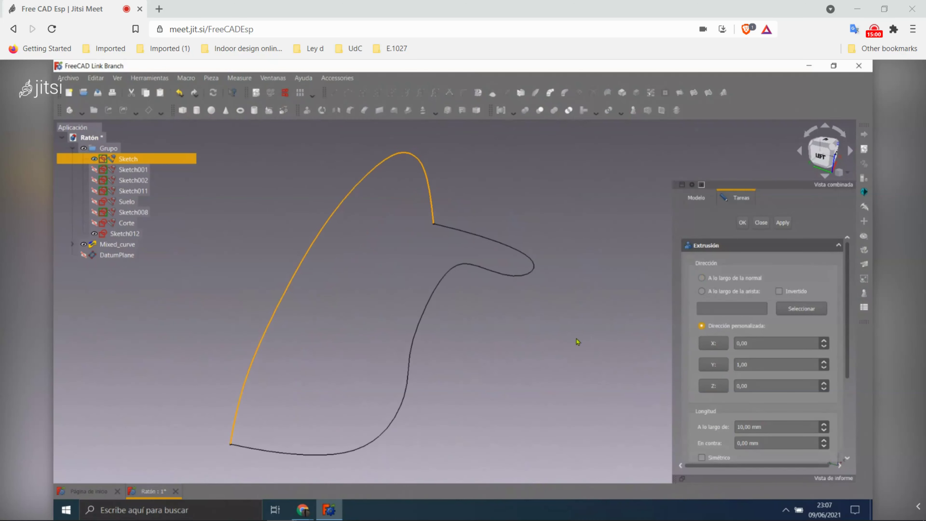
middle_click_drag(579, 343, 616, 355)
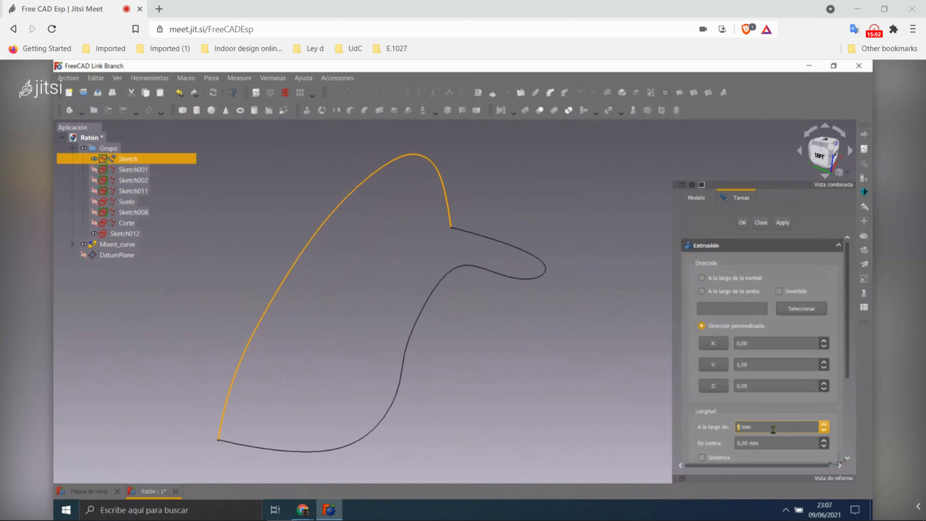
left_click(783, 223)
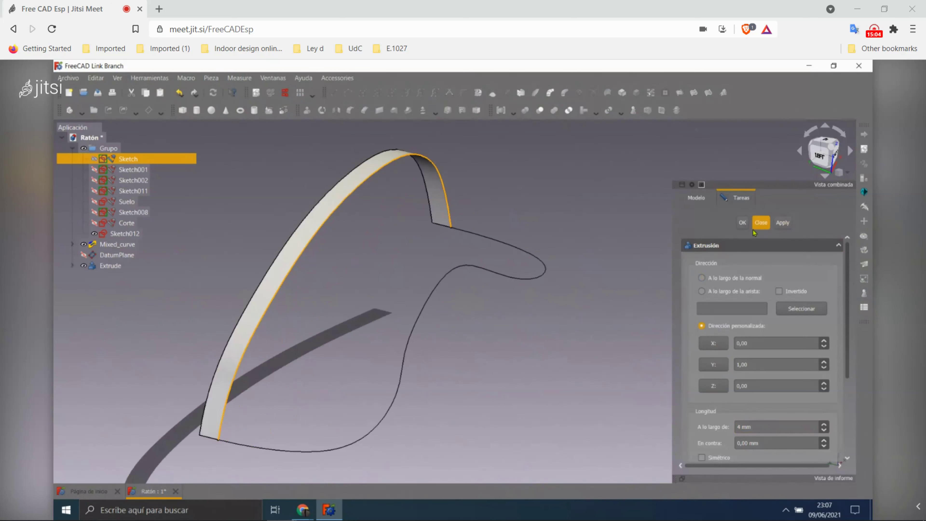
left_click(744, 223)
- Extrude the Mixed_curve 4 mm along custom direction −Z
left_click(507, 278)
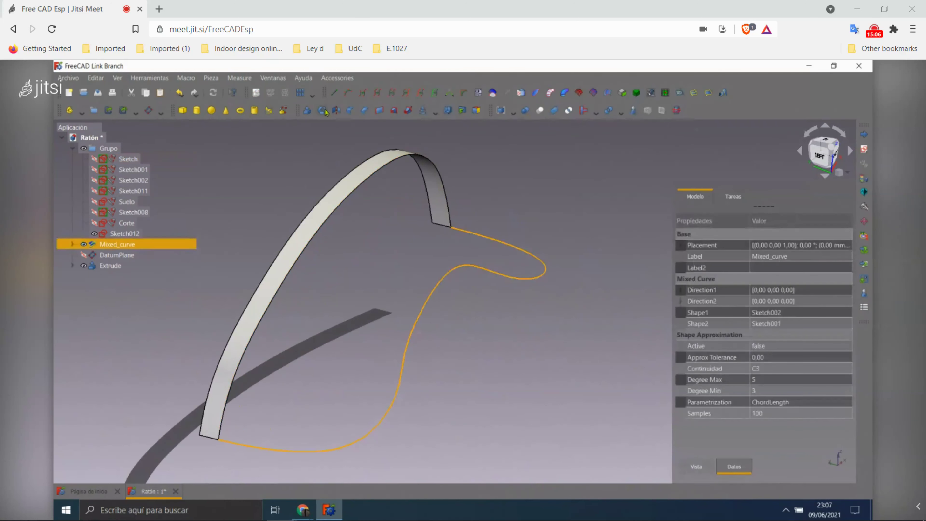
left_click(307, 110)
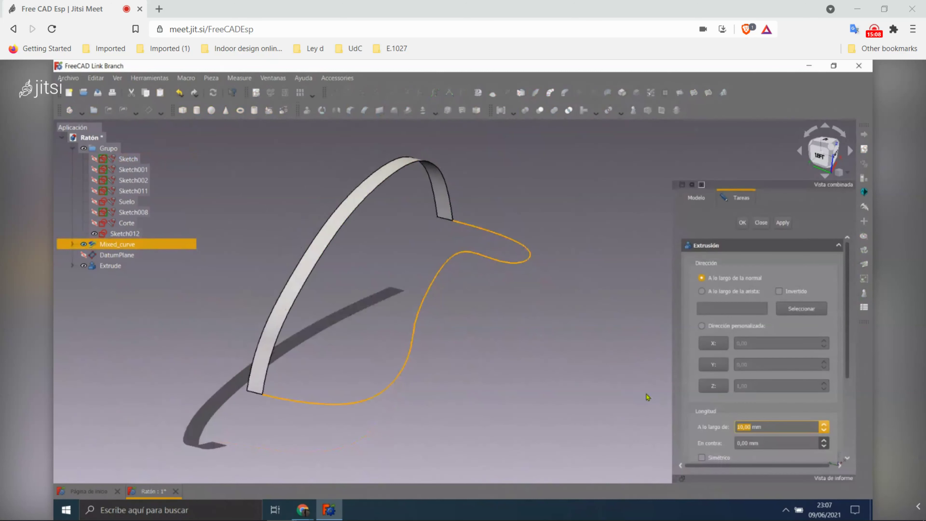
left_click(712, 388)
left_click(767, 427)
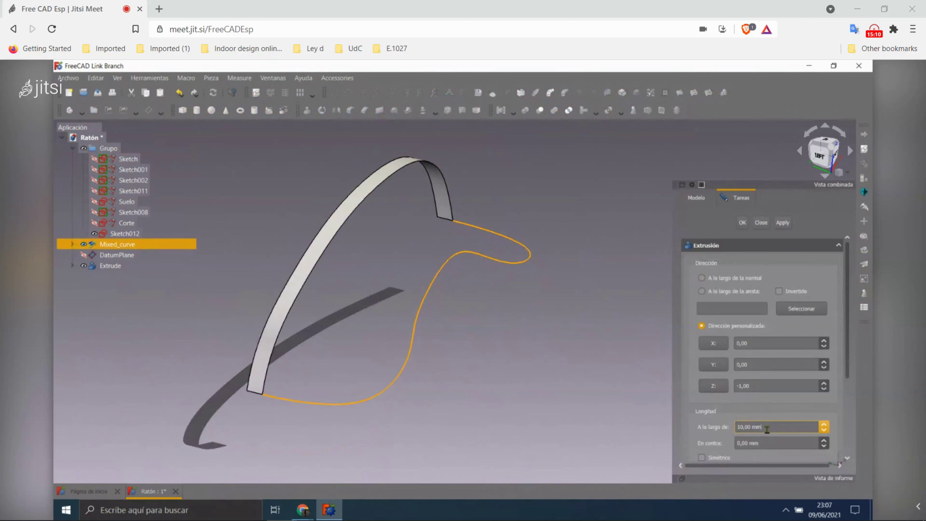
type("4")
left_click(782, 222)
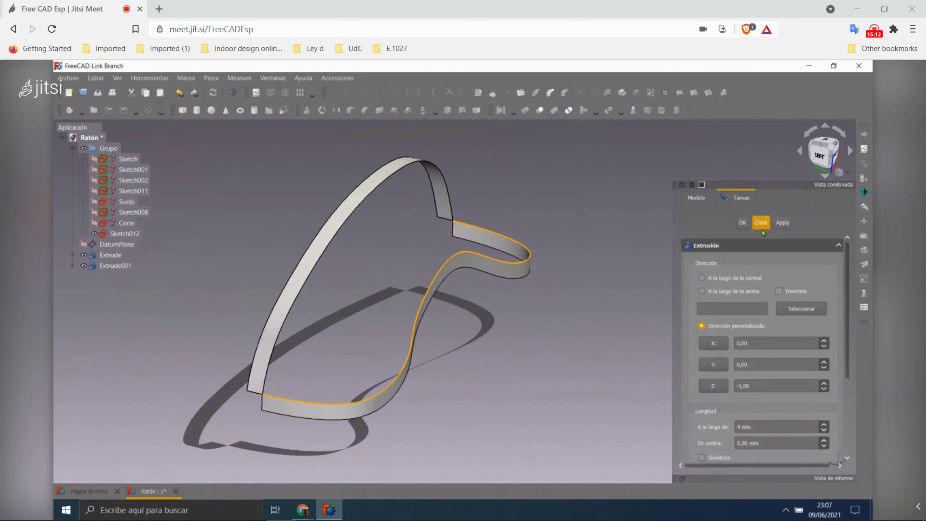
left_click(761, 222)
mouse_move(558, 300)
middle_mouse_down()
mouse_move(430, 333)
mouse_move(600, 337)
mouse_move(472, 253)
mouse_move(527, 291)
mouse_move(398, 228)
middle_mouse_up()
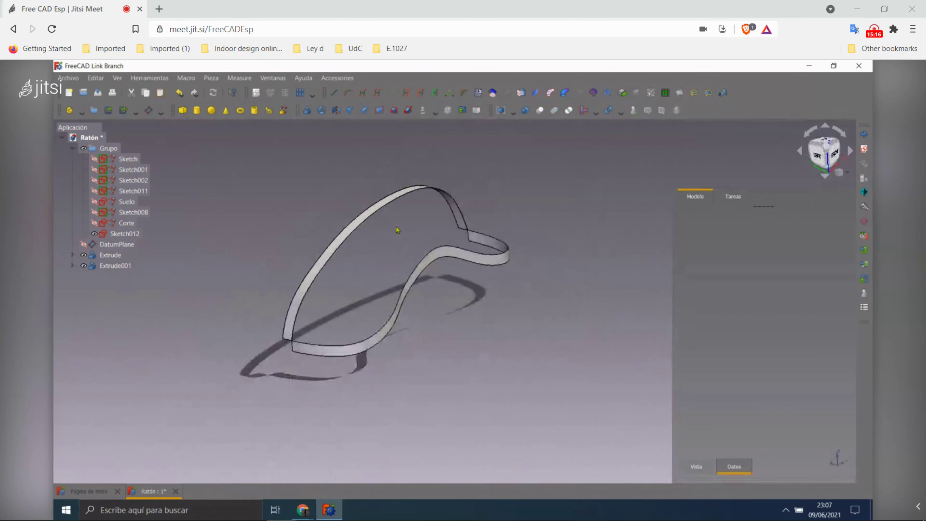
scroll(340, 239, "down", 3)
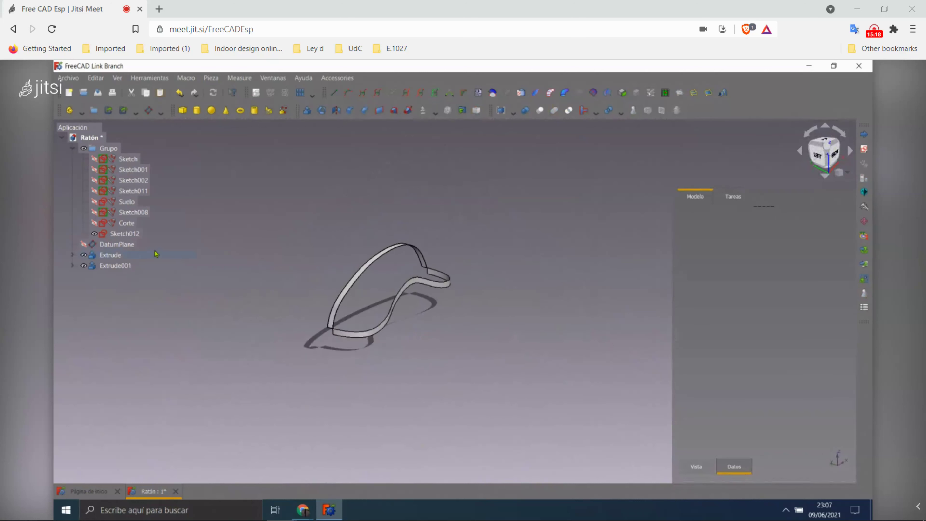
left_click(136, 258)
key("v")
key("f")
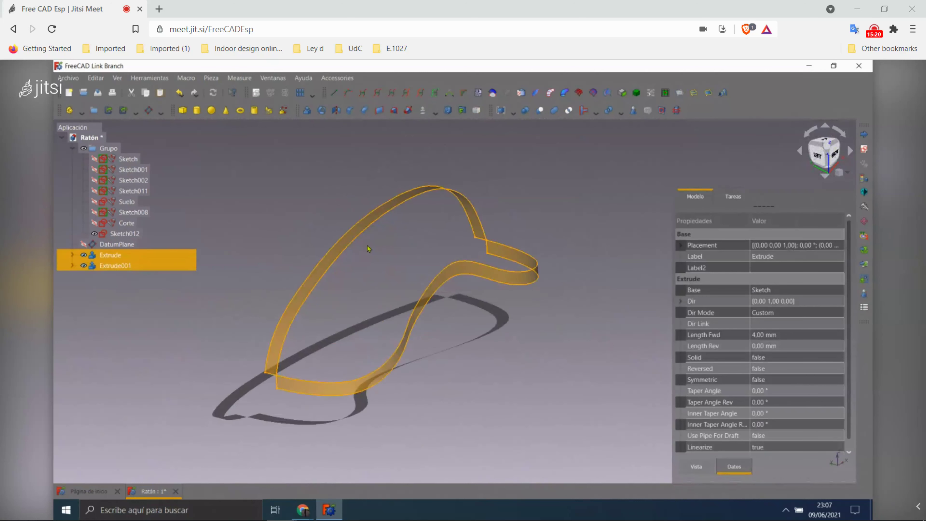
left_click(500, 111)
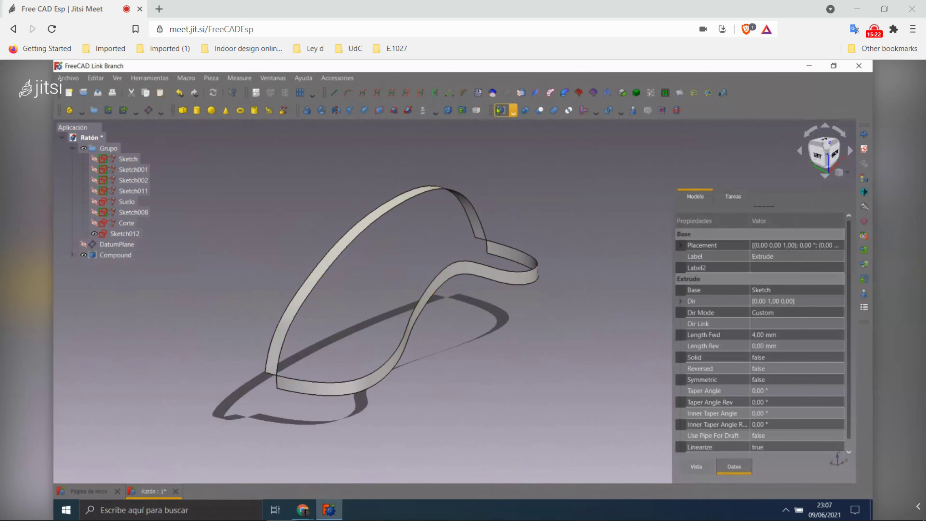
left_click(138, 256)
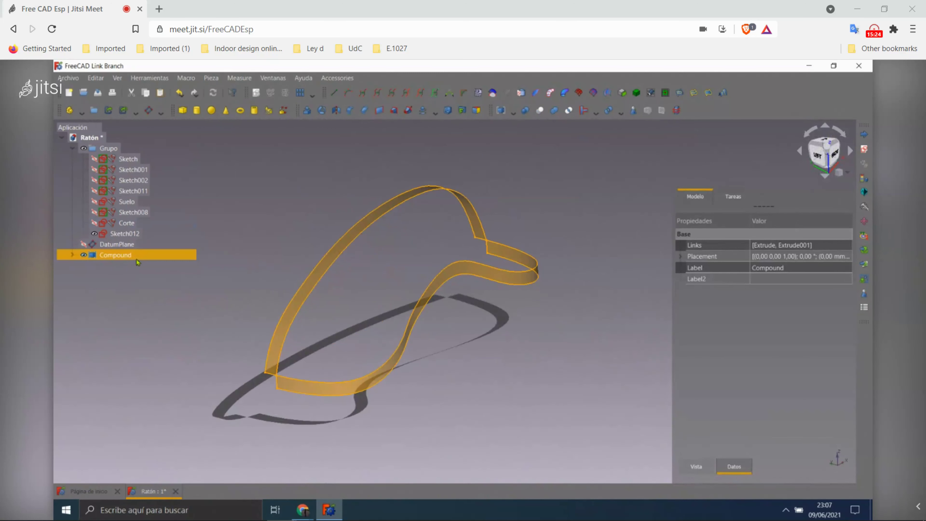
left_click(407, 262)
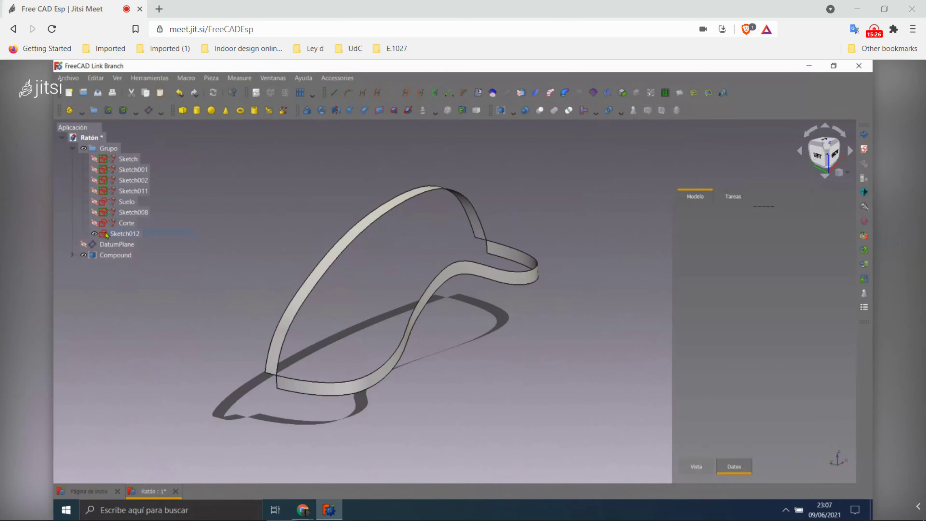
mouse_move(405, 286)
middle_mouse_down()
mouse_move(343, 306)
mouse_move(466, 290)
middle_mouse_up()
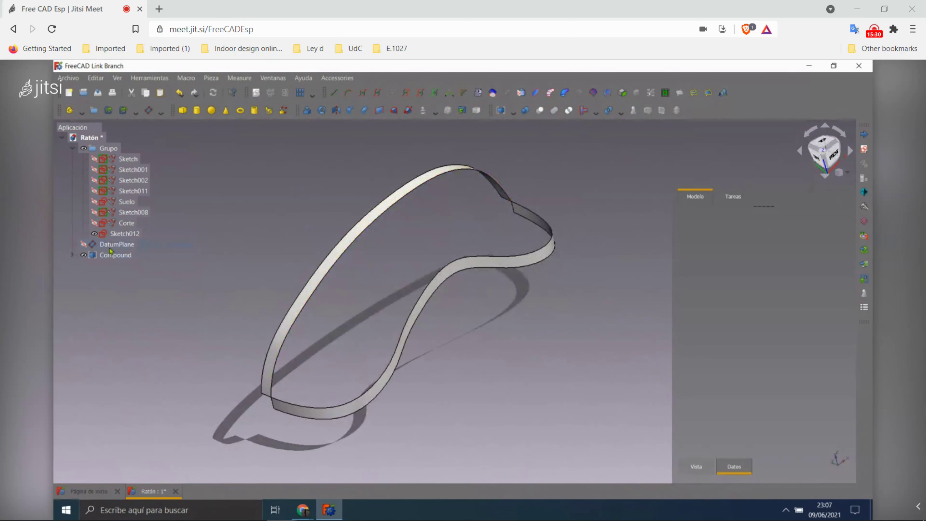
left_click(125, 244)
left_click(341, 192)
left_click(137, 256)
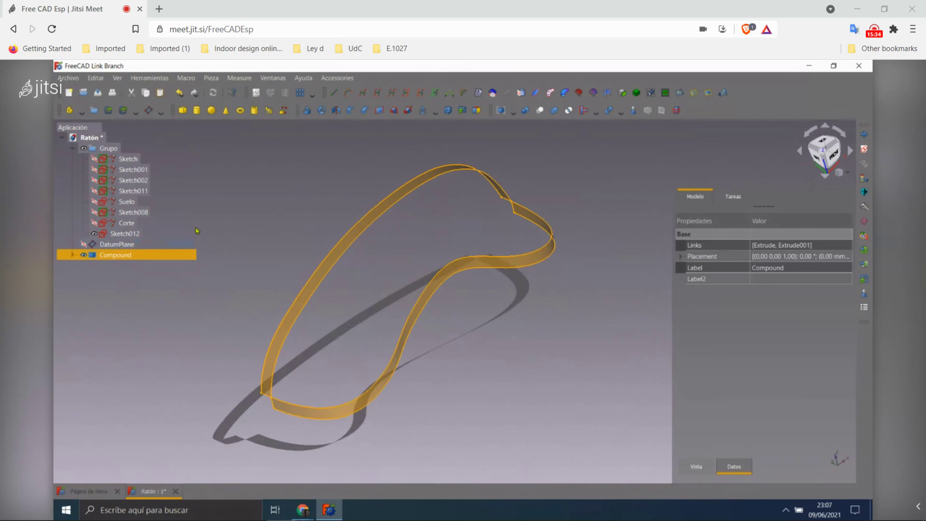
left_click(139, 245, "ctrl")
mouse_move(337, 190)
middle_mouse_down()
mouse_move(392, 260)
mouse_move(441, 234)
middle_mouse_up()
scroll(442, 234, "up", 3)
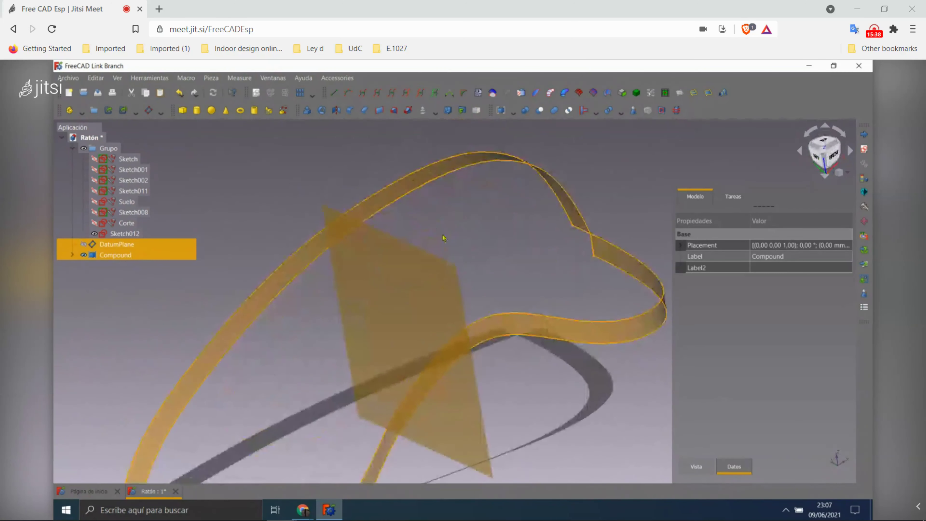
left_click(475, 233)
scroll(475, 233, "down", 3)
key("Tab")
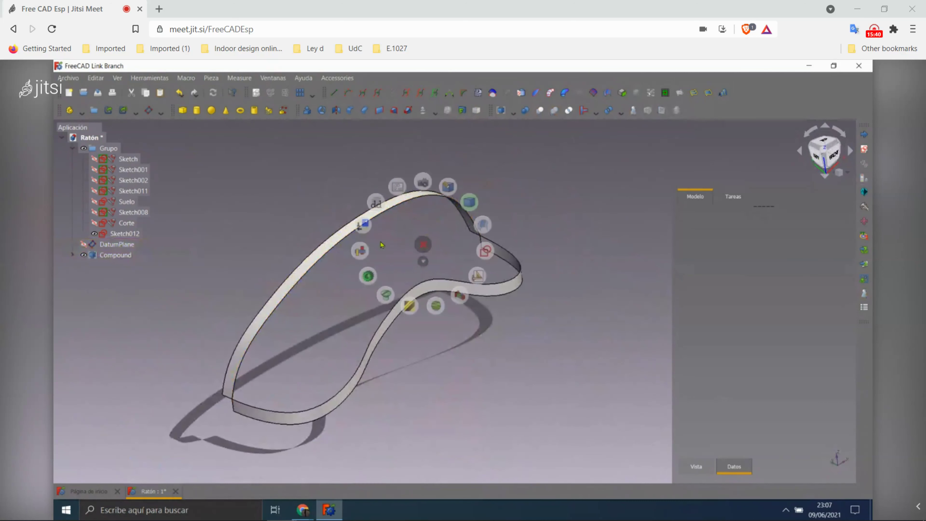
- Hide the Superficies toolbar and hide the DatumPlane from the view
key("Escape")
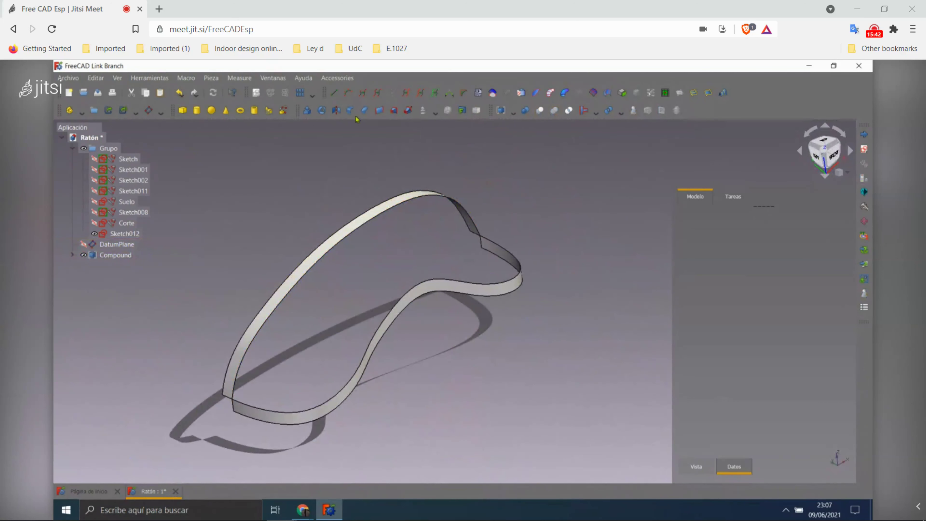
right_click(324, 93)
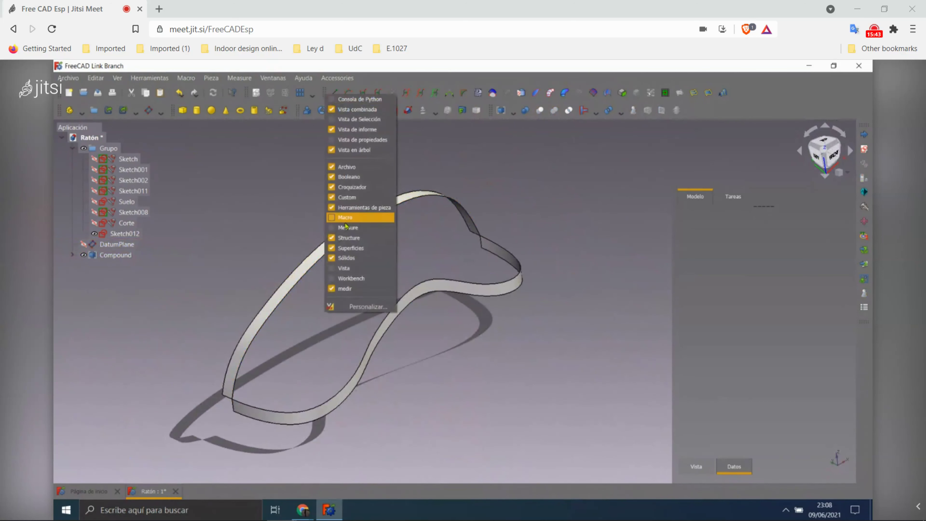
left_click(333, 248)
middle_click_drag(393, 235, 401, 234)
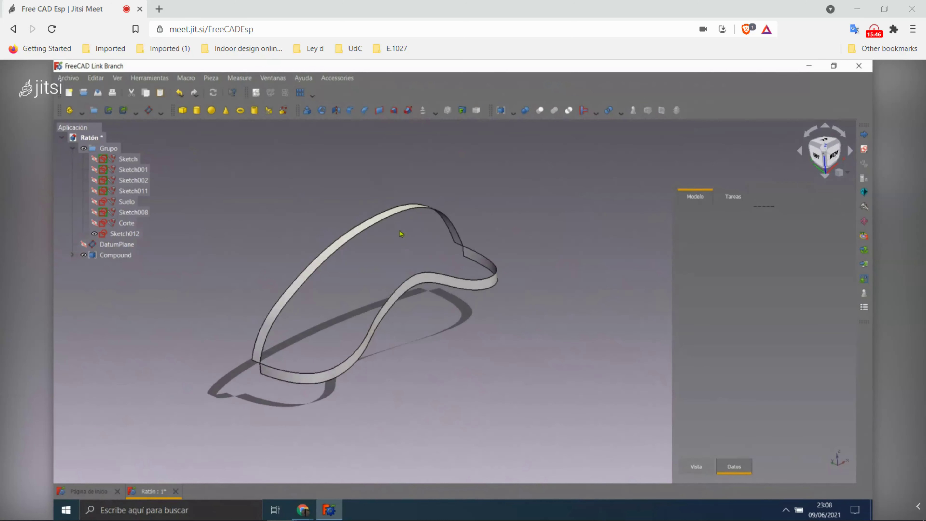
scroll(401, 234, "up", 3)
scroll(354, 232, "up", 3)
scroll(353, 220, "up", 2)
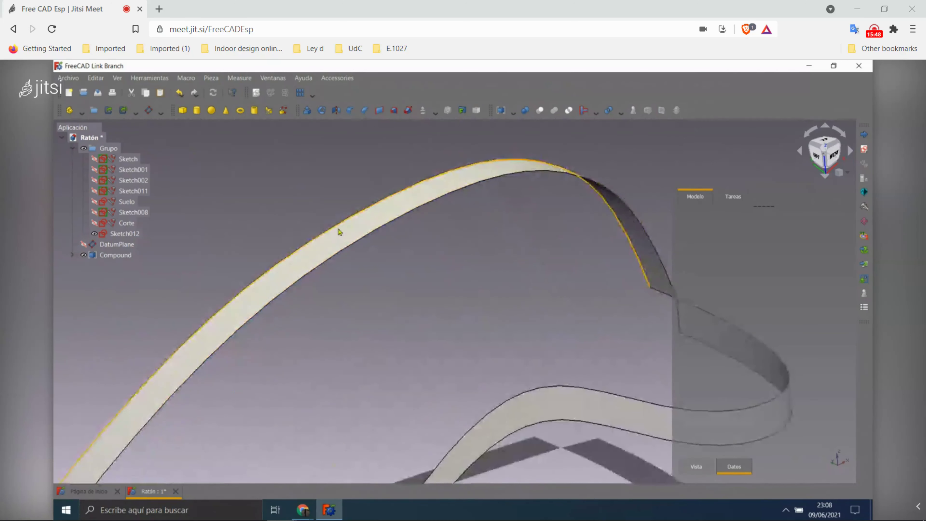
scroll(306, 235, "down", 4)
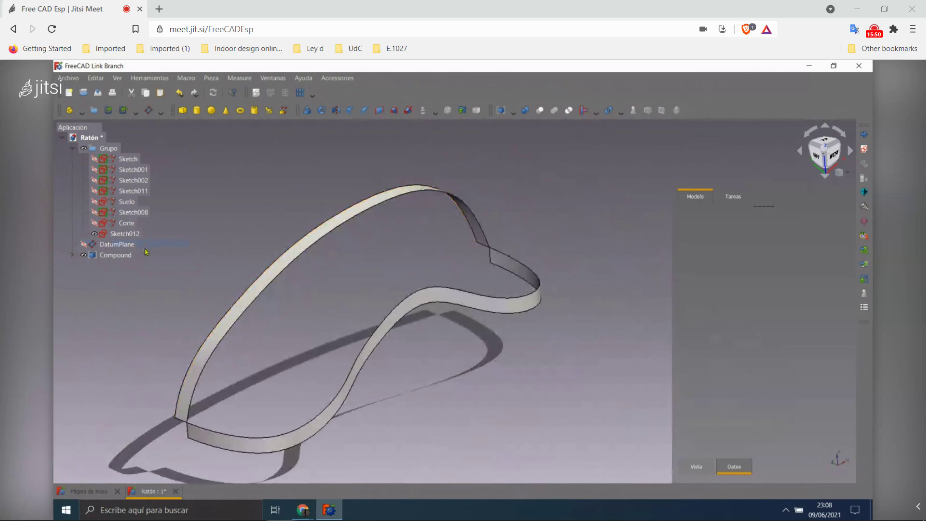
left_click(135, 249)
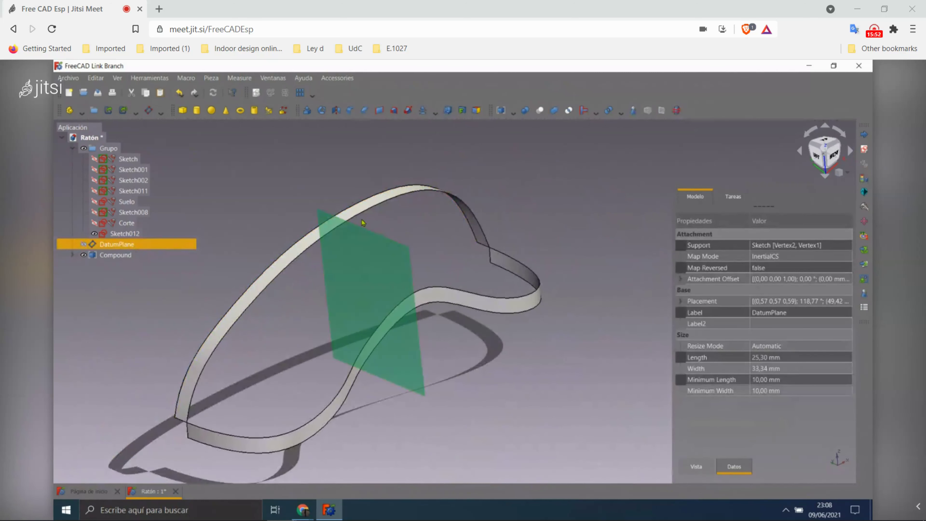
key("space")
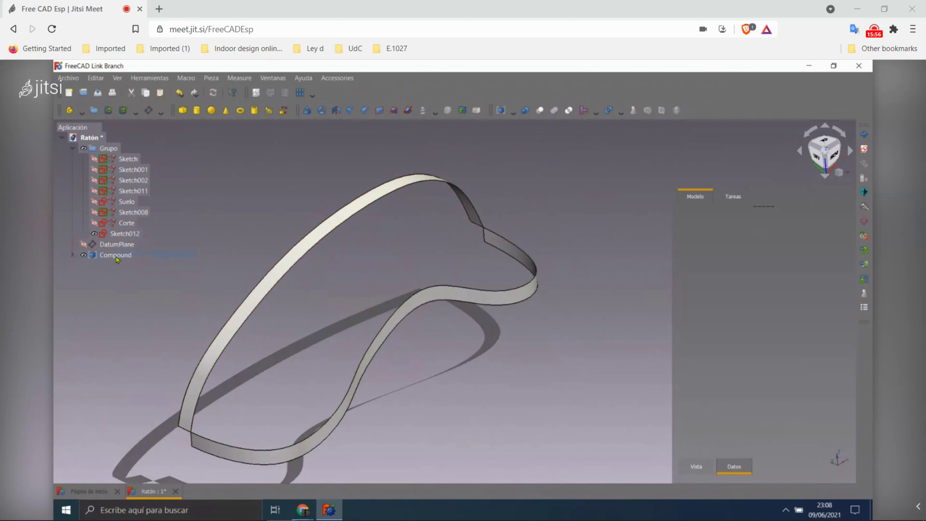
- Split the Compound at the DatumPlane with Boolean Fragments and add an empty group
left_click(126, 248, "shift")
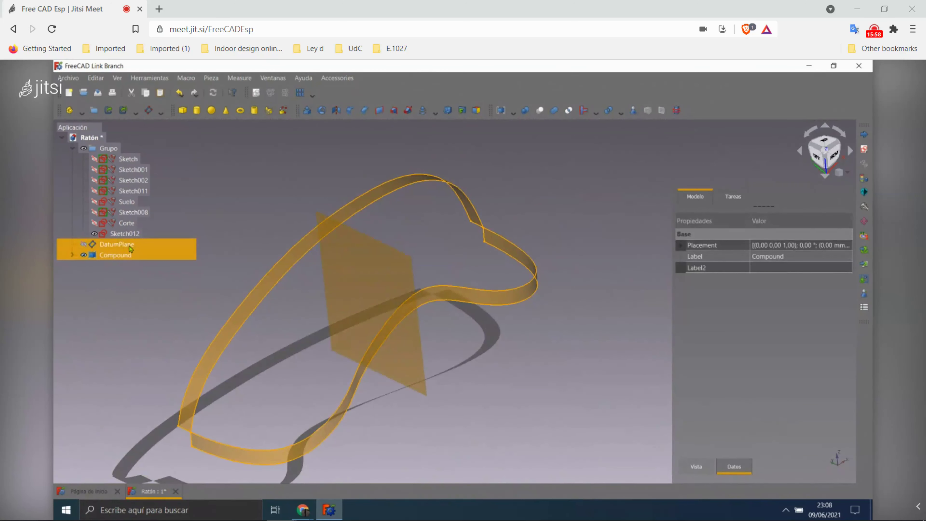
left_click(623, 113)
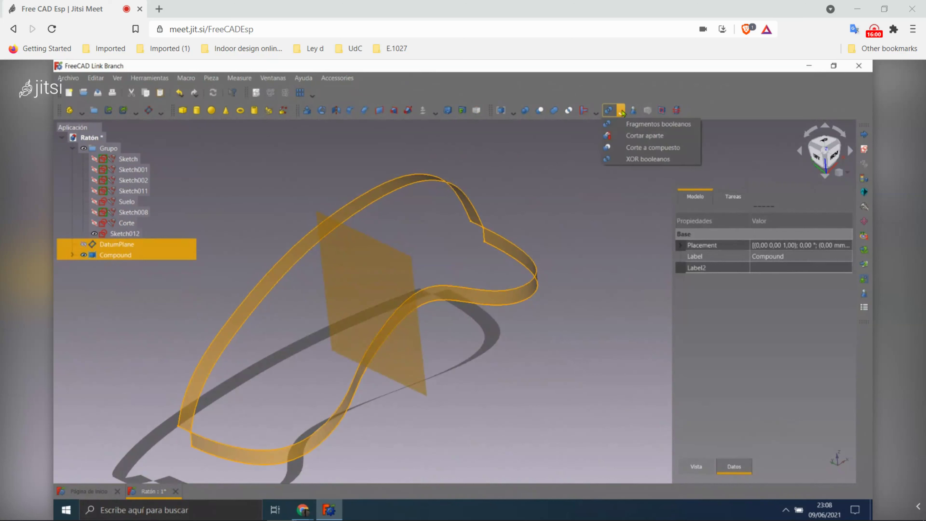
left_click(613, 112)
left_click(611, 112)
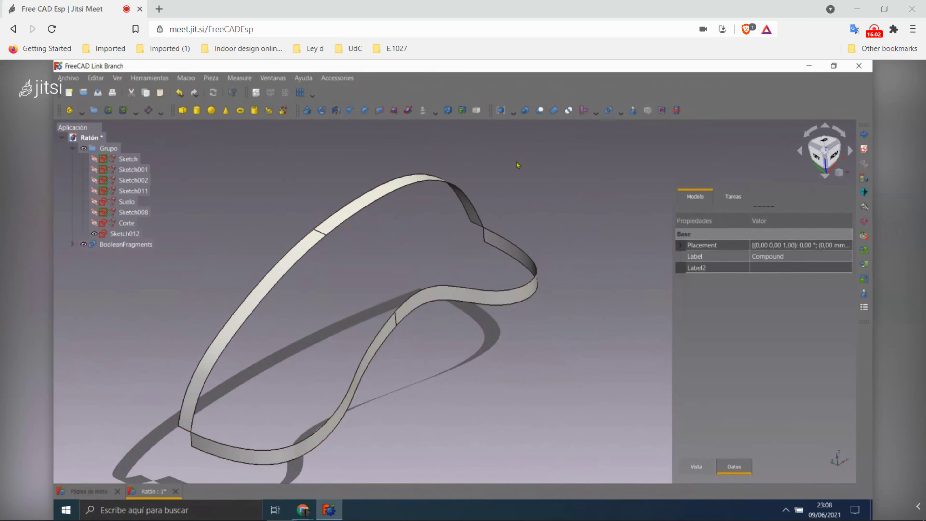
mouse_move(375, 283)
middle_mouse_down()
mouse_move(331, 290)
mouse_move(406, 284)
mouse_move(130, 246)
middle_mouse_up()
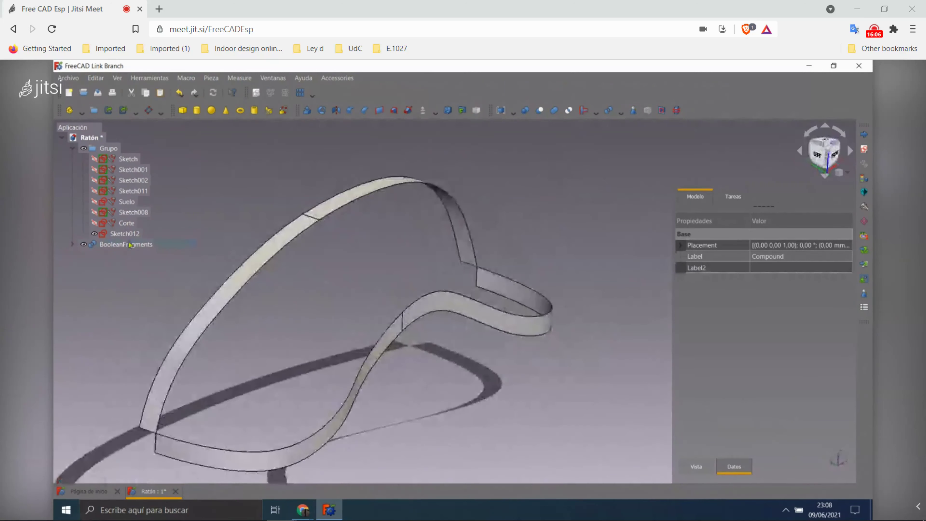
left_click(67, 245)
left_click(186, 148)
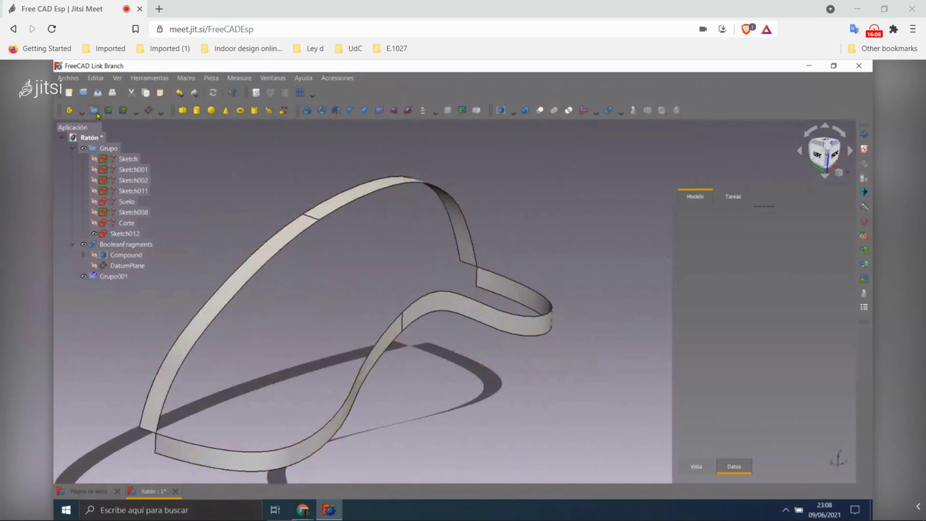
- Move the DatumPlane into Grupo001 and relabel the group Referencias
left_click_drag(126, 268, 122, 277)
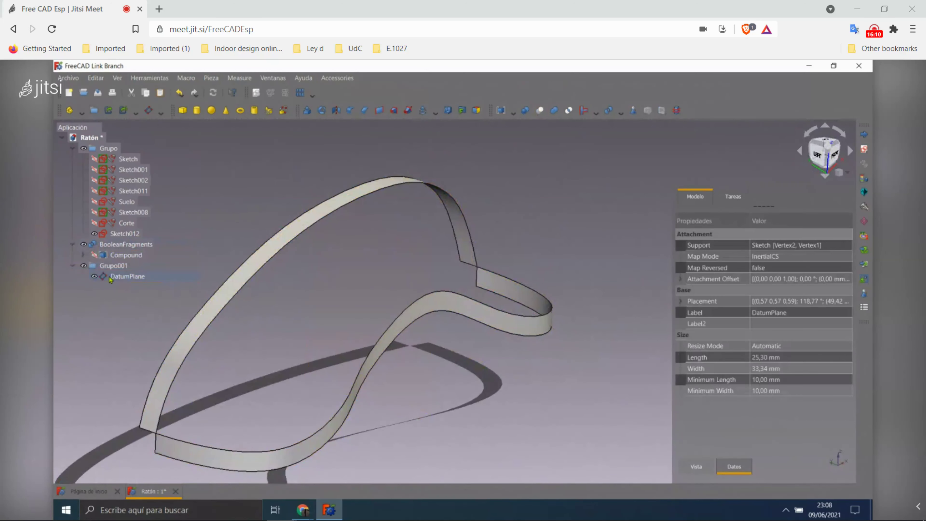
left_click(113, 265)
left_click(780, 245)
type("Refrencias")
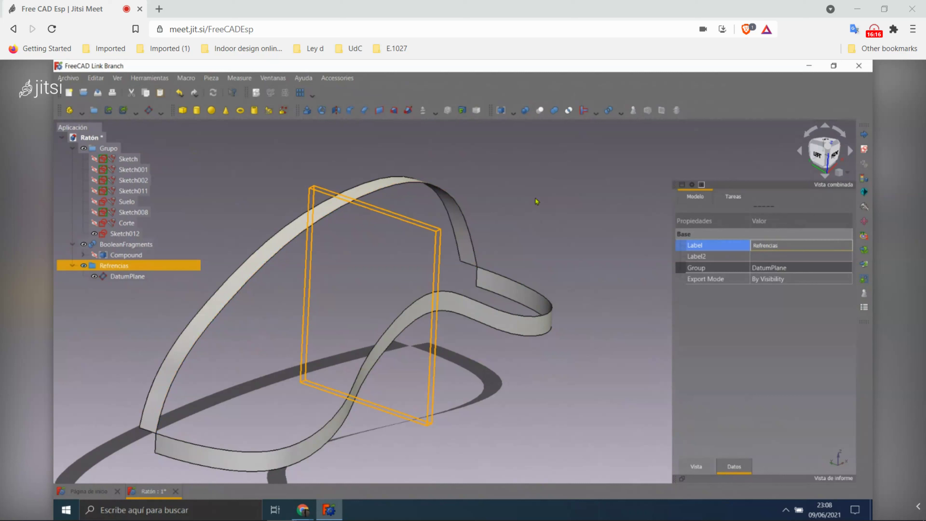
left_click(305, 147)
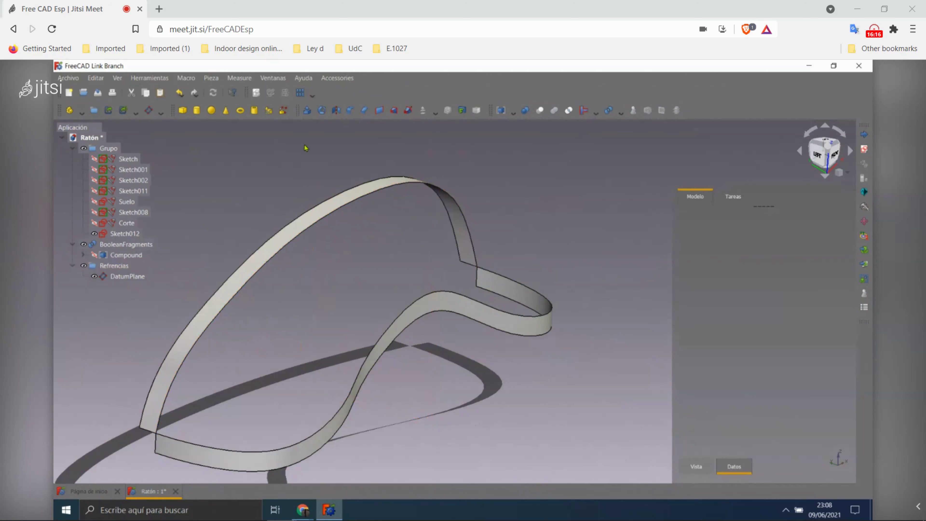
left_click(114, 265)
left_click(764, 246)
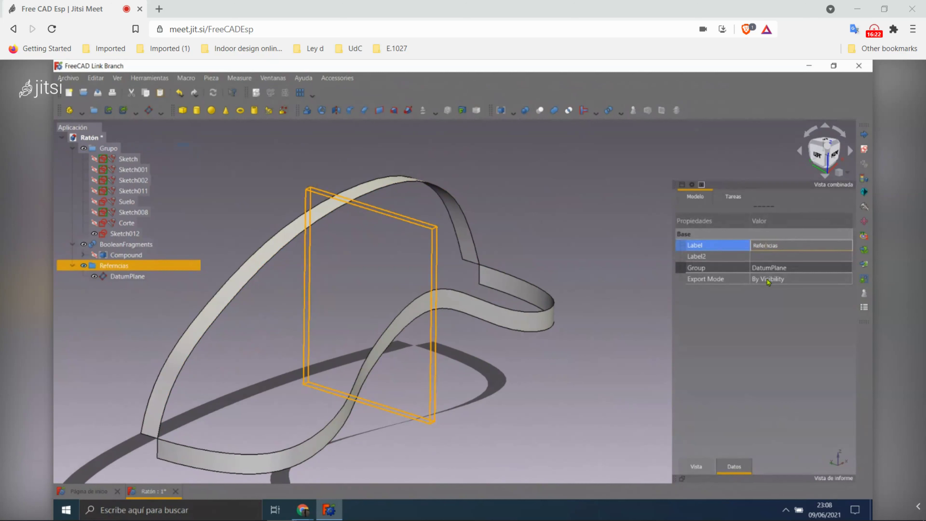
left_click(656, 221)
- Drag BooleanFragments into the Referencias group
scroll(620, 225, "down", 1)
scroll(620, 226, "down", 1)
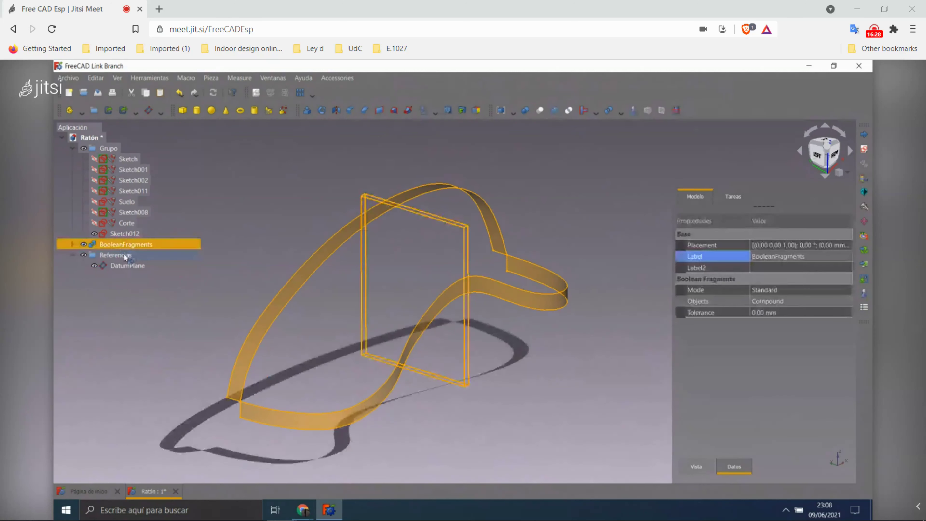
left_click_drag(124, 245, 115, 266)
left_click(275, 197)
scroll(275, 197, "down", 2)
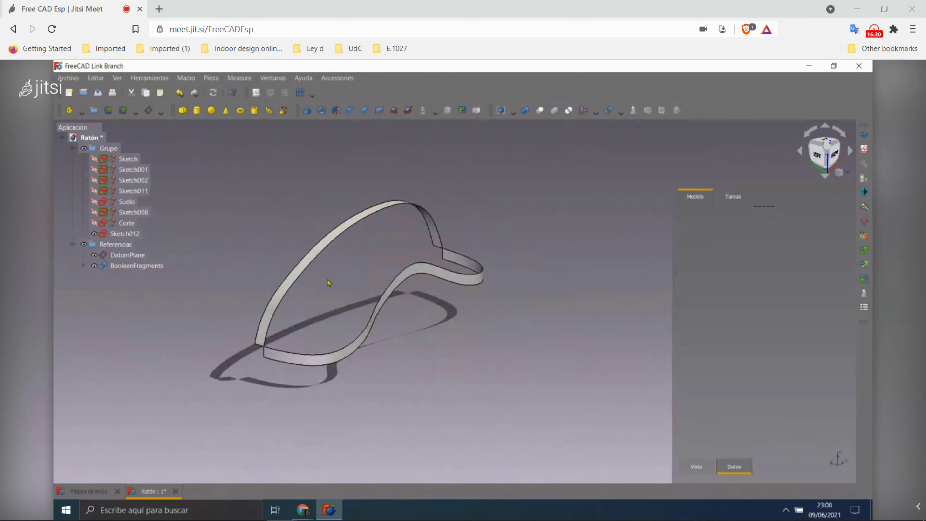
- Undo moving BooleanFragments into the group and inspect its Compound branch
middle_click_drag(325, 282, 328, 285)
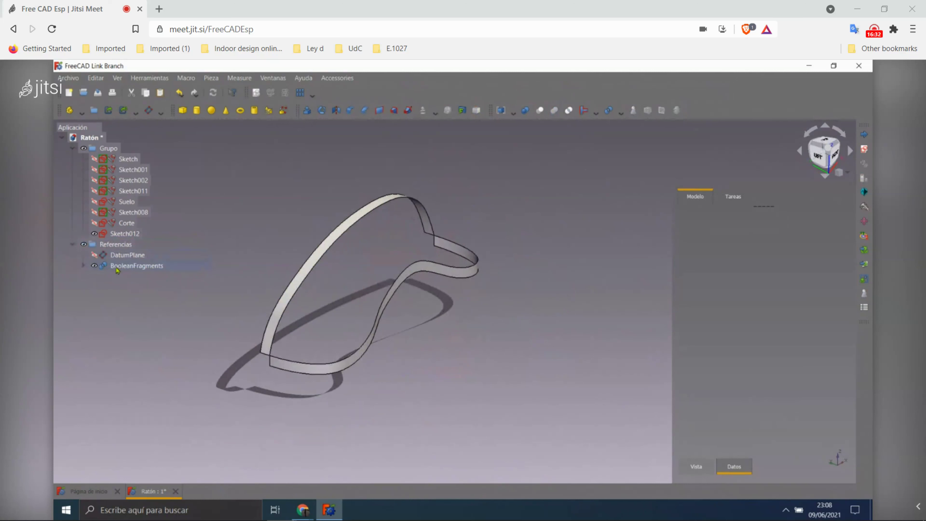
left_click(117, 270)
left_click(181, 93)
left_click(214, 69)
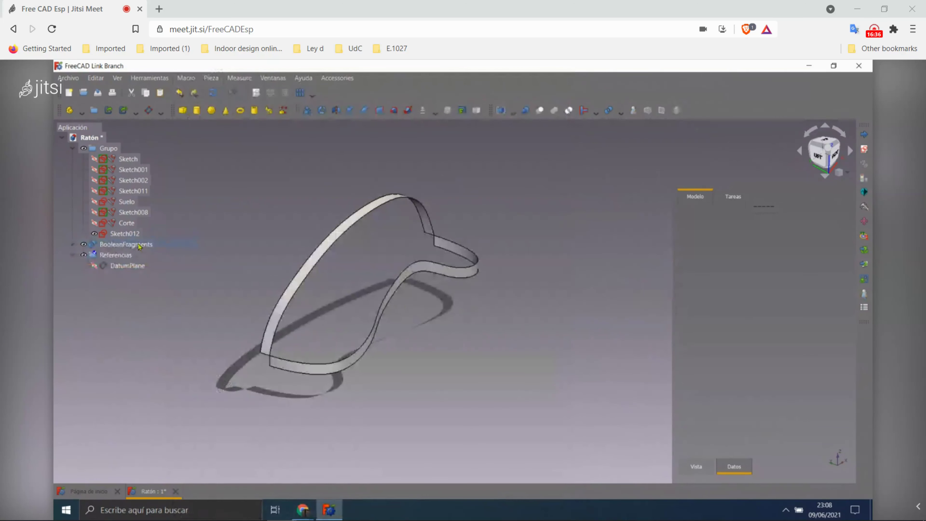
left_click(146, 247)
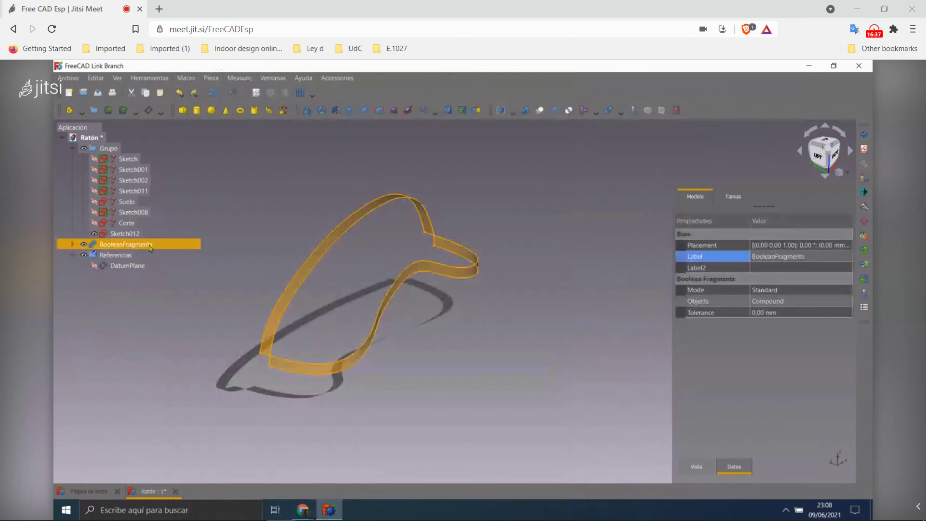
left_click(263, 197)
left_click(73, 244)
left_click(83, 255)
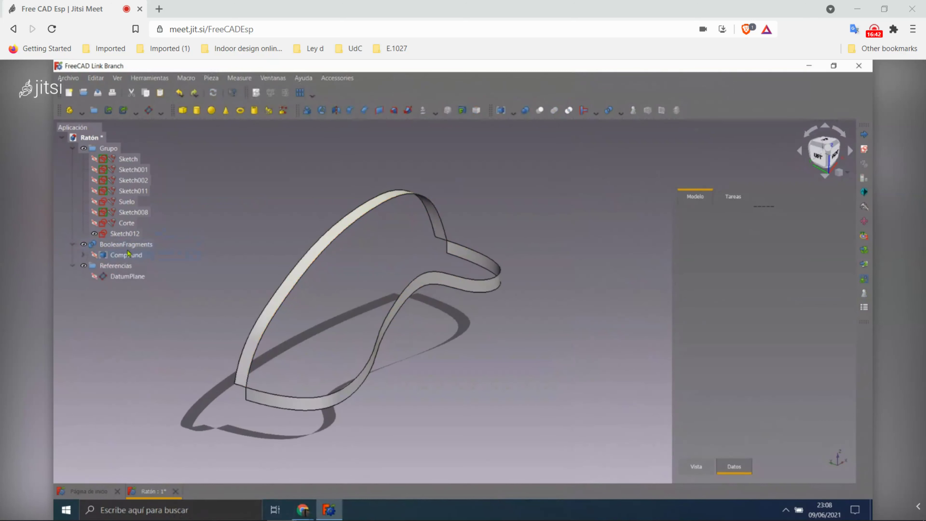
- Undo the group rename, stepping back to before the grouping
left_click(341, 220)
scroll(406, 237, "up", 2)
left_click(329, 182)
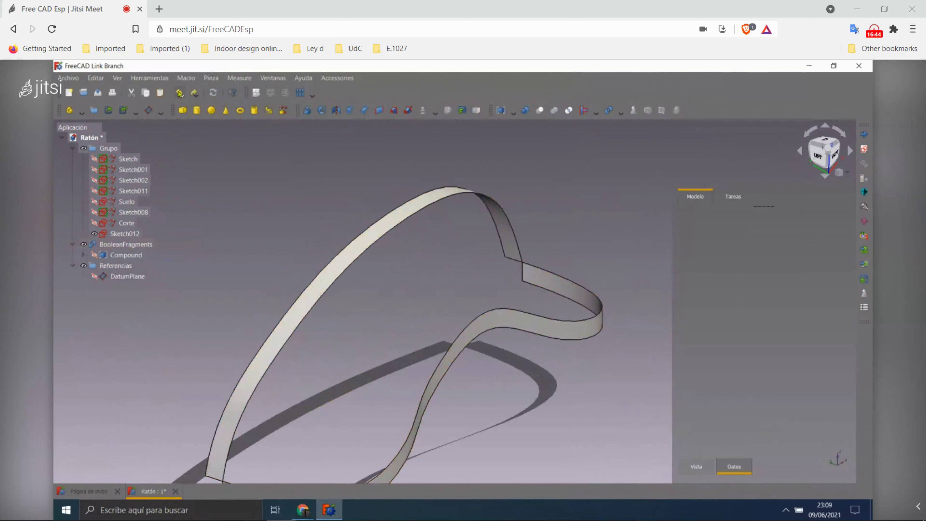
left_click(178, 93)
left_click(186, 66)
left_click(182, 93)
left_click(644, 194)
key("ctrl+z")
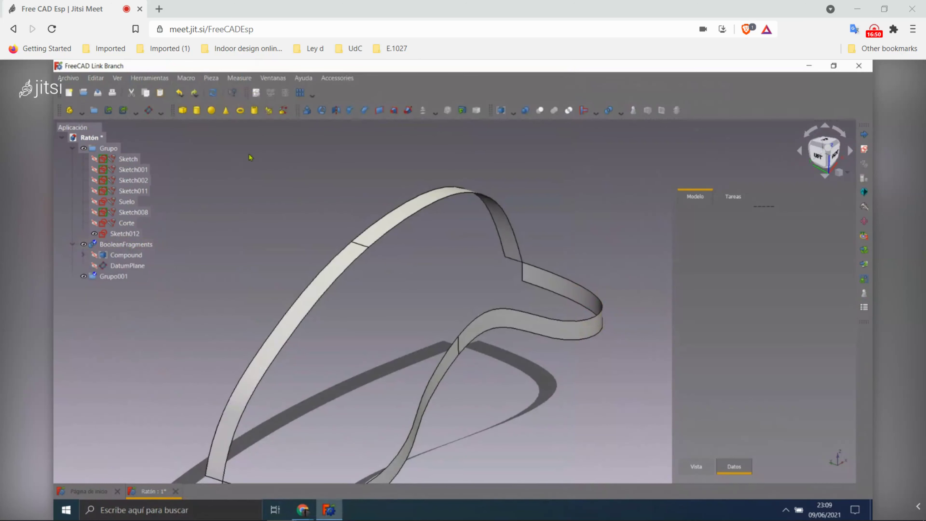
scroll(250, 157, "up", 2)
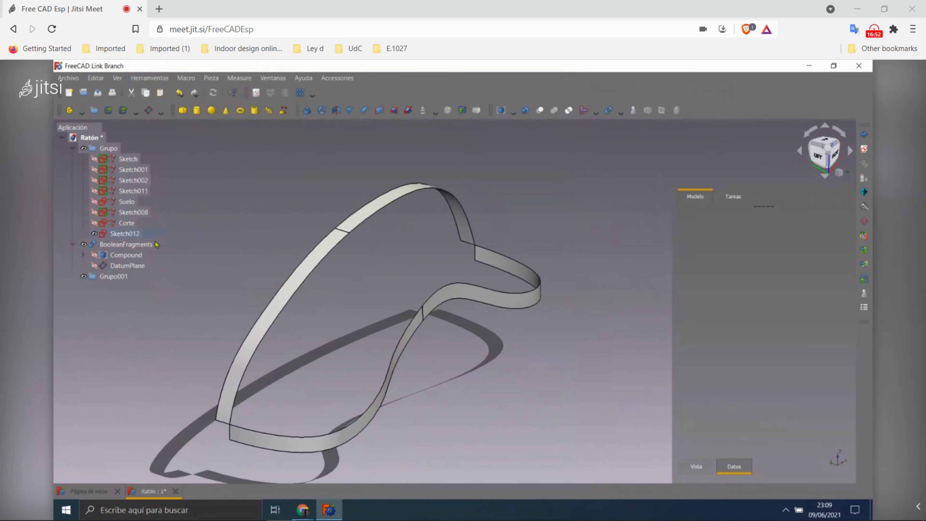
- Move BooleanFragments into Grupo001 and inspect its DatumPlane child
left_click_drag(157, 245, 114, 276)
left_click(210, 239)
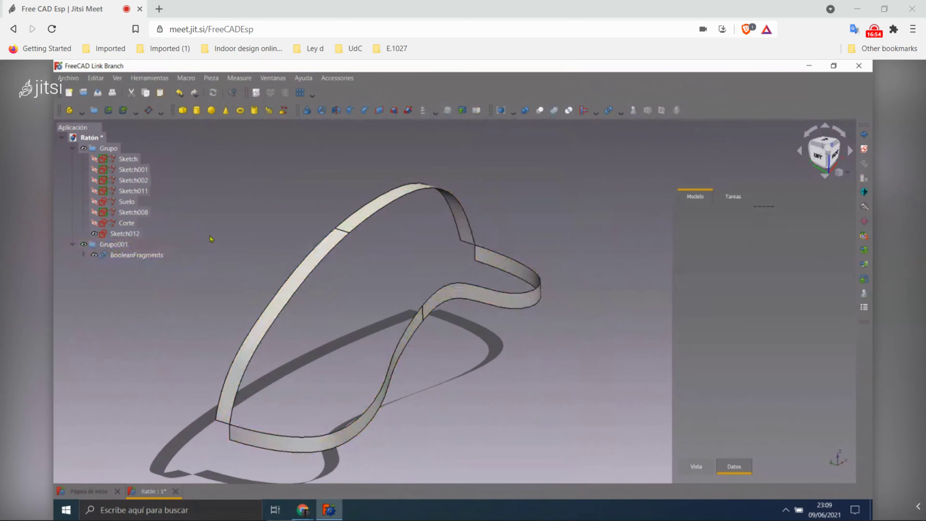
left_click(83, 255)
left_click(128, 277)
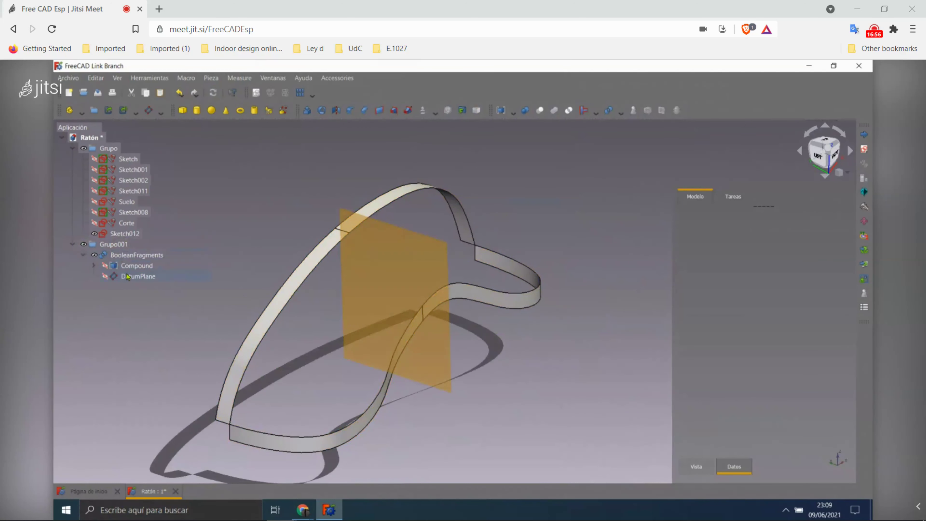
left_click(137, 276)
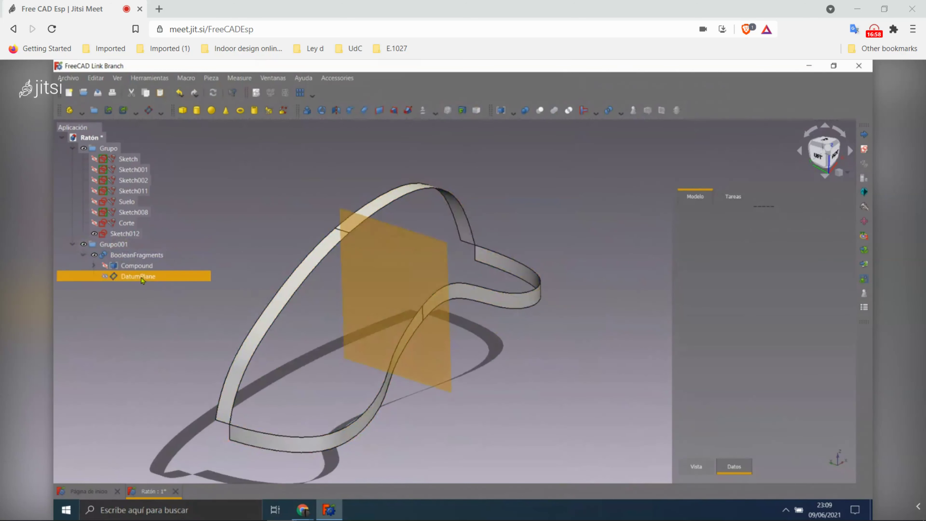
left_click(284, 189)
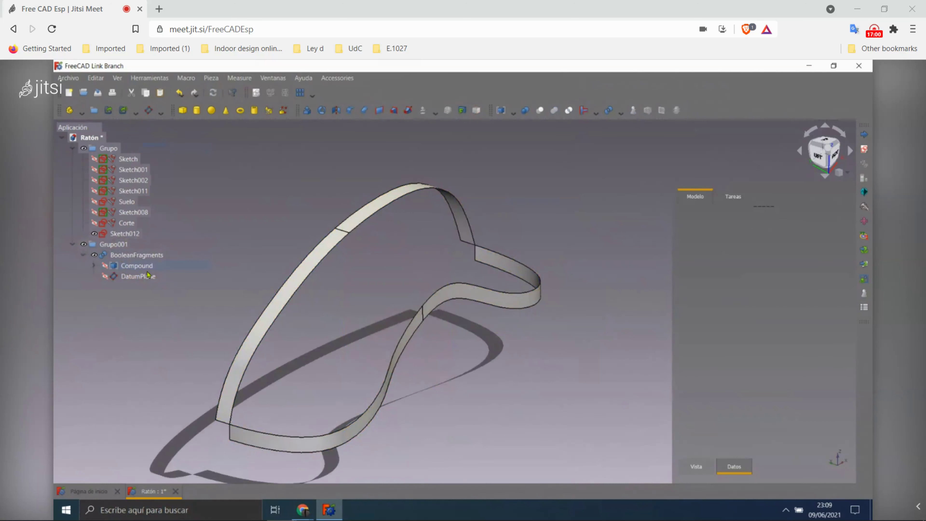
- Delete BooleanFragments and its Compound, then undo back to restore the Extrude strip
left_click(144, 255)
key("Delete")
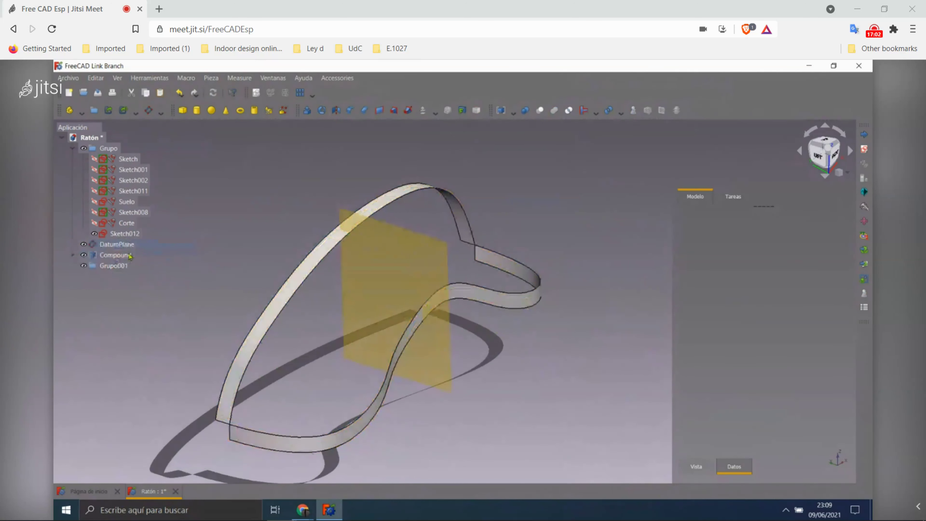
left_click(120, 255)
key("Delete")
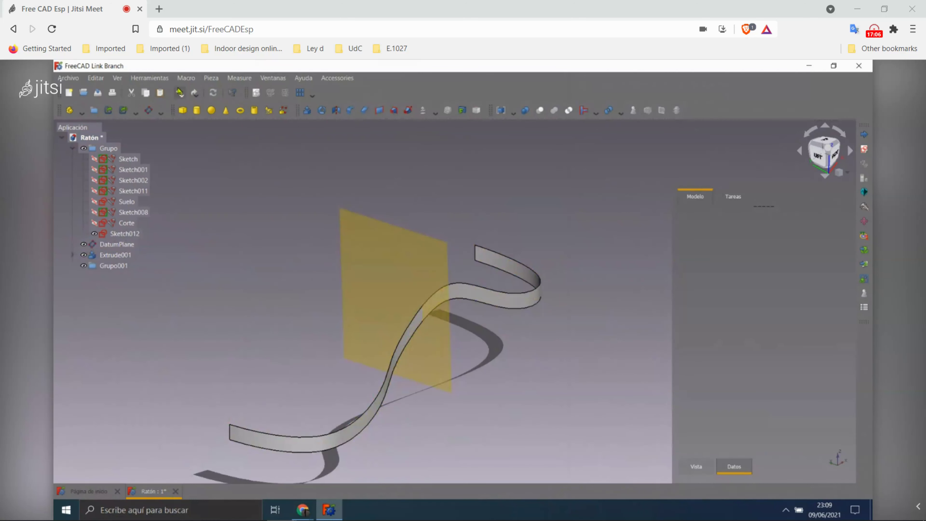
left_click(179, 92)
left_click(226, 62)
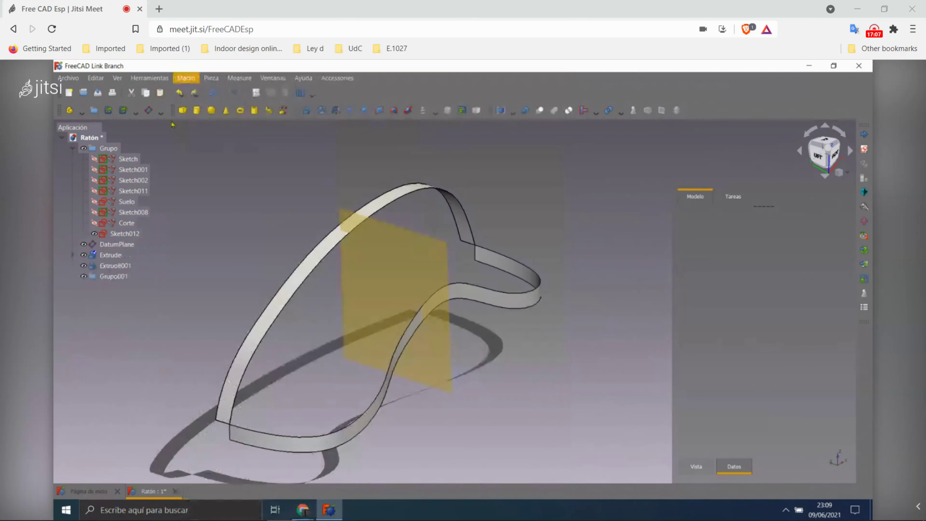
- Move the DatumPlane into Grupo001
left_click(131, 245)
scroll(284, 235, "up", 2)
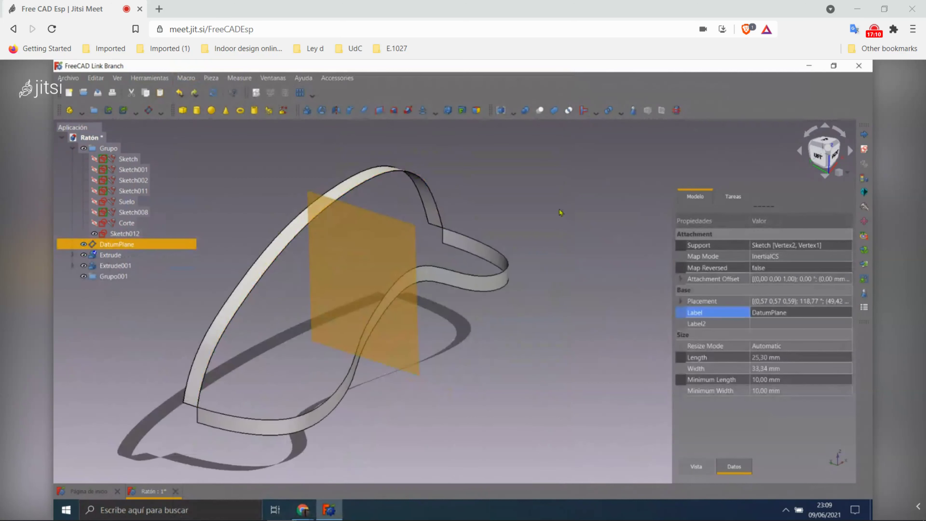
left_click(561, 212)
scroll(542, 208, "down", 2)
scroll(236, 227, "up", 2)
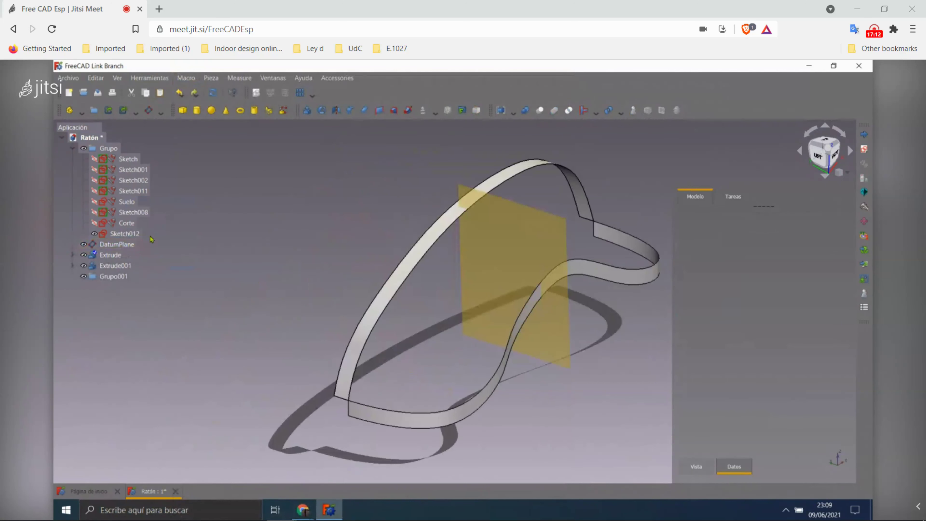
left_click_drag(121, 244, 116, 276)
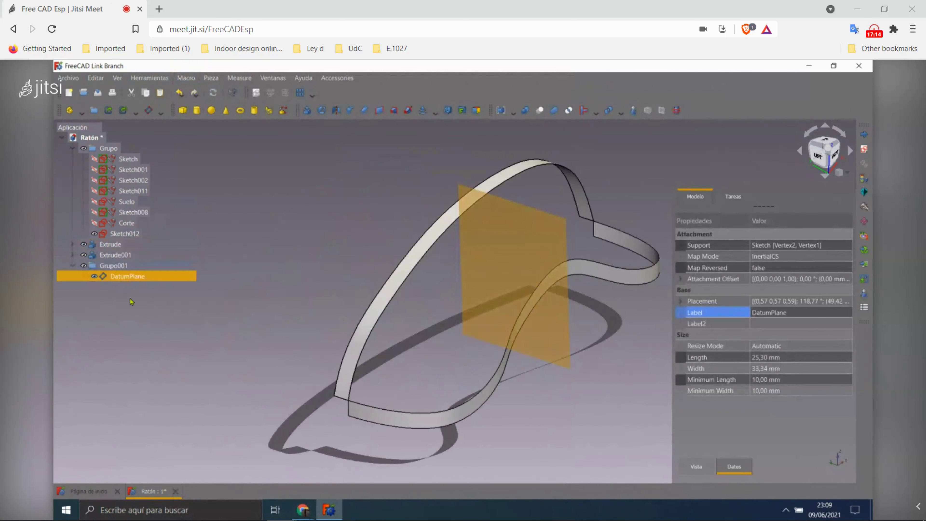
- Compound Extrude and Extrude001, then split the compound with the DatumPlane via Boolean Fragments
left_click(110, 244)
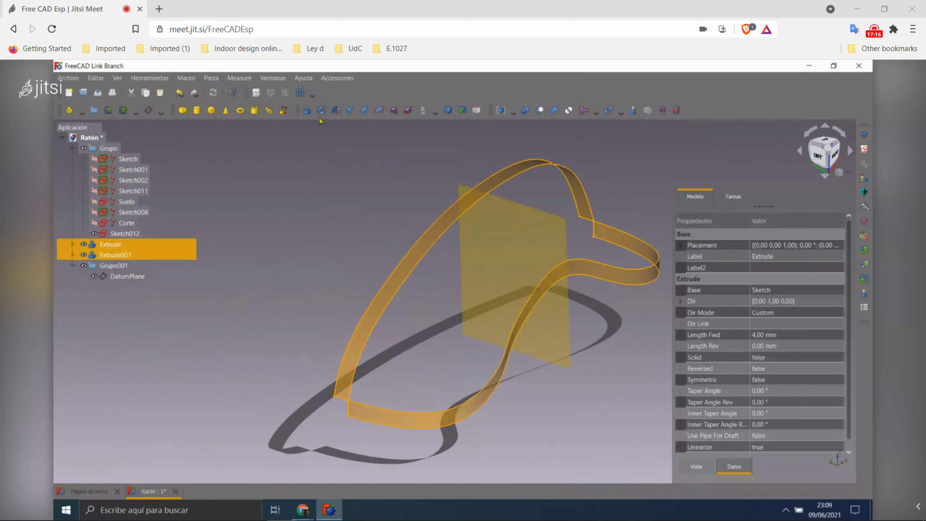
left_click(474, 111)
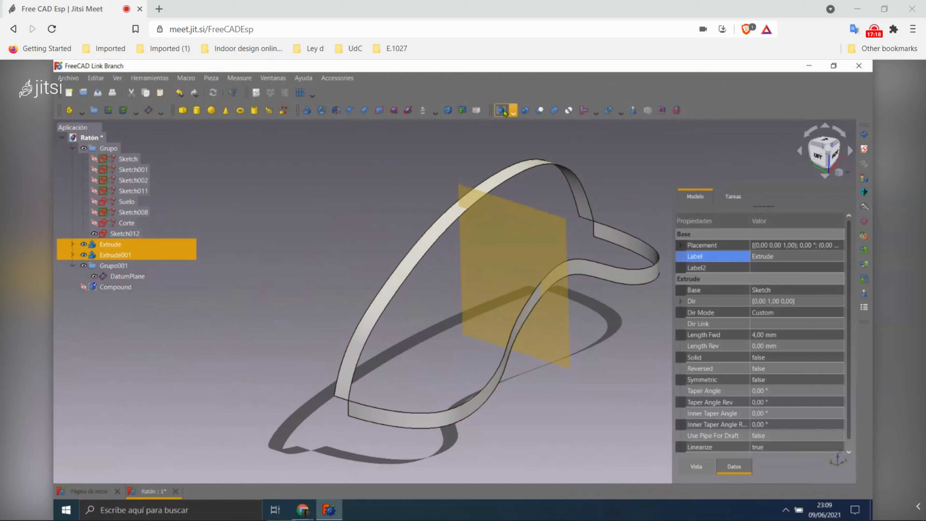
left_click_drag(130, 268, 129, 260)
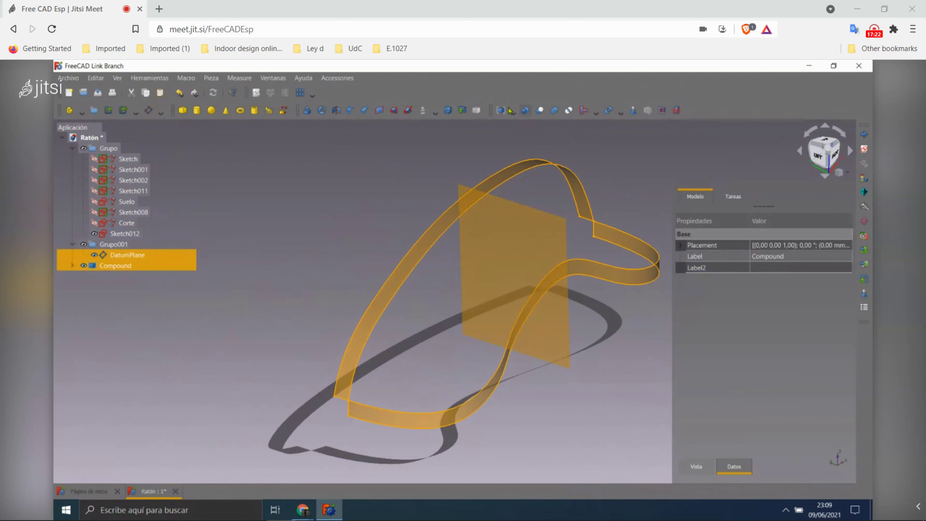
left_click(607, 111)
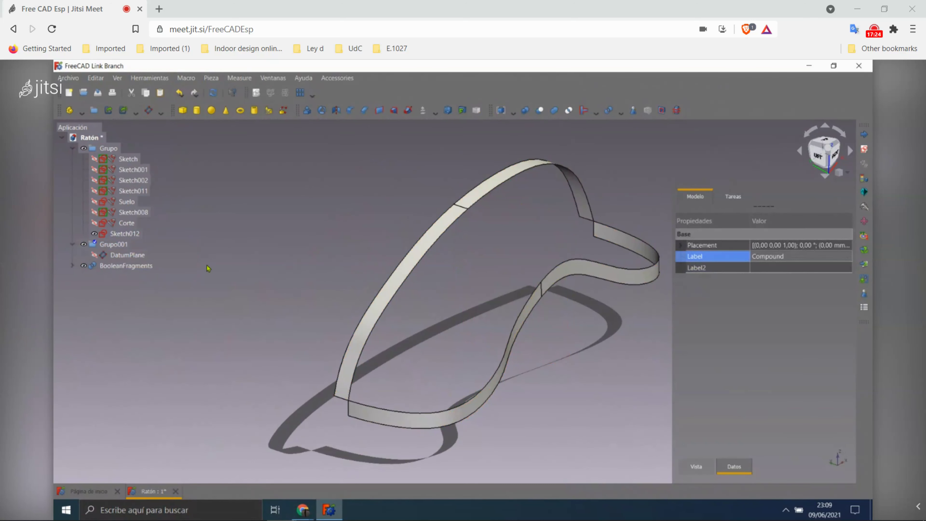
- Orbit and zoom to inspect the split strips, checking BooleanFragments and the DatumPlane
left_click(142, 265)
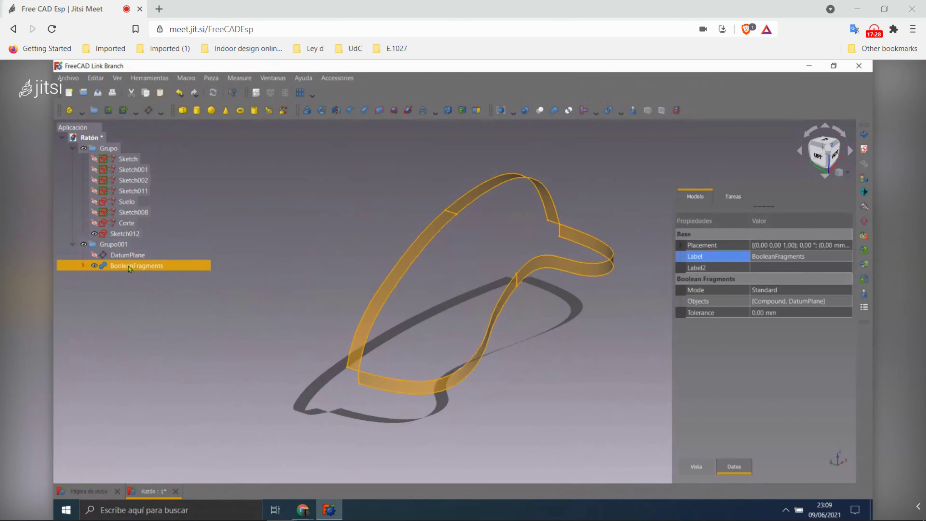
left_click(125, 283)
middle_click_drag(272, 317, 402, 269)
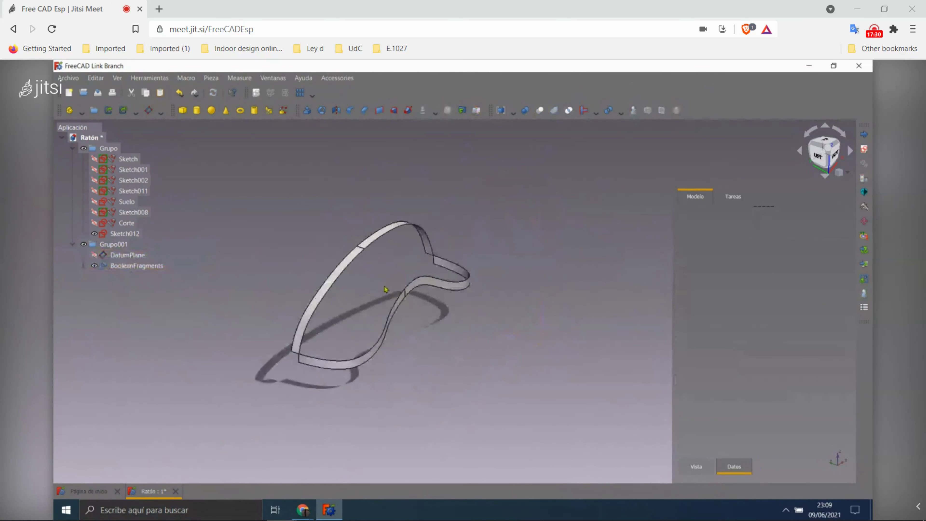
scroll(392, 270, "up", 3)
scroll(392, 269, "down", 2)
scroll(382, 288, "up", 2)
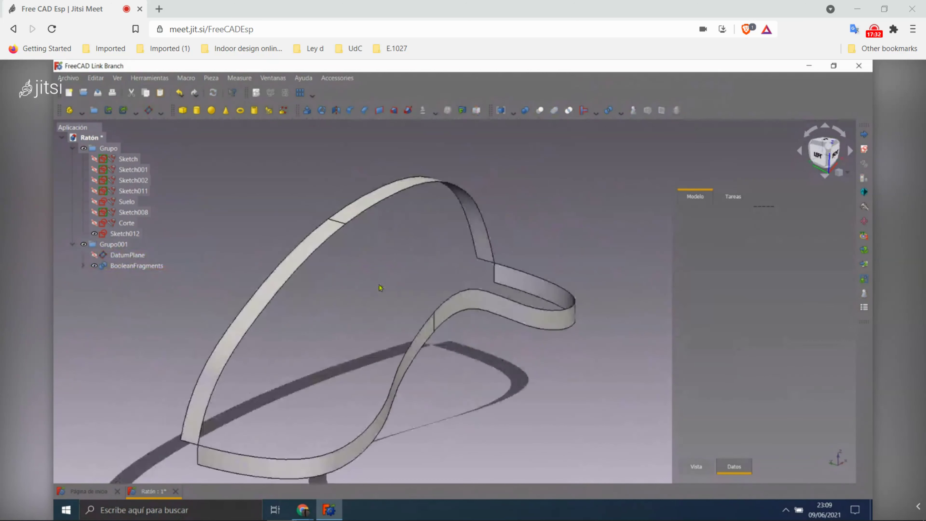
scroll(381, 288, "down", 2)
scroll(417, 295, "up", 1)
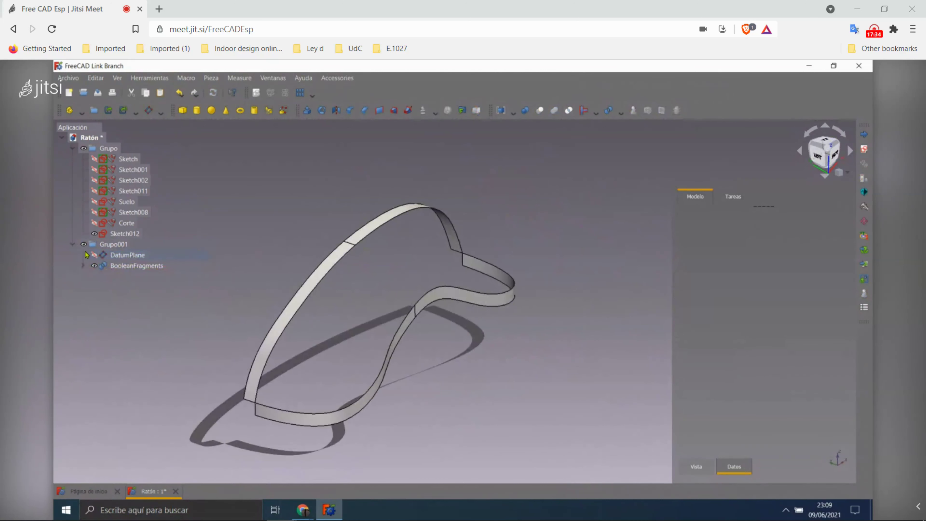
left_click(137, 266)
left_click(144, 296)
left_click(126, 254)
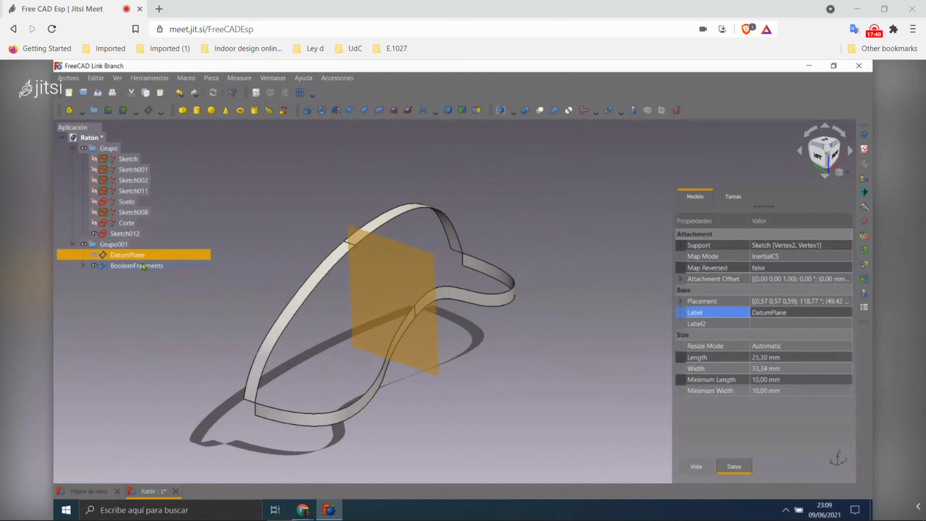
left_click(142, 295)
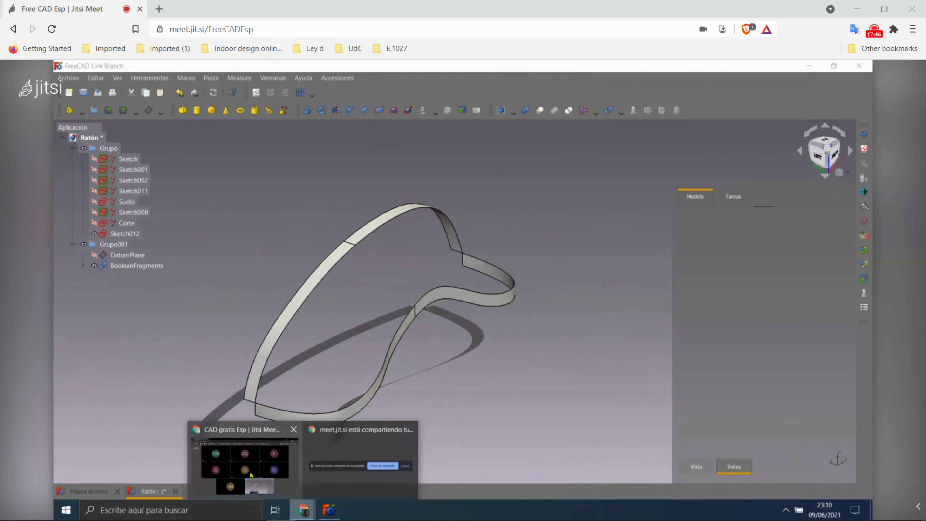
- Hide the DatumPlane inside Grupo001 with Space
mouse_move(304, 510)
left_click(274, 454)
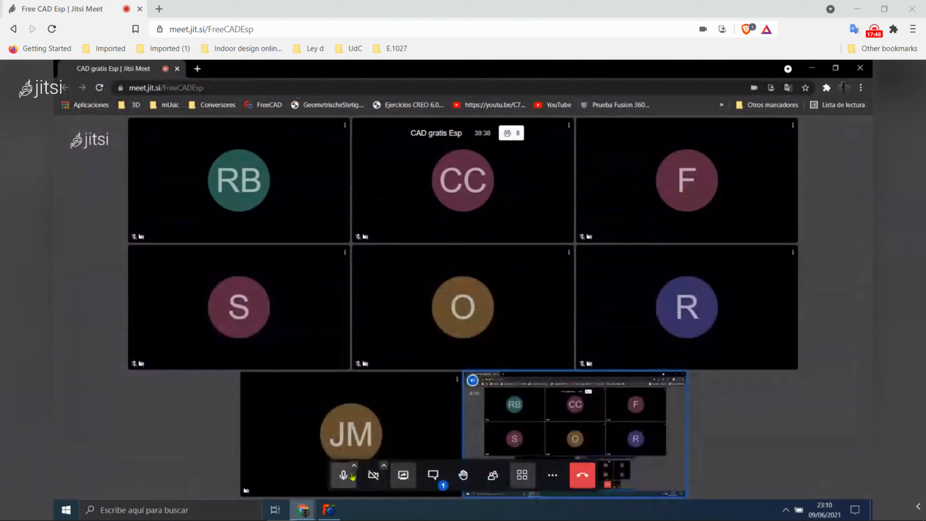
left_click(328, 509)
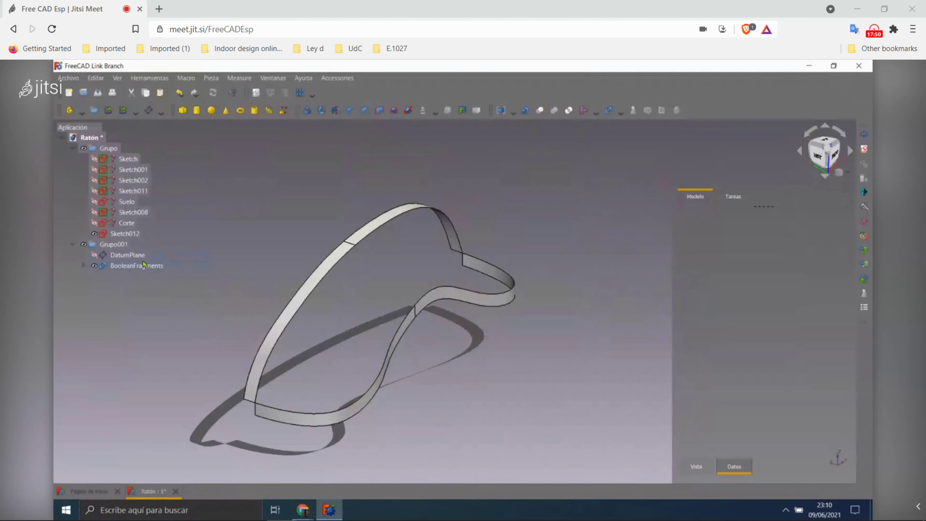
left_click(143, 265)
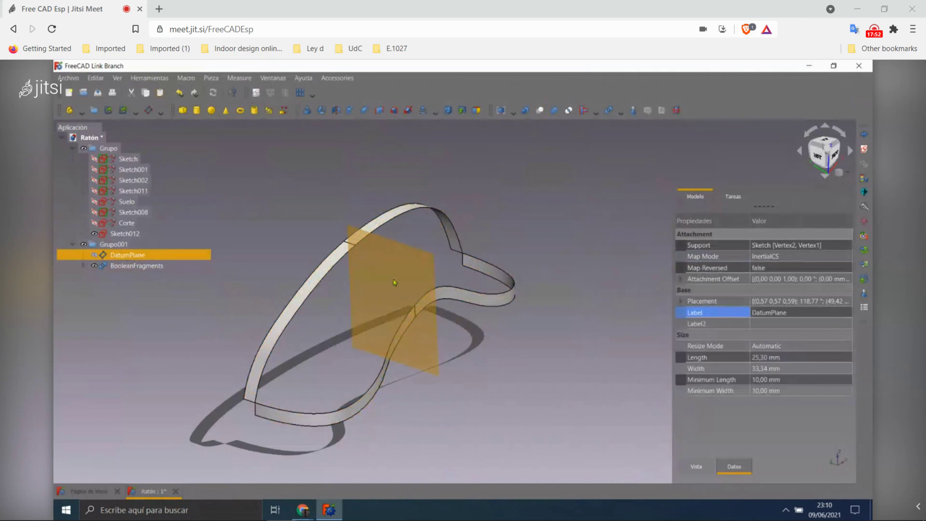
scroll(394, 282, "up", 3)
key("space")
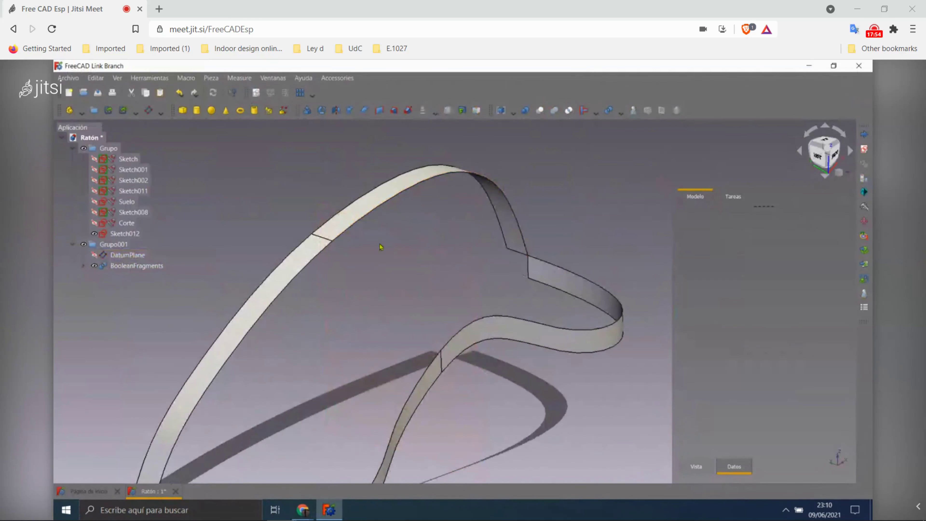
scroll(381, 246, "down", 2)
scroll(350, 239, "down", 3)
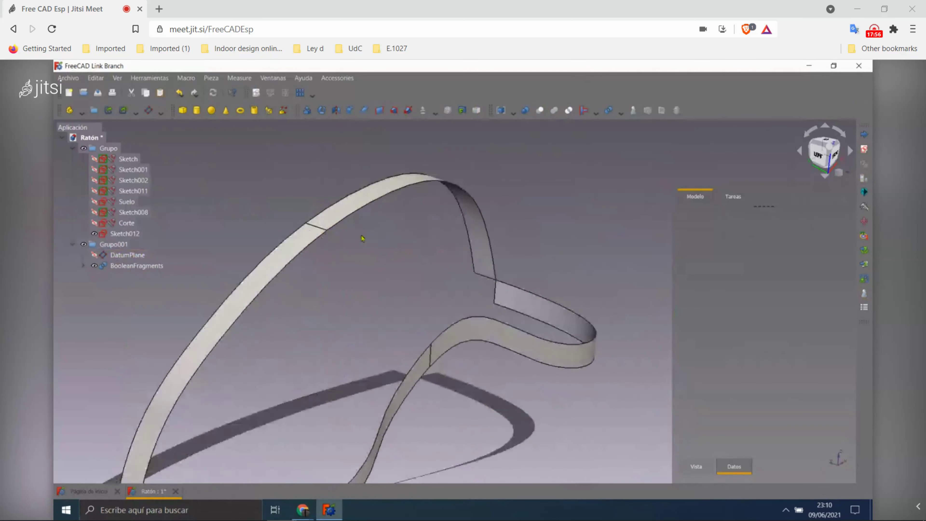
- Relabel Grupo001 as Referencias in the property panel
left_click(151, 245)
left_click(781, 245)
key("BackSpace")
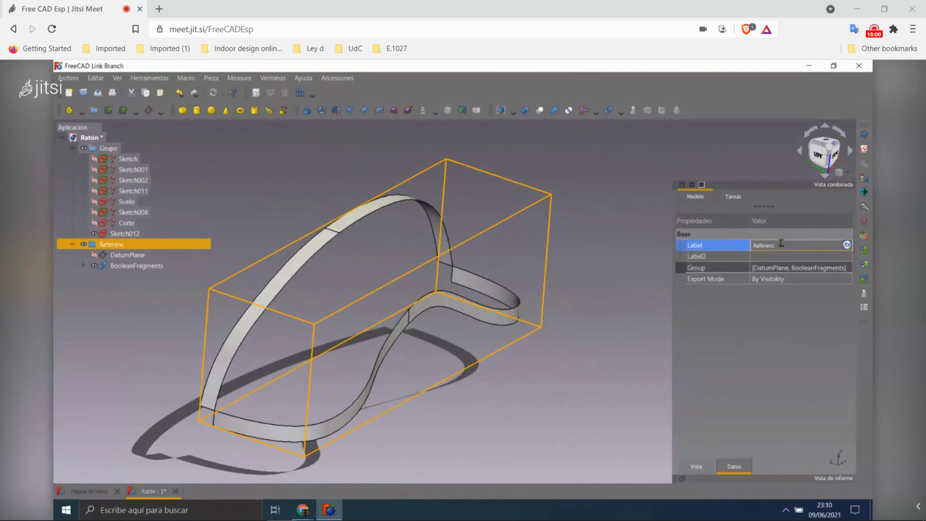
left_click(585, 214)
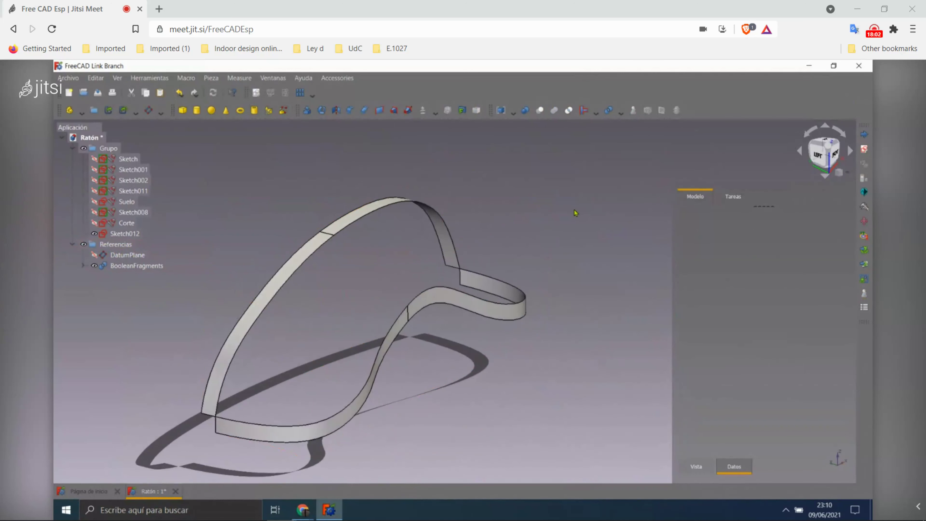
middle_click_drag(585, 213, 359, 273)
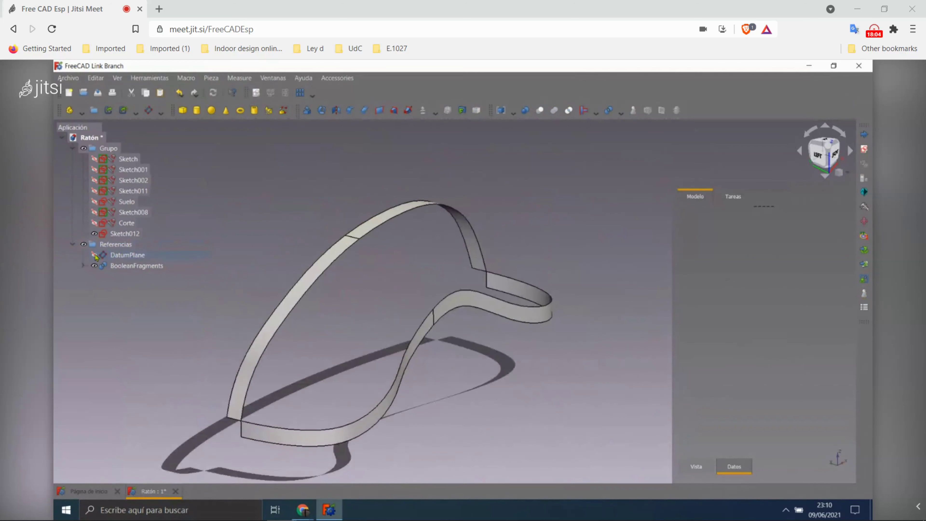
- Open, close and delete the empty Sketch012 from the tree
left_click(116, 255)
left_click(124, 234)
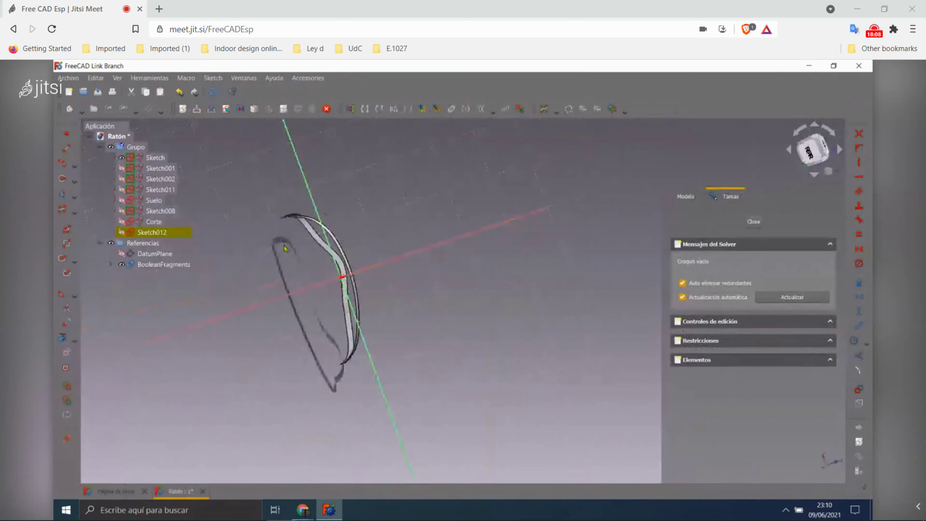
middle_click_drag(371, 225, 456, 234)
left_click(753, 221)
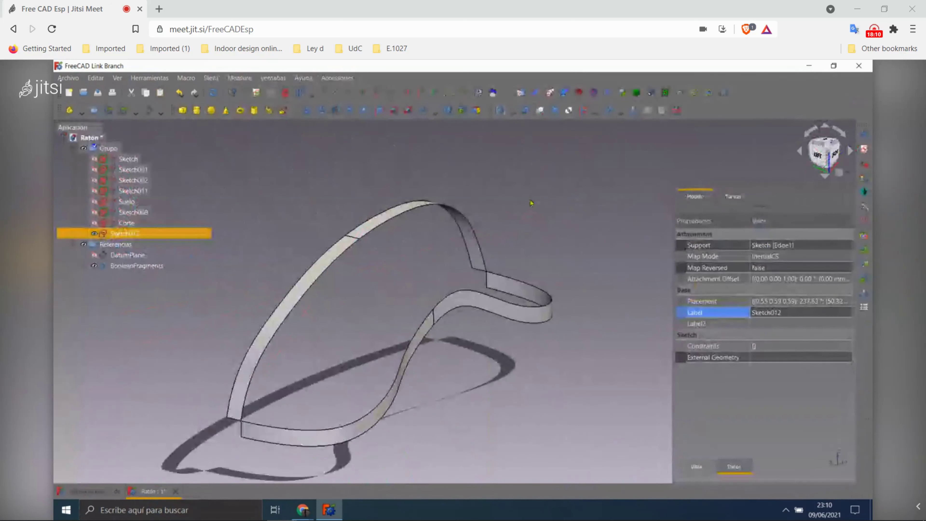
key("Delete")
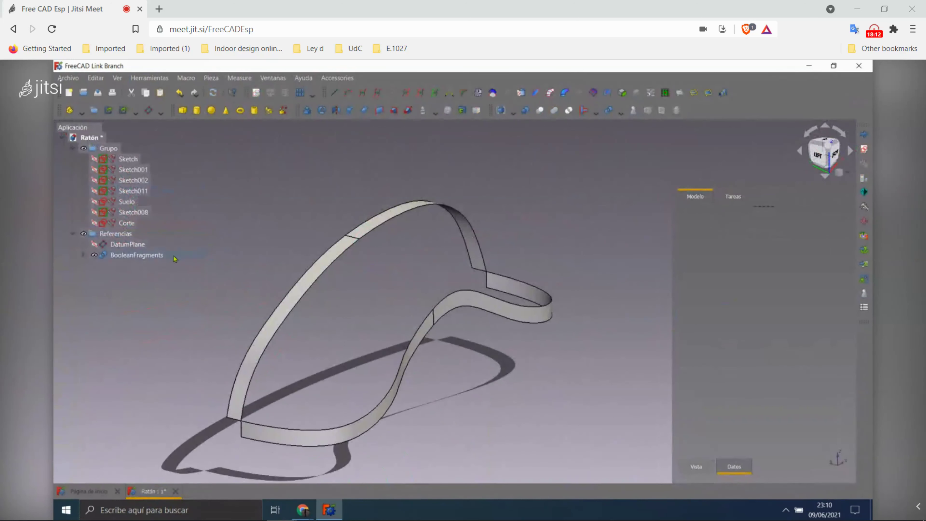
left_click(118, 245)
- Create a FlatFace sketch on the DatumPlane referencing the arch strip's top edge as external geometry
left_click(866, 148)
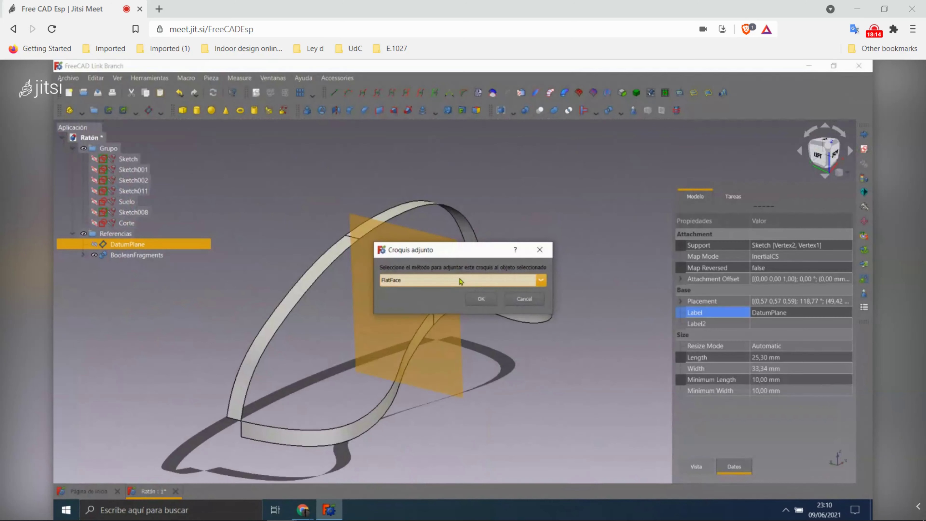
left_click(481, 298)
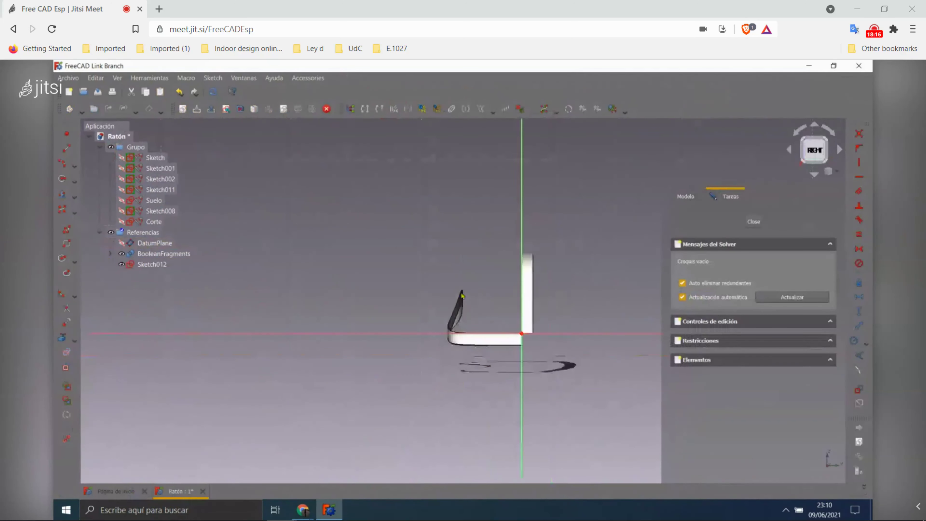
scroll(527, 266, "up", 5)
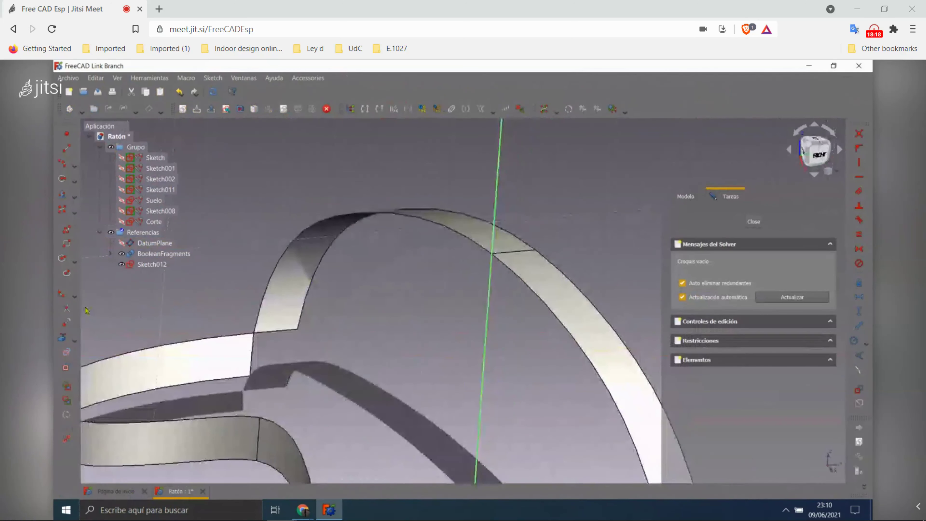
left_click(75, 340)
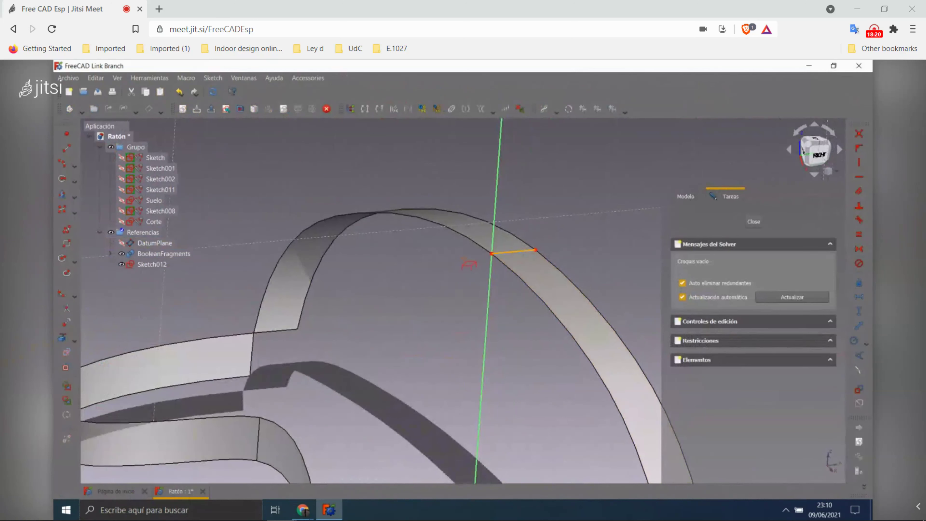
scroll(469, 264, "down", 5)
key("3")
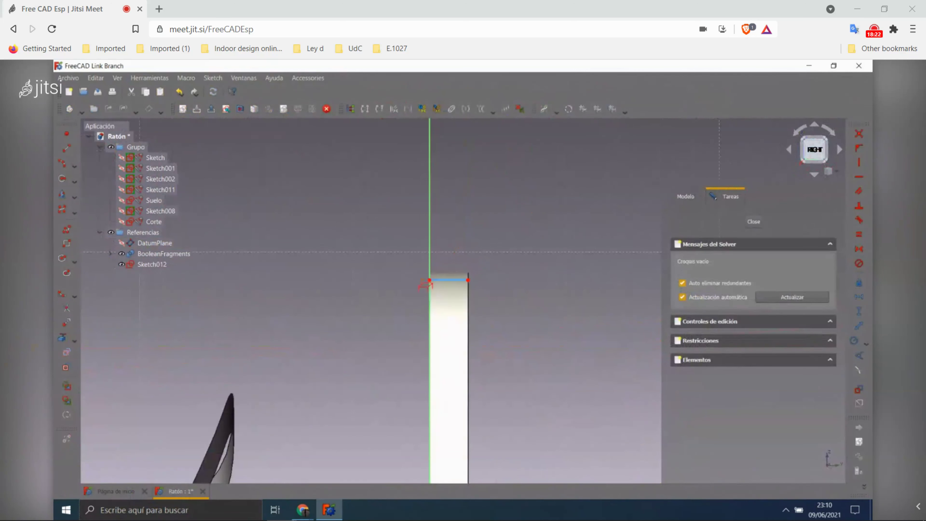
middle_click_drag(448, 292, 442, 334)
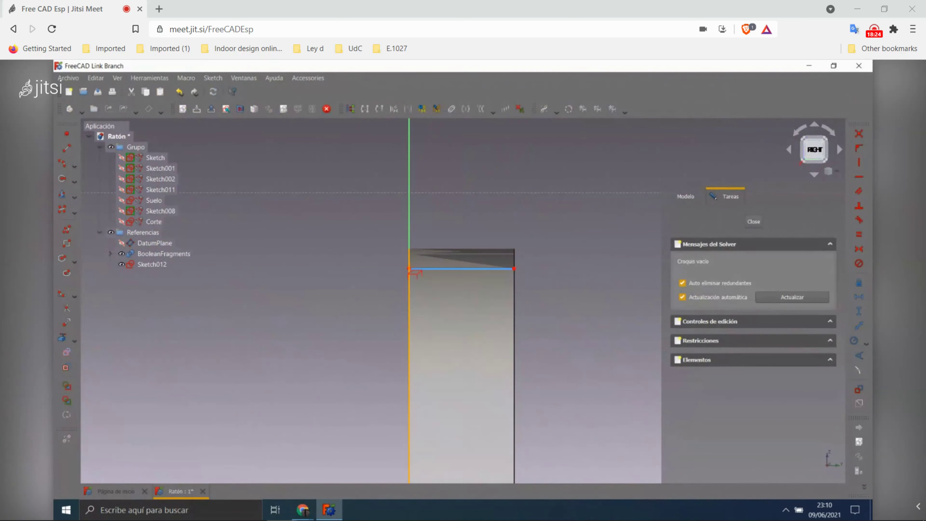
scroll(443, 334, "down", 3)
scroll(371, 350, "up", 4)
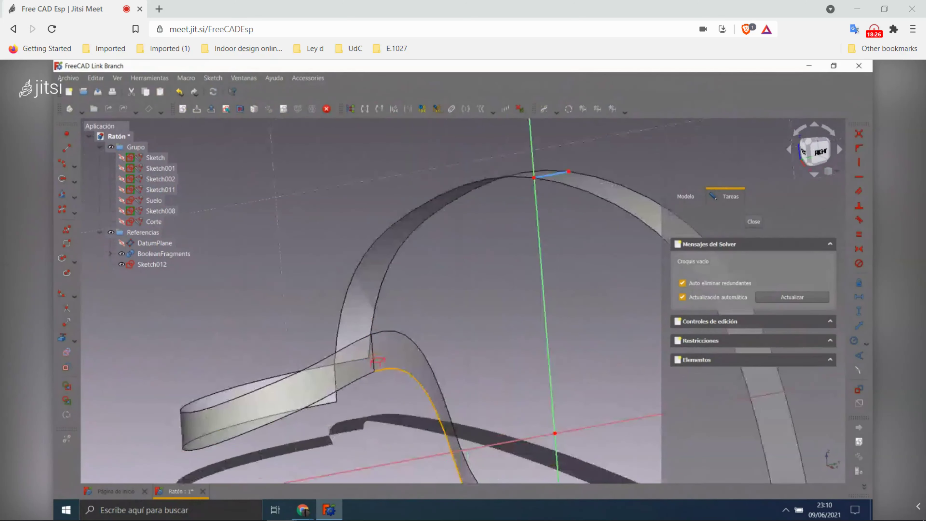
scroll(339, 266, "down", 3)
scroll(369, 317, "up", 5)
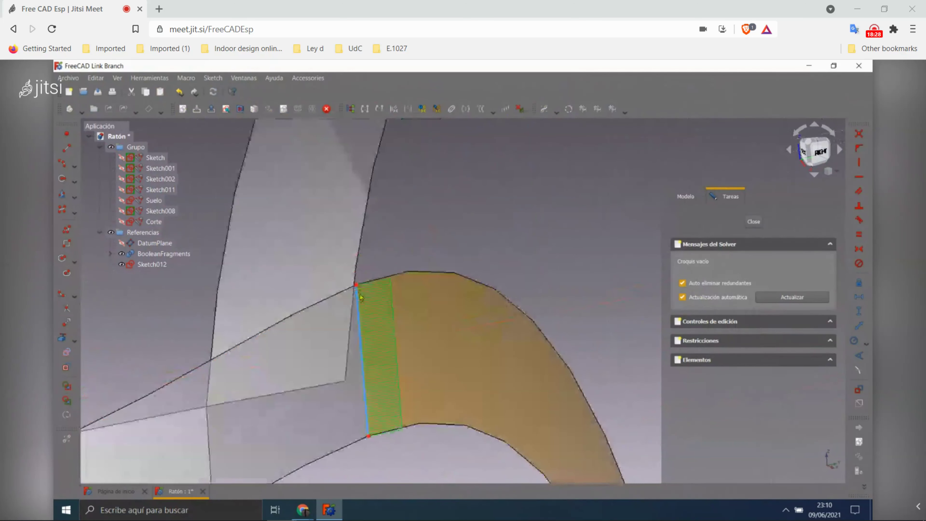
scroll(369, 319, "up", 1)
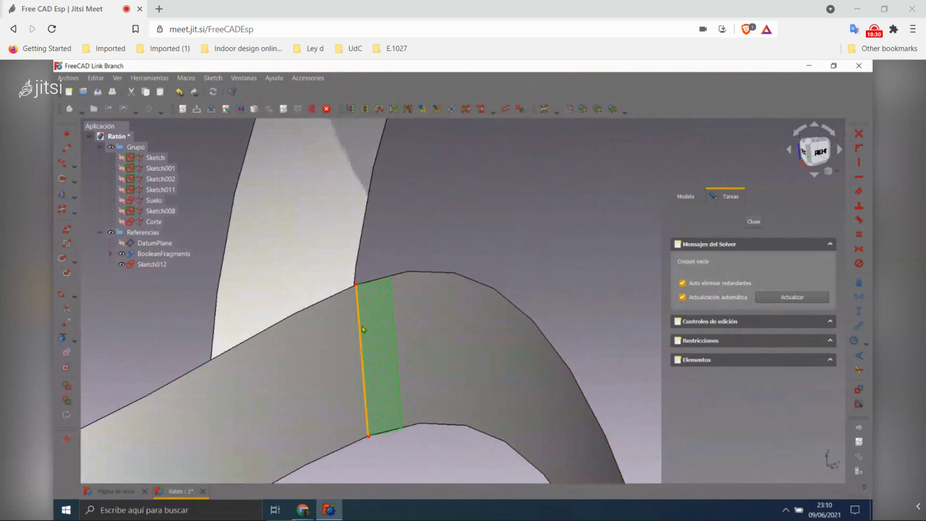
left_click(379, 316)
- Draw a straight line down the front strip's edge between its two vertices
left_click(64, 165)
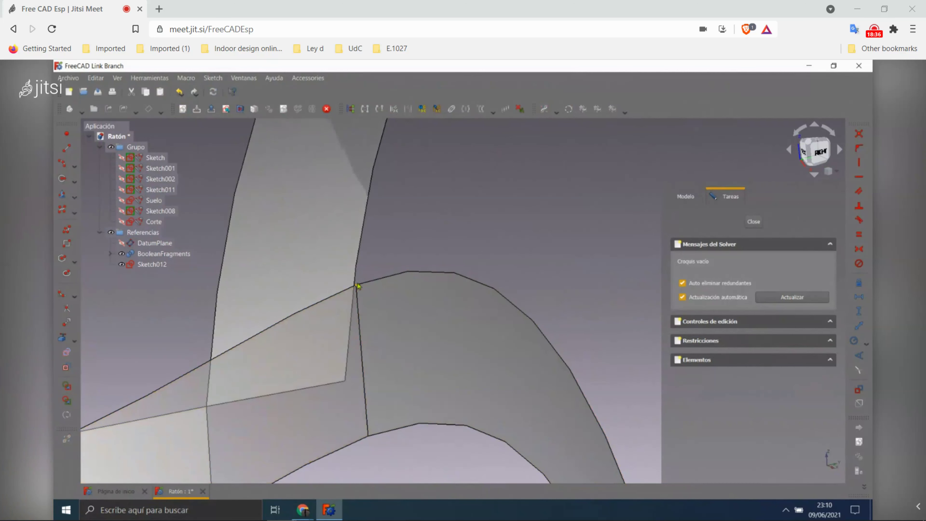
scroll(356, 287, "down", 3)
mouse_move(439, 213)
middle_mouse_down()
mouse_move(354, 279)
mouse_move(314, 234)
middle_mouse_up()
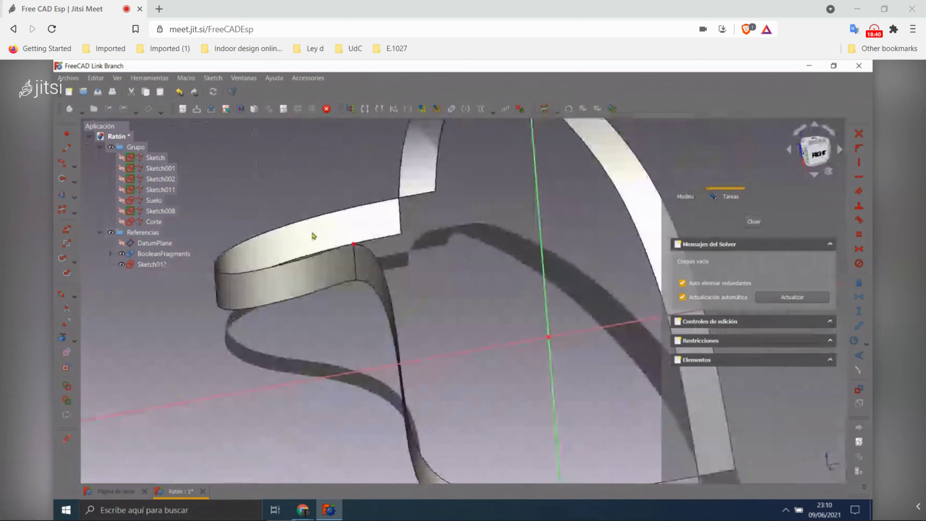
scroll(352, 243, "up", 3)
key("3")
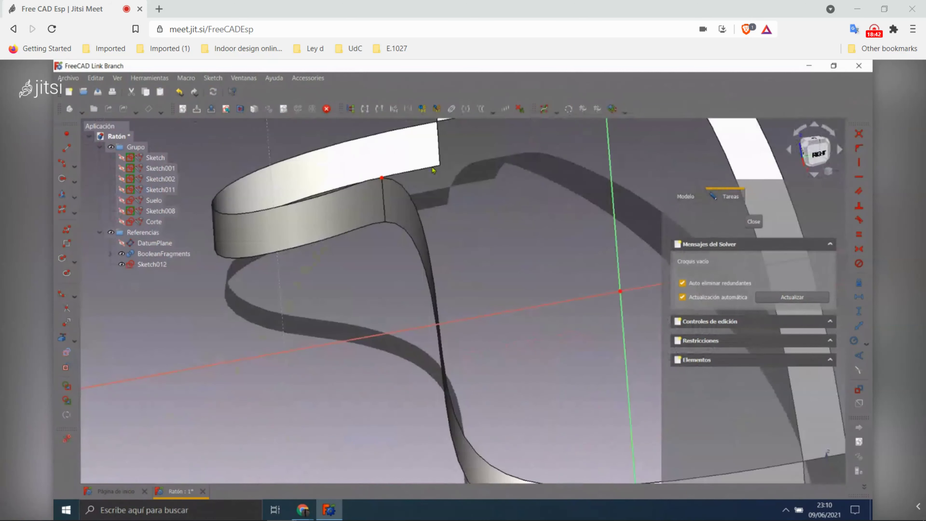
scroll(345, 258, "down", 3)
scroll(324, 221, "down", 2)
scroll(325, 221, "up", 3)
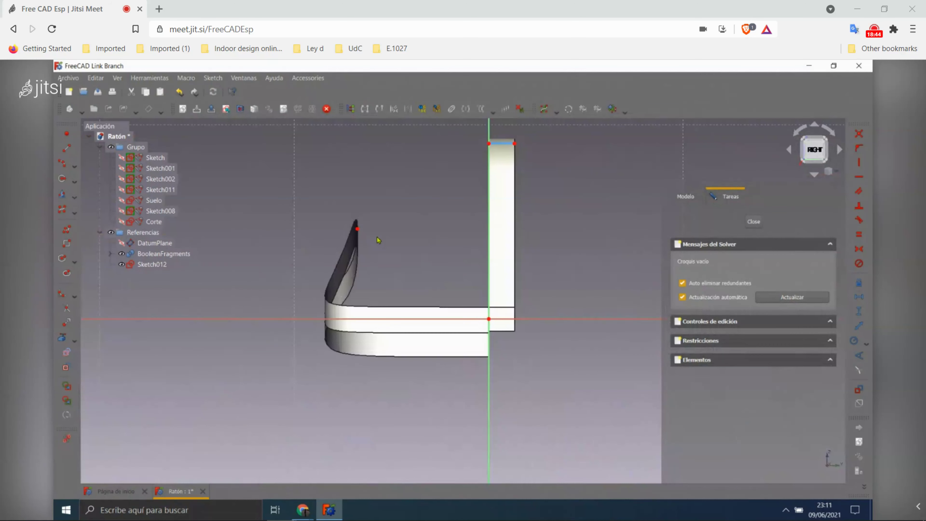
scroll(328, 219, "up", 3)
left_click(69, 149)
left_click(332, 220)
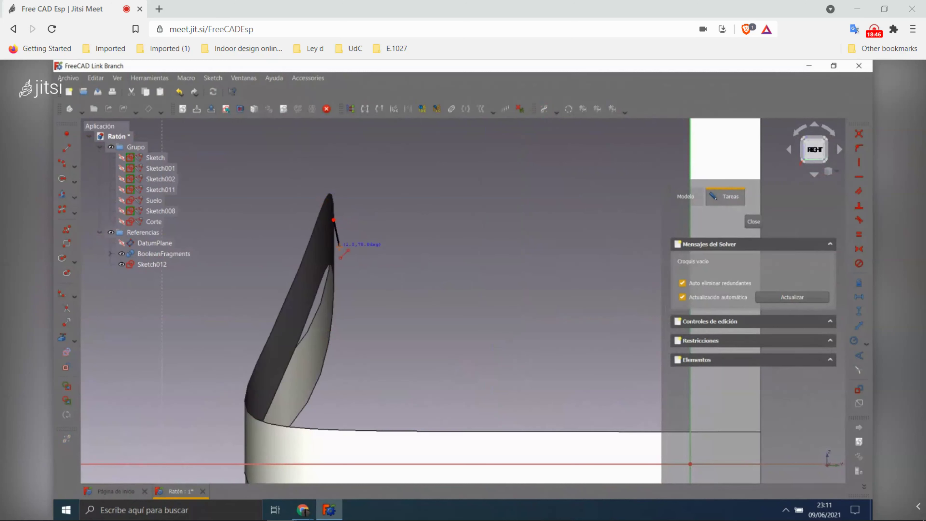
left_click(334, 266)
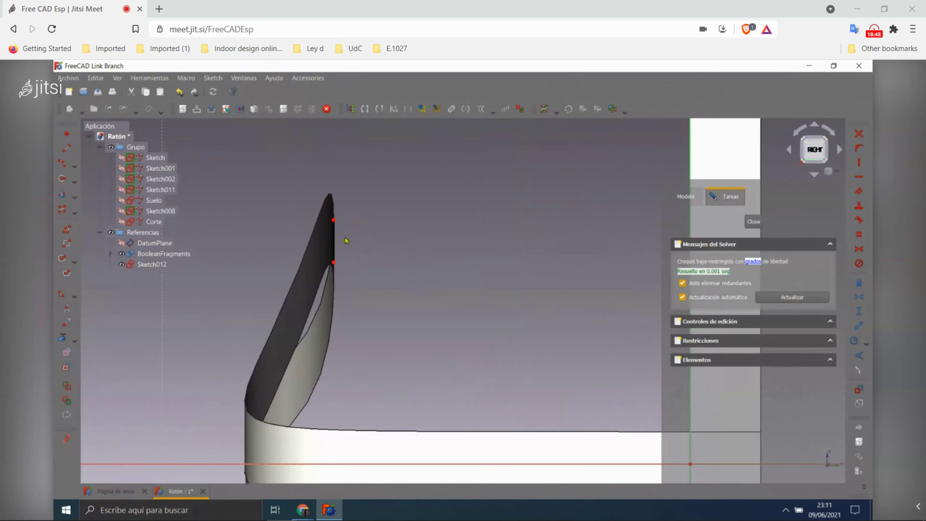
scroll(328, 256, "down", 2)
scroll(328, 252, "down", 2)
scroll(325, 245, "up", 2)
scroll(308, 233, "up", 3)
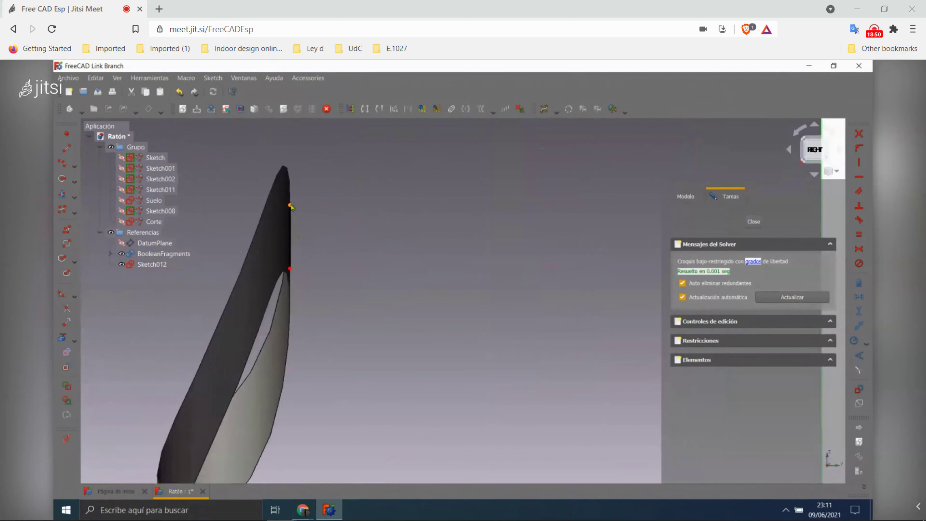
scroll(296, 199, "up", 1)
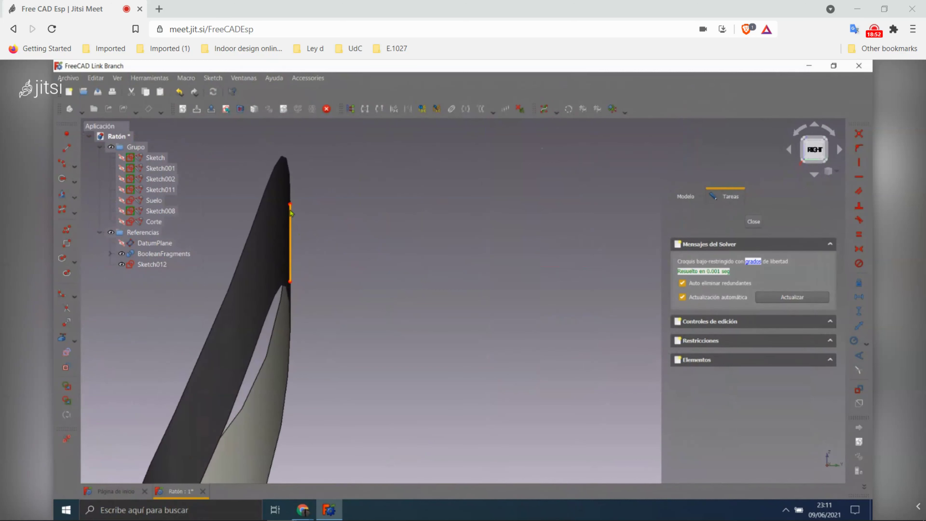
left_click(296, 268)
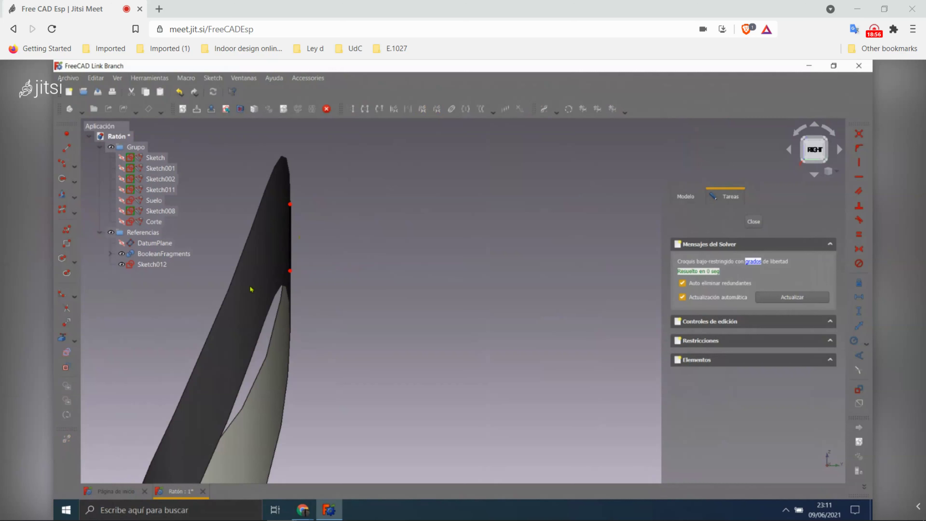
- Orbit and zoom around the new line, then return to the right view
scroll(277, 292, "down", 2)
scroll(259, 313, "down", 3)
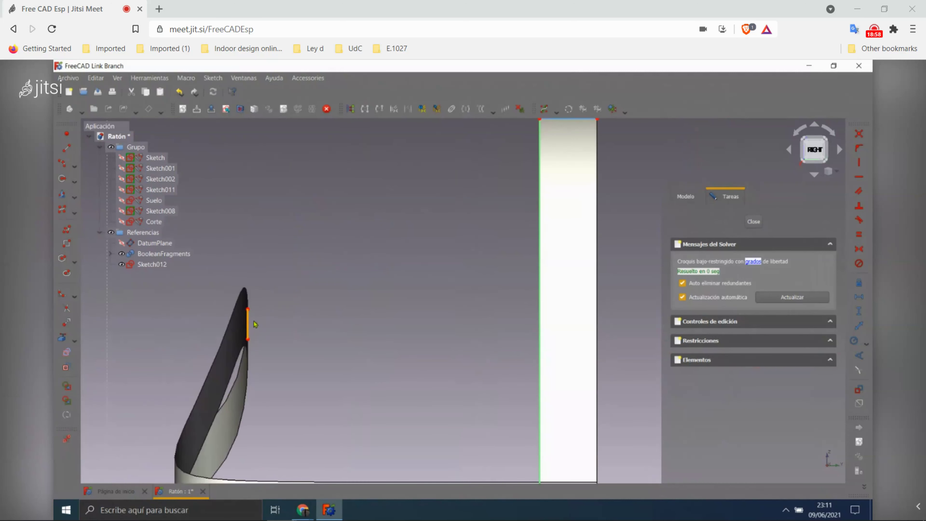
scroll(254, 324, "down", 2)
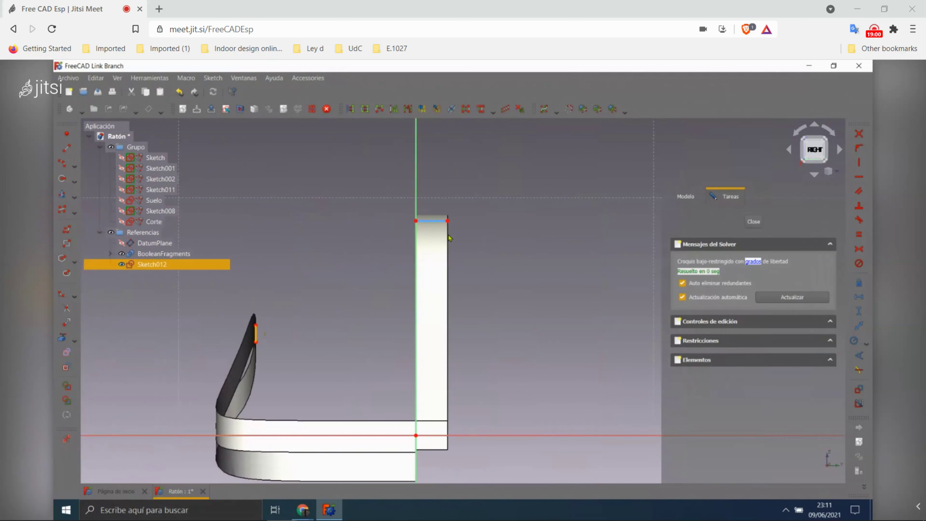
scroll(511, 197, "up", 3)
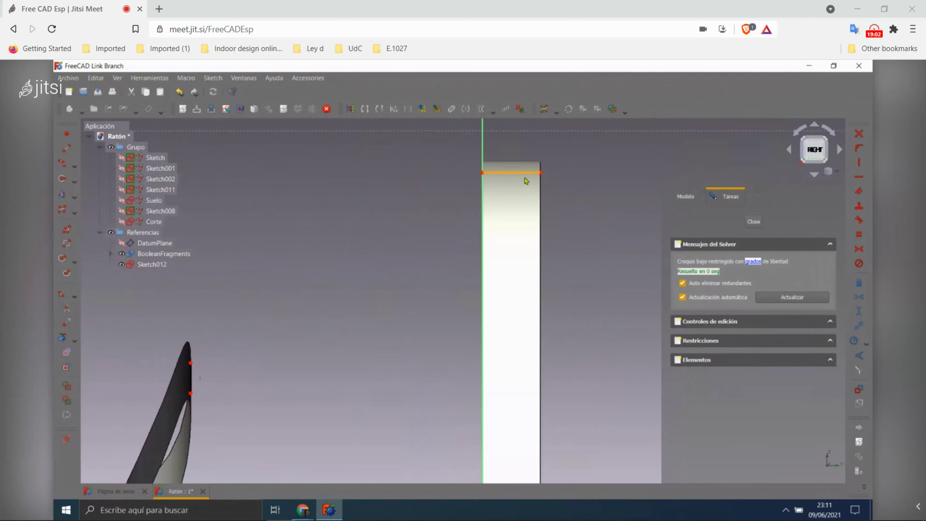
scroll(474, 190, "down", 3)
scroll(433, 201, "up", 4)
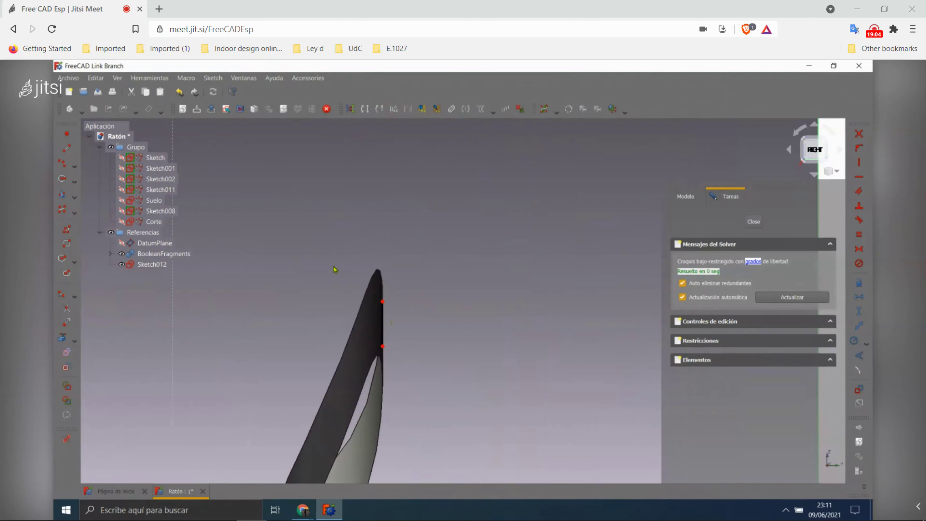
scroll(383, 302, "down", 1)
middle_click_drag(349, 285, 361, 322)
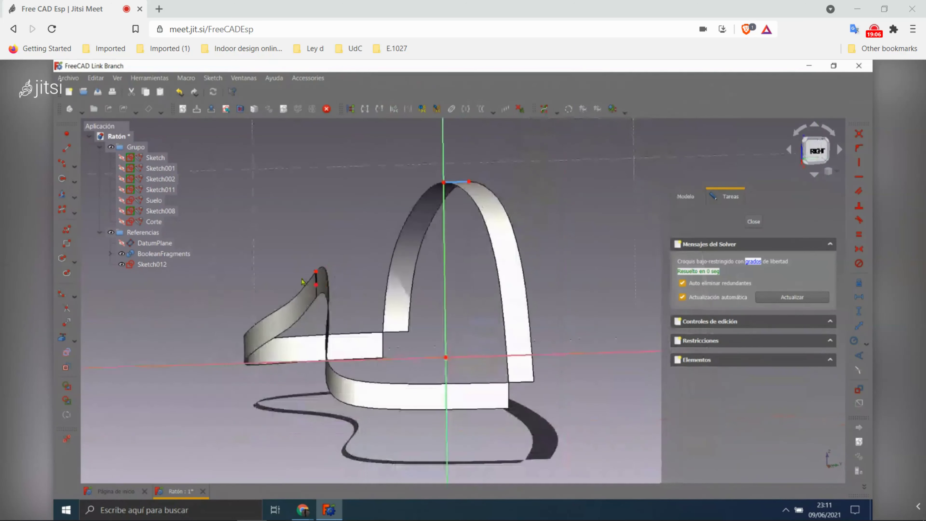
scroll(321, 277, "up", 5)
scroll(266, 270, "down", 5)
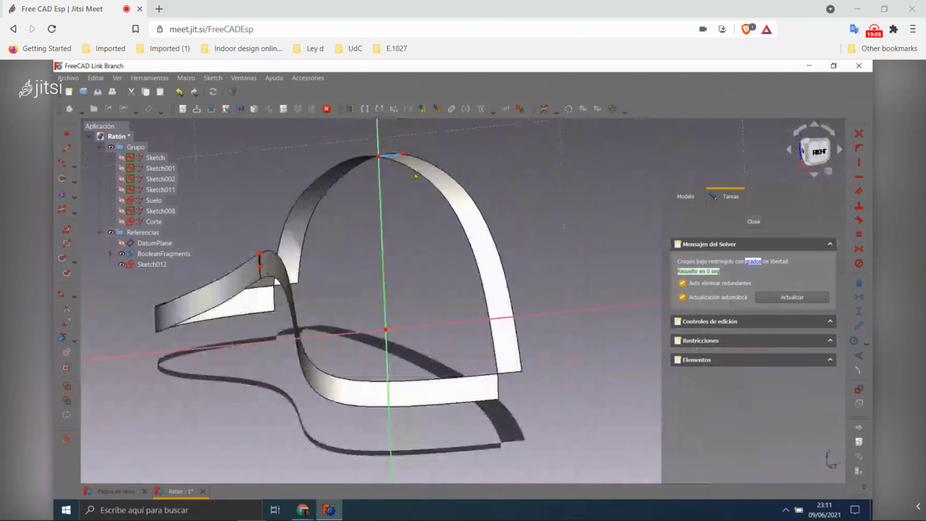
middle_click_drag(426, 170, 419, 164)
scroll(397, 153, "down", 2)
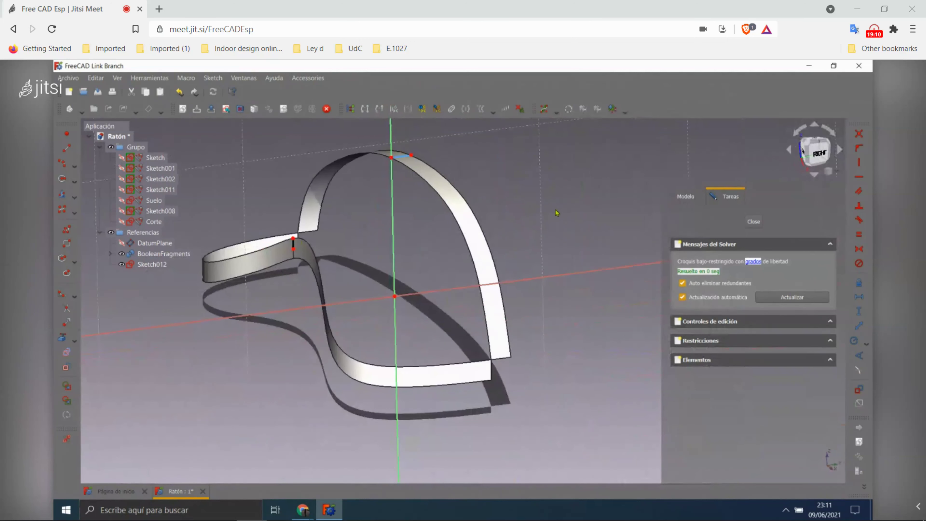
scroll(427, 168, "up", 2)
scroll(455, 208, "up", 3)
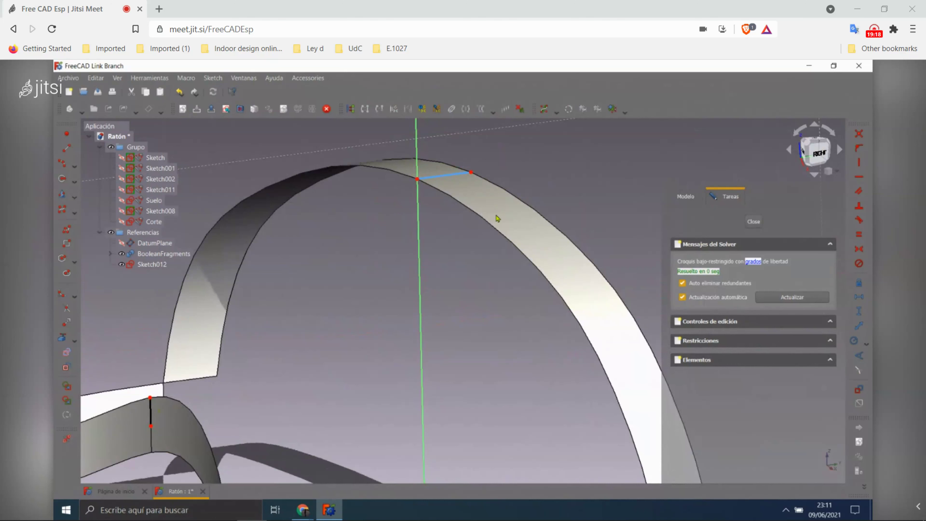
scroll(421, 171, "down", 4)
middle_click_drag(421, 172, 353, 156)
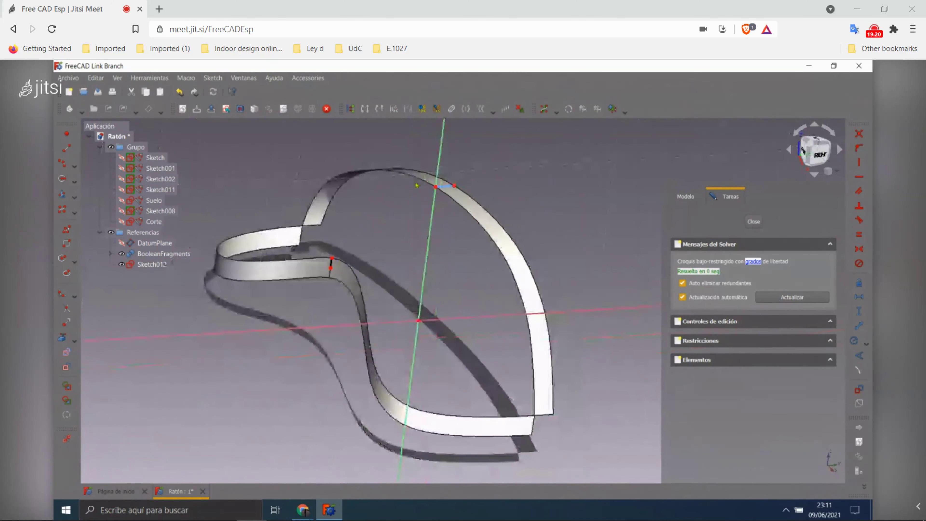
scroll(375, 189, "up", 2)
scroll(375, 189, "up", 2)
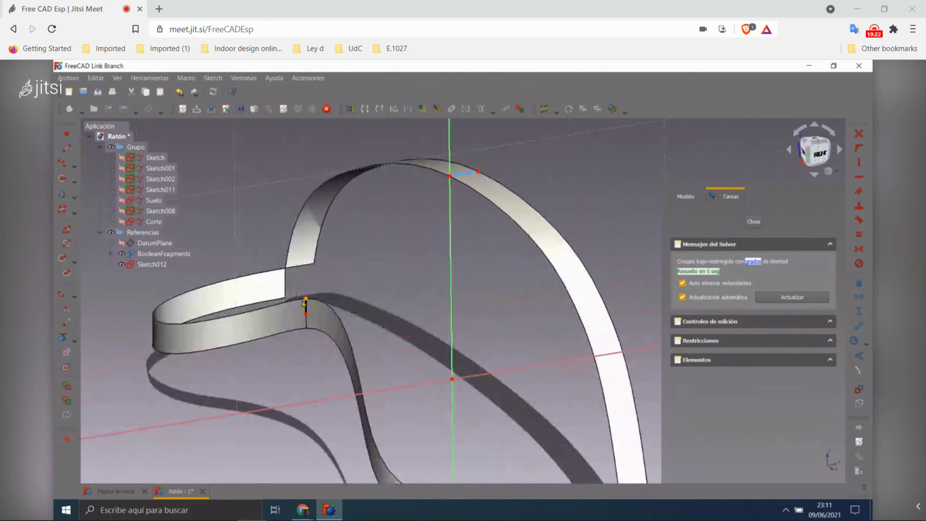
scroll(304, 304, "up", 3)
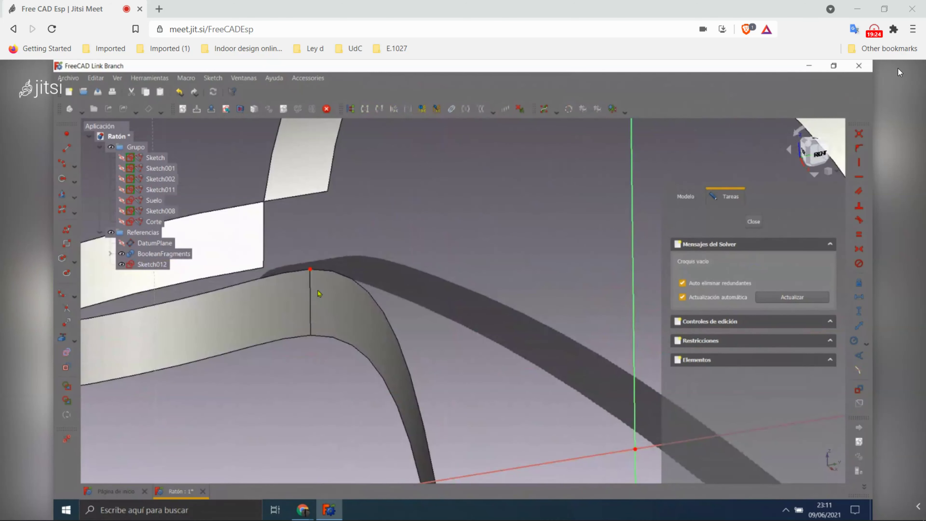
left_click(820, 150)
scroll(409, 222, "up", 3)
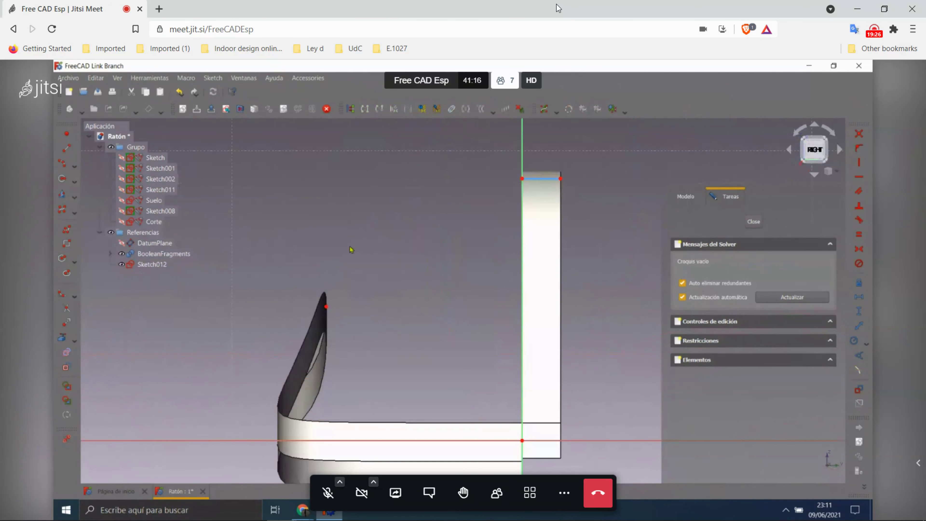
- Draw a B-spline from the vertical axis following the side strip's rounded top corner
left_click(62, 210)
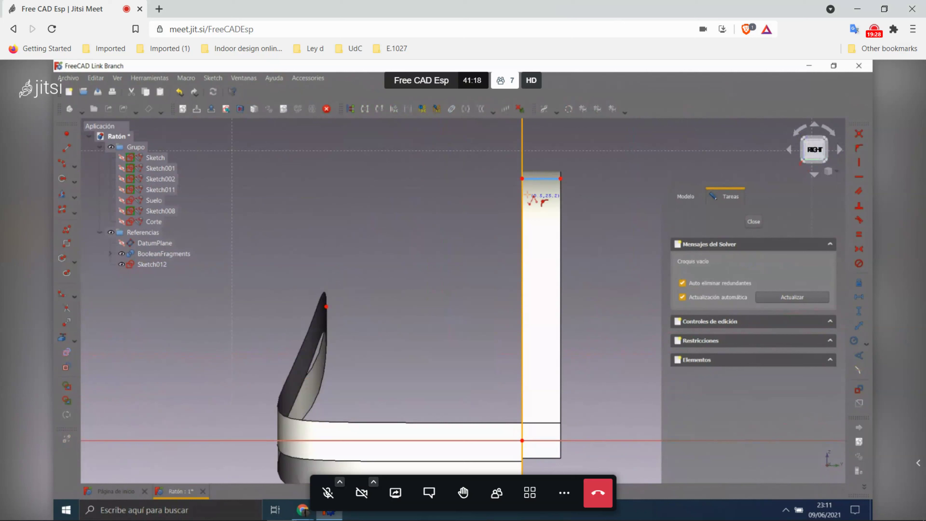
left_click(522, 179)
left_click(437, 178)
left_click(355, 208)
left_click(321, 243)
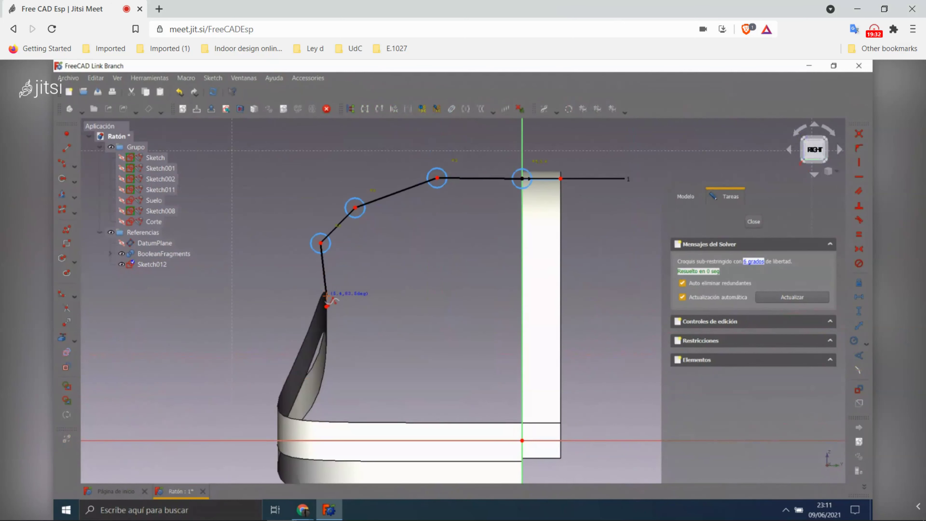
left_click(326, 306)
right_click(356, 249)
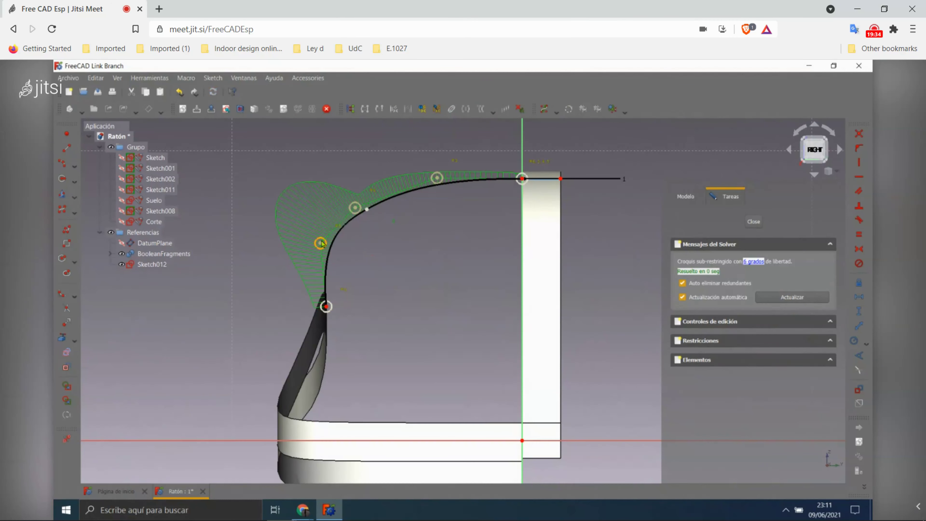
- Drag the curve's top control pole, try a horizontal constraint, and dismiss the error
scroll(433, 175, "up", 2)
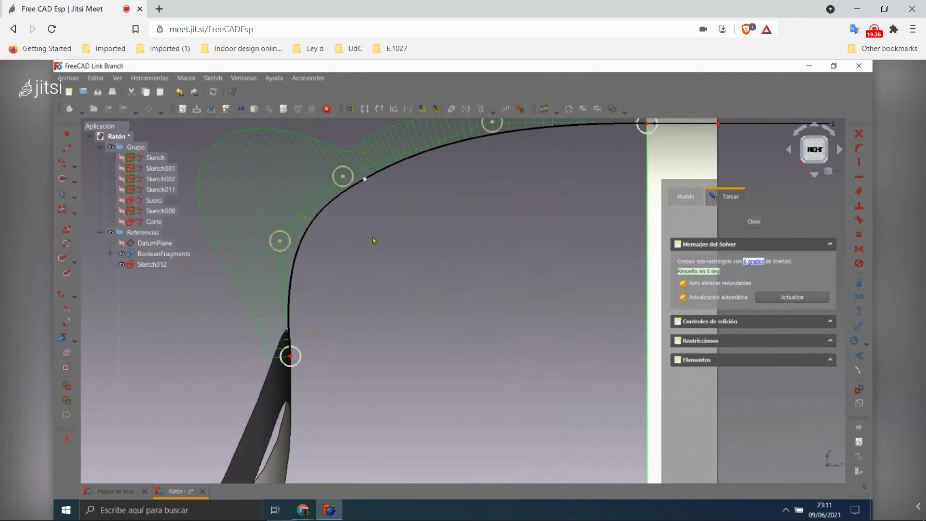
left_click_drag(431, 171, 427, 170)
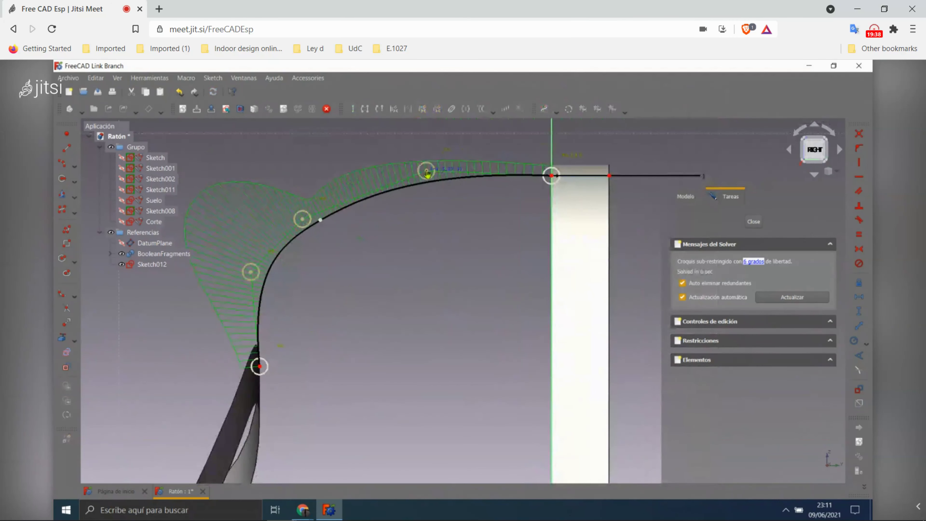
left_click(857, 177)
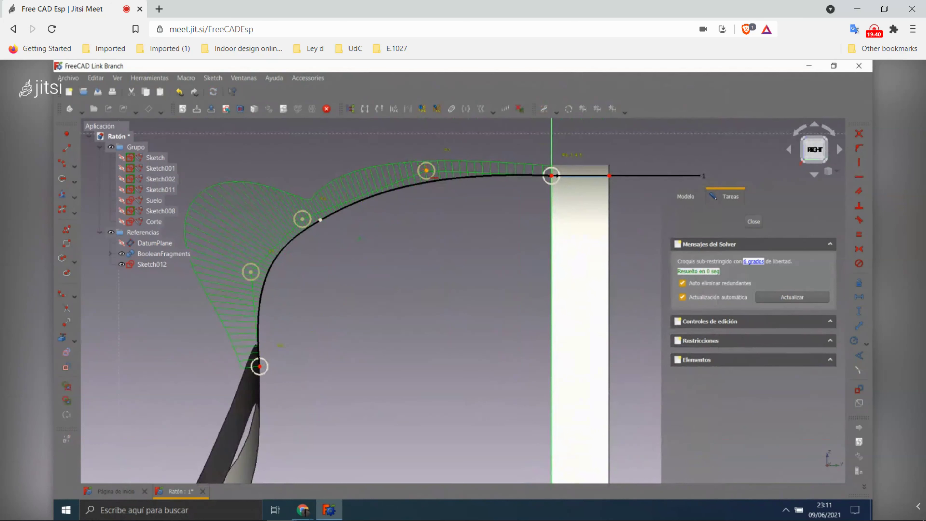
right_click(554, 177)
left_click(551, 175)
left_click(527, 296)
scroll(385, 227, "down", 5)
middle_click_drag(386, 227, 142, 222)
scroll(322, 146, "down", 3)
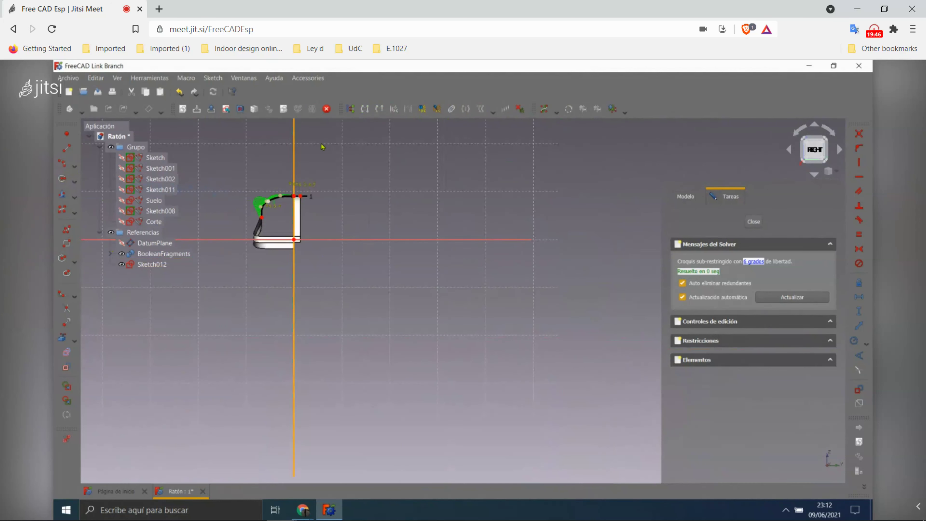
- Turn off 'Show/hide B-spline curvature comb' from the B-spline information layer dropdown
scroll(279, 187, "up", 3)
scroll(279, 188, "up", 2)
scroll(279, 188, "up", 1)
scroll(267, 208, "down", 4)
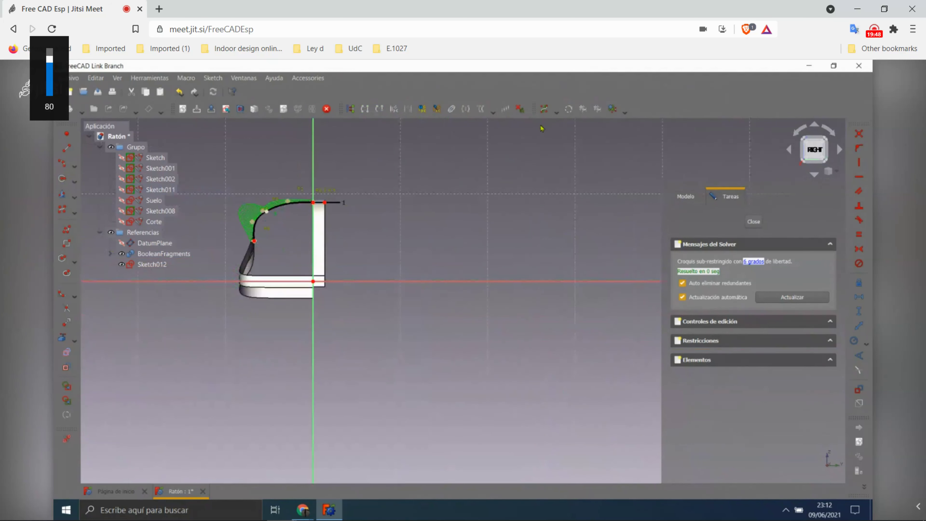
left_click(556, 111)
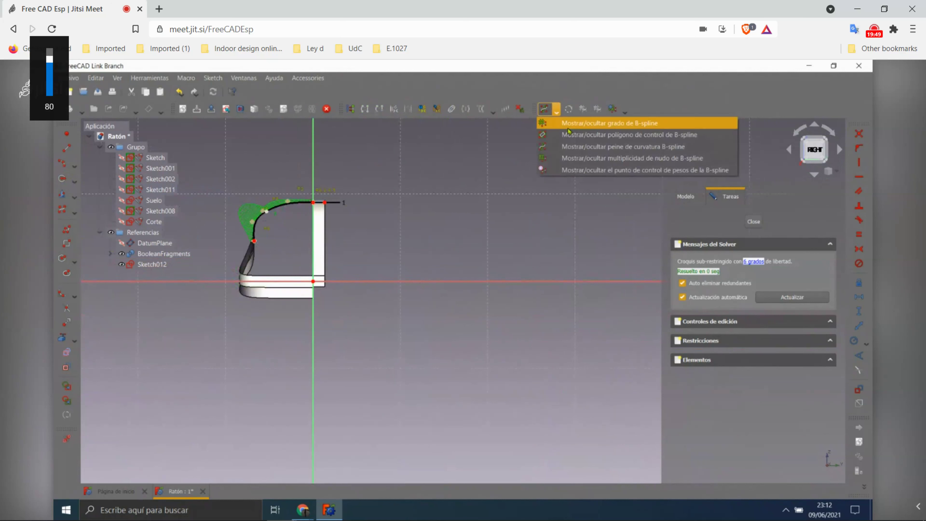
left_click(573, 151)
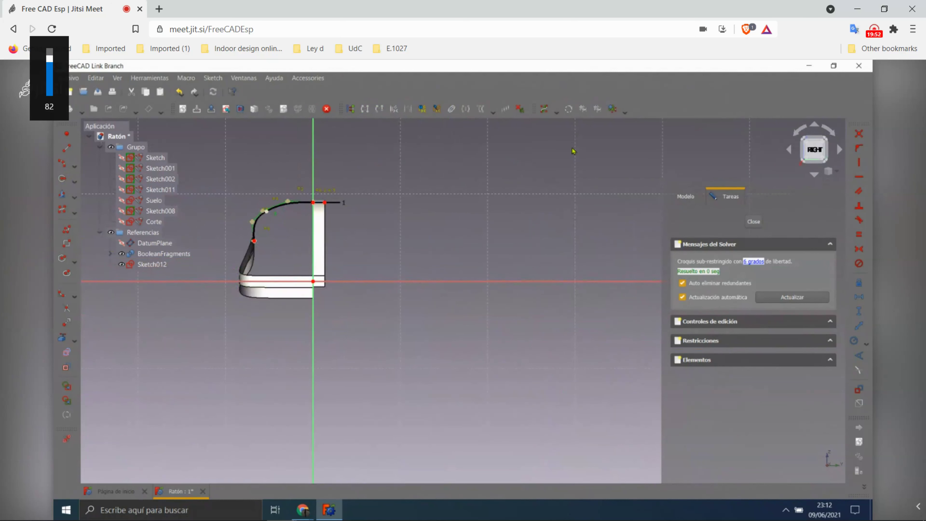
scroll(295, 230, "up", 3)
scroll(310, 234, "down", 2)
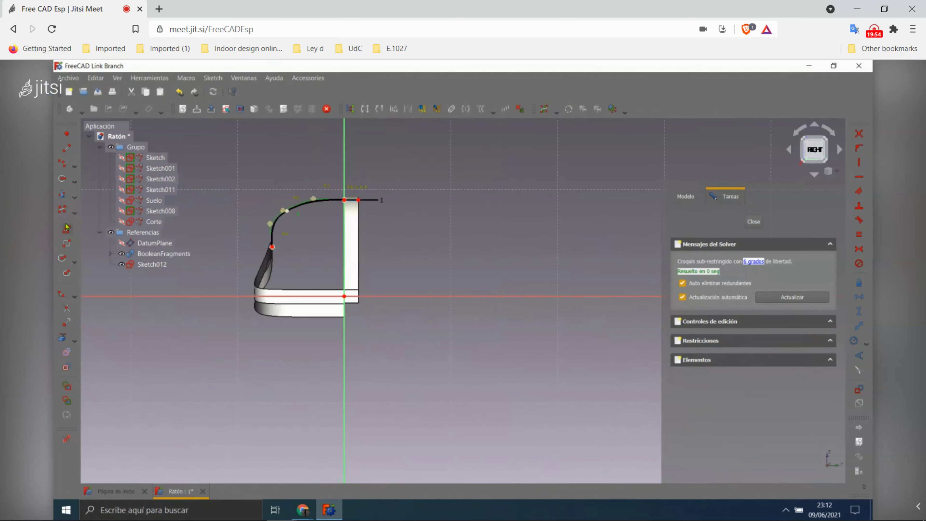
key("ctrl+shift+i")
left_click(398, 192)
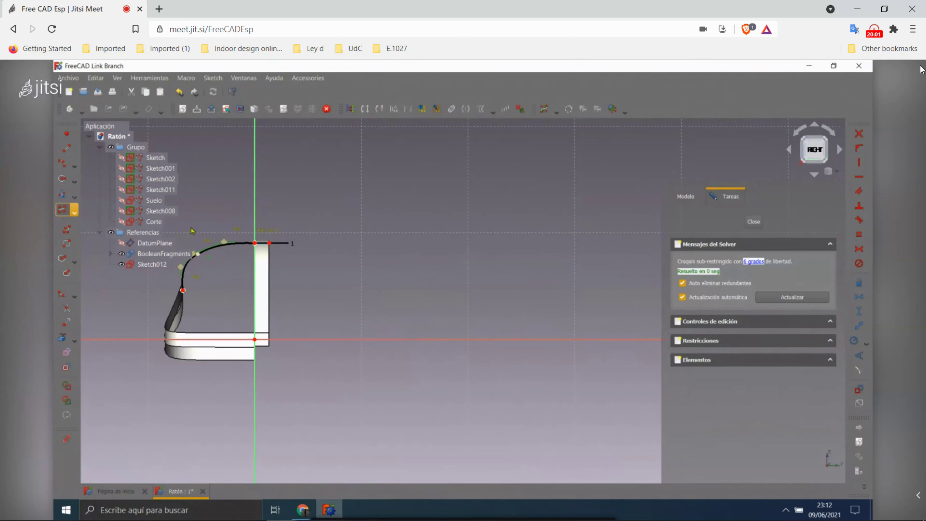
- Close the Brave developer tools panel
left_click(917, 67)
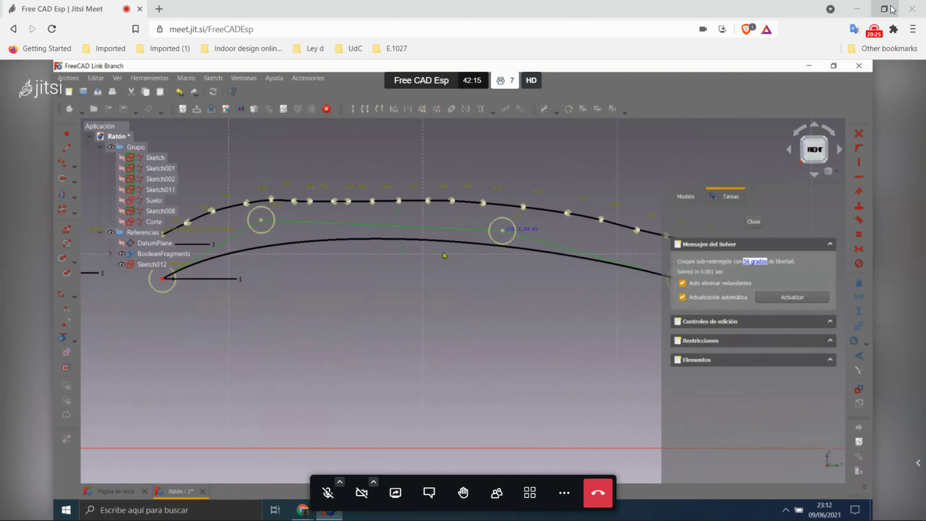
- Restore and re-maximize the Brave window, then switch it to full screen from the menu
left_click(884, 8)
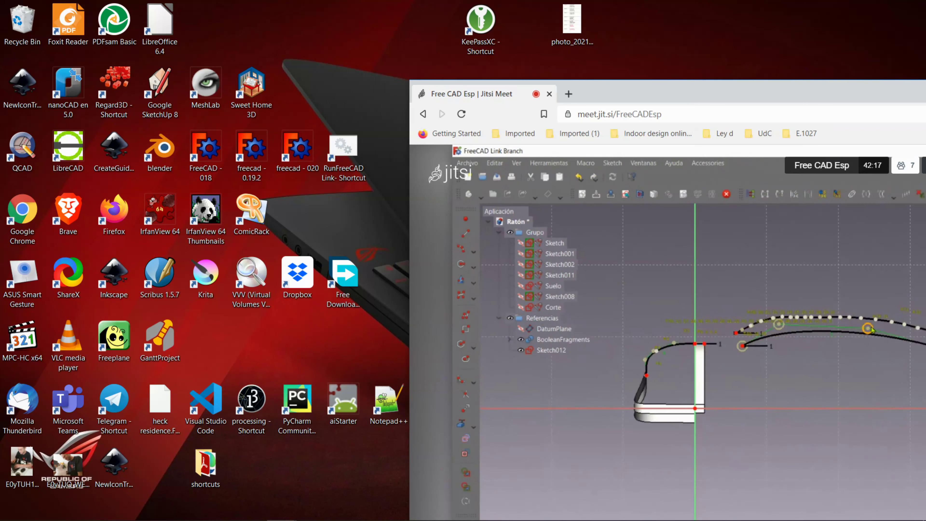
key("super+Up")
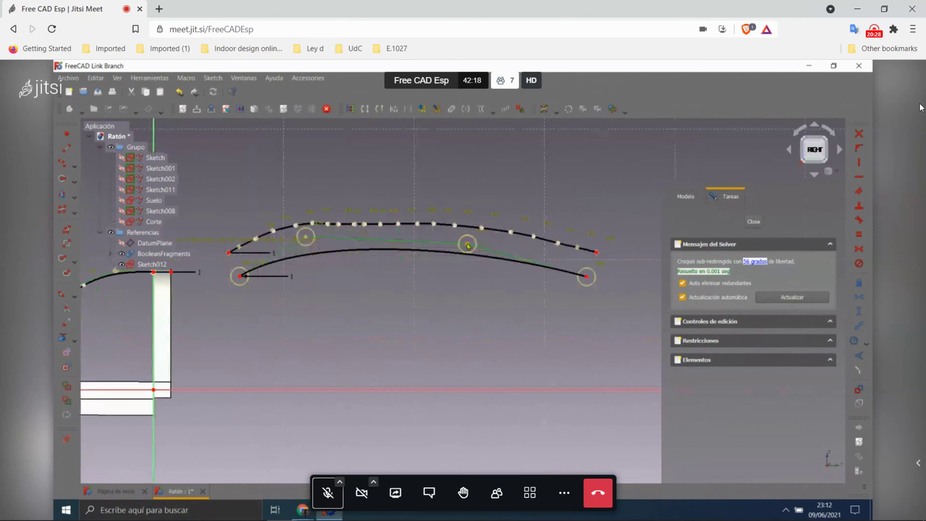
left_click(915, 30)
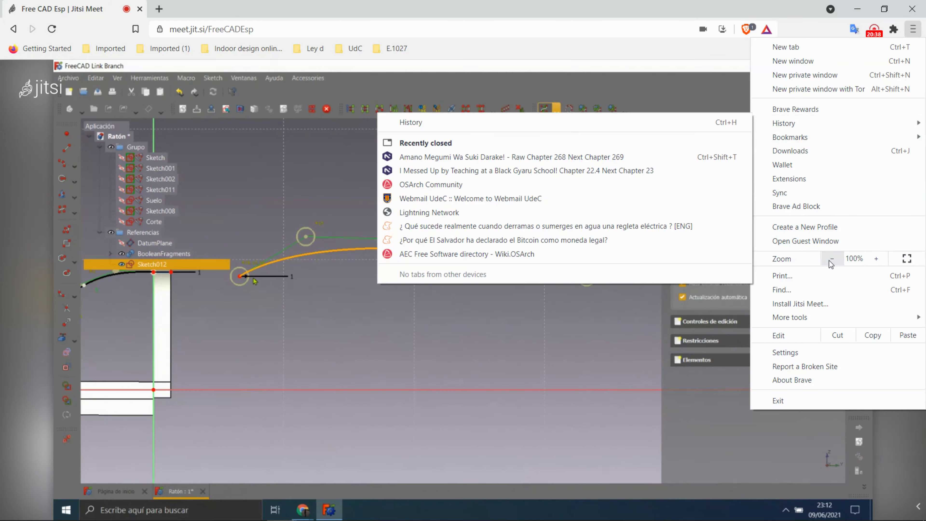
left_click(910, 262)
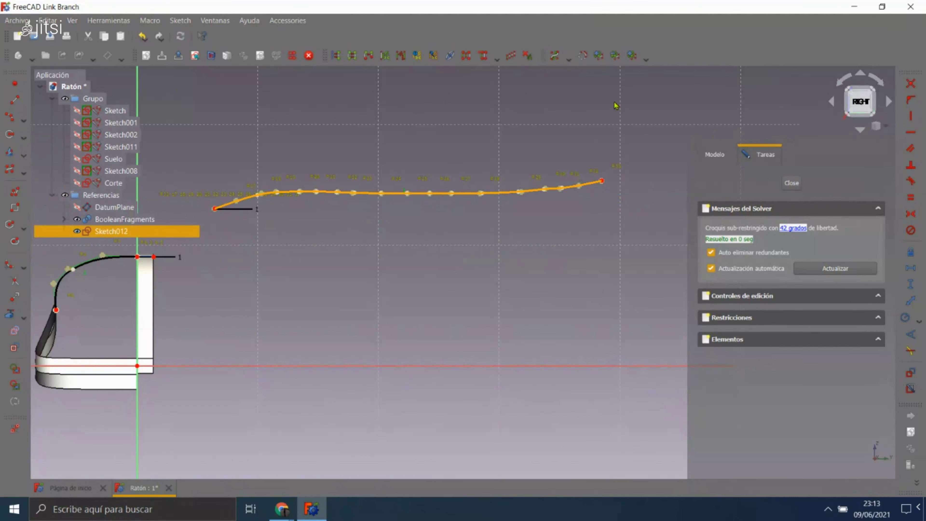
- Zoom along the long top B-spline and pull one control pole upward
scroll(255, 184, "up", 1)
scroll(295, 213, "up", 2)
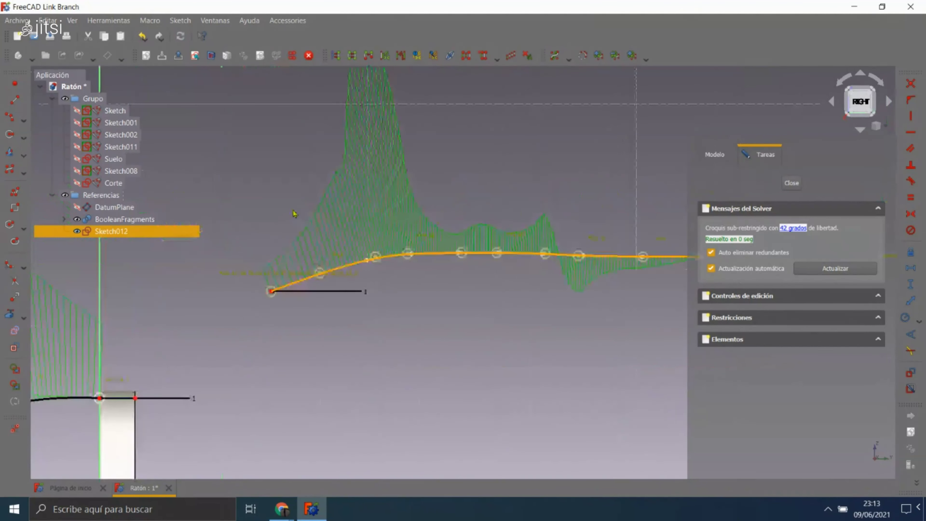
scroll(275, 279, "down", 3)
scroll(413, 288, "up", 1)
middle_click_drag(413, 287, 424, 231)
scroll(396, 262, "up", 1)
middle_click_drag(397, 262, 474, 276)
scroll(335, 316, "up", 1)
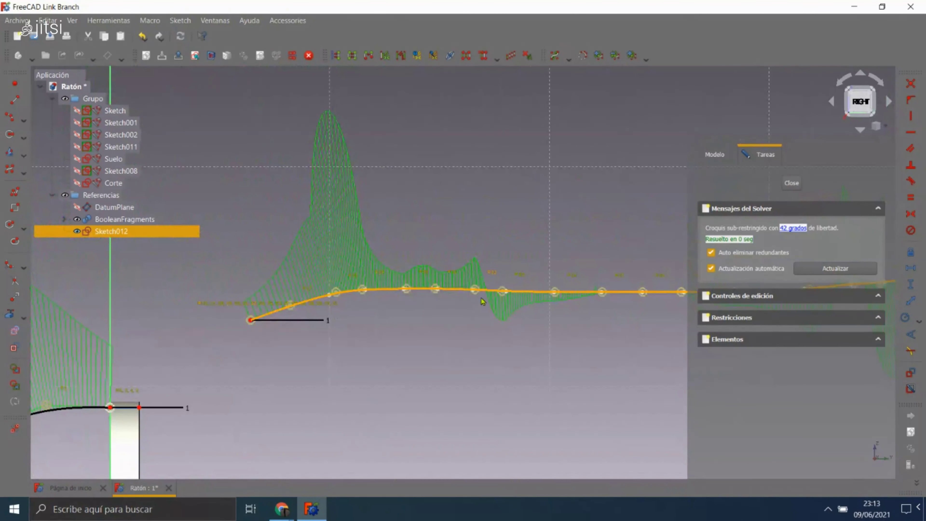
scroll(354, 271, "up", 2)
middle_click_drag(310, 272, 298, 265)
scroll(234, 213, "down", 1)
scroll(371, 244, "up", 3)
scroll(325, 239, "down", 3)
scroll(475, 199, "down", 2)
scroll(405, 199, "up", 2)
scroll(405, 199, "down", 1)
scroll(402, 261, "up", 2)
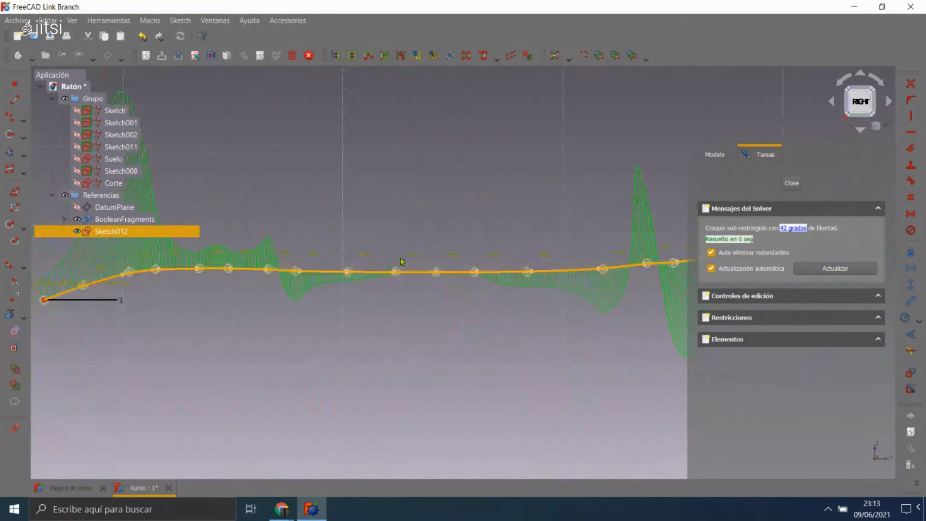
scroll(397, 273, "up", 3)
left_click_drag(395, 272, 394, 257)
- Move another pole up and right to smooth the curve, checking the curvature comb
scroll(355, 238, "down", 2)
scroll(354, 237, "down", 2)
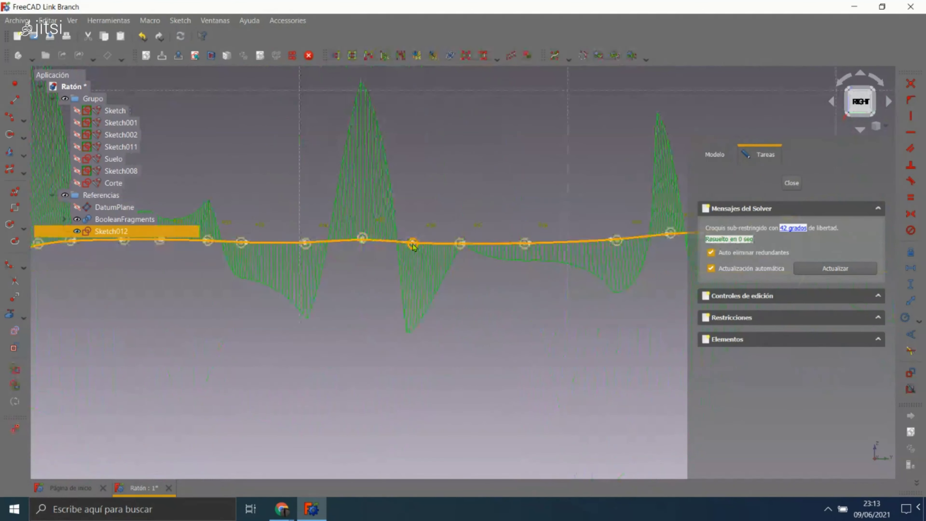
scroll(362, 243, "up", 2)
scroll(339, 252, "up", 2)
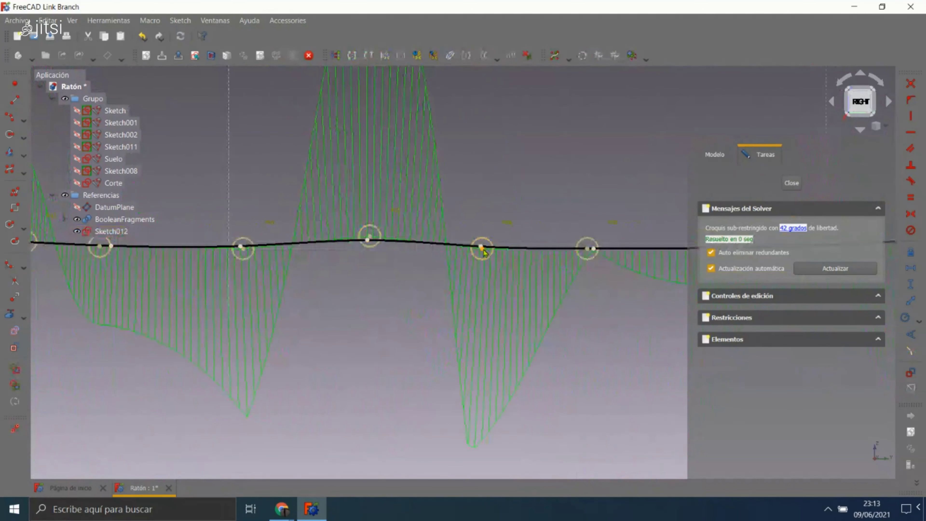
left_click_drag(484, 252, 498, 235)
scroll(485, 261, "down", 2)
scroll(412, 257, "up", 2)
scroll(412, 257, "up", 1)
scroll(413, 252, "up", 2)
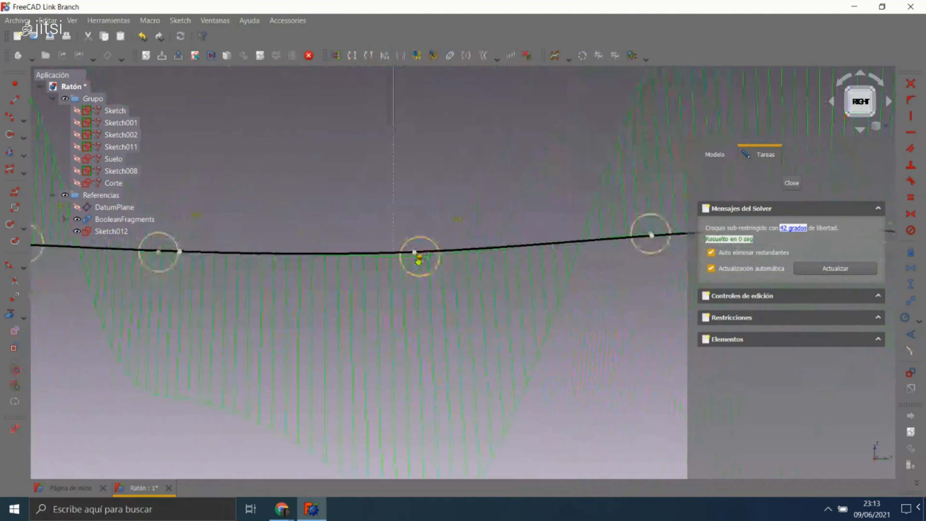
scroll(413, 249, "down", 2)
scroll(401, 256, "down", 1)
scroll(341, 321, "up", 1)
scroll(315, 227, "down", 1)
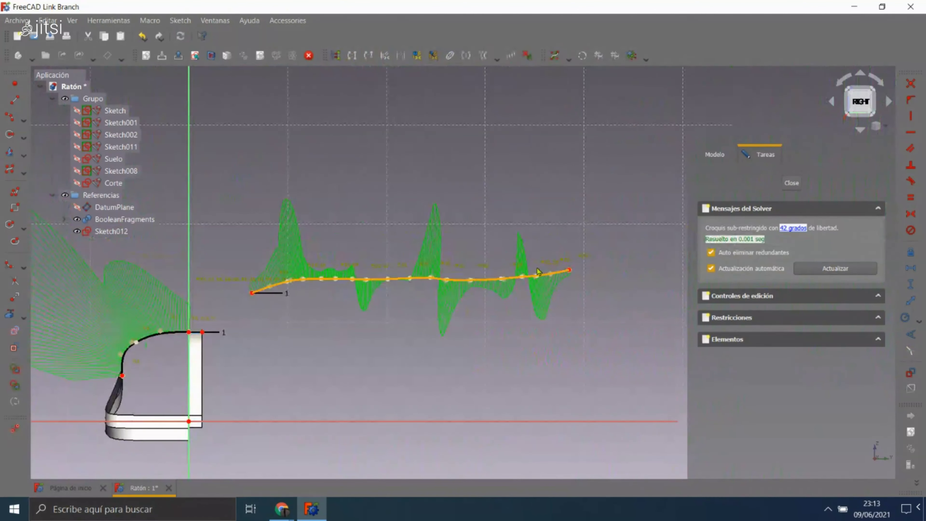
scroll(532, 265, "down", 3)
scroll(489, 263, "up", 2)
scroll(409, 267, "up", 1)
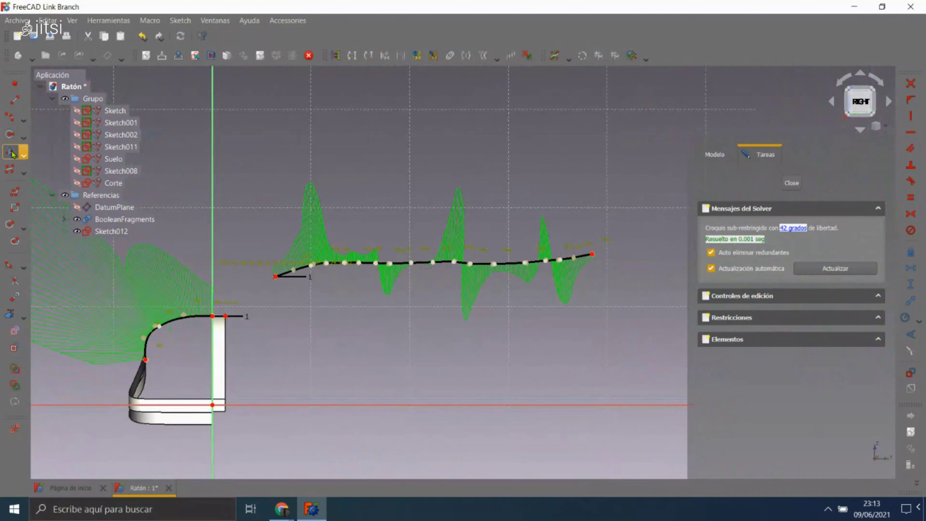
- Place a new three-pole lower curve and pull its middle pole downward
left_click(313, 304)
left_click(359, 287)
left_click(450, 292)
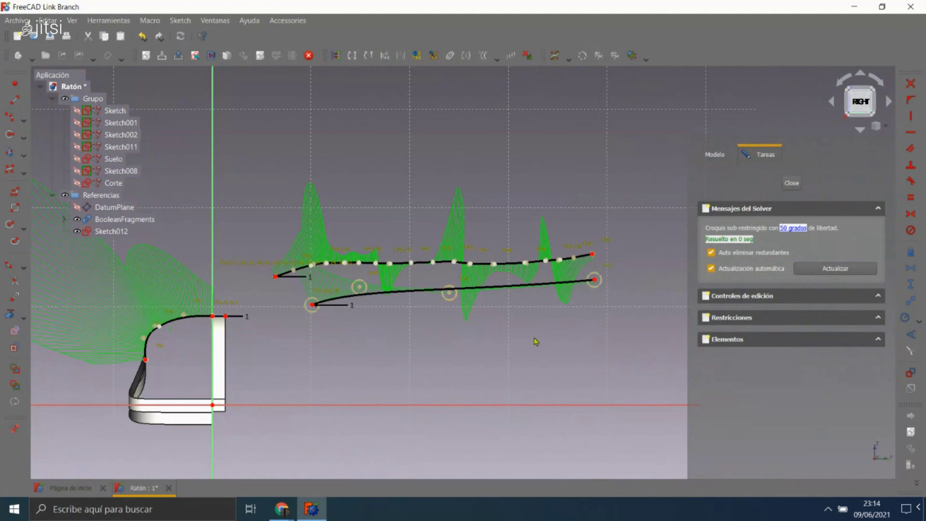
scroll(452, 295, "up", 3)
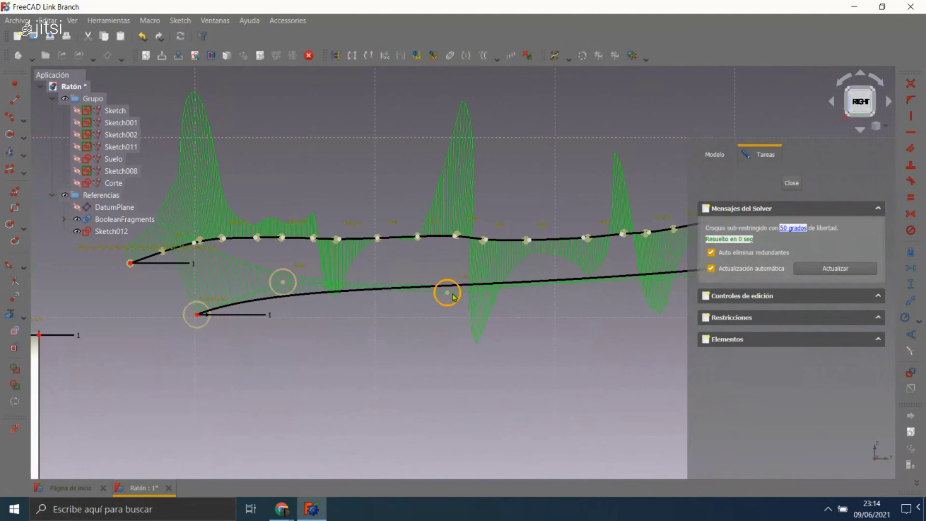
left_click_drag(452, 294, 443, 328)
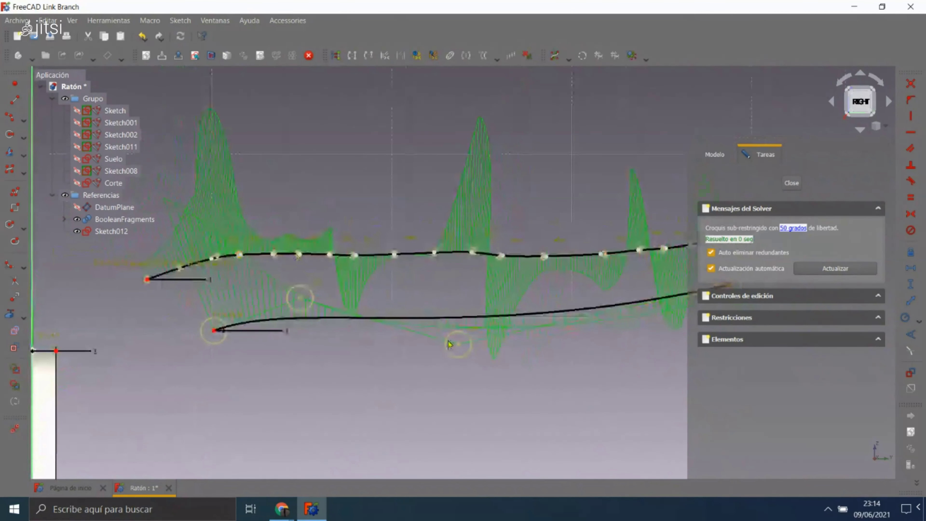
- Drag a control point to flatten the lower curve, then bring the upper B-spline into view
scroll(450, 344, "down", 3)
scroll(328, 292, "up", 3)
scroll(244, 256, "down", 3)
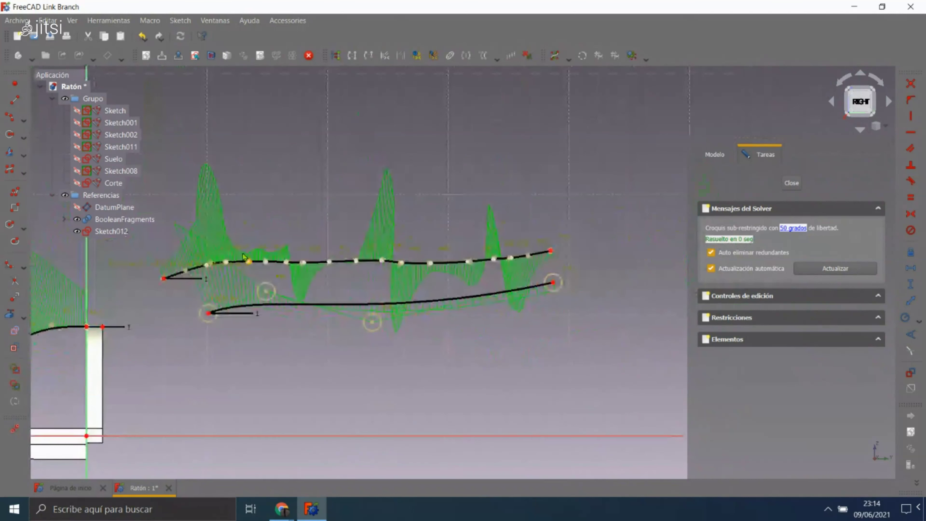
scroll(487, 247, "up", 2)
scroll(474, 270, "up", 3)
scroll(463, 292, "down", 1)
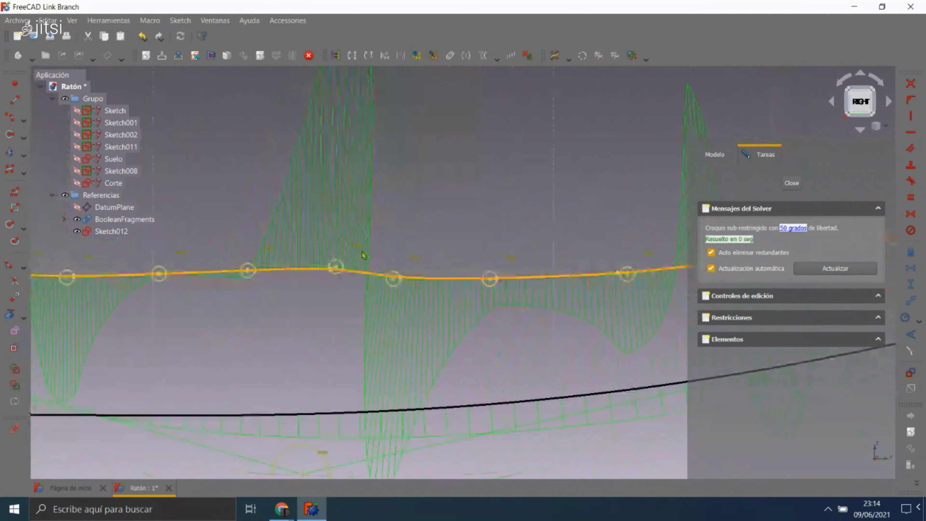
scroll(362, 255, "down", 2)
scroll(464, 264, "down", 1)
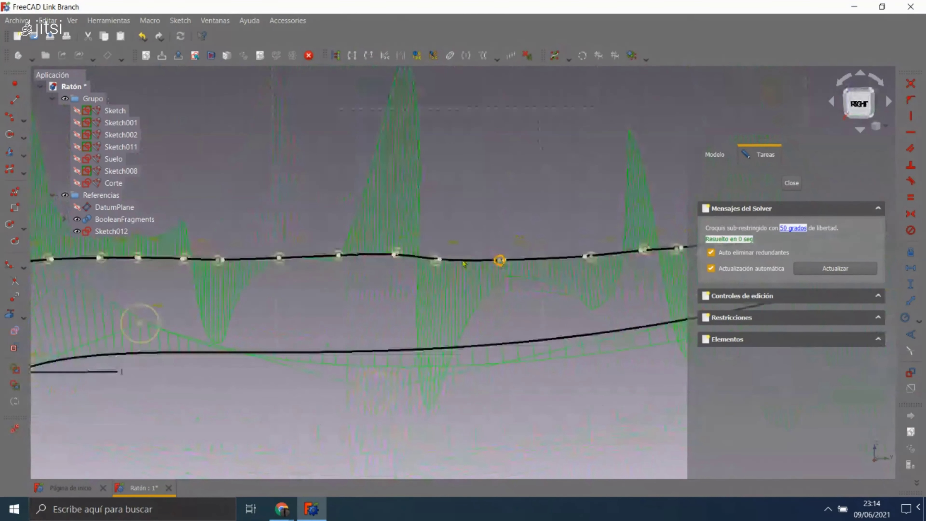
scroll(463, 263, "up", 1)
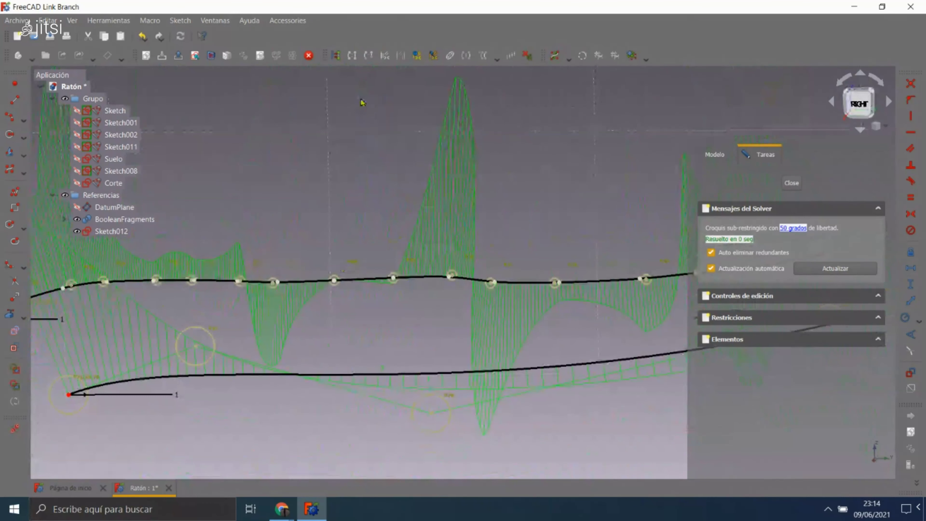
scroll(428, 255, "up", 2)
scroll(401, 257, "up", 1)
scroll(358, 259, "up", 3)
scroll(209, 236, "down", 2)
scroll(408, 243, "up", 1)
scroll(408, 242, "up", 1)
scroll(285, 251, "down", 2)
scroll(263, 215, "up", 1)
scroll(249, 188, "up", 1)
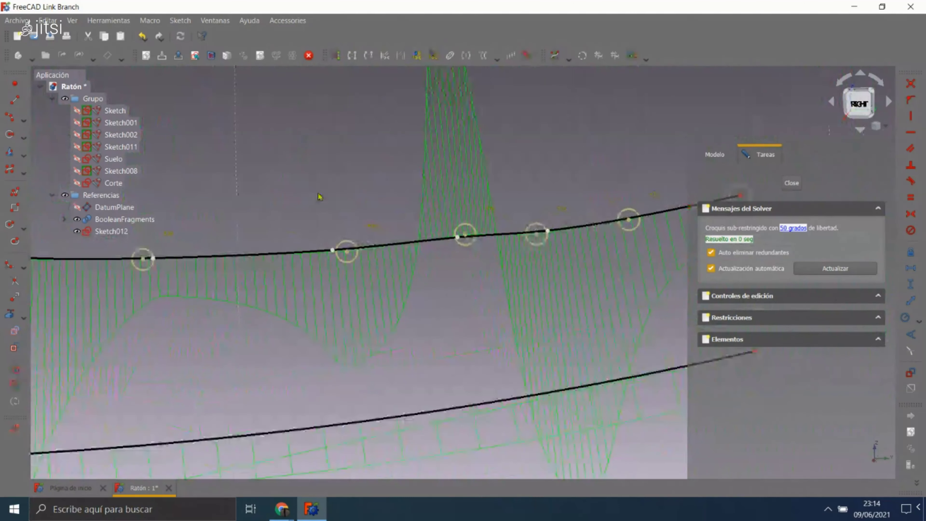
scroll(548, 161, "down", 3)
scroll(296, 207, "up", 1)
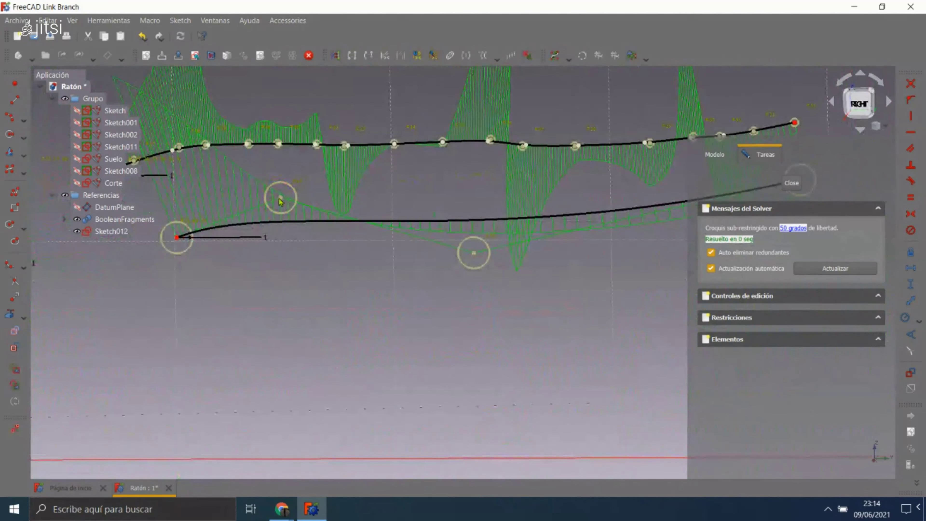
scroll(280, 200, "up", 3)
mouse_move(284, 201)
left_mouse_down()
mouse_move(320, 263)
mouse_move(304, 222)
mouse_move(341, 259)
mouse_move(310, 232)
mouse_move(264, 219)
left_mouse_up()
middle_click_drag(264, 219, 343, 242)
scroll(346, 246, "up", 3)
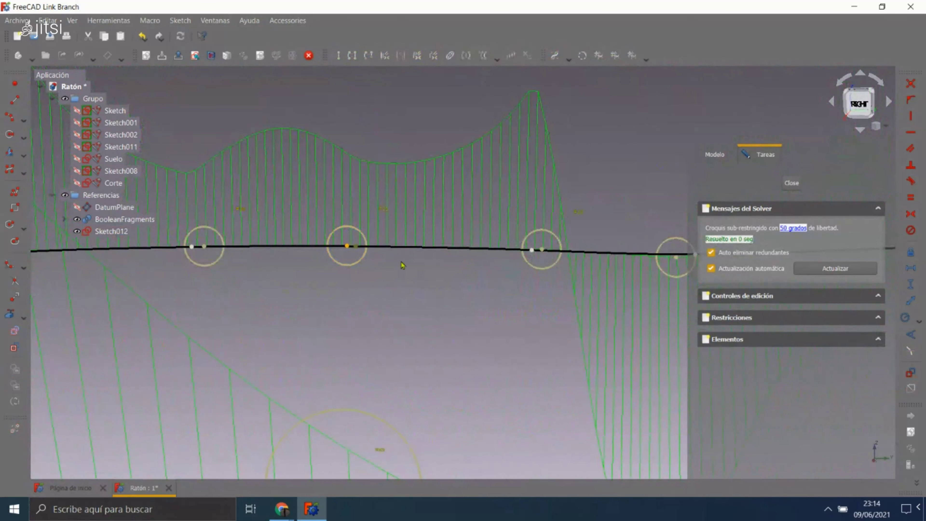
scroll(405, 263, "down", 3)
scroll(511, 281, "down", 3)
- Delete the lower spline and extra curve points so only one arc remains
left_click_drag(549, 287, 590, 314)
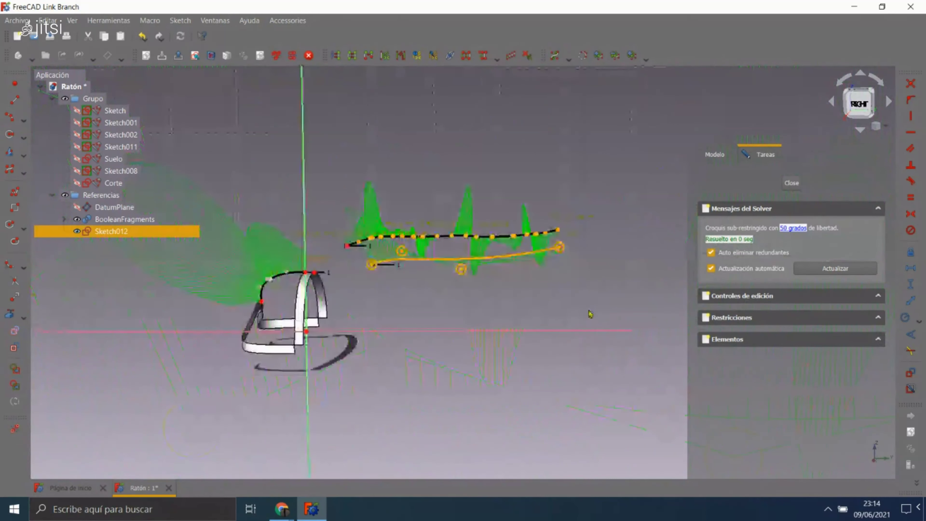
key("Delete")
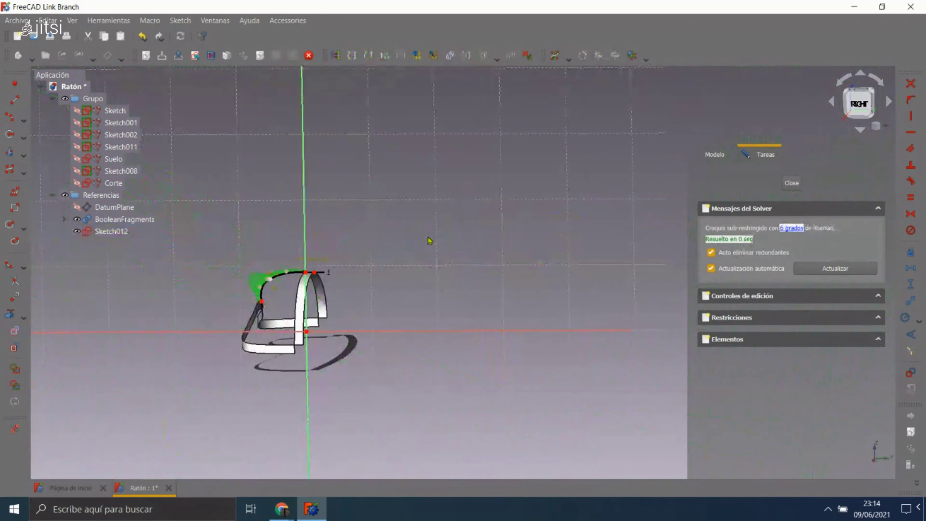
scroll(241, 293, "up", 2)
scroll(242, 293, "up", 2)
scroll(248, 292, "up", 2)
scroll(255, 293, "up", 1)
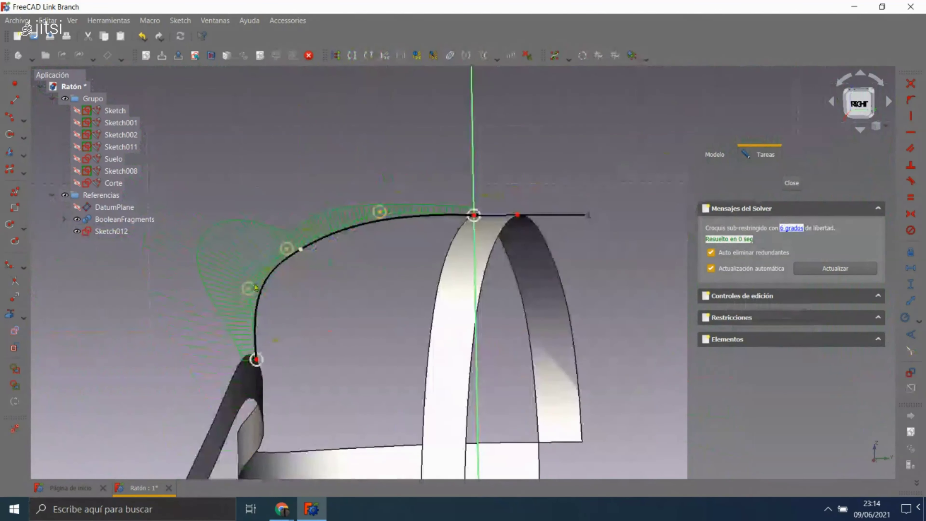
scroll(262, 291, "down", 2)
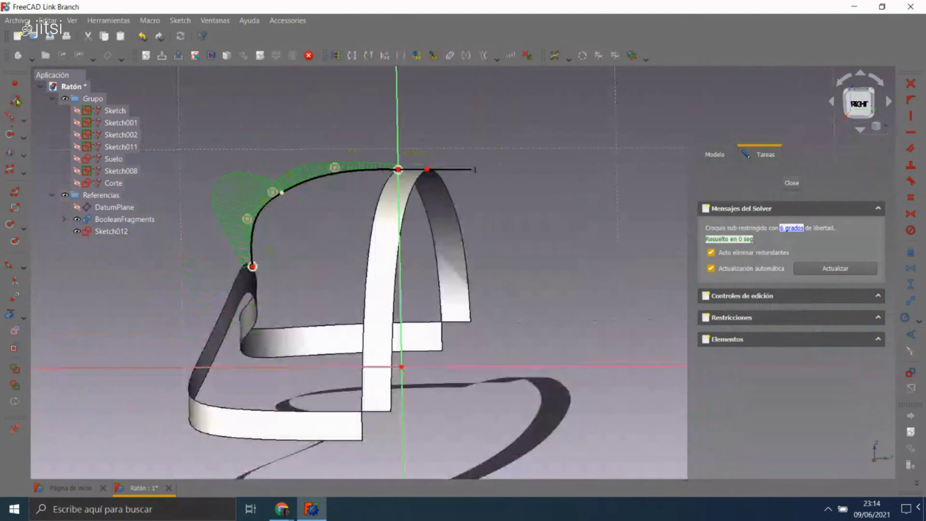
scroll(304, 276, "up", 2)
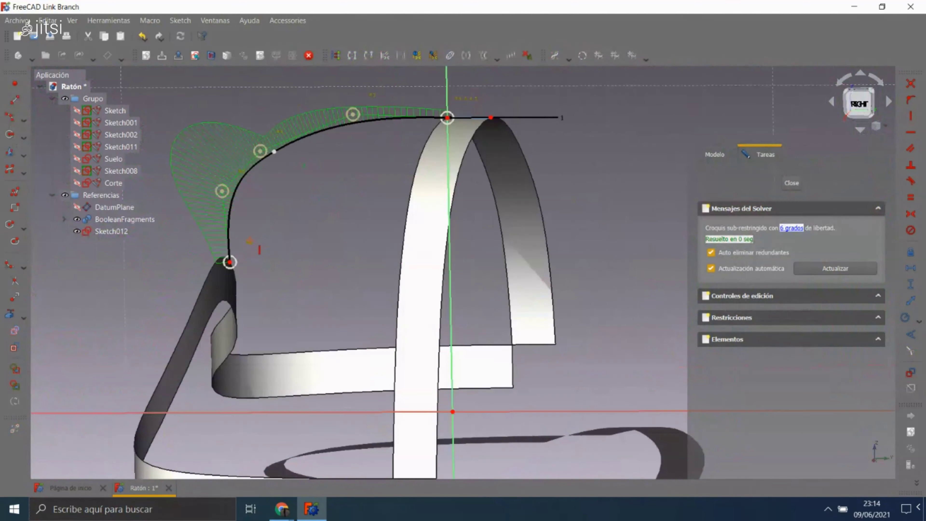
middle_click_drag(304, 275, 438, 277)
scroll(359, 219, "up", 2)
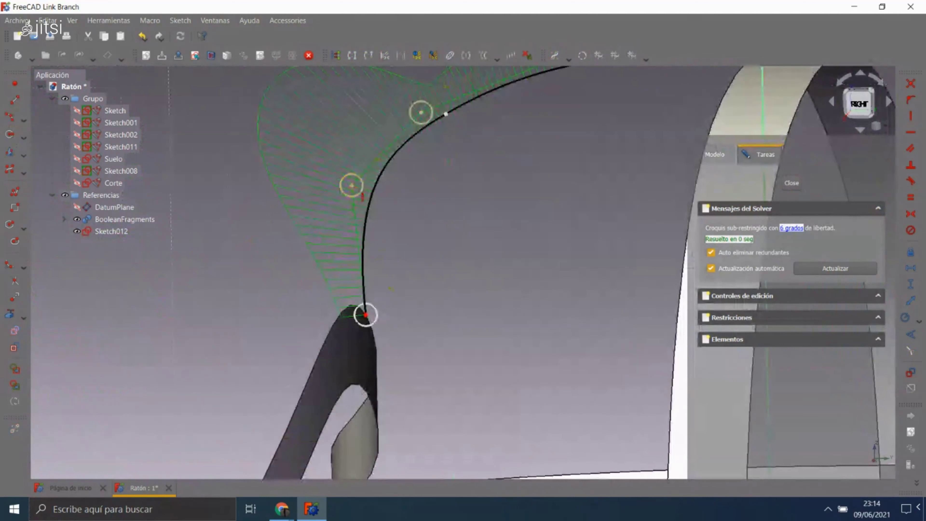
- Hide the curvature comb on the remaining arc
left_click(568, 58)
left_click(576, 95)
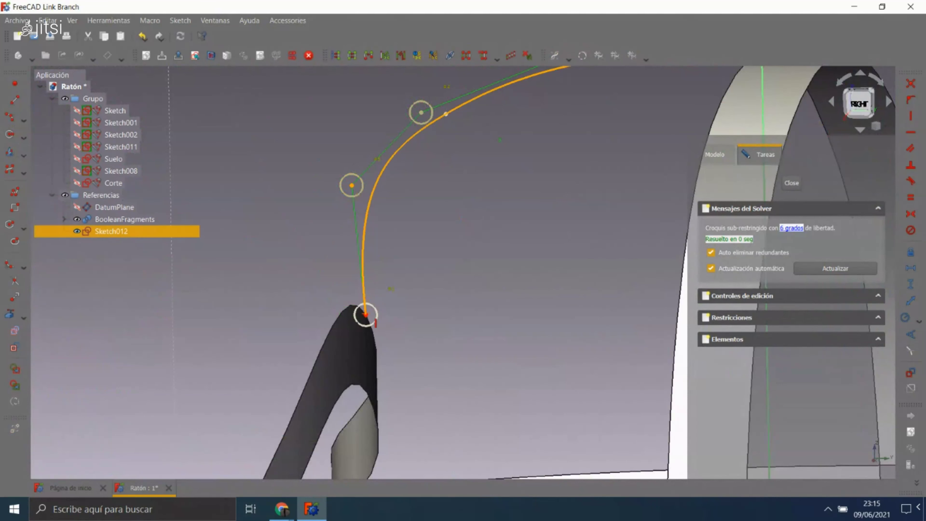
scroll(298, 262, "down", 1)
scroll(301, 278, "down", 1)
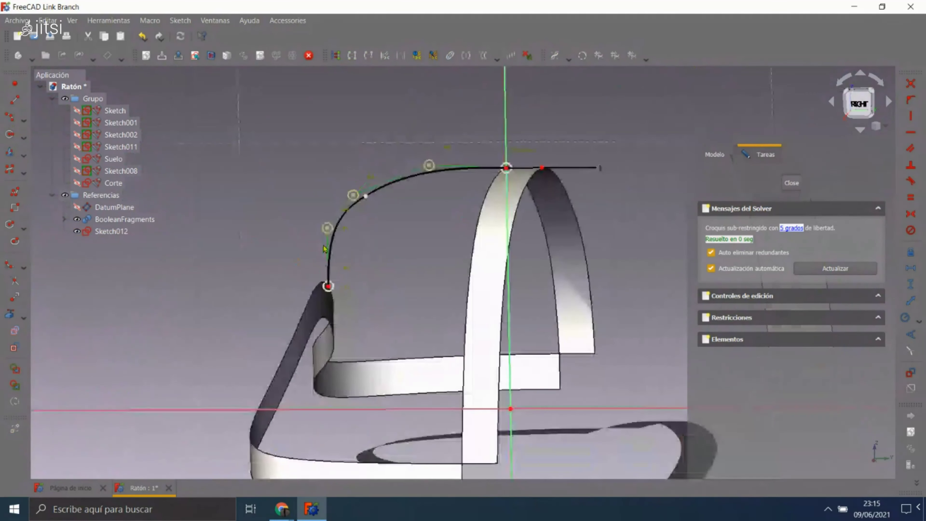
scroll(324, 230, "up", 2)
scroll(325, 232, "down", 1)
scroll(324, 262, "down", 1)
scroll(421, 172, "up", 4)
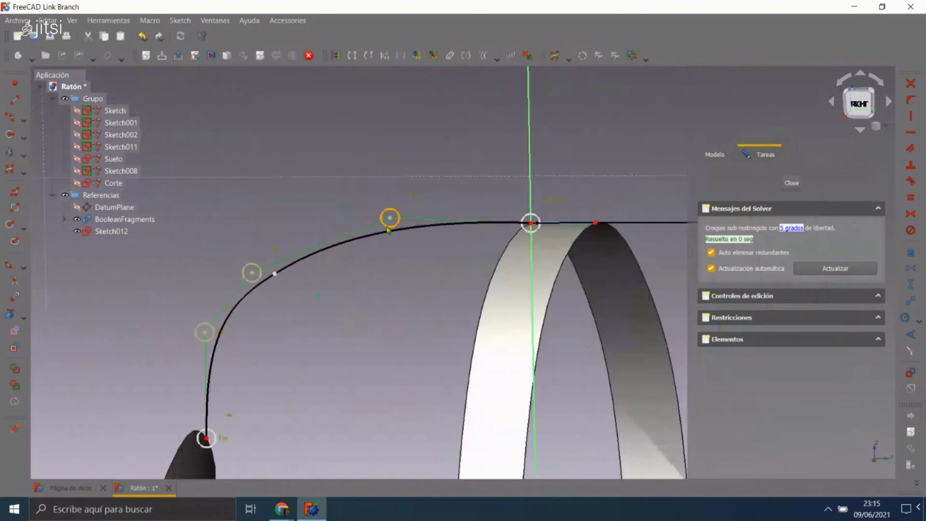
- Constrain the arc's top control point horizontal, level with the top line
left_click(564, 222)
left_click_drag(389, 218, 399, 237)
left_click(400, 238)
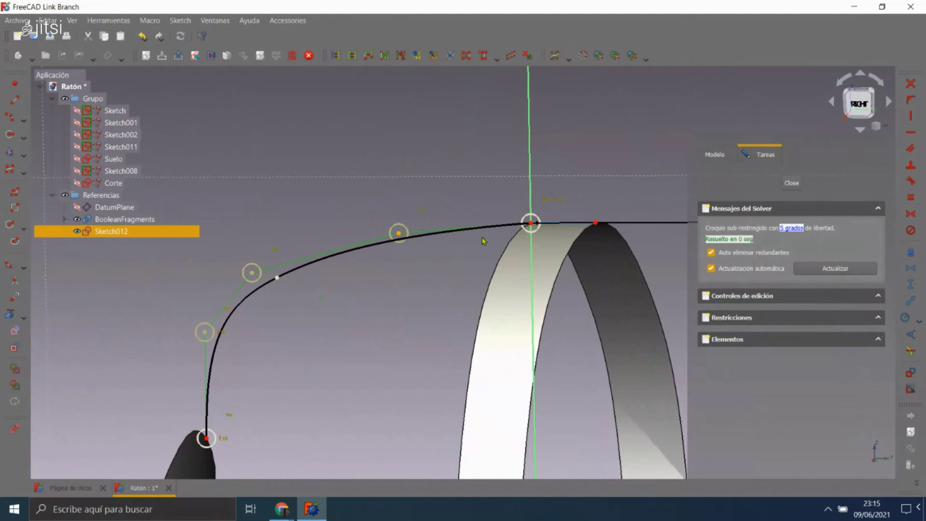
left_click(913, 137)
scroll(508, 191, "down", 2)
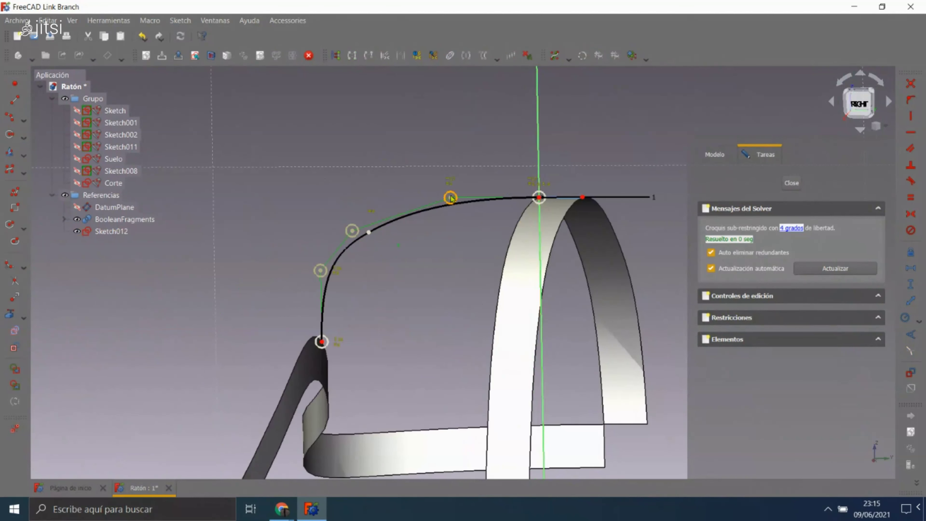
scroll(452, 203, "up", 3)
left_click_drag(445, 201, 440, 198)
scroll(488, 165, "down", 2)
- Switch to Right view and inspect the arc's lower junction
key("3")
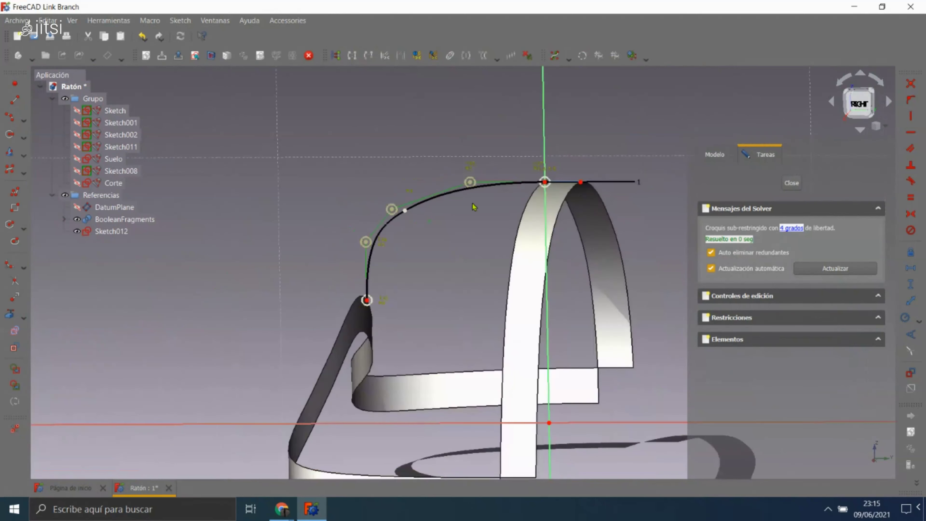
scroll(408, 238, "up", 2)
scroll(407, 238, "up", 2)
middle_click_drag(408, 238, 482, 303)
scroll(420, 278, "up", 3)
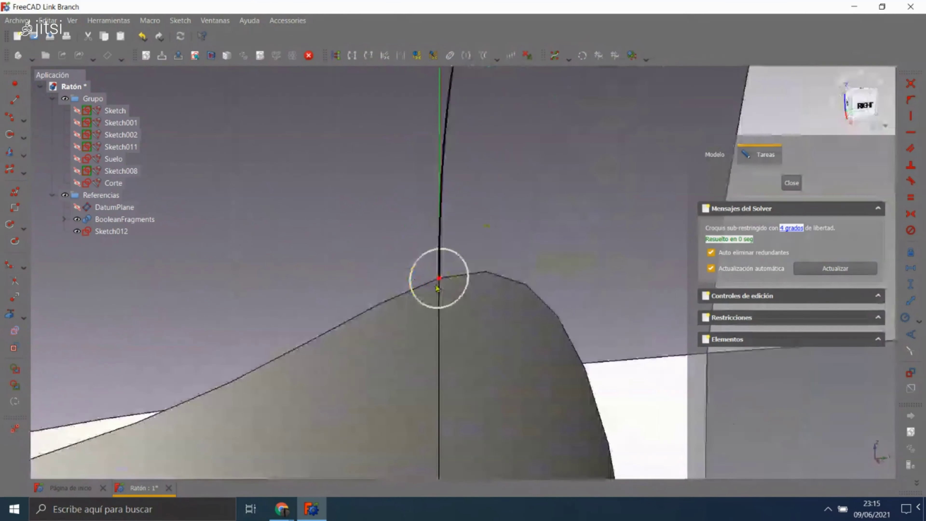
scroll(438, 277, "up", 3)
scroll(452, 252, "up", 3)
scroll(453, 248, "down", 2)
scroll(454, 248, "down", 3)
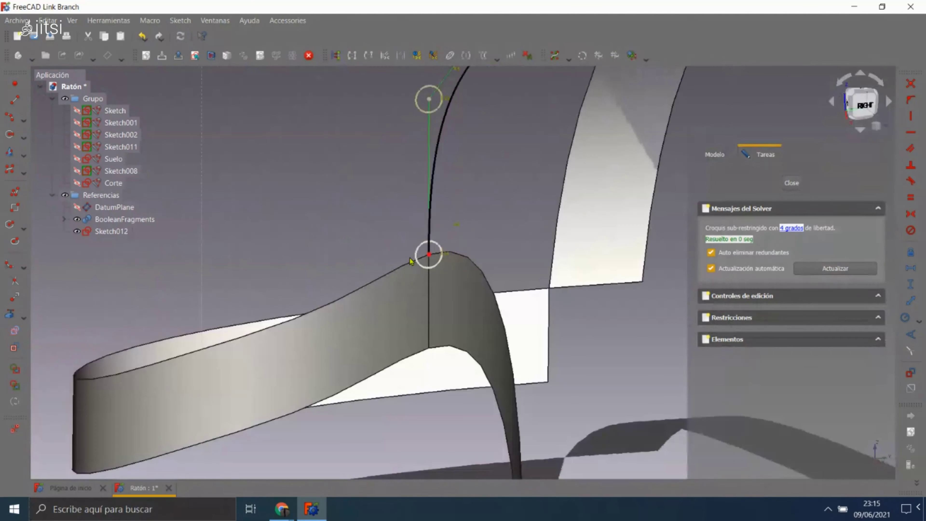
scroll(456, 265, "down", 2)
left_click(194, 57)
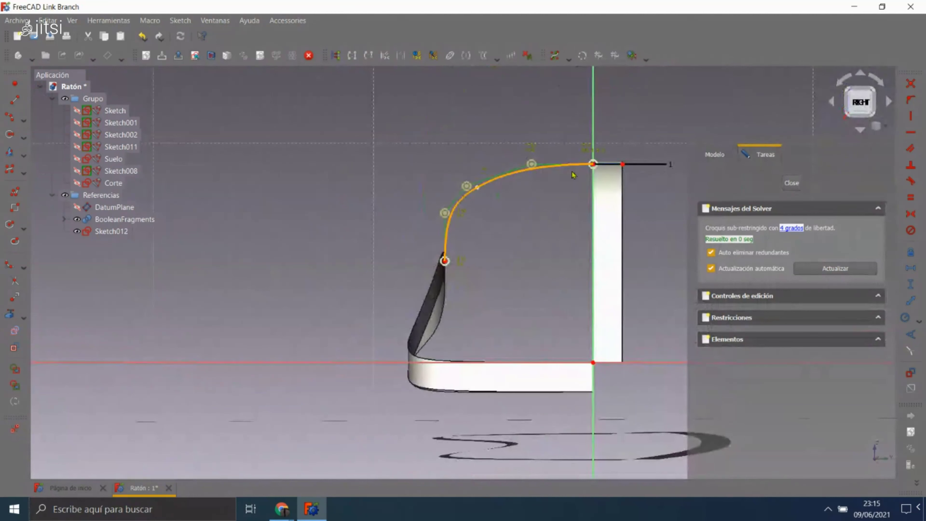
scroll(453, 190, "down", 2)
scroll(460, 184, "up", 4)
scroll(437, 204, "up", 2)
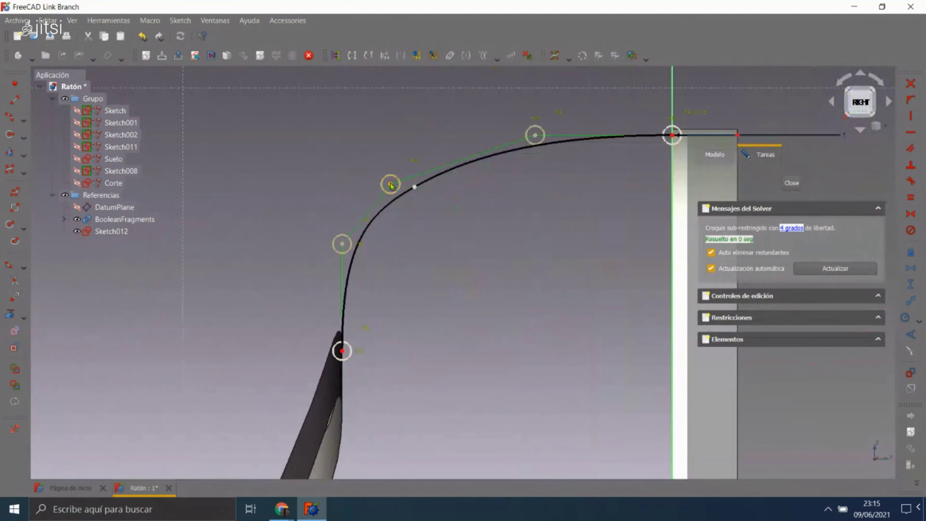
- Drag the arc's upper and lower control points to round it, then close Sketch012
mouse_move(390, 185)
left_mouse_down()
mouse_move(439, 182)
mouse_move(422, 194)
mouse_move(437, 170)
left_mouse_up()
left_click_drag(342, 244, 342, 279)
left_click_drag(341, 285, 341, 272)
scroll(423, 208, "down", 2)
scroll(406, 175, "up", 3)
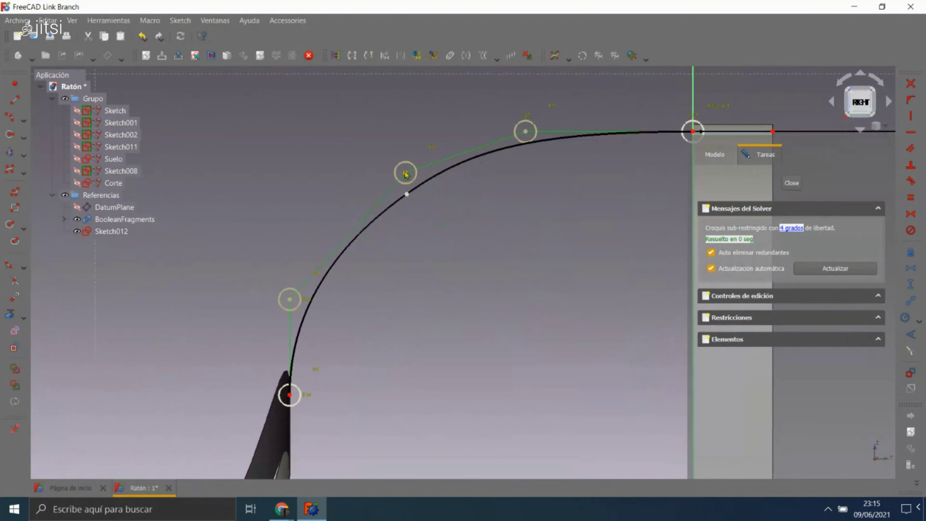
left_click_drag(405, 174, 409, 186)
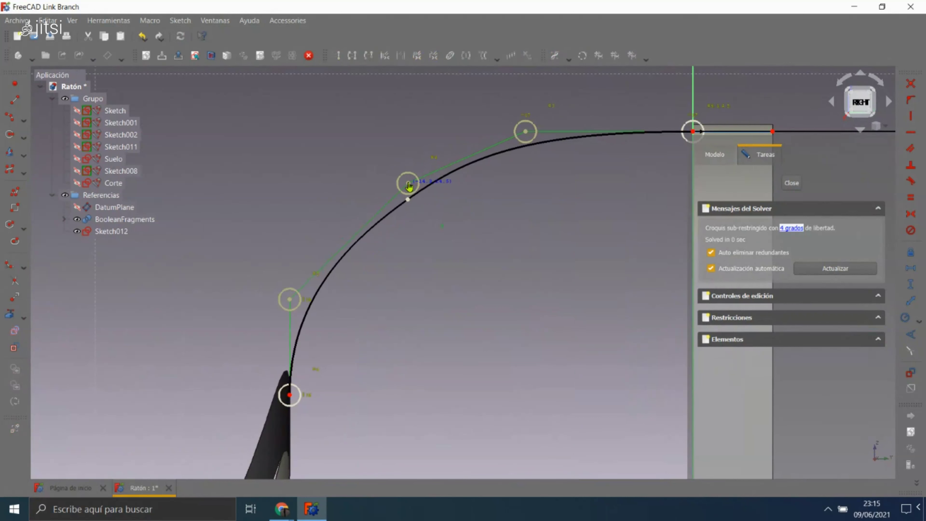
left_click_drag(409, 186, 405, 182)
scroll(380, 167, "down", 2)
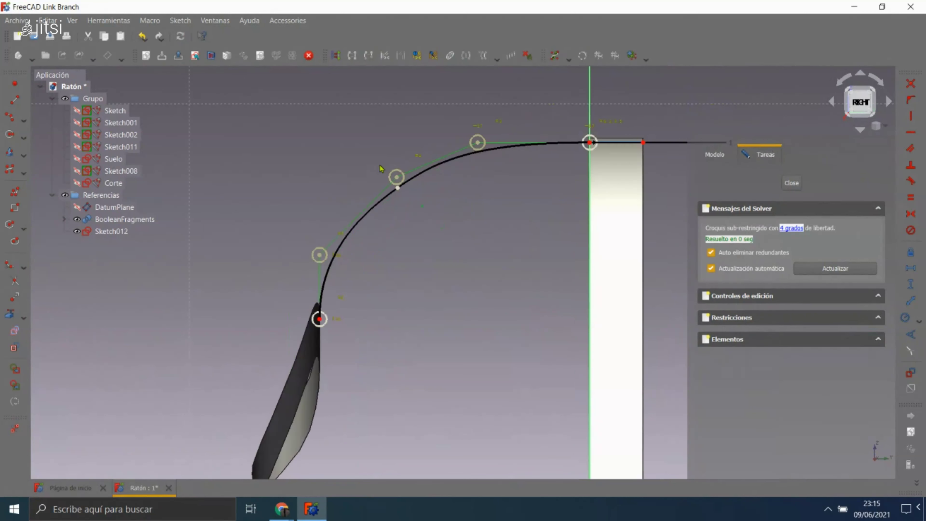
middle_click_drag(381, 168, 451, 302)
scroll(451, 302, "down", 2)
scroll(451, 303, "up", 2)
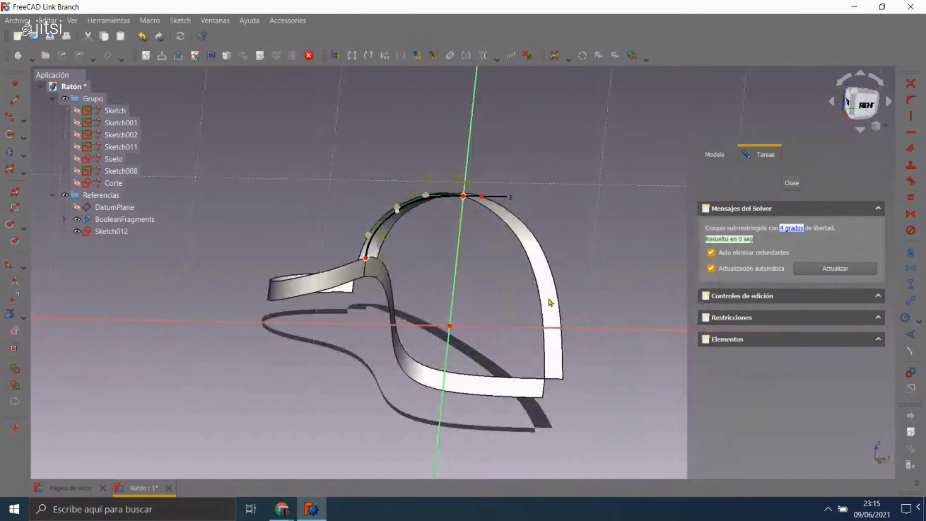
left_click(791, 183)
mouse_move(435, 226)
middle_mouse_down()
mouse_move(444, 225)
mouse_move(435, 222)
middle_mouse_up()
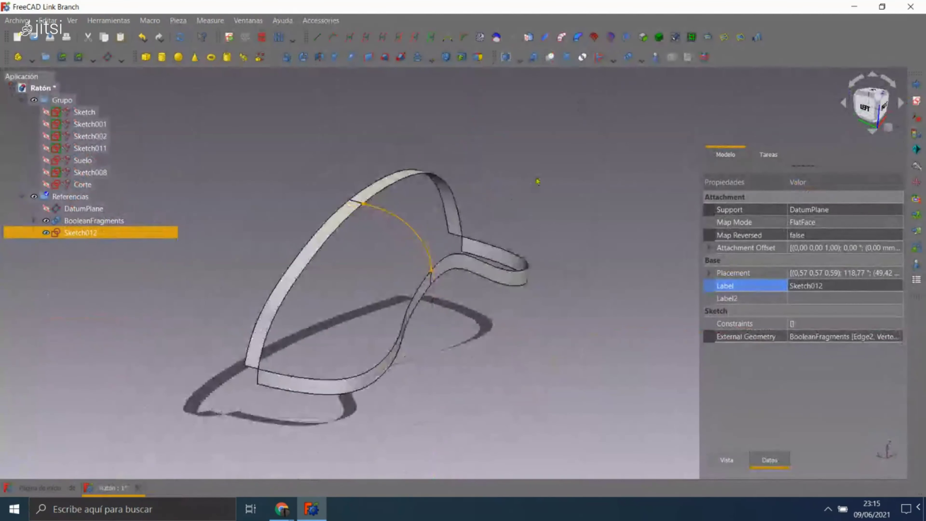
- Deselect Sketch012 and orbit the cap to look at the new arc
left_click(419, 219)
scroll(408, 214, "down", 3)
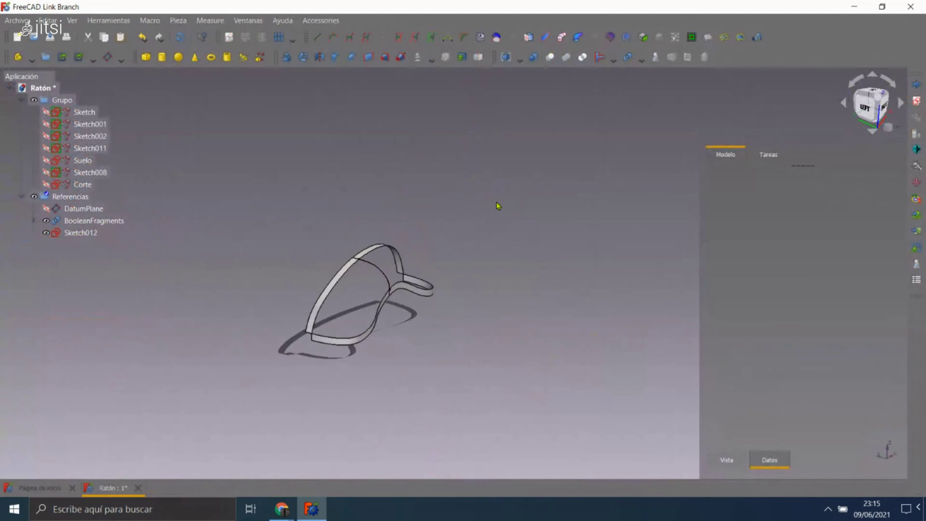
scroll(354, 234, "up", 2)
scroll(459, 283, "up", 2)
mouse_move(458, 284)
middle_mouse_down()
mouse_move(415, 192)
mouse_move(402, 201)
middle_mouse_up()
scroll(415, 193, "up", 3)
scroll(402, 200, "up", 3)
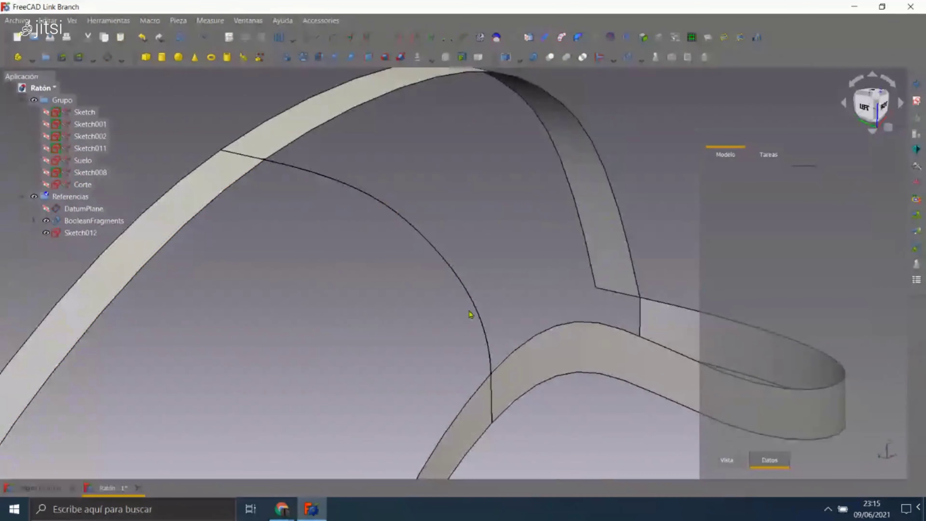
scroll(449, 280, "down", 3)
mouse_move(374, 275)
middle_mouse_down()
mouse_move(465, 244)
mouse_move(441, 232)
mouse_move(456, 248)
mouse_move(450, 256)
mouse_move(411, 196)
middle_mouse_up()
scroll(390, 221, "up", 3)
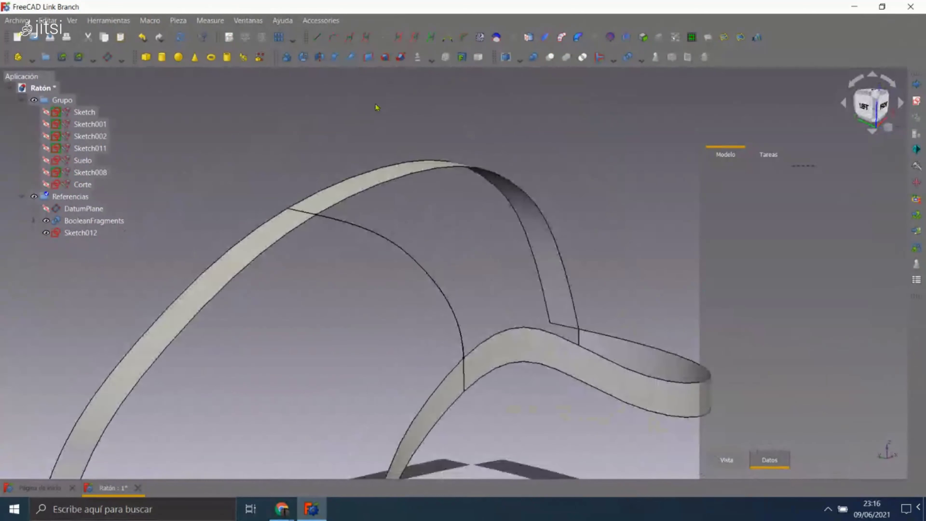
- Start a Filling surface with the top arc edge as boundary, then cancel it
key("Tab")
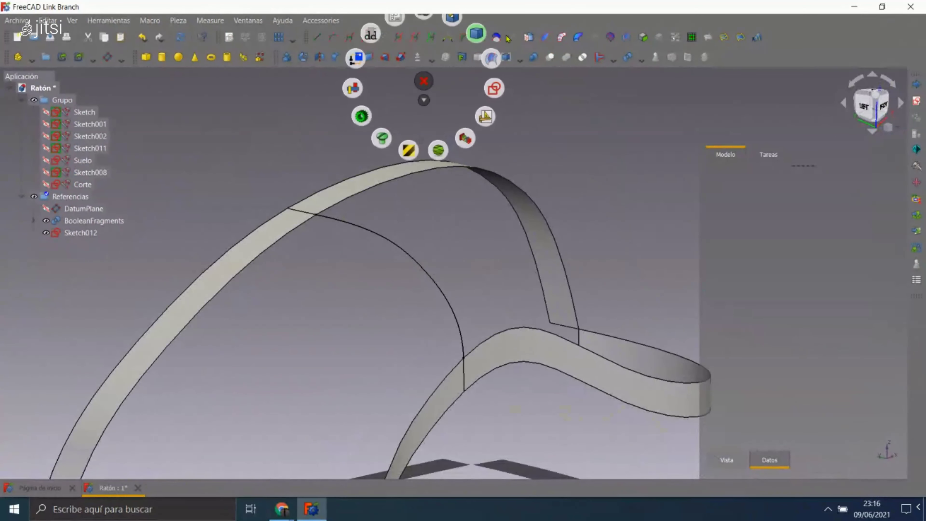
left_click(477, 36)
left_click(724, 37)
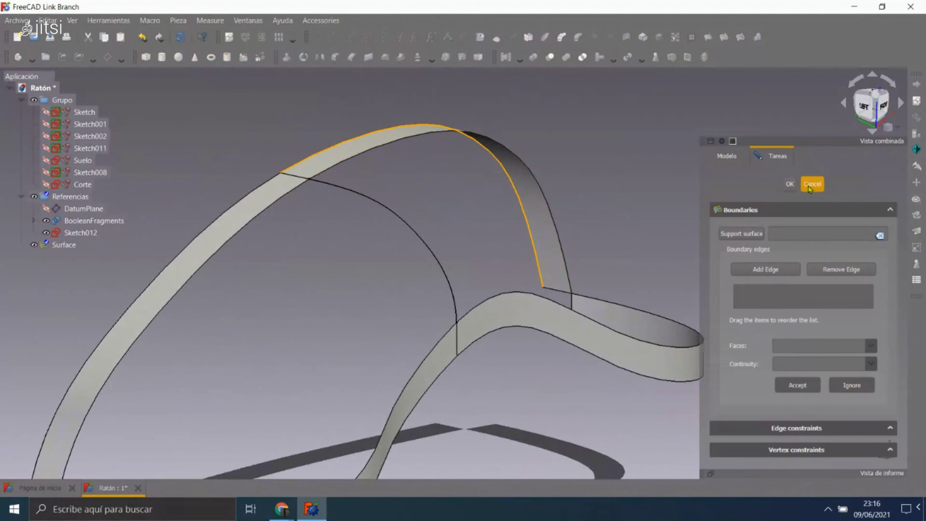
left_click(397, 150)
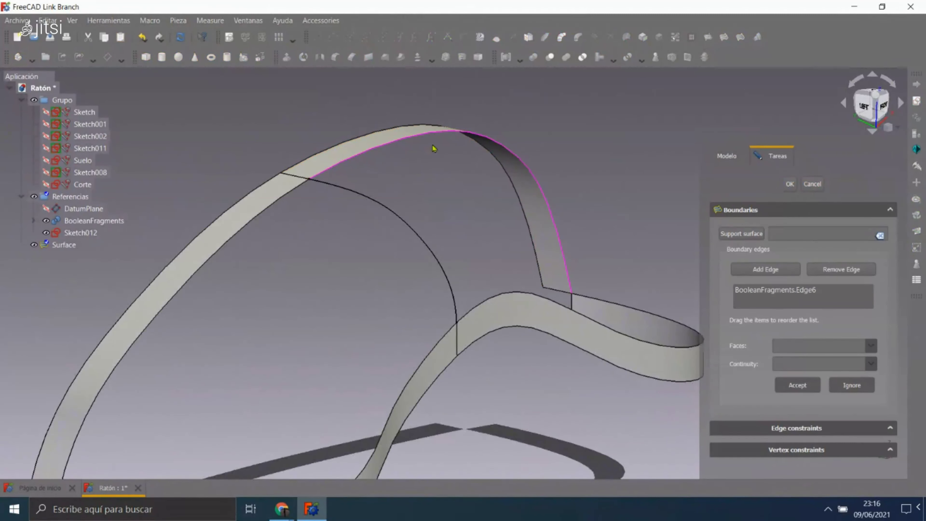
scroll(434, 145, "down", 1)
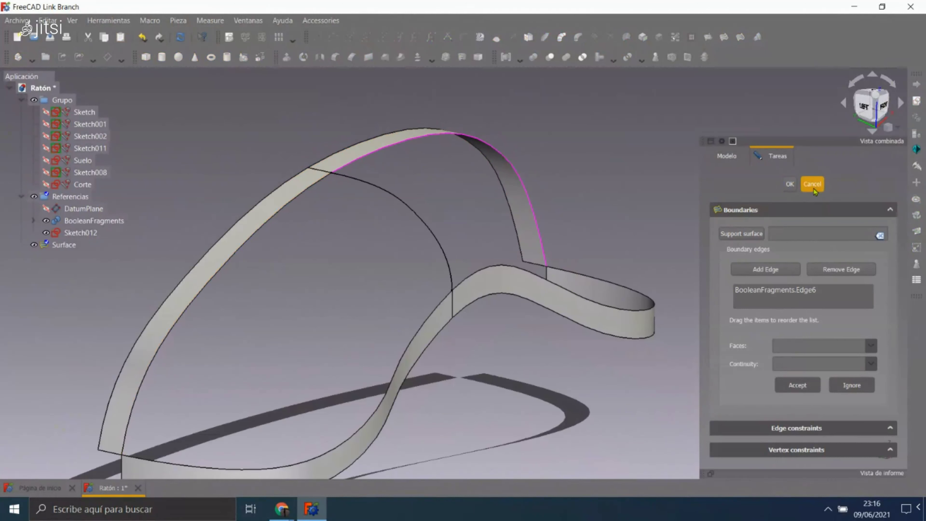
left_click(807, 186)
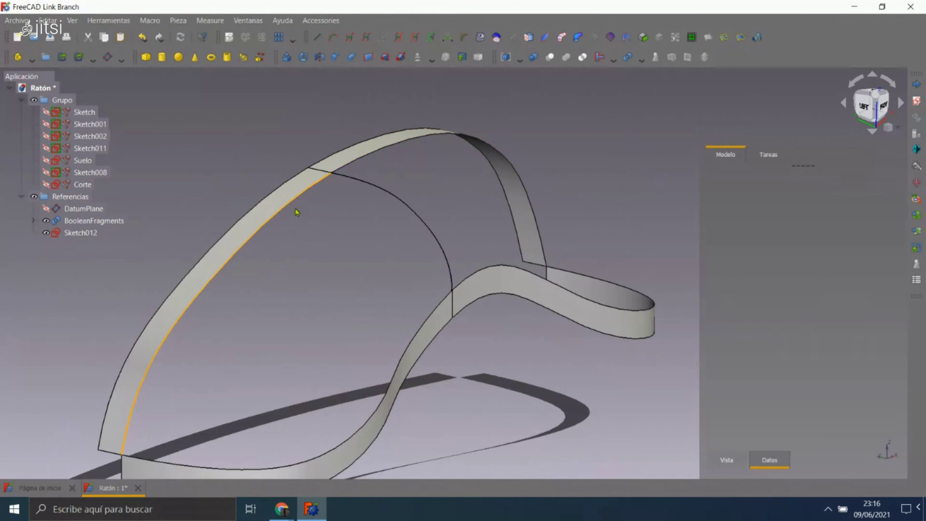
- Hide BooleanFragments and show its Compound child in the tree
scroll(297, 214, "down", 2)
left_click(47, 221)
left_click(33, 221)
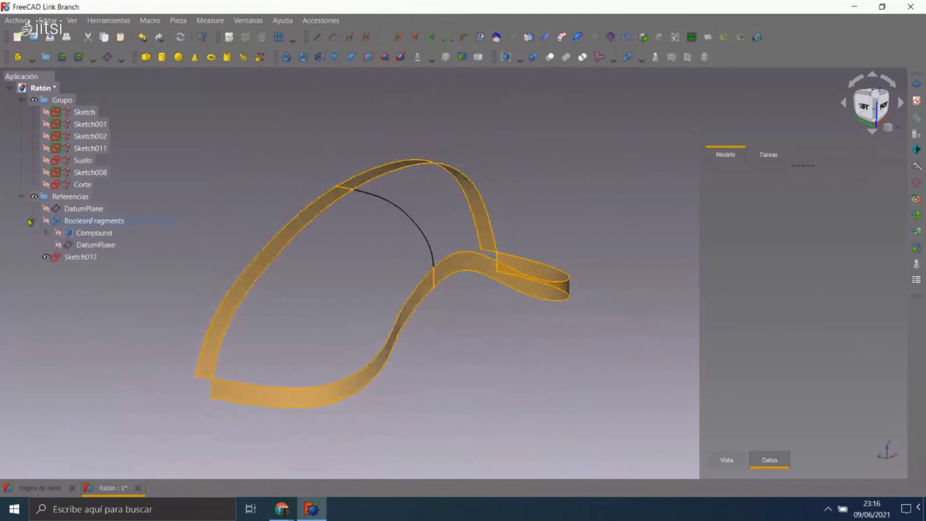
left_click(58, 233)
scroll(362, 193, "up", 2)
scroll(418, 184, "up", 2)
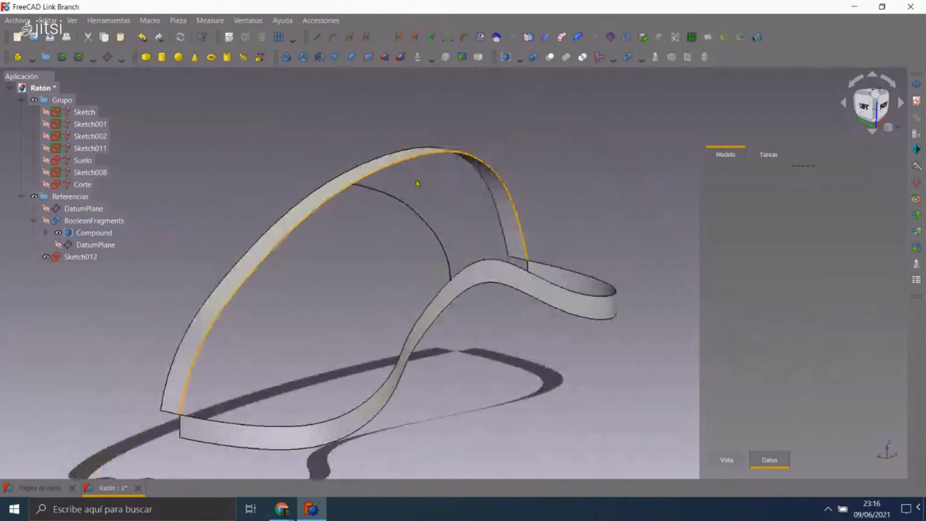
scroll(419, 175, "up", 1)
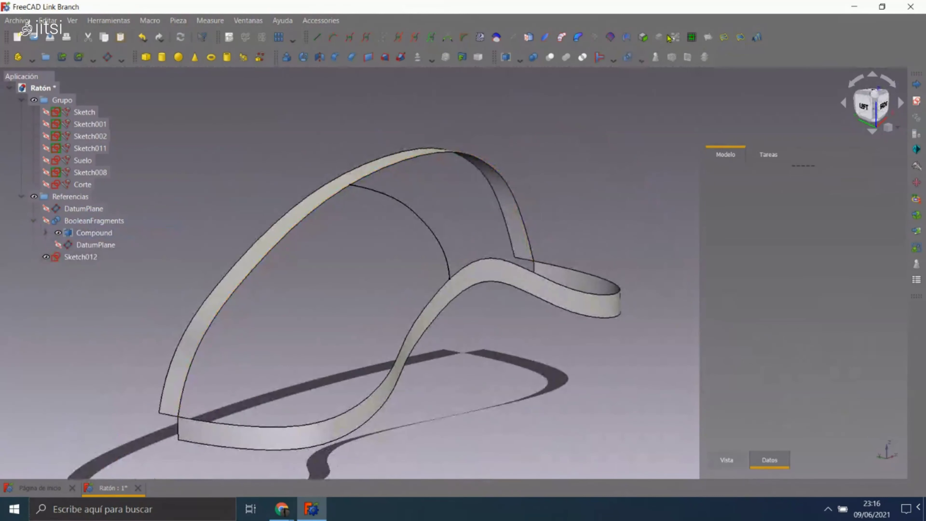
- Start a Filling with Compound.Edge3 and Edge7 as boundaries and Sketch012.Edge1 as guide edge
left_click(689, 58)
left_click(437, 156)
left_click(561, 256)
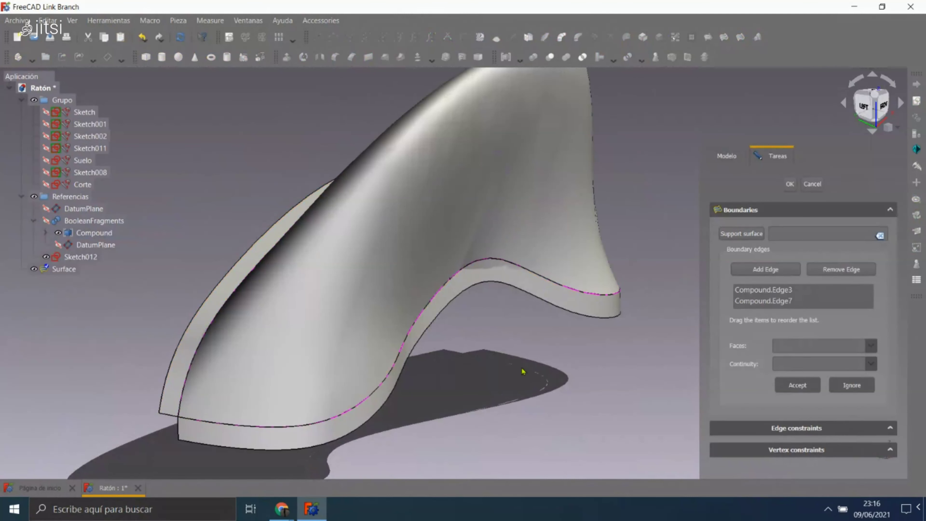
left_click(776, 429)
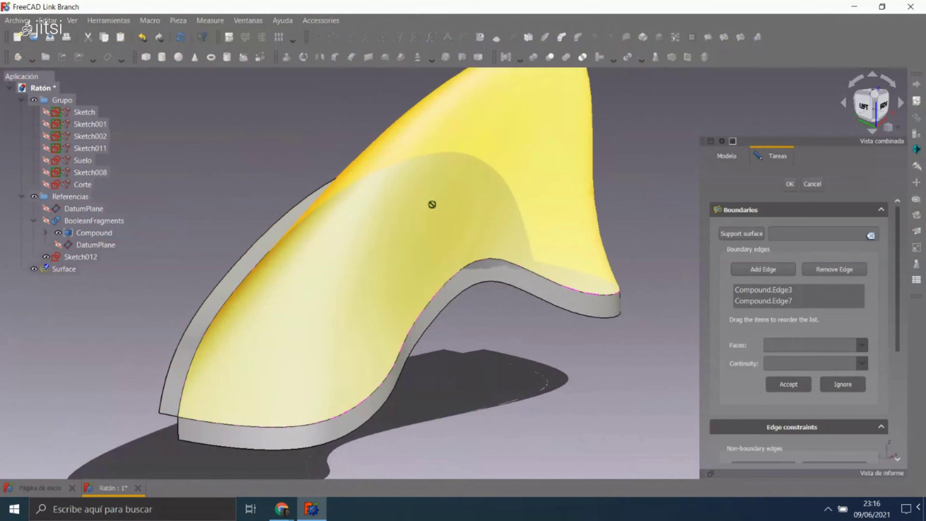
scroll(780, 364, "down", 5)
mouse_move(471, 387)
middle_mouse_down()
mouse_move(466, 242)
mouse_move(501, 289)
mouse_move(463, 201)
mouse_move(570, 147)
mouse_move(572, 270)
mouse_move(367, 213)
mouse_move(418, 215)
mouse_move(377, 174)
mouse_move(399, 161)
mouse_move(325, 172)
mouse_move(536, 262)
middle_mouse_up()
left_click(453, 214)
scroll(488, 247, "up", 5)
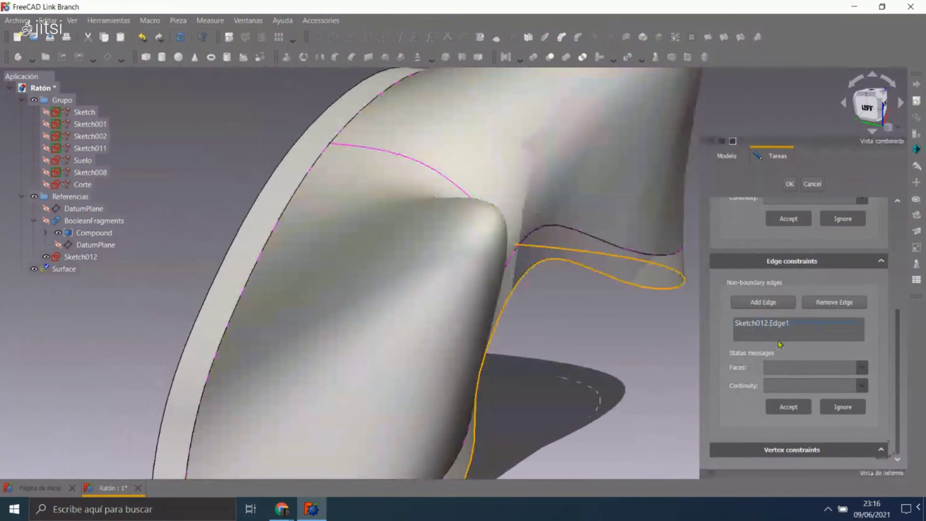
scroll(784, 432, "up", 5)
left_click(785, 431)
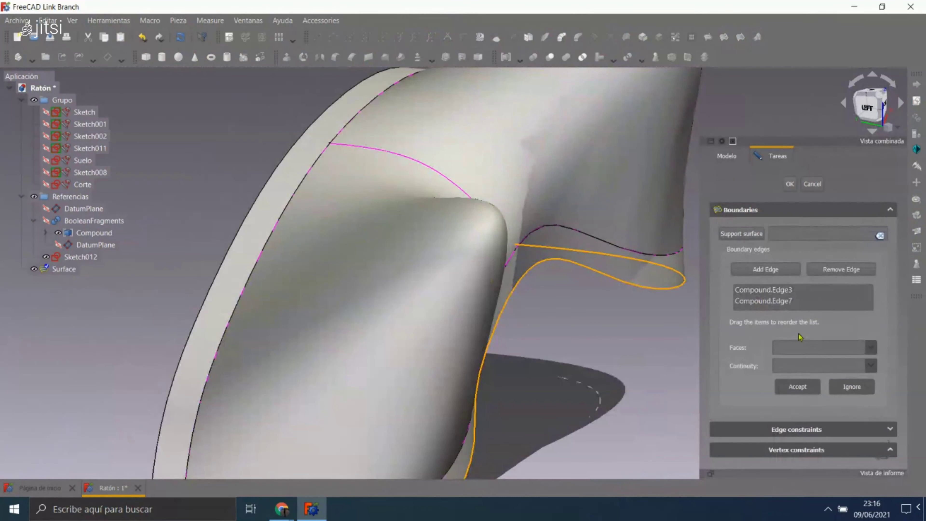
- Give Edge3 (Face1) and Edge7 (Face2) G1 continuity to the adjacent strips
left_click(787, 290)
left_click(792, 349)
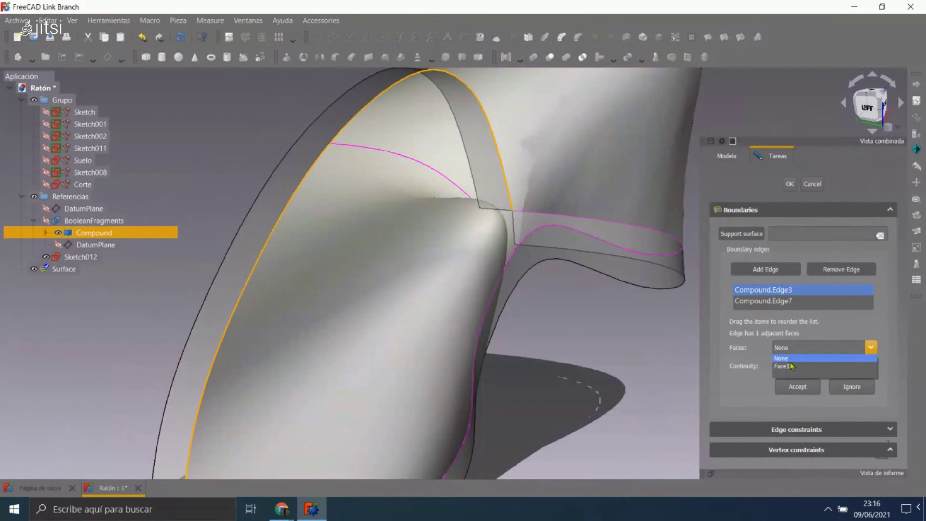
left_click(789, 364)
left_click(790, 386)
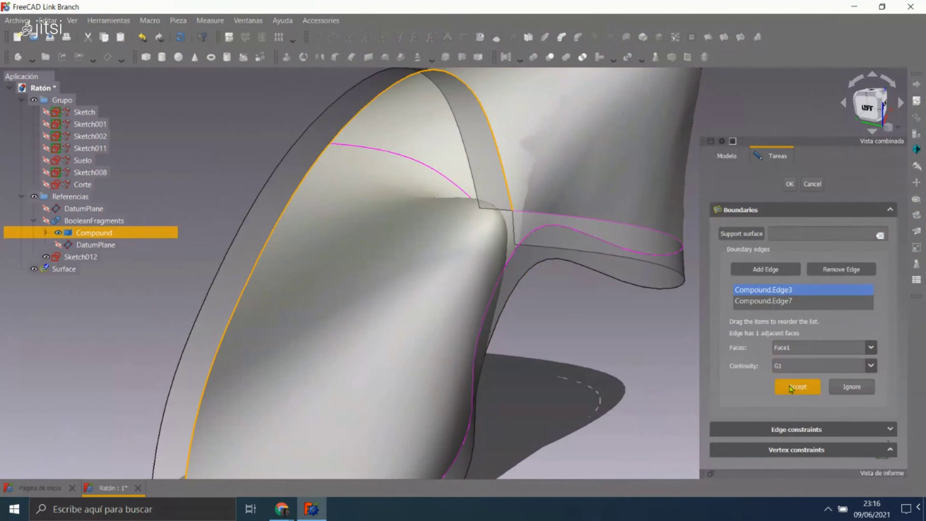
scroll(511, 292, "down", 5)
mouse_move(579, 327)
middle_mouse_down()
mouse_move(424, 266)
mouse_move(474, 256)
middle_mouse_up()
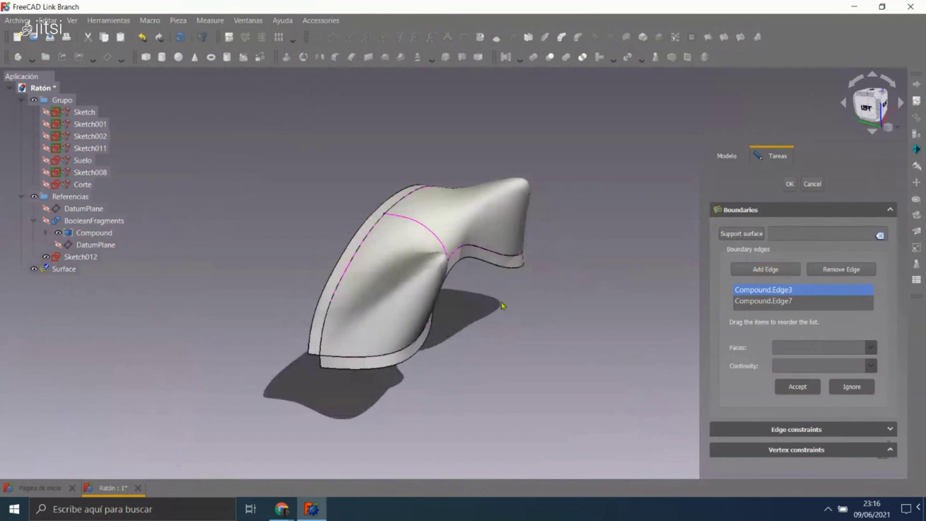
scroll(485, 250, "up", 3)
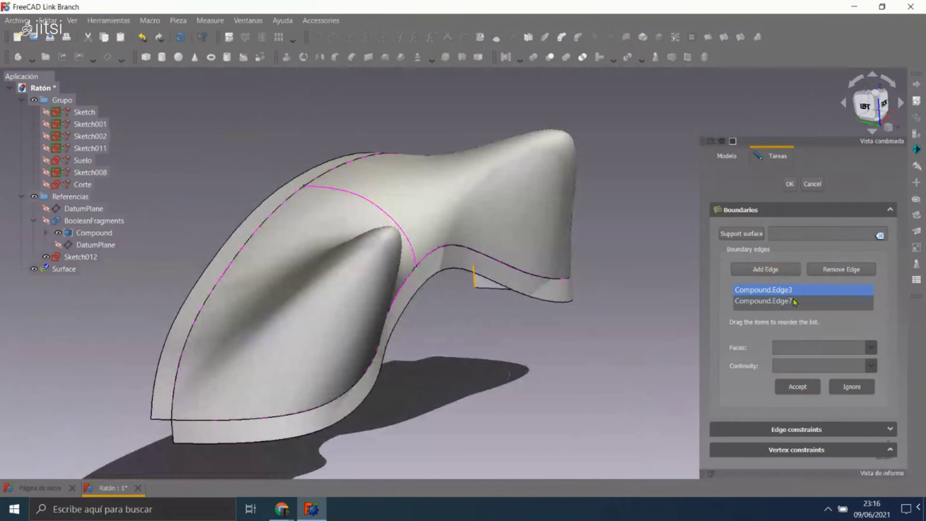
left_click(785, 301)
left_click(795, 366)
left_click(788, 382)
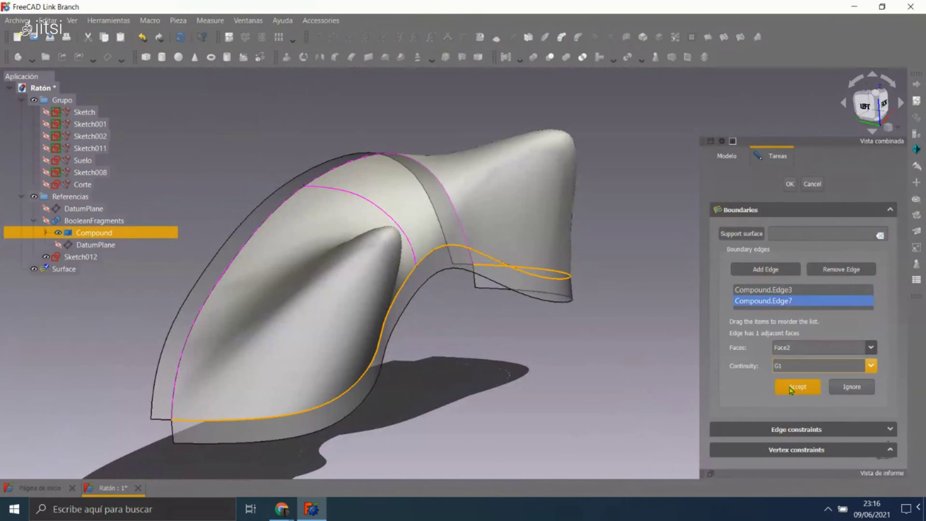
left_click(791, 386)
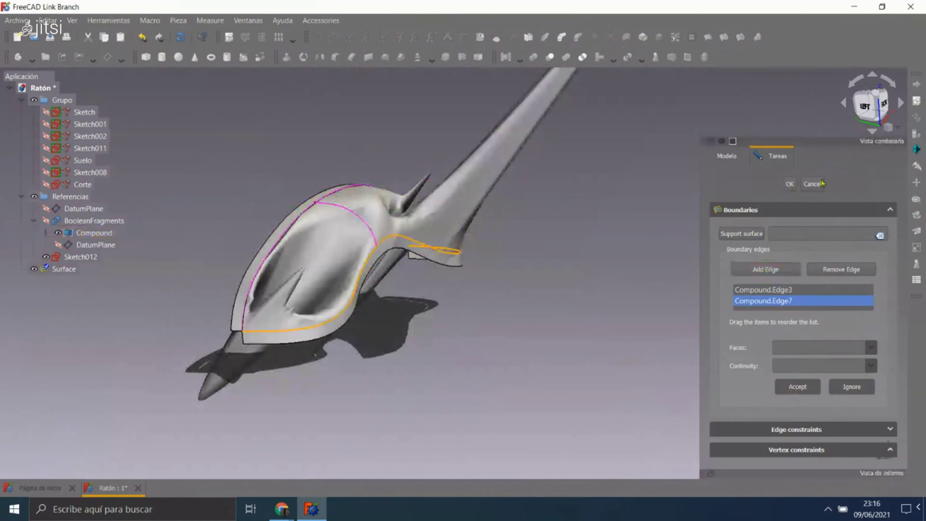
- Cancel the distorted filling and orbit to inspect the frame from several angles
left_click(813, 186)
scroll(355, 197, "up", 3)
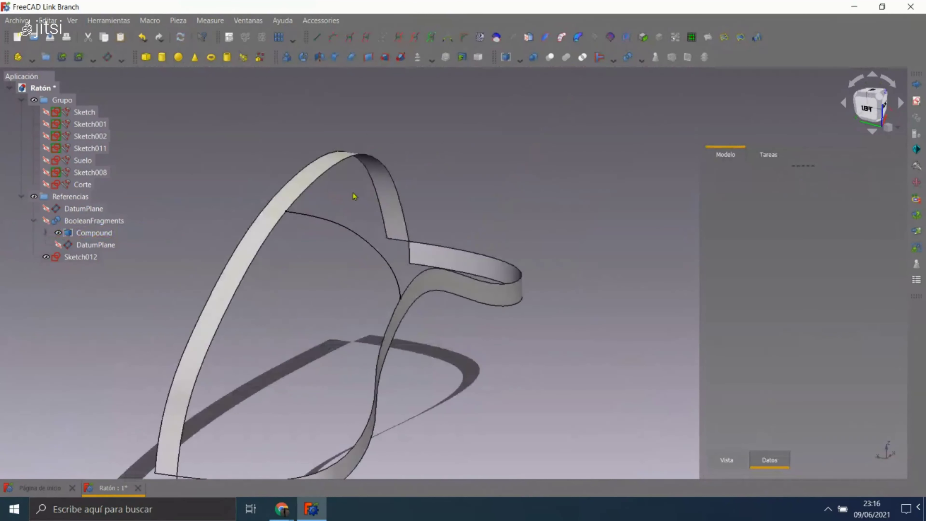
scroll(420, 223, "down", 5)
scroll(498, 188, "up", 5)
scroll(505, 190, "down", 2)
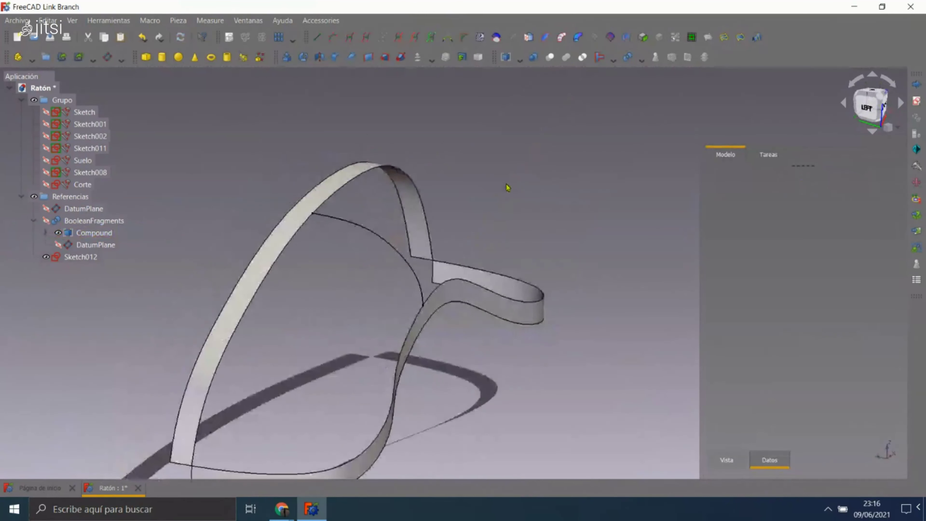
scroll(528, 210, "down", 2)
middle_click_drag(528, 211, 322, 217)
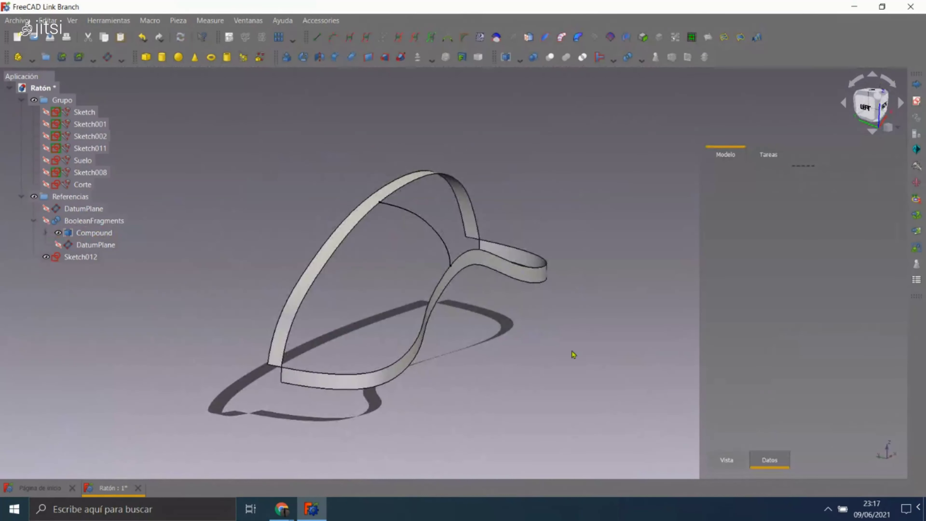
scroll(452, 221, "up", 3)
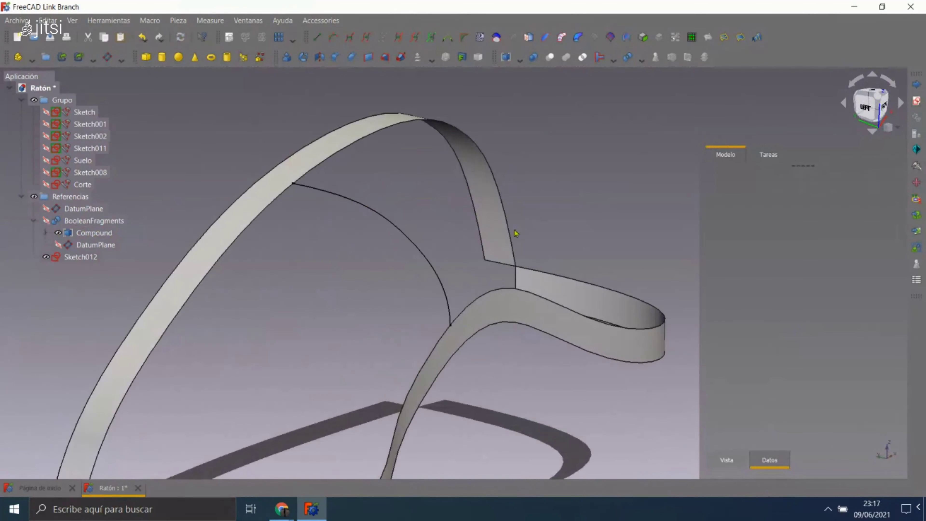
scroll(440, 213, "down", 3)
scroll(432, 217, "down", 1)
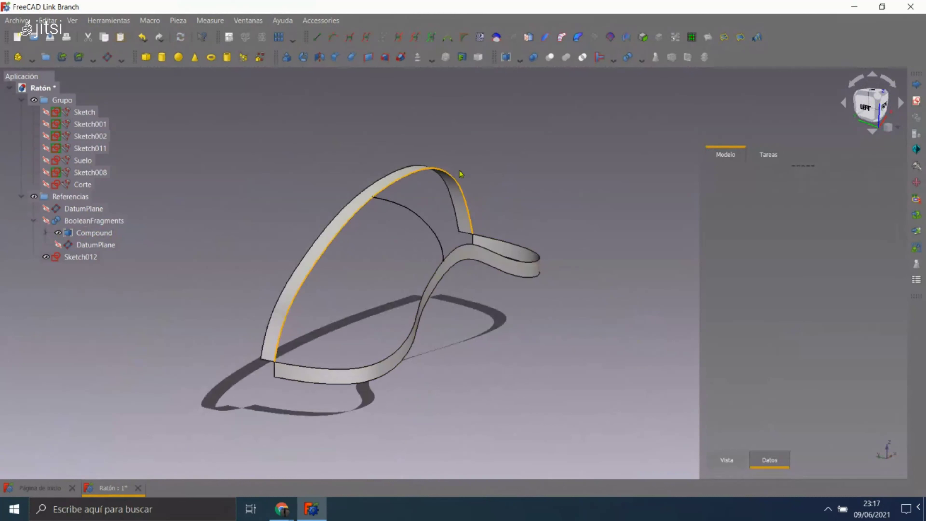
mouse_move(485, 187)
middle_mouse_down()
mouse_move(500, 211)
mouse_move(492, 244)
mouse_move(505, 194)
middle_mouse_up()
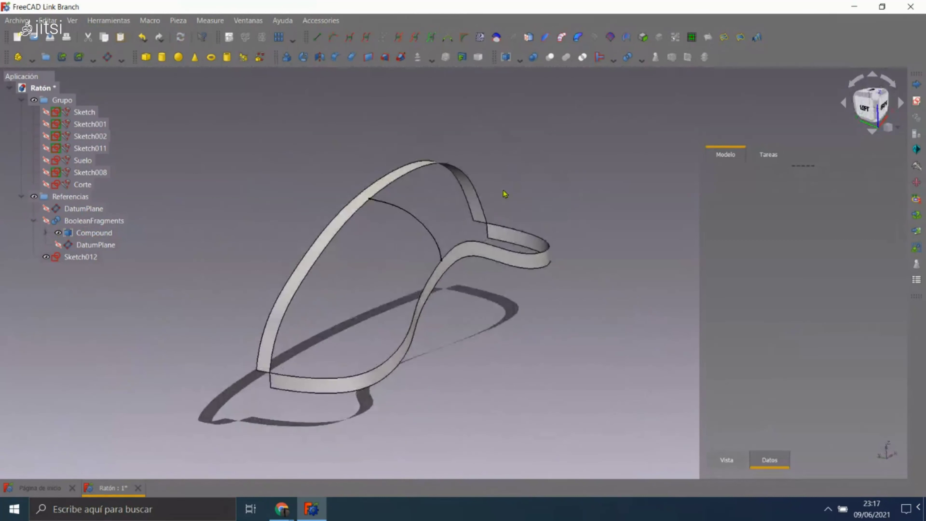
- Hide the Compound and show BooleanFragments again, collapsed in the tree
left_click(58, 233)
left_click(34, 221)
scroll(238, 174, "up", 2)
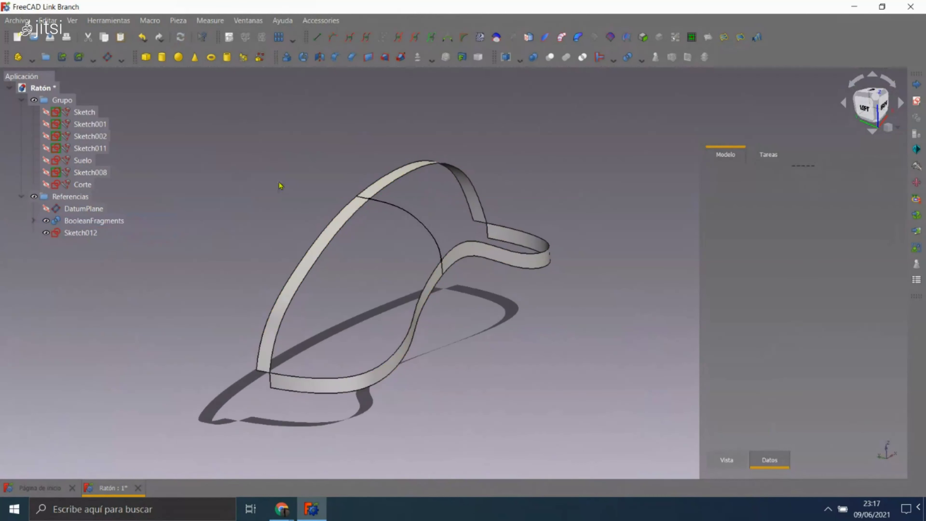
scroll(363, 218, "up", 3)
left_click(710, 39)
- Bound the fill by BooleanFragments.Edge3 and Sketch012.Edge1, check it by orbiting, and accept
left_click(351, 217)
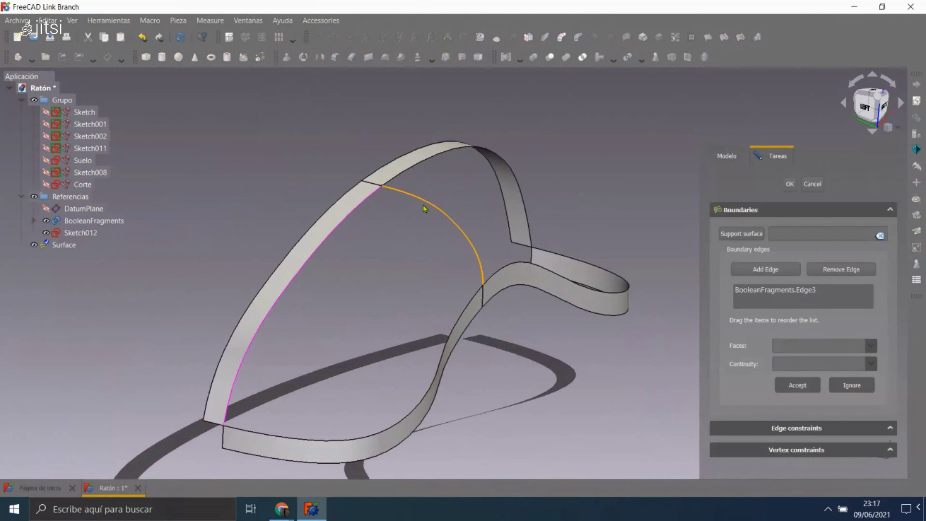
mouse_move(455, 317)
middle_mouse_down()
mouse_move(383, 257)
mouse_move(446, 256)
mouse_move(538, 192)
mouse_move(558, 197)
mouse_move(408, 178)
middle_mouse_up()
scroll(408, 178, "up", 3)
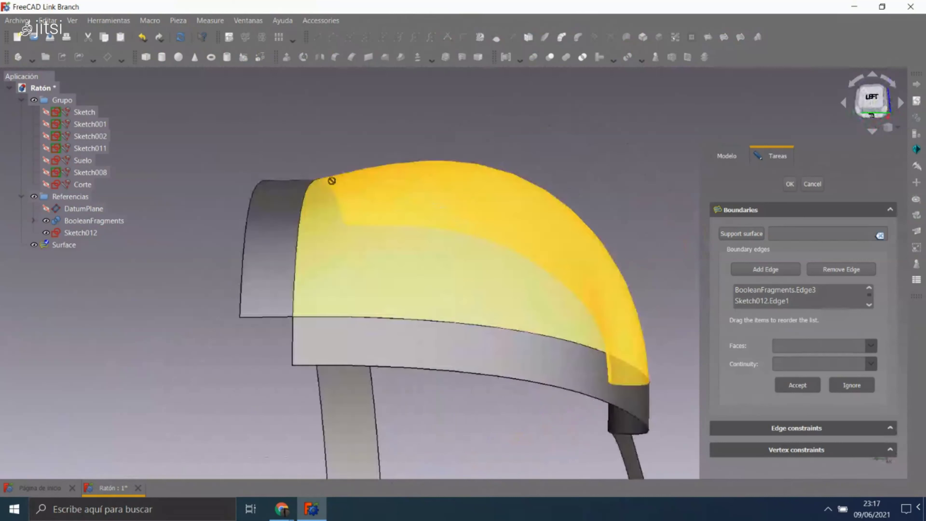
scroll(397, 179, "up", 1)
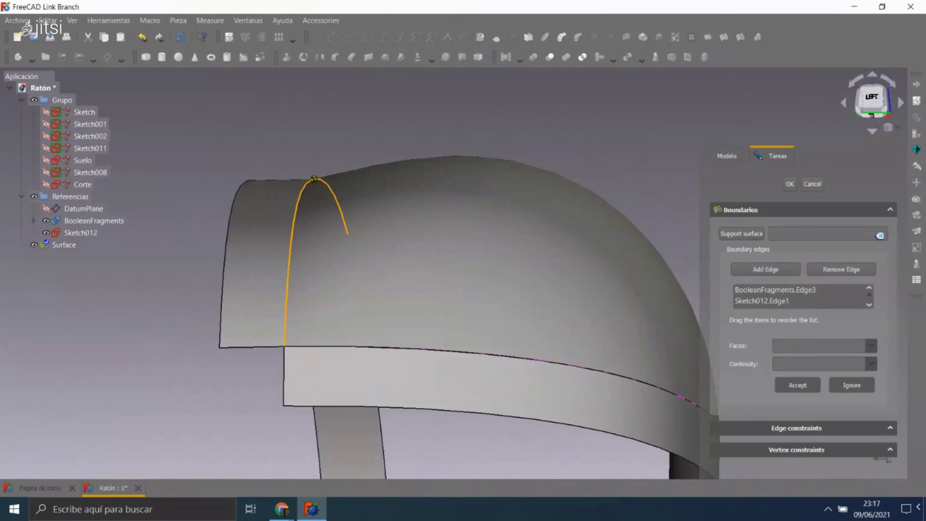
mouse_move(237, 182)
middle_mouse_down()
mouse_move(306, 170)
mouse_move(354, 188)
middle_mouse_up()
scroll(354, 189, "down", 3)
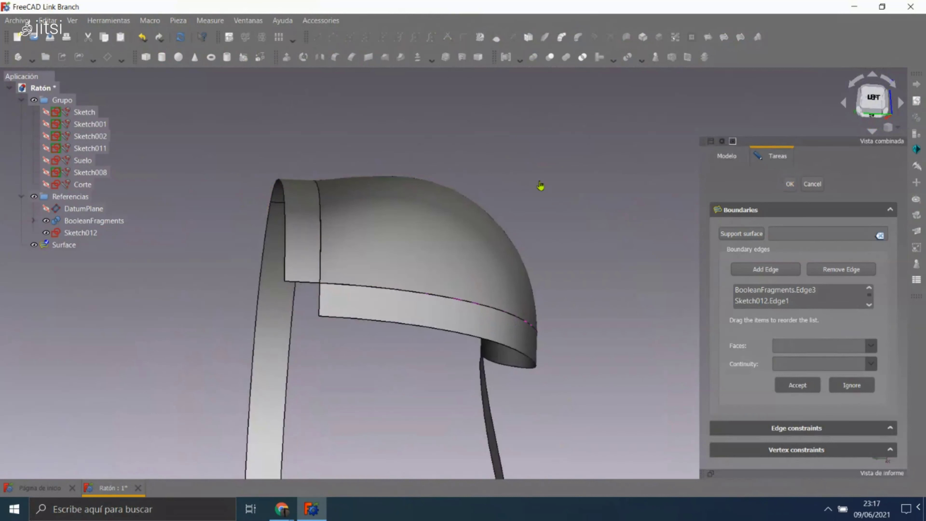
mouse_move(496, 166)
middle_mouse_down()
mouse_move(614, 244)
mouse_move(259, 237)
middle_mouse_up()
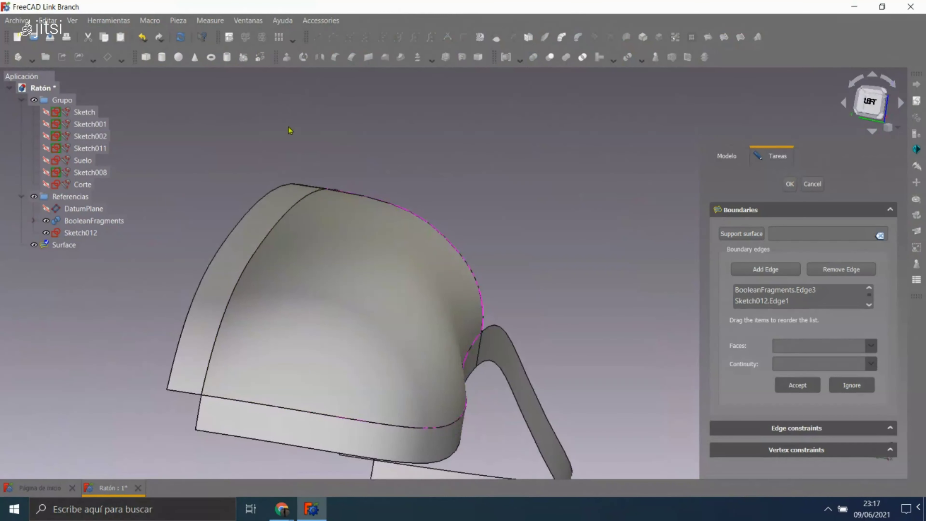
left_click(789, 186)
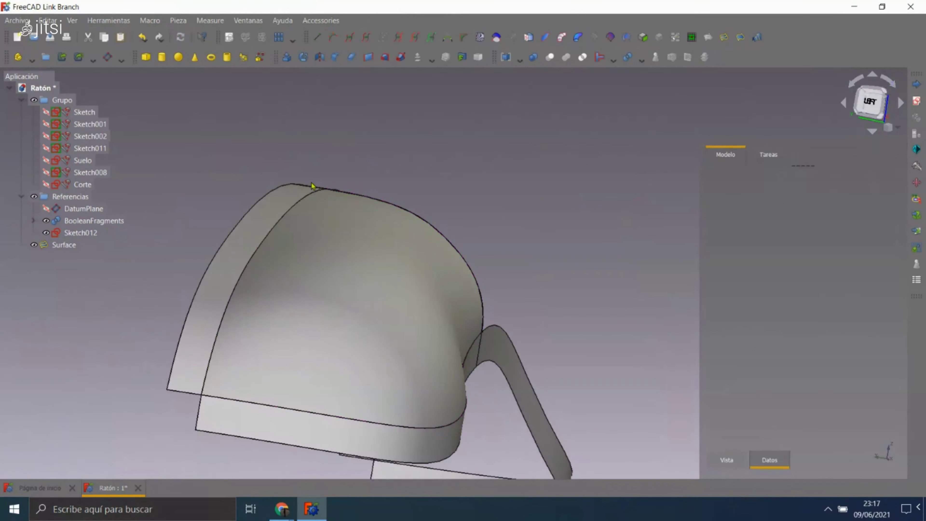
- Hide BooleanFragments and mirror the filled surface across the XZ plane as a trial
left_click(304, 190)
key("space")
left_click(391, 172)
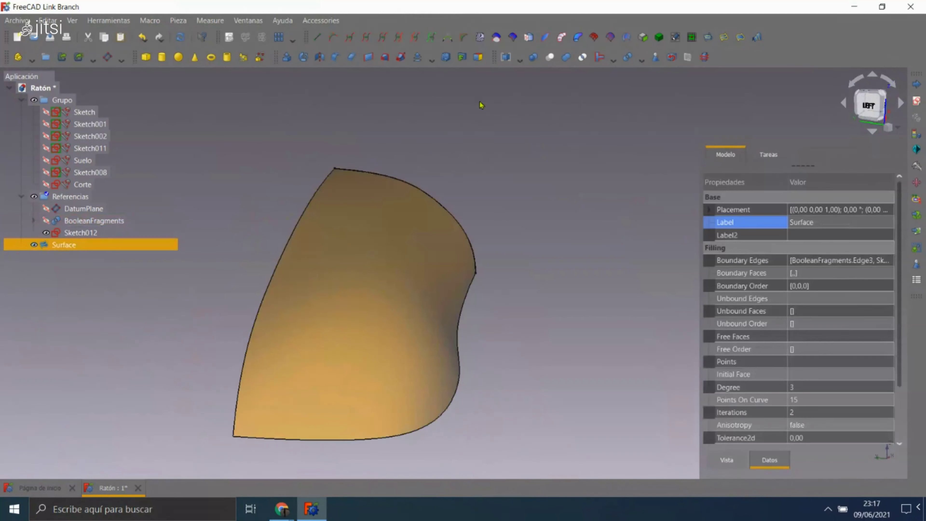
left_click(317, 58)
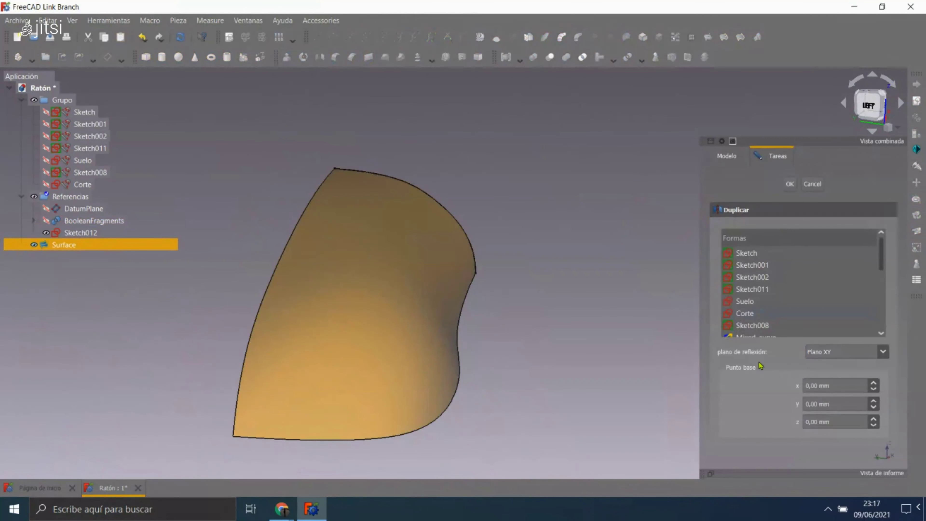
middle_click_drag(634, 403, 614, 403)
left_click(839, 352)
left_click(830, 371)
left_click(790, 184)
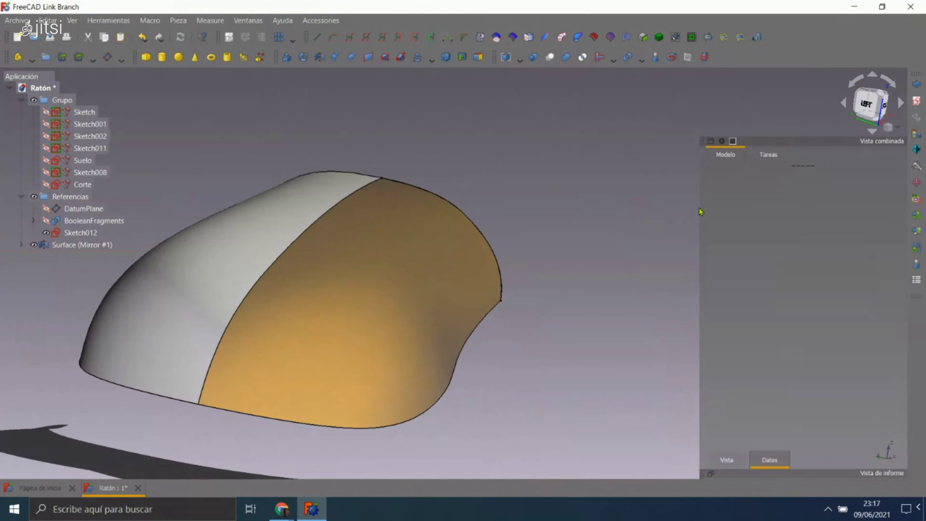
- Inspect the mirrored shell, then delete the mirrored surface copy
middle_click_drag(636, 271, 624, 230)
middle_click_drag(366, 162, 372, 269)
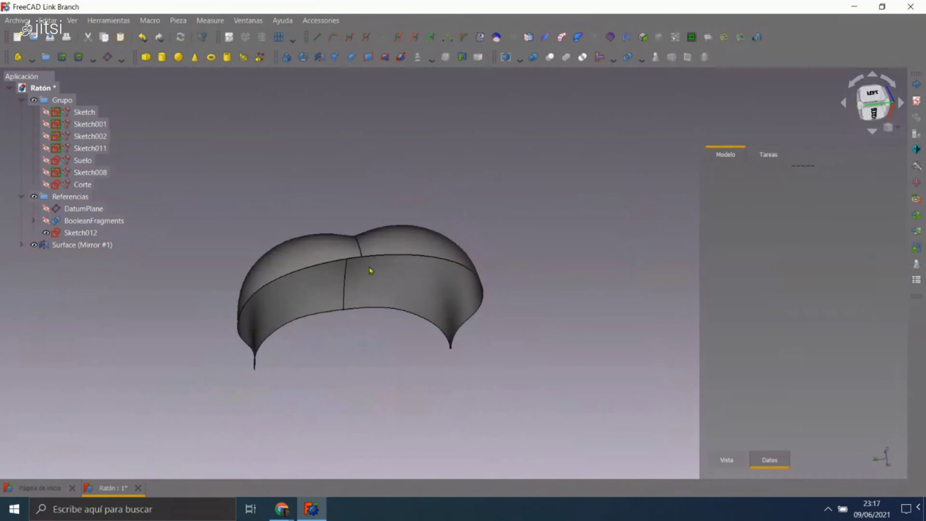
scroll(378, 238, "up", 3)
scroll(470, 222, "up", 3)
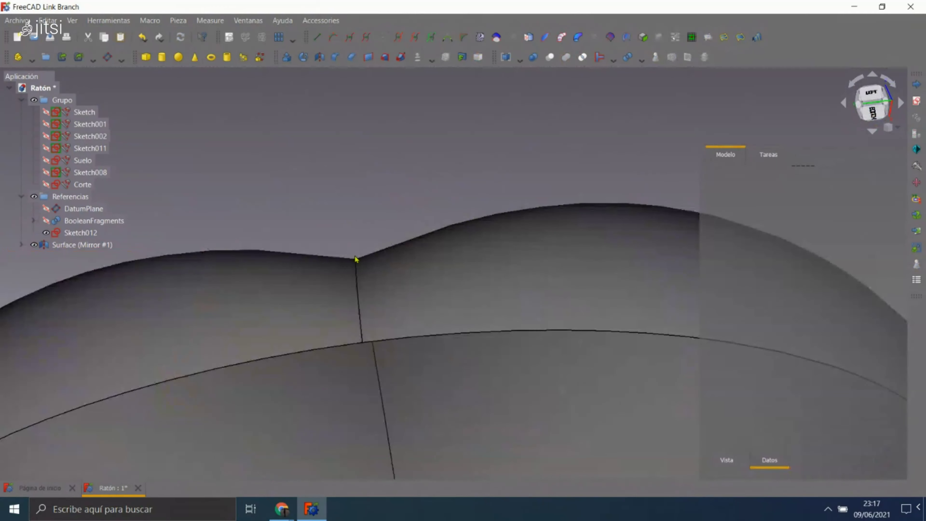
scroll(411, 219, "down", 5)
middle_click_drag(411, 220, 405, 275)
mouse_move(384, 307)
middle_mouse_down()
mouse_move(417, 331)
mouse_move(411, 403)
mouse_move(403, 285)
middle_mouse_up()
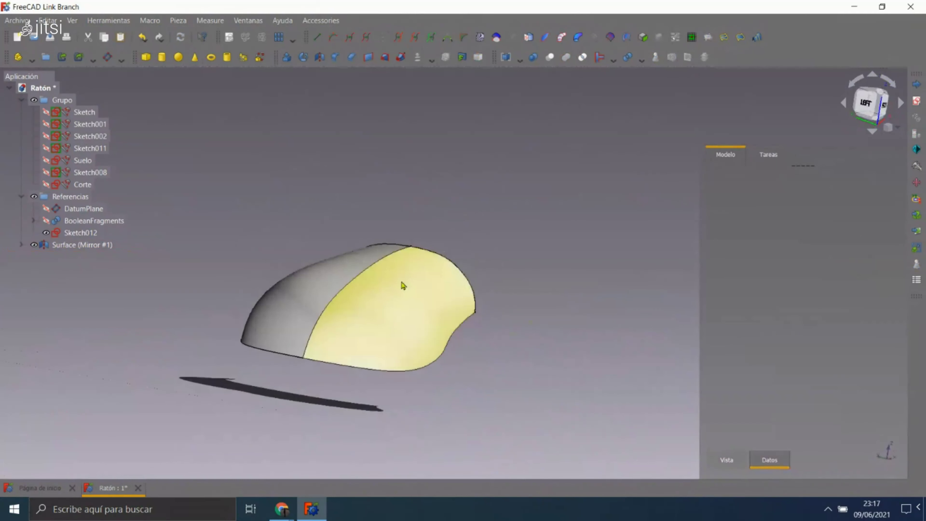
left_click(162, 244)
key("Delete")
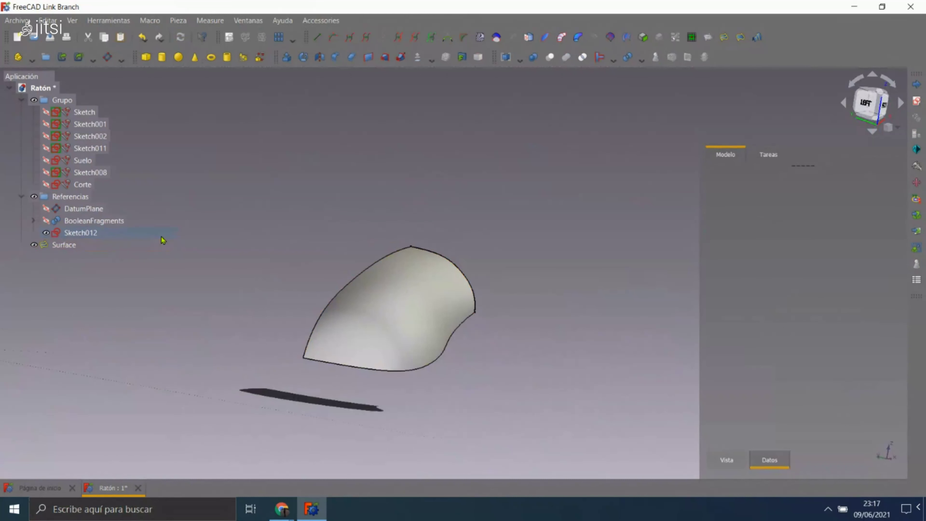
- Move Sketch012 into the Grupo folder and make the BooleanFragments side strips visible
left_click(67, 247)
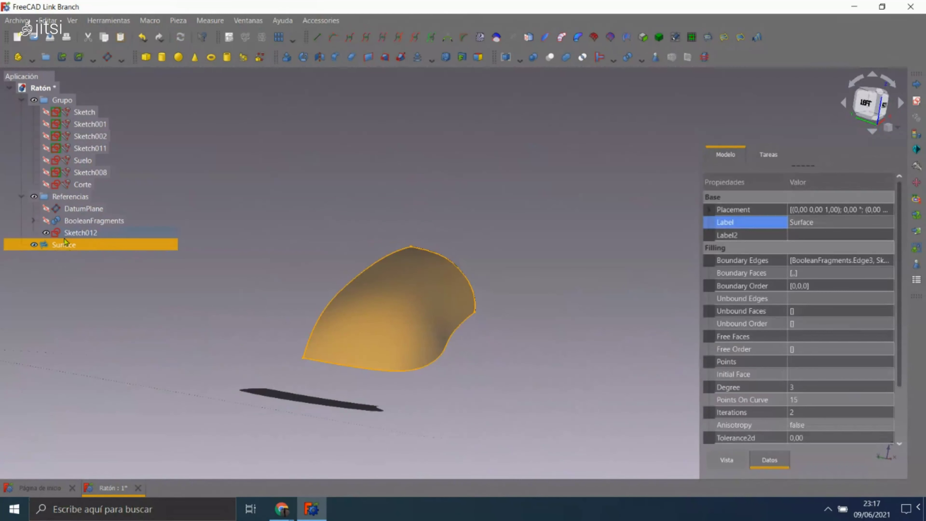
left_click(67, 237)
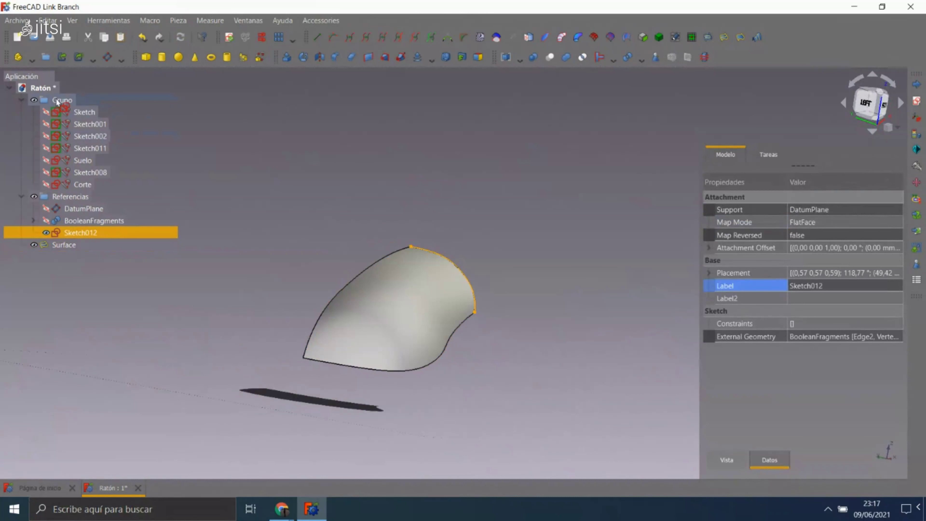
left_click_drag(57, 102, 57, 102)
left_click(321, 180)
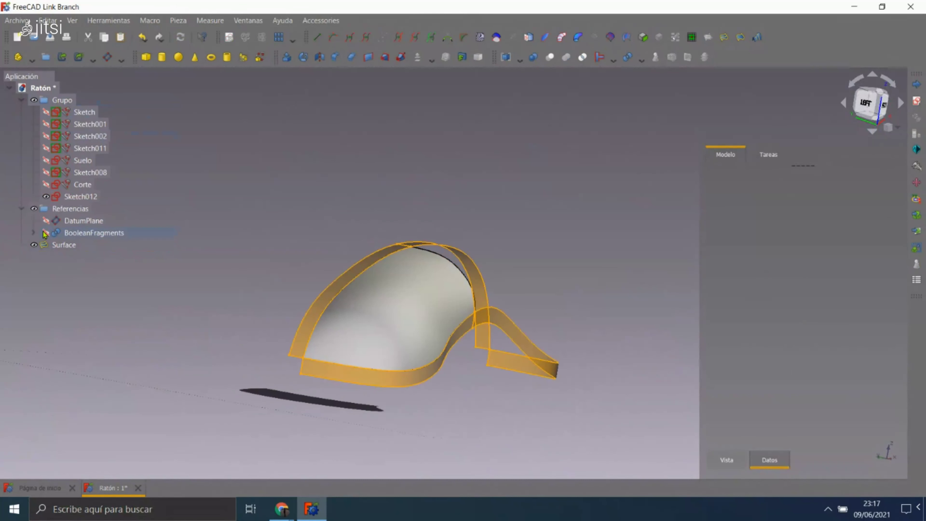
left_click(34, 232)
left_click(34, 233)
double_click(75, 245)
scroll(350, 219, "up", 3)
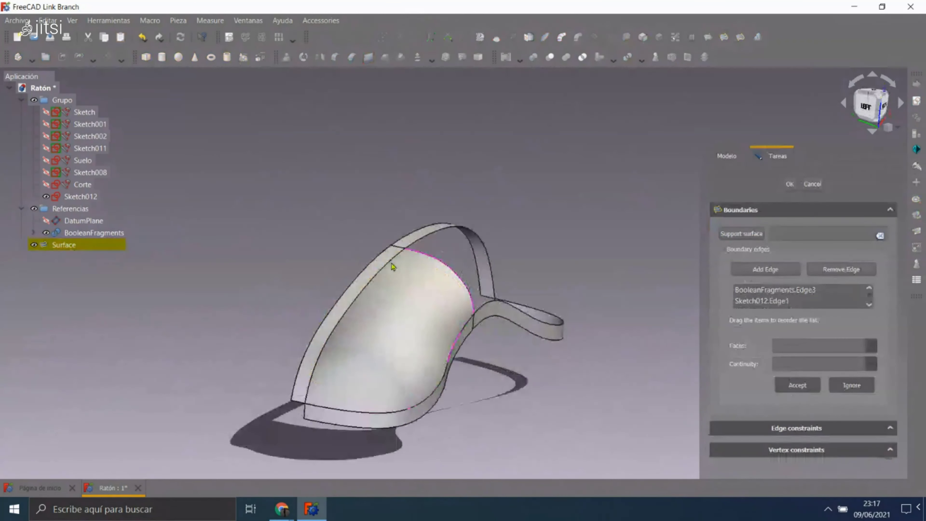
scroll(303, 229, "up", 3)
scroll(332, 220, "up", 3)
scroll(376, 310, "down", 2)
scroll(566, 378, "down", 2)
scroll(547, 328, "down", 3)
scroll(519, 287, "up", 3)
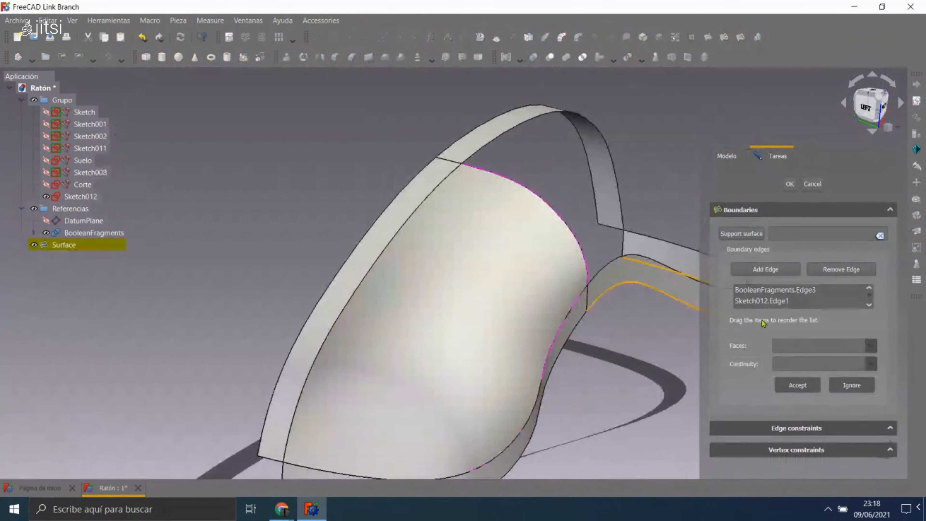
left_click(794, 295)
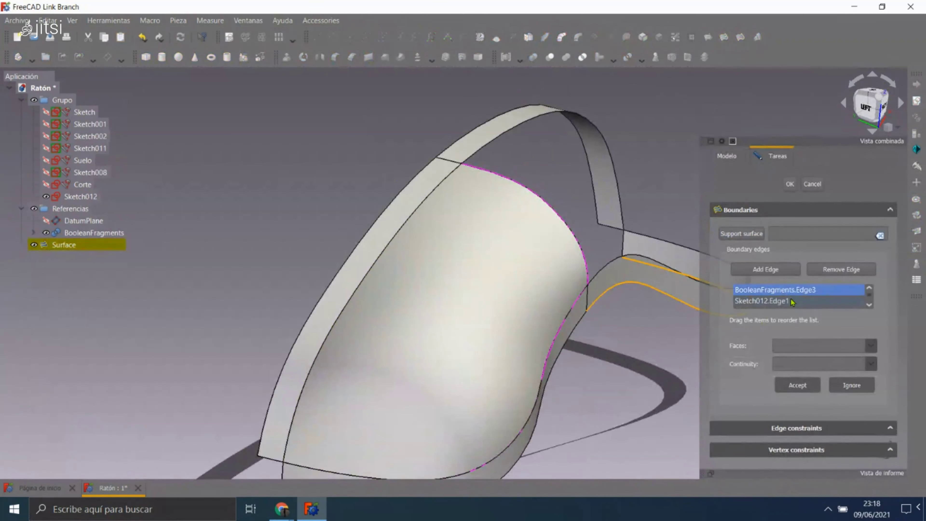
left_click(793, 301)
scroll(727, 291, "down", 3)
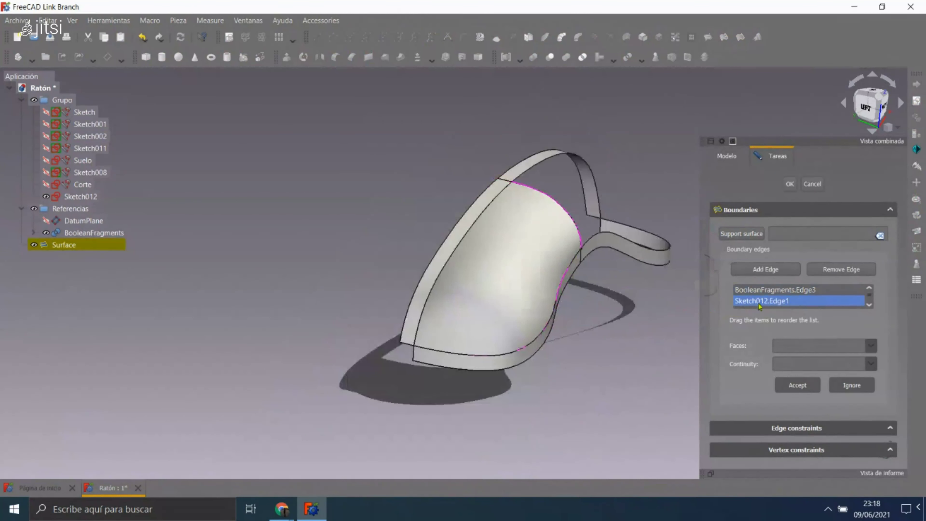
scroll(789, 303, "down", 1)
left_click(791, 301)
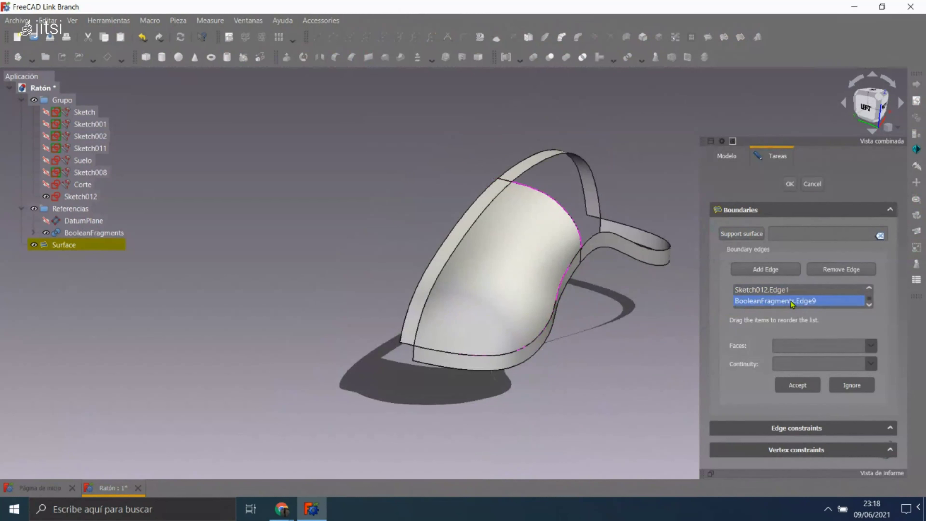
double_click(790, 301)
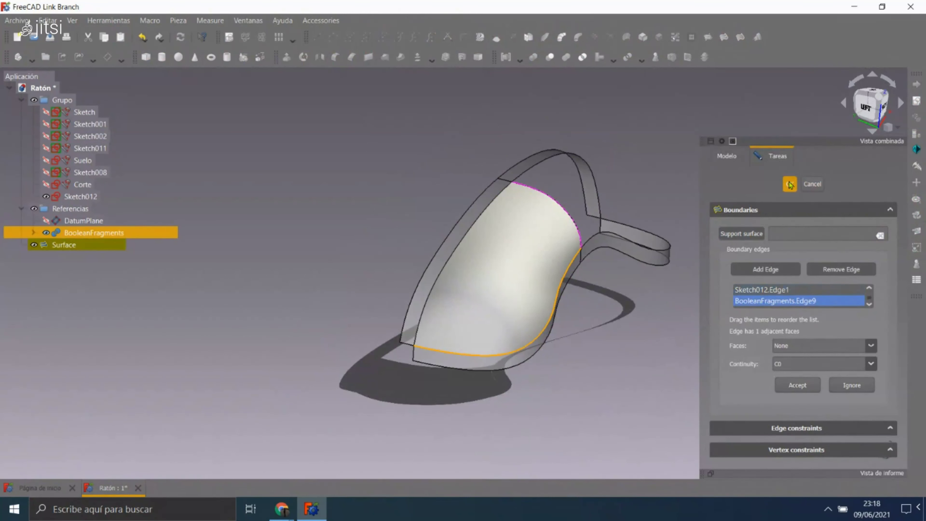
key("Return")
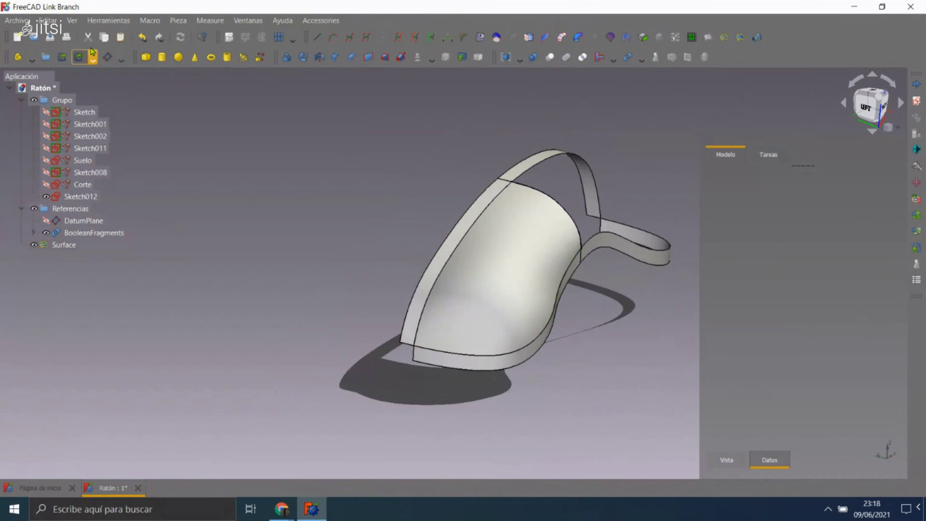
- Move the Surface into Grupo001 and relabel that group 'Superficies'
left_click_drag(54, 249, 65, 258)
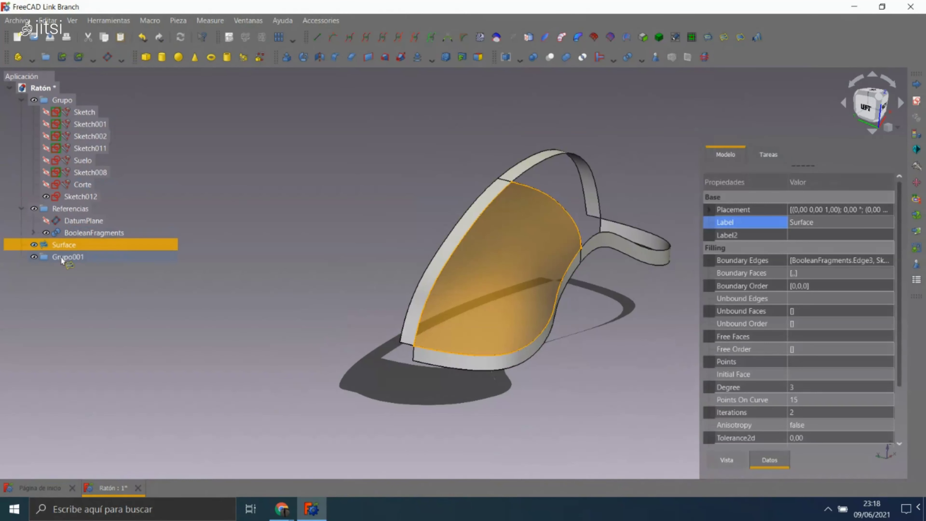
left_click(189, 244)
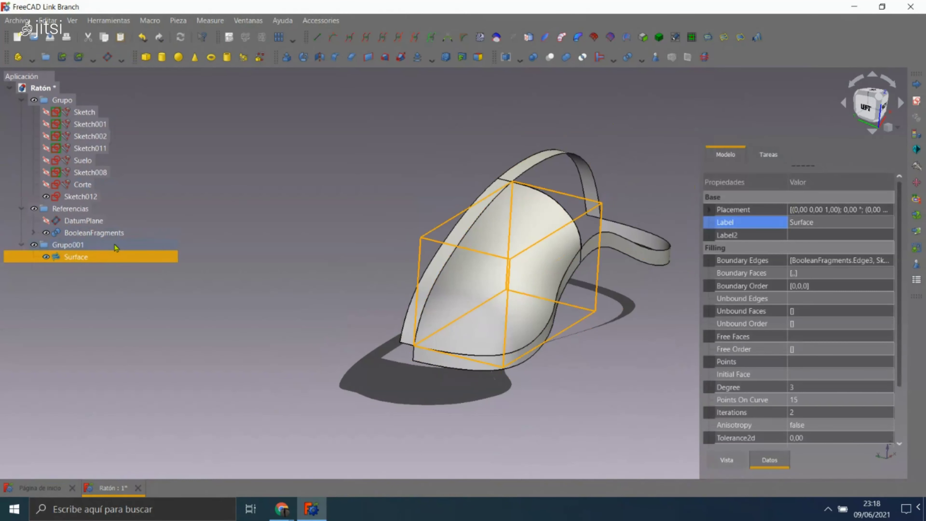
left_click(821, 210)
type("Superficies")
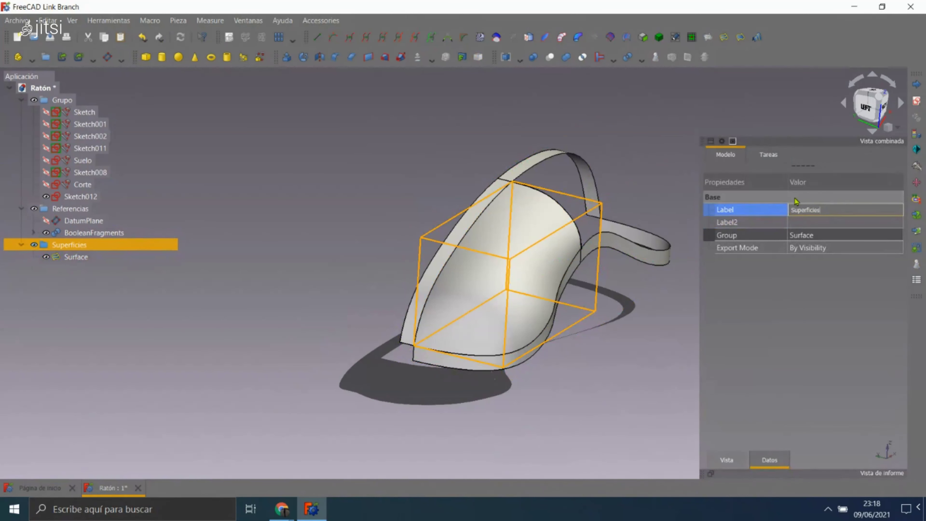
left_click(345, 182)
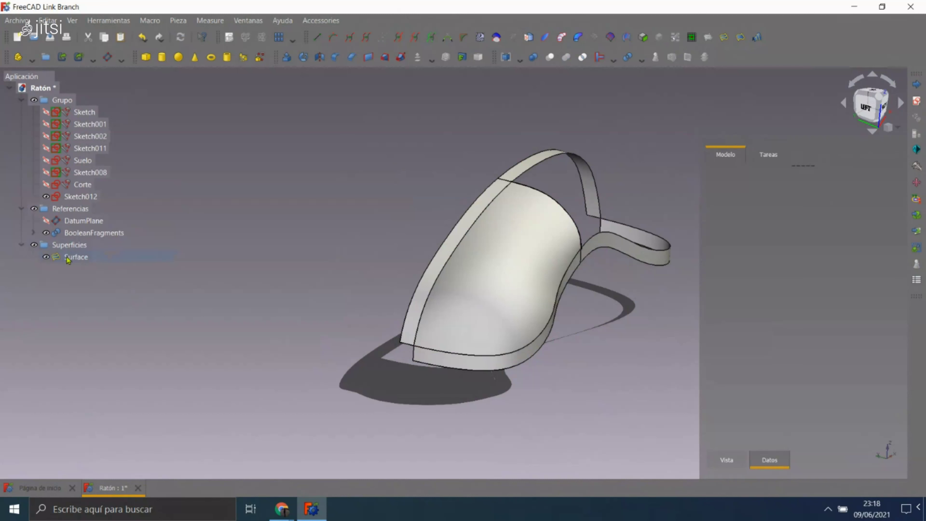
left_click(68, 250)
middle_click_drag(227, 224, 284, 187)
- Set the BooleanFragments.Edge3 boundary's adjacent face to Face2 with G1 continuity
double_click(78, 260)
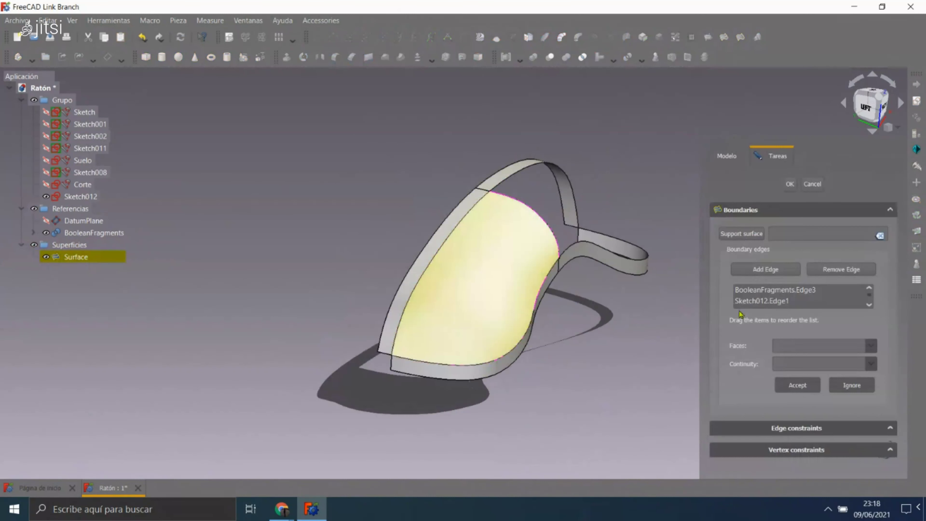
left_click(784, 302)
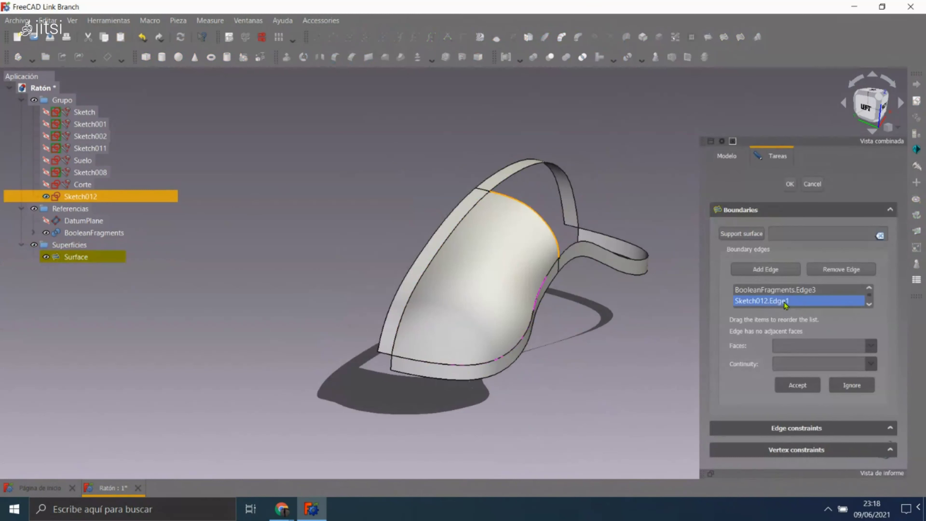
left_click(791, 345)
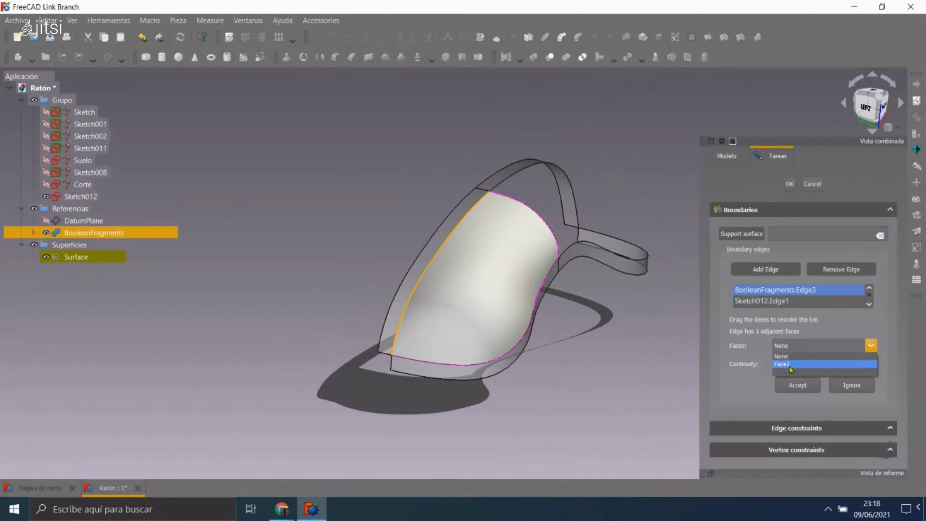
left_click(789, 366)
left_click(789, 365)
left_click(788, 382)
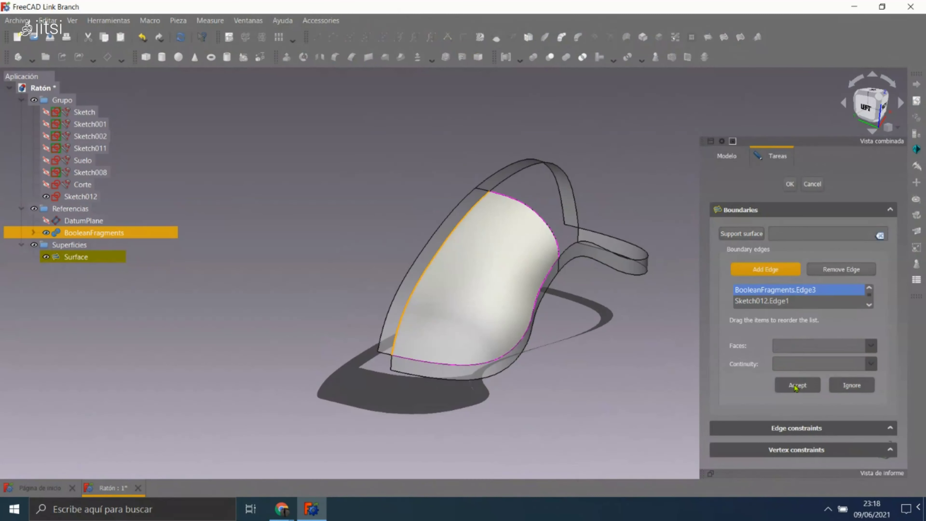
left_click(649, 335)
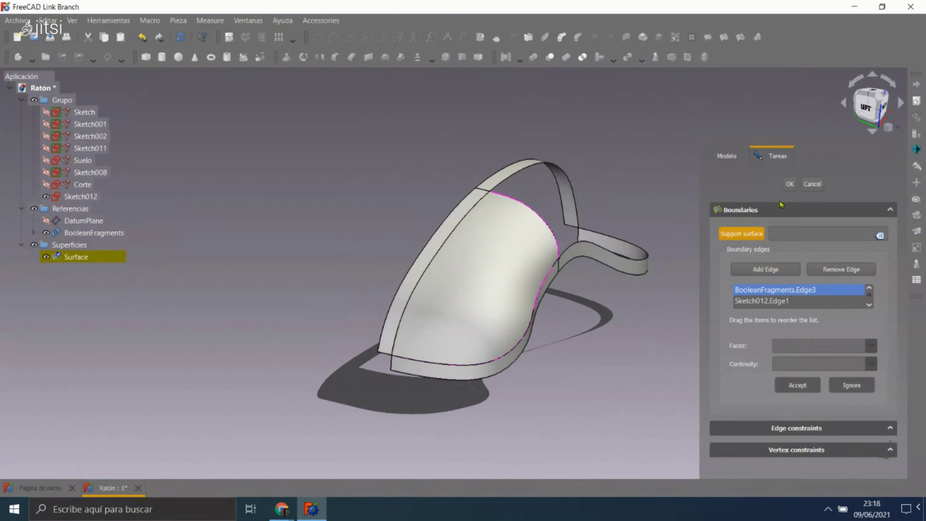
scroll(282, 165, "down", 2)
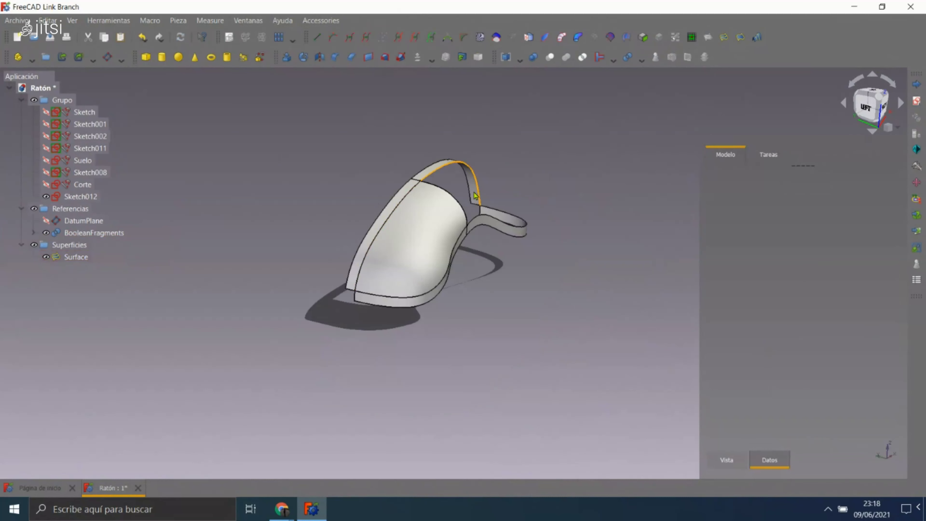
- Switch to the Part Design workbench via the Tab pie menu
scroll(475, 196, "up", 2)
scroll(450, 176, "up", 2)
mouse_move(449, 167)
middle_mouse_down()
mouse_move(452, 174)
mouse_move(518, 157)
middle_mouse_up()
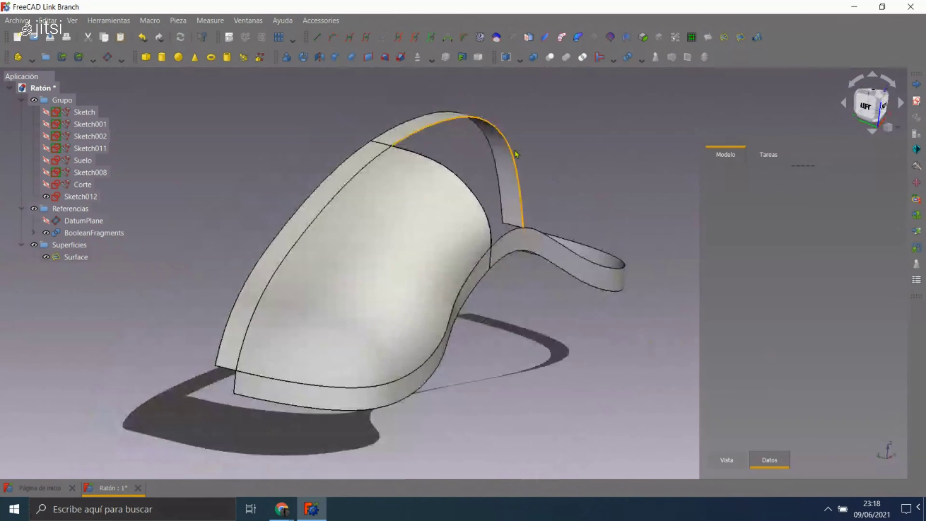
middle_click_drag(573, 191, 580, 200)
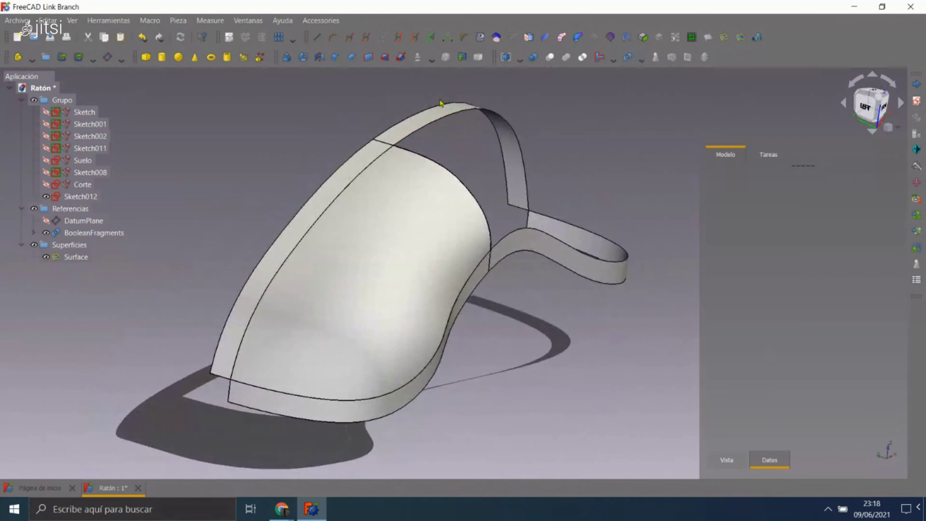
key("Tab")
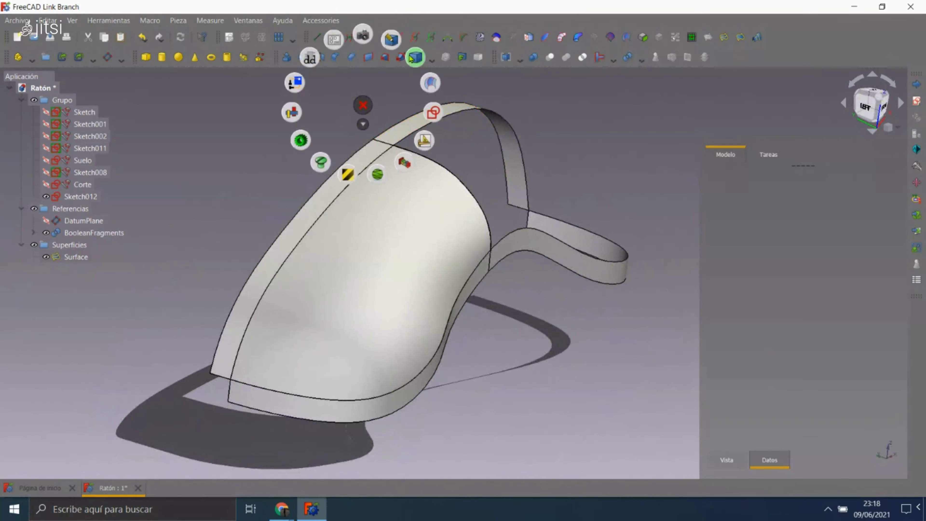
left_click(412, 59)
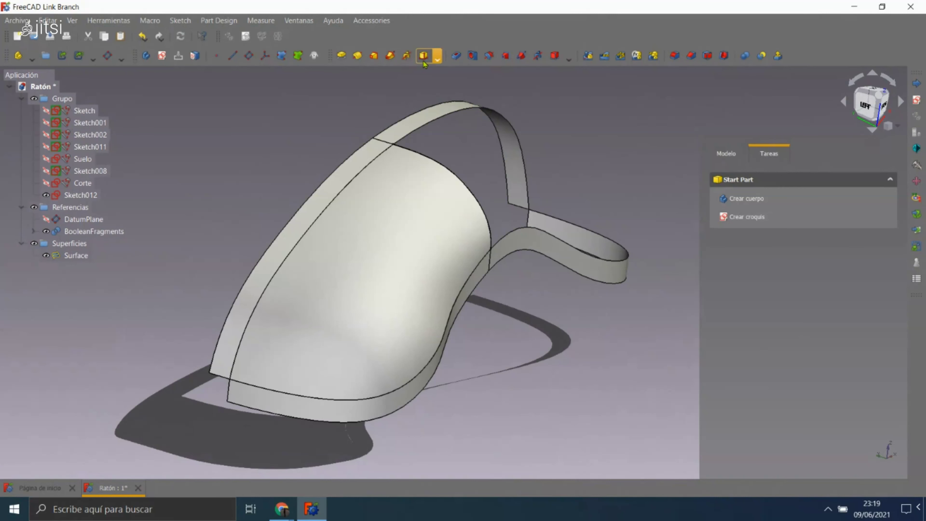
- Switch to the Part workbench from the Tab quick menu
left_click(437, 60)
left_click(378, 117)
key("Tab")
left_click(301, 105)
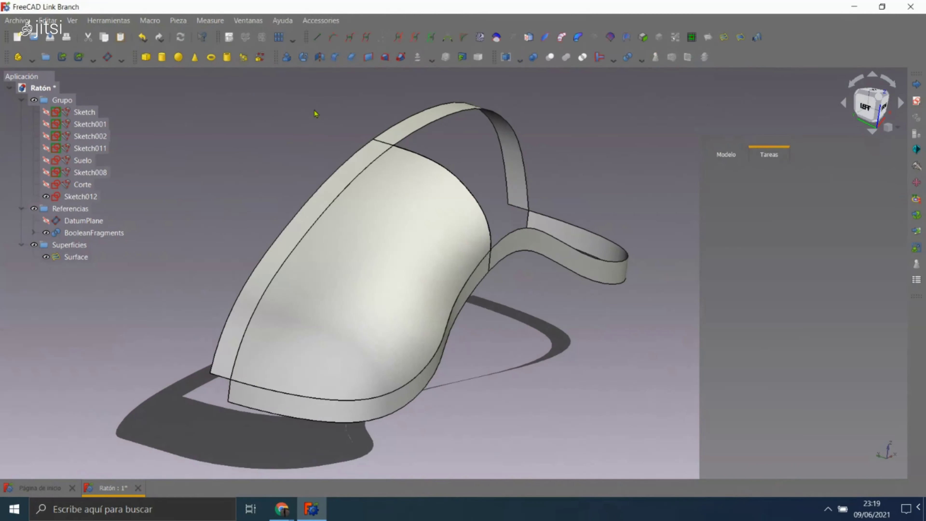
- Orbit and zoom around the mouse shell to view it from several angles, including front left
scroll(414, 138, "down", 3)
scroll(414, 138, "up", 3)
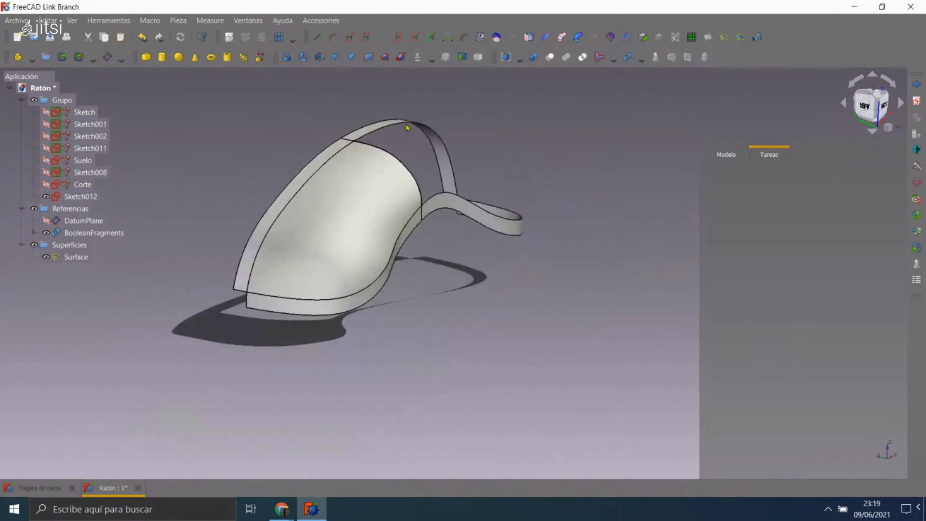
scroll(407, 169, "down", 2)
mouse_move(337, 197)
middle_mouse_down()
mouse_move(448, 327)
mouse_move(477, 246)
middle_mouse_up()
scroll(482, 192, "up", 2)
middle_click_drag(481, 192, 438, 174)
scroll(438, 174, "up", 3)
scroll(431, 205, "up", 1)
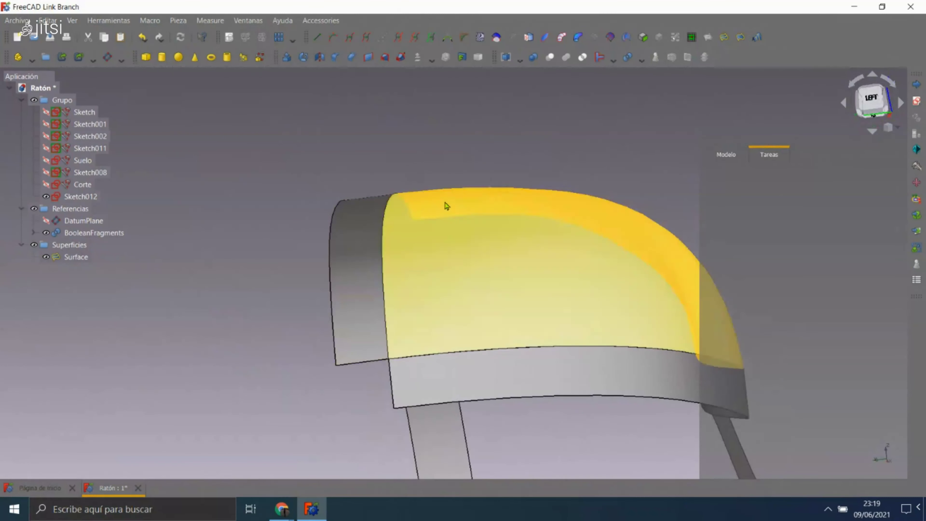
scroll(317, 138, "down", 3)
mouse_move(526, 187)
middle_mouse_down()
mouse_move(505, 263)
mouse_move(403, 198)
middle_mouse_up()
scroll(536, 234, "up", 1)
middle_click_drag(539, 228, 162, 289)
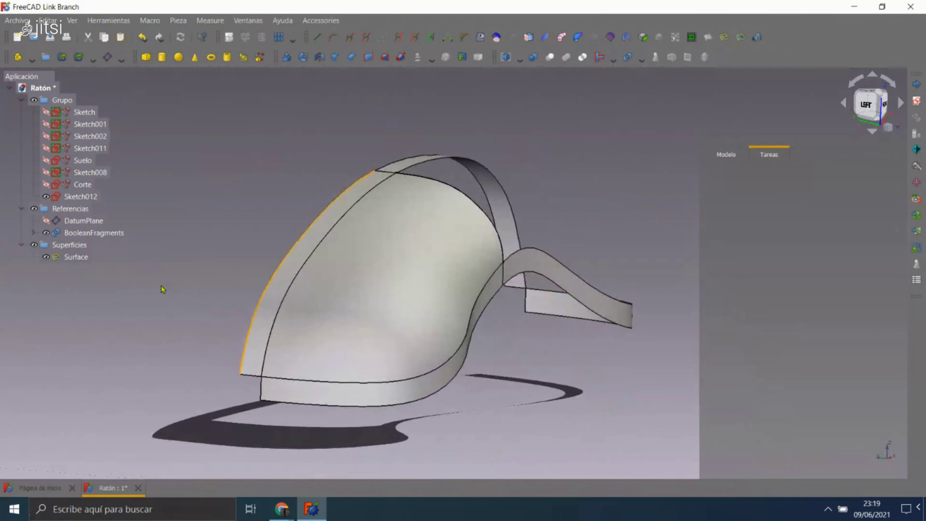
double_click(79, 256)
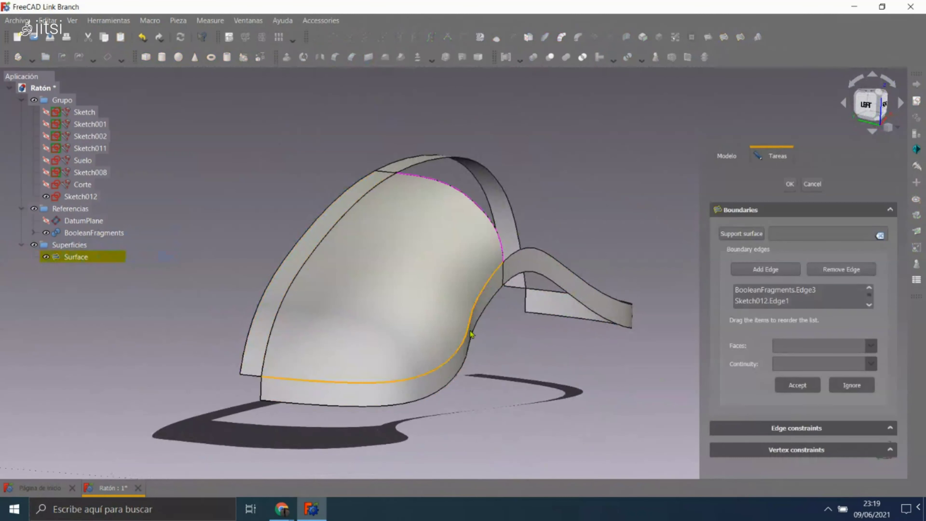
left_click(830, 290)
left_click(785, 301)
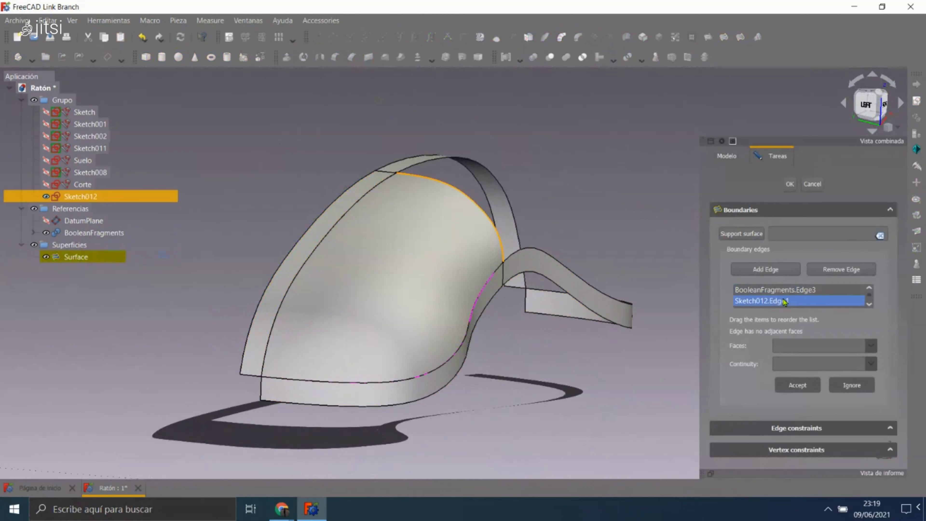
left_click(791, 291)
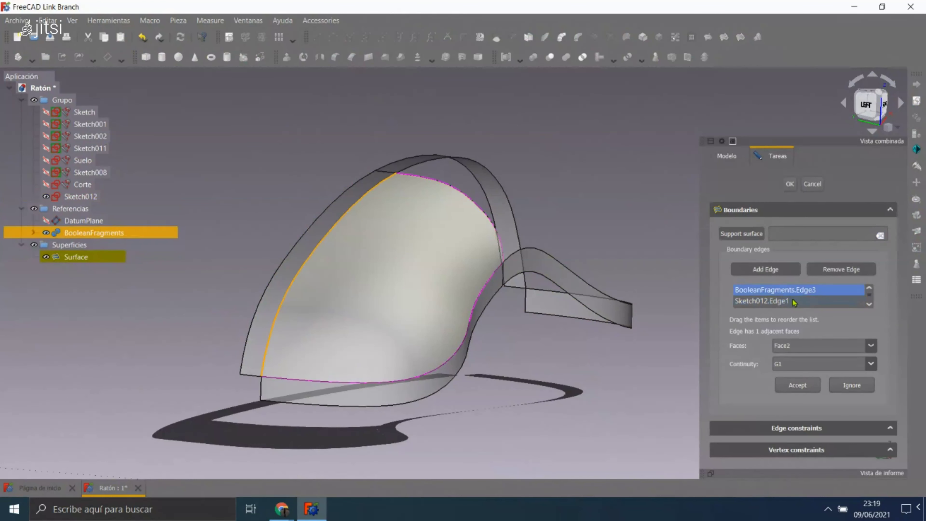
left_click(788, 184)
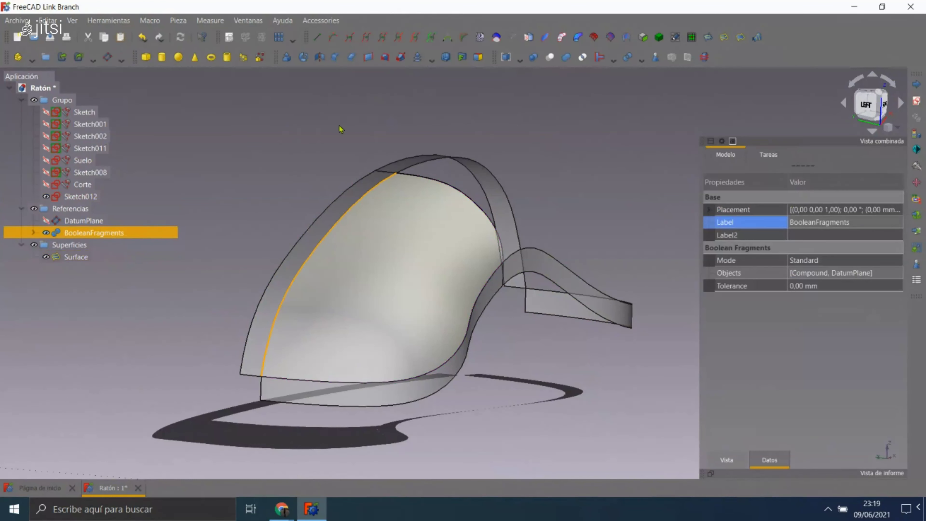
double_click(76, 257)
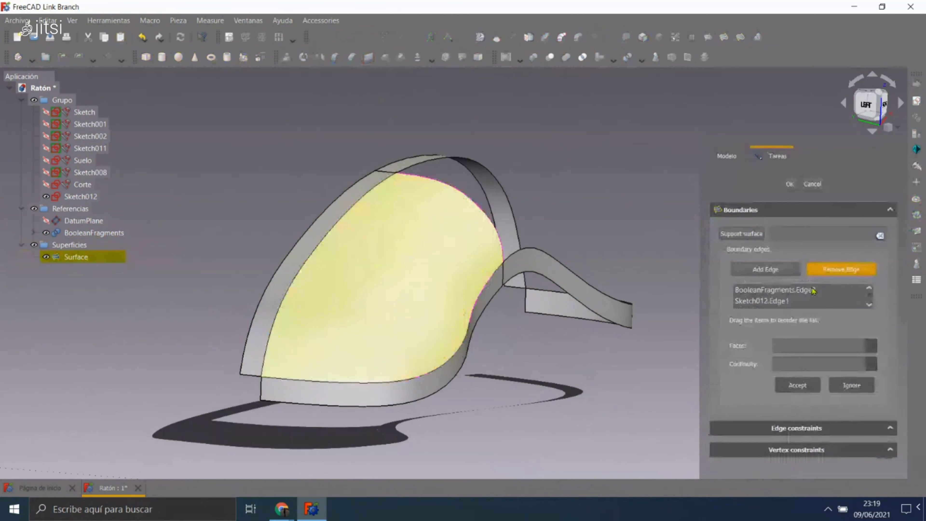
left_click(778, 301)
left_click(798, 346)
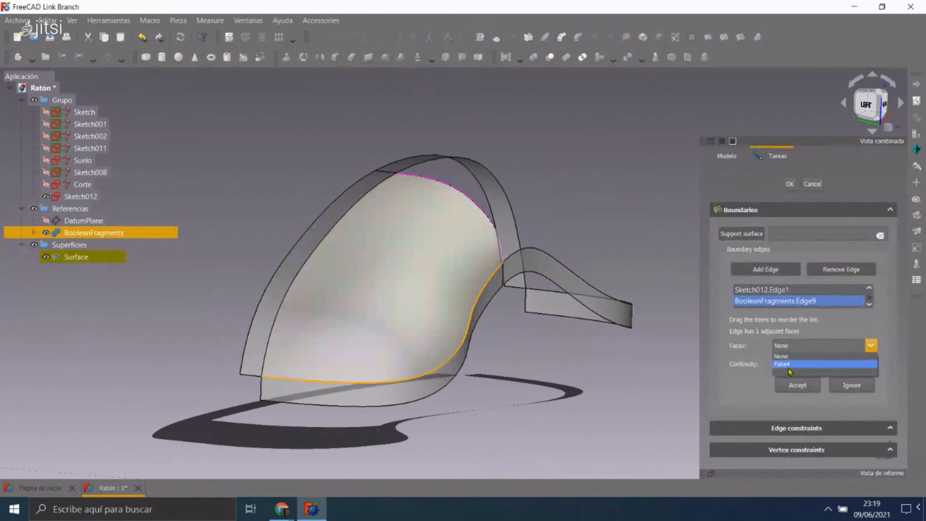
left_click(792, 364)
left_click(788, 383)
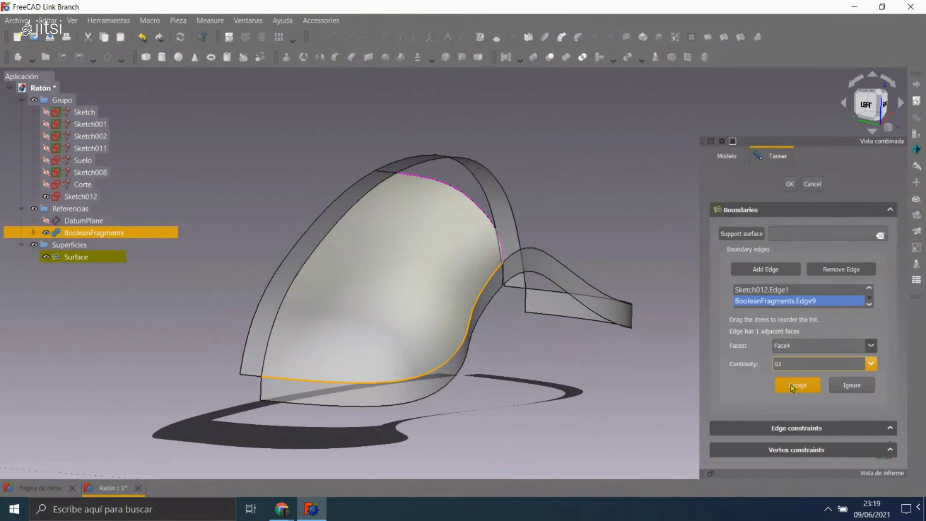
left_click(791, 386)
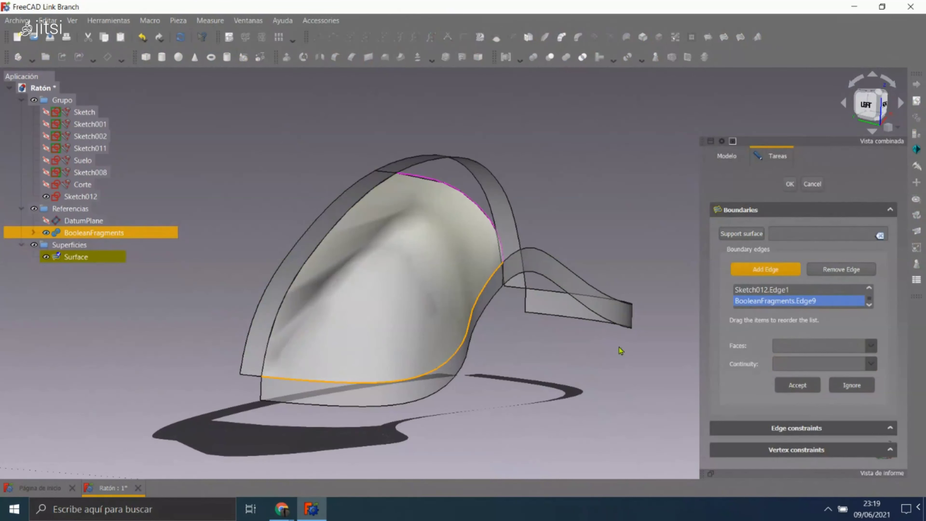
left_click(812, 184)
scroll(547, 209, "up", 1)
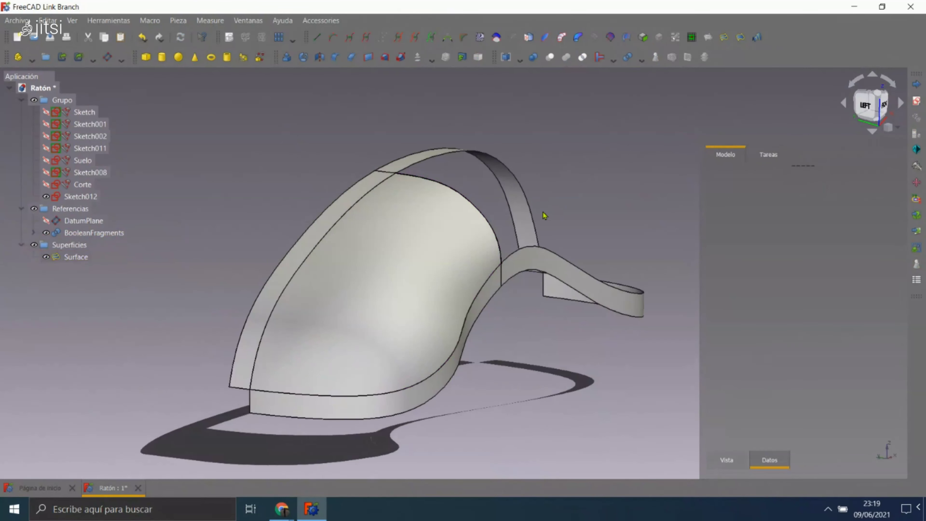
scroll(543, 212, "up", 3)
scroll(490, 204, "down", 3)
mouse_move(490, 204)
middle_mouse_down()
mouse_move(301, 226)
mouse_move(347, 153)
mouse_move(409, 263)
mouse_move(203, 217)
middle_mouse_up()
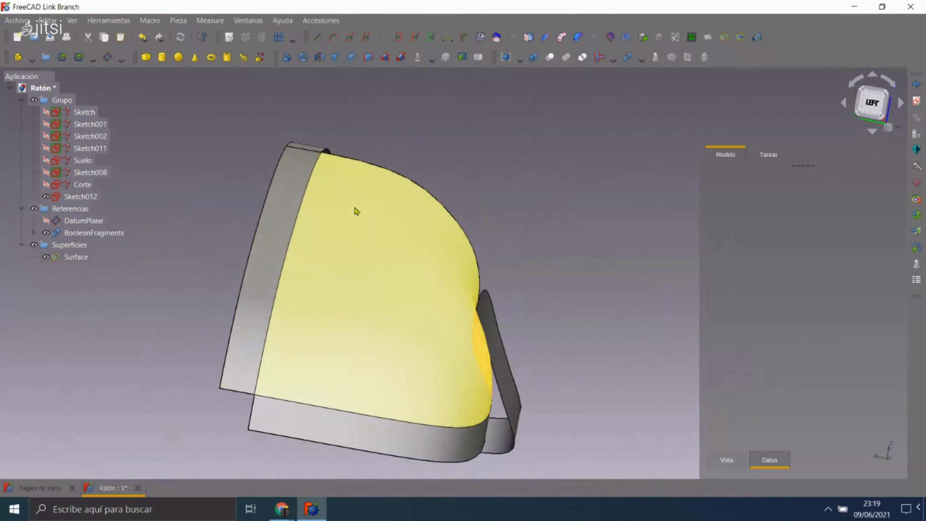
middle_click_drag(473, 131, 558, 215)
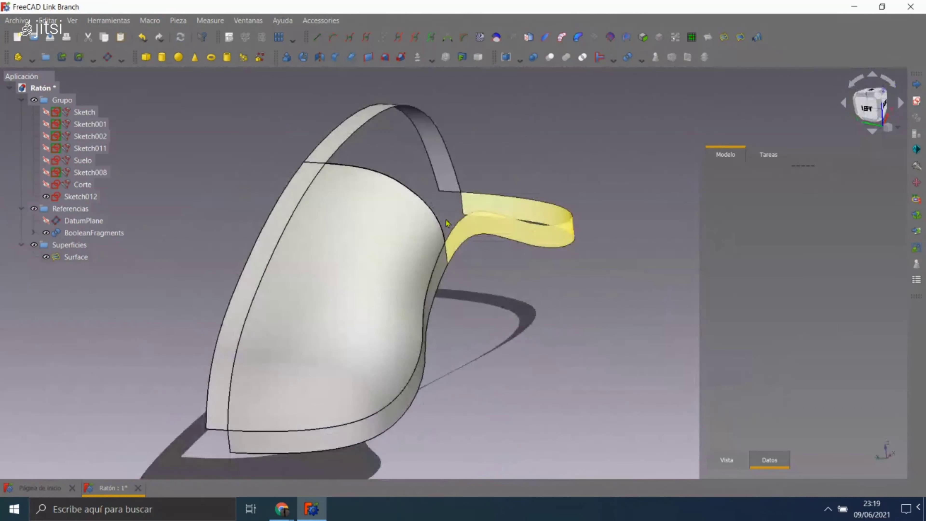
middle_click_drag(256, 248, 329, 204)
scroll(343, 197, "up", 5)
middle_click_drag(430, 209, 496, 200)
left_click(275, 182)
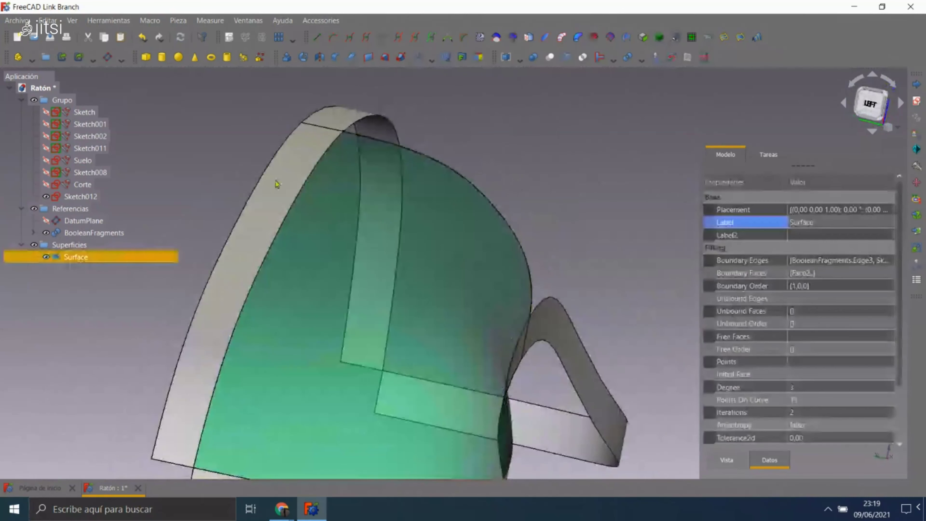
left_click(510, 117)
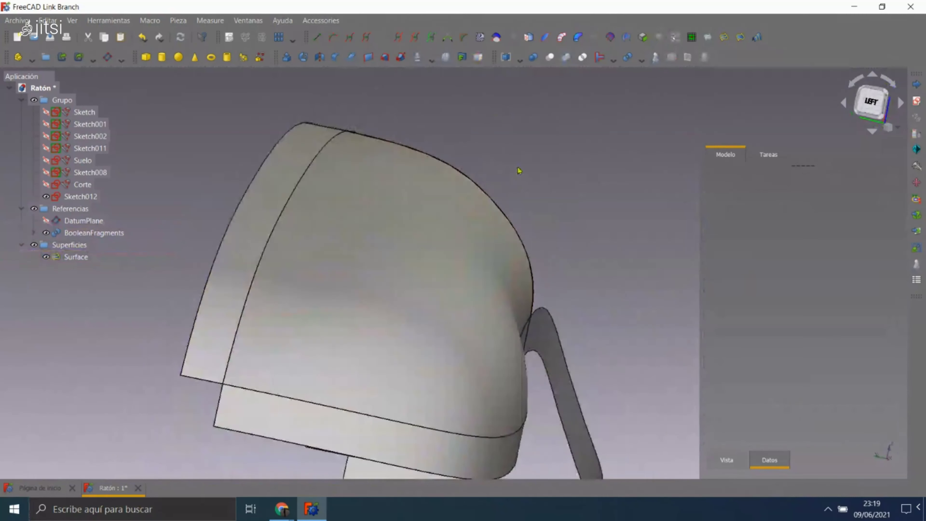
middle_click_drag(482, 185, 507, 170)
scroll(189, 242, "up", 3)
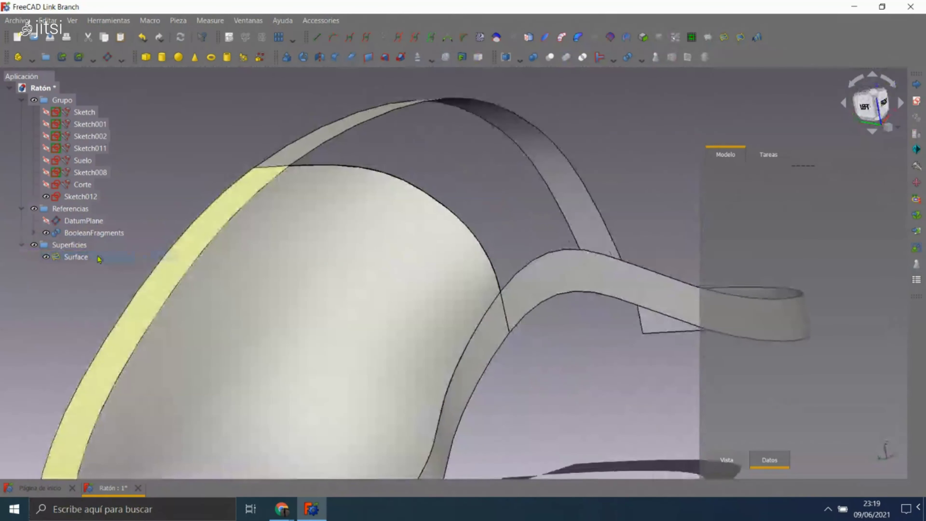
- Review the Surface's Sketch012.Edge1 boundary in the filling editor and close it unchanged
double_click(102, 257)
left_click(766, 270)
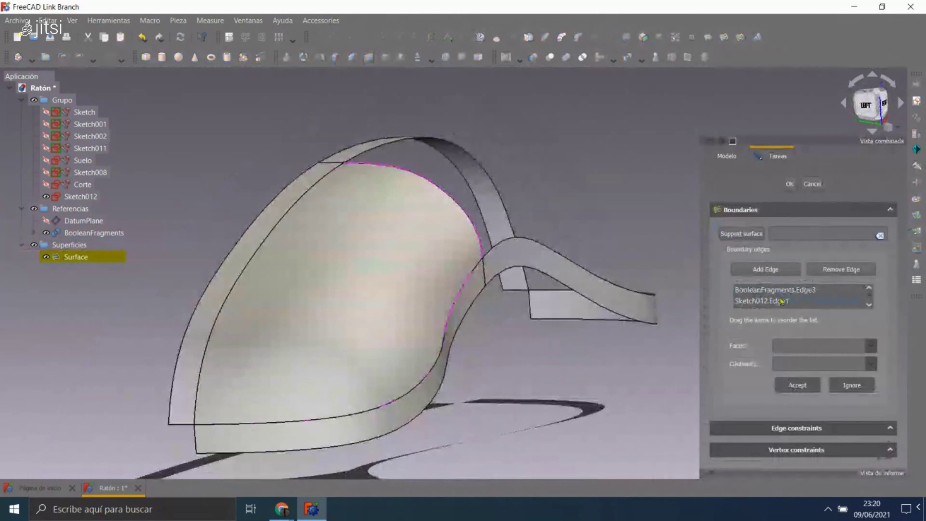
left_click(779, 307)
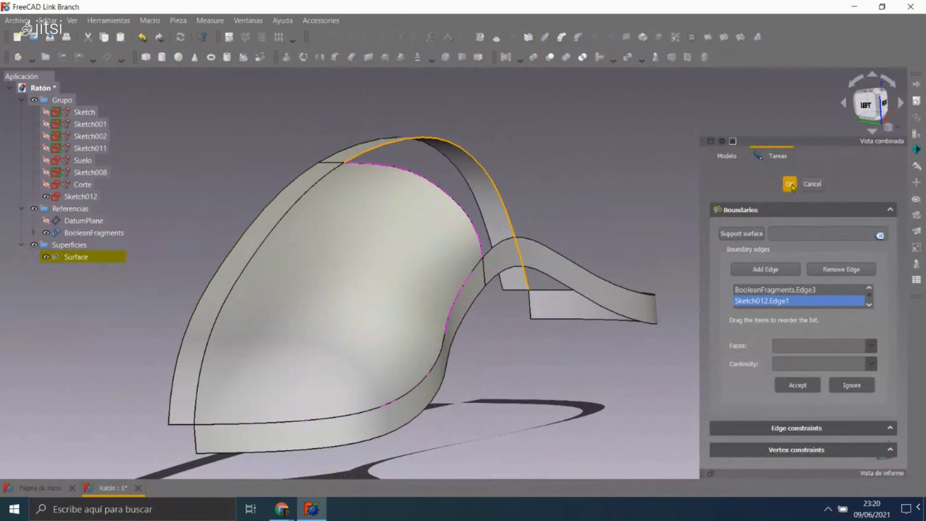
left_click(790, 184)
- Inspect the shell's smoothness with zebra stripes, then view the whole mouse model
left_click(482, 37)
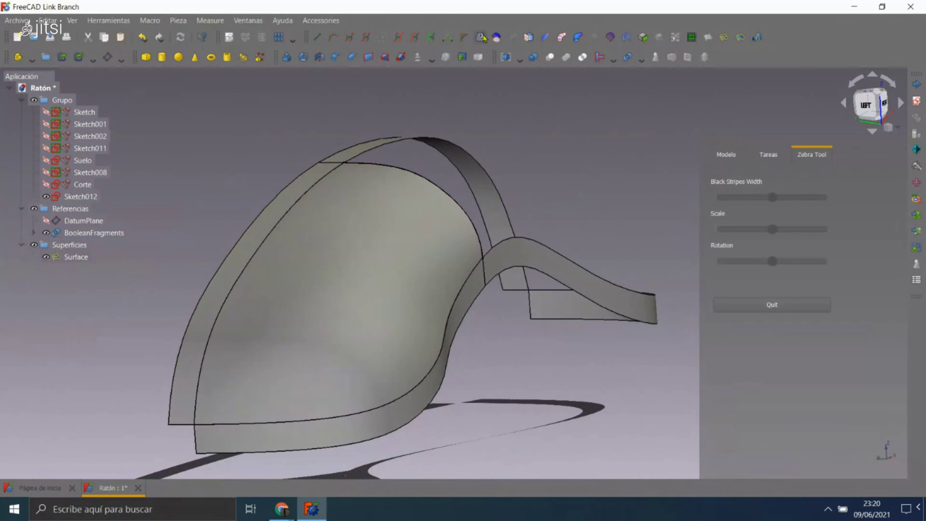
left_click(760, 305)
scroll(500, 128, "up", 1)
scroll(583, 139, "up", 2)
scroll(583, 140, "down", 3)
scroll(300, 118, "up", 3)
scroll(322, 118, "down", 3)
scroll(379, 233, "up", 3)
scroll(379, 233, "up", 2)
scroll(359, 246, "up", 2)
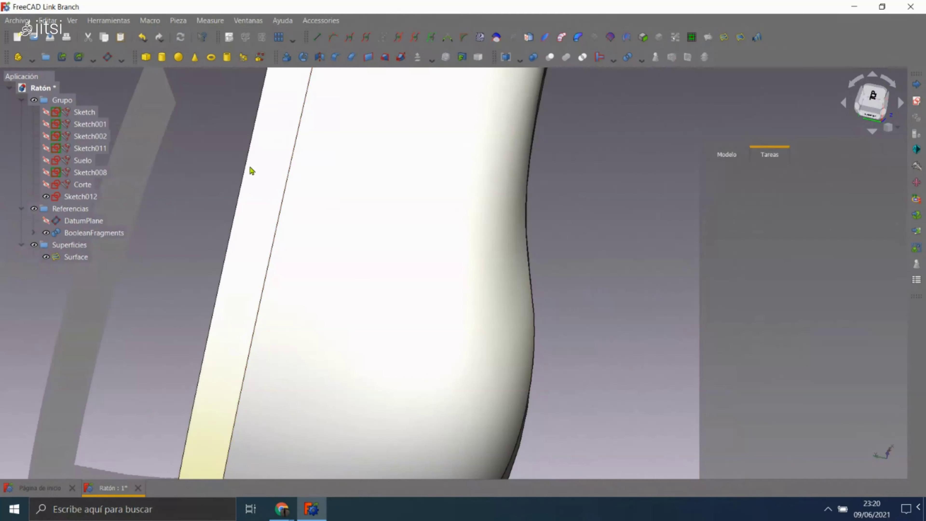
scroll(274, 193, "down", 3)
mouse_move(374, 271)
middle_mouse_down()
mouse_move(320, 183)
mouse_move(439, 155)
mouse_move(400, 145)
middle_mouse_up()
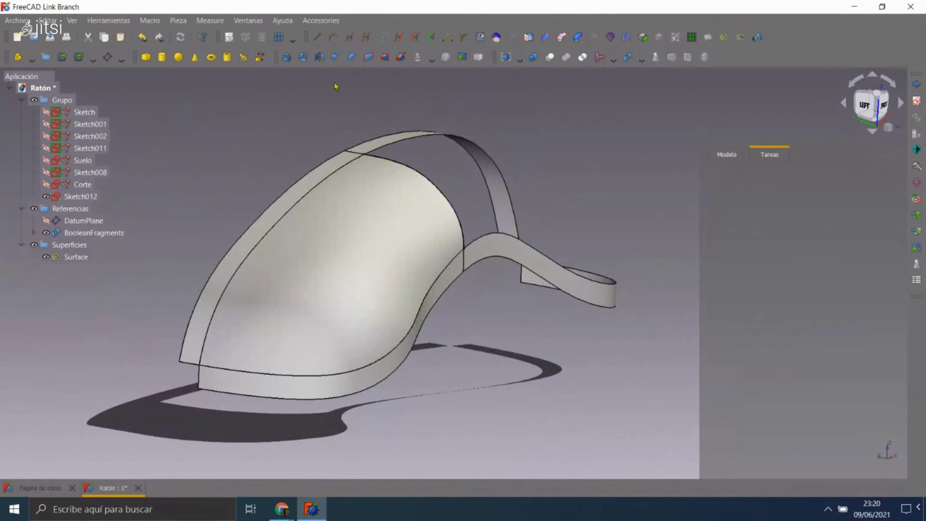
- Reopen the filling Surface and cancel the edit without changes
double_click(76, 257)
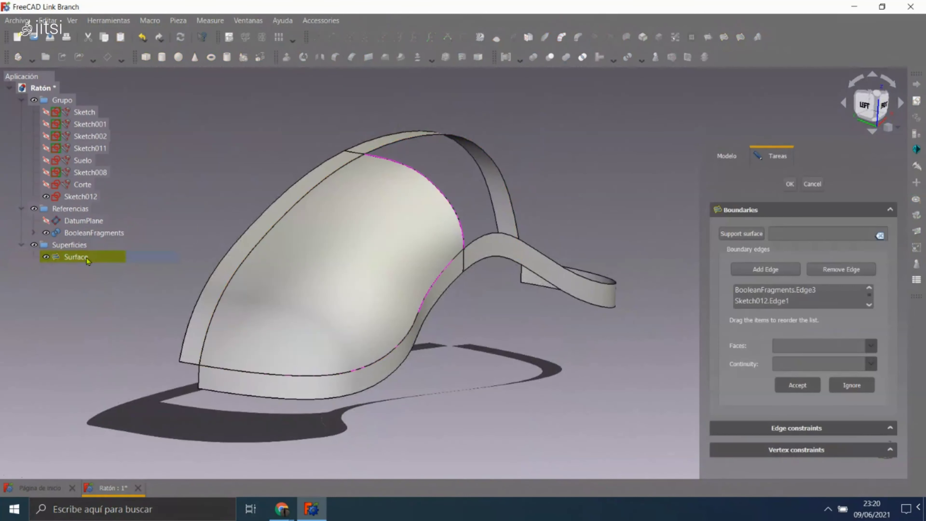
scroll(381, 200, "up", 3)
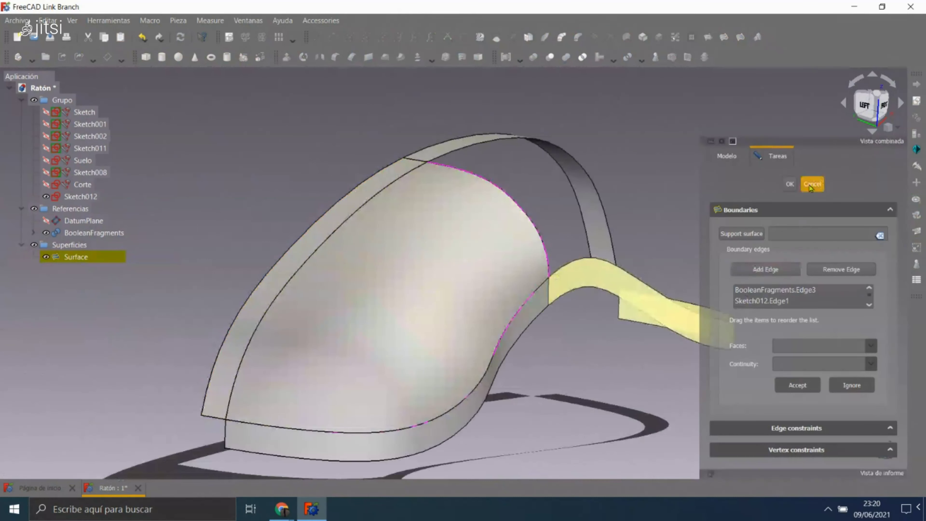
left_click(789, 184)
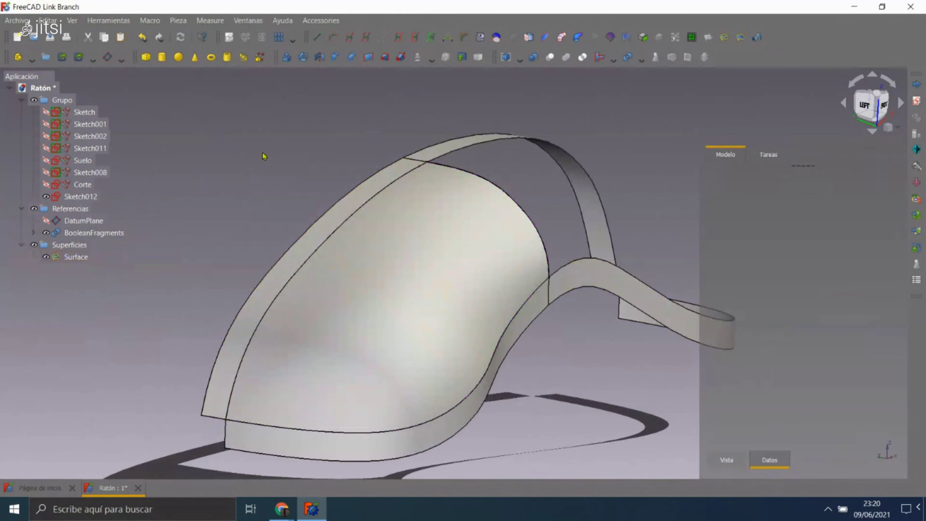
scroll(342, 141, "up", 2)
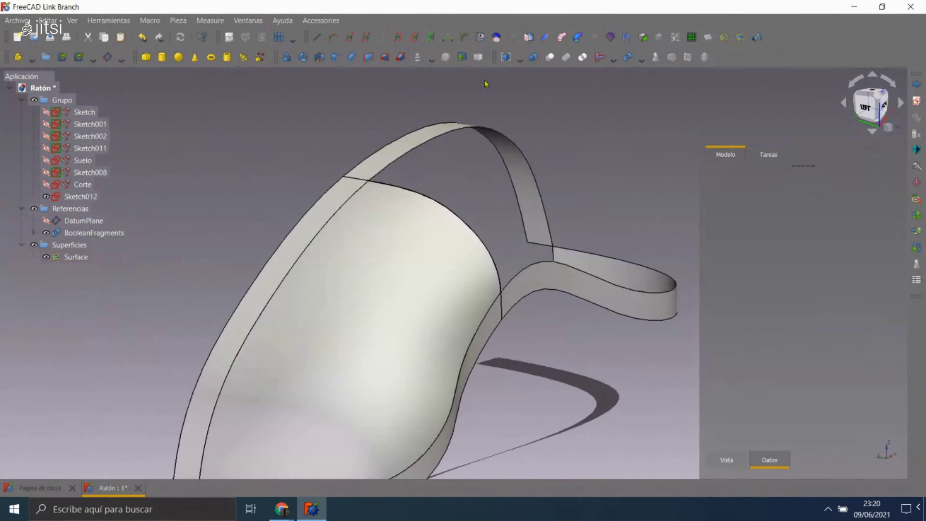
scroll(335, 133, "down", 3)
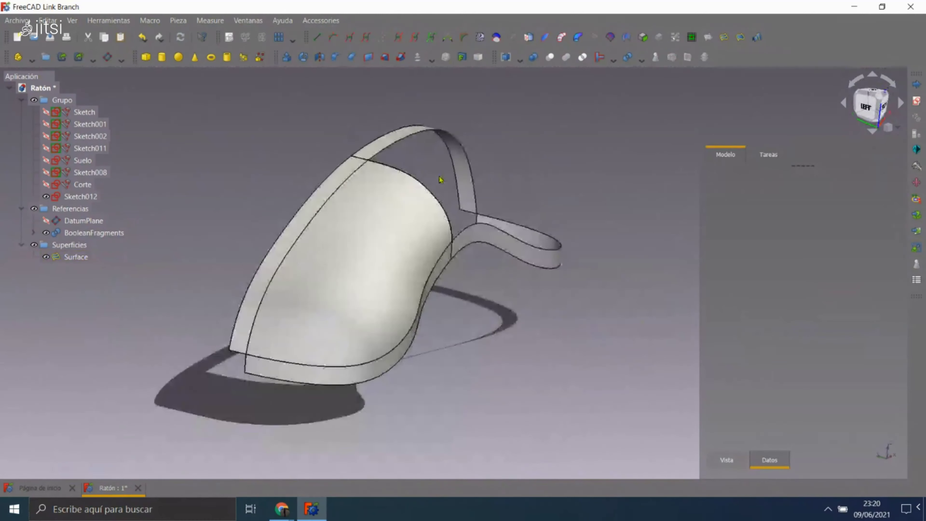
- Back on the Ratón model, inspect the surfaces with smaller-scale zebra stripes, then end the analysis
left_click(20, 486)
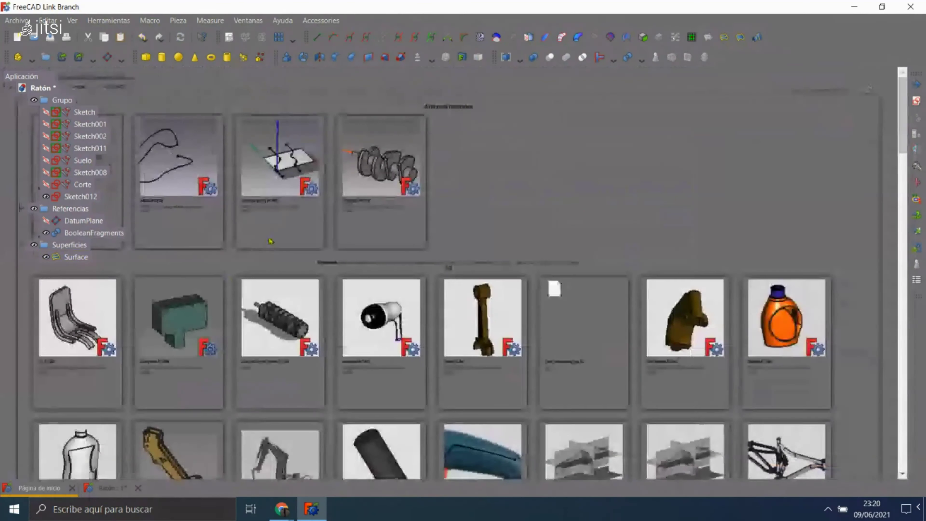
left_click(115, 490)
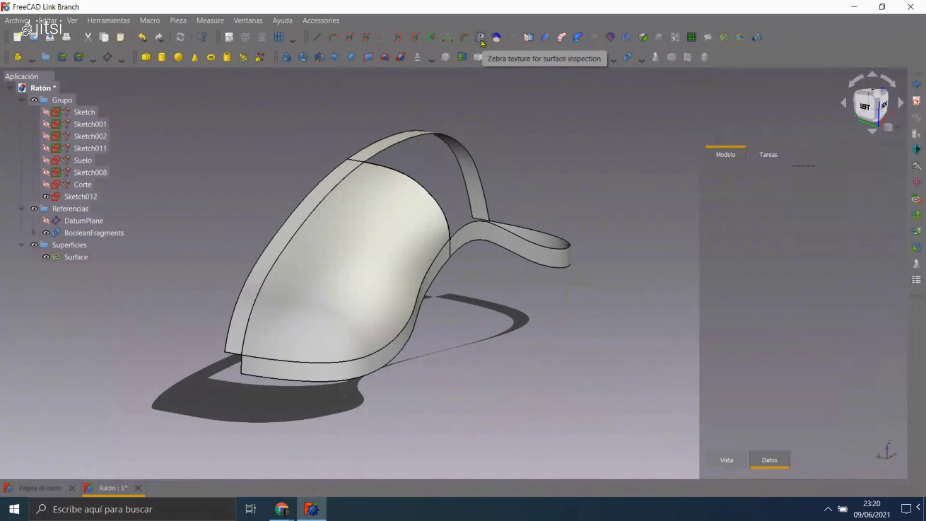
left_click(480, 38)
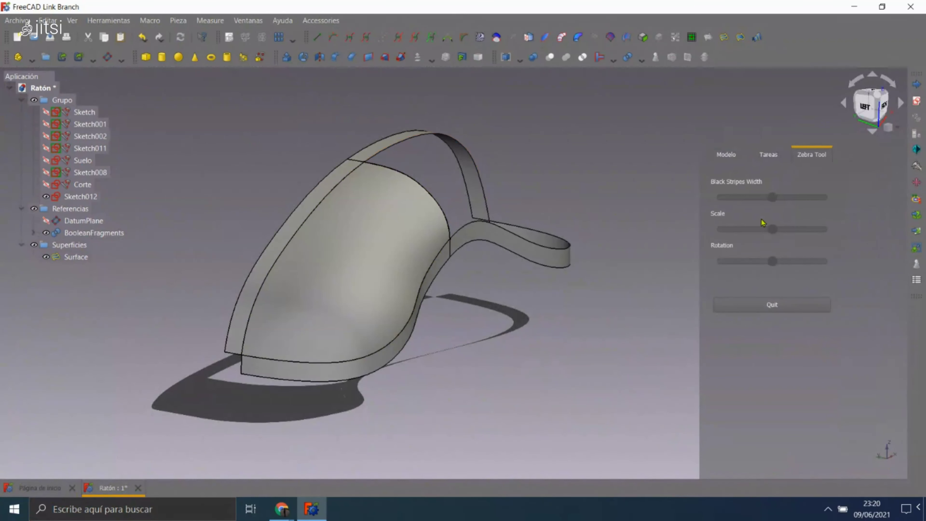
left_click_drag(775, 229, 767, 229)
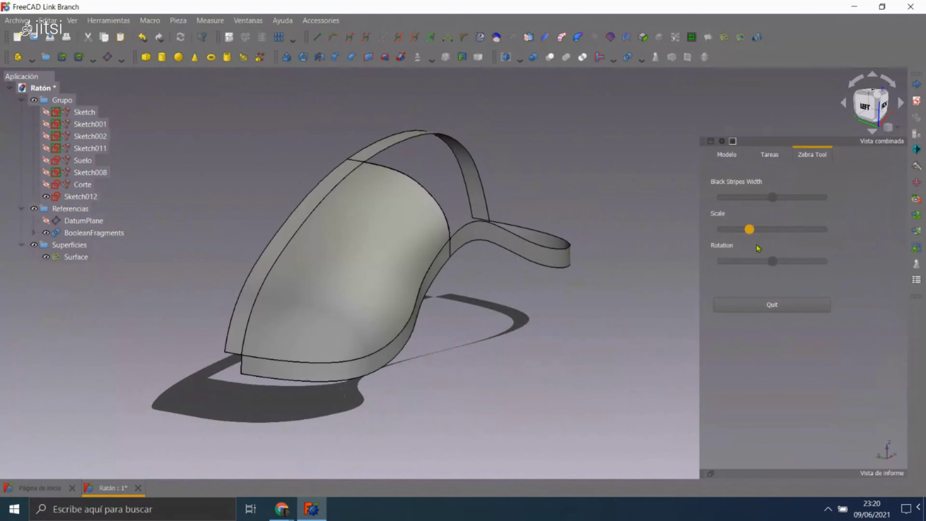
left_click(763, 311)
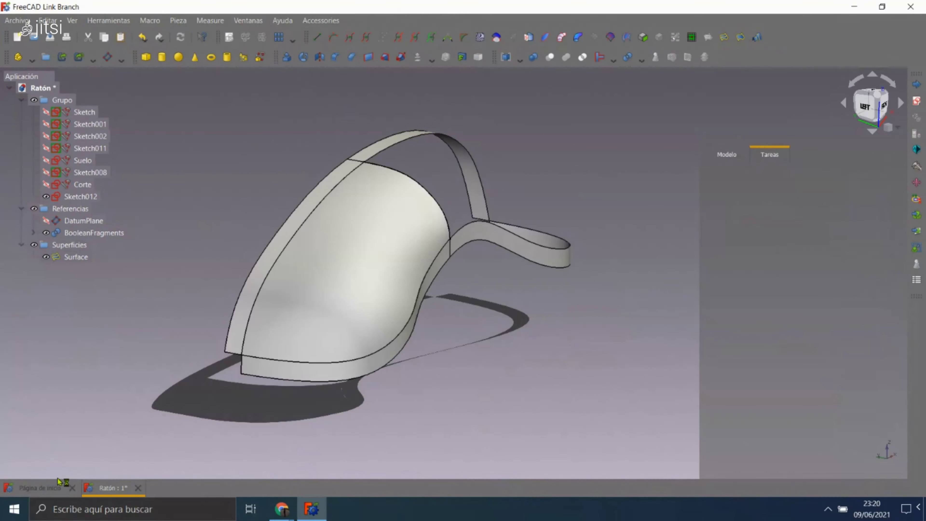
- Zoom the view, then show the start page of recent files
scroll(366, 257, "down", 1)
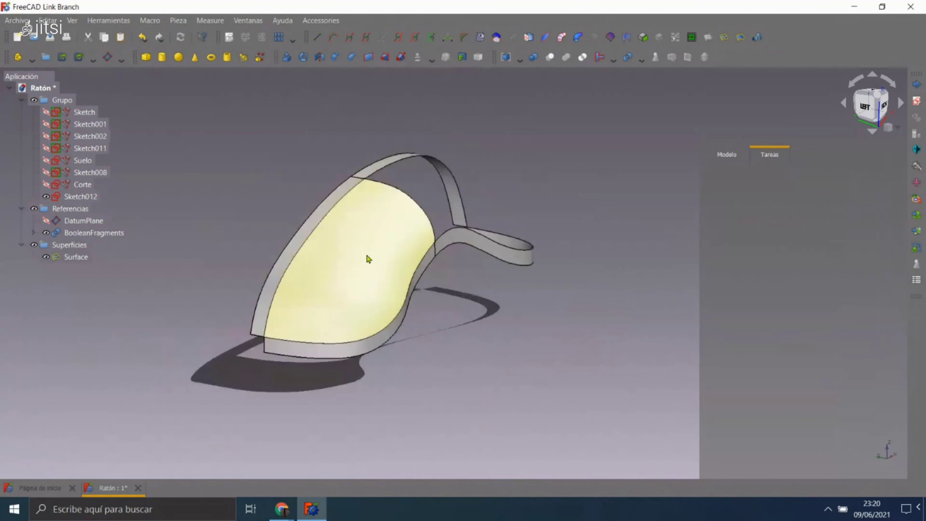
scroll(407, 204, "up", 2)
scroll(286, 207, "up", 5)
scroll(286, 206, "down", 3)
scroll(343, 207, "down", 3)
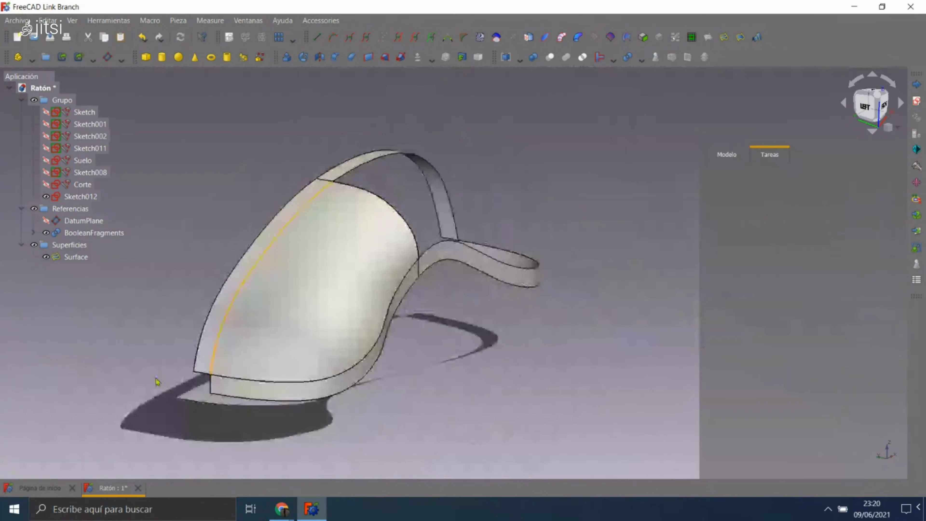
left_click(39, 487)
scroll(304, 165, "down", 6)
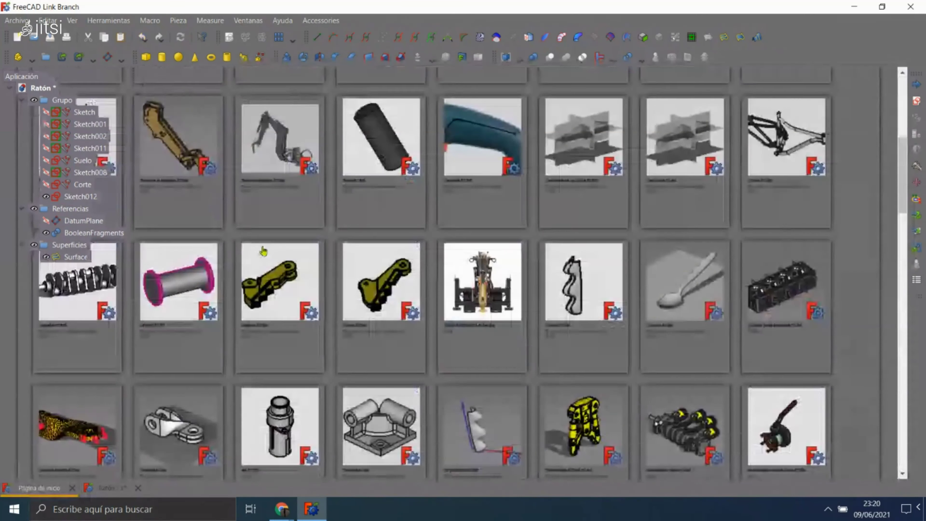
scroll(284, 208, "down", 6)
scroll(263, 251, "up", 4)
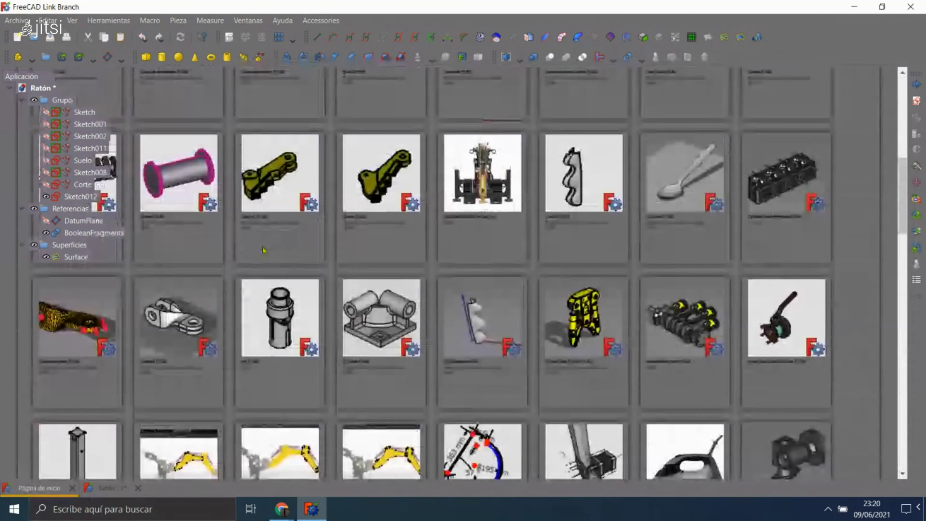
scroll(264, 250, "down", 3)
scroll(264, 251, "down", 6)
scroll(264, 252, "down", 6)
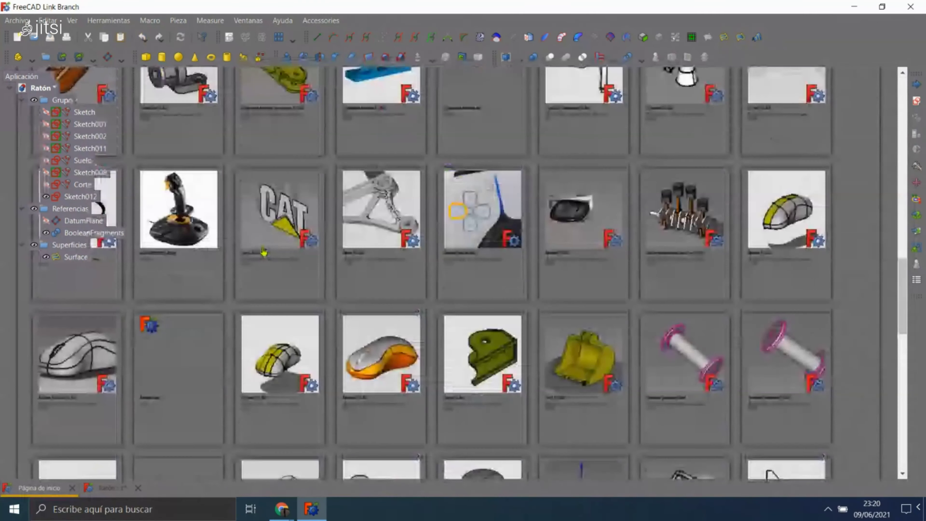
scroll(263, 252, "down", 3)
scroll(263, 252, "down", 6)
scroll(264, 252, "down", 3)
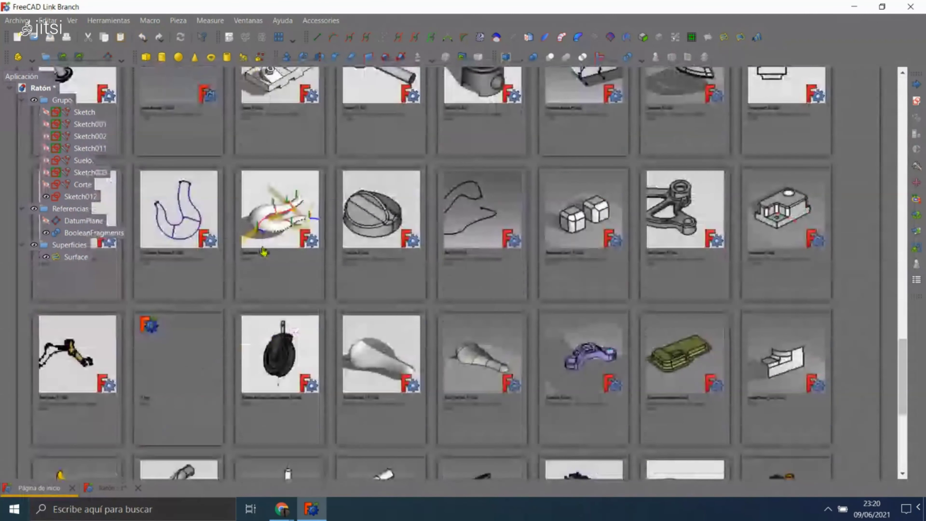
left_click(589, 229)
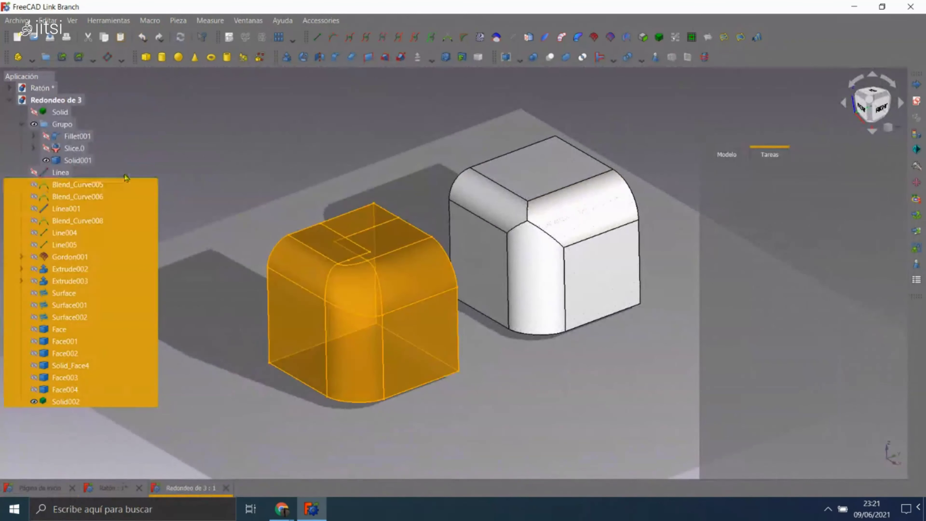
scroll(420, 294, "up", 2)
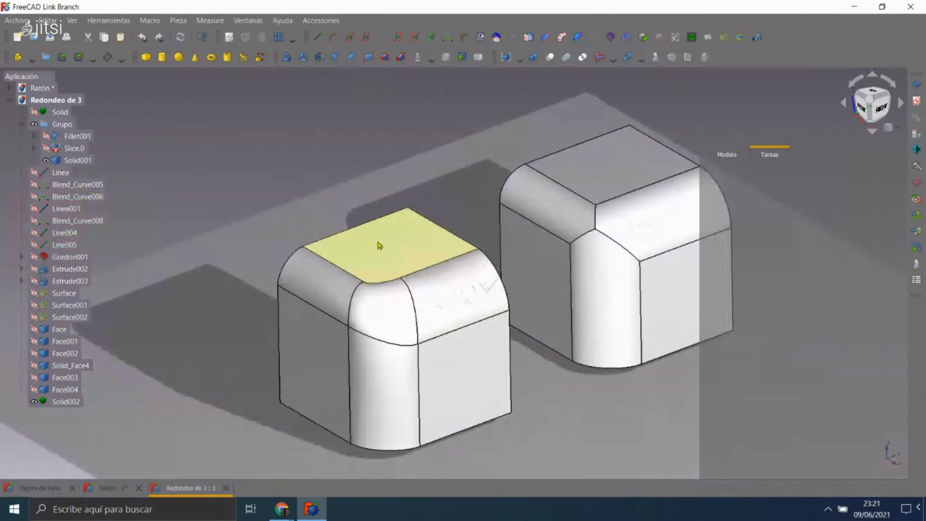
middle_click_drag(394, 252, 565, 203)
scroll(355, 174, "down", 3)
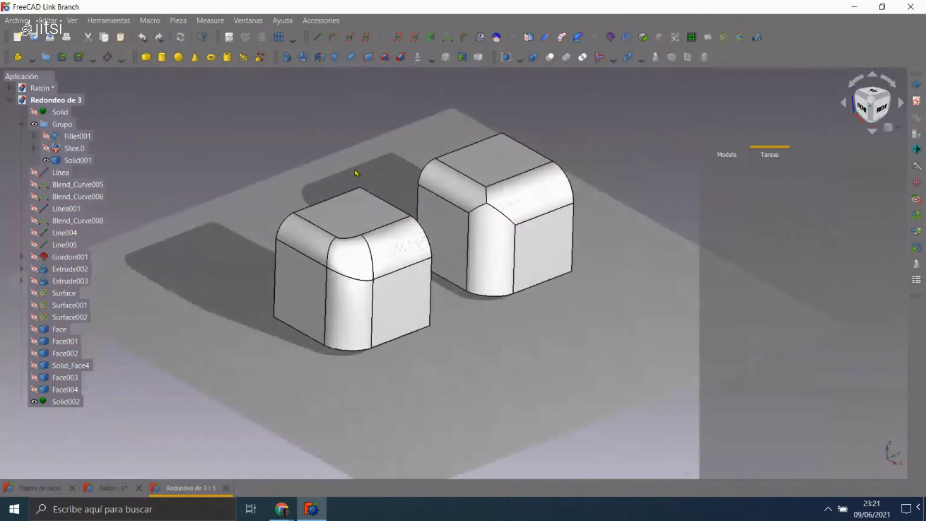
scroll(422, 200, "up", 3)
scroll(496, 182, "up", 2)
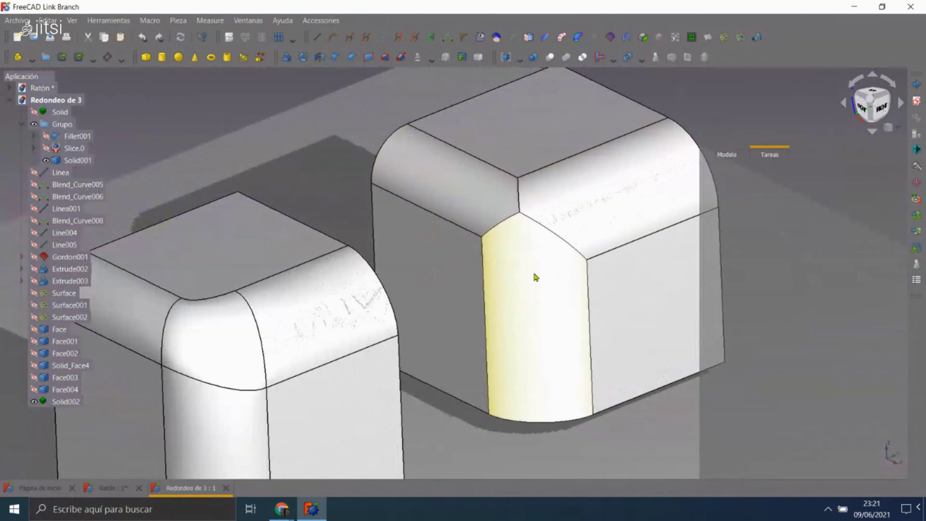
scroll(539, 210, "down", 3)
scroll(387, 212, "up", 1)
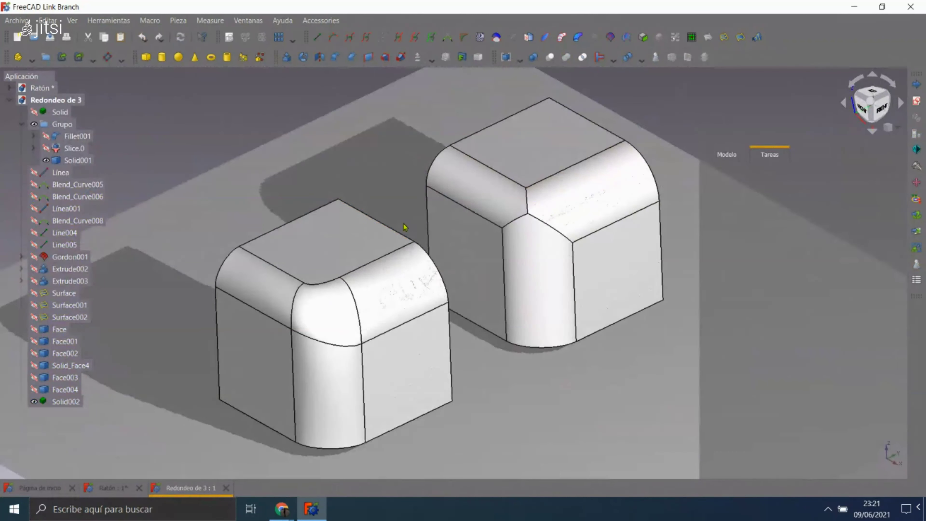
scroll(353, 317, "up", 2)
scroll(353, 316, "down", 2)
middle_click_drag(378, 165, 397, 161)
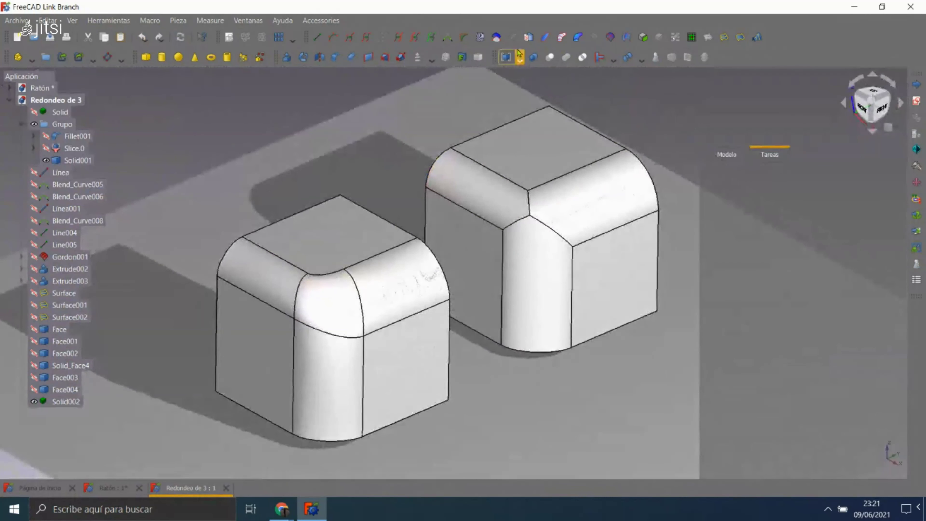
left_click(481, 38)
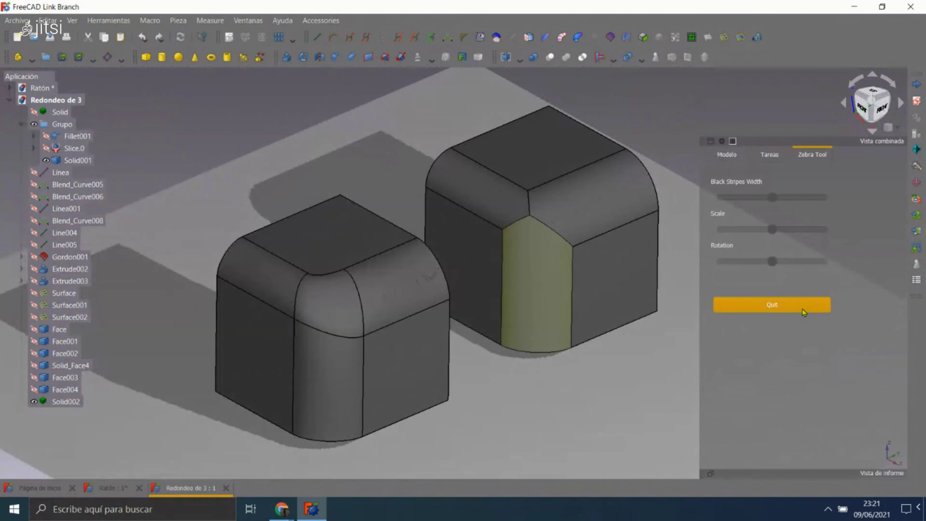
left_click(774, 315)
left_click(226, 488)
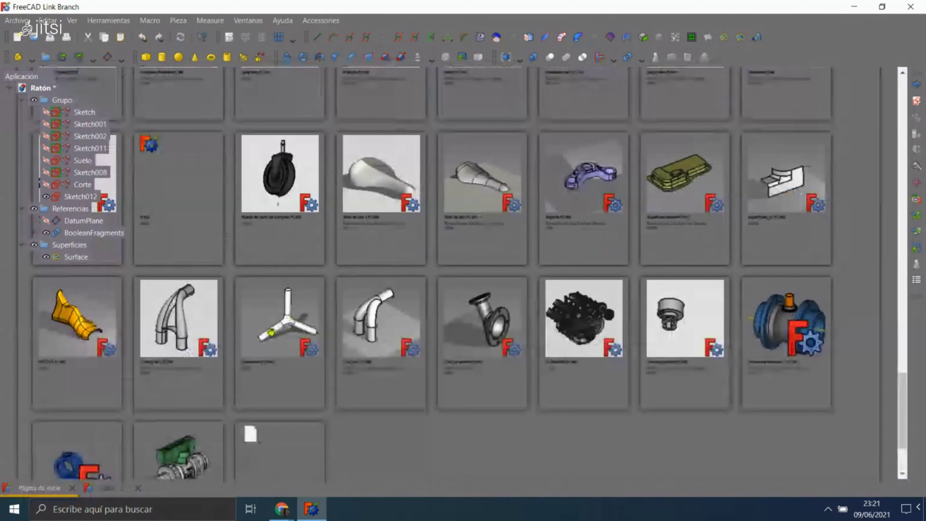
- Open the Práctica knob model and orbit it under zebra stripes
scroll(367, 328, "up", 2)
scroll(367, 328, "up", 3)
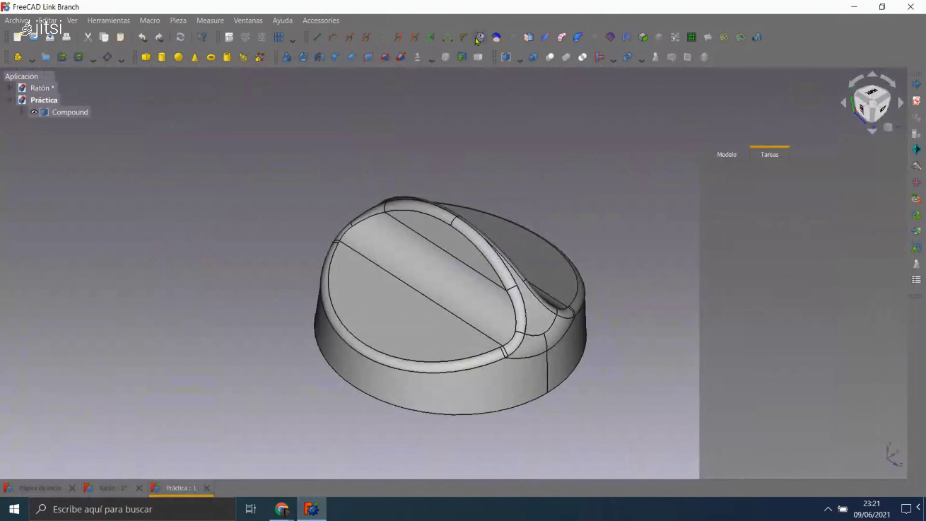
left_click(480, 37)
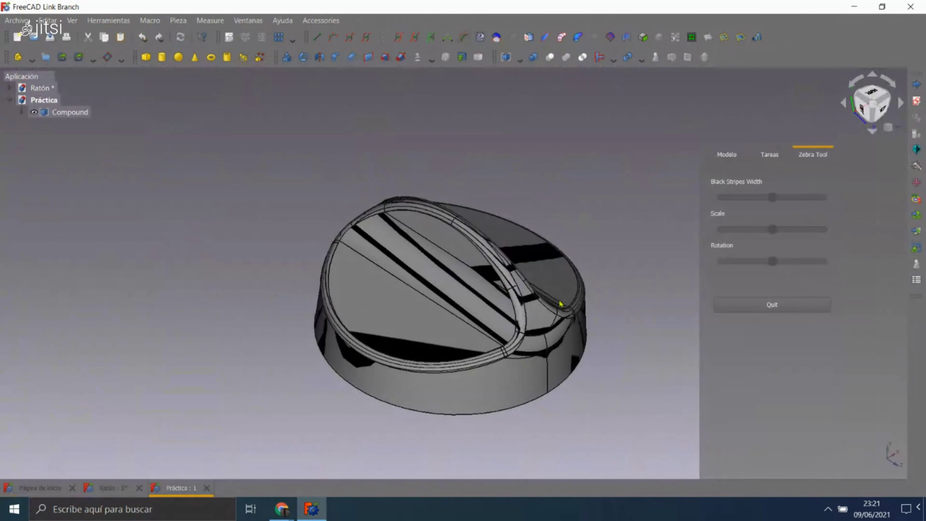
middle_click_drag(561, 305, 666, 177)
scroll(451, 196, "down", 5)
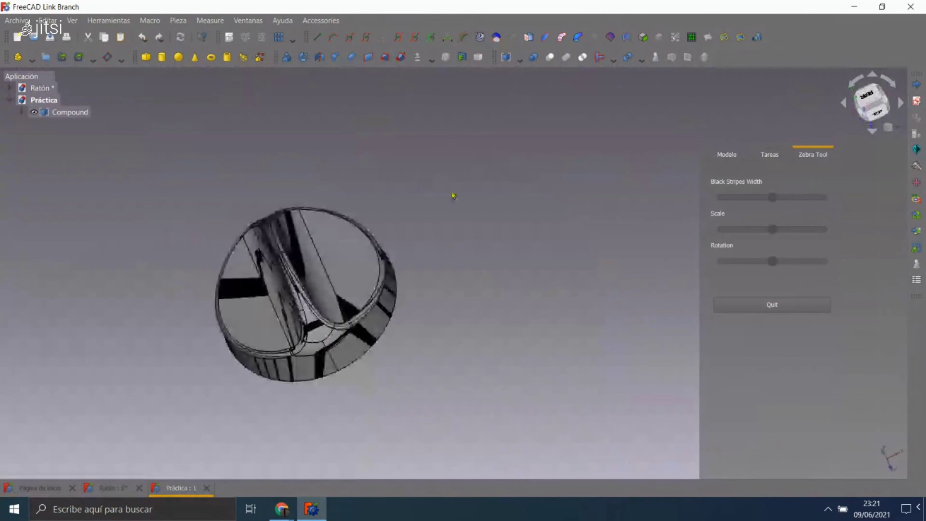
middle_click_drag(450, 196, 507, 248)
scroll(271, 283, "up", 5)
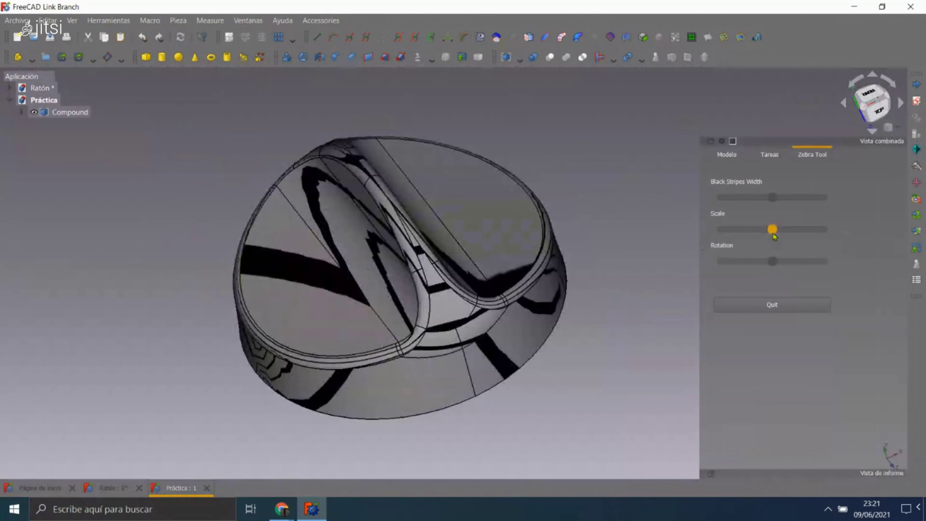
- Try different zebra scale and black stripe width, checking stripes across the knob's top face joins
left_click_drag(773, 229, 773, 230)
left_click_drag(775, 202, 775, 200)
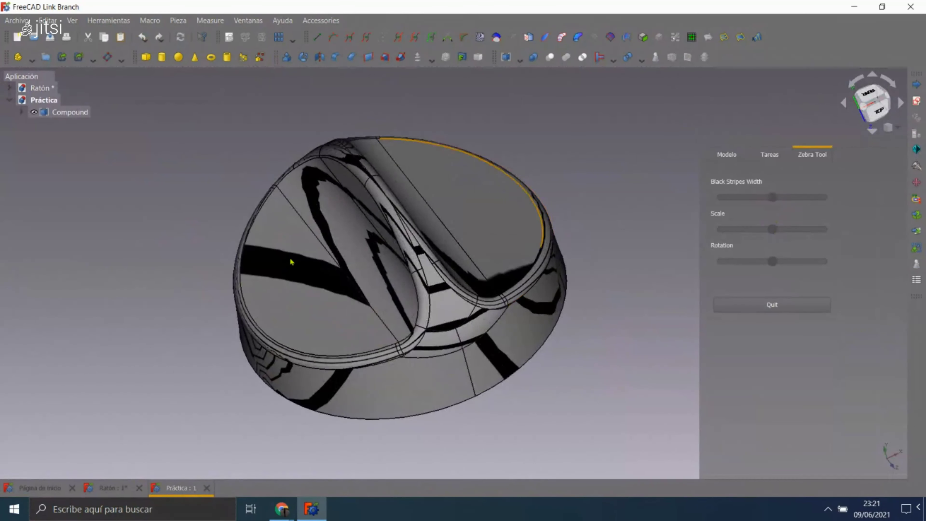
scroll(313, 262, "up", 3)
mouse_move(321, 263)
middle_mouse_down()
mouse_move(345, 288)
mouse_move(350, 276)
middle_mouse_up()
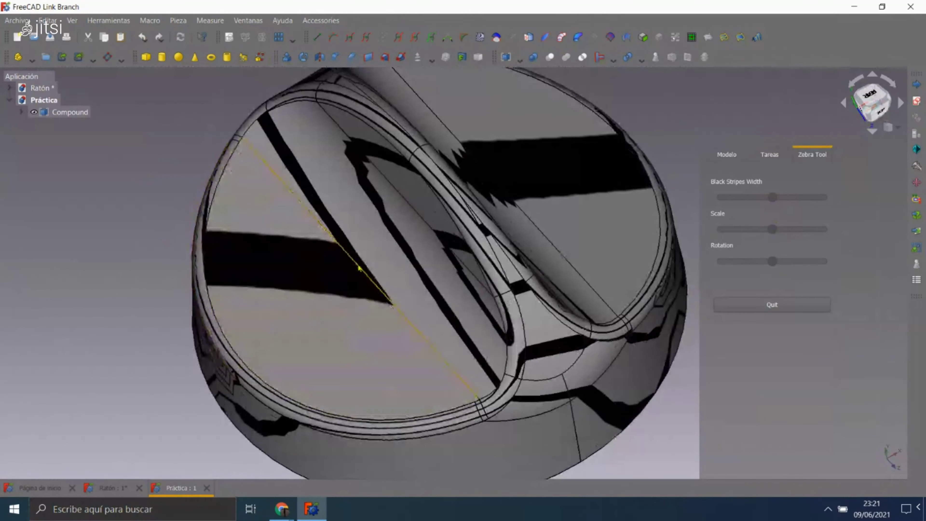
scroll(368, 265, "up", 2)
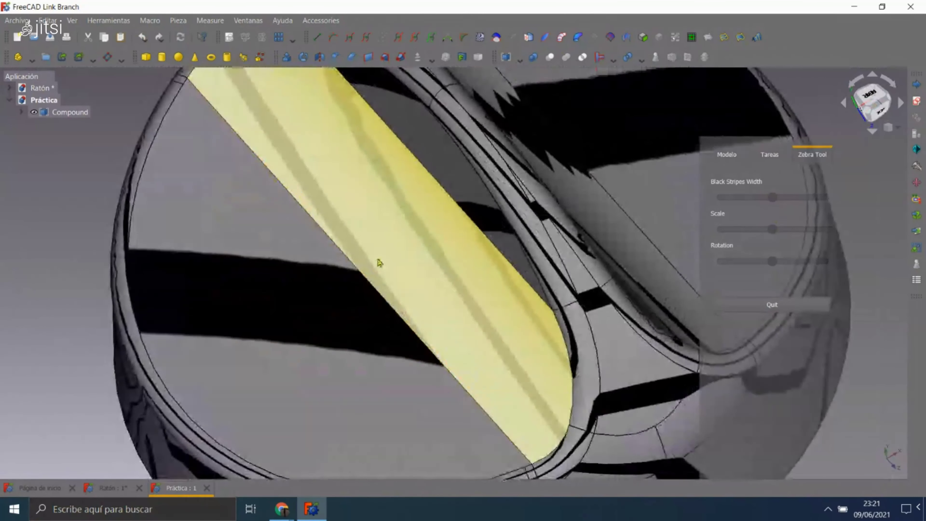
scroll(382, 262, "down", 4)
mouse_move(382, 263)
middle_mouse_down()
mouse_move(497, 288)
mouse_move(485, 290)
middle_mouse_up()
scroll(552, 389, "up", 3)
scroll(518, 360, "up", 2)
- Follow the stripes along the knob's rim to check continuity, then end the zebra analysis
middle_click_drag(513, 359, 627, 337)
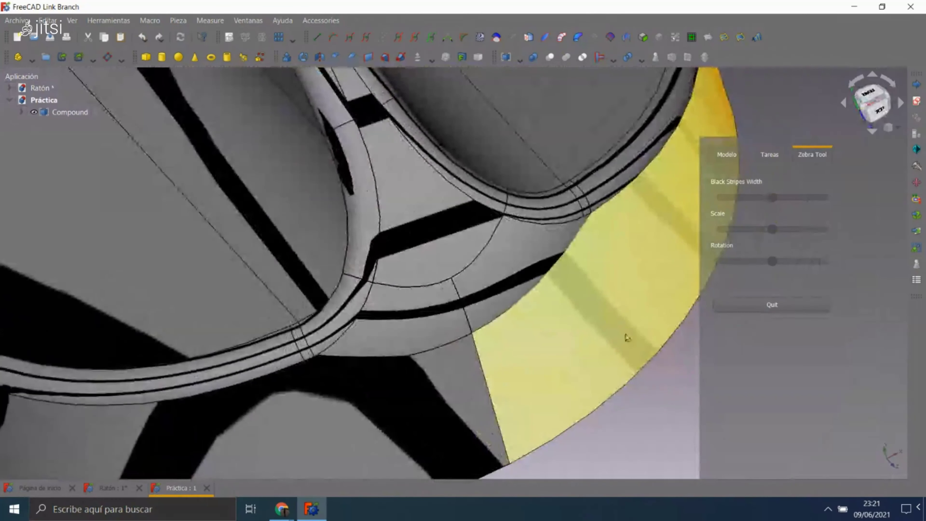
scroll(561, 275, "down", 3)
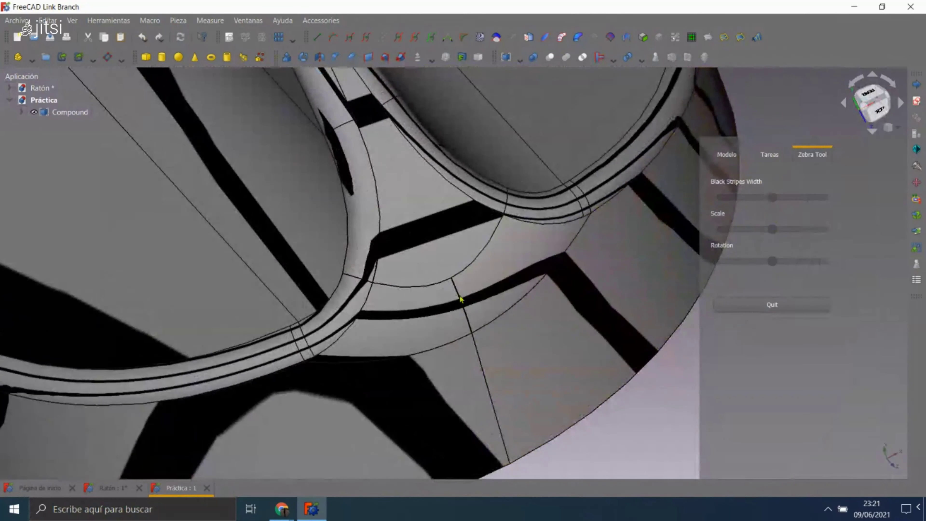
scroll(473, 276, "up", 3)
mouse_move(343, 242)
middle_mouse_down()
mouse_move(376, 263)
mouse_move(427, 217)
middle_mouse_up()
middle_click_drag(456, 255, 455, 251)
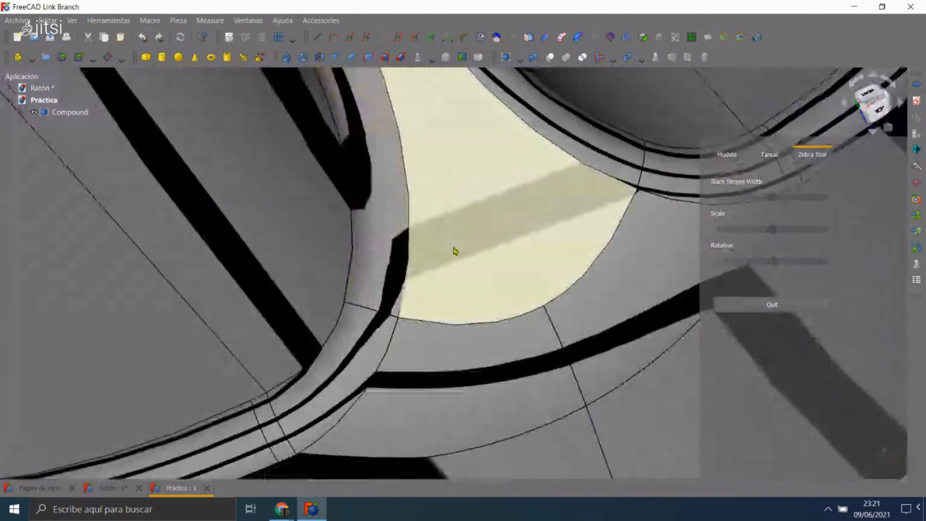
scroll(431, 251, "down", 2)
scroll(420, 226, "down", 3)
scroll(408, 204, "down", 3)
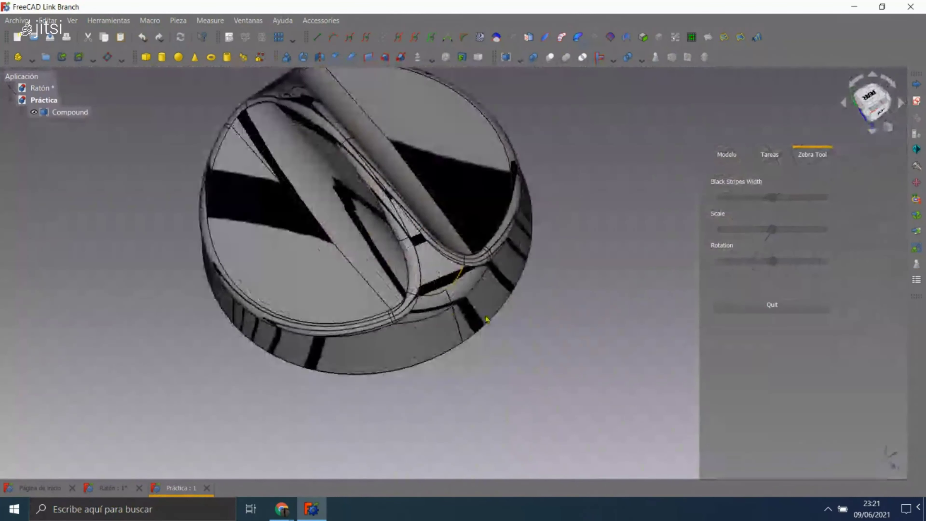
scroll(403, 190, "down", 2)
scroll(404, 190, "up", 2)
mouse_move(403, 189)
middle_mouse_down()
mouse_move(316, 147)
mouse_move(357, 167)
middle_mouse_up()
left_click(772, 304)
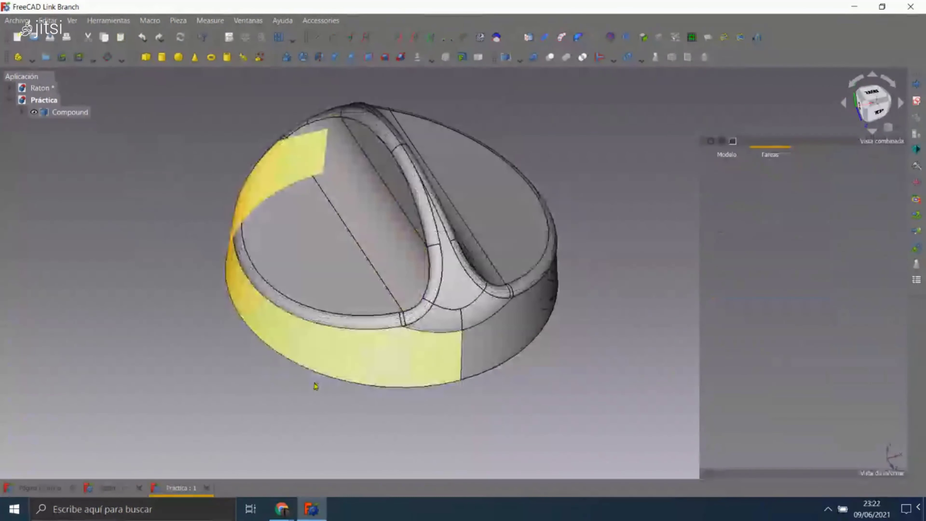
left_click(209, 489)
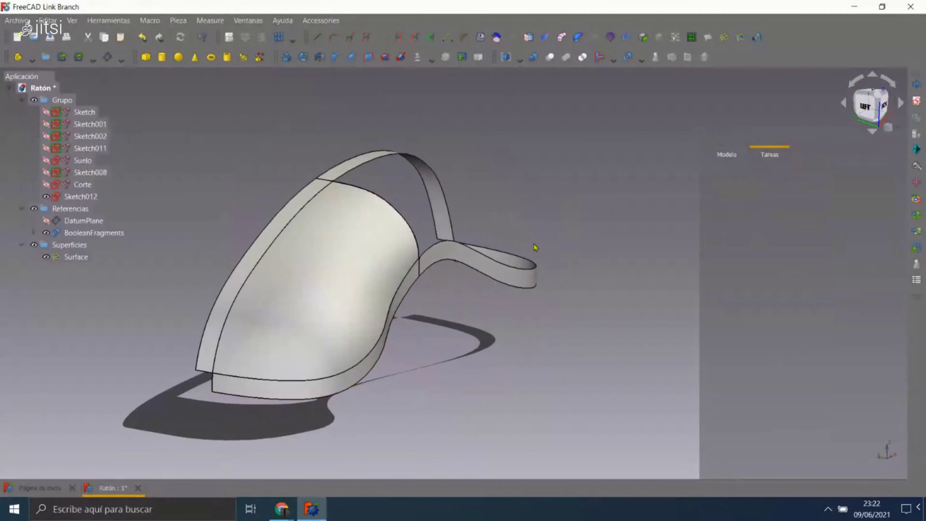
scroll(356, 237, "up", 1)
scroll(484, 203, "up", 1)
scroll(498, 195, "up", 1)
scroll(438, 248, "down", 2)
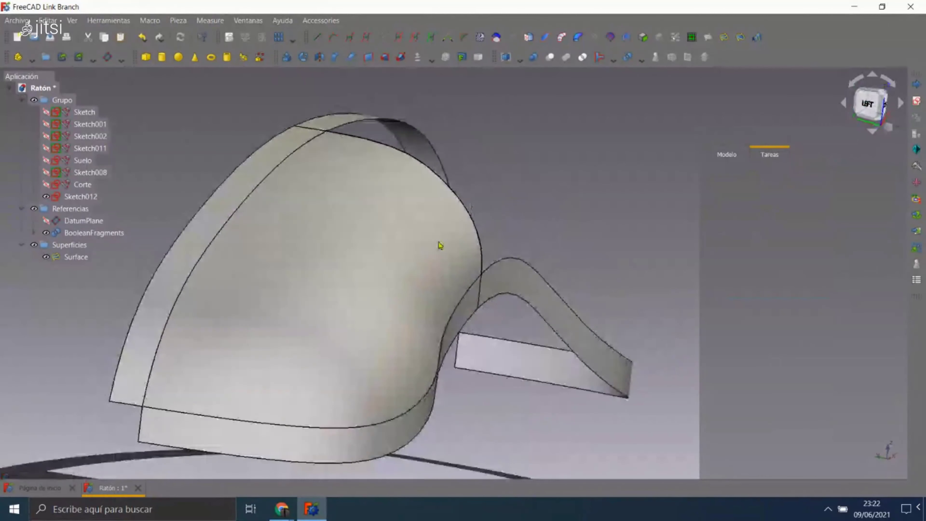
scroll(419, 219, "down", 2)
key("6")
scroll(392, 191, "up", 3)
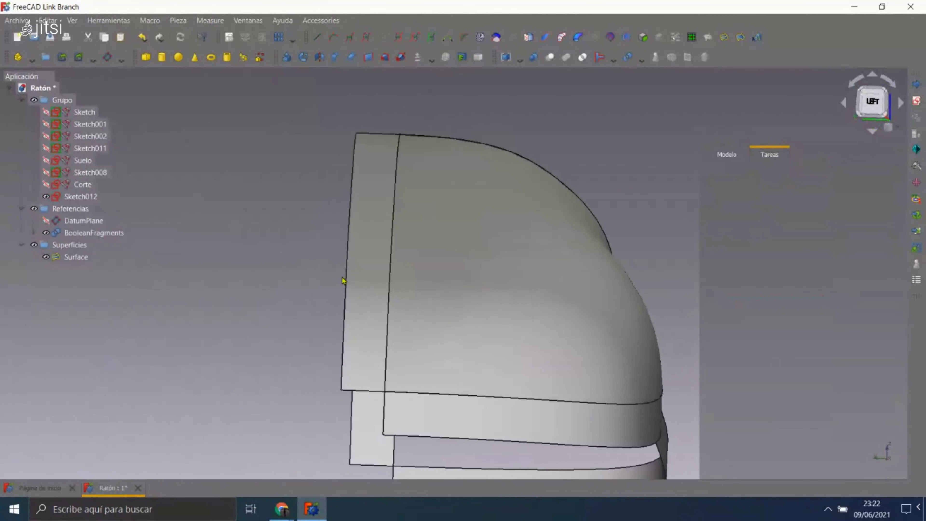
mouse_move(405, 211)
middle_mouse_down()
mouse_move(510, 197)
mouse_move(506, 218)
middle_mouse_up()
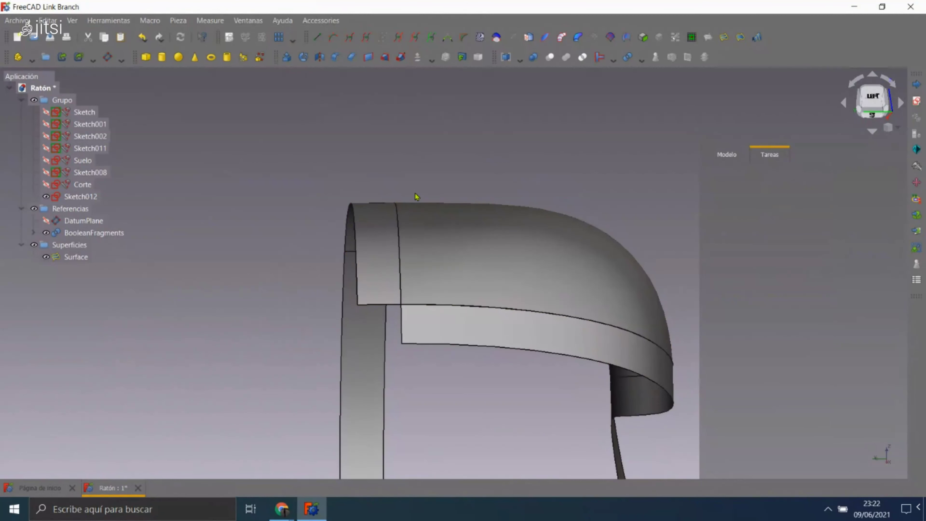
scroll(400, 193, "up", 3)
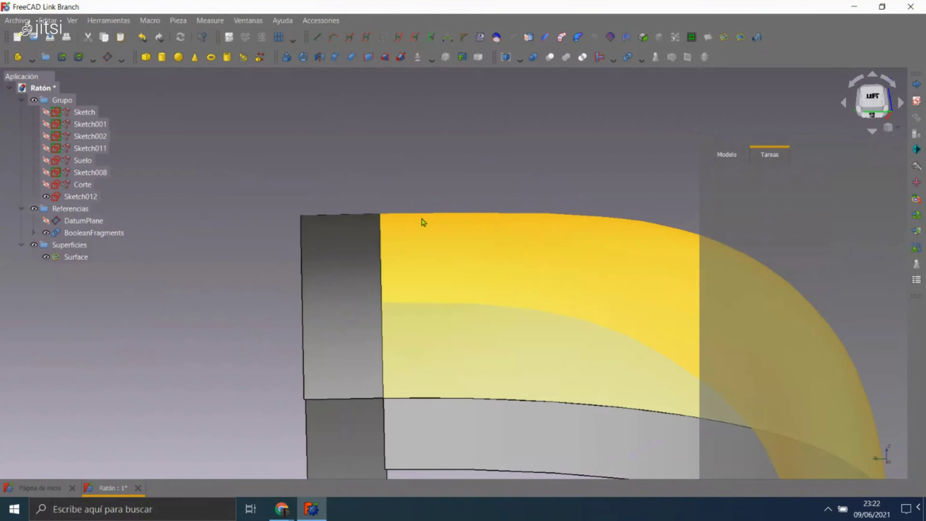
scroll(422, 222, "down", 5)
mouse_move(407, 205)
middle_mouse_down()
mouse_move(533, 248)
mouse_move(479, 275)
middle_mouse_up()
scroll(455, 257, "up", 5)
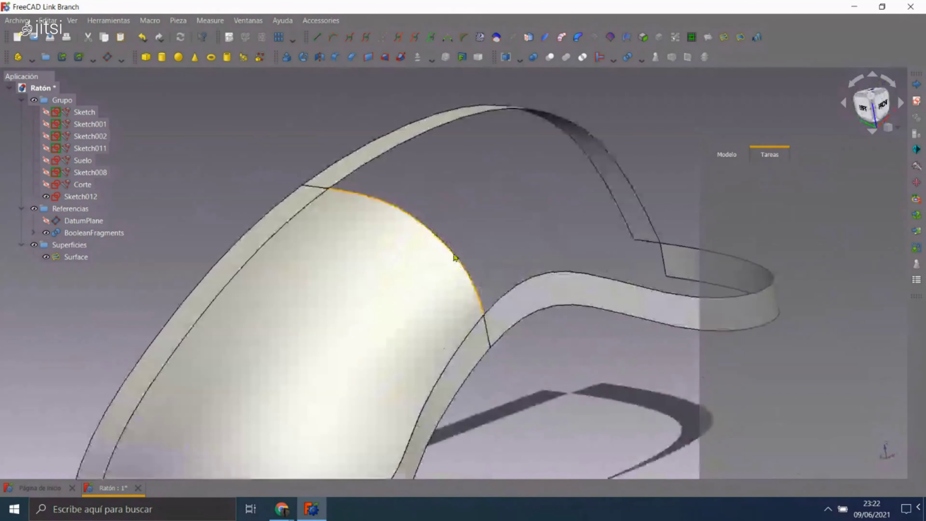
scroll(454, 258, "down", 2)
scroll(401, 248, "down", 3)
left_click(384, 279)
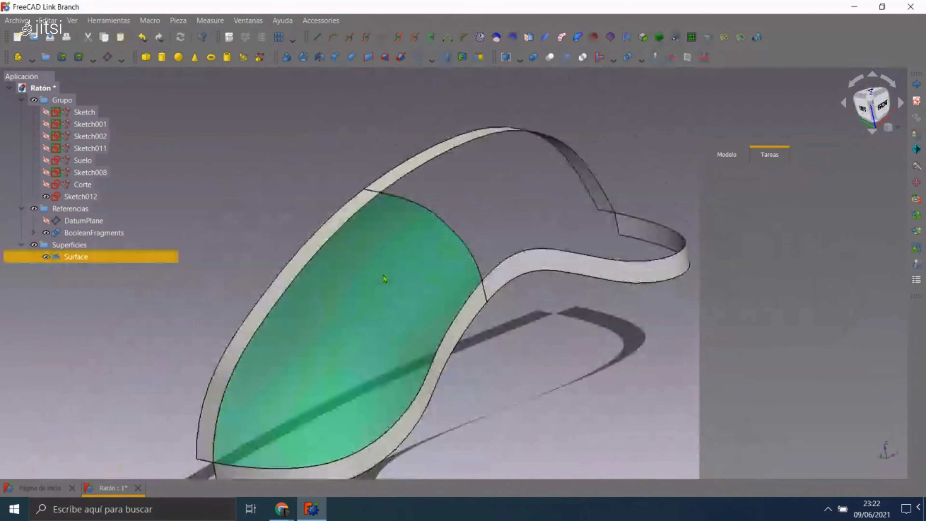
left_click(457, 233)
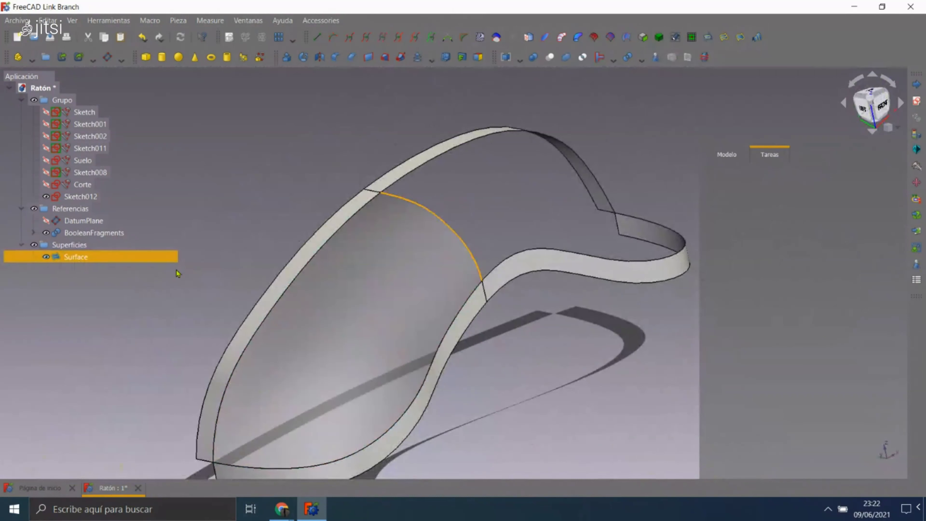
left_click(107, 199)
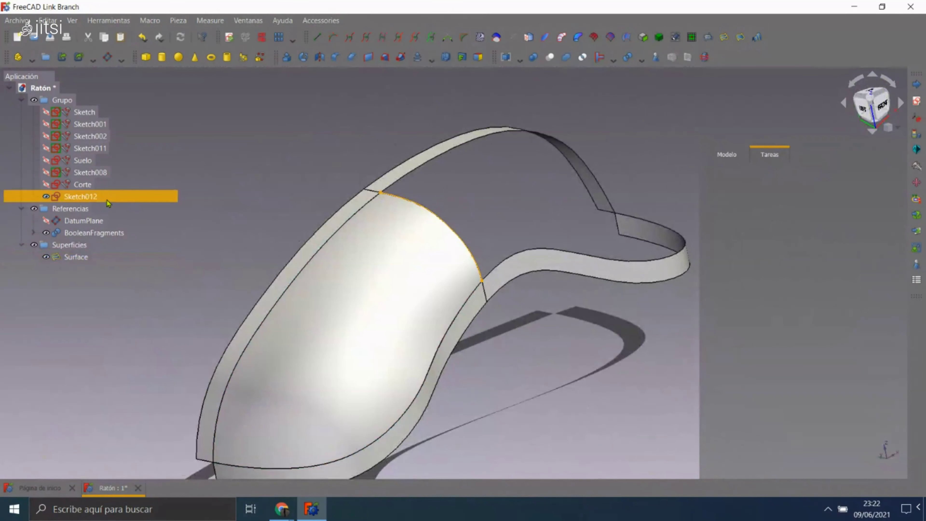
- Start a Part Extrude of Sketch012 and orbit to see the whole mouse
left_click(320, 58)
mouse_move(486, 197)
middle_mouse_down()
mouse_move(564, 323)
mouse_move(496, 225)
middle_mouse_up()
scroll(515, 193, "up", 3)
scroll(513, 210, "down", 2)
scroll(453, 220, "down", 1)
scroll(434, 204, "up", 2)
scroll(489, 219, "down", 1)
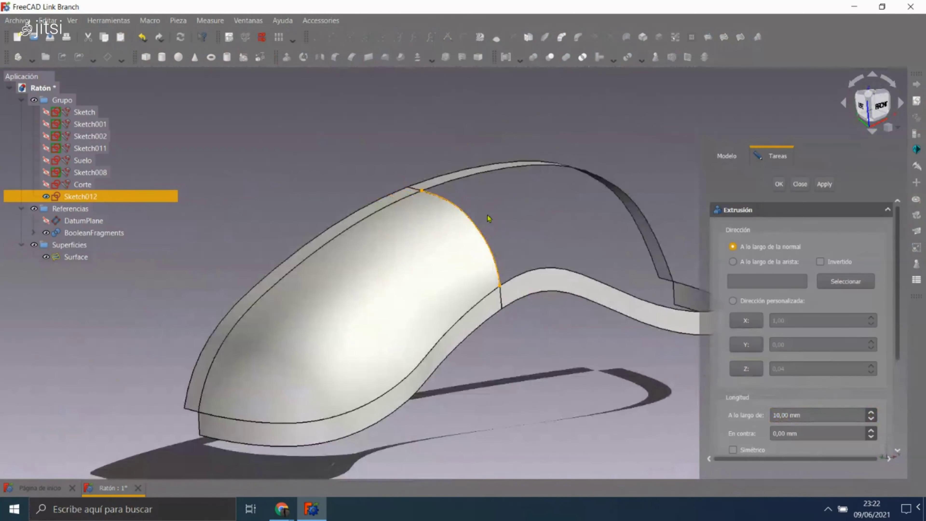
- Extrude along custom direction (1,0,0) by 4 mm, creating Extrude002
left_click(733, 300)
double_click(806, 415)
type("5")
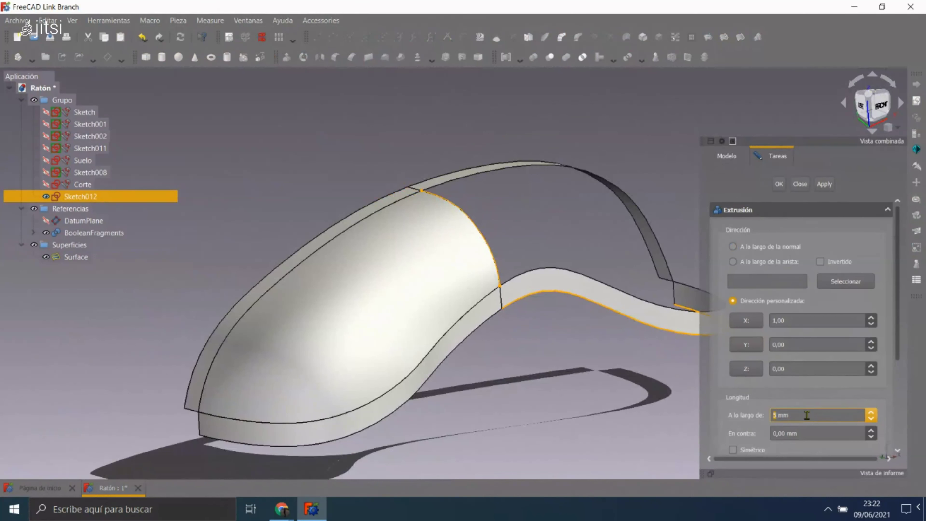
left_click(825, 184)
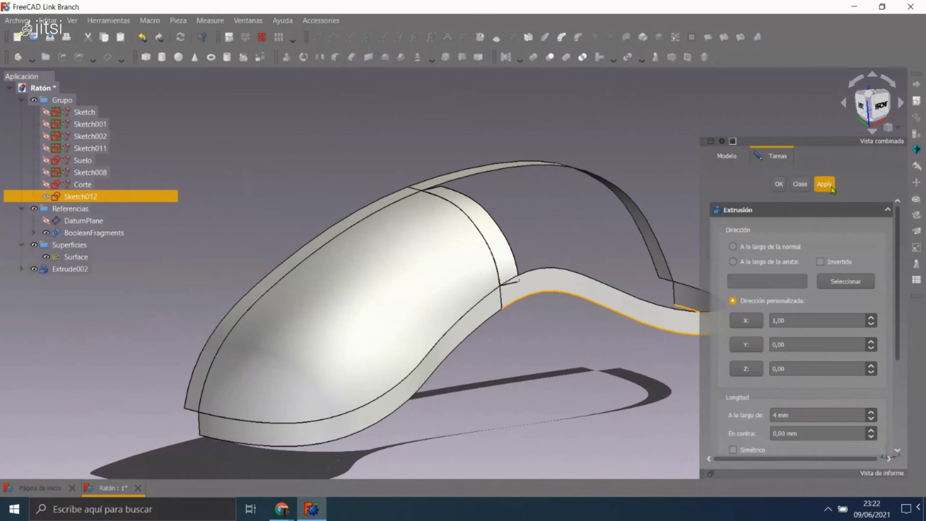
left_click(795, 188)
scroll(511, 223, "up", 3)
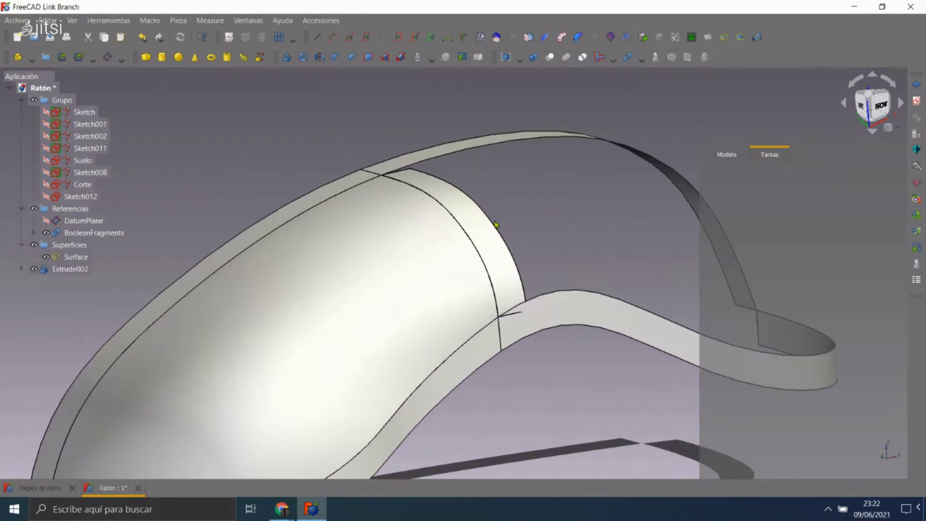
scroll(576, 264, "up", 2)
scroll(575, 264, "down", 4)
double_click(91, 257)
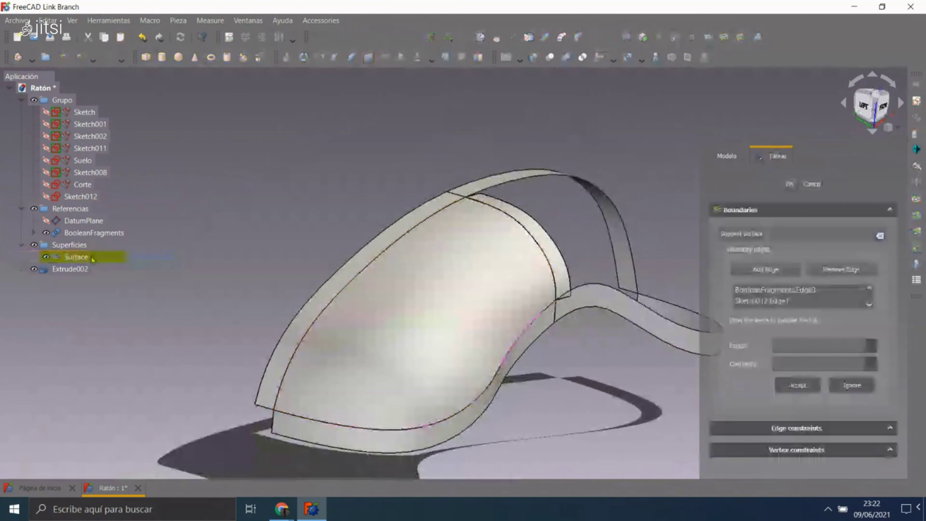
left_click(759, 299)
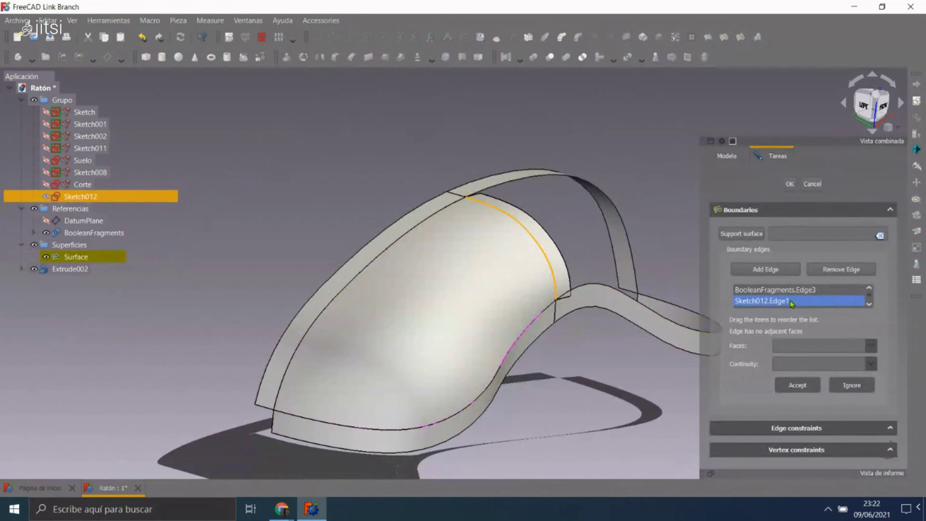
scroll(409, 251, "down", 3)
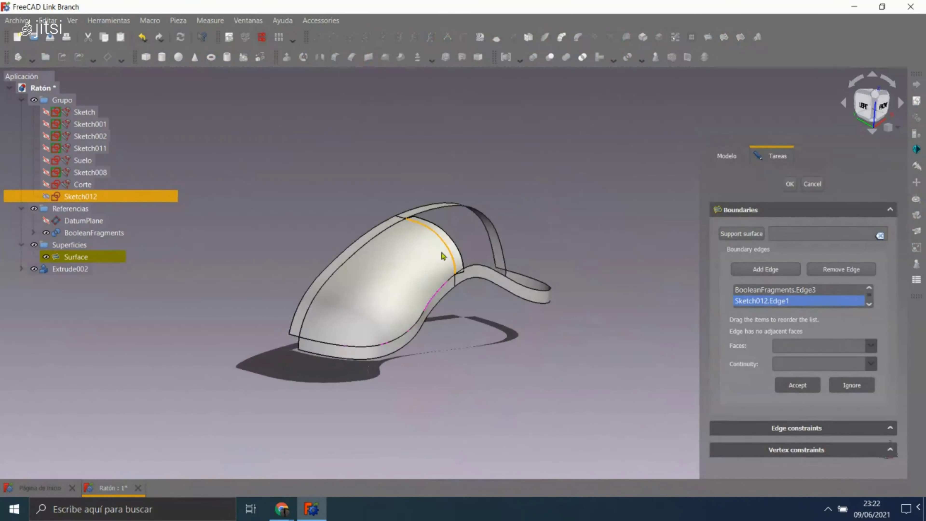
scroll(434, 233, "up", 4)
scroll(456, 208, "up", 1)
scroll(481, 183, "down", 2)
scroll(611, 248, "down", 1)
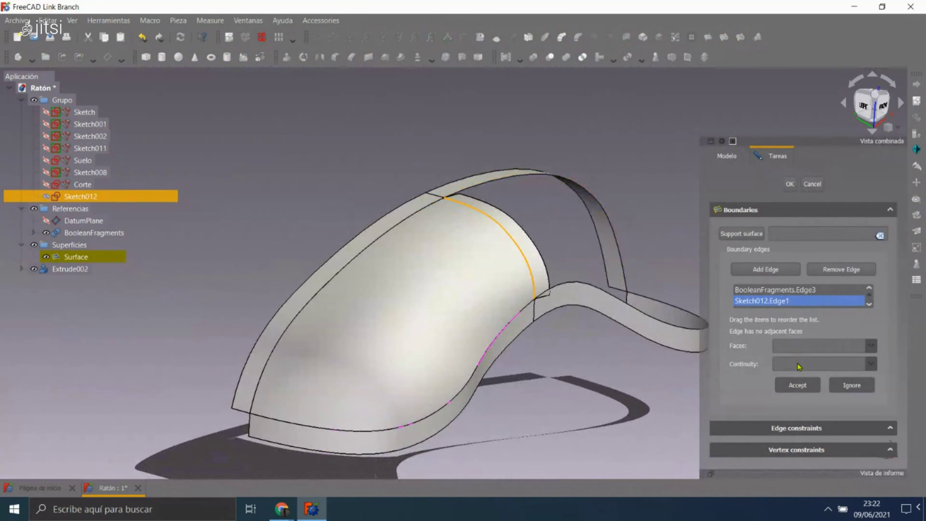
scroll(523, 209, "up", 1)
scroll(521, 219, "up", 3)
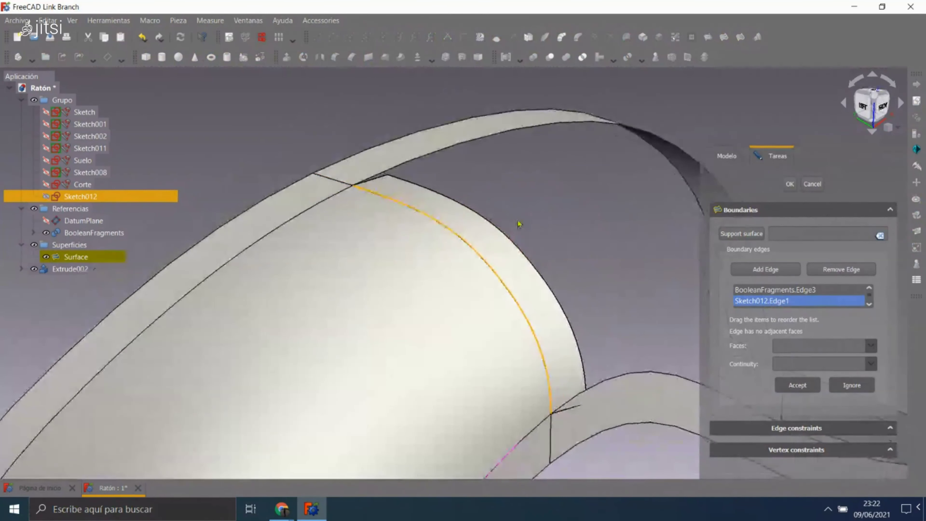
scroll(520, 223, "down", 2)
scroll(547, 248, "down", 2)
scroll(601, 288, "down", 1)
scroll(627, 305, "down", 1)
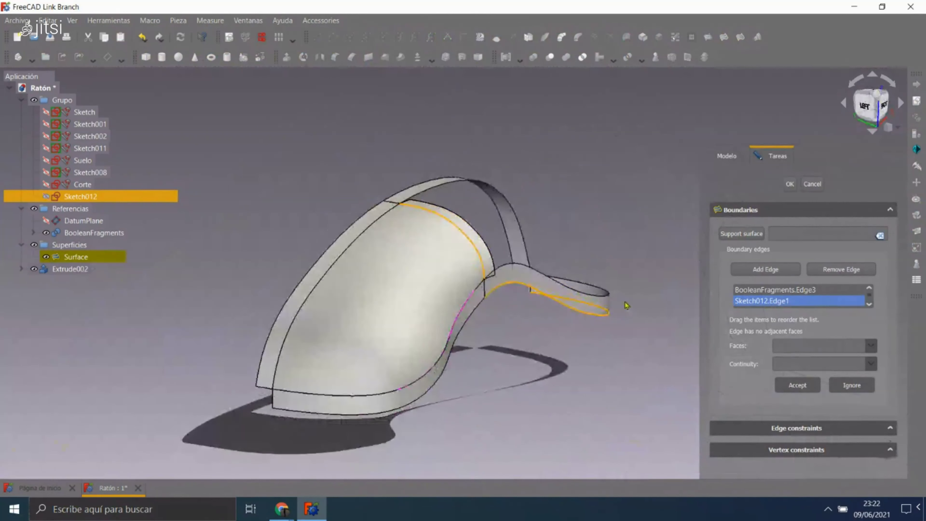
scroll(601, 288, "up", 1)
scroll(498, 244, "up", 1)
scroll(521, 260, "up", 1)
scroll(474, 240, "up", 2)
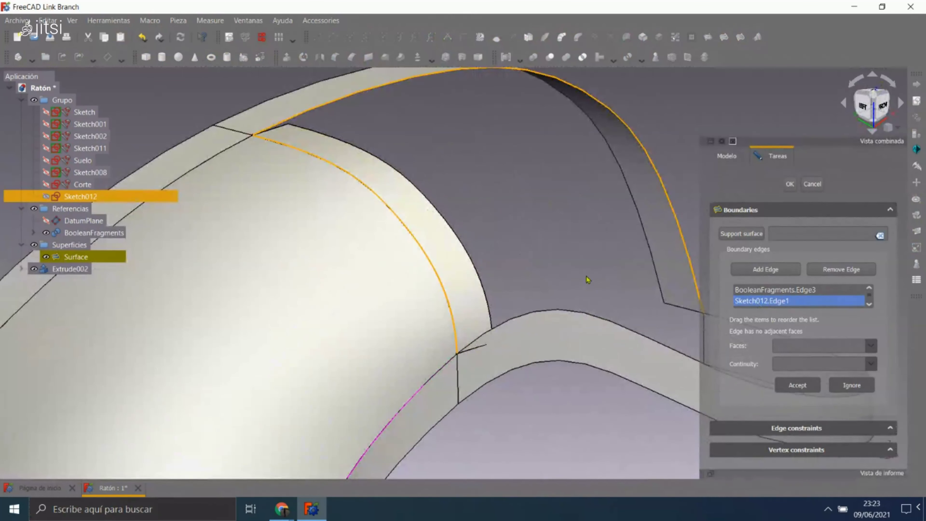
scroll(587, 280, "down", 3)
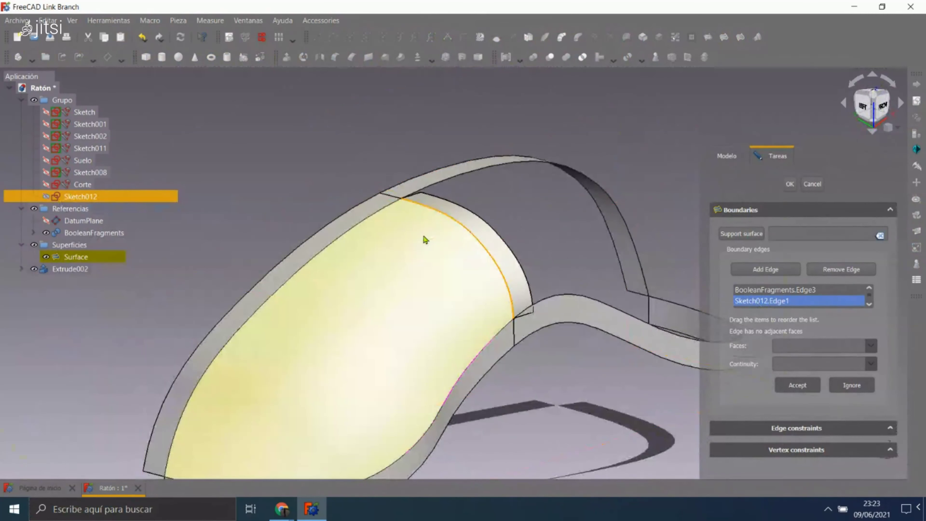
scroll(465, 227, "up", 2)
scroll(406, 197, "up", 2)
mouse_move(803, 210)
left_click(817, 190)
- Select the extruded band's edge and face to inspect them, then clear the selection
scroll(485, 190, "down", 3)
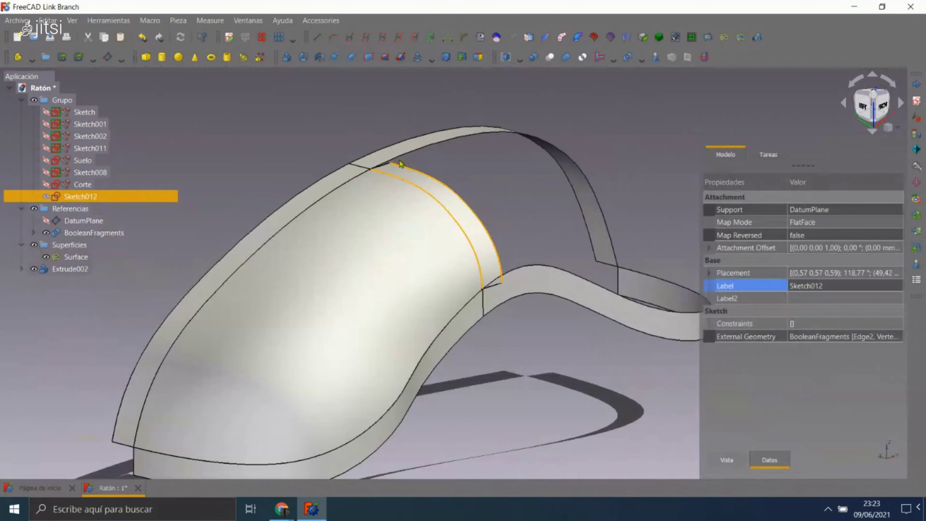
scroll(443, 208, "up", 3)
scroll(444, 209, "down", 3)
scroll(451, 207, "up", 3)
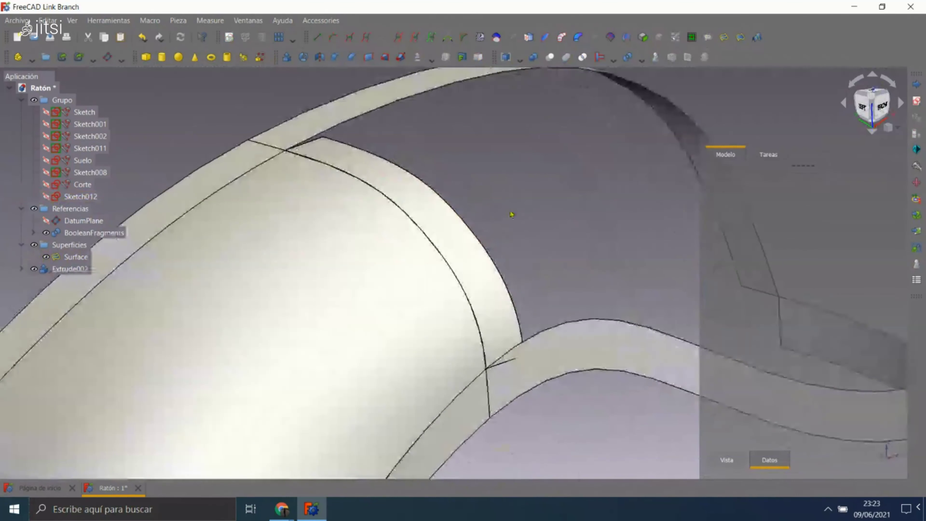
scroll(485, 223, "up", 1)
left_click(470, 241)
left_click(457, 248)
left_click(502, 219)
- Orbit around the junction between the extruded band and the front filling surface
scroll(501, 219, "down", 2)
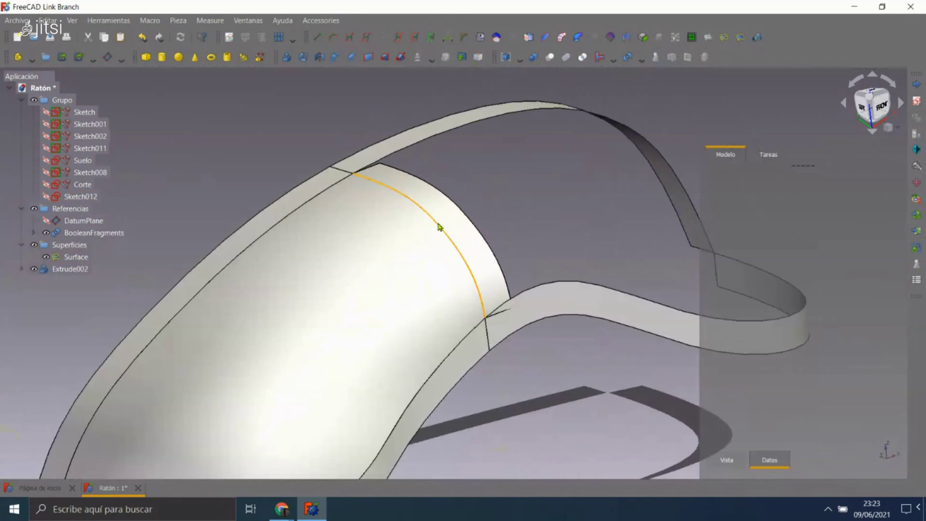
scroll(440, 227, "up", 2)
left_click(361, 228)
mouse_move(362, 228)
middle_mouse_down()
mouse_move(434, 199)
mouse_move(440, 171)
middle_mouse_up()
scroll(439, 173, "up", 3)
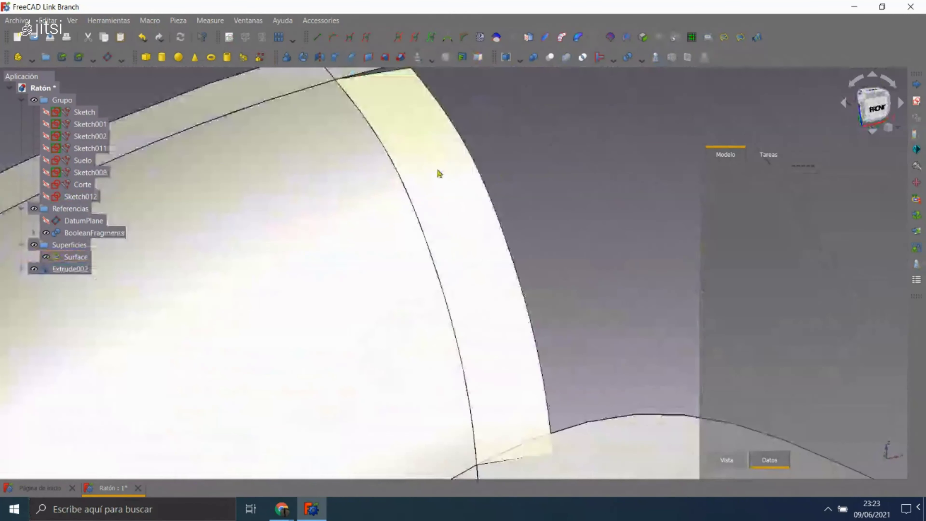
scroll(452, 206, "down", 5)
scroll(474, 213, "down", 2)
middle_click_drag(526, 221, 455, 214)
scroll(456, 215, "up", 3)
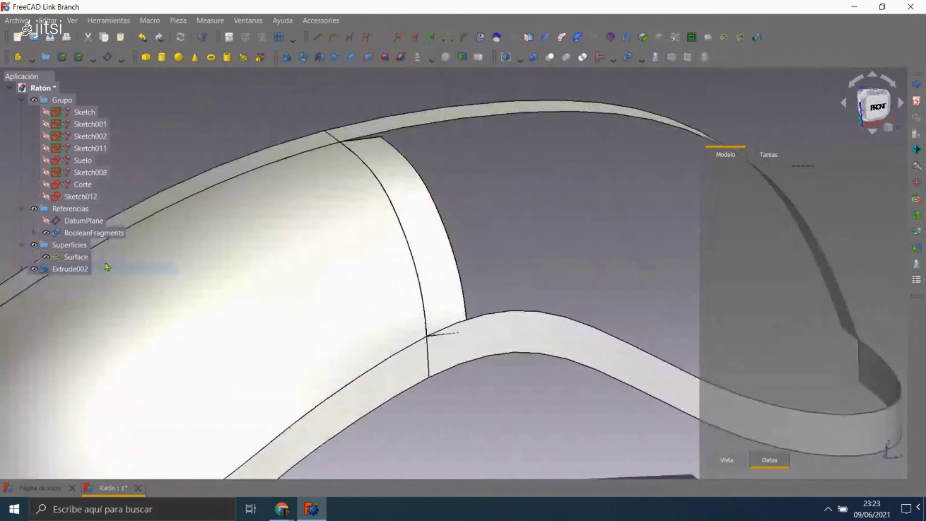
- Delete the old front filling Surface
left_click(76, 257)
key("Delete")
scroll(376, 290, "down", 5)
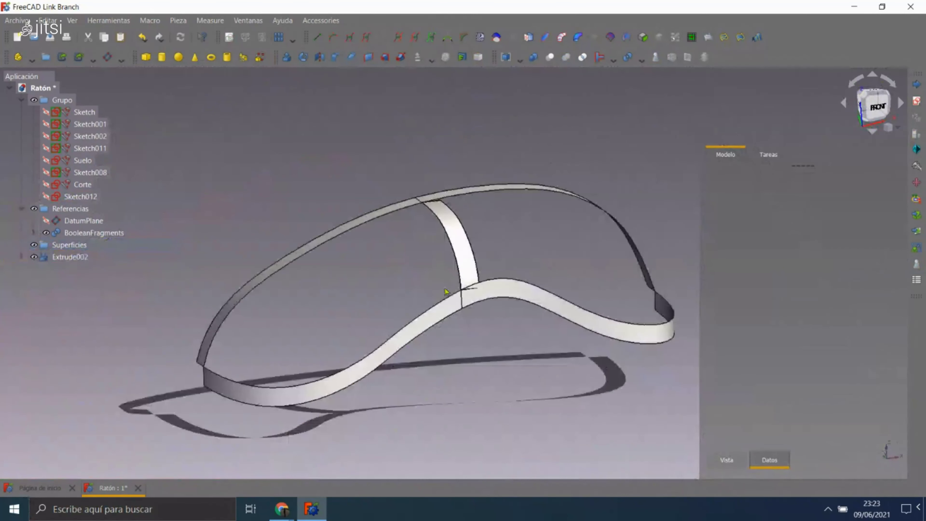
- Move Extrude002 into the Referencias group in the model tree
left_click(61, 260)
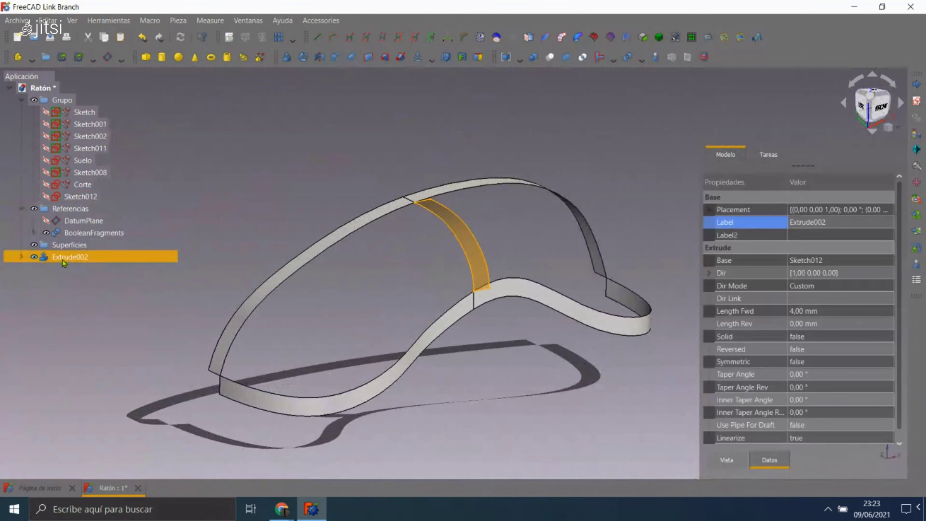
left_click_drag(72, 215, 72, 213)
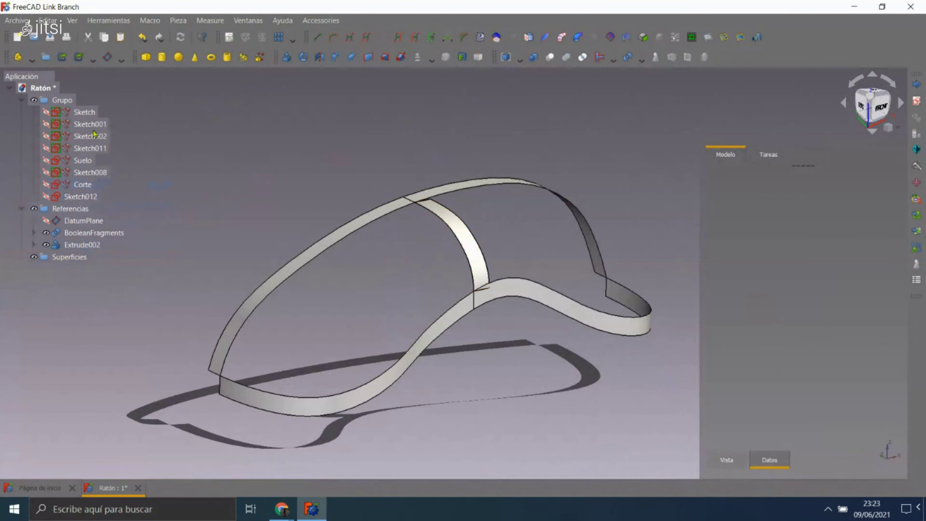
left_click(726, 38)
- Add the rim edge and Extrude002.Edge3 as boundaries, giving BooleanFragments.Edge3 Face2 with G1
left_click(362, 246)
left_click(466, 251)
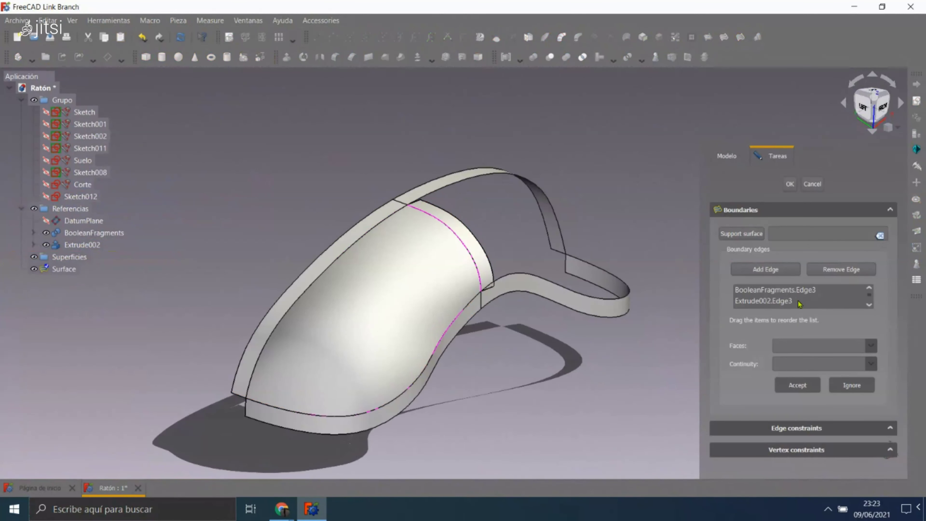
left_click(795, 290)
left_click(793, 346)
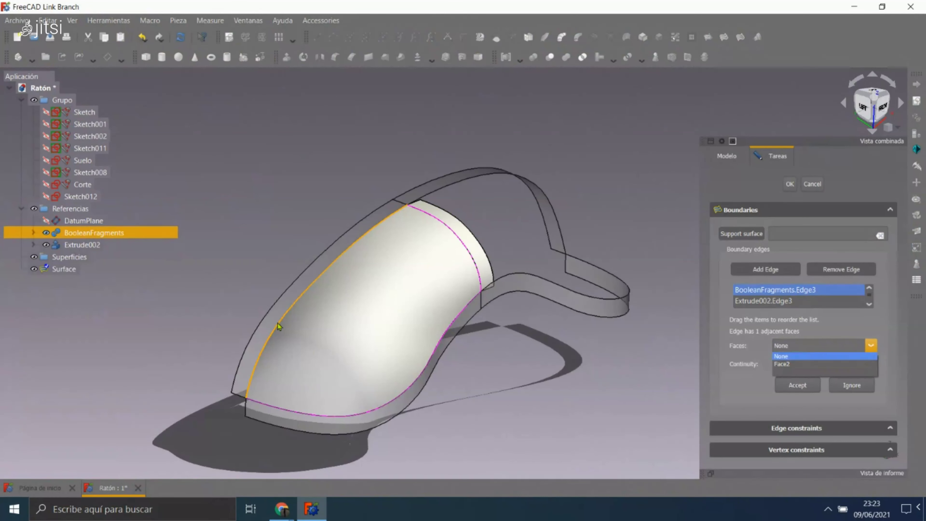
left_click(782, 364)
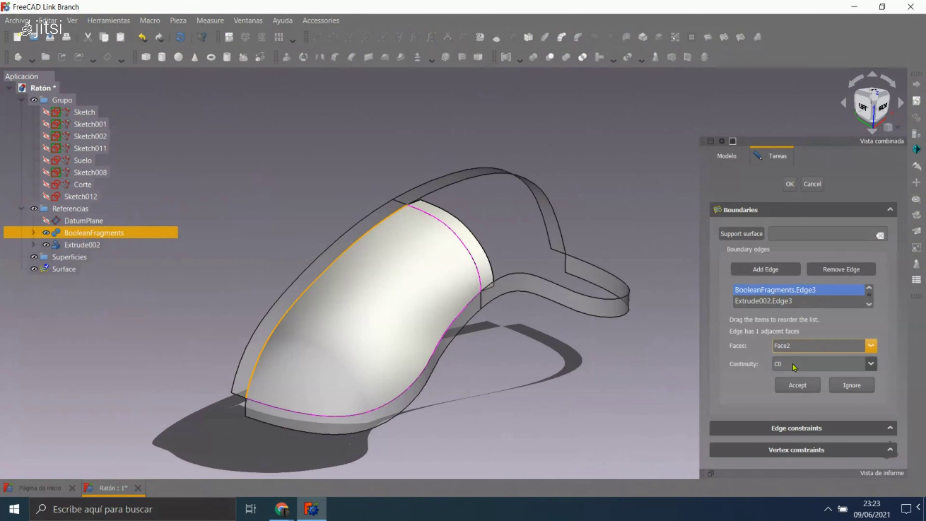
left_click(787, 383)
left_click(786, 381)
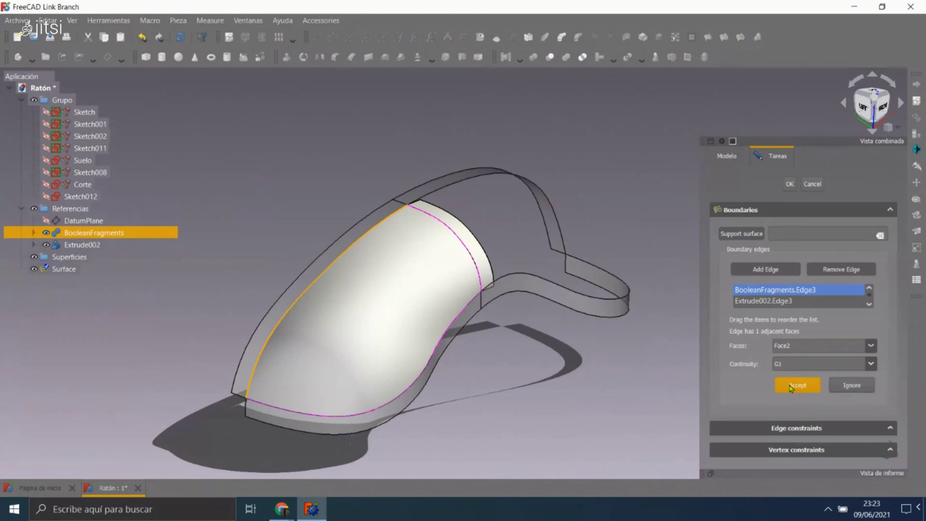
- Tie Extrude002.Edge3 to Face1 with G1 continuity
left_click(776, 305)
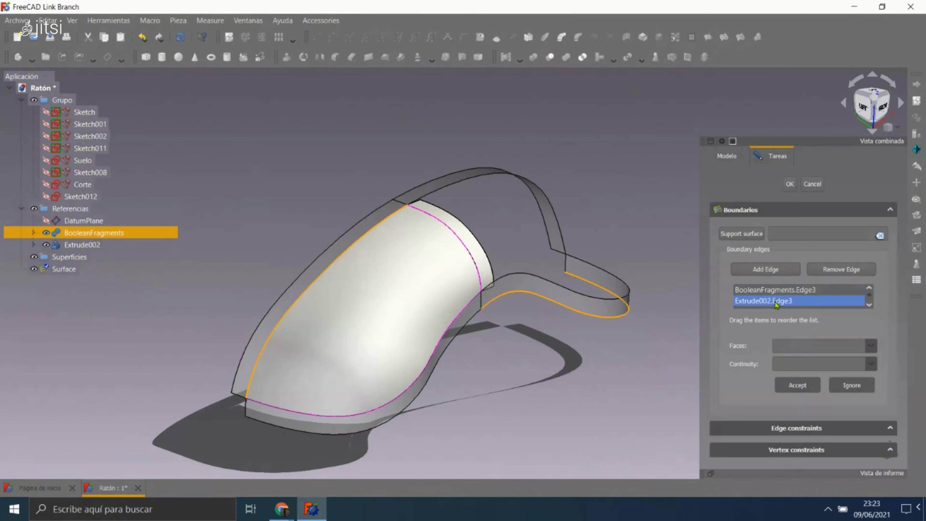
scroll(485, 248, "up", 2)
scroll(460, 242, "up", 3)
scroll(460, 242, "up", 2)
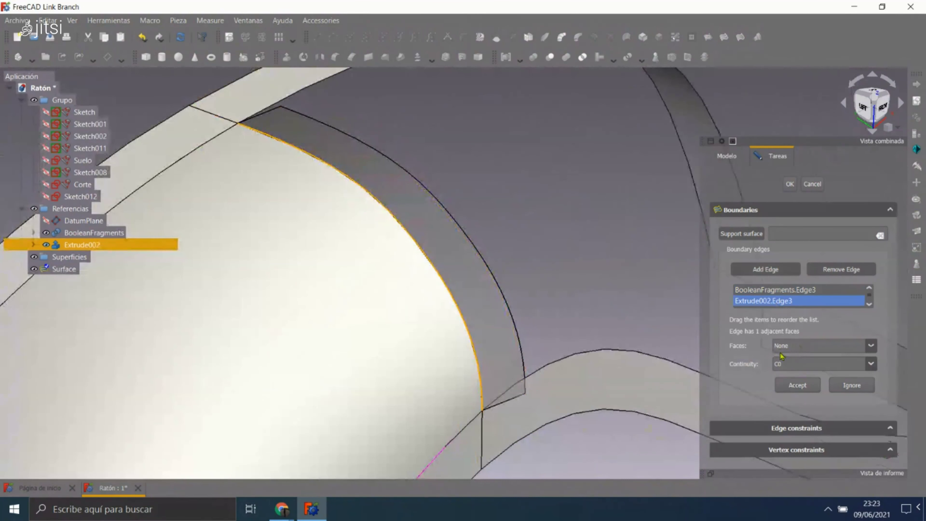
scroll(552, 304, "down", 2)
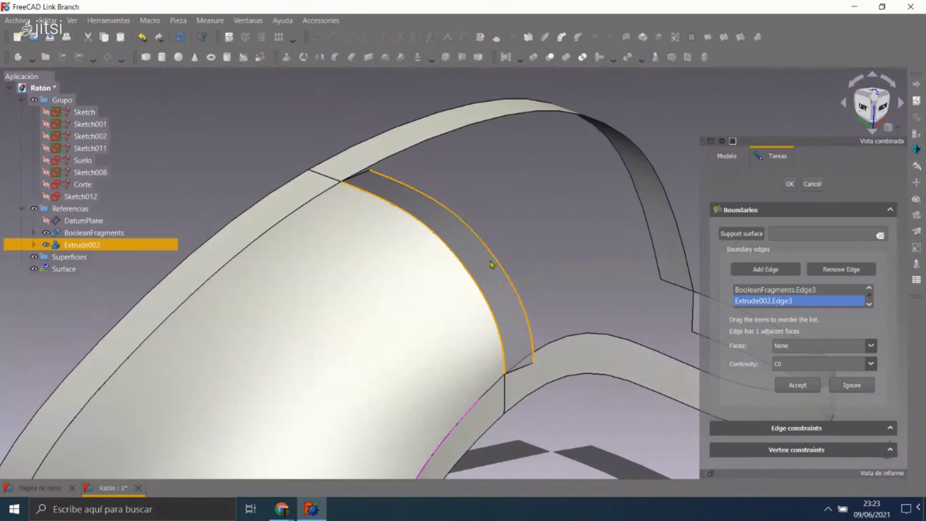
left_click(801, 352)
left_click(793, 365)
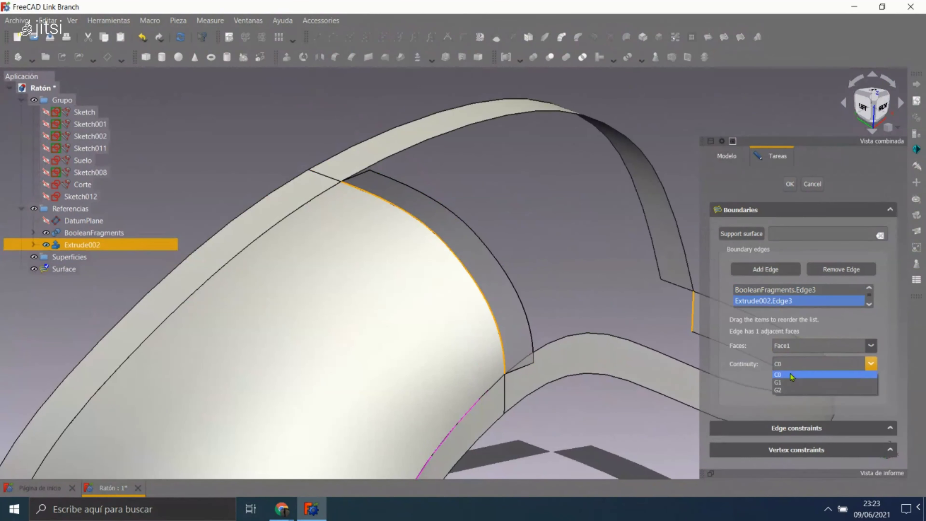
left_click(786, 381)
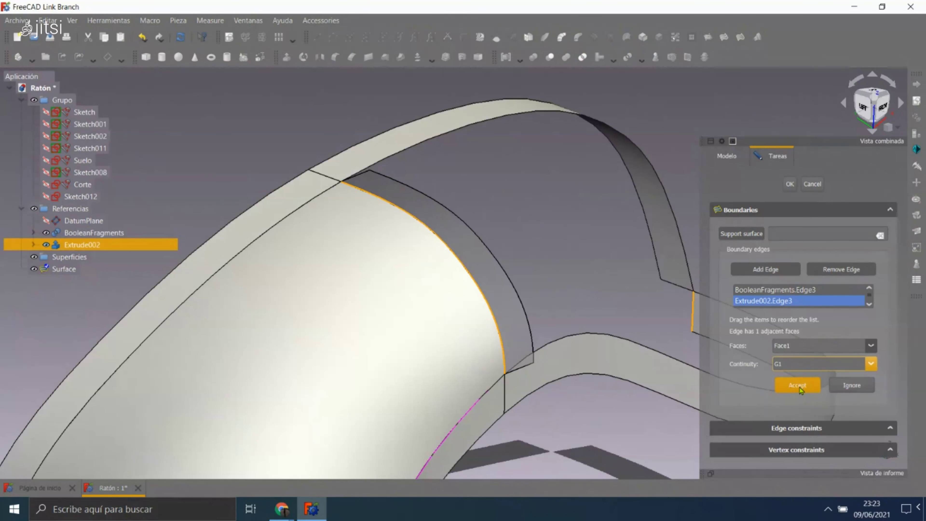
left_click(787, 383)
scroll(520, 235, "down", 2)
scroll(520, 235, "down", 2)
mouse_move(585, 289)
middle_mouse_down()
mouse_move(560, 196)
mouse_move(589, 244)
middle_mouse_up()
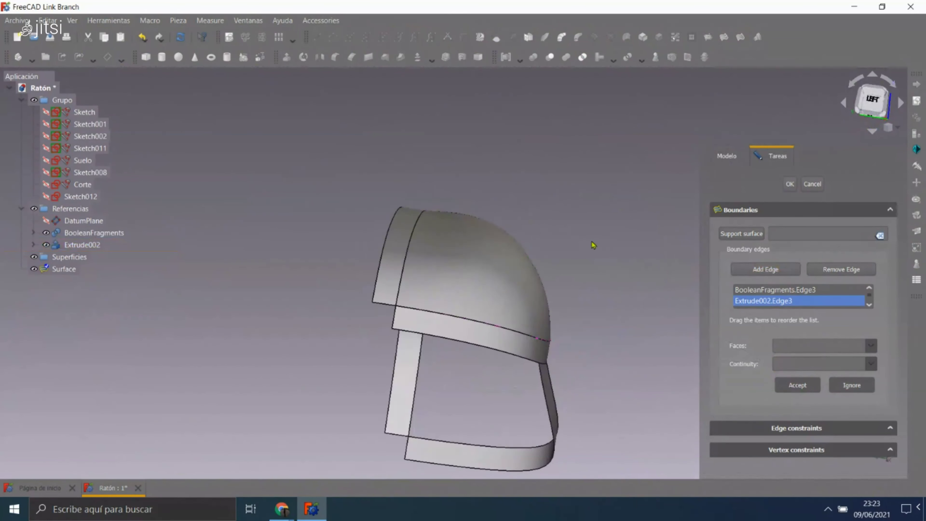
- Finish creating the pending filling surface from a rear-left view
scroll(573, 244, "up", 2)
scroll(471, 269, "up", 5)
mouse_move(471, 269)
middle_mouse_down()
mouse_move(458, 236)
mouse_move(442, 267)
mouse_move(459, 283)
middle_mouse_up()
left_click(789, 184)
- Delete the new filling surface and the Extrude002 strip
mouse_move(490, 145)
middle_mouse_down()
mouse_move(432, 212)
mouse_move(432, 193)
mouse_move(589, 237)
mouse_move(526, 257)
mouse_move(533, 252)
mouse_move(388, 268)
mouse_move(492, 260)
middle_mouse_up()
left_click(388, 267)
key("Delete")
left_click(494, 258)
key("Delete")
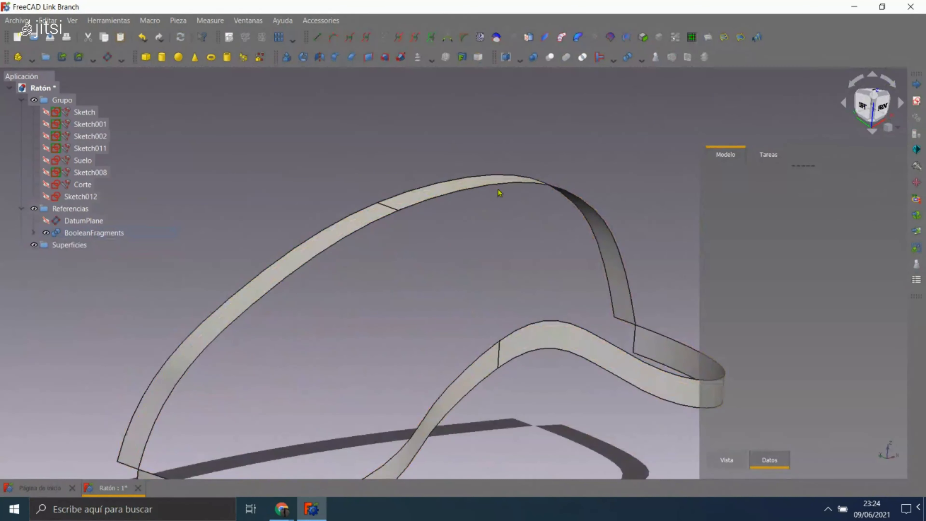
- Check the Sketch012 arc running across the remaining open band
scroll(496, 191, "down", 3)
middle_click_drag(480, 255, 390, 275)
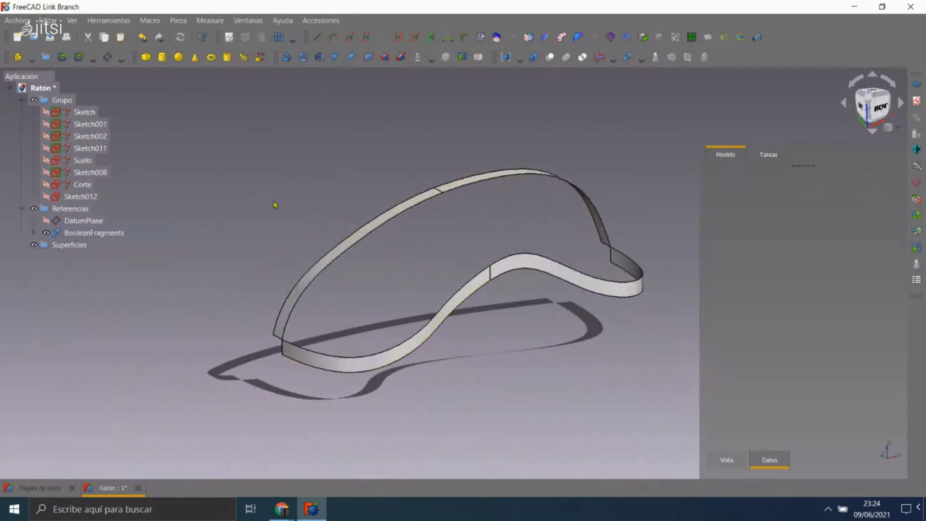
left_click(55, 198)
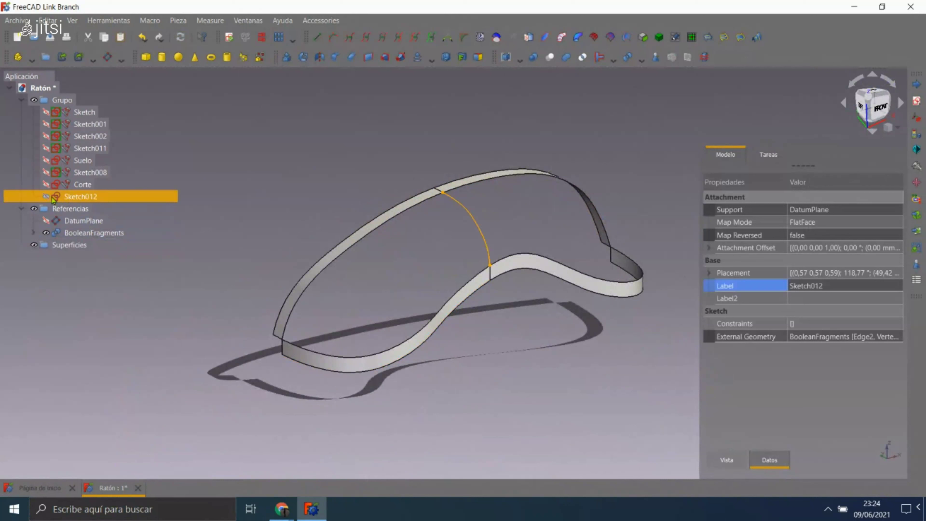
left_click(328, 134)
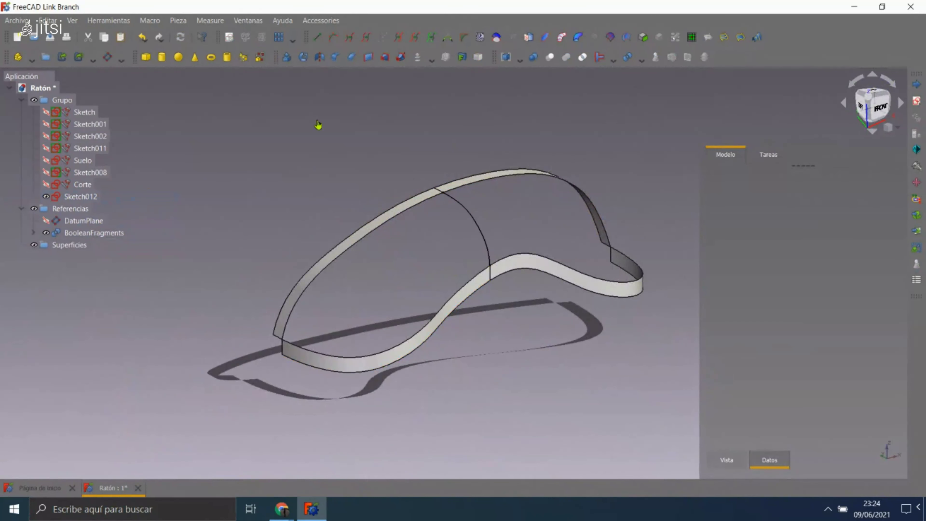
scroll(425, 169, "up", 2)
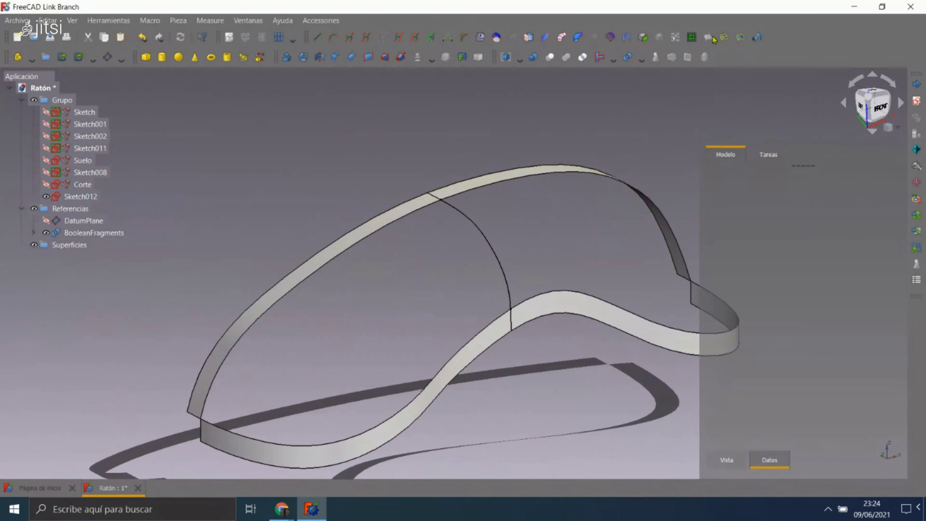
- Create a filling bounded by the band edges and Sketch012 arc, with Edge3 G1 to Face2
left_click(405, 216)
left_click(482, 238)
left_click(479, 331)
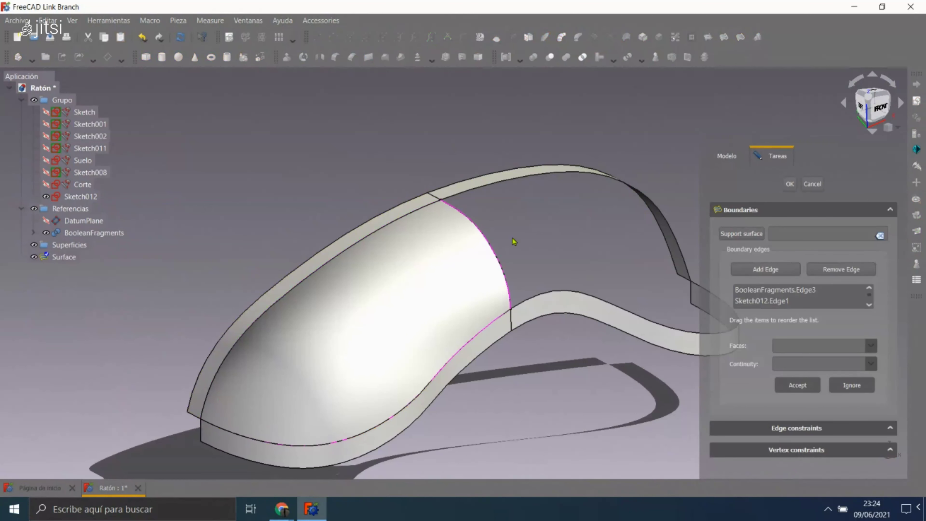
left_click(766, 290)
left_click(788, 362)
left_click(787, 382)
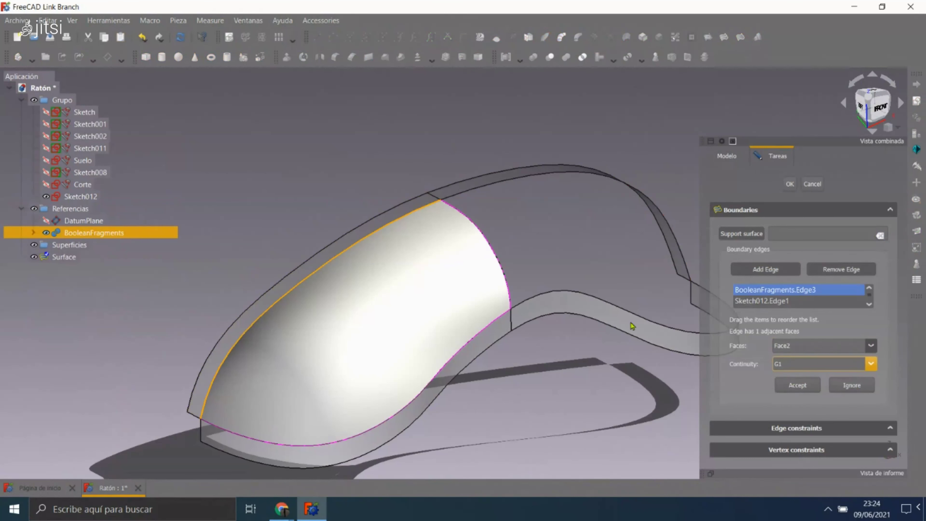
mouse_move(580, 261)
middle_mouse_down()
mouse_move(684, 256)
mouse_move(525, 244)
middle_mouse_up()
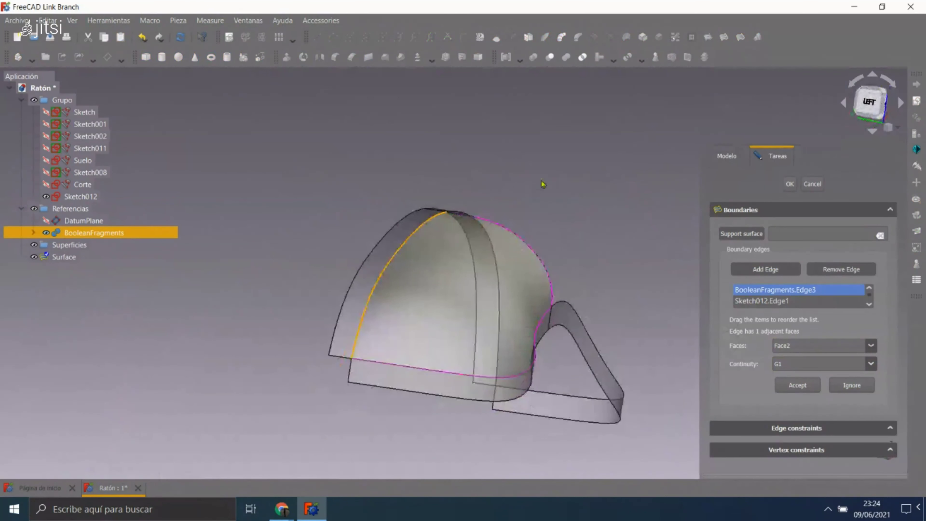
scroll(365, 204, "up", 3)
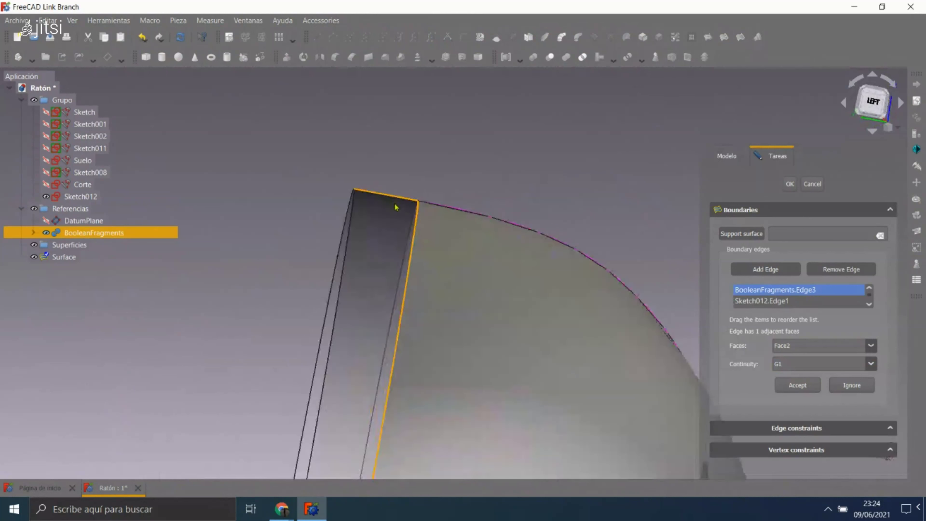
scroll(365, 204, "down", 3)
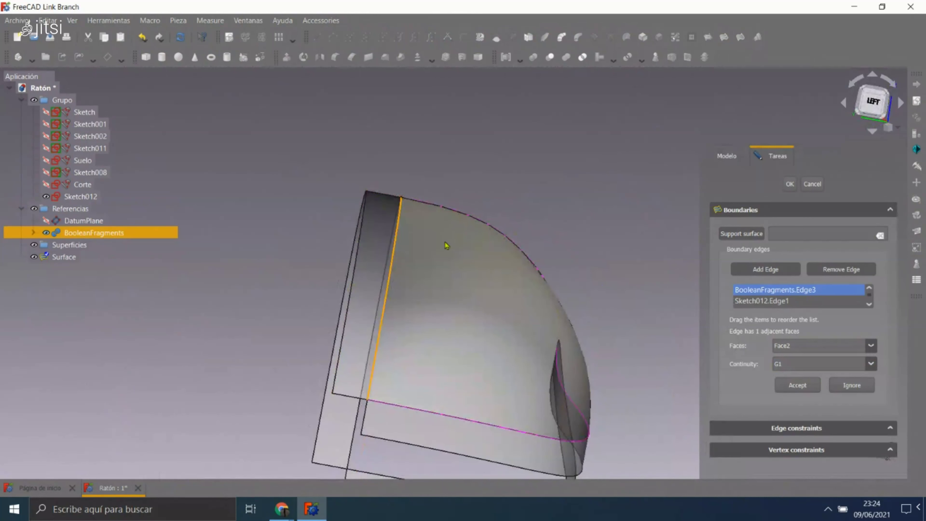
left_click(795, 387)
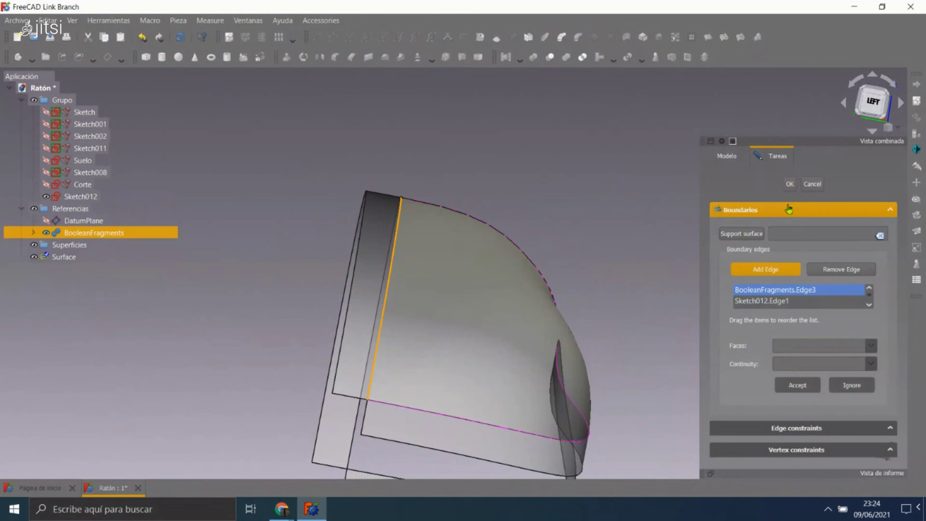
left_click(789, 185)
- Hide Sketch012 and move the new Surface into the Superficies group
middle_click_drag(522, 184, 458, 227)
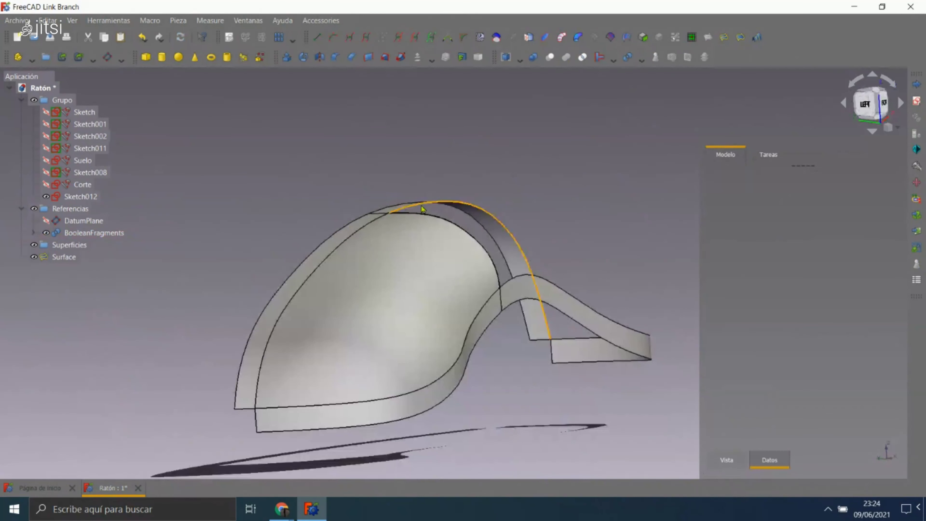
left_click(459, 226)
left_click(45, 198)
left_click(260, 172)
mouse_move(260, 172)
middle_mouse_down()
mouse_move(488, 245)
mouse_move(407, 210)
middle_mouse_up()
scroll(488, 245, "up", 3)
scroll(489, 245, "down", 5)
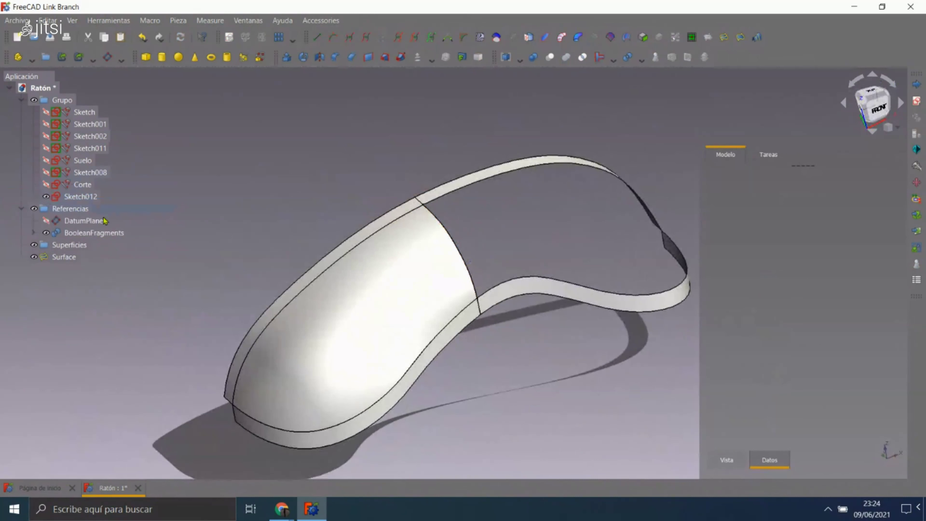
left_click_drag(57, 260, 67, 244)
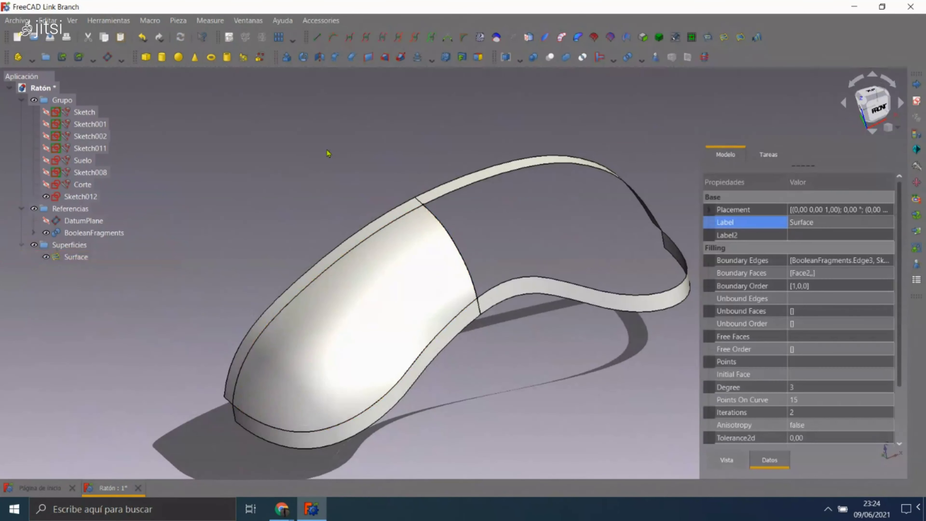
- Start a rear filling bounded by the rear top edge, lower rear edge and Sketch012 arc
left_click(723, 37)
scroll(401, 237, "down", 2)
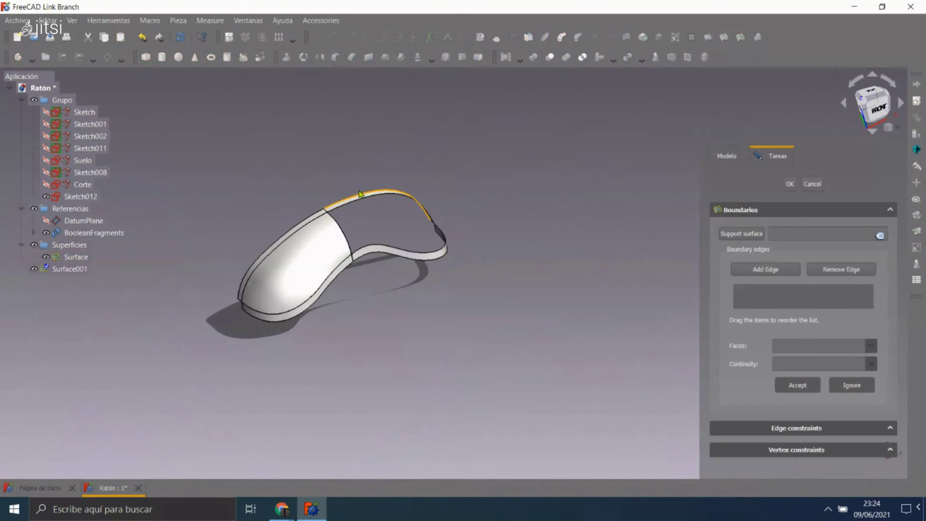
scroll(359, 206, "up", 2)
left_click(359, 207)
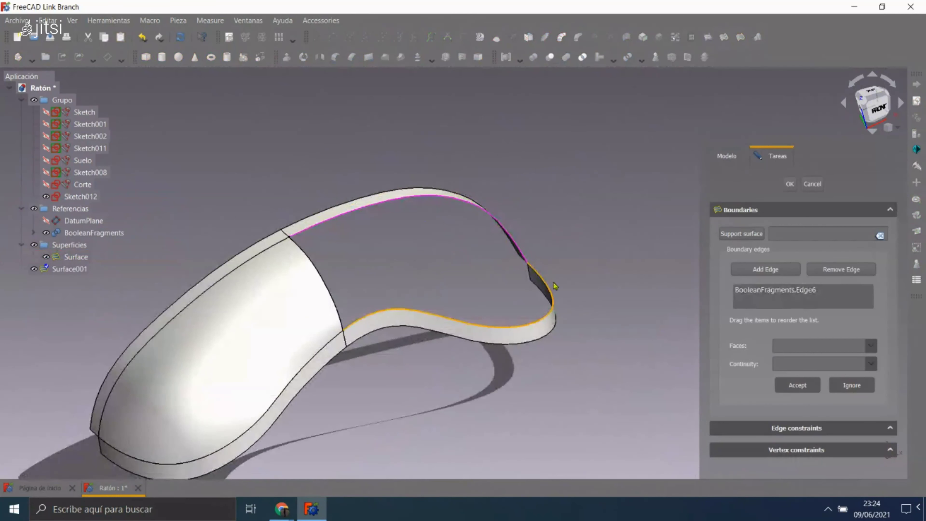
left_click(552, 286)
left_click(313, 279)
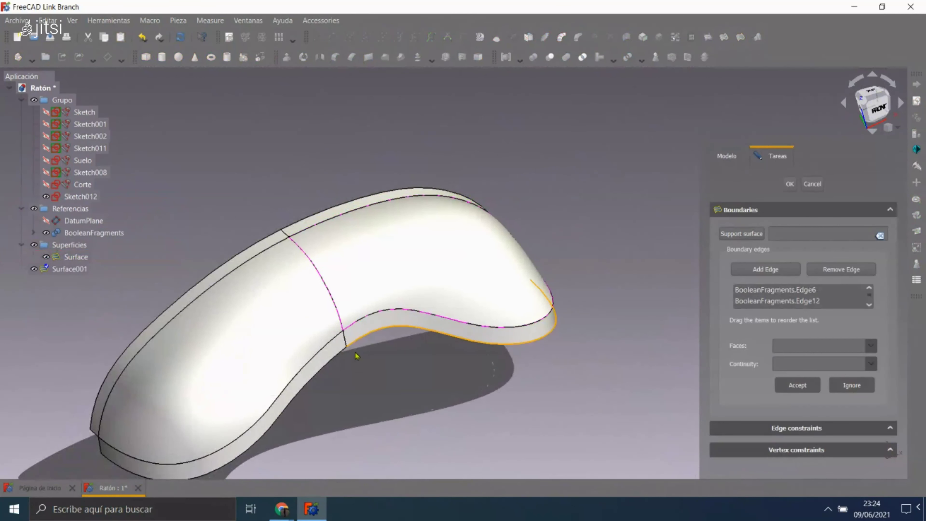
scroll(363, 269, "down", 3)
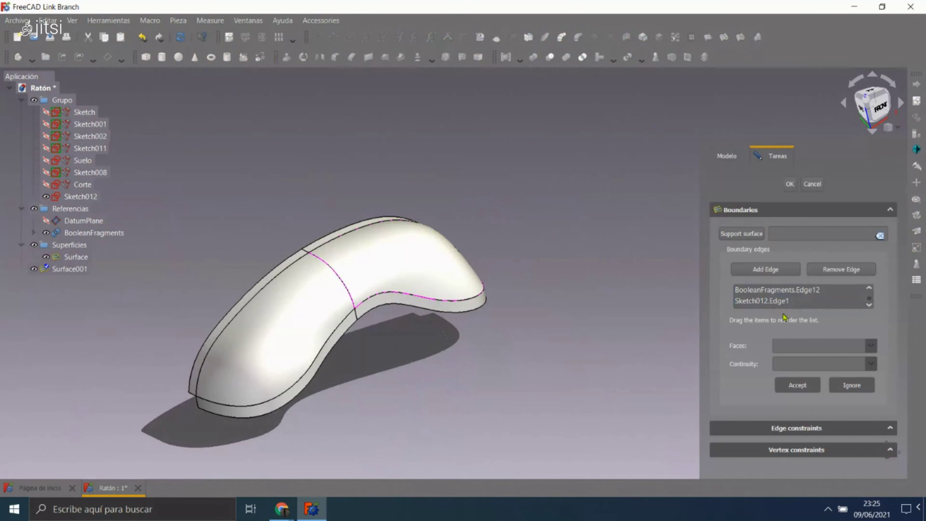
left_click(788, 302)
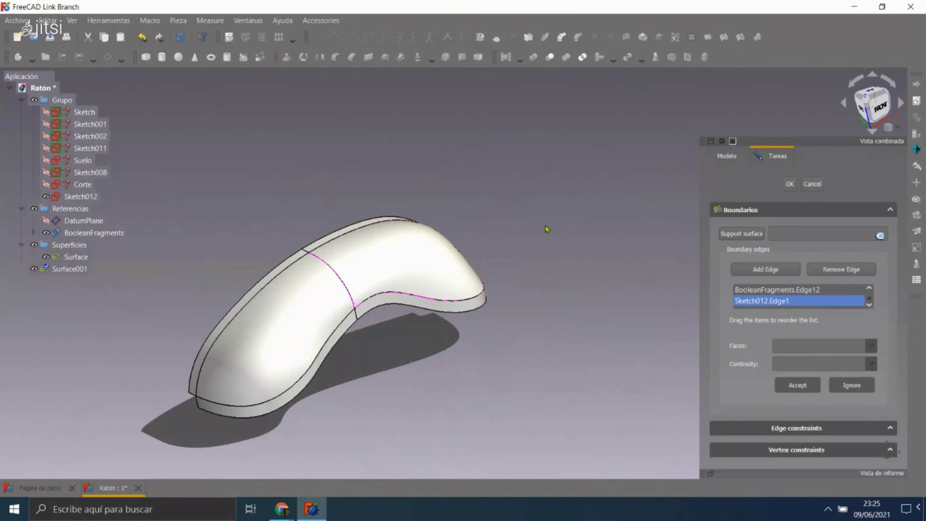
- Inspect the Sketch012 arc on the model, then cancel the rear filling Surface001
middle_click_drag(547, 229, 471, 265)
scroll(471, 265, "up", 5)
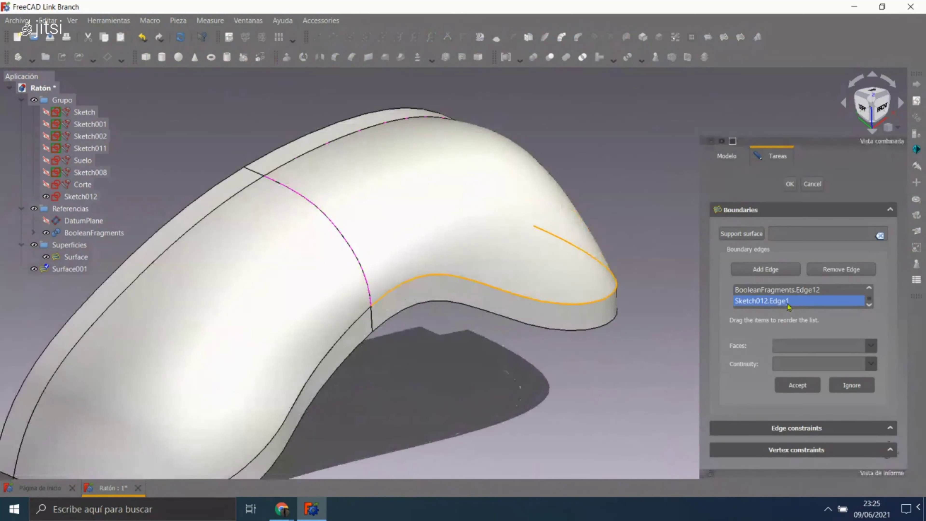
middle_click_drag(380, 211, 297, 255)
middle_click_drag(375, 201, 341, 201)
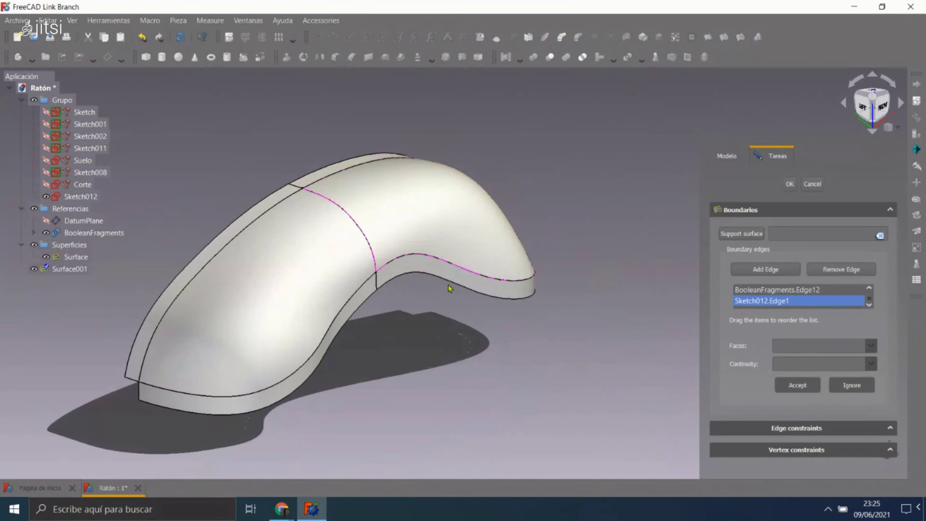
scroll(295, 192, "up", 5)
scroll(295, 193, "down", 3)
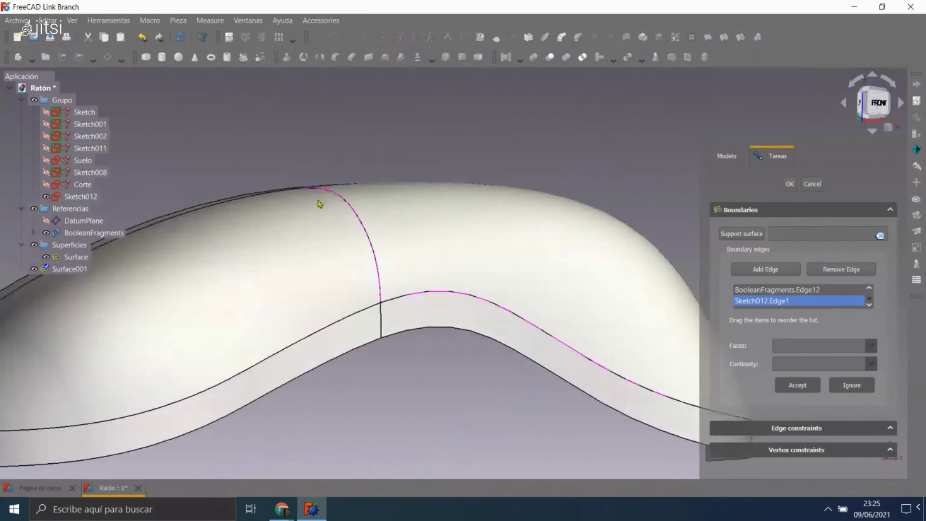
scroll(320, 201, "down", 2)
middle_click_drag(467, 229, 330, 166)
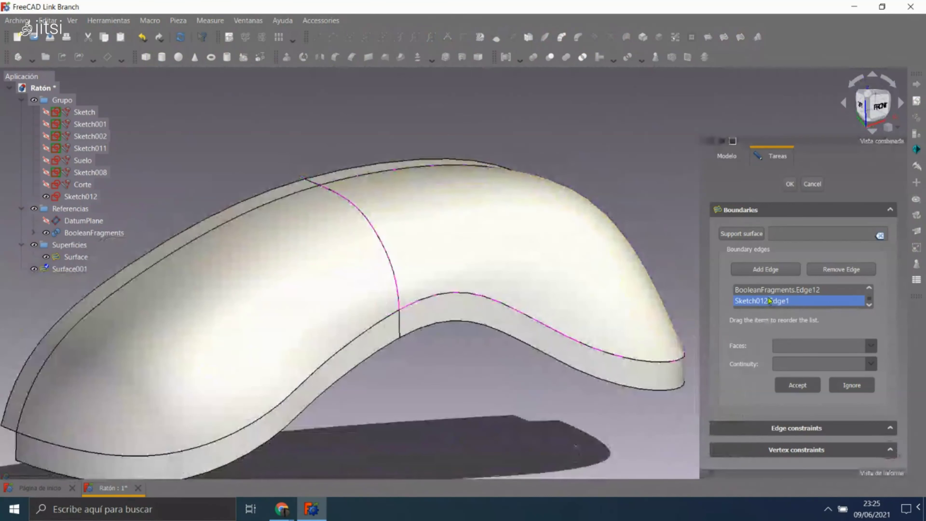
double_click(769, 301)
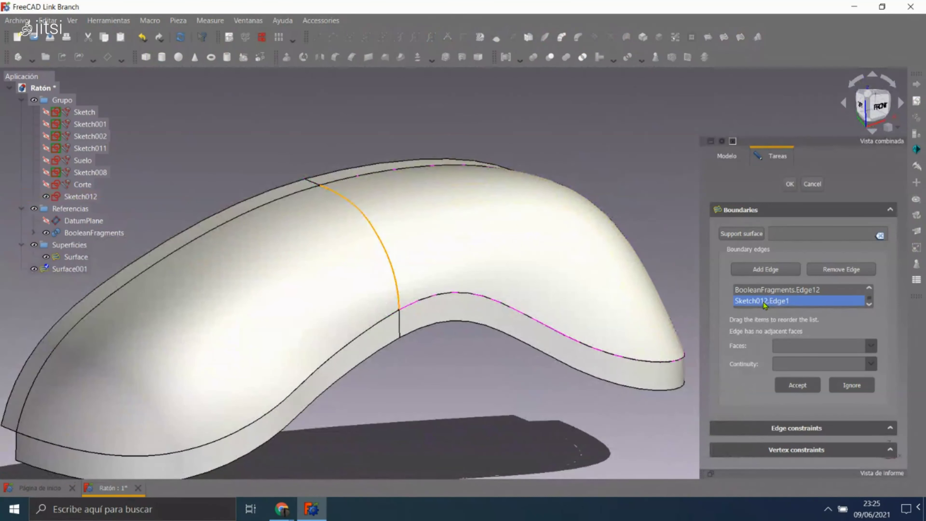
scroll(377, 276, "down", 3)
scroll(316, 244, "up", 5)
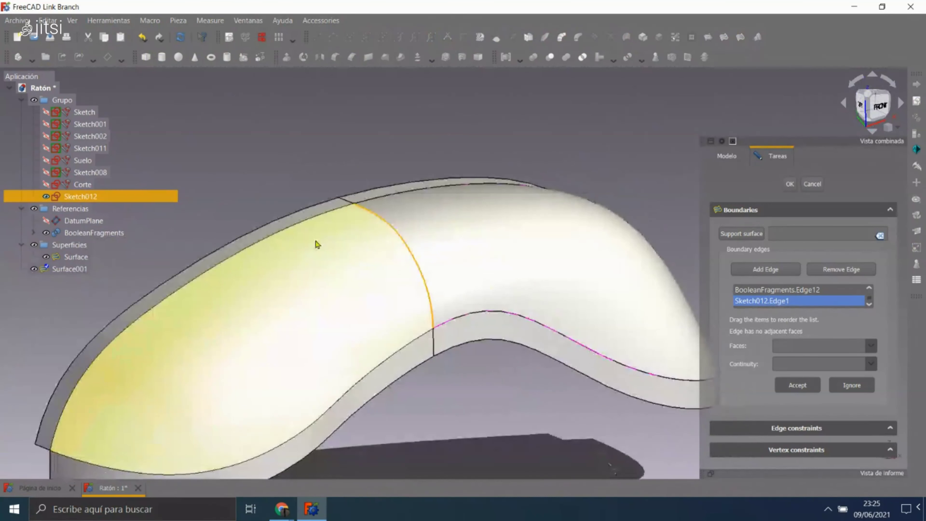
left_click(324, 170)
left_click(416, 255)
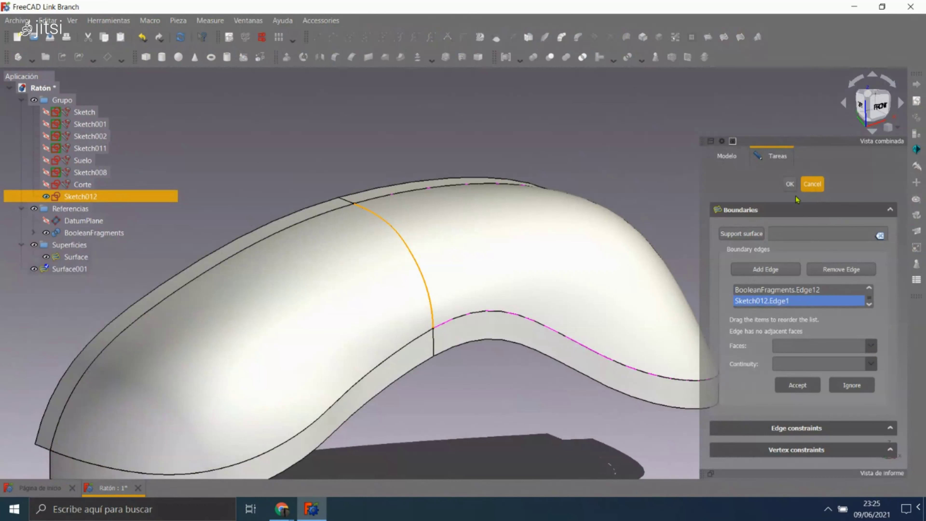
left_click(809, 184)
scroll(624, 221, "down", 2)
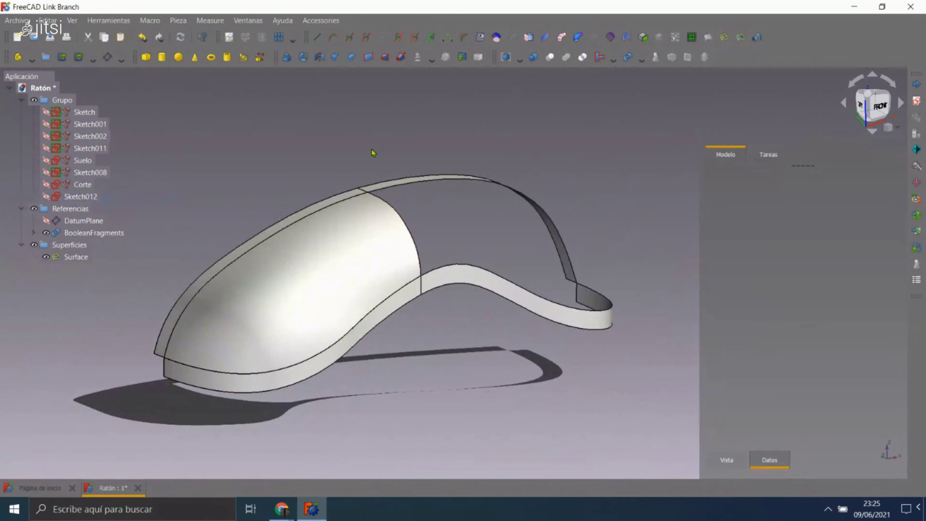
- Build a filling from the front surface's rear edge, top edge and lower rim, G1 to Face1
scroll(372, 152, "up", 2)
left_click(412, 235)
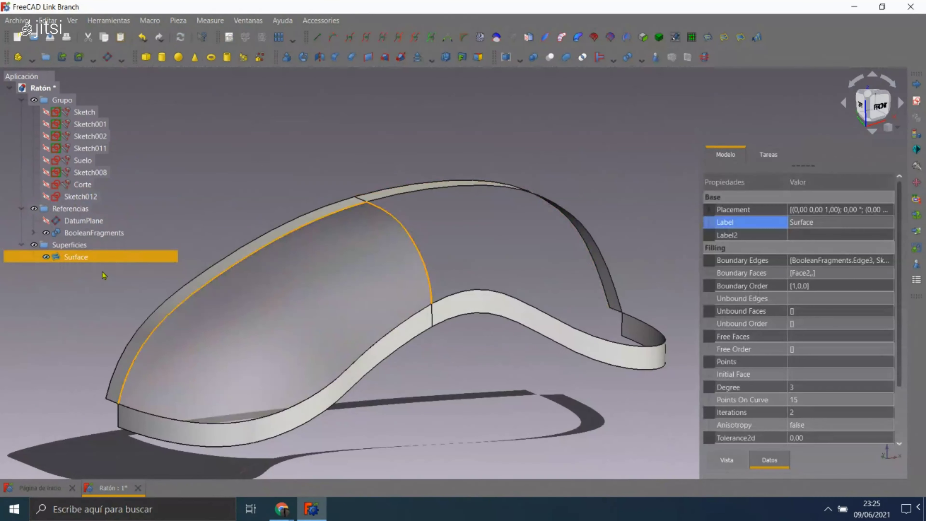
left_click(441, 156)
left_click(697, 38)
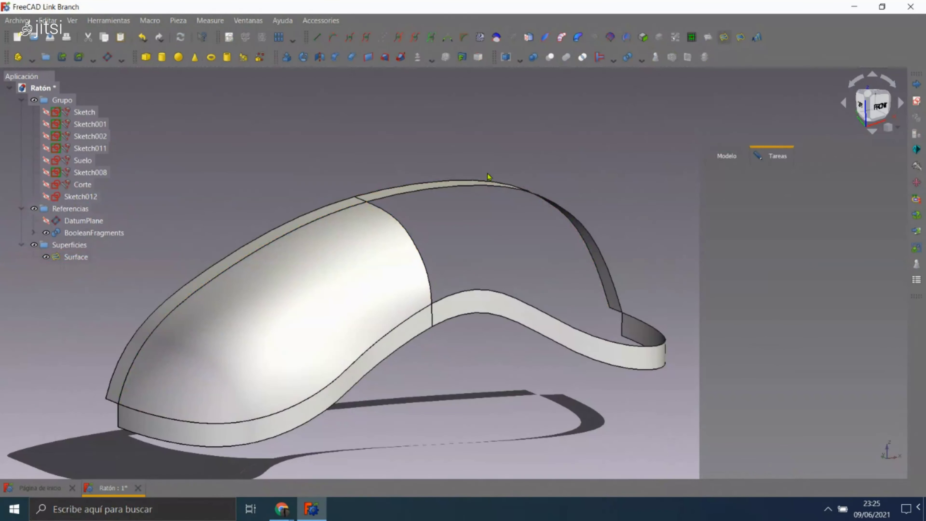
left_click(410, 229)
mouse_move(758, 290)
left_click(552, 197)
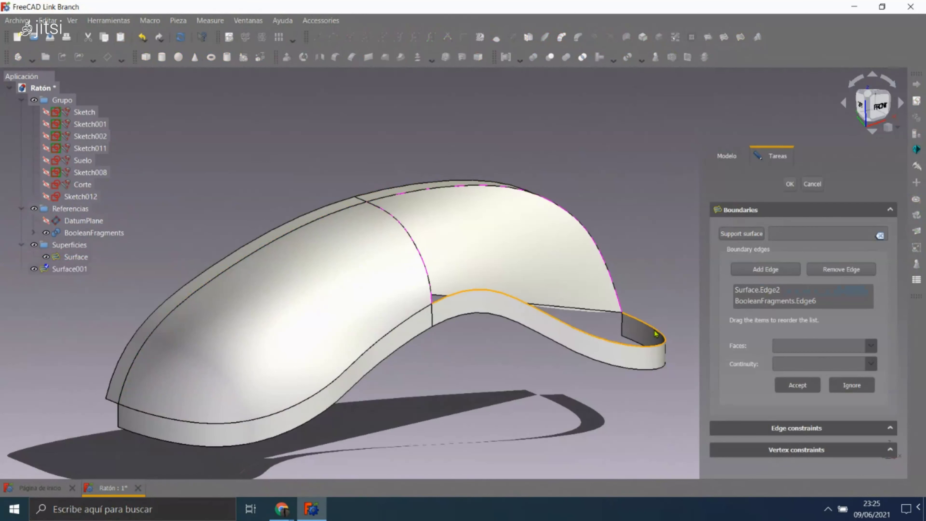
left_click(658, 337)
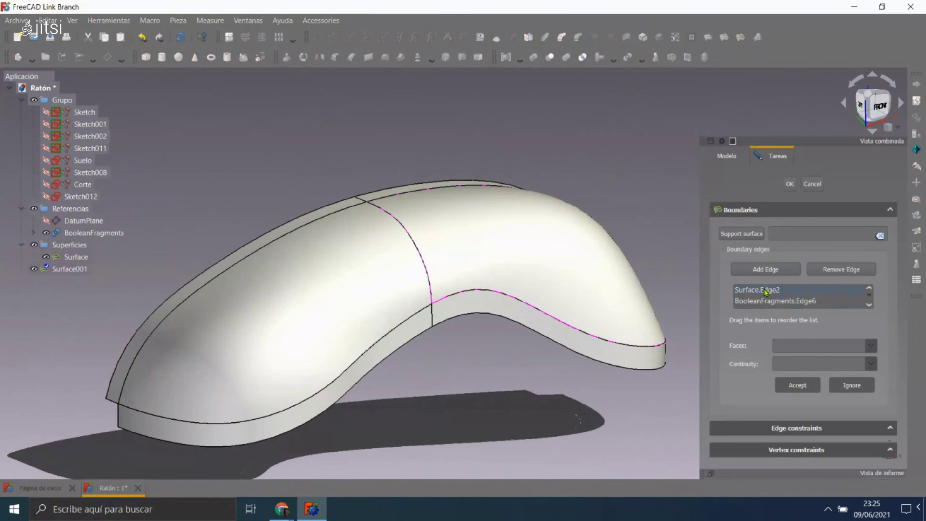
left_click(766, 290)
left_click(787, 348)
left_click(783, 359)
left_click(821, 364)
left_click(786, 375)
left_click(786, 387)
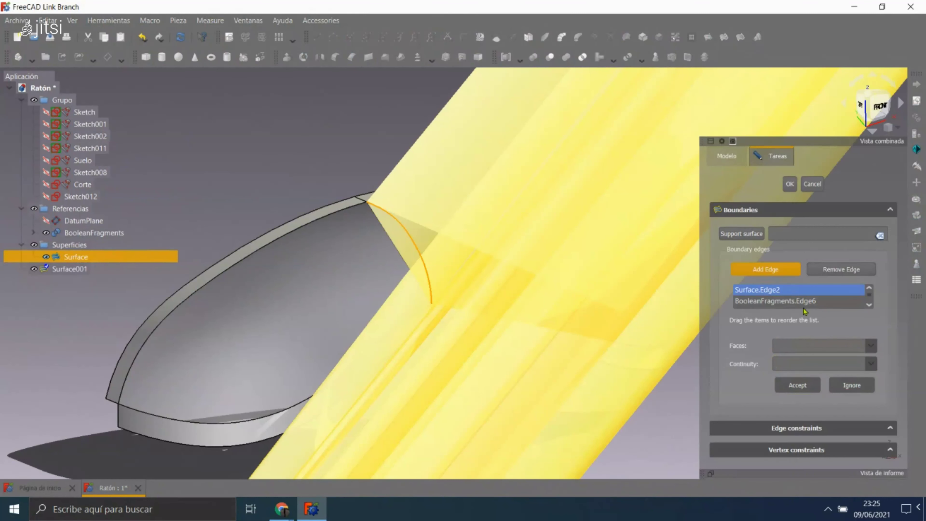
left_click(790, 184)
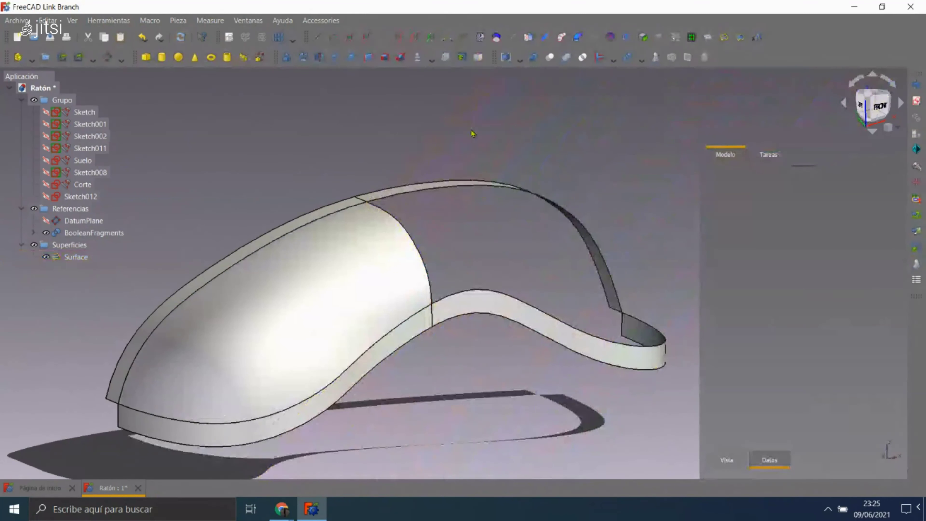
- Create the rear filling from the top edge and lower rim, with the top edge G1 to Face3
left_click(445, 187)
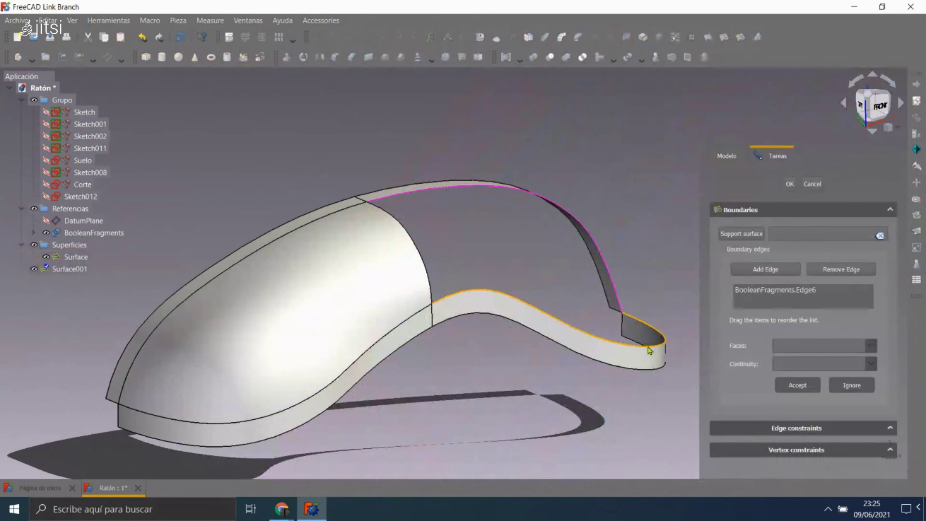
left_click(656, 353)
mouse_move(655, 353)
middle_mouse_down()
mouse_move(455, 341)
mouse_move(558, 172)
middle_mouse_up()
scroll(558, 173, "up", 5)
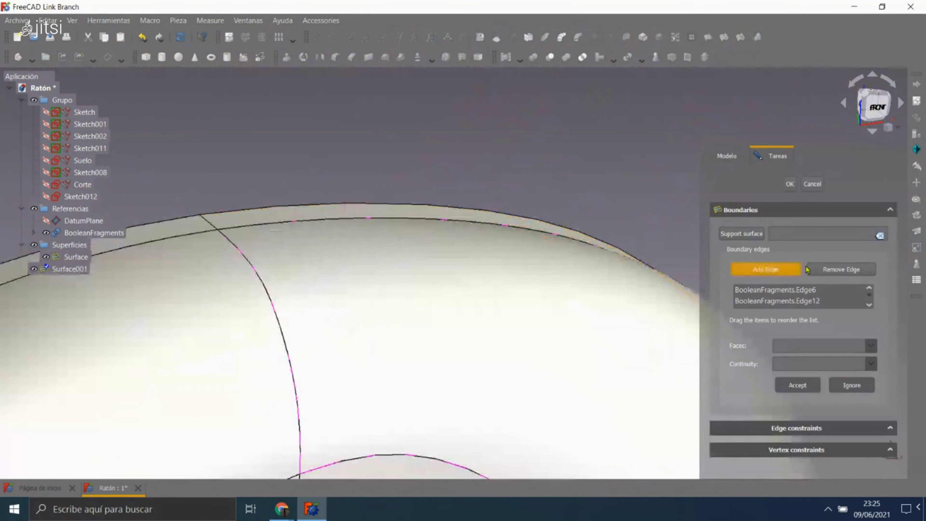
left_click(788, 290)
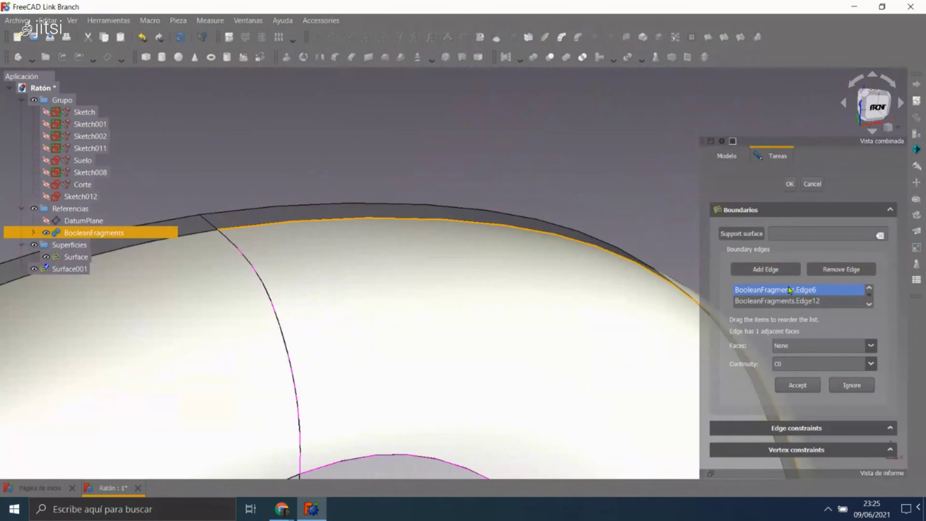
scroll(670, 244, "down", 5)
left_click(802, 345)
left_click(799, 364)
left_click(797, 372)
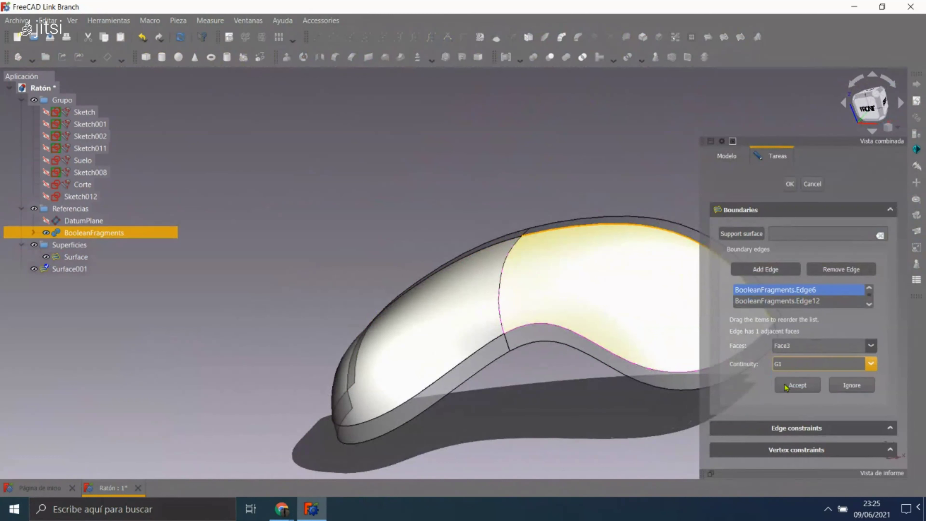
left_click(797, 349)
left_click(795, 385)
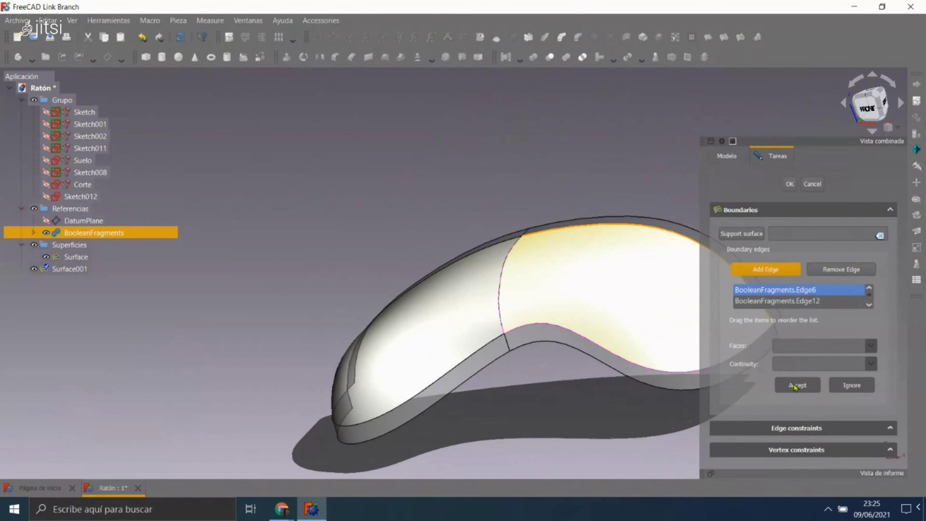
scroll(423, 217, "down", 3)
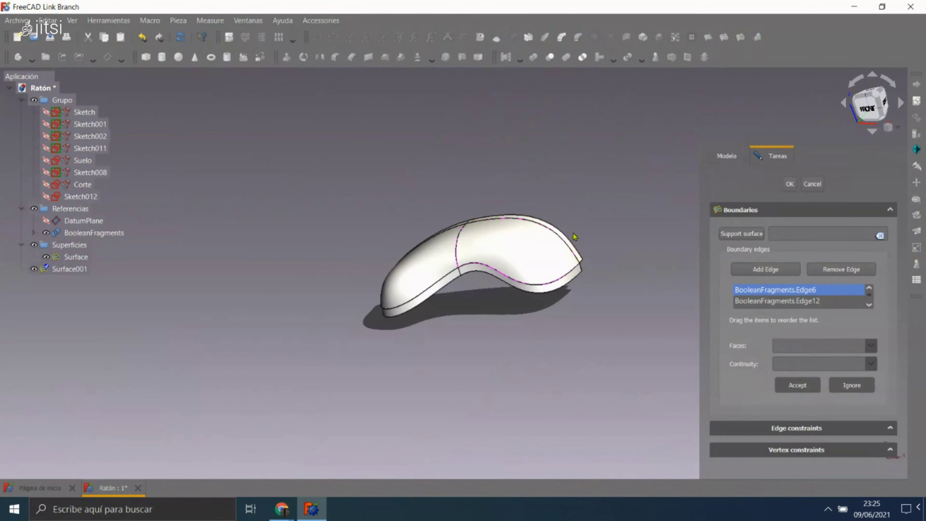
scroll(589, 263, "up", 2)
scroll(630, 275, "up", 2)
scroll(680, 276, "up", 2)
scroll(680, 276, "down", 2)
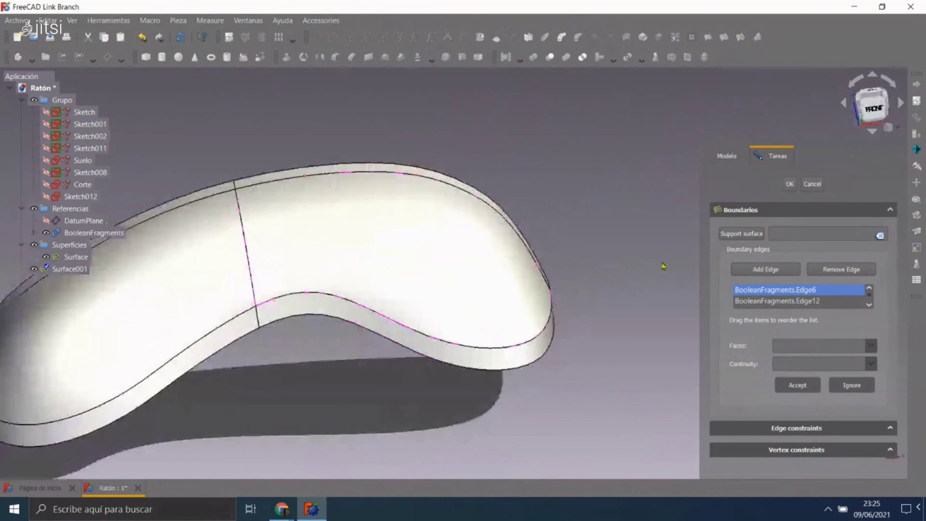
left_click(796, 301)
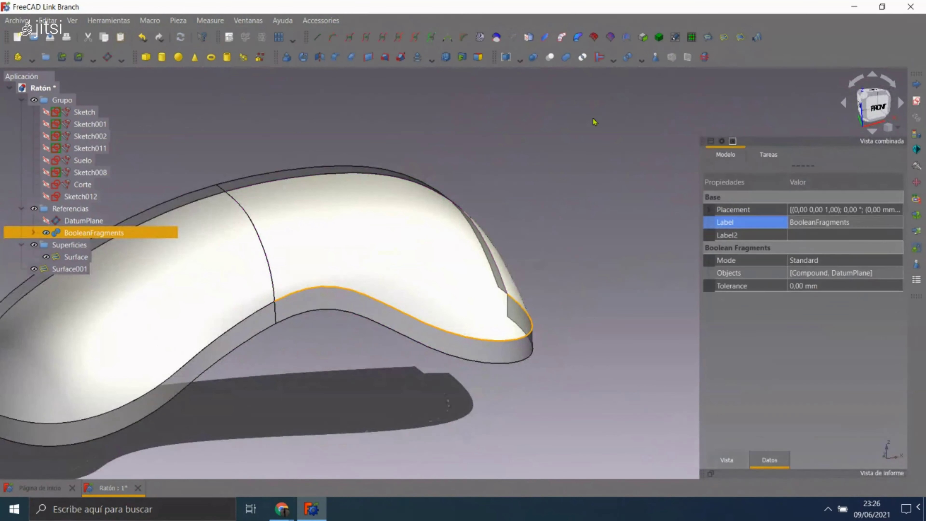
- Fit the view, reopen Surface001 to review its lower rim edge, and confirm it
left_click(72, 269)
key("v")
key("f")
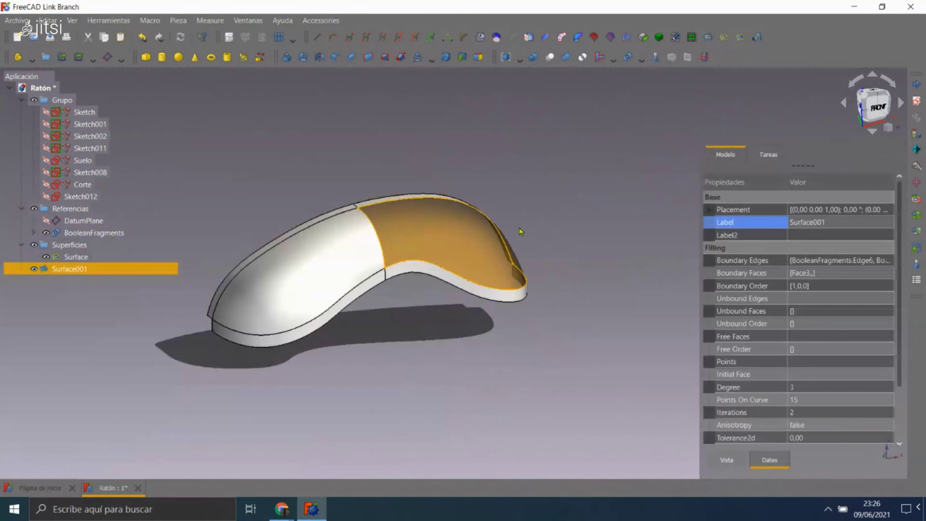
double_click(100, 271)
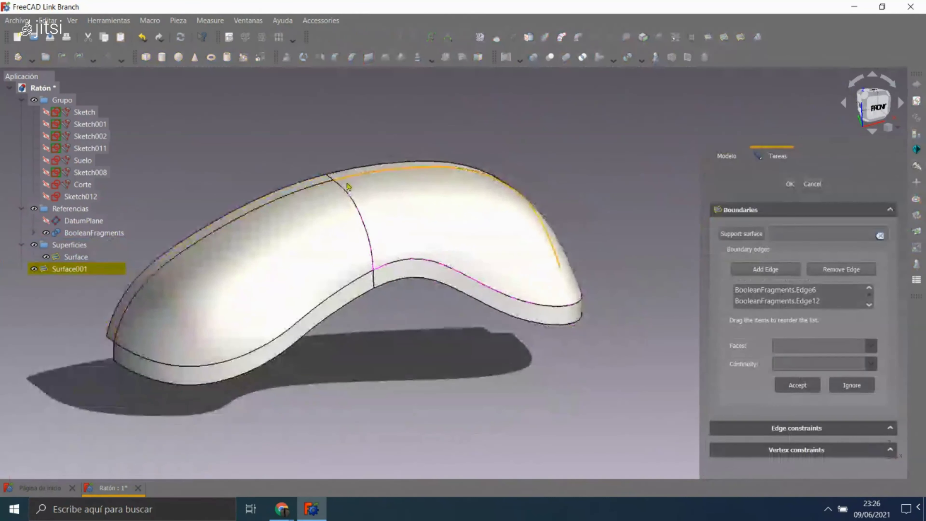
scroll(354, 154, "up", 3)
scroll(381, 157, "up", 2)
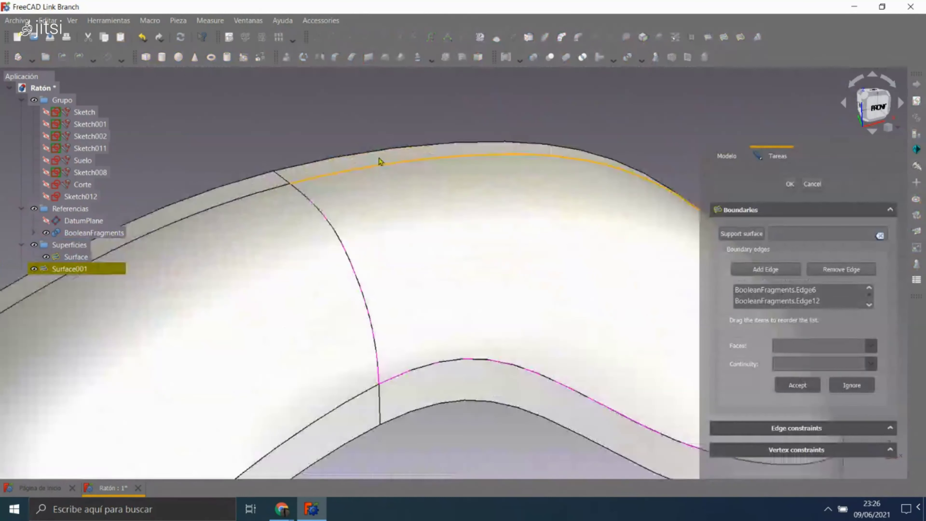
scroll(363, 204, "down", 5)
left_click(815, 301)
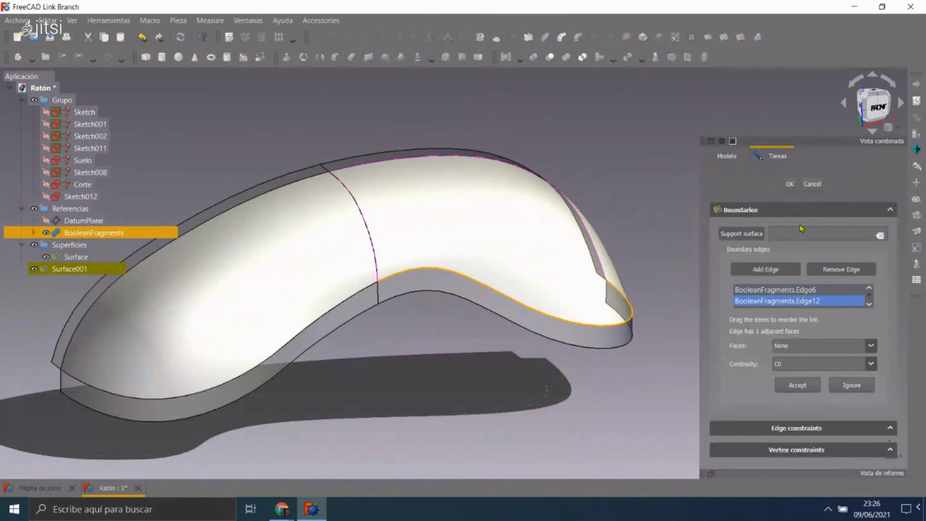
left_click(790, 184)
- Edit Surface001 so the front surface edge (Surface.Edge2) is G1-continuous with Face1
double_click(172, 284)
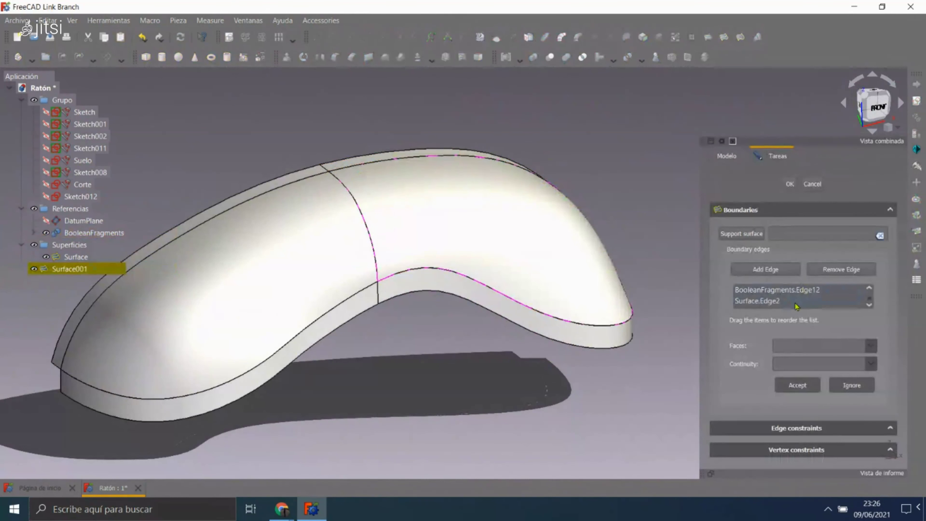
left_click(786, 302)
left_click(788, 351)
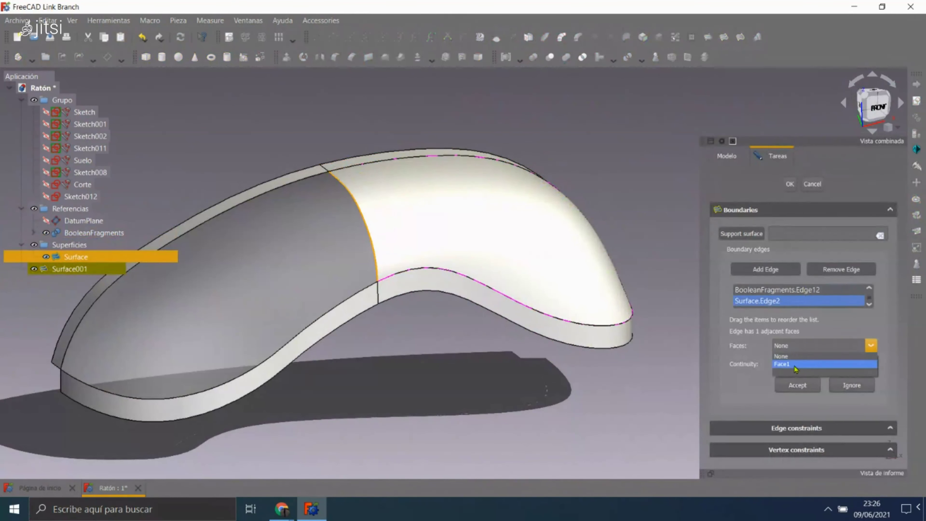
left_click(870, 364)
left_click(787, 379)
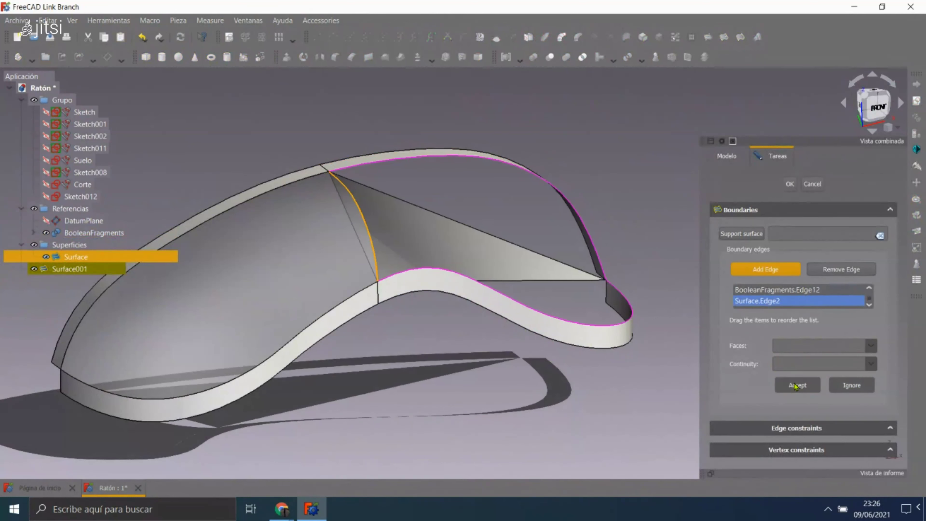
left_click(790, 184)
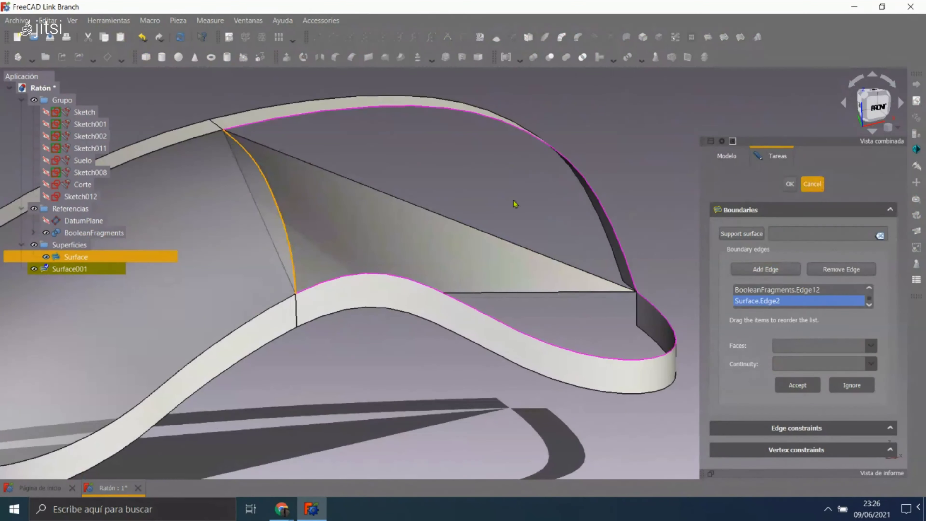
scroll(512, 204, "down", 5)
left_click(506, 326)
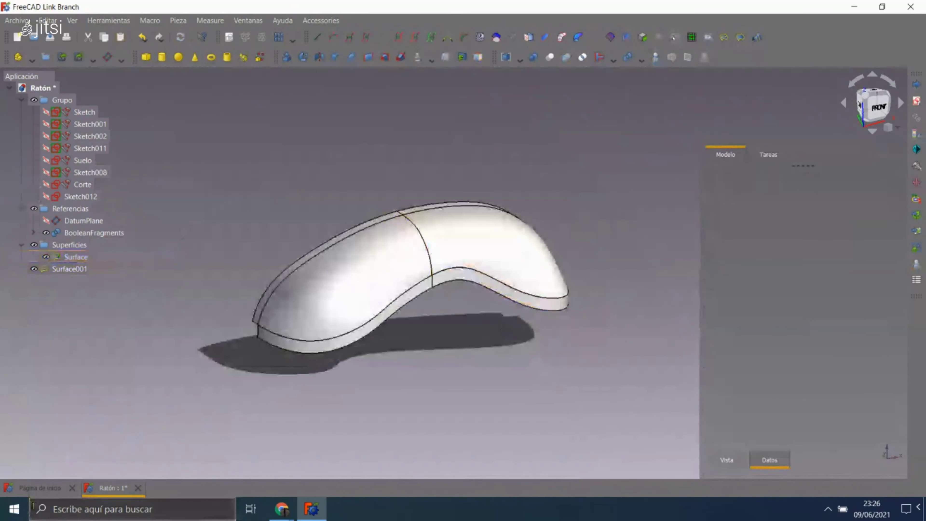
left_click(47, 485)
- Close the Ratón document and open the Mouse.FCStd1 example from the start page
scroll(218, 361, "down", 10)
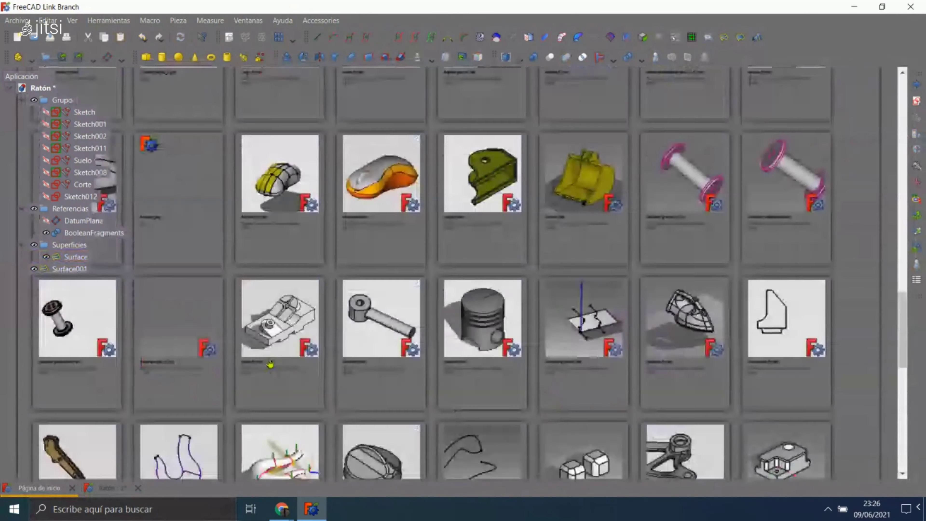
scroll(217, 361, "up", 10)
left_click(108, 487)
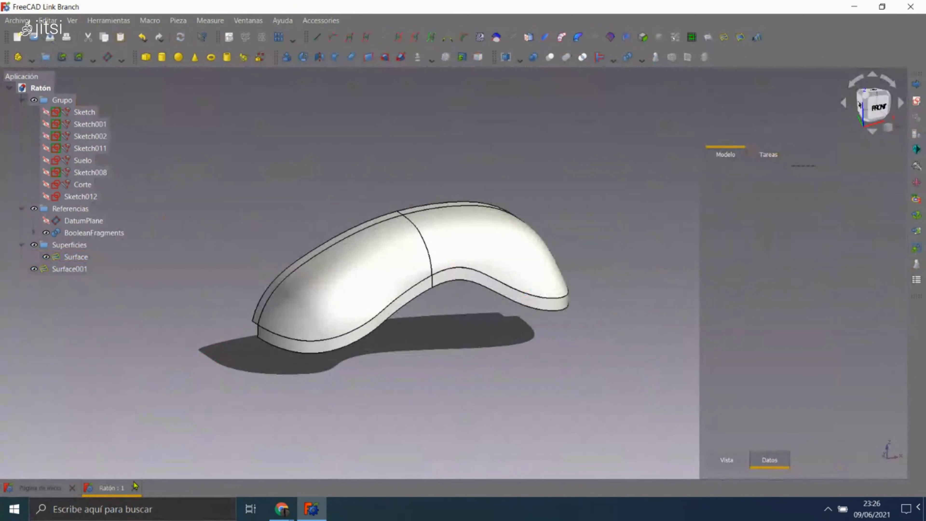
left_click(134, 489)
scroll(122, 295, "up", 3)
scroll(122, 295, "up", 5)
scroll(122, 295, "up", 5)
scroll(122, 294, "up", 3)
scroll(122, 295, "down", 10)
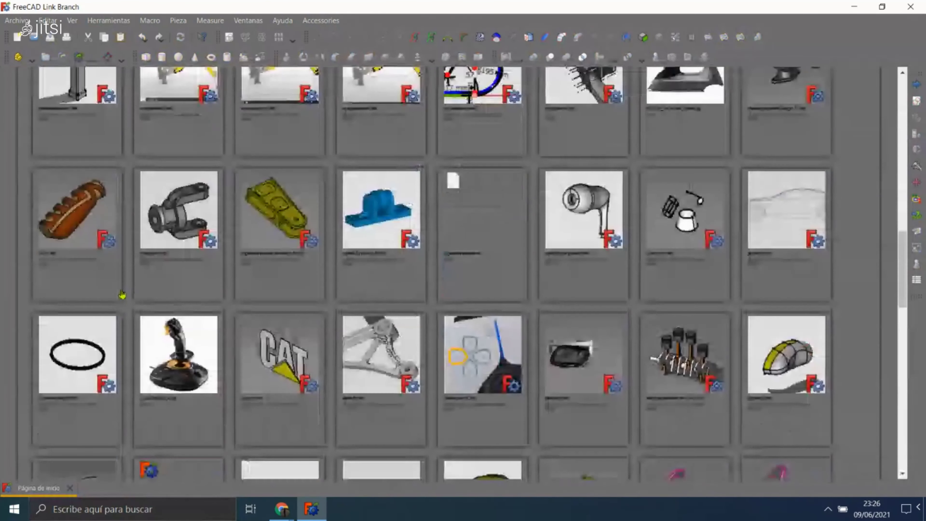
scroll(123, 296, "down", 5)
left_click(99, 287)
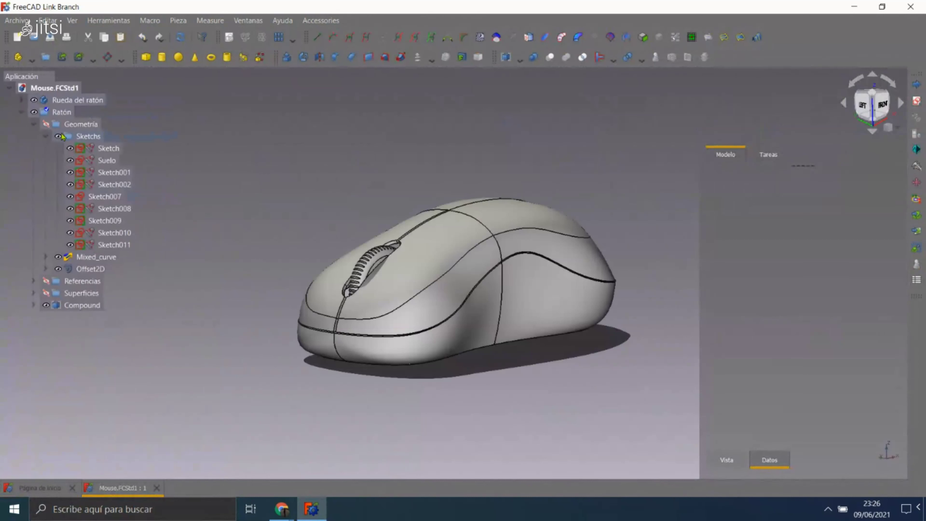
- Browse the example's tree: Ratón part, Referencias, Geometría, Offset2D and Compound
left_click(45, 138)
left_click(21, 113)
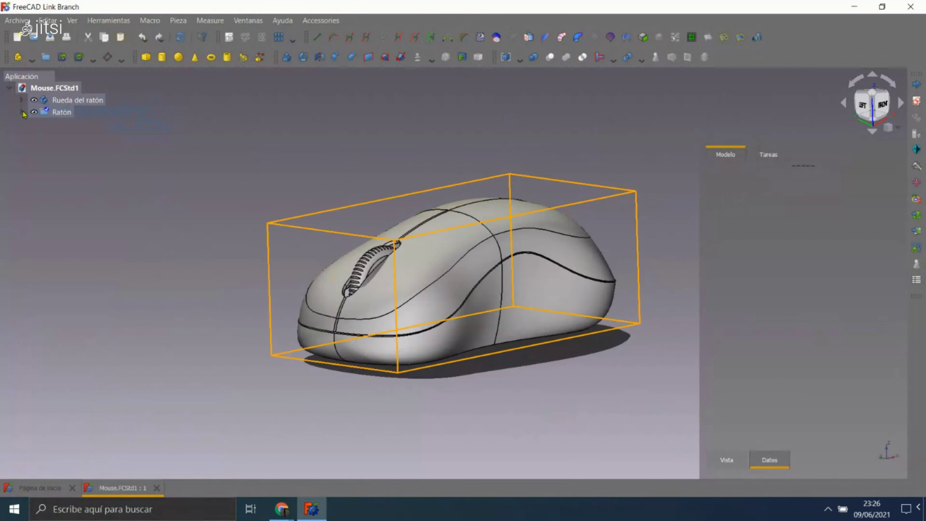
left_click(21, 113)
left_click(33, 172)
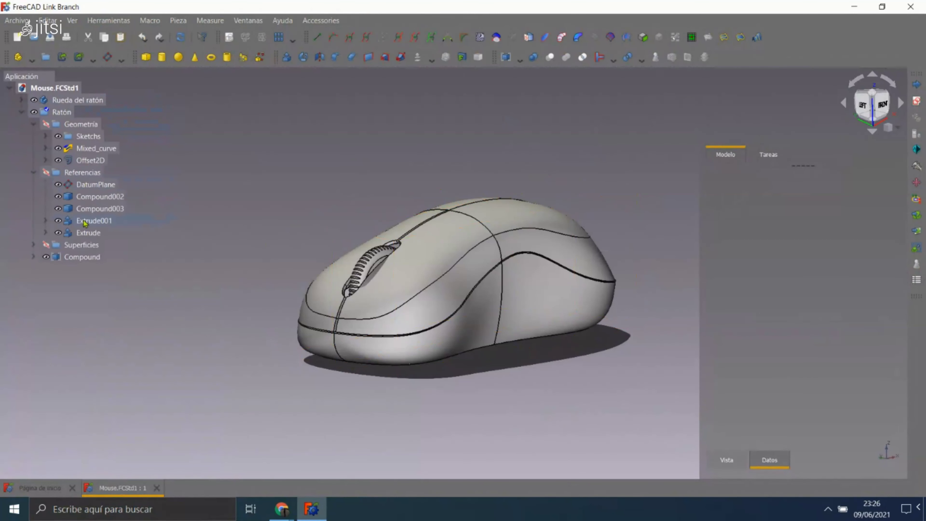
left_click(35, 173)
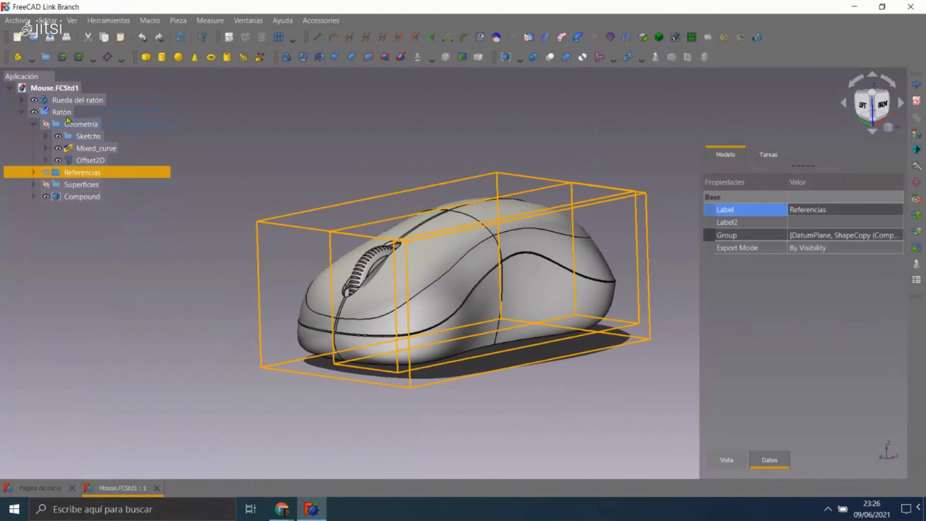
left_click(67, 116)
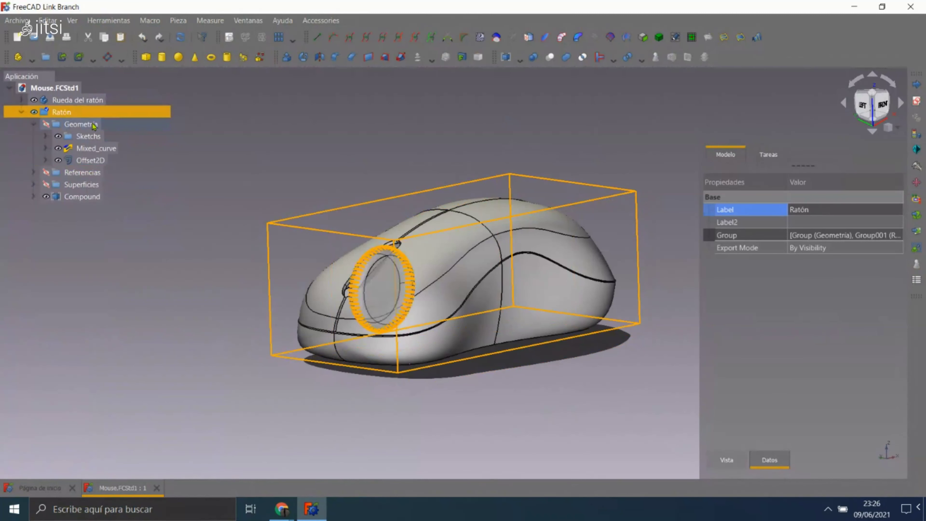
left_click(93, 149)
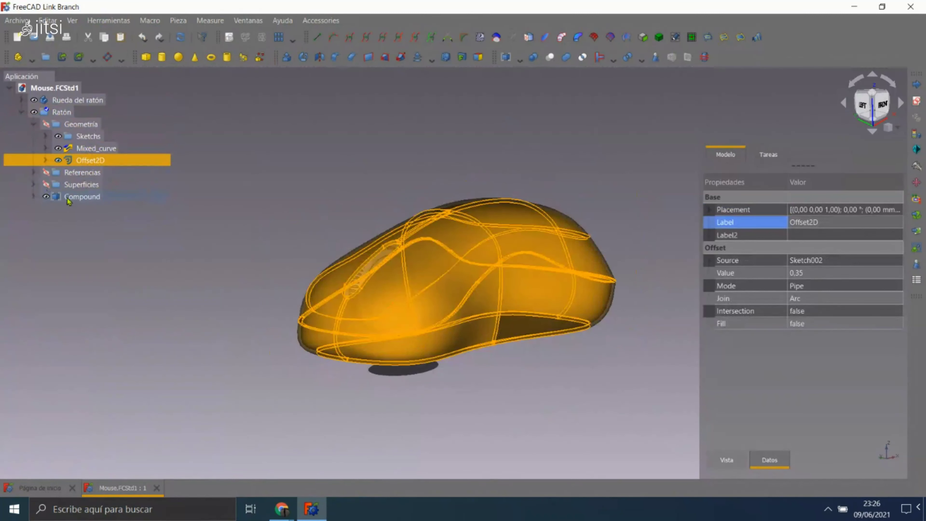
left_click(77, 201)
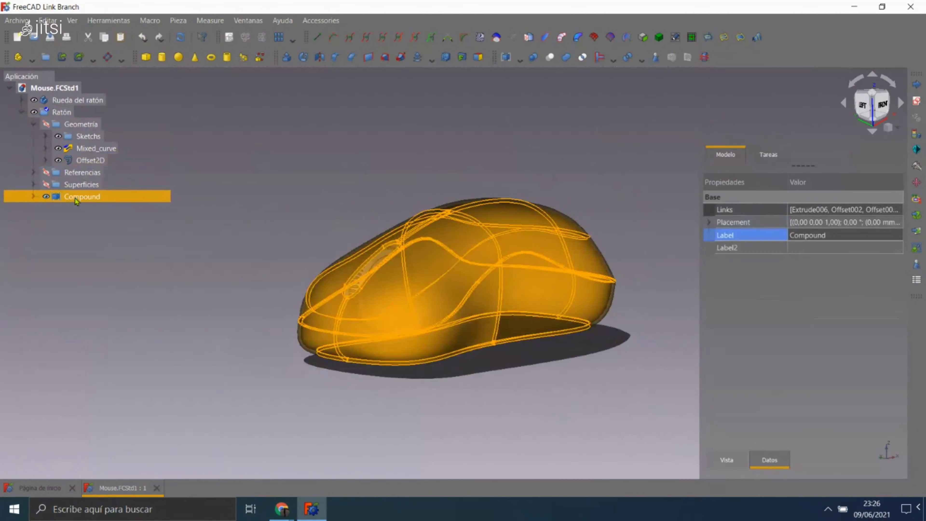
left_click(83, 224)
- Expand Superficies and locate Surface002, Surface and Surface001 on the model
left_click(34, 184)
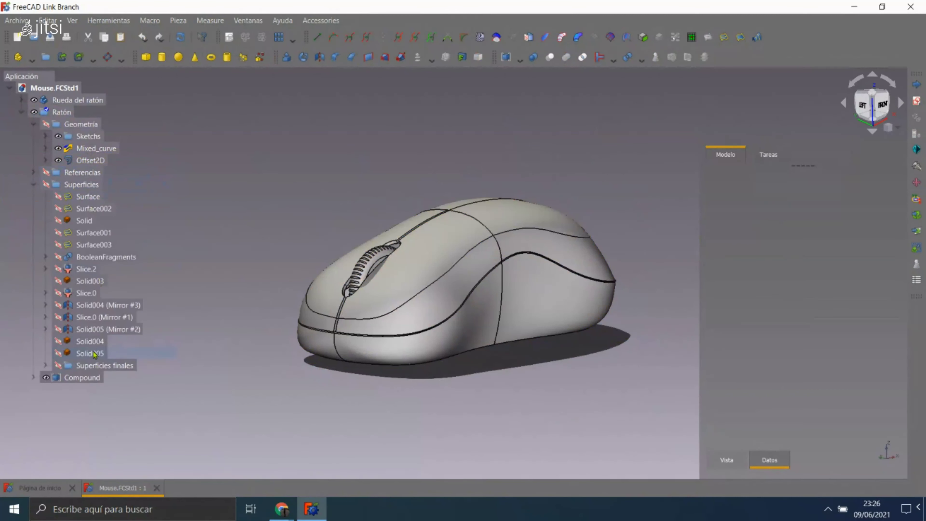
left_click(84, 207)
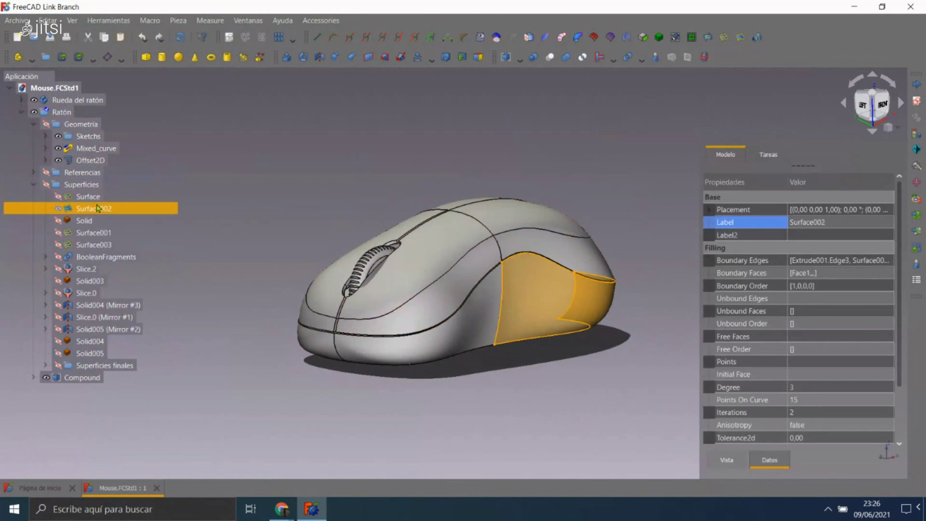
left_click(89, 200)
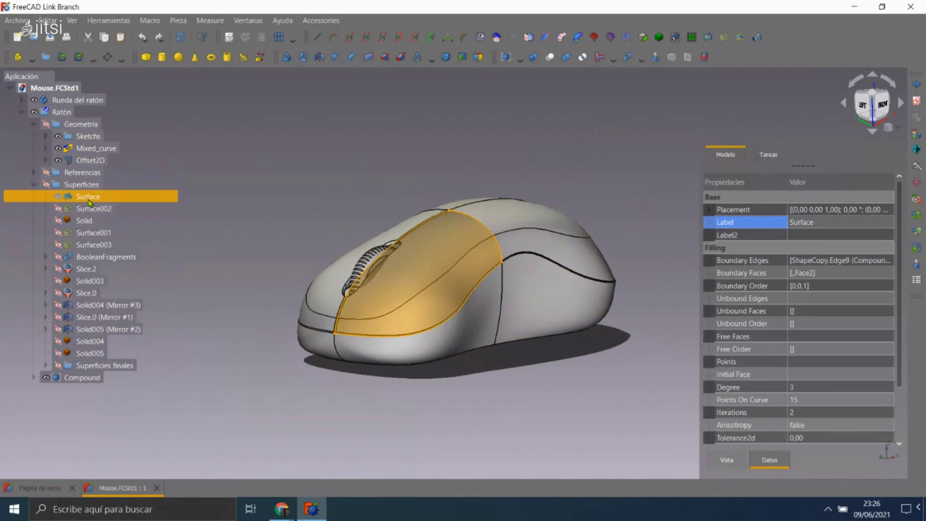
left_click(532, 216)
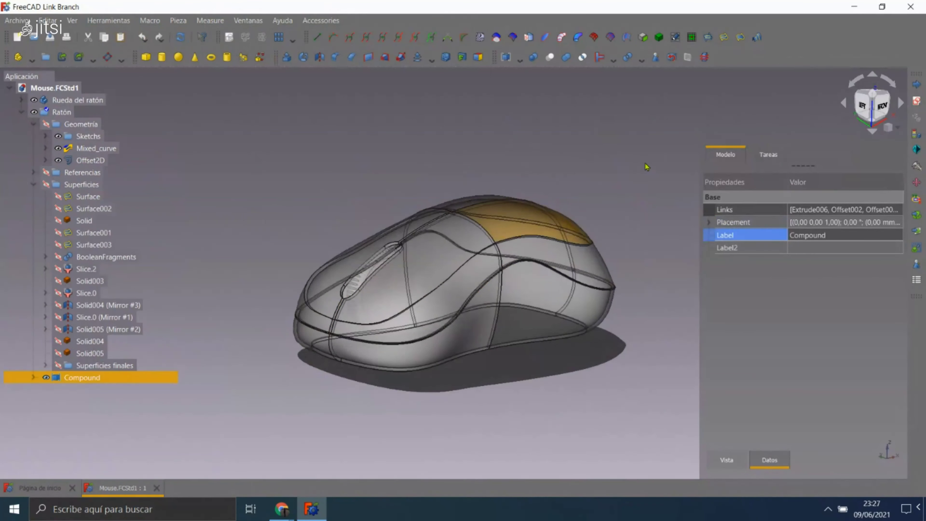
left_click(91, 233)
mouse_move(604, 267)
middle_mouse_down()
mouse_move(547, 251)
mouse_move(477, 276)
mouse_move(636, 207)
middle_mouse_up()
scroll(523, 242, "up", 5)
scroll(523, 242, "down", 3)
scroll(552, 235, "up", 3)
scroll(552, 235, "down", 3)
left_click(363, 155)
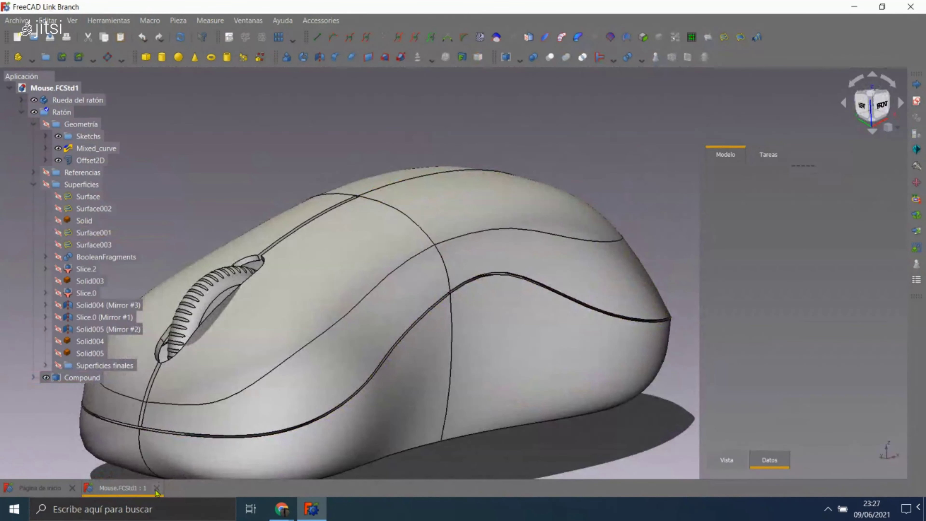
- Close the Mouse.FCStd1 example with Ctrl+W, returning to the start page
key("ctrl+w")
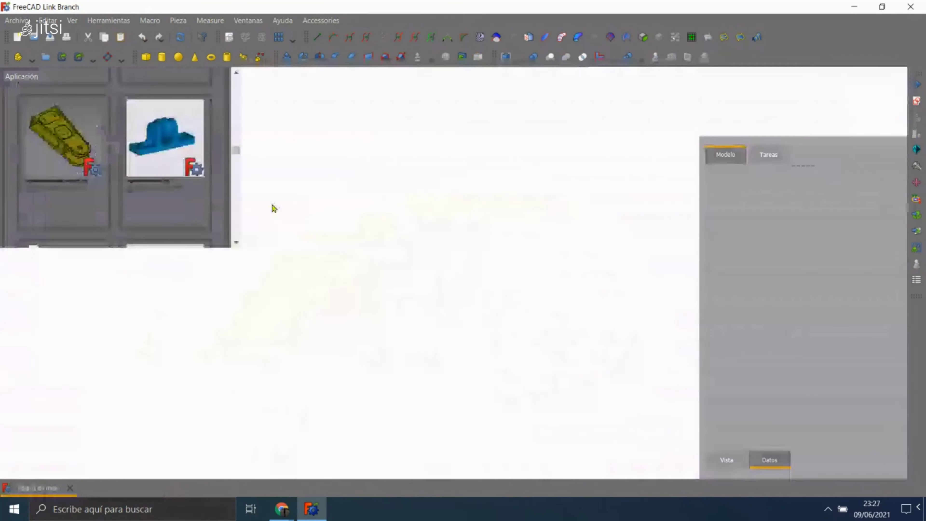
scroll(119, 253, "up", 5)
scroll(120, 254, "up", 5)
scroll(120, 254, "up", 5)
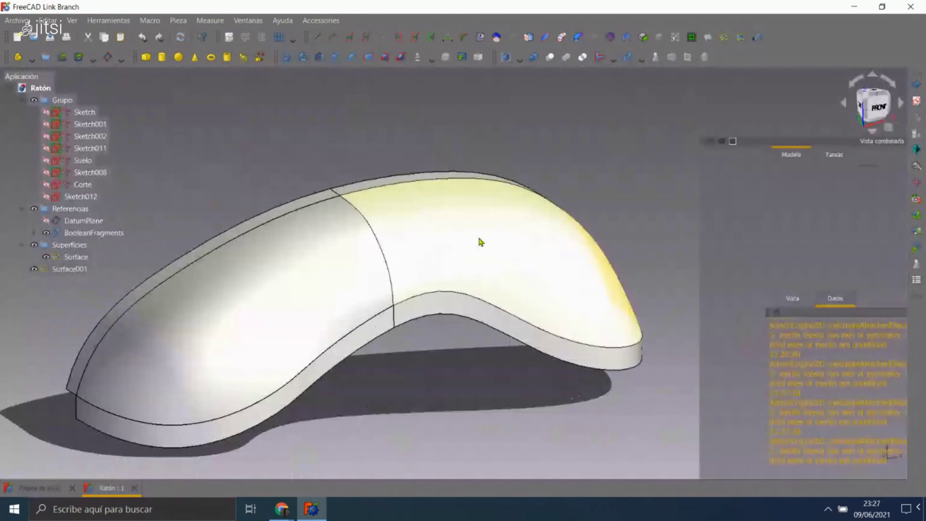
- Reopen the Ratón document and open the Surface001 filling for editing
left_click(480, 242)
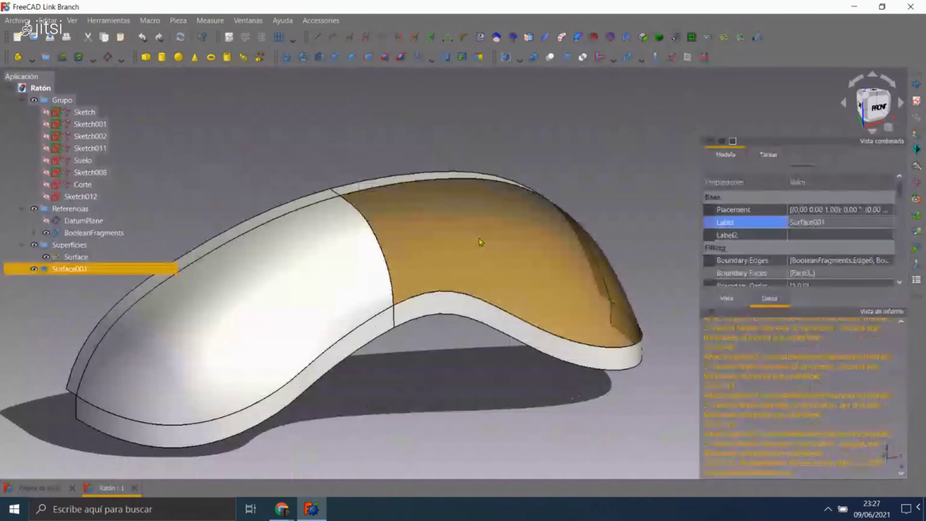
left_click(103, 282)
left_click(87, 271)
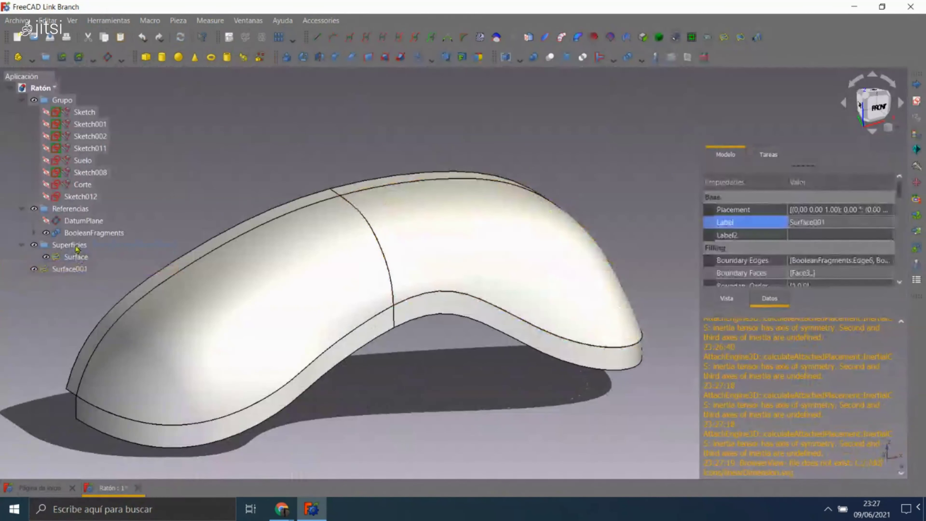
double_click(88, 270)
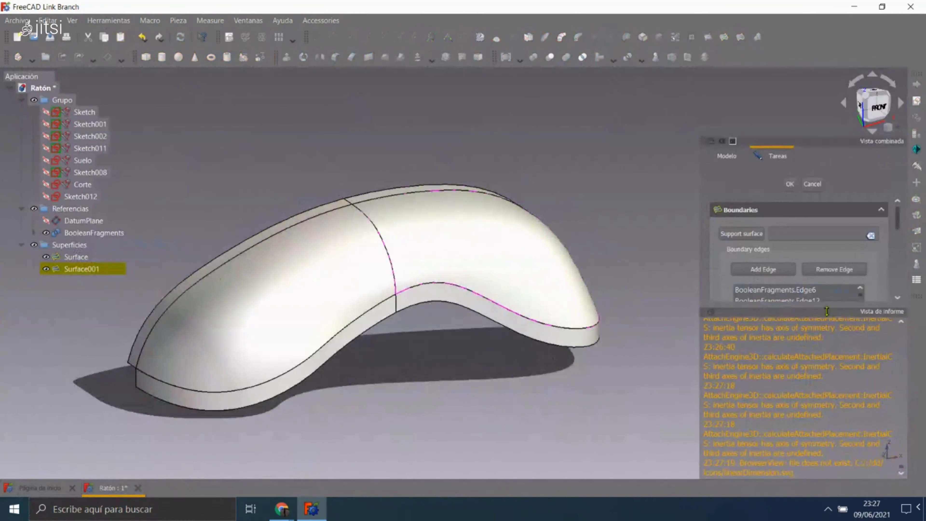
- Add Surface.Edge2 as a Surface001 boundary with Face1 and G1 continuity, then confirm
middle_click_drag(513, 262, 389, 304)
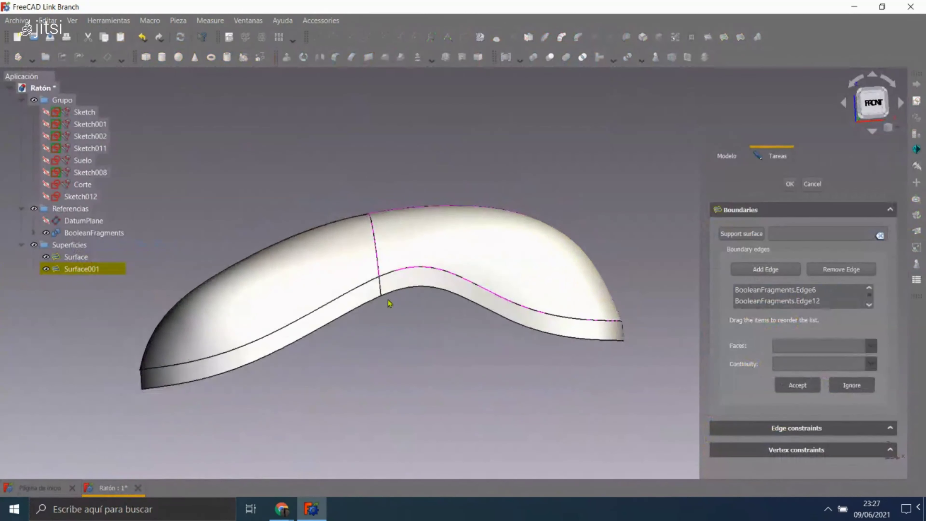
scroll(389, 304, "up", 5)
scroll(379, 223, "up", 3)
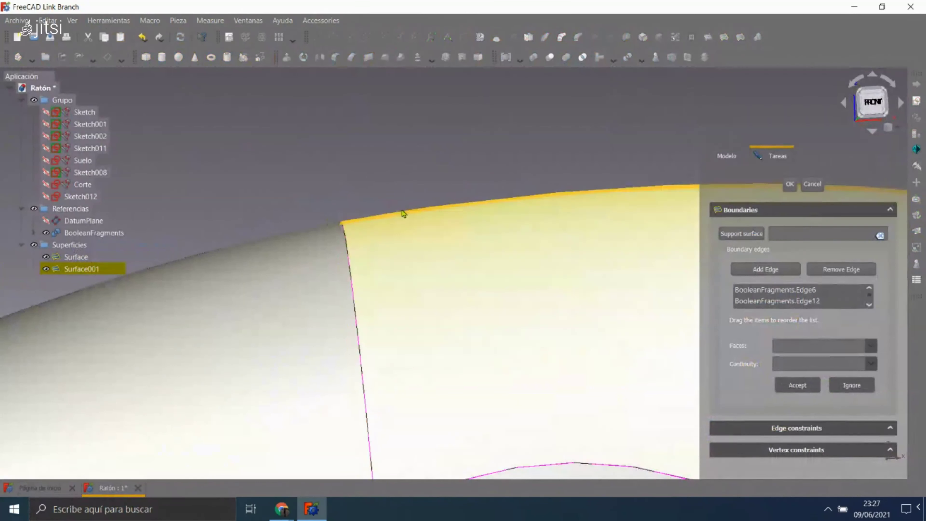
scroll(293, 199, "down", 3)
middle_click_drag(294, 199, 629, 301)
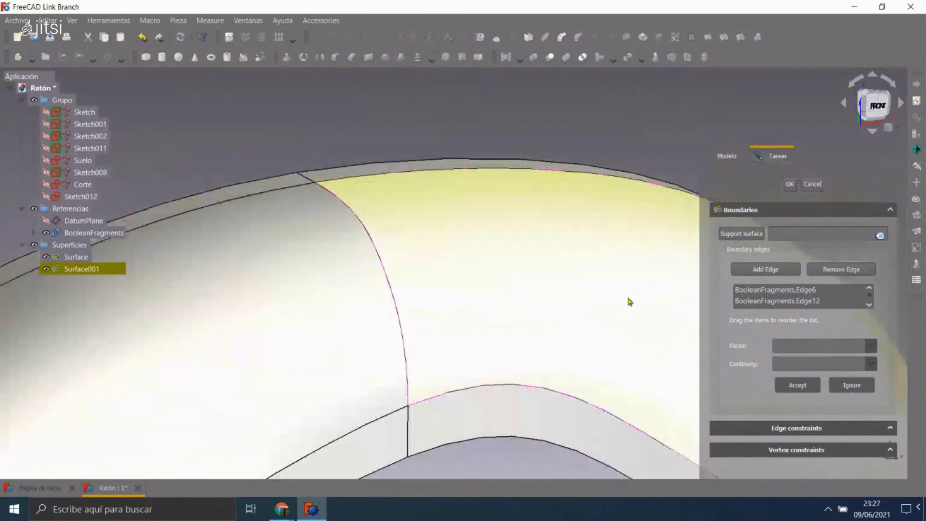
left_click(784, 302)
left_click(801, 349)
left_click(793, 377)
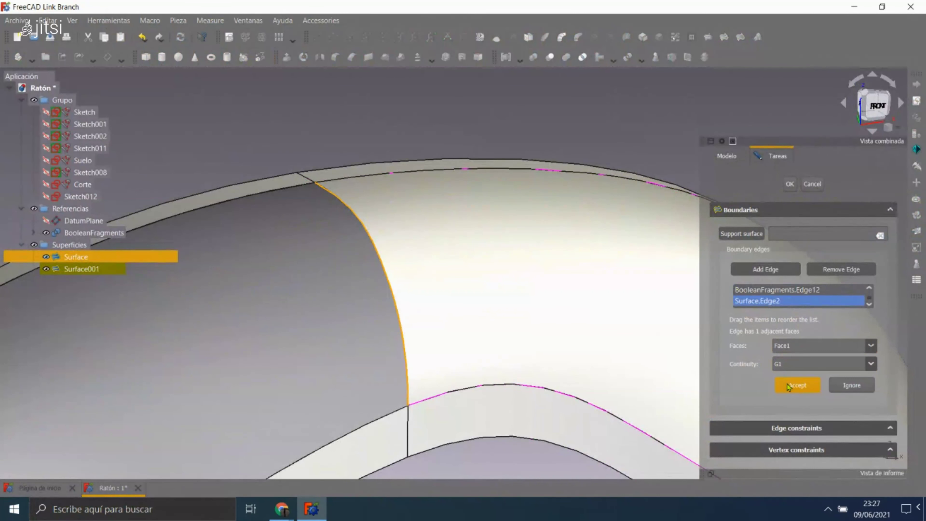
left_click(788, 385)
left_click(817, 185)
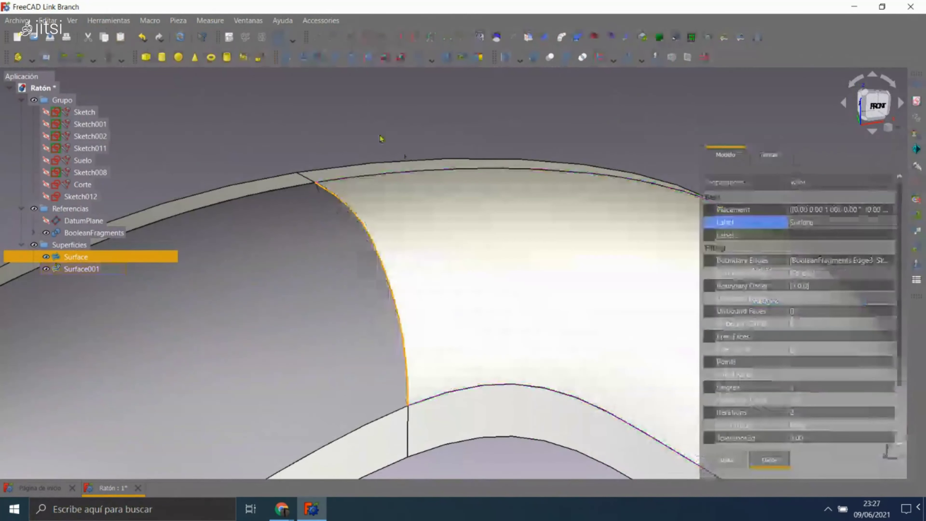
left_click(369, 131)
scroll(368, 132, "down", 5)
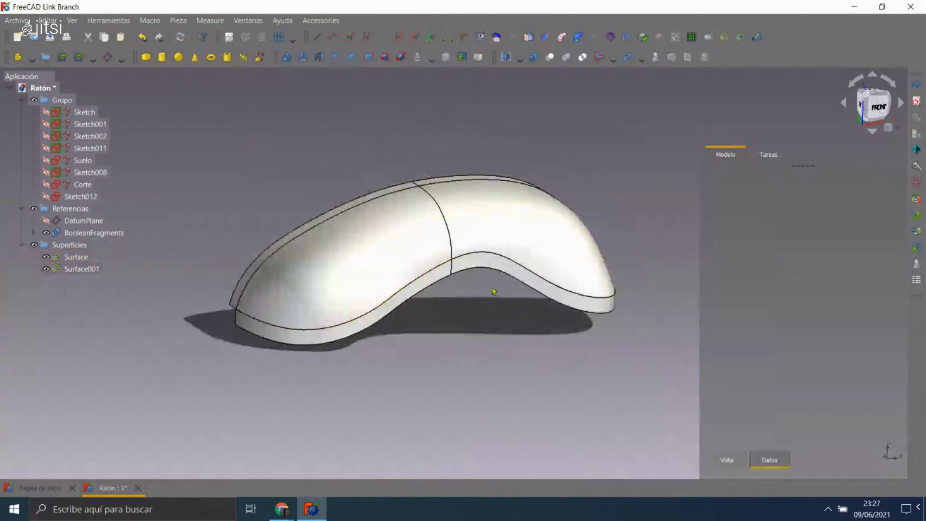
- Hide the BooleanFragments band and orbit to inspect the two filling surfaces
scroll(464, 273, "up", 2)
left_click(464, 274)
scroll(464, 274, "down", 2)
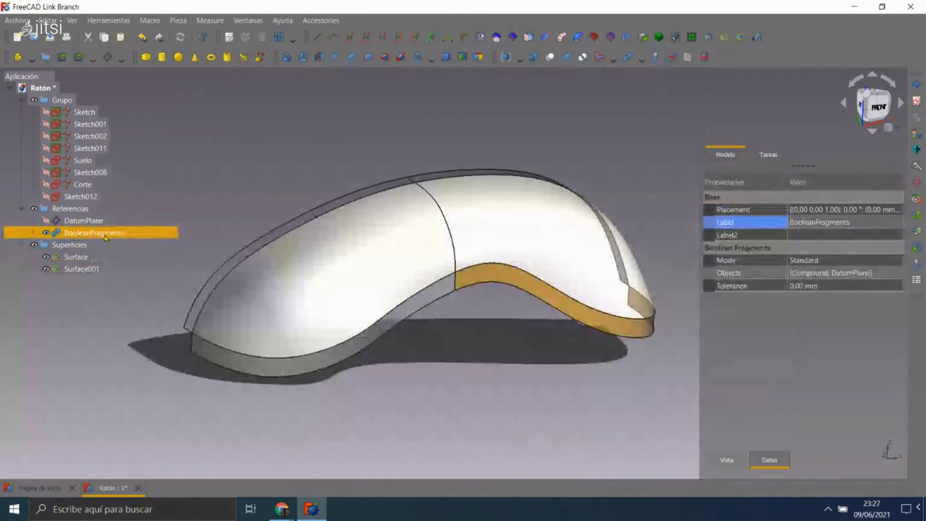
mouse_move(334, 327)
middle_mouse_down()
mouse_move(434, 331)
mouse_move(474, 290)
mouse_move(494, 311)
middle_mouse_up()
left_click(494, 311)
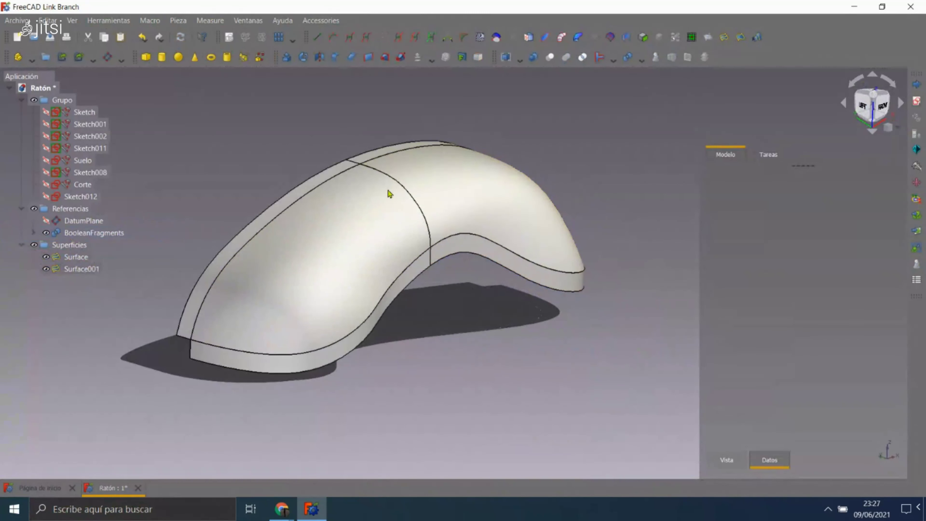
left_click(45, 233)
mouse_move(316, 260)
middle_mouse_down()
mouse_move(482, 269)
mouse_move(527, 335)
mouse_move(473, 368)
mouse_move(277, 404)
mouse_move(161, 341)
mouse_move(341, 388)
mouse_move(475, 310)
mouse_move(408, 282)
mouse_move(490, 333)
mouse_move(469, 196)
mouse_move(424, 188)
mouse_move(384, 377)
mouse_move(423, 272)
mouse_move(415, 322)
mouse_move(361, 287)
mouse_move(194, 283)
mouse_move(450, 325)
mouse_move(341, 335)
mouse_move(536, 302)
mouse_move(555, 307)
middle_mouse_up()
- Switch to the front view and select Sketch008 in the tree
mouse_move(239, 405)
middle_mouse_down()
mouse_move(303, 207)
mouse_move(287, 195)
mouse_move(299, 189)
middle_mouse_up()
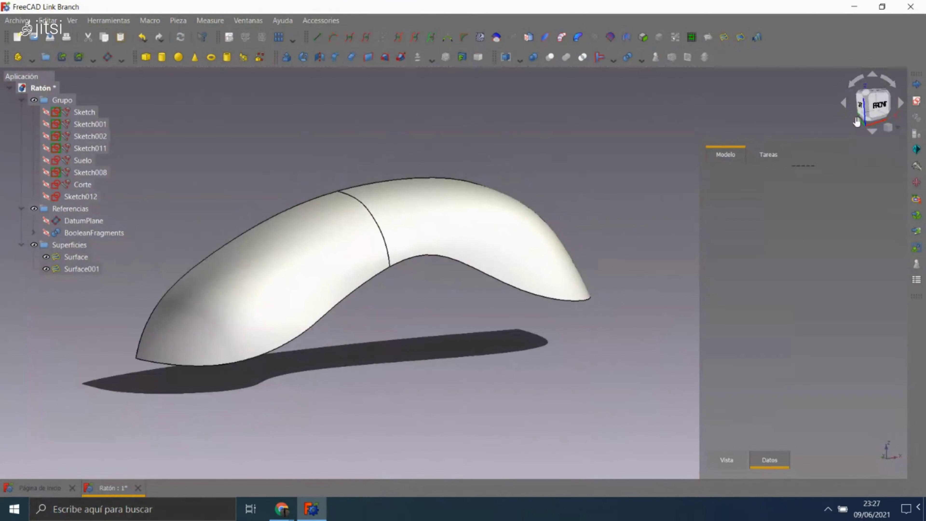
key("1")
scroll(216, 315, "up", 3)
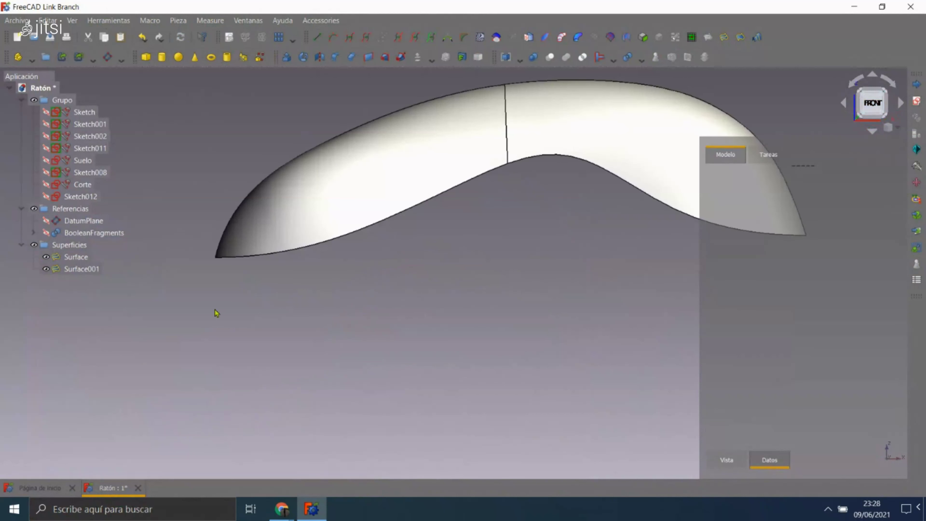
scroll(207, 311, "down", 4)
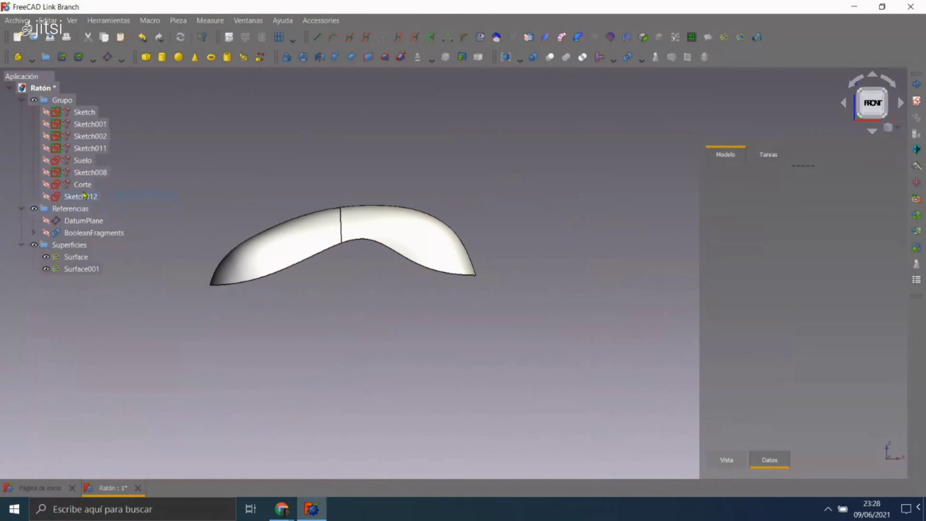
left_click(90, 173)
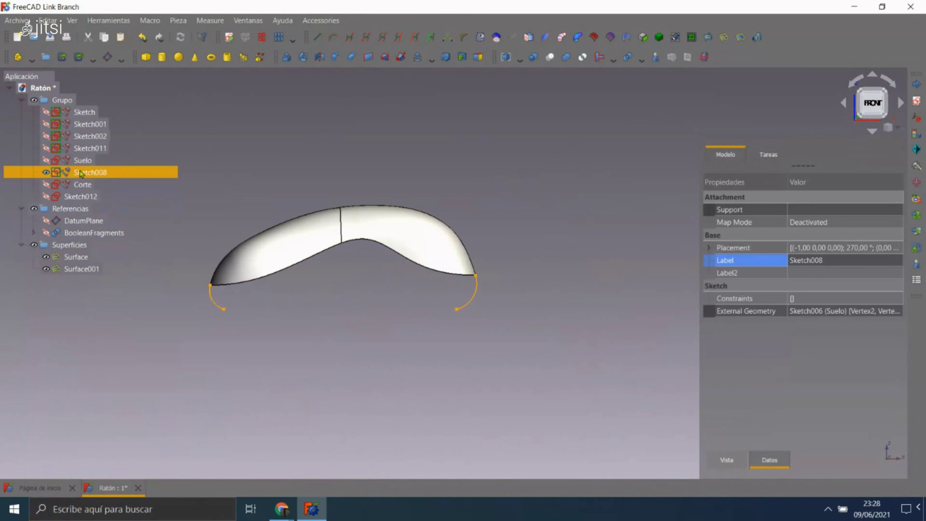
- Open Sketch008 in the Sketcher and zoom in on the profile ends
double_click(85, 174)
scroll(398, 241, "down", 2)
scroll(398, 241, "up", 5)
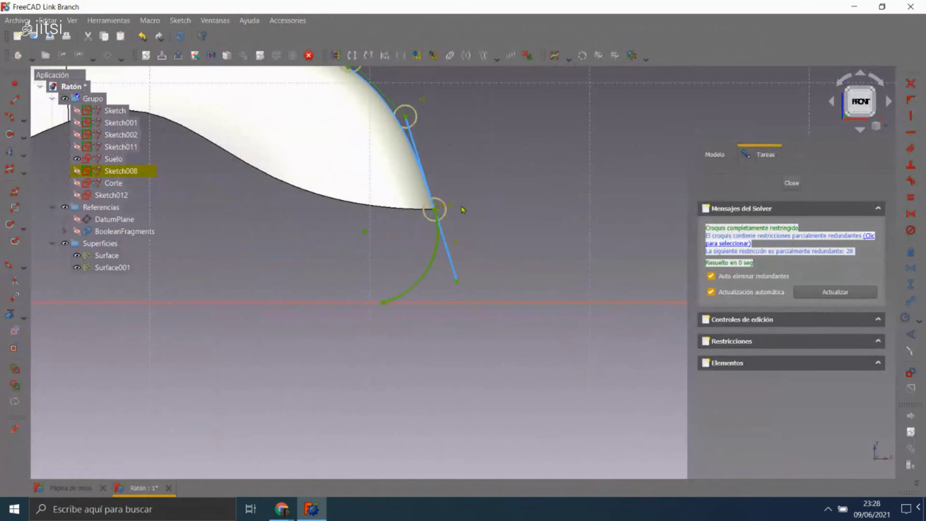
scroll(462, 209, "down", 3)
scroll(463, 270, "up", 2)
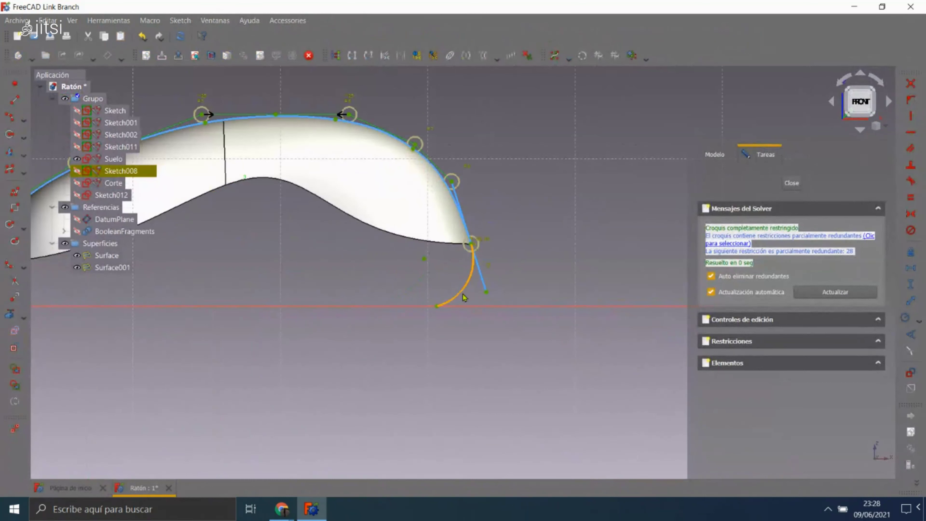
scroll(464, 296, "down", 3)
scroll(478, 284, "up", 5)
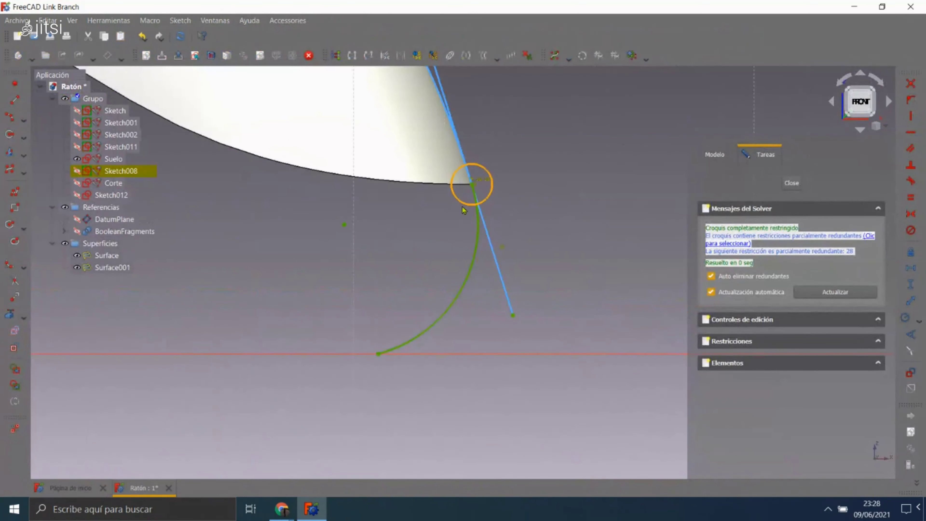
scroll(463, 211, "down", 2)
scroll(401, 237, "down", 2)
scroll(255, 270, "up", 3)
scroll(227, 284, "up", 3)
scroll(226, 284, "down", 3)
scroll(306, 292, "up", 5)
scroll(277, 237, "down", 1)
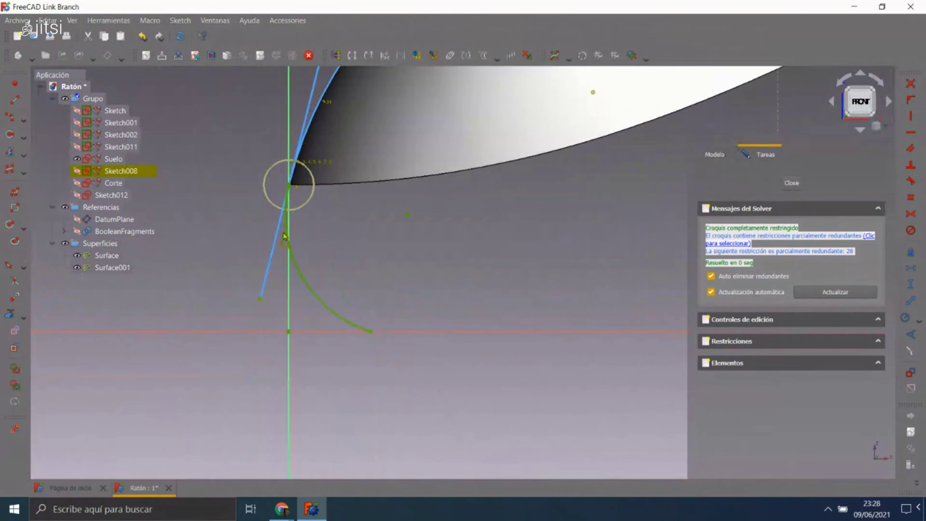
scroll(299, 198, "up", 2)
scroll(194, 198, "down", 5)
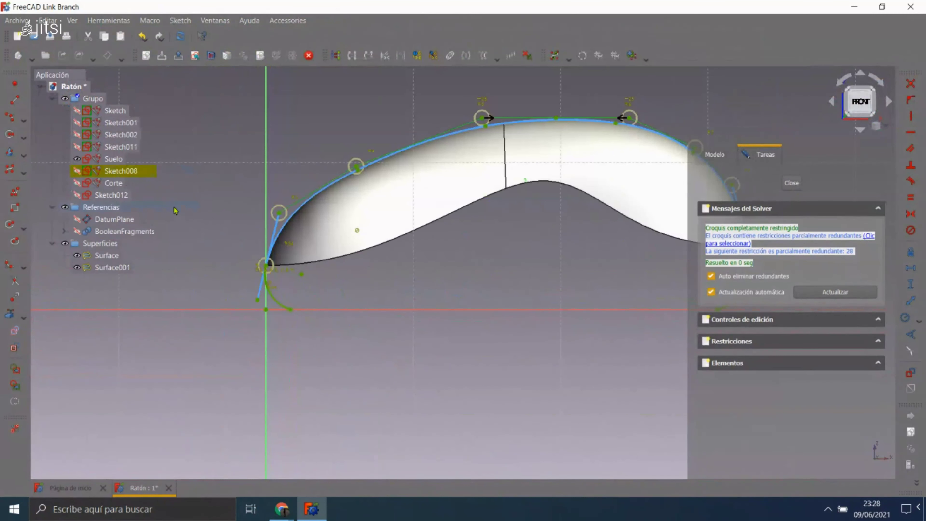
scroll(291, 260, "down", 3)
scroll(277, 255, "up", 5)
scroll(309, 314, "up", 2)
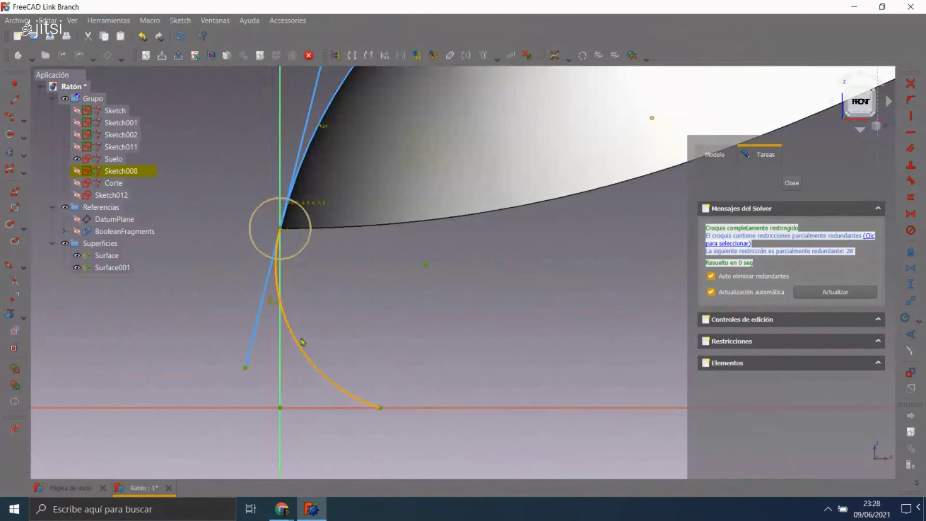
scroll(343, 296, "down", 3)
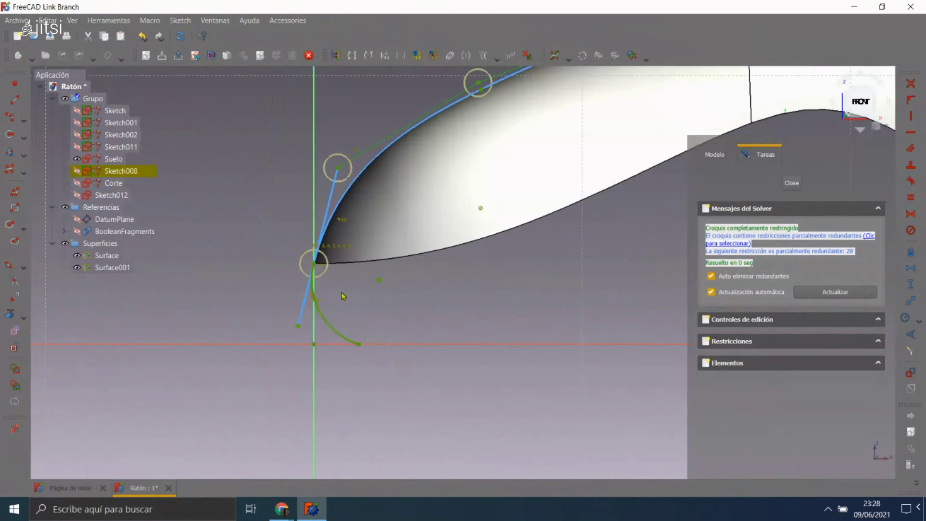
- Delete the left-end short line and helper arc, and the right-end arc and line
left_click(299, 318)
key("Delete")
left_click(327, 320)
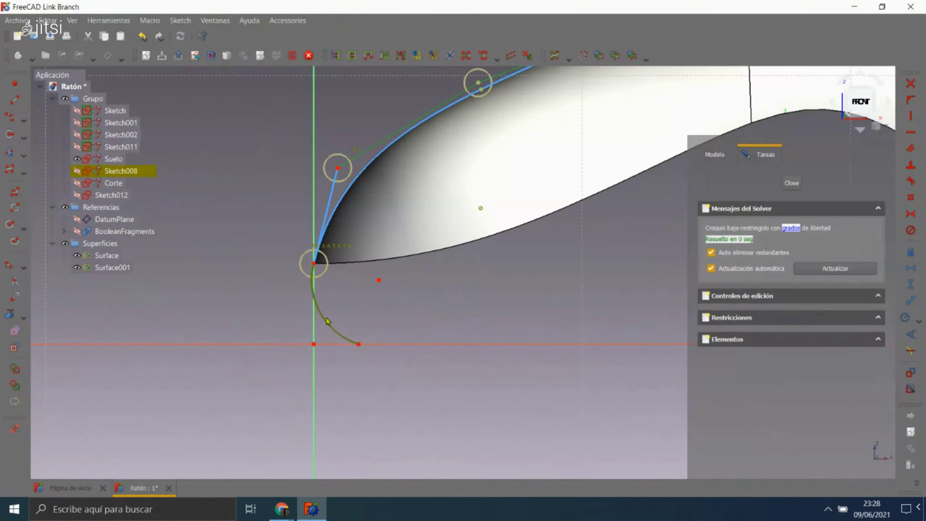
key("Delete")
scroll(337, 306, "down", 4)
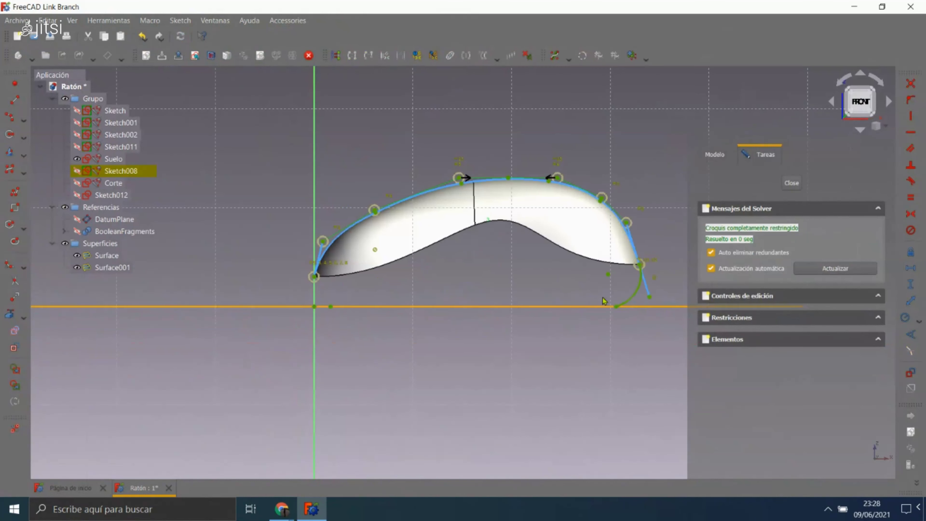
left_click(632, 295)
key("Delete")
key("Delete")
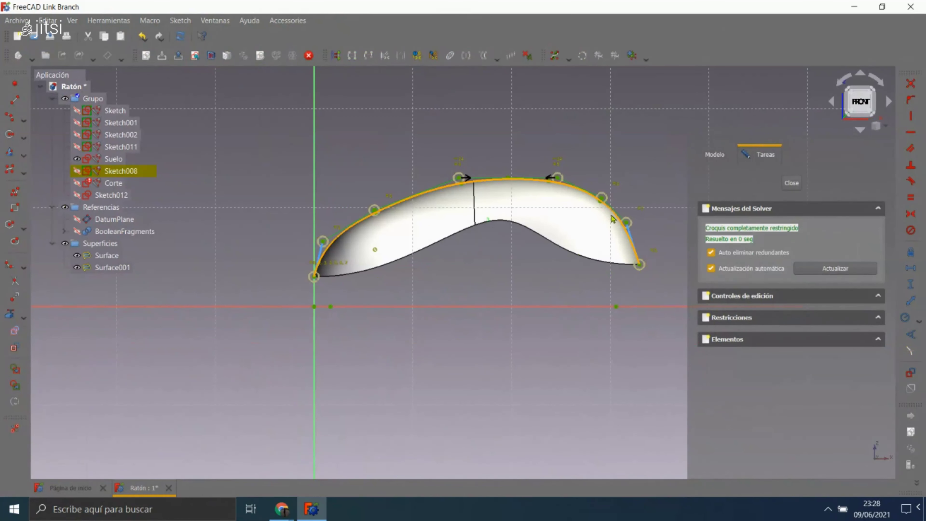
- Orbit around the mouse body and front view to check the trimmed profile curve
left_click(489, 202)
middle_click_drag(416, 197, 295, 194)
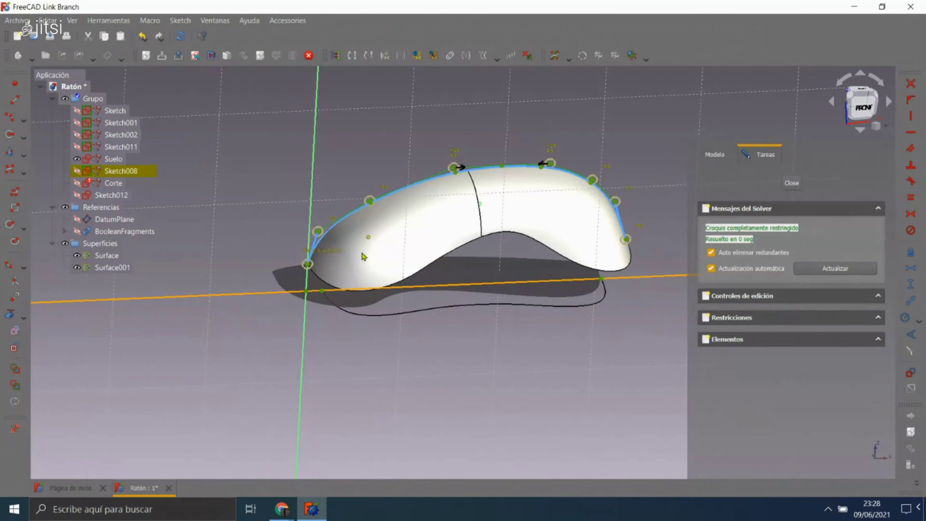
scroll(348, 224, "up", 2)
scroll(348, 226, "up", 4)
key("1")
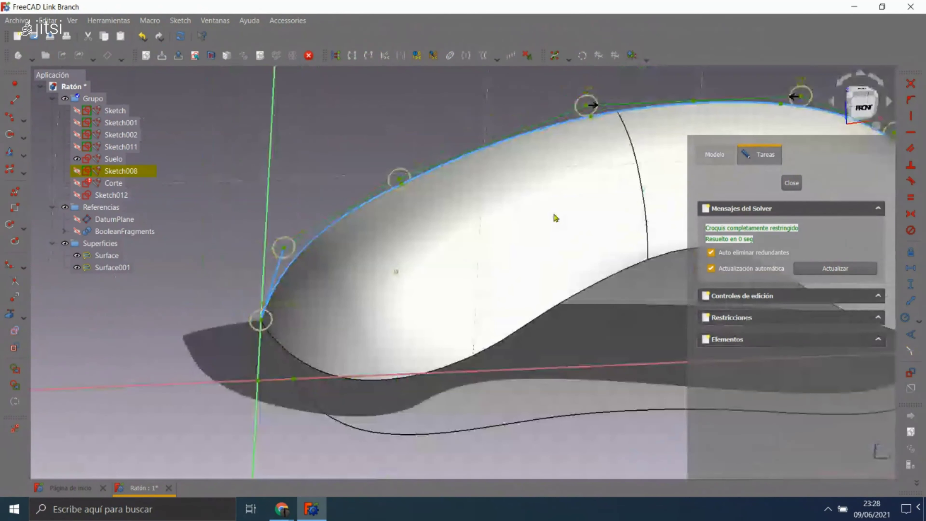
scroll(316, 219, "up", 3)
scroll(277, 180, "down", 2)
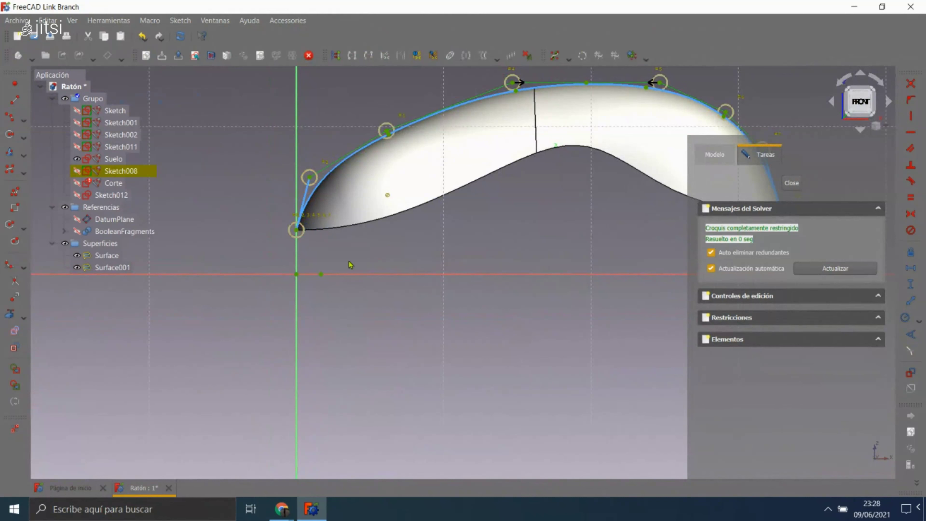
middle_click_drag(308, 301, 364, 302)
scroll(328, 298, "down", 2)
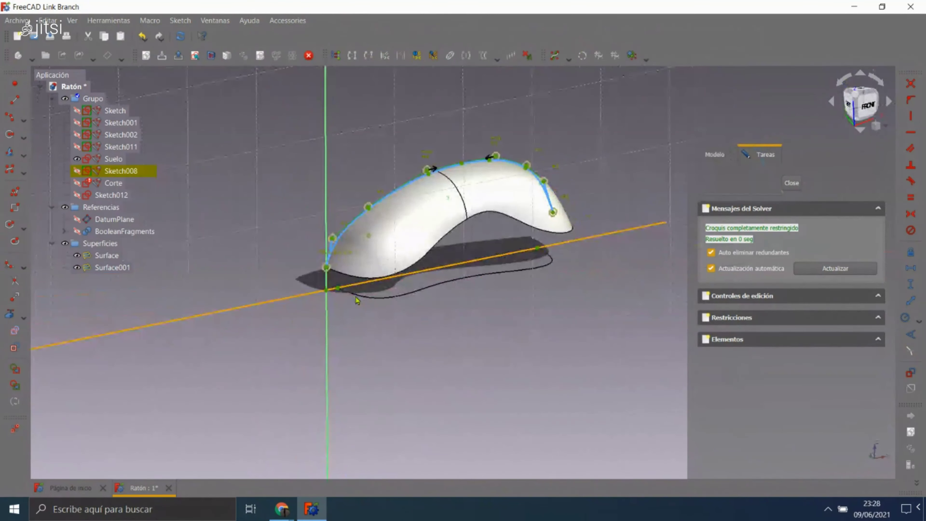
scroll(432, 327, "up", 2)
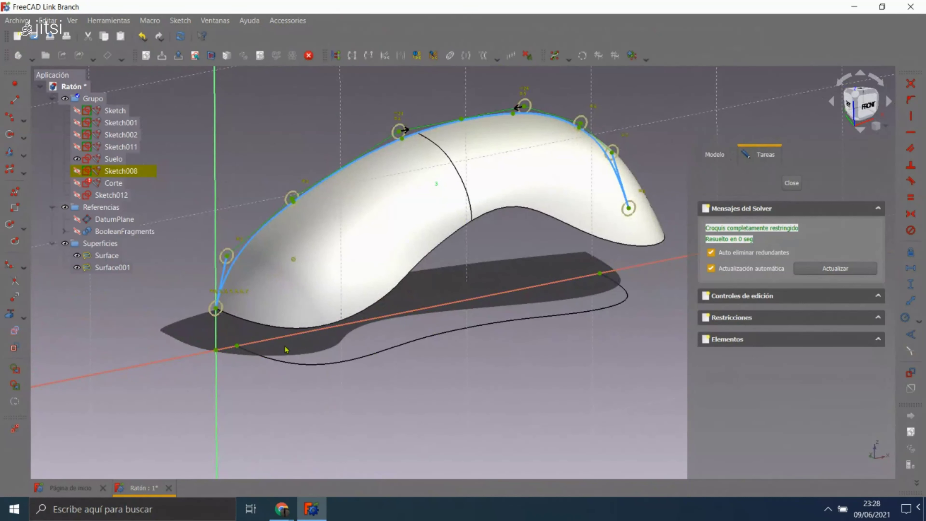
left_click(342, 171)
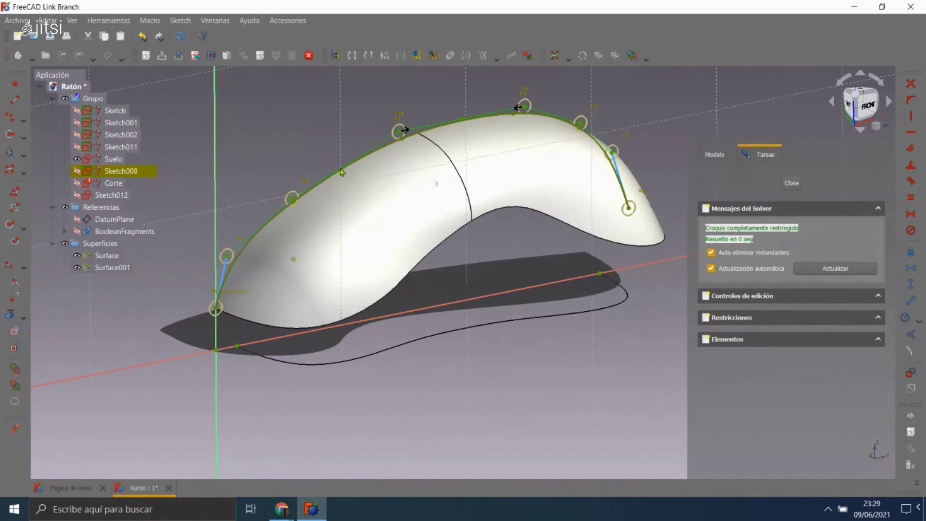
left_click(116, 183)
- Delete the vertical line and its 13 mm dimension from the Corte sketch
double_click(123, 184)
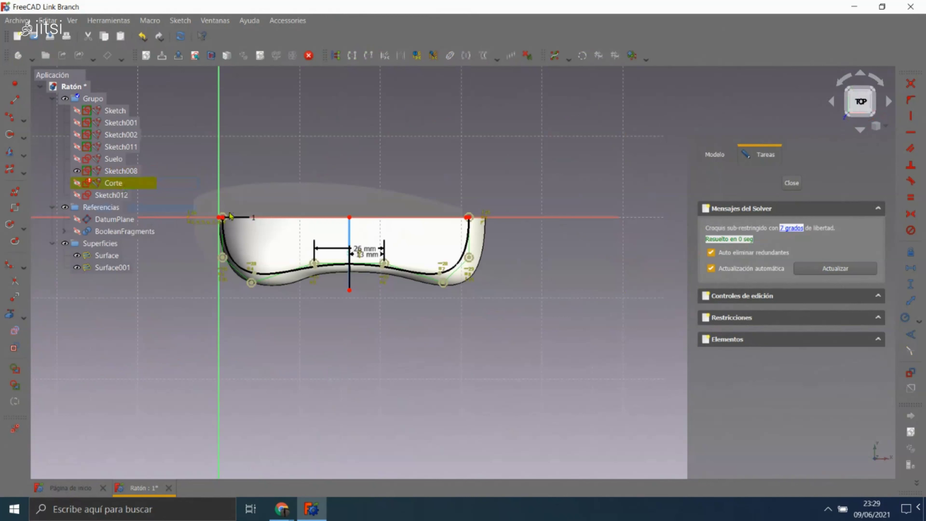
scroll(321, 231, "up", 3)
left_click(373, 238)
key("Delete")
key("Escape")
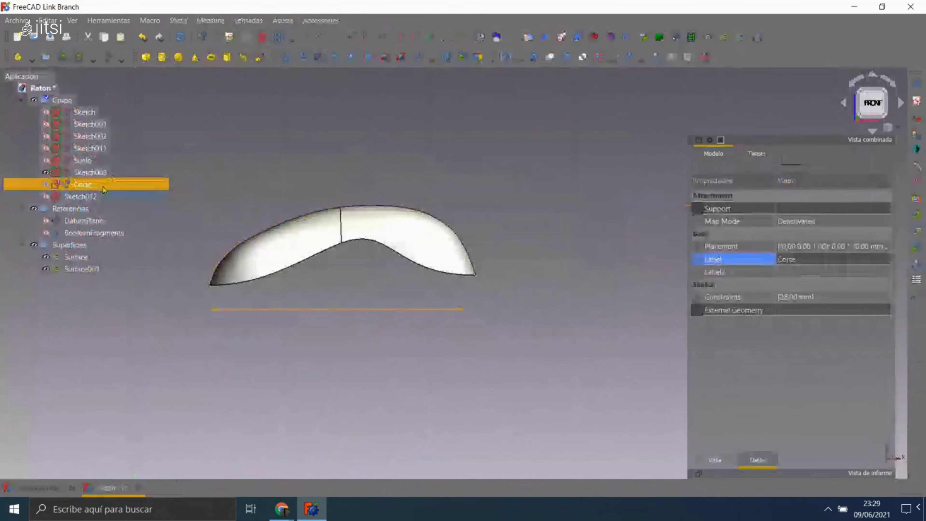
- Inspect the properties of Sketch008, Sketch002, Suelo and the other sketches
left_click(80, 196)
left_click(80, 176)
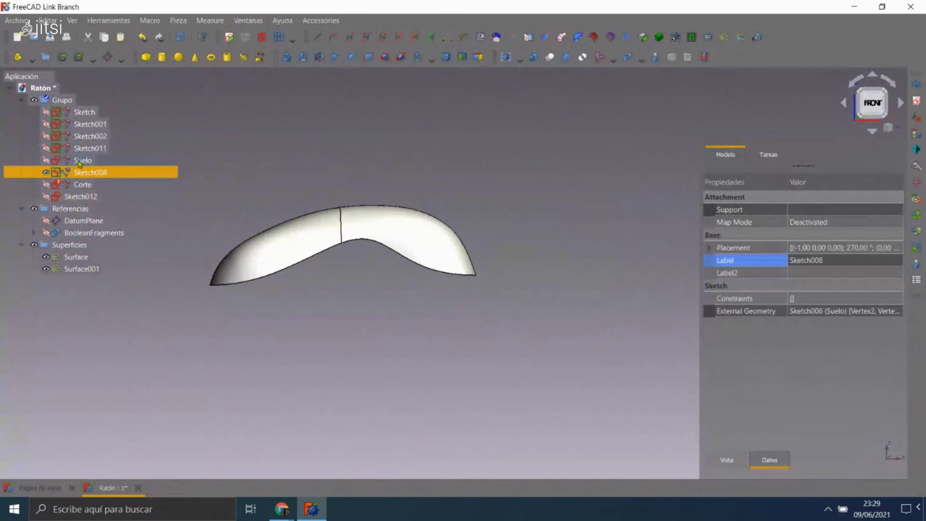
left_click(81, 150)
left_click(83, 136)
left_click(86, 161)
left_click(86, 184)
- Reopen and close Corte twice to verify only the 26 mm constraint remains
double_click(86, 185)
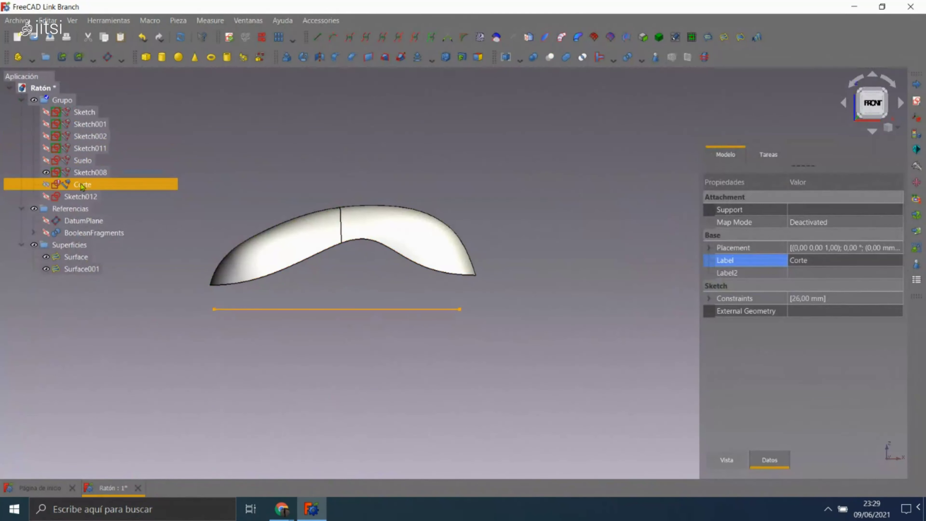
middle_click_drag(533, 240, 547, 185)
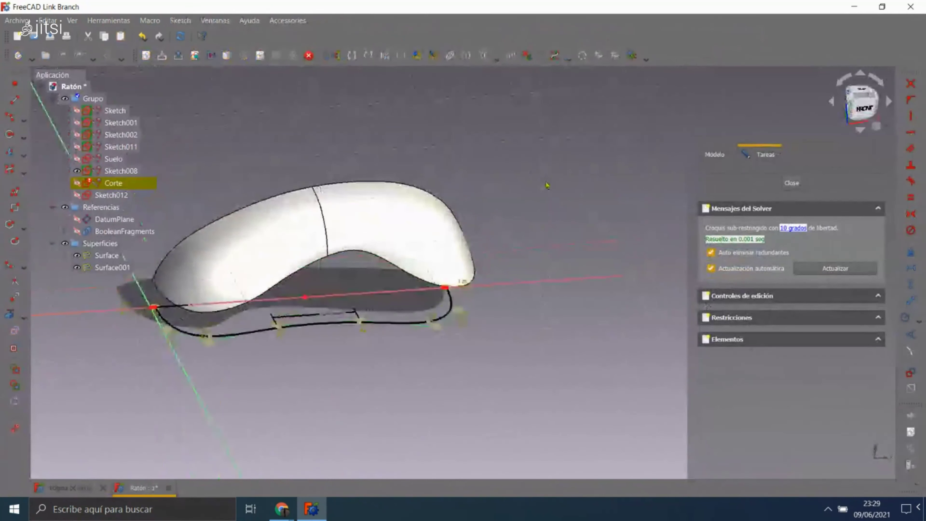
left_click(791, 184)
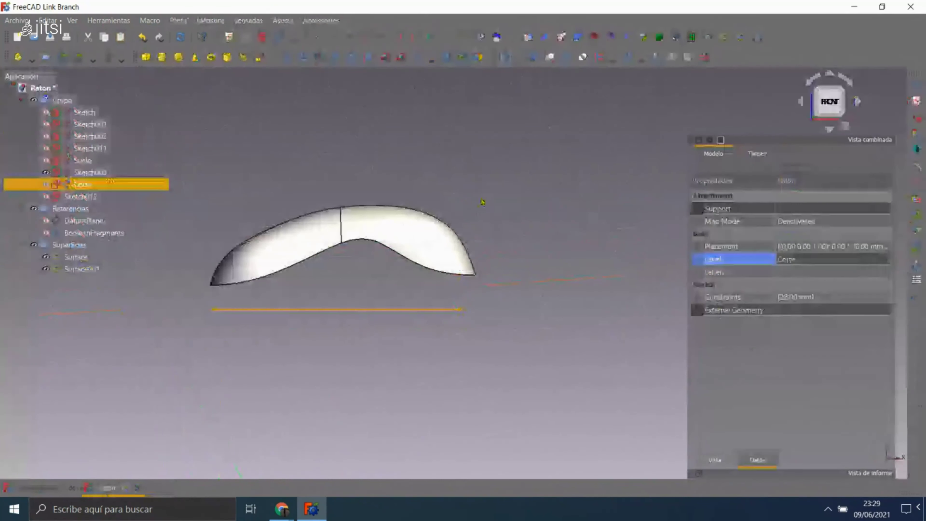
left_click(84, 197)
left_click(82, 185)
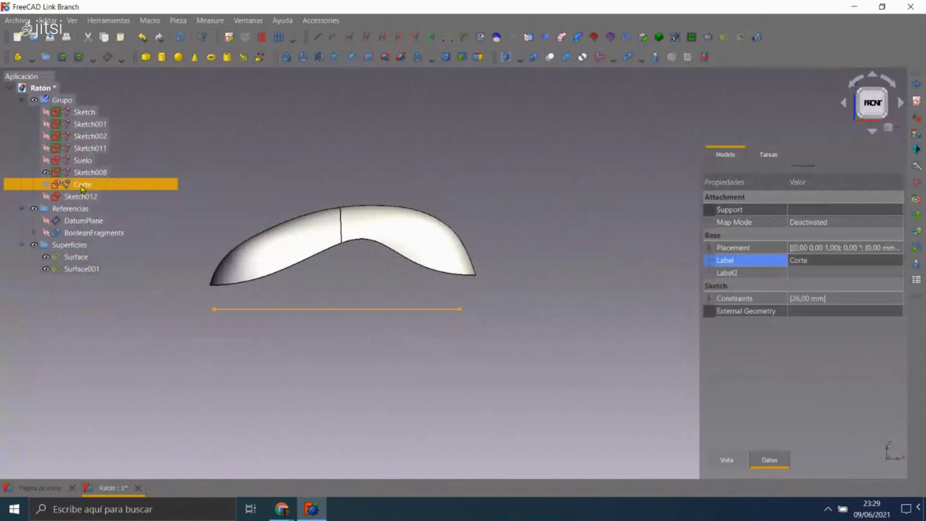
double_click(82, 185)
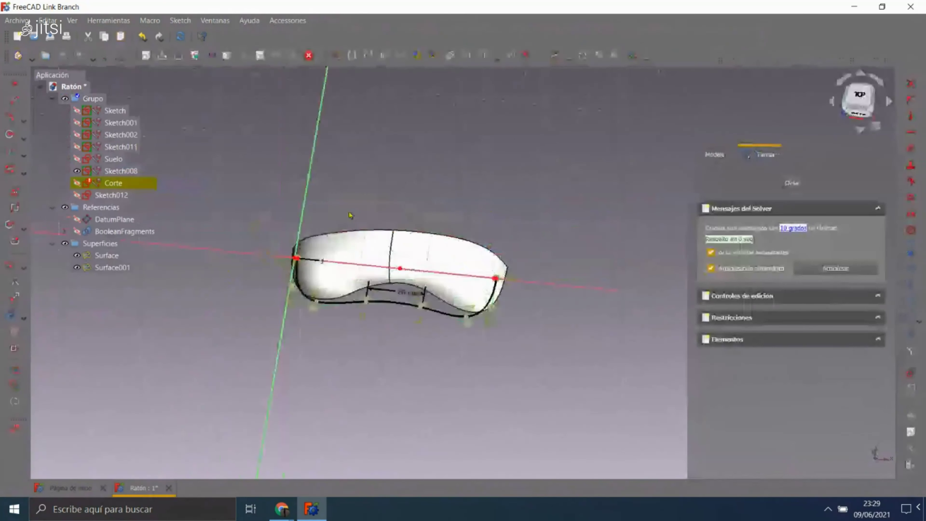
scroll(301, 253, "up", 5)
scroll(306, 257, "up", 4)
scroll(306, 257, "down", 8)
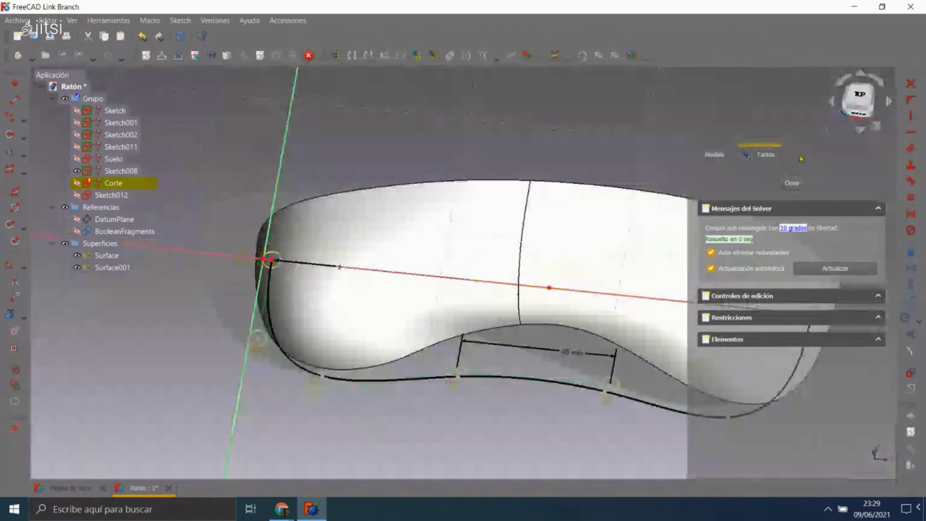
left_click(790, 183)
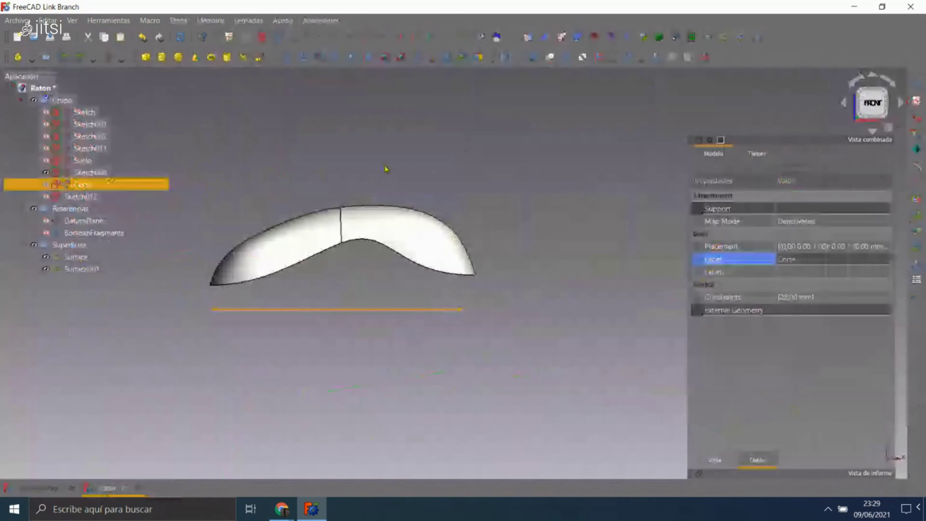
mouse_move(404, 290)
middle_mouse_down()
mouse_move(330, 282)
mouse_move(170, 209)
middle_mouse_up()
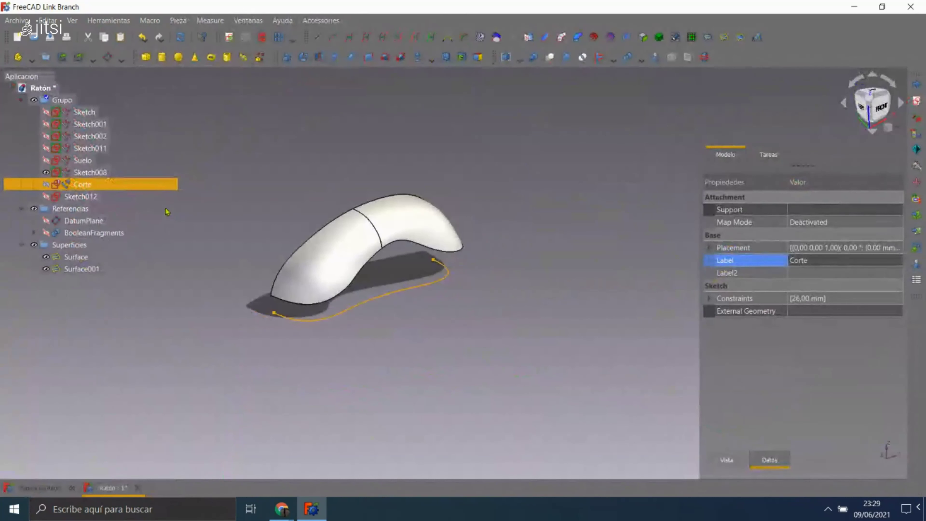
left_click(109, 197)
left_click(80, 173)
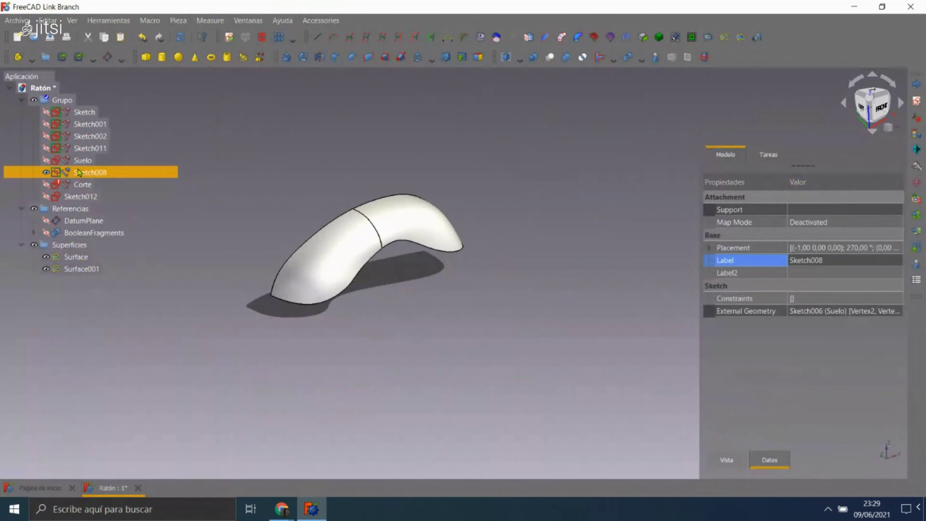
- Open Sketch008 and delete all geometry selected in the sketch
double_click(91, 173)
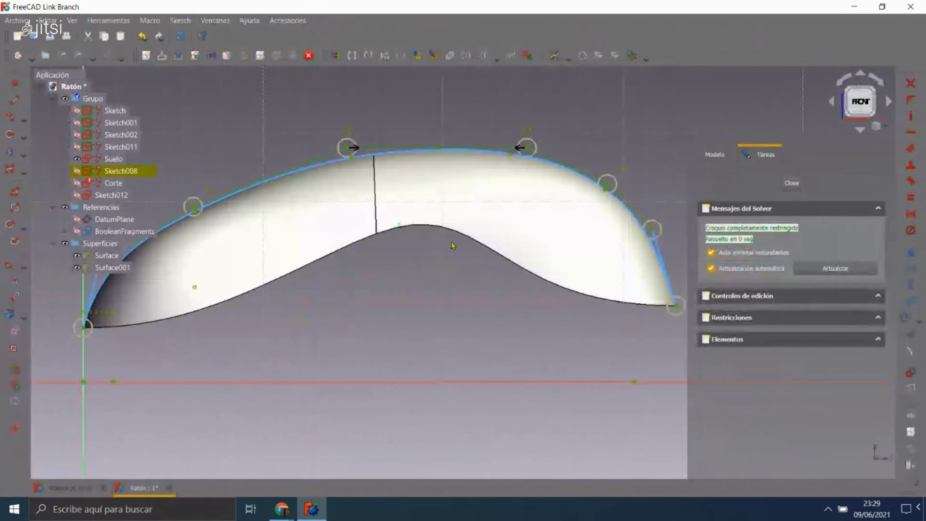
mouse_move(464, 158)
middle_mouse_down()
mouse_move(452, 184)
mouse_move(247, 304)
middle_mouse_up()
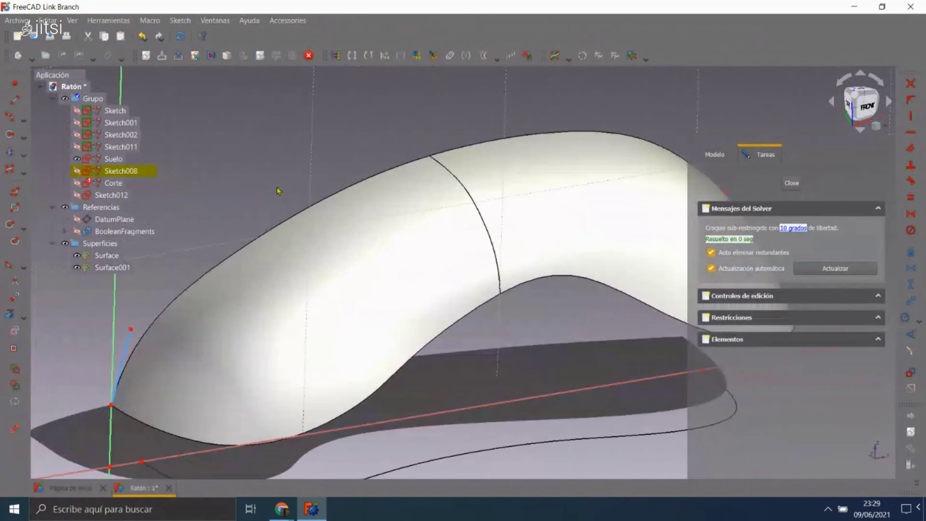
scroll(409, 215, "down", 3)
left_click_drag(305, 178, 628, 368)
key("Delete")
- Hide Surface and Surface001 so only the top profile and floor outline show
scroll(502, 308, "up", 2)
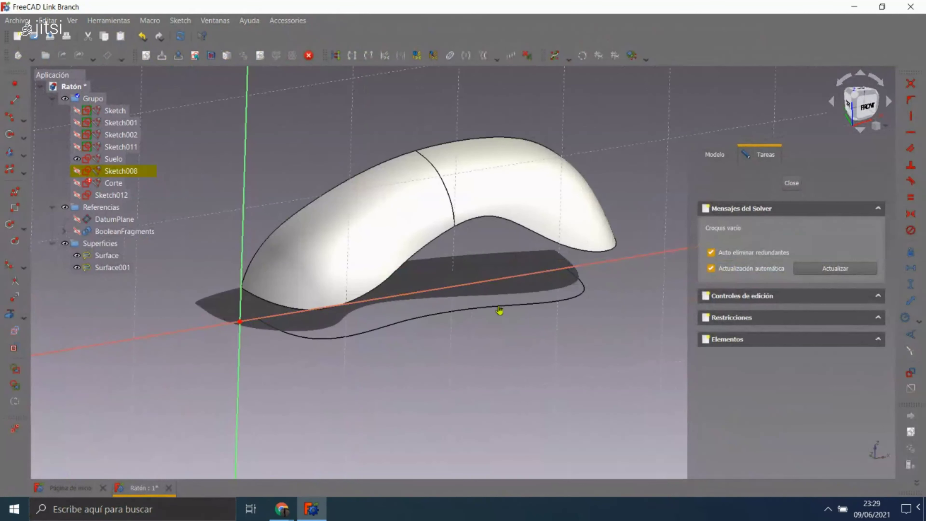
scroll(305, 335, "down", 3)
scroll(283, 331, "up", 5)
scroll(310, 343, "down", 2)
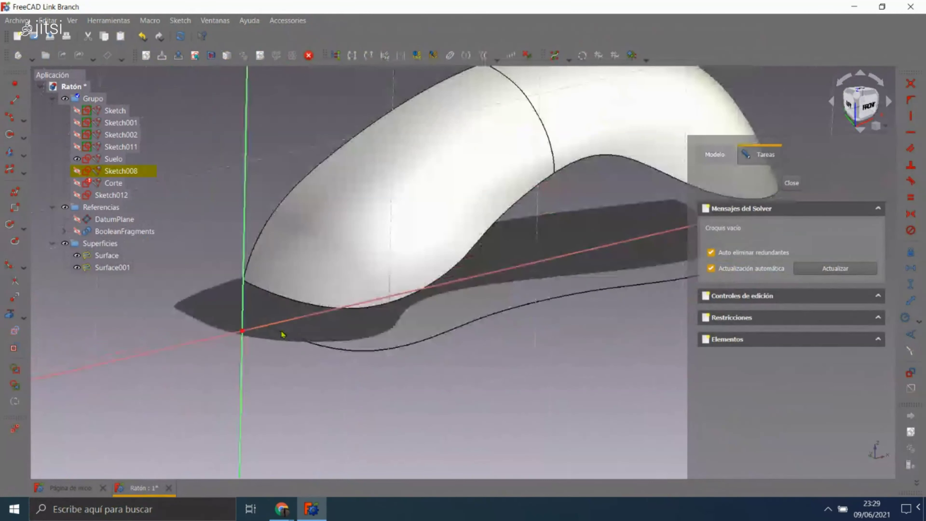
scroll(299, 347, "down", 2)
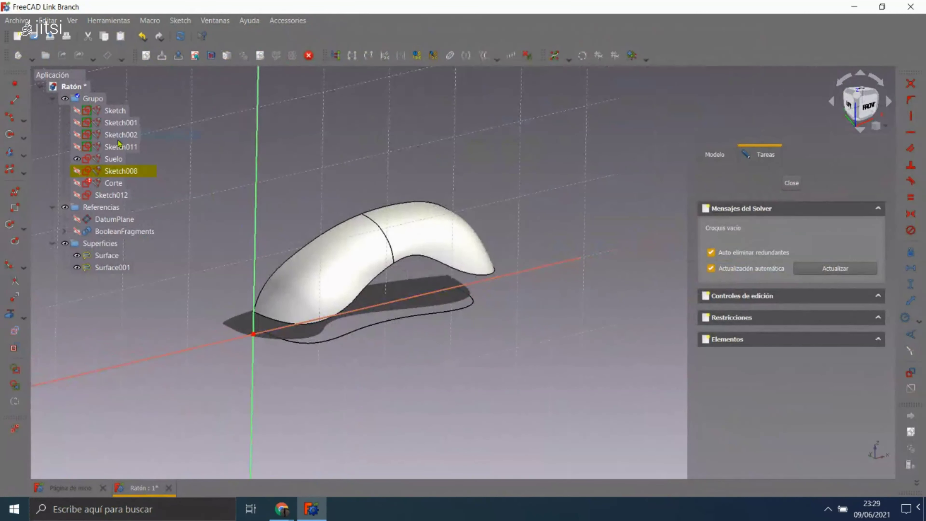
middle_click_drag(221, 245, 151, 208)
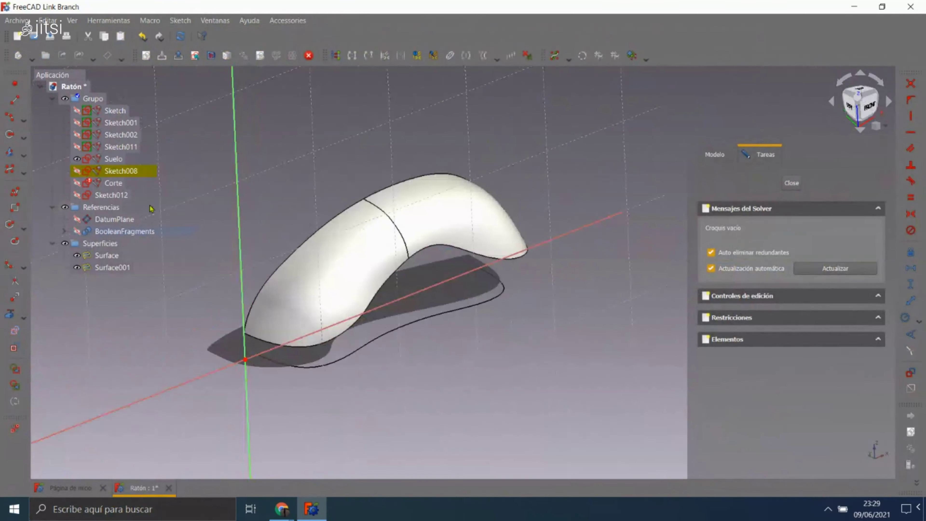
scroll(304, 221, "up", 2)
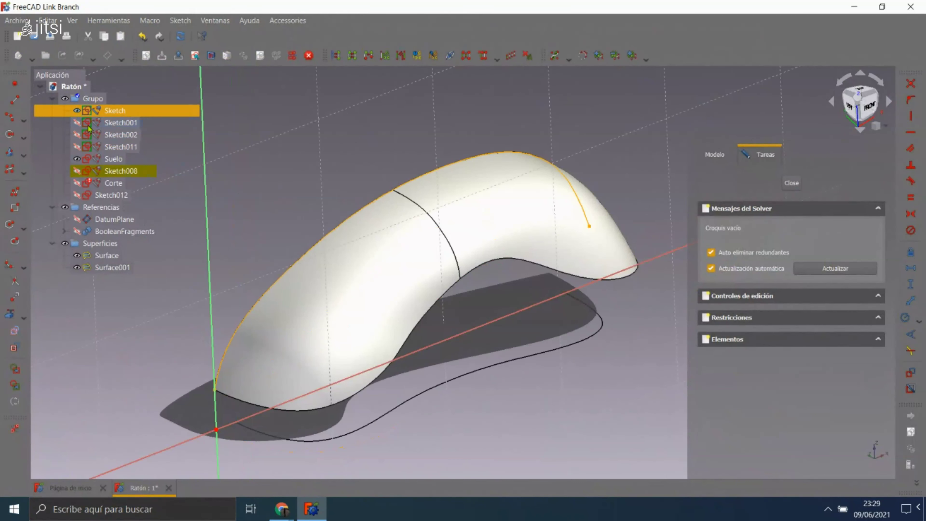
left_click(77, 255)
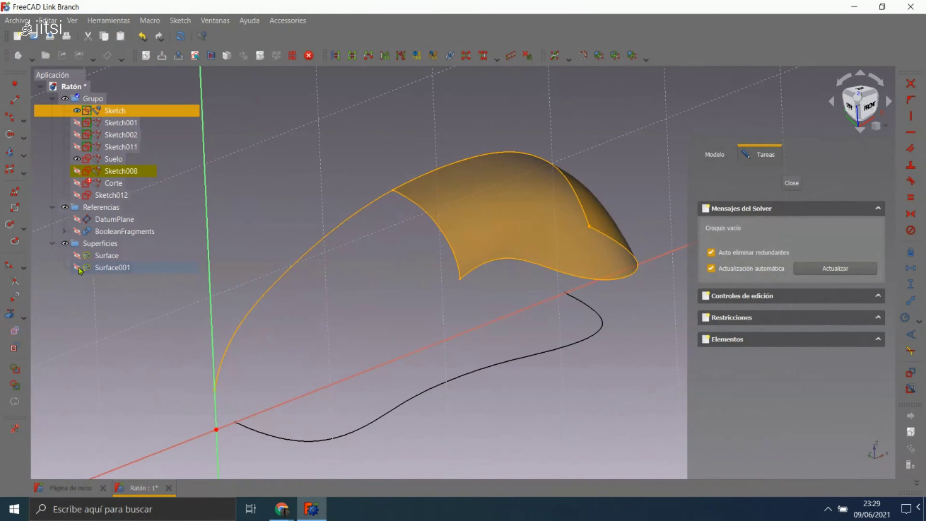
middle_click_drag(409, 161, 438, 164)
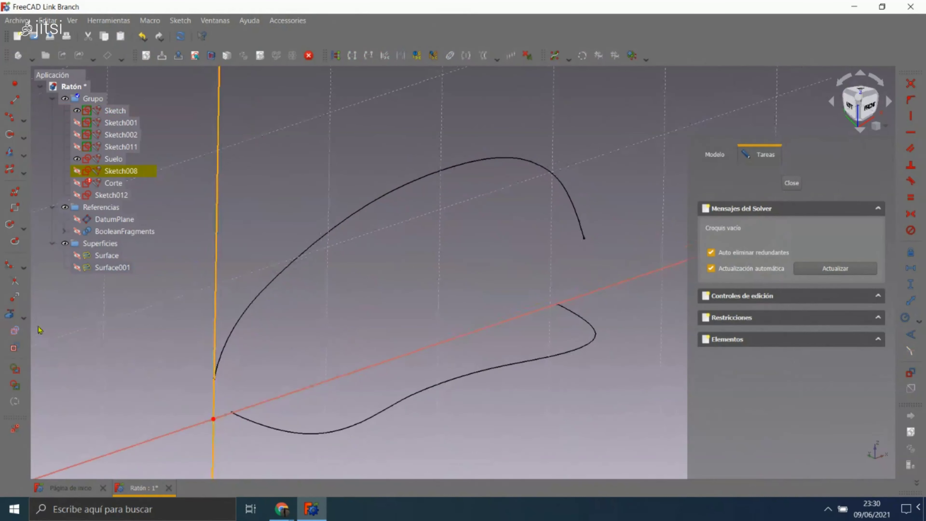
- Open the arched profile Sketch008 and view it straight from the front
double_click(280, 329)
scroll(360, 279, "down", 3)
middle_click_drag(360, 279, 372, 261)
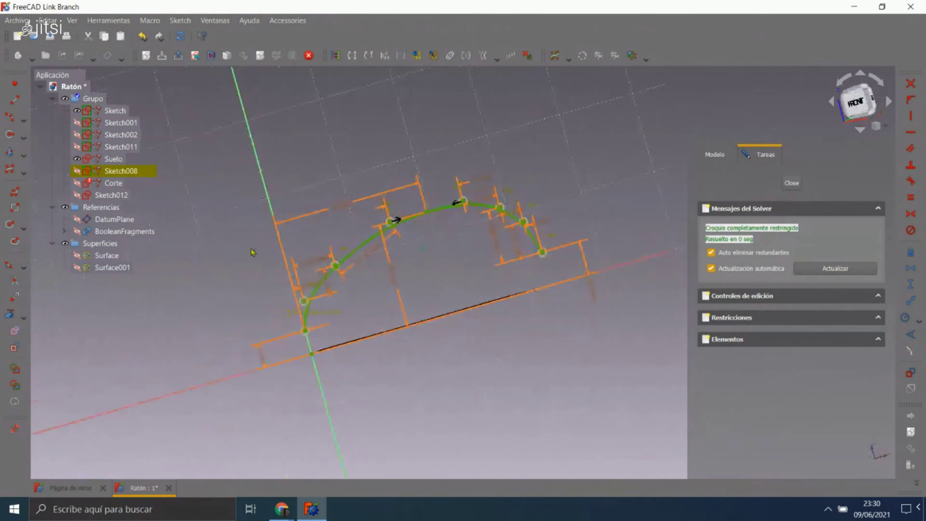
key("1")
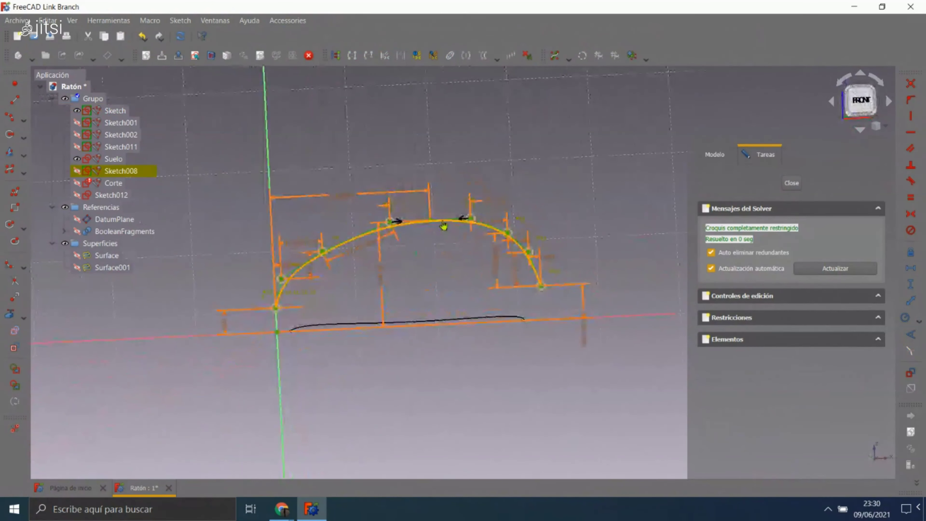
- Select the dimension at the top of the arc and delete it
right_click(420, 266)
left_click(448, 193)
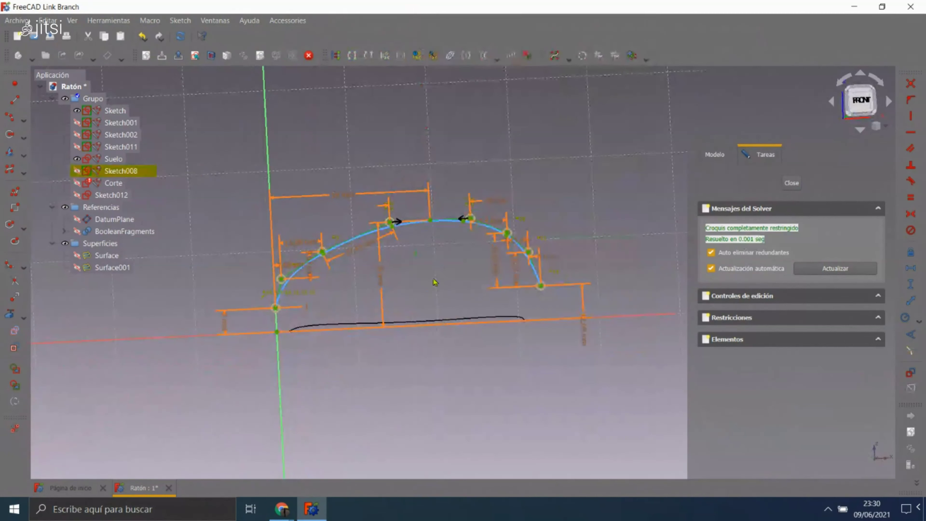
scroll(428, 336, "up", 5)
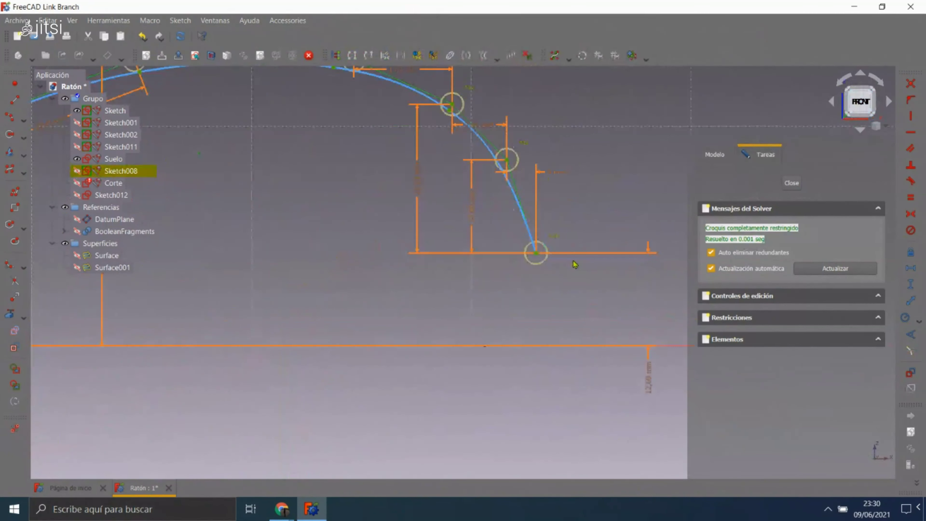
middle_click_drag(428, 336, 502, 351)
scroll(478, 333, "up", 5)
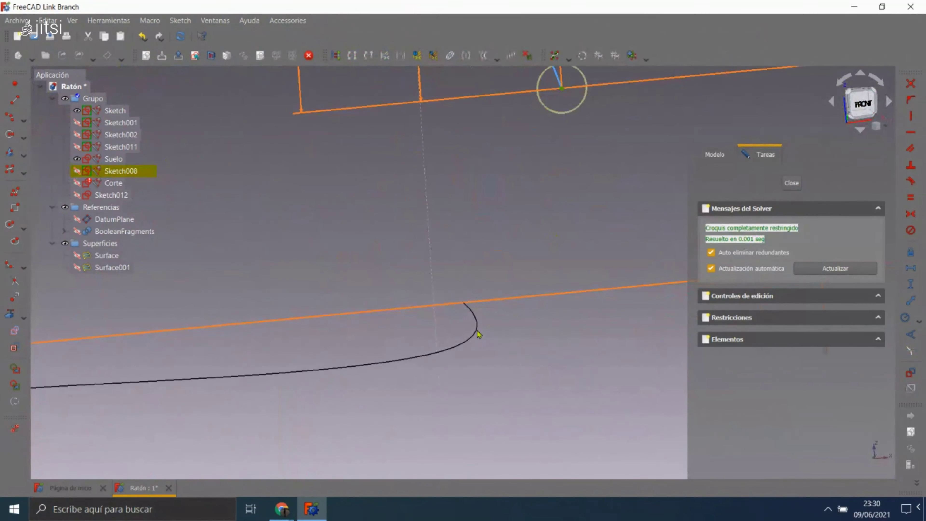
scroll(316, 307, "down", 3)
scroll(292, 274, "down", 3)
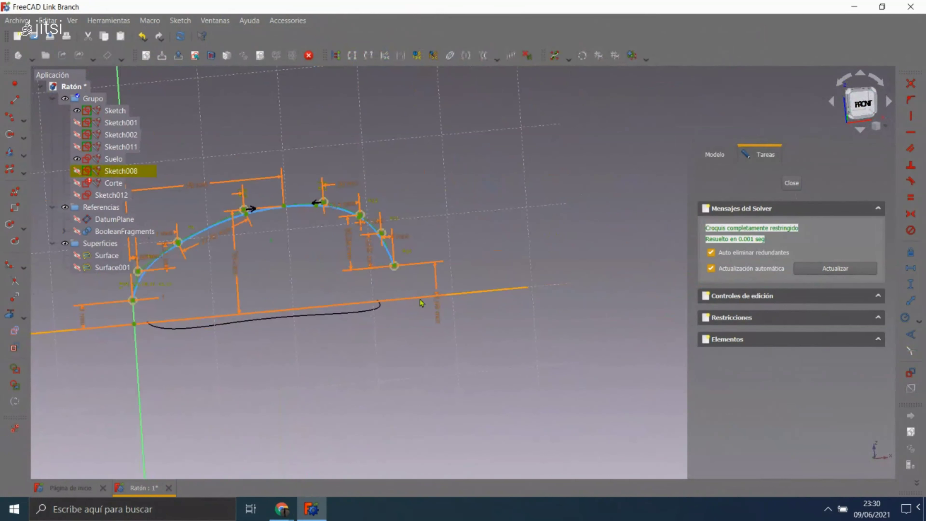
scroll(262, 237, "down", 2)
scroll(296, 229, "up", 2)
scroll(296, 224, "up", 1)
key("Delete")
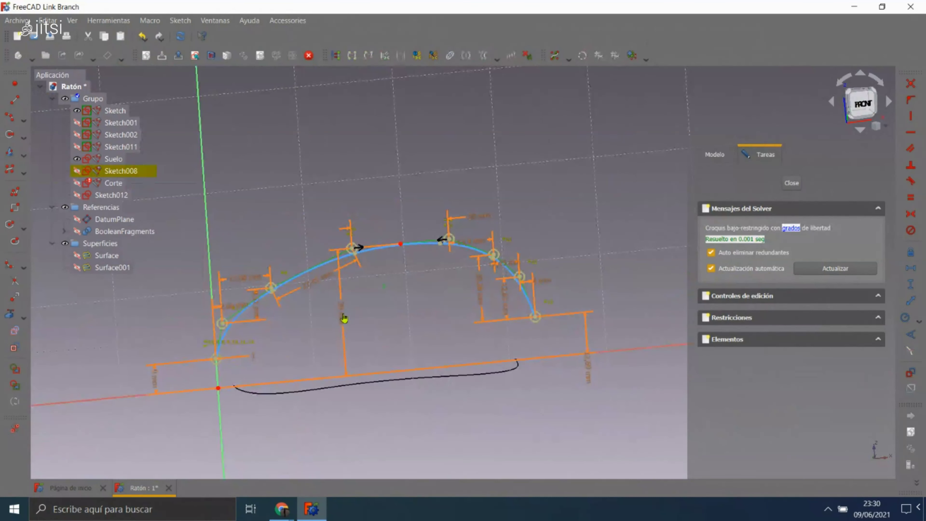
- Delete the vertical 30 mm dimension and two dimensions on the arc's right side
scroll(345, 318, "up", 2)
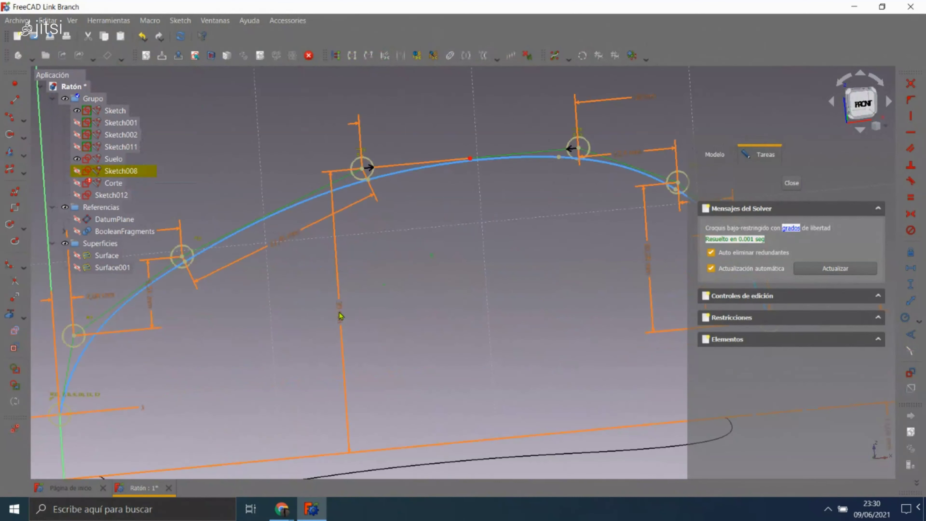
left_click(341, 314)
key("Delete")
scroll(285, 242, "down", 1)
scroll(323, 267, "down", 2)
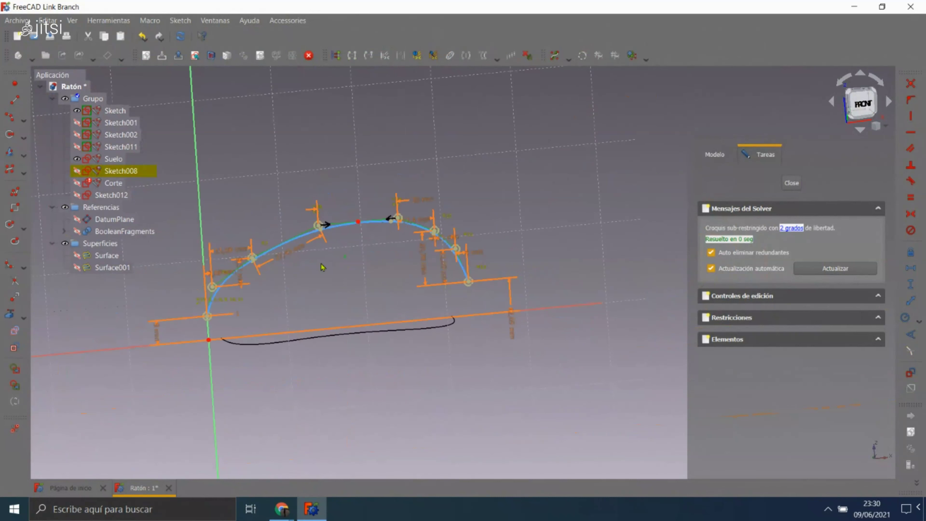
scroll(323, 267, "up", 3)
left_click(338, 234)
key("Delete")
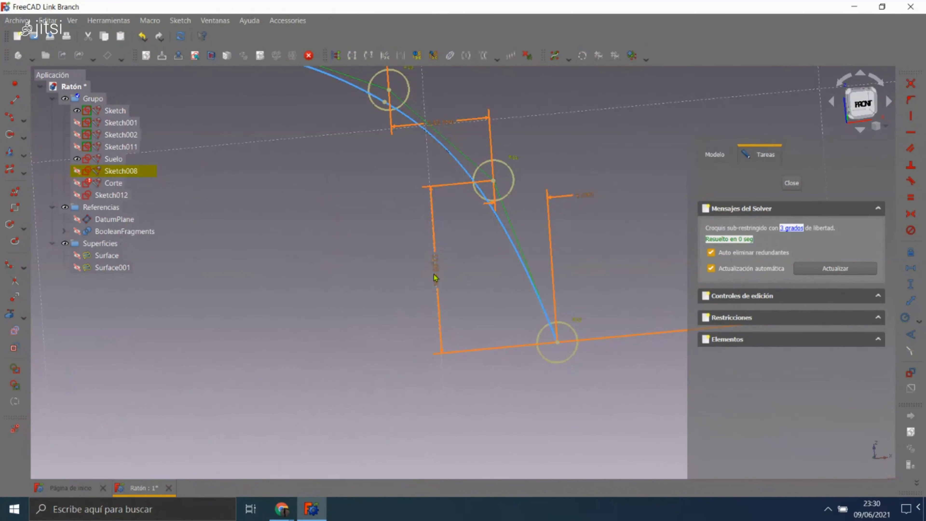
scroll(435, 278, "down", 1)
scroll(378, 372, "up", 1)
left_click(296, 149)
key("Delete")
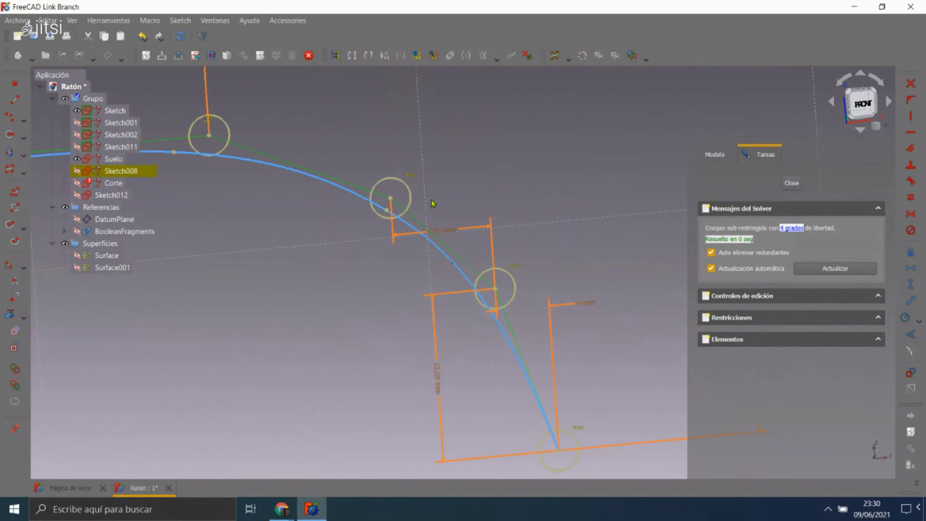
- Delete the right-end horizontal dimension, the right vertical dimension, the 12,69 mm vertical, and another arc dimension
left_click(445, 231)
key("Delete")
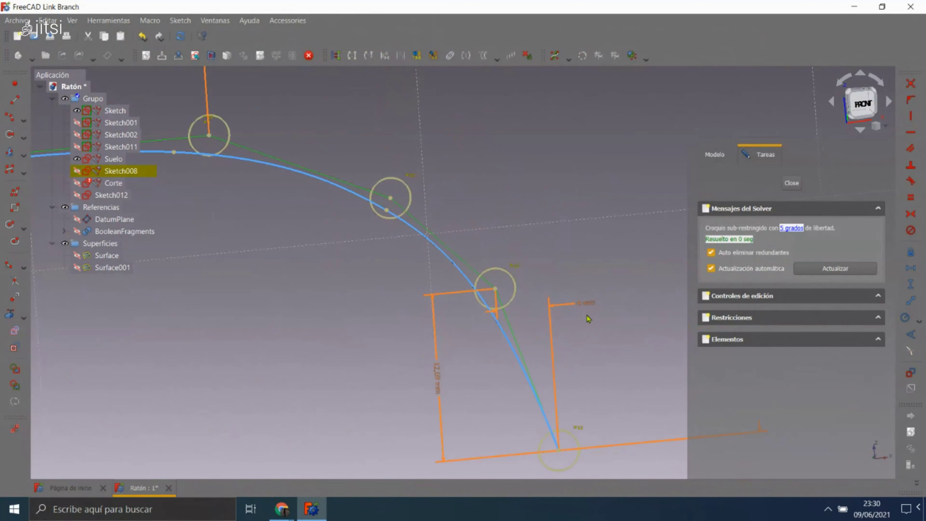
left_click(588, 304)
key("Delete")
left_click(441, 379)
key("Delete")
scroll(449, 299, "down", 1)
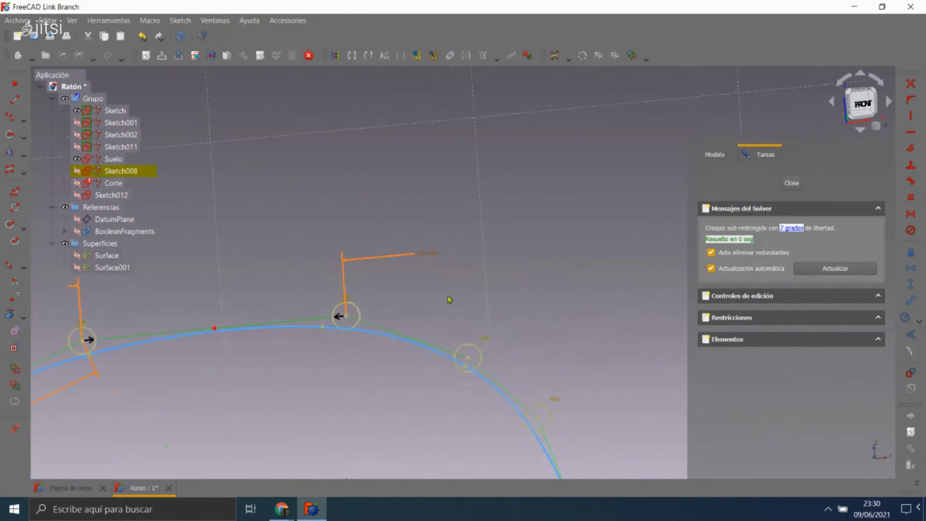
left_click(434, 260)
key("Delete")
- Delete the remaining arc dimensions: lower-left vertical, upper horizontal, left horizontal, right vertical, and one more
scroll(426, 291, "down", 2)
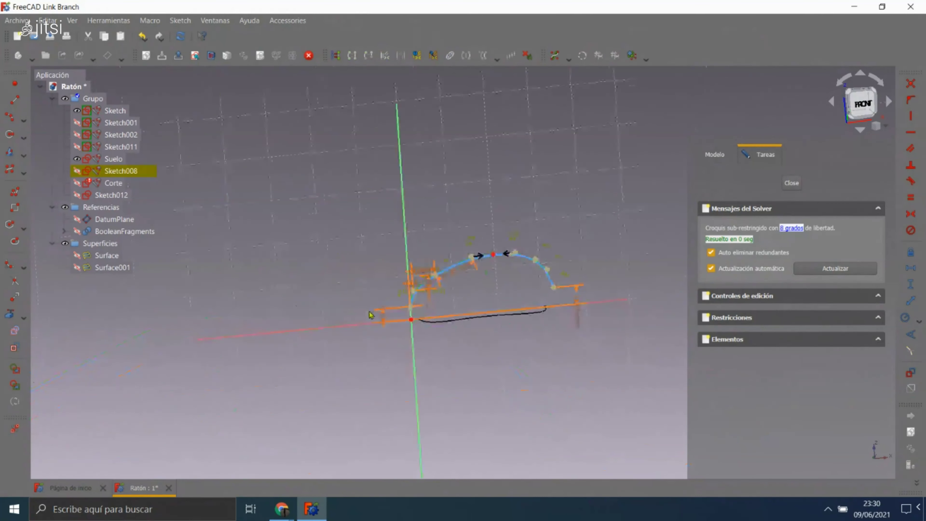
scroll(422, 309, "up", 1)
left_click(385, 342)
key("Delete")
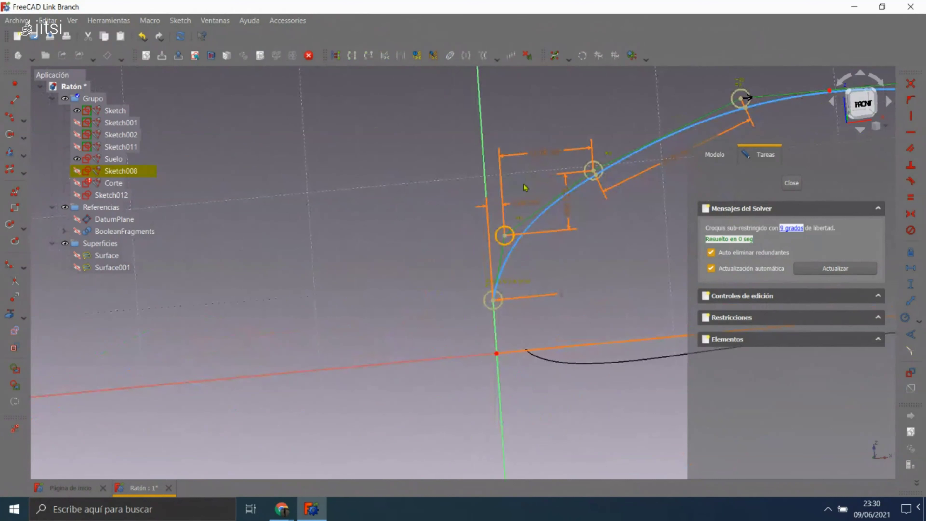
left_click(542, 157)
key("Delete")
scroll(580, 213, "up", 3)
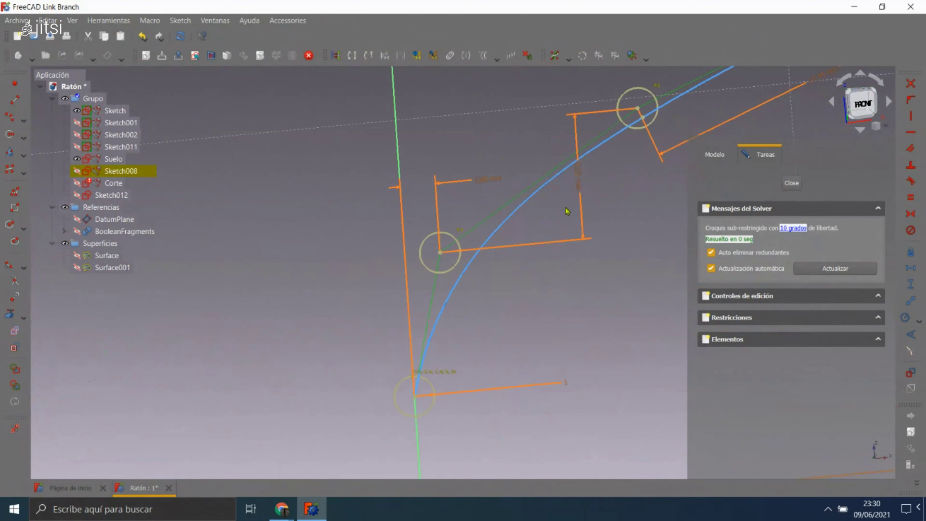
left_click(505, 183)
key("Delete")
left_click(582, 186)
key("Delete")
scroll(221, 331, "down", 3)
scroll(473, 248, "up", 2)
left_click(470, 248)
key("Delete")
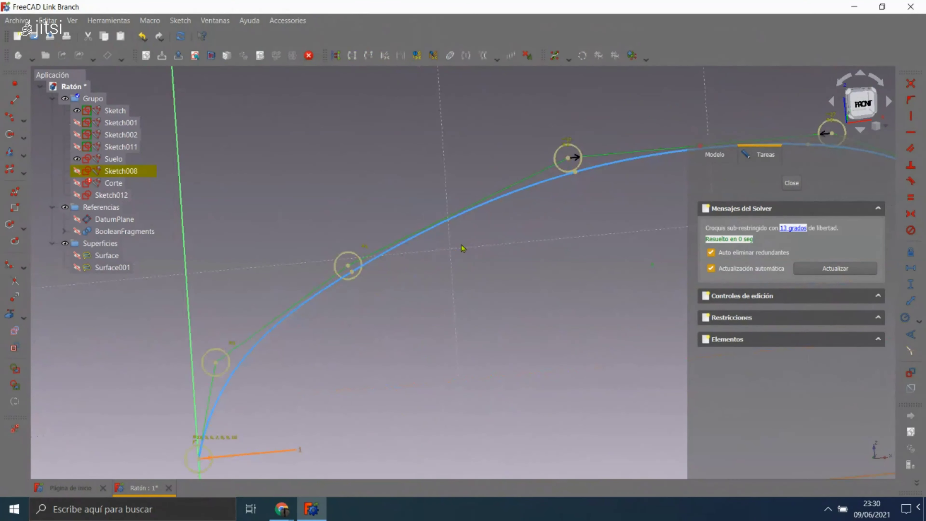
- Fit Sketch008 in a front-on view and select the arc curve
key("v")
key("f")
left_click(868, 101)
left_click(579, 217)
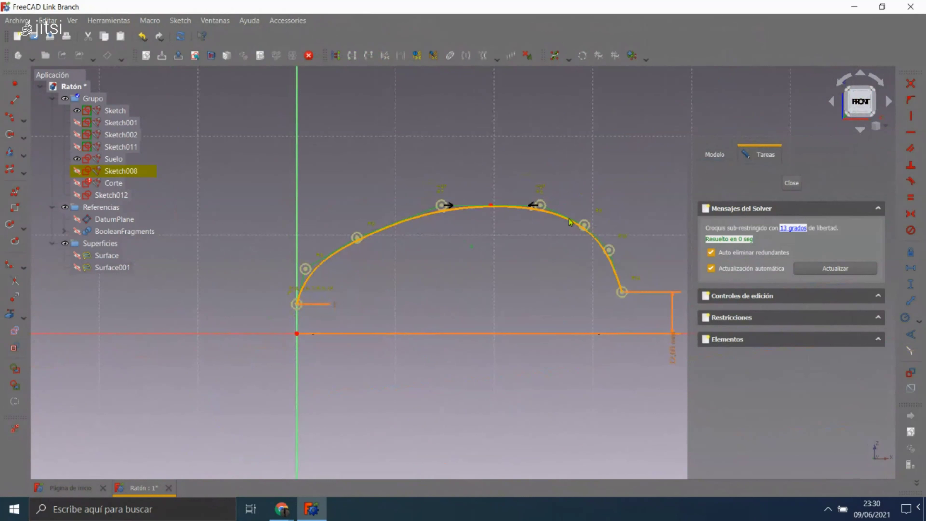
- Apply a Block constraint to Sketch008's arc, then zoom in to inspect the arc start
left_click(910, 231)
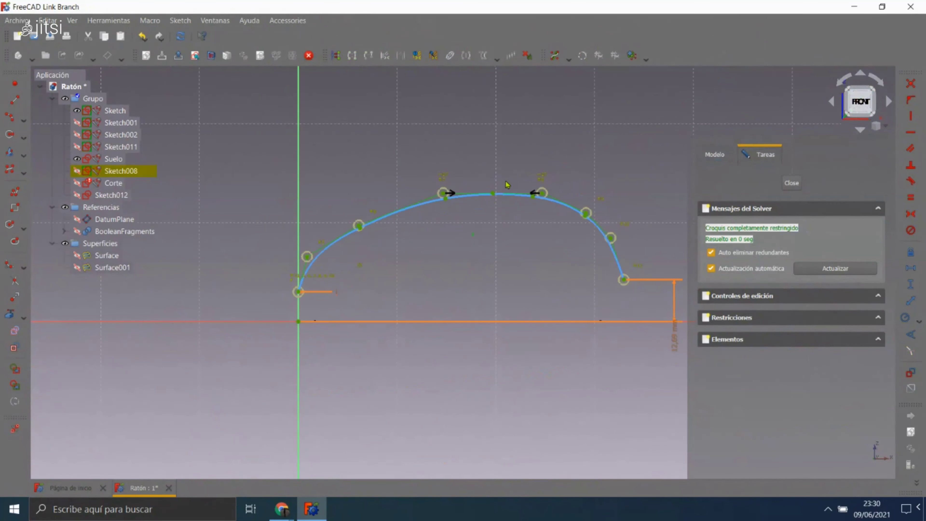
scroll(299, 286, "up", 2)
scroll(299, 286, "up", 2)
scroll(299, 285, "up", 2)
scroll(286, 185, "down", 3)
scroll(285, 185, "down", 2)
left_click_drag(861, 102, 878, 107)
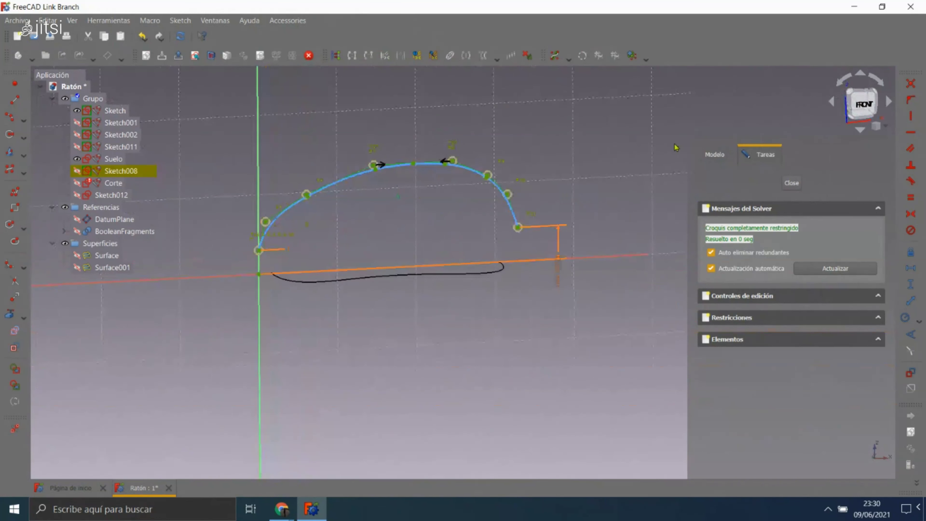
left_click(878, 106)
scroll(414, 193, "down", 1)
- Draw a short line down from the curve's start, then back up to its first control point
scroll(281, 180, "up", 4)
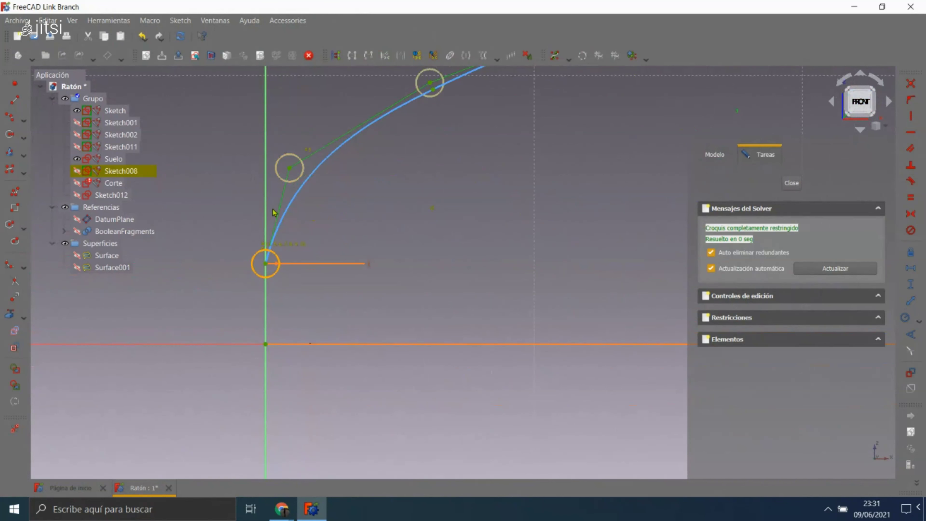
scroll(281, 196, "up", 2)
- Draw a short line down from the curve's start, then back up to its first control point
scroll(322, 155, "down", 3)
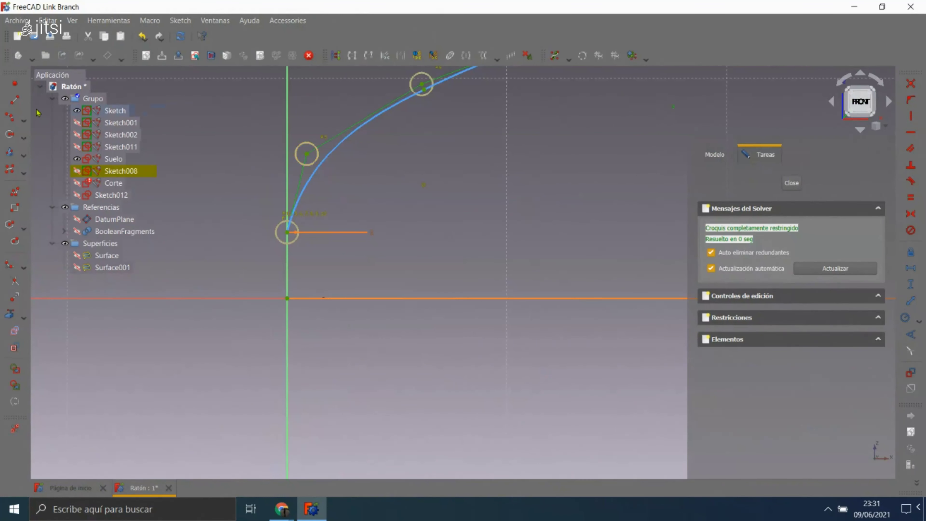
left_click(13, 102)
left_click(287, 233)
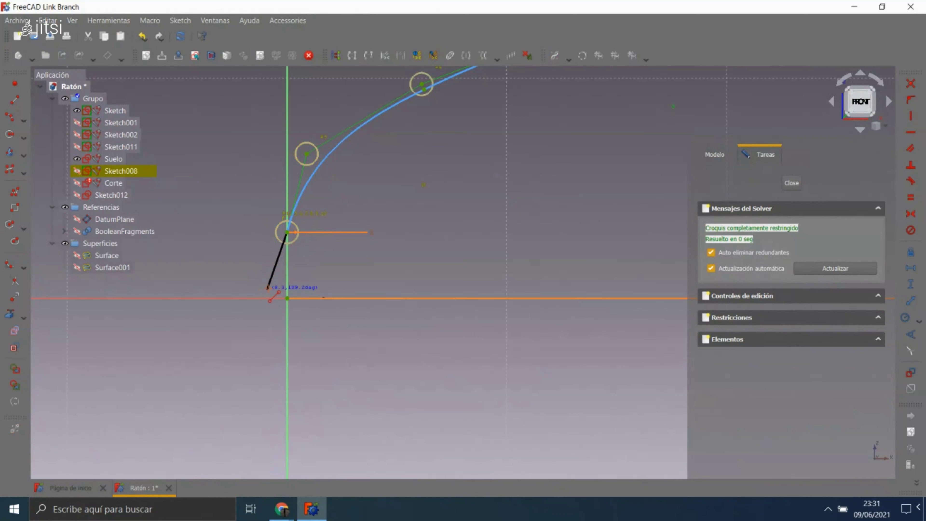
left_click(271, 289)
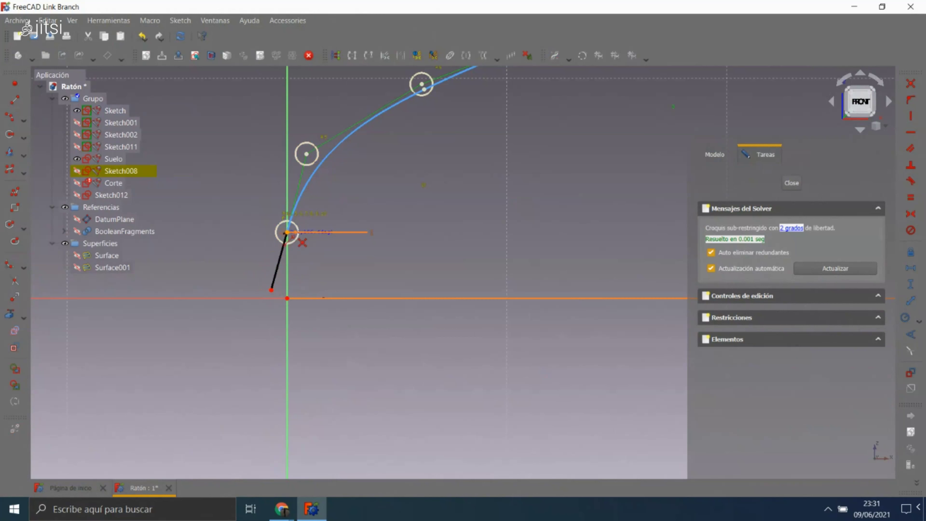
left_click(306, 154)
scroll(359, 192, "up", 2)
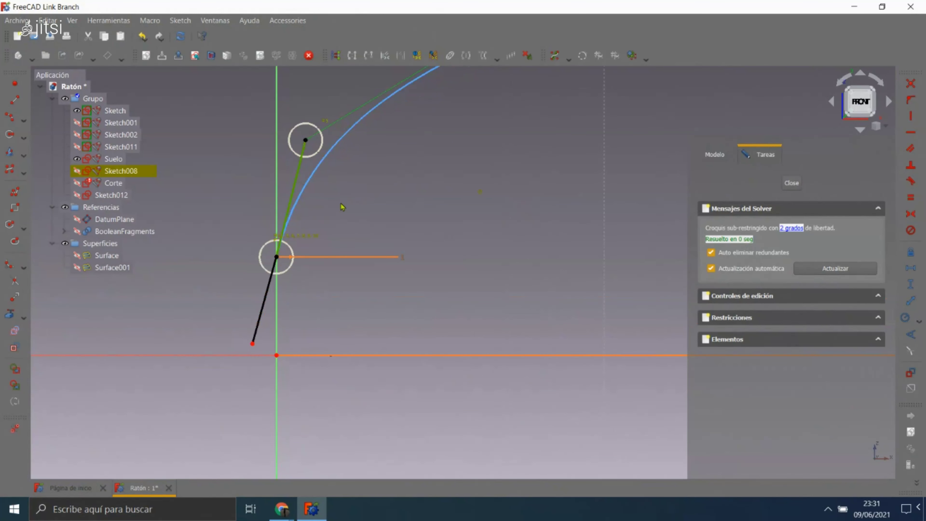
right_click(365, 193)
left_click(387, 195)
- Make the new line tangent to the curve, accepting the constraint substitution
left_click(297, 187)
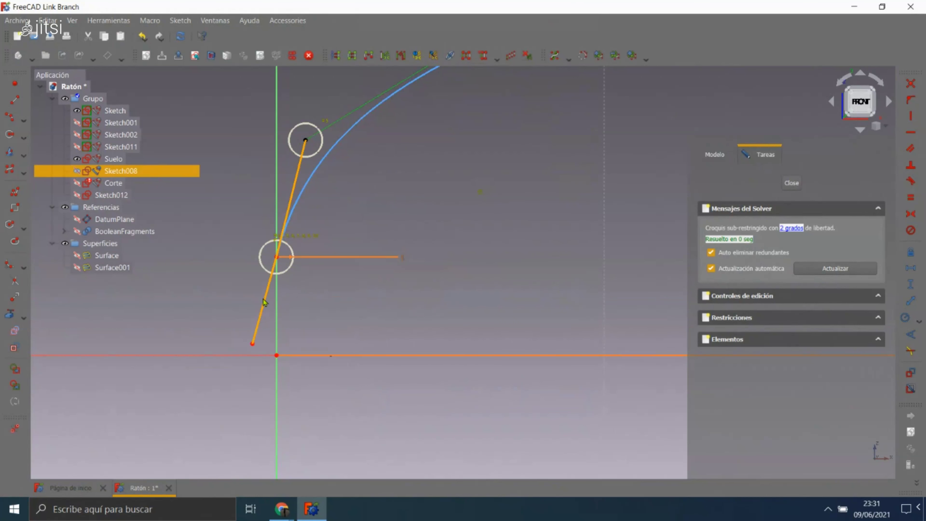
left_click(911, 181)
left_click(586, 271)
- Raise the tangent line's free end so it sits just above the horizontal axis
scroll(378, 186, "down", 2)
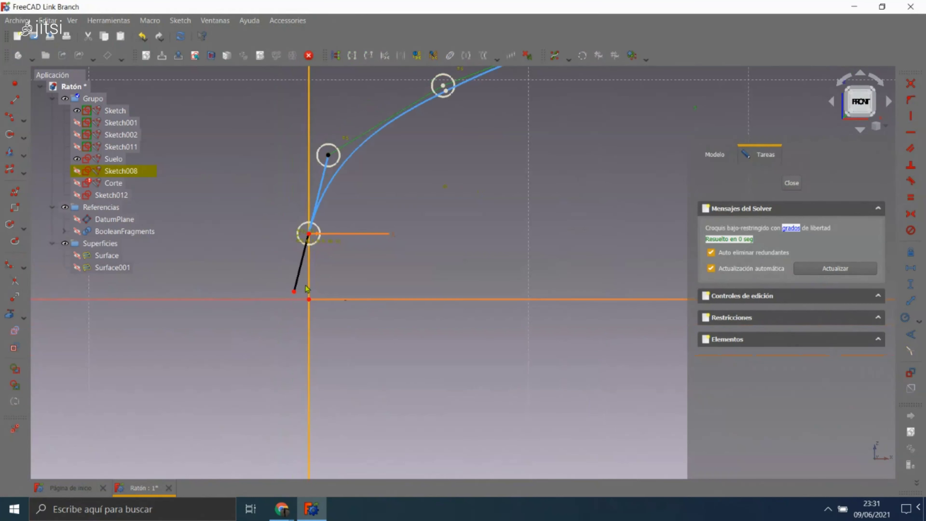
left_click_drag(282, 367, 312, 286)
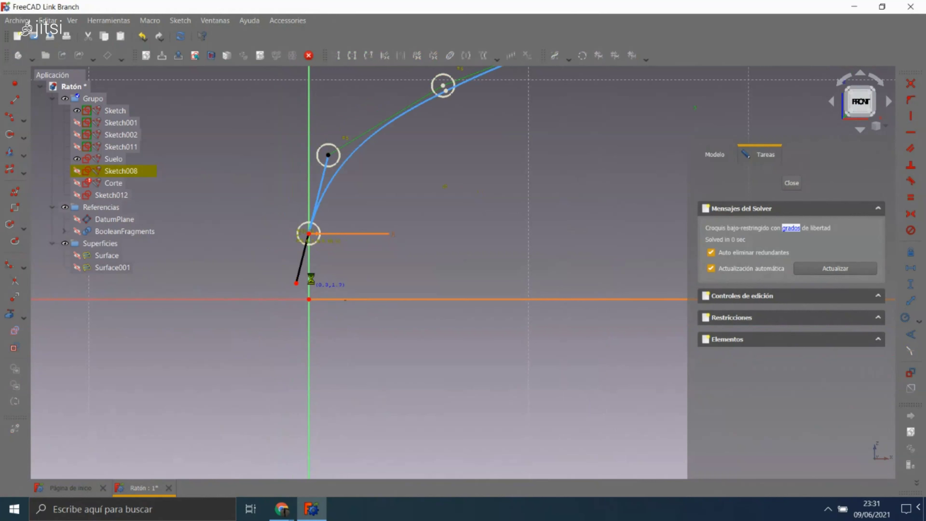
middle_click_drag(347, 271, 243, 273)
scroll(244, 272, "down", 2)
scroll(244, 273, "down", 2)
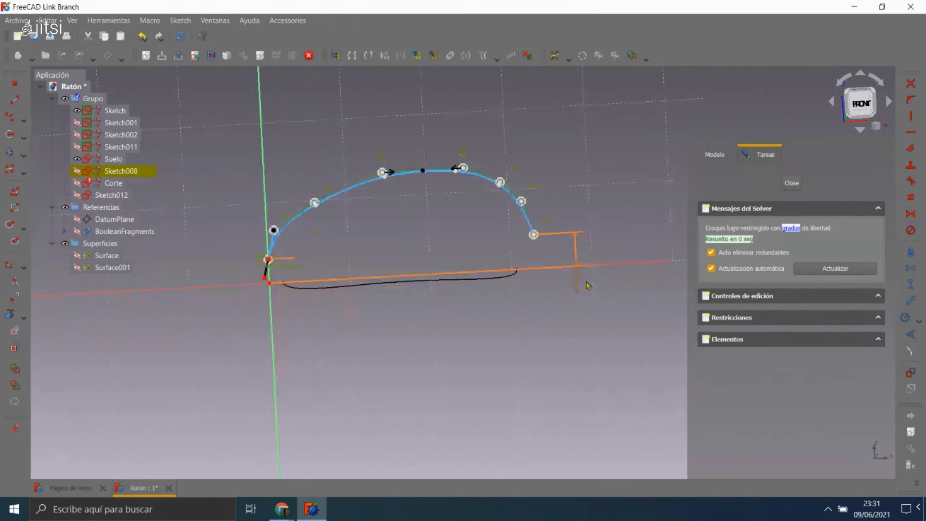
scroll(584, 278, "up", 5)
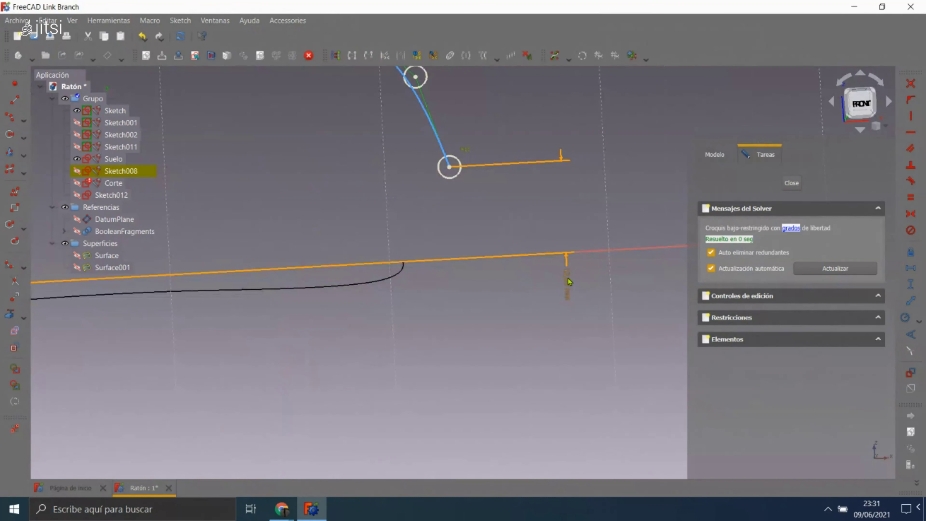
scroll(565, 281, "down", 2)
scroll(518, 262, "up", 2)
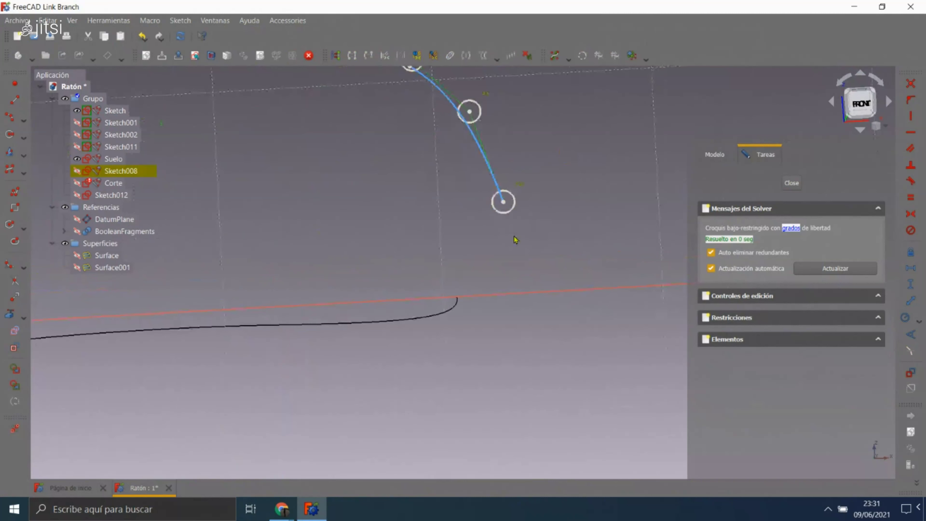
scroll(514, 224, "down", 2)
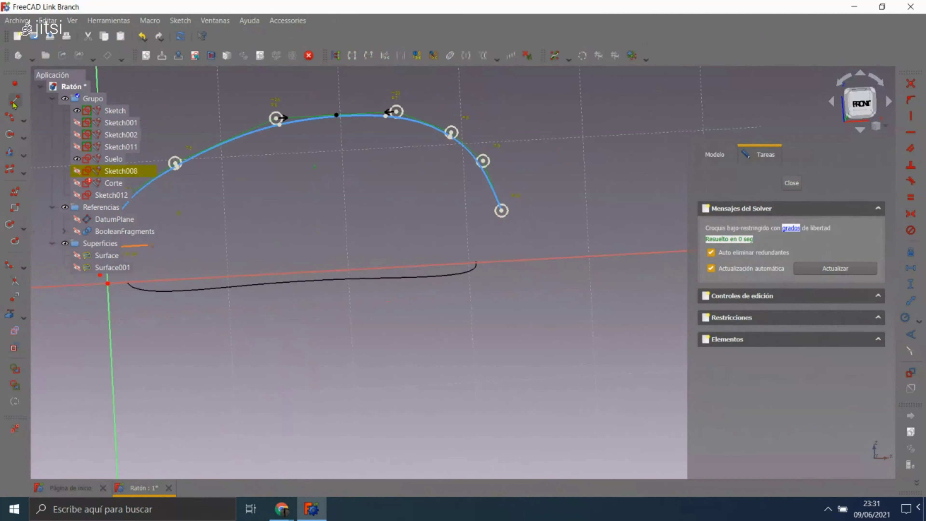
scroll(474, 182, "up", 2)
scroll(489, 175, "up", 1)
- Draw a trial line from the upper control point to the curve's far endpoint and constrain it
left_click(487, 126)
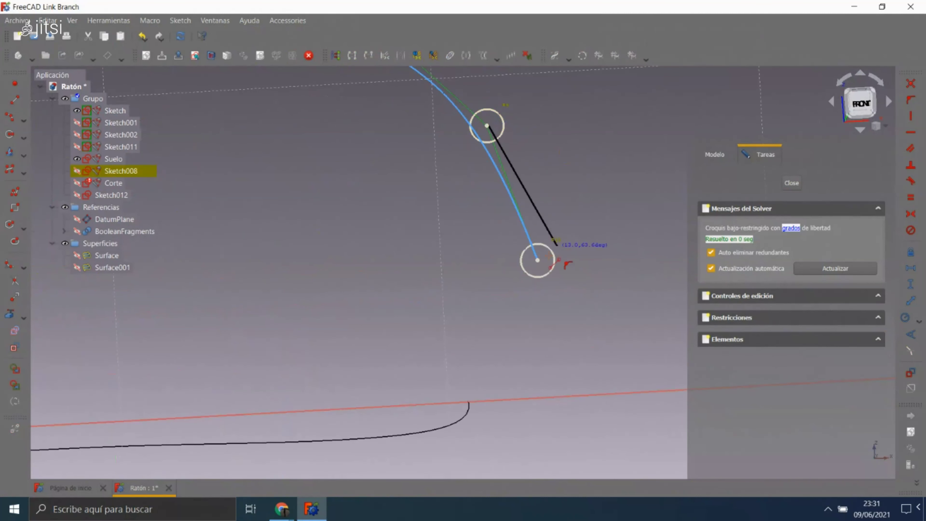
left_click(538, 260)
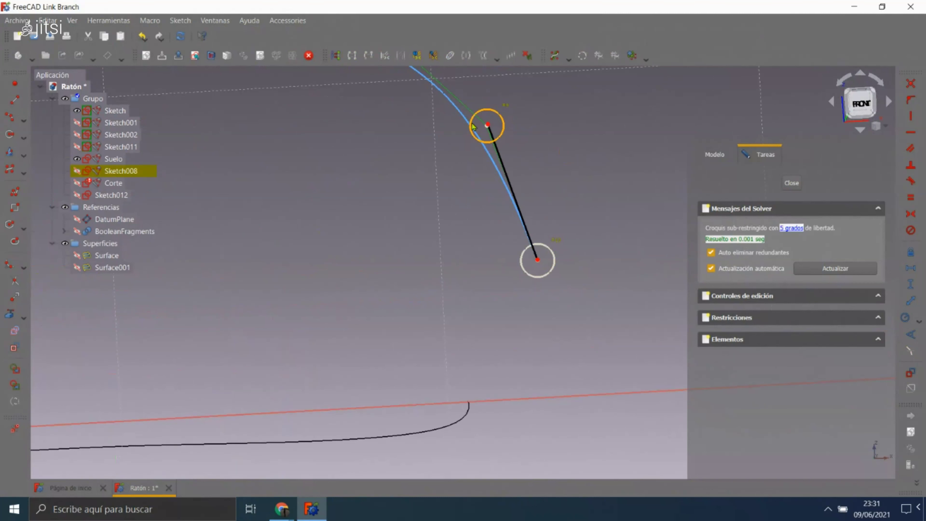
scroll(477, 123, "up", 2)
right_click(593, 154)
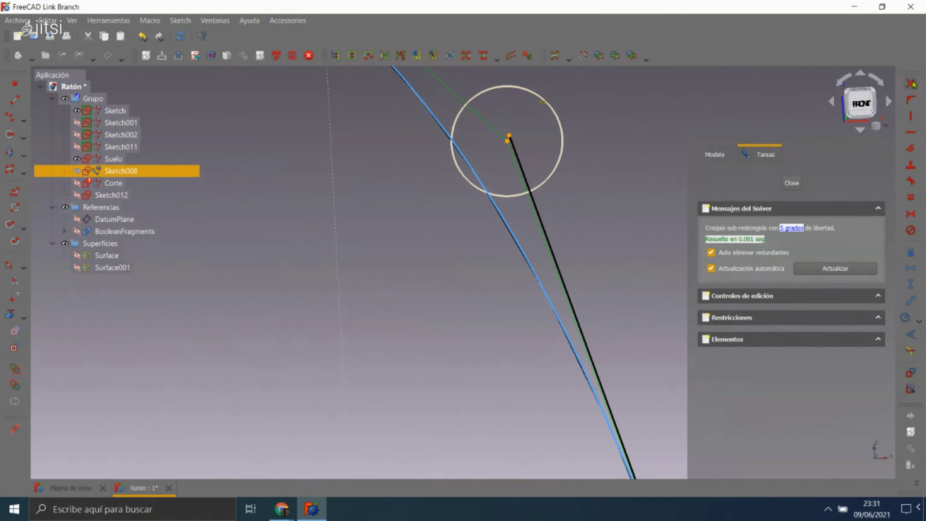
scroll(473, 182, "down", 3)
scroll(503, 310, "up", 3)
left_click_drag(502, 309, 515, 316)
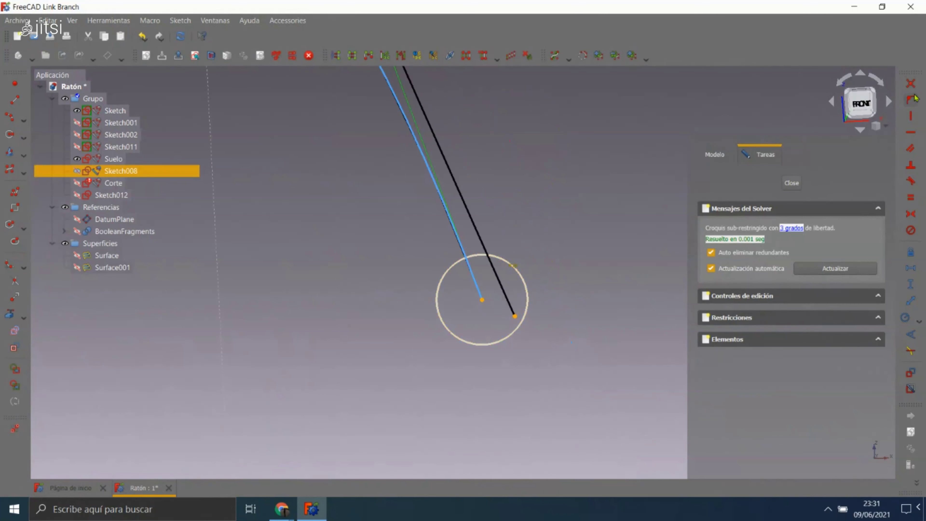
left_click(914, 86)
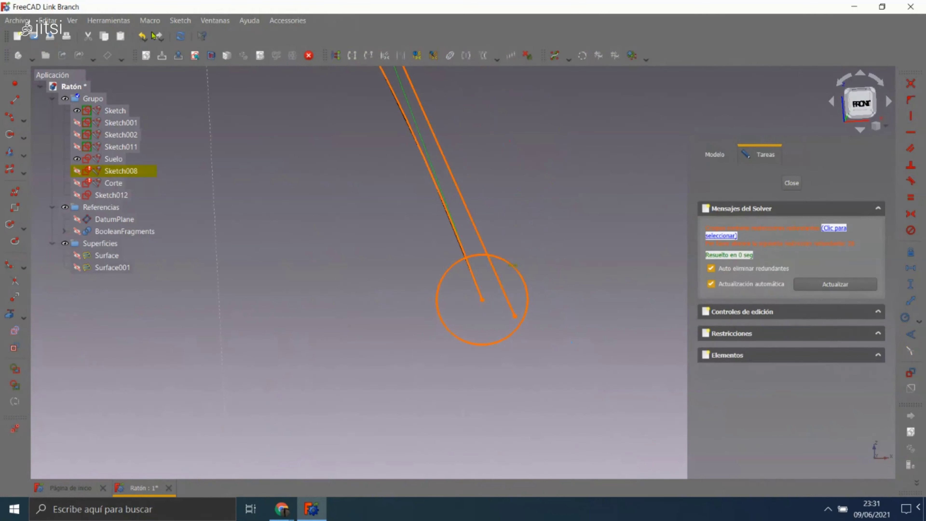
- Undo the conflicting constraint, dismiss the selection warning, and deal with the trial line
key("ctrl+z")
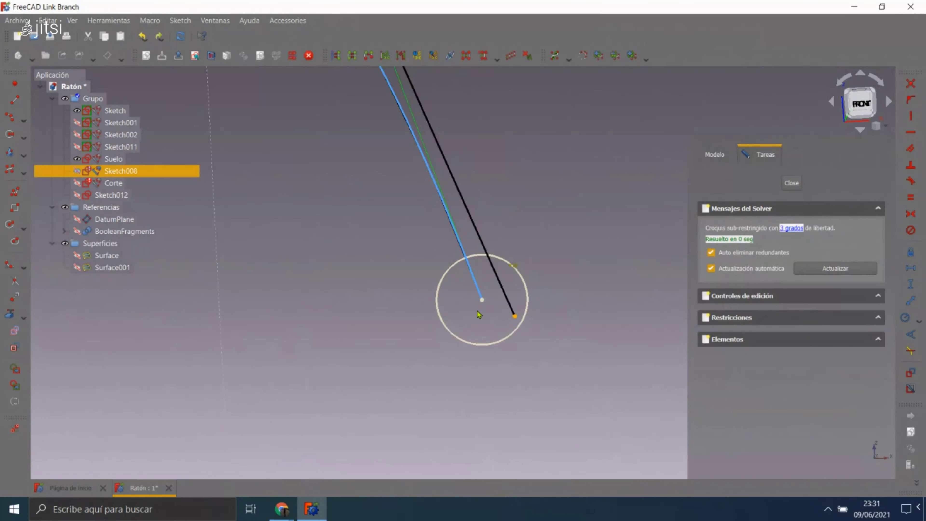
left_click(912, 105)
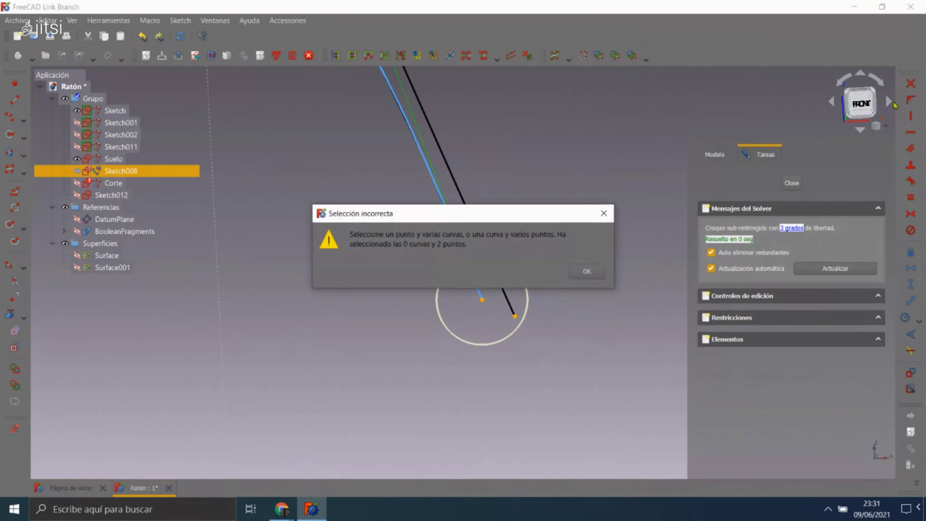
left_click(587, 271)
scroll(543, 256, "down", 3)
scroll(544, 256, "down", 2)
scroll(499, 194, "up", 4)
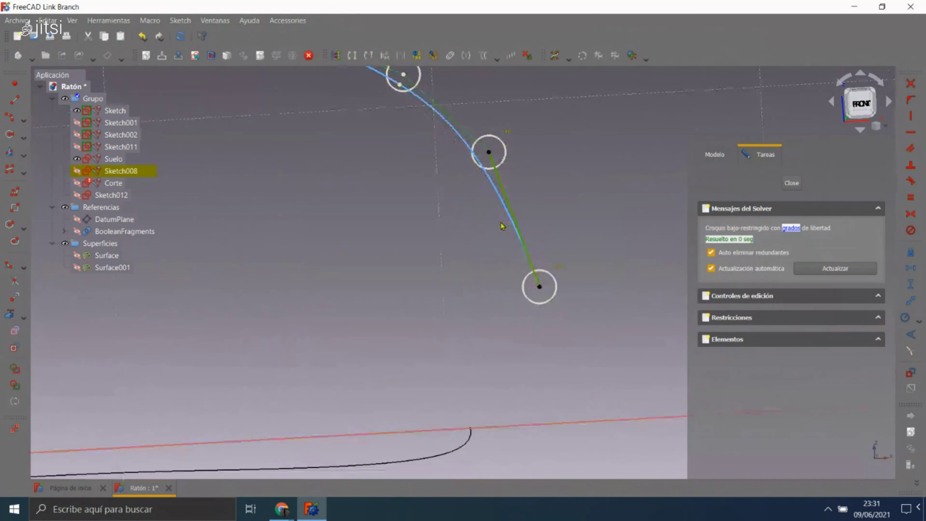
right_click(512, 199)
key("Escape")
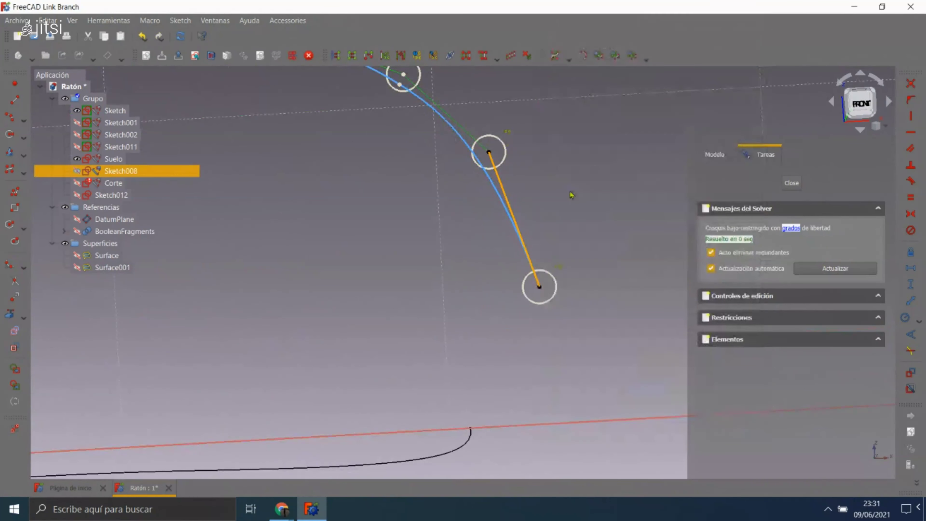
left_click(515, 179)
scroll(515, 178, "up", 2)
scroll(518, 190, "down", 2)
scroll(504, 204, "down", 3)
scroll(469, 226, "down", 1)
- Orbit and zoom around Sketch008 to inspect the whole curve
mouse_move(468, 227)
middle_mouse_down()
mouse_move(494, 387)
mouse_move(622, 331)
middle_mouse_up()
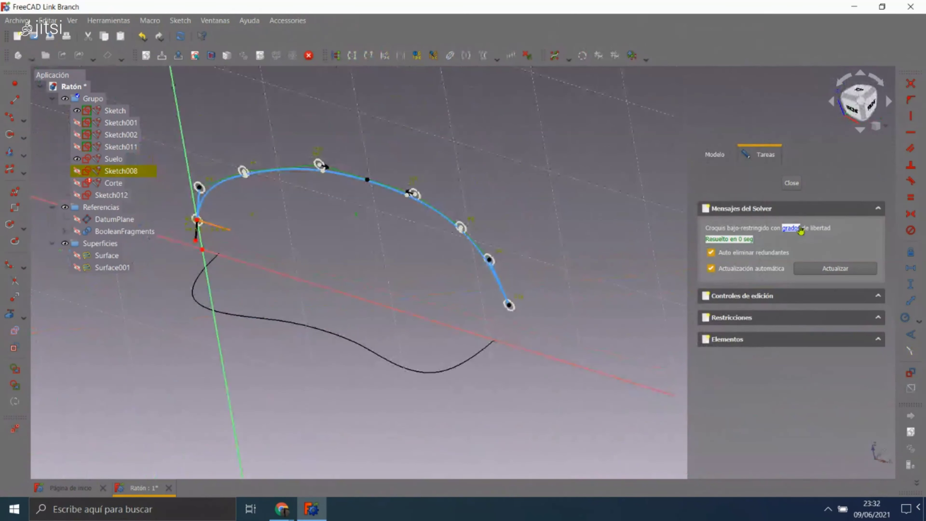
scroll(331, 244, "up", 3)
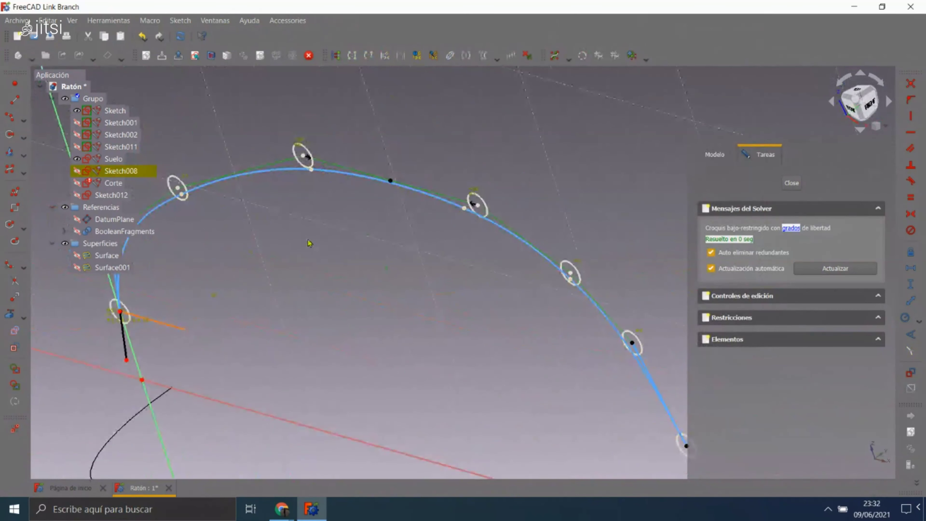
scroll(321, 294, "down", 3)
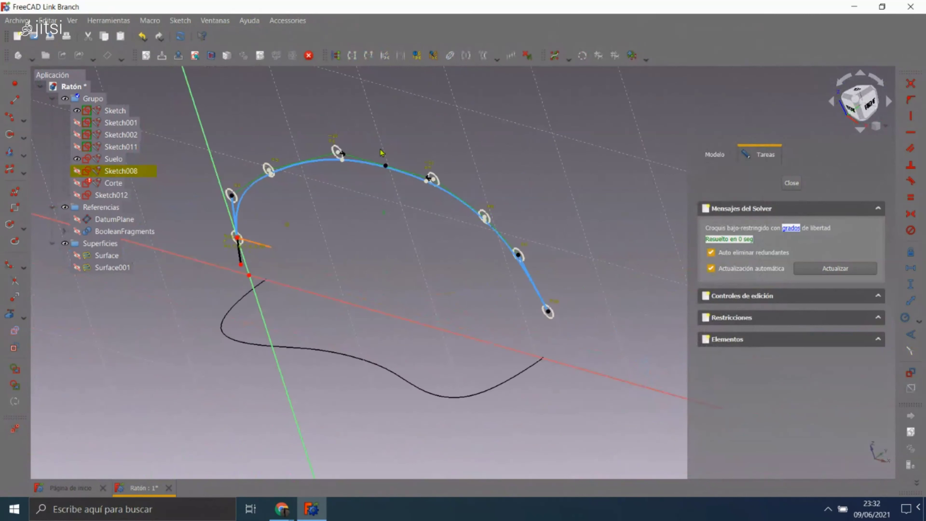
scroll(377, 214, "up", 2)
scroll(434, 213, "up", 1)
scroll(427, 237, "up", 2)
mouse_move(115, 218)
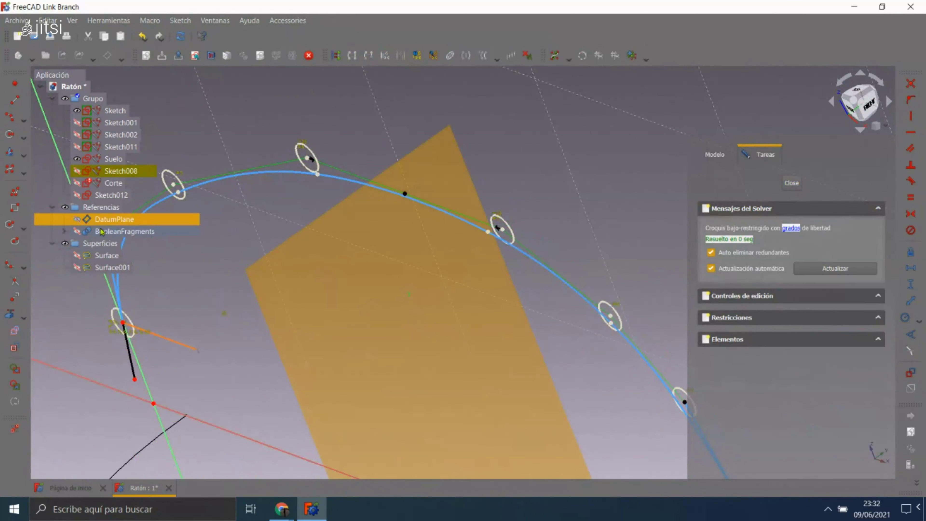
scroll(354, 183, "up", 2)
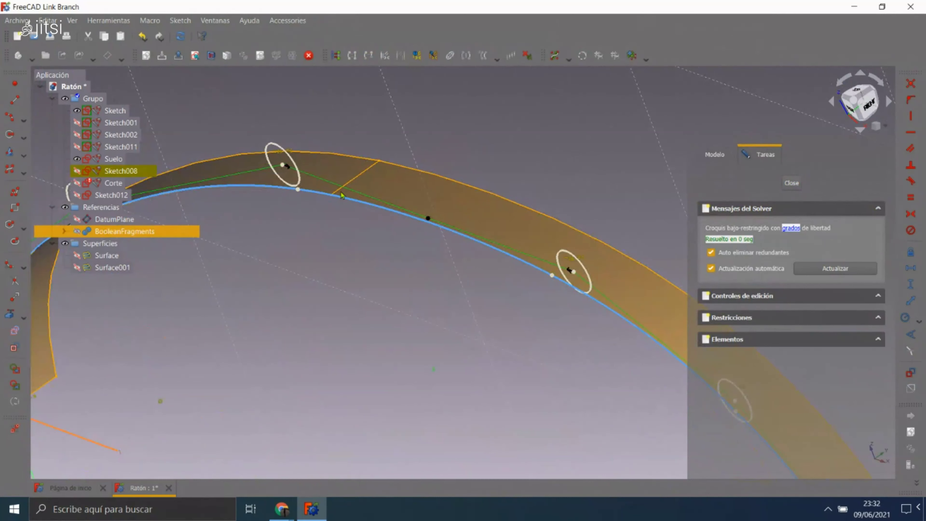
scroll(374, 244, "up", 2)
scroll(317, 201, "up", 2)
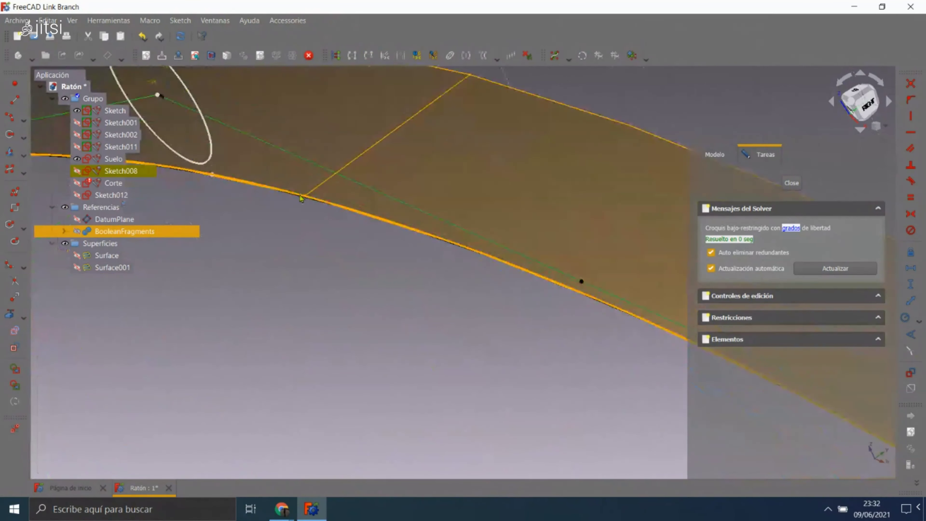
scroll(315, 202, "down", 5)
scroll(340, 175, "up", 3)
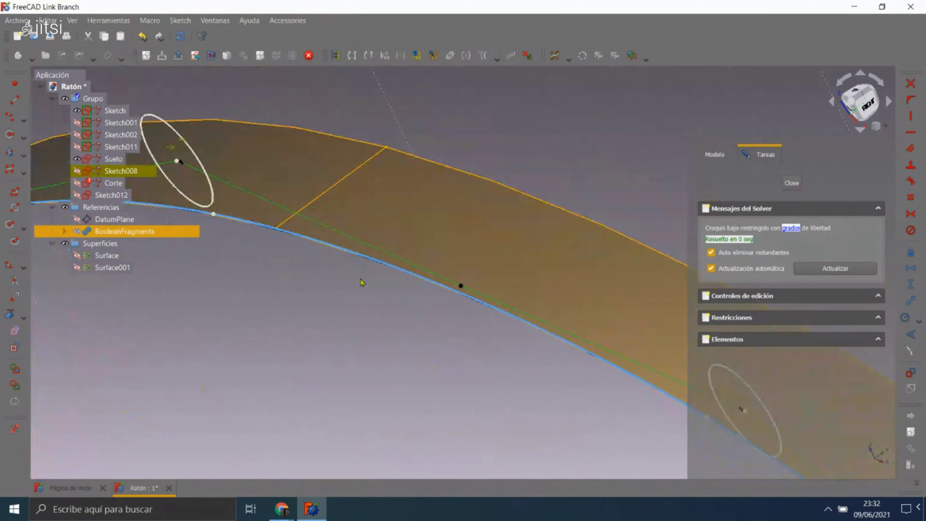
scroll(362, 283, "down", 3)
scroll(346, 168, "down", 2)
scroll(436, 175, "down", 2)
scroll(437, 175, "down", 3)
scroll(594, 161, "up", 2)
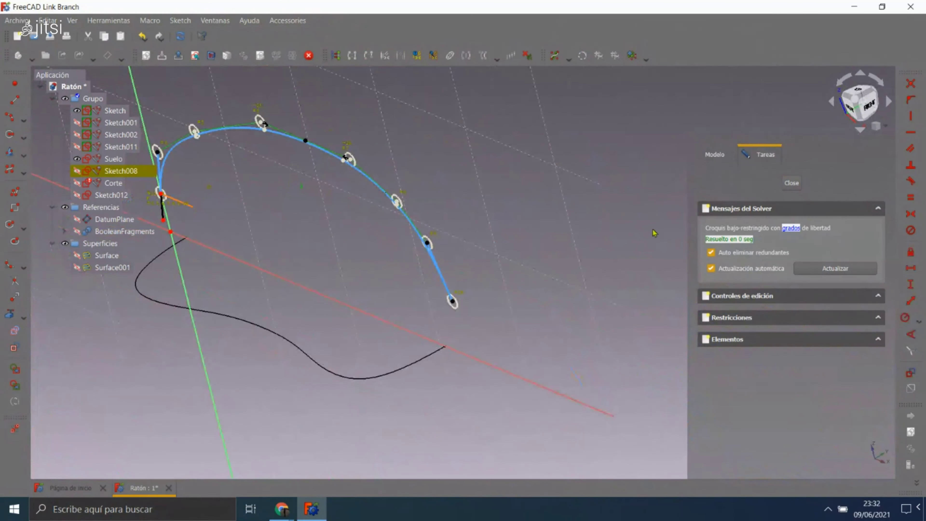
scroll(474, 175, "down", 2)
scroll(438, 168, "up", 4)
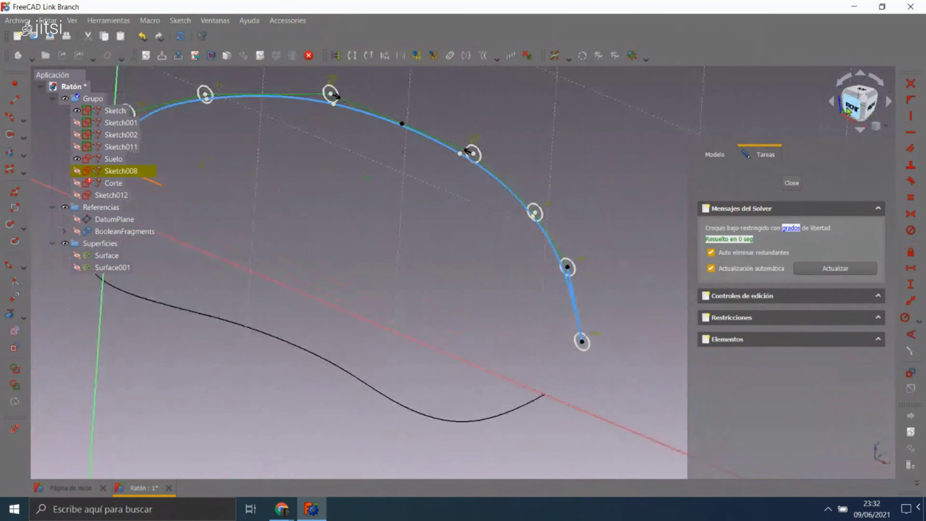
- Switch to the Front view and zoom onto the curve's lower endpoint
left_click(847, 112)
scroll(346, 256, "up", 2)
scroll(283, 208, "down", 1)
scroll(482, 235, "down", 2)
scroll(481, 237, "up", 3)
scroll(481, 248, "up", 3)
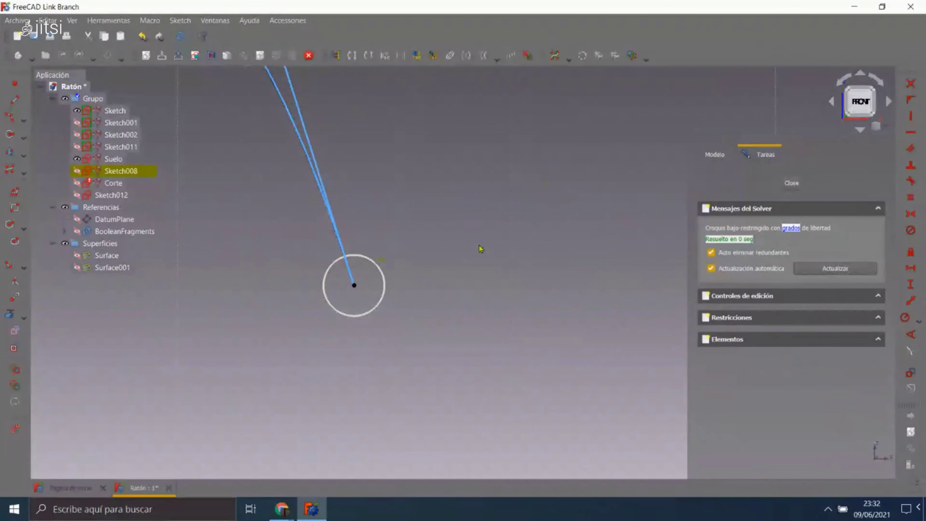
- Draw a short line at the curve's lower end and attach it to that endpoint
scroll(480, 249, "down", 3)
left_click(14, 99)
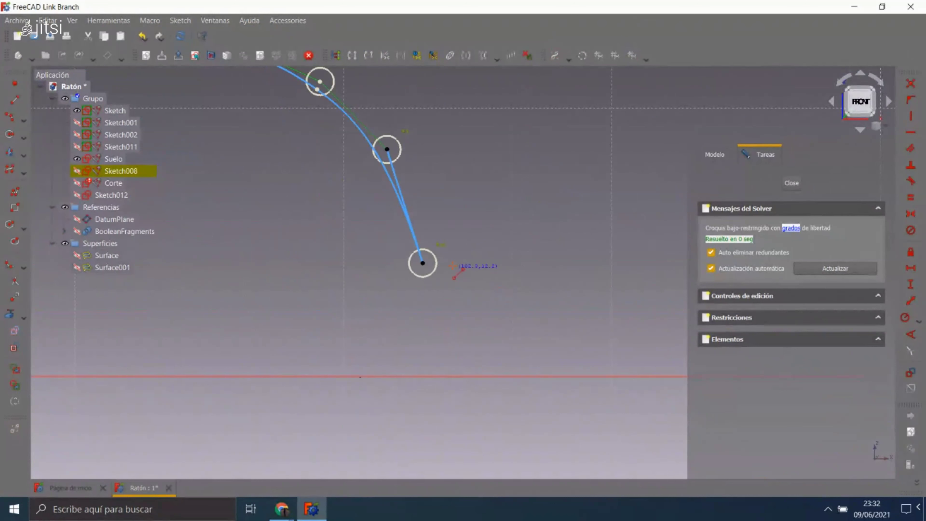
left_click(423, 264)
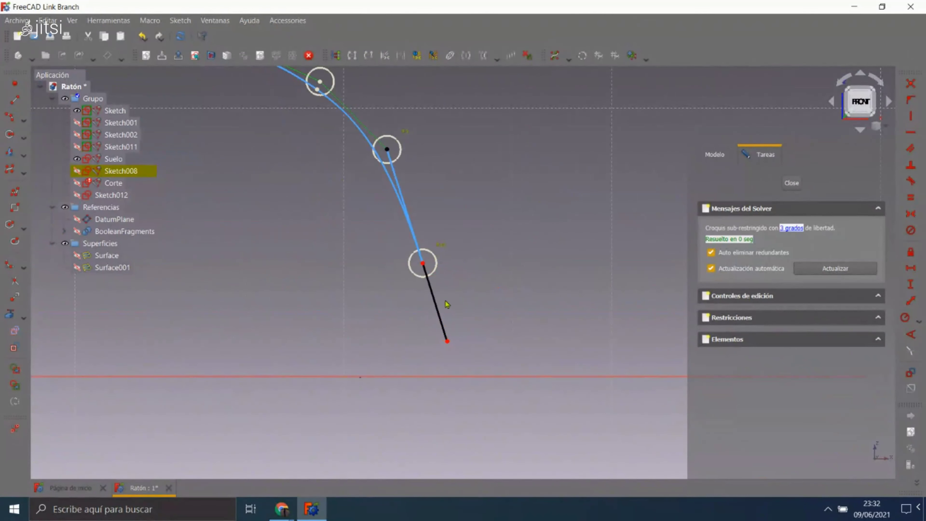
left_click(437, 306)
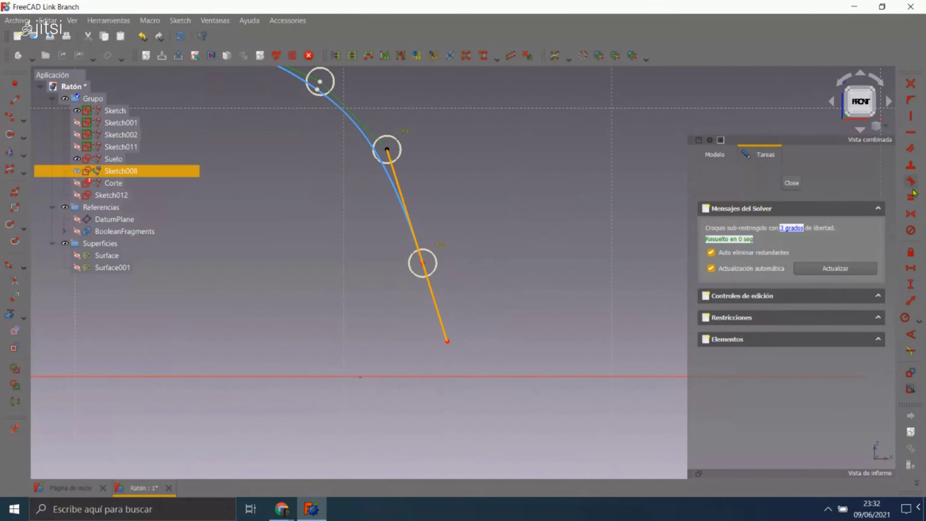
mouse_move(358, 213)
middle_mouse_down()
mouse_move(419, 275)
mouse_move(459, 297)
mouse_move(431, 265)
middle_mouse_up()
- Browse the external geometry options list in the sketcher panel
left_click(23, 317)
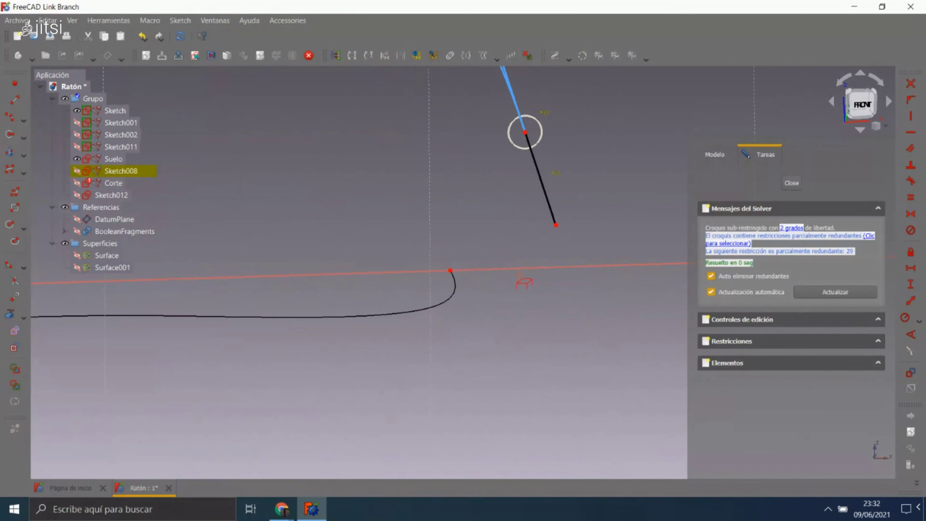
scroll(392, 291, "up", 5)
scroll(392, 292, "up", 1)
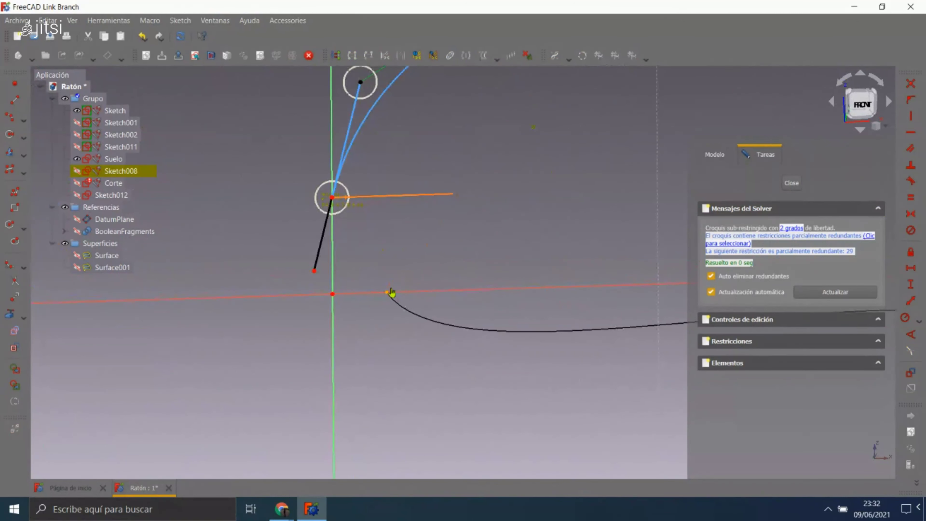
scroll(405, 265, "down", 3)
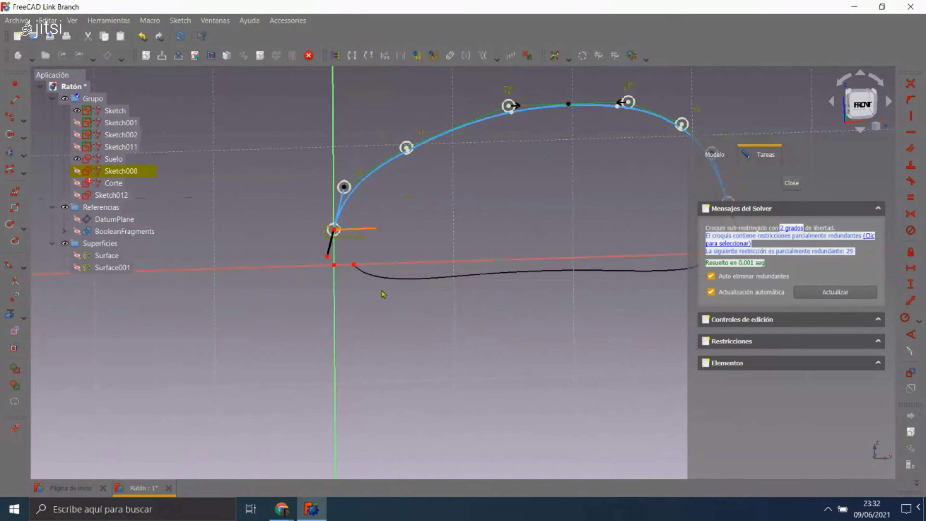
scroll(248, 288, "down", 2)
scroll(248, 288, "down", 1)
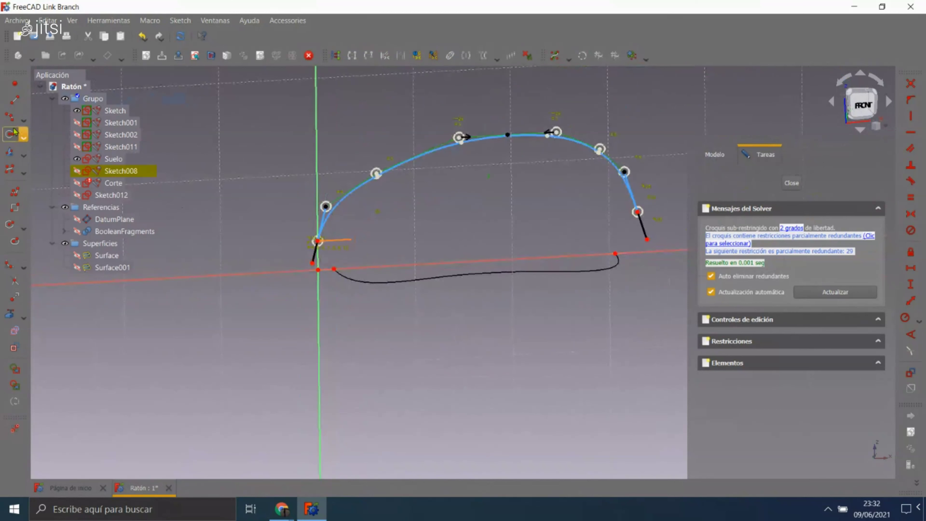
scroll(223, 237, "up", 3)
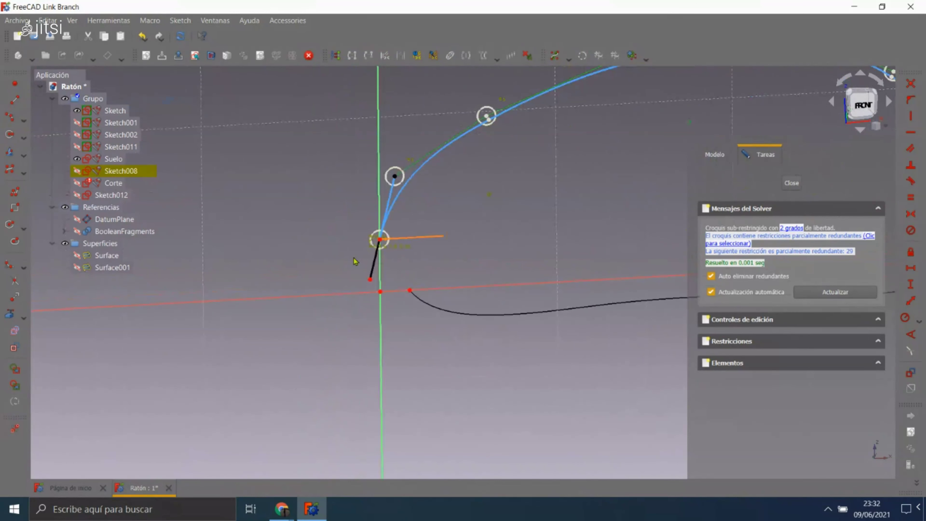
scroll(356, 261, "down", 3)
scroll(387, 229, "up", 2)
scroll(398, 234, "up", 3)
- Constrain the right-end short line against the horizontal axis until fully constrained
left_click(384, 234)
left_click(438, 287)
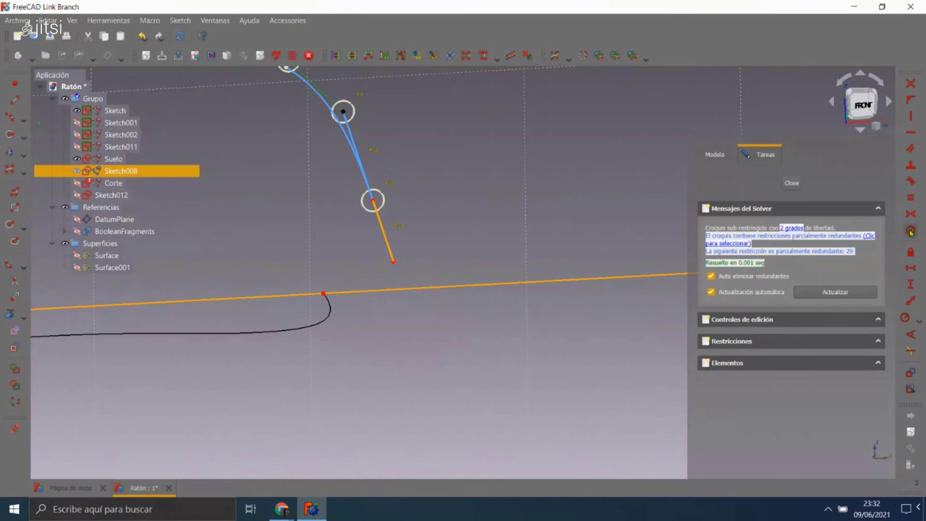
key("a")
scroll(620, 201, "down", 2)
scroll(620, 201, "down", 2)
scroll(492, 220, "down", 4)
scroll(420, 222, "up", 2)
scroll(470, 226, "up", 3)
right_click(470, 226)
left_click(510, 197)
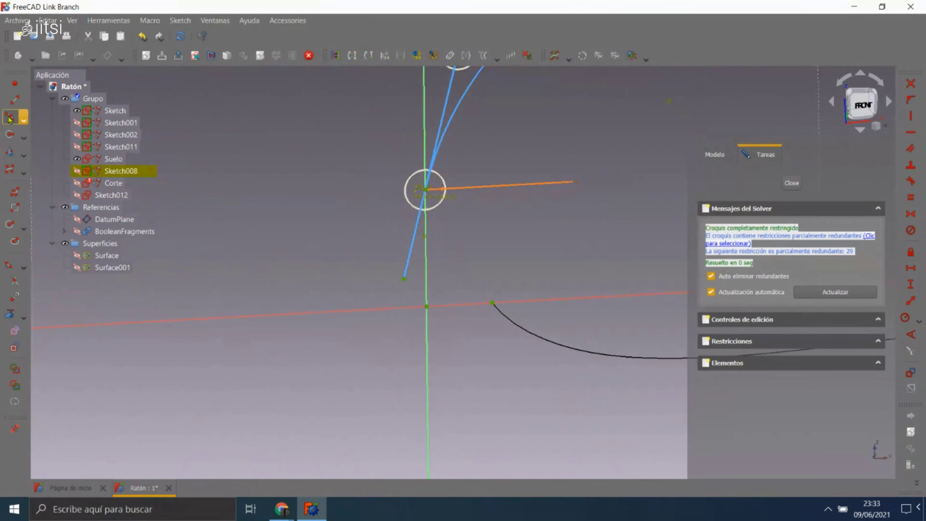
- Draw arcs from the floor outline's ends up to the curve's left and right ends
scroll(242, 242, "down", 3)
scroll(359, 229, "up", 3)
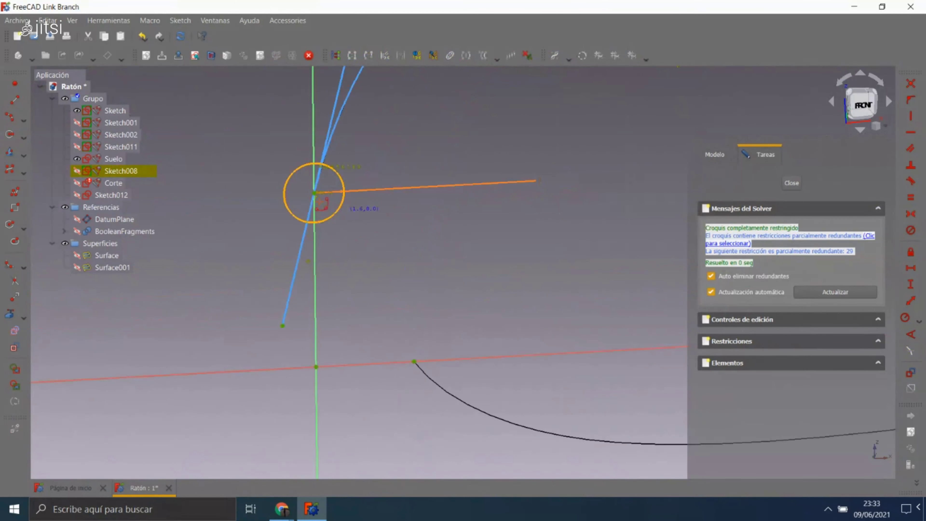
left_click(366, 276)
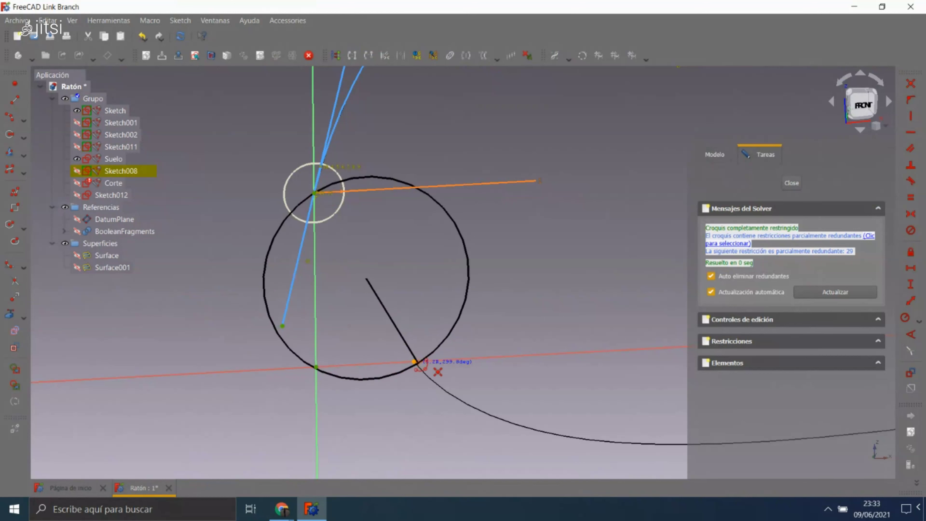
left_click(416, 360)
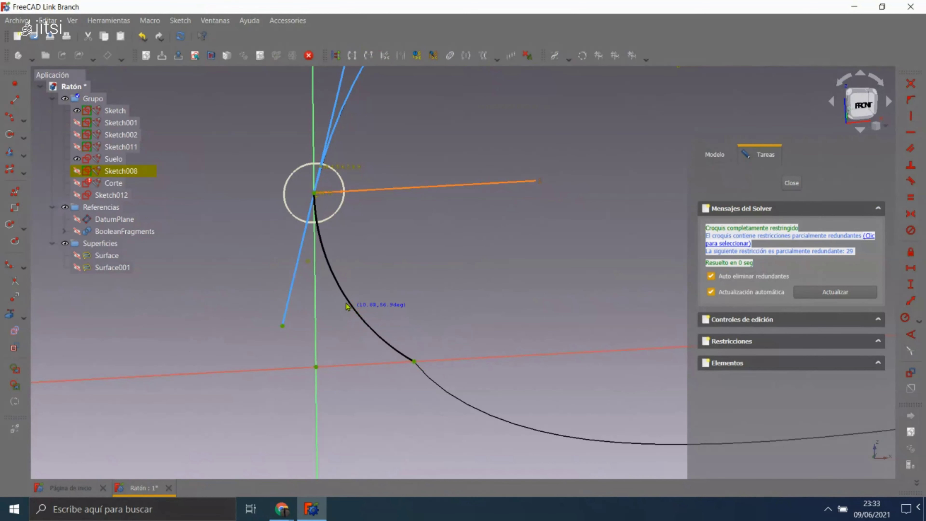
left_click(353, 319)
scroll(352, 320, "down", 3)
scroll(544, 253, "up", 4)
scroll(544, 252, "down", 3)
scroll(476, 192, "up", 4)
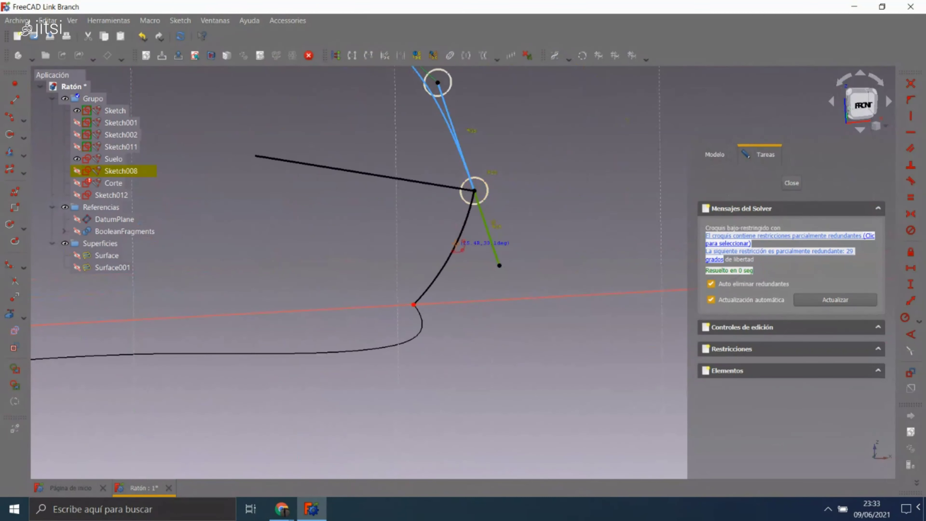
left_click(474, 191)
scroll(481, 186, "up", 1)
scroll(480, 188, "up", 1)
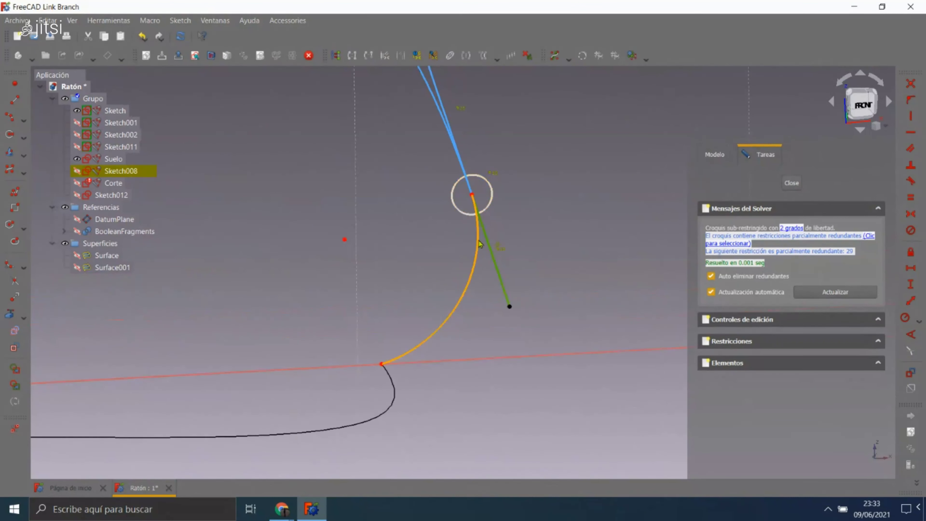
scroll(463, 253, "down", 1)
- Make the right arc tangent to its end line after the curve tangency fails
left_click(426, 146)
key("t")
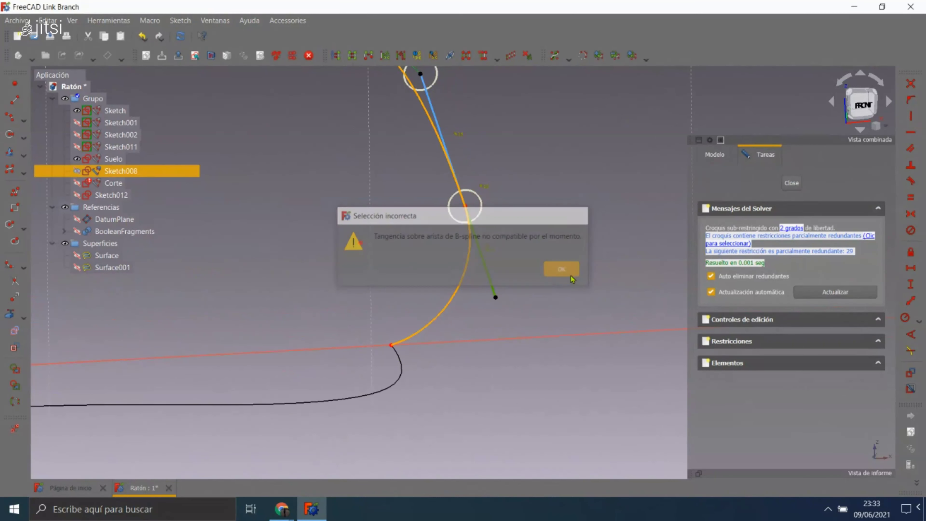
left_click(562, 270)
scroll(464, 257, "up", 2)
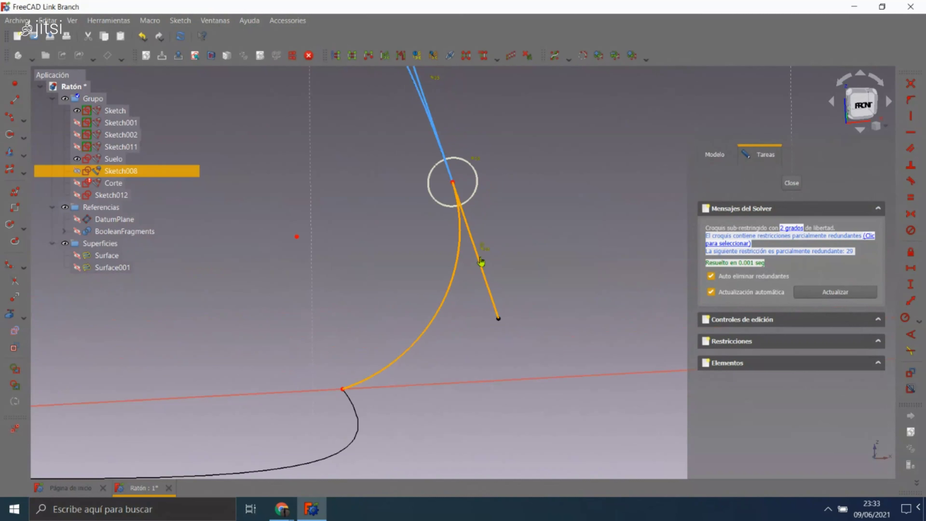
left_click(910, 181)
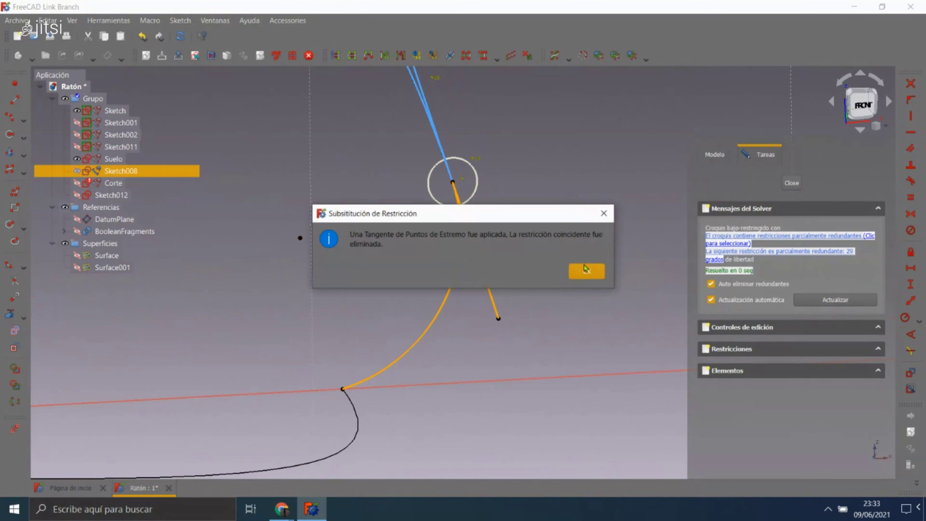
left_click(586, 271)
scroll(510, 240, "down", 2)
scroll(473, 260, "up", 3)
scroll(473, 259, "up", 1)
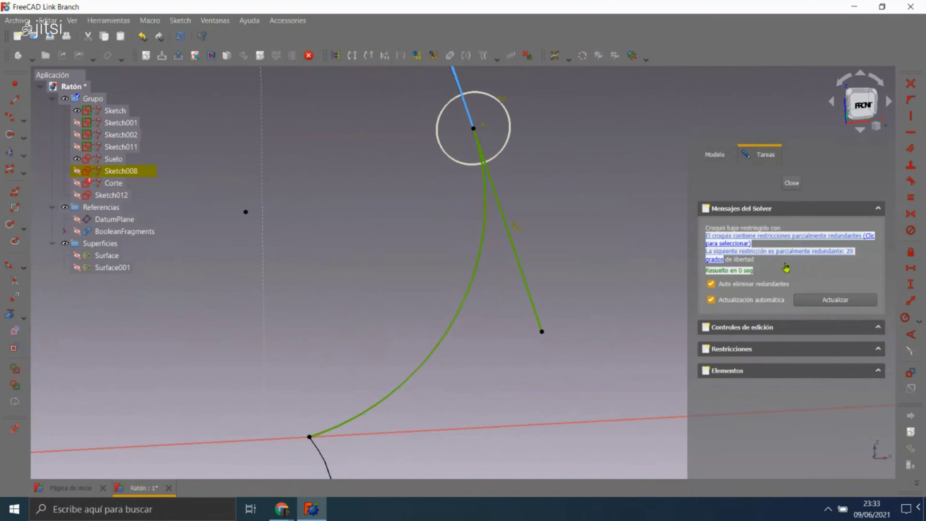
- Turn the end line into construction geometry
right_click(567, 219)
left_click(591, 193)
scroll(501, 299, "down", 3)
scroll(501, 306, "down", 1)
scroll(453, 142, "down", 2)
scroll(453, 142, "down", 1)
scroll(284, 242, "down", 2)
scroll(346, 257, "up", 3)
- Make the left arc tangent to its end line
middle_click_drag(169, 287, 315, 239)
scroll(315, 239, "up", 3)
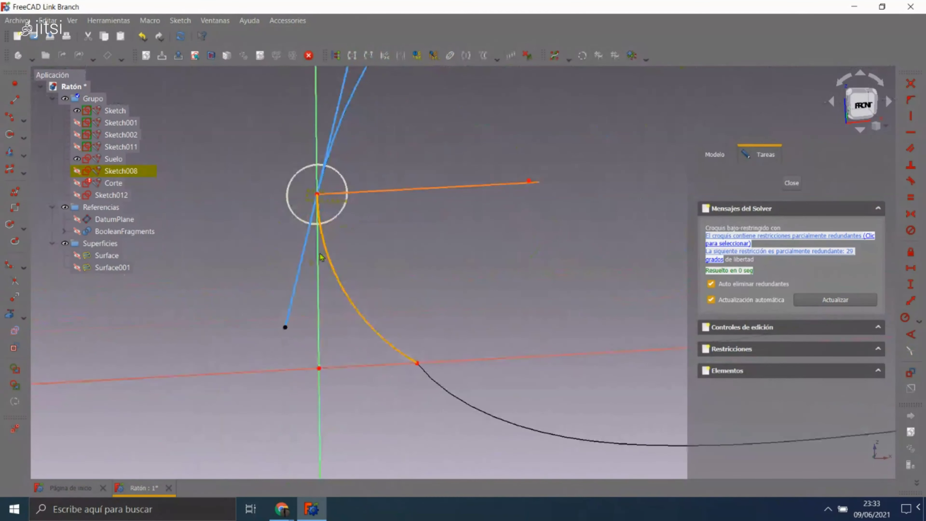
left_click(359, 309)
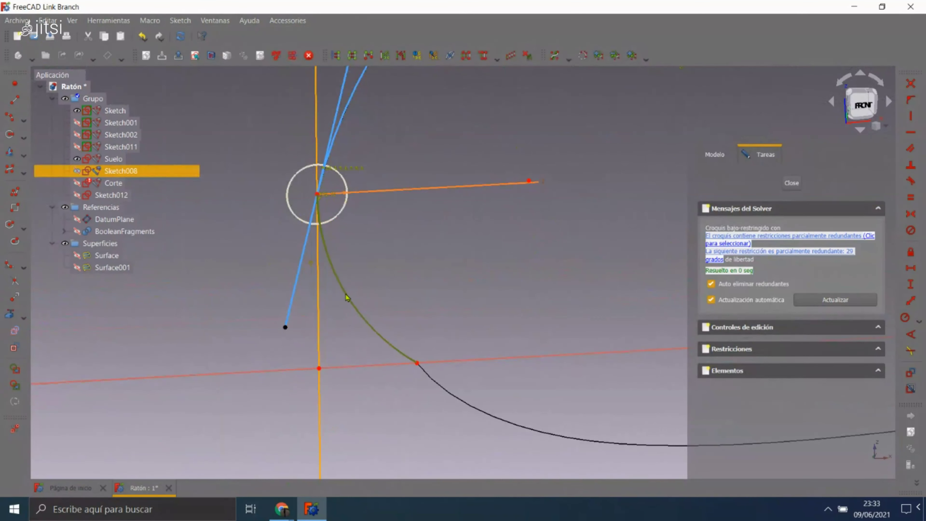
left_click(367, 299)
left_click(344, 288)
left_click(300, 279)
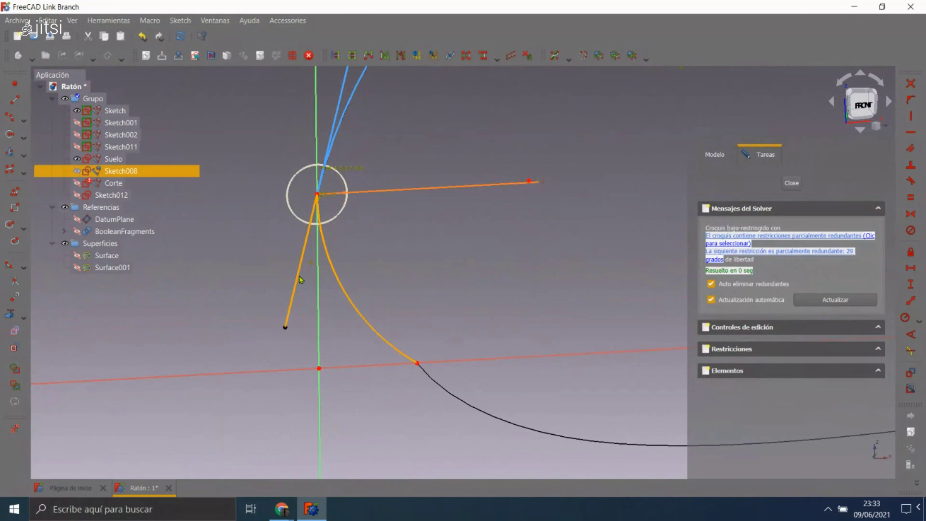
left_click(911, 181)
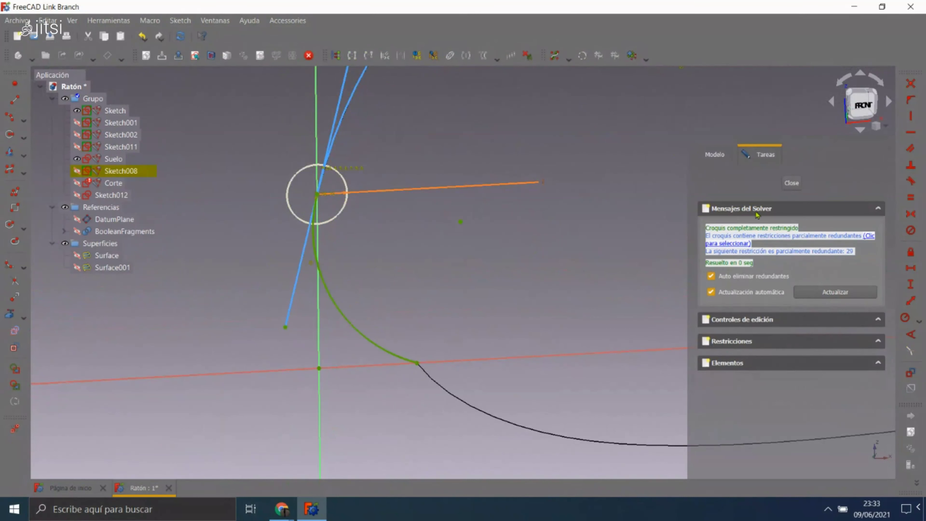
scroll(313, 230, "down", 2)
scroll(313, 229, "up", 1)
scroll(456, 219, "up", 1)
scroll(524, 283, "down", 2)
mouse_move(791, 246)
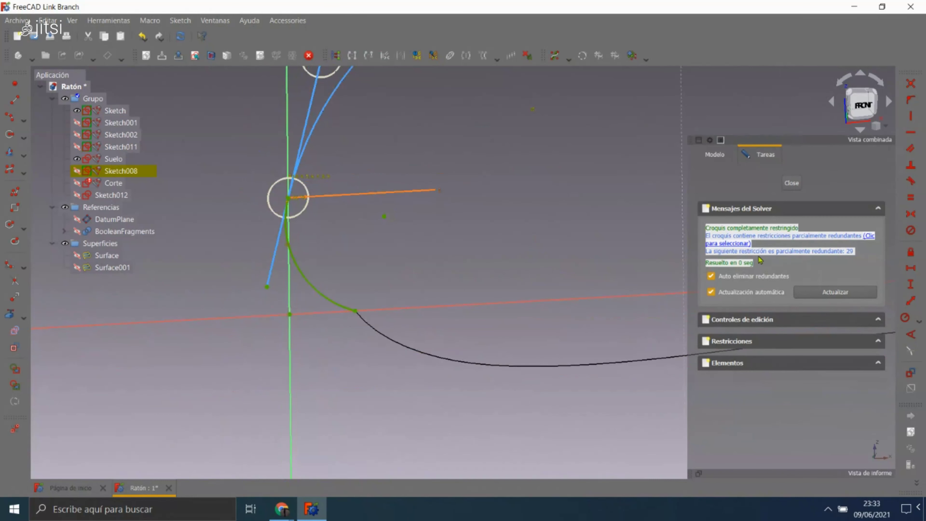
- Delete the redundant constraint near the curve's end that the solver flagged
left_click(867, 237)
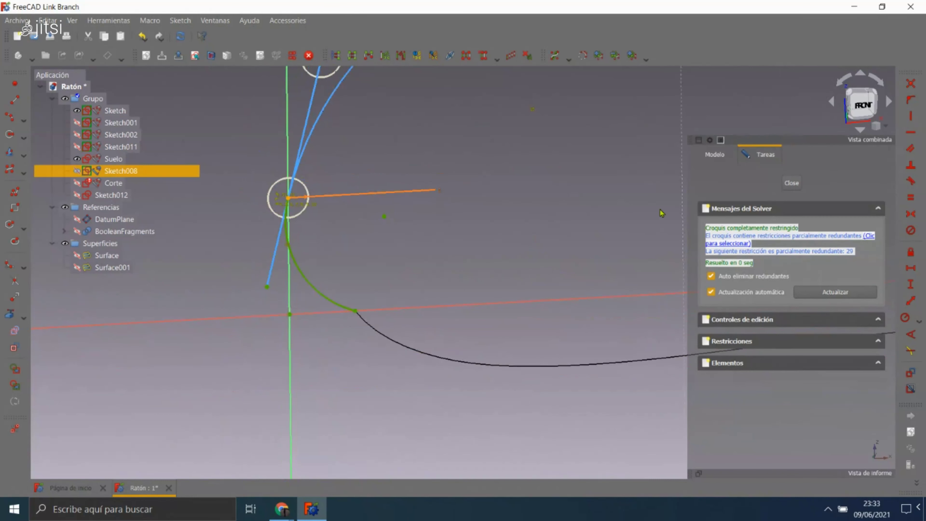
left_click(439, 213)
left_click(439, 192)
key("Delete")
scroll(306, 182, "down", 3)
scroll(303, 189, "down", 3)
scroll(399, 194, "up", 3)
scroll(595, 204, "up", 3)
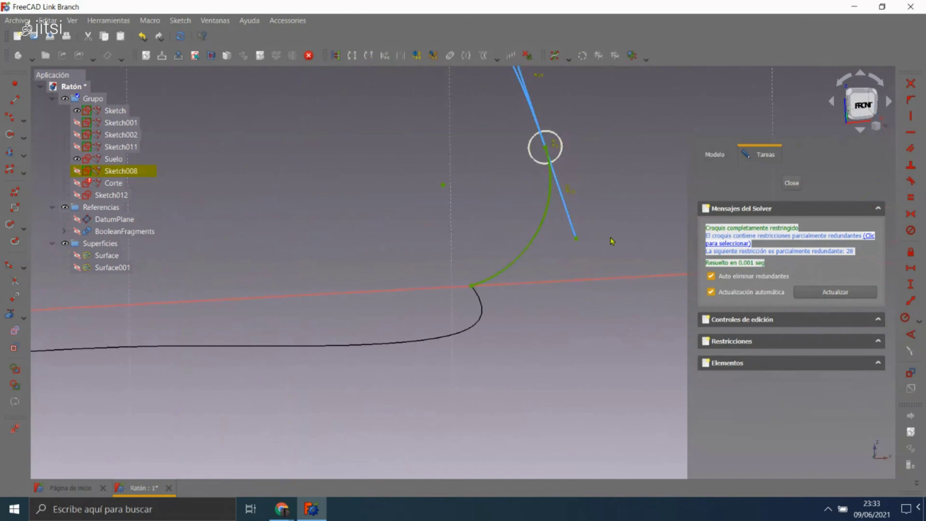
- Expand the Restricciones list and select the partially redundant constraint via the solver link
scroll(612, 240, "down", 4)
middle_click_drag(553, 236, 389, 163)
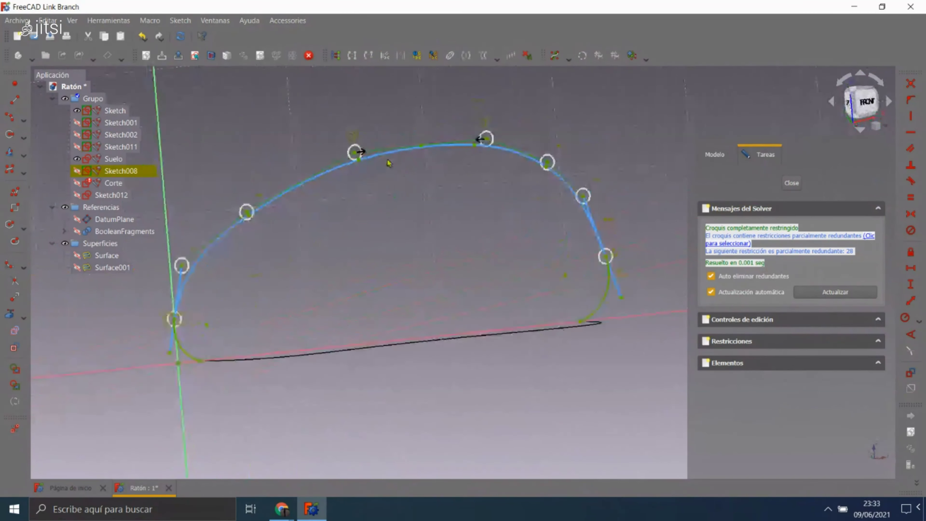
scroll(539, 292, "up", 3)
scroll(539, 299, "down", 3)
middle_click_drag(511, 292, 542, 314)
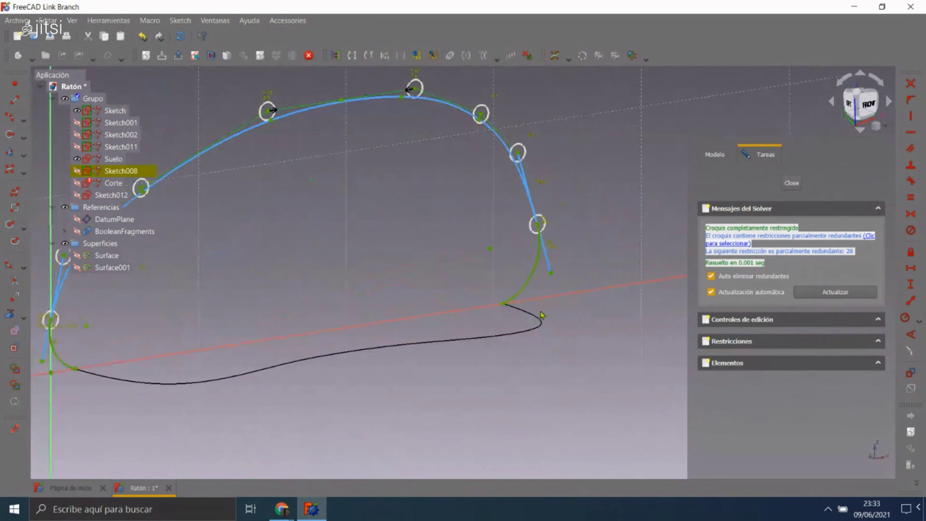
scroll(663, 228, "down", 2)
mouse_move(383, 347)
middle_mouse_down()
mouse_move(444, 265)
mouse_move(432, 259)
middle_mouse_up()
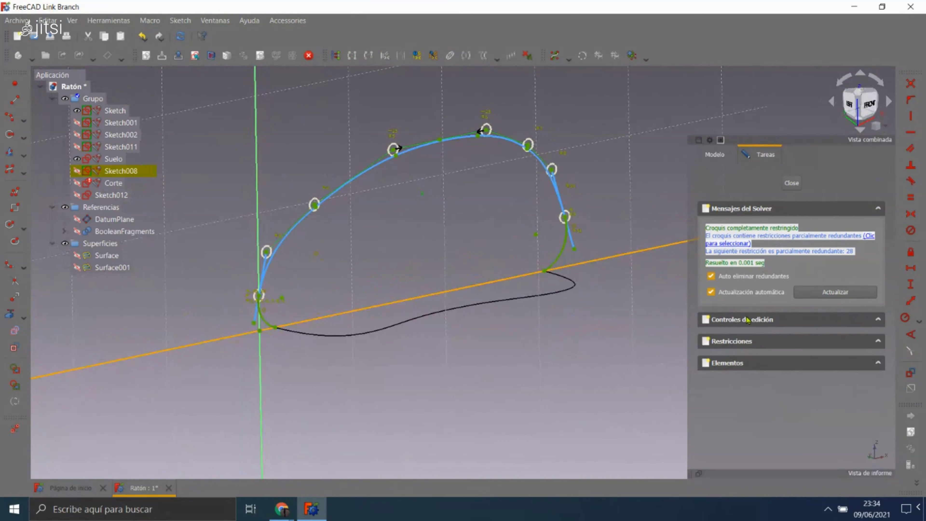
left_click(746, 342)
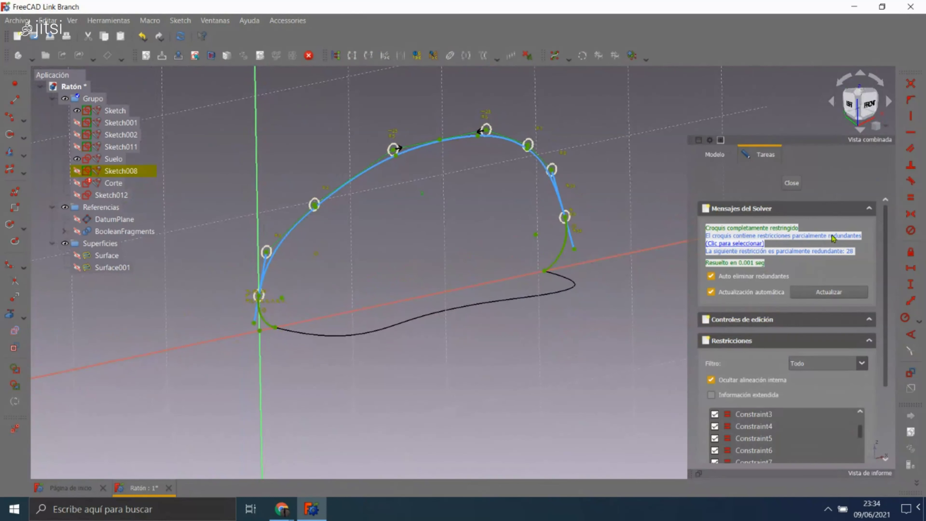
left_click(747, 244)
- Collapse the constraints list, check the curve's left end, and close Sketch008
scroll(779, 437, "down", 7)
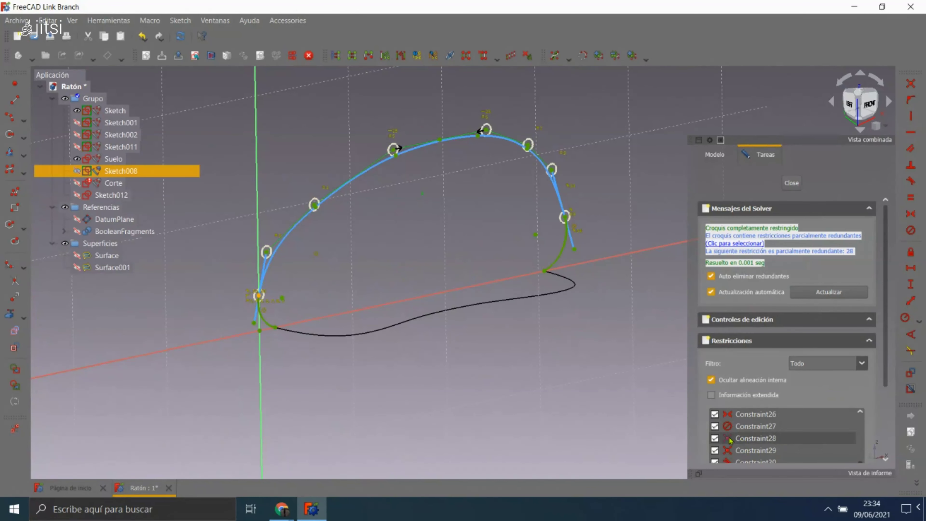
scroll(747, 441, "down", 5)
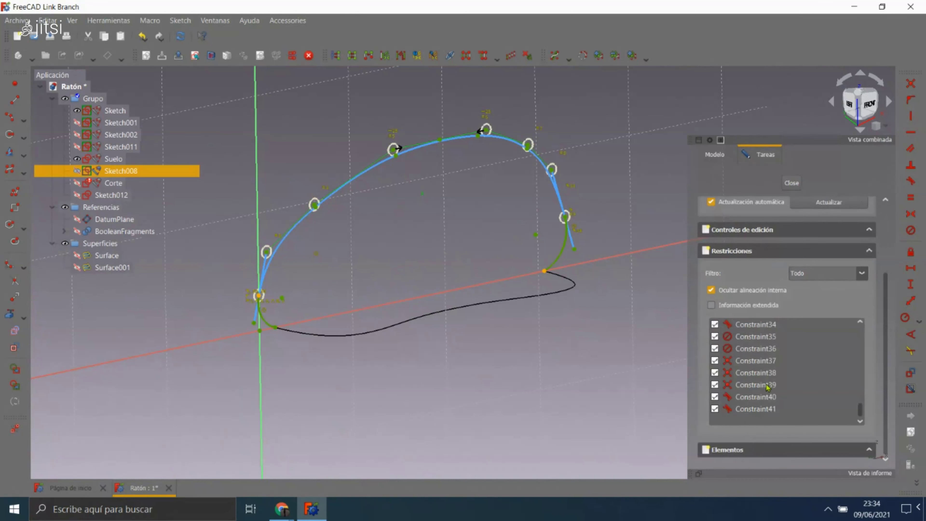
scroll(767, 387, "up", 3)
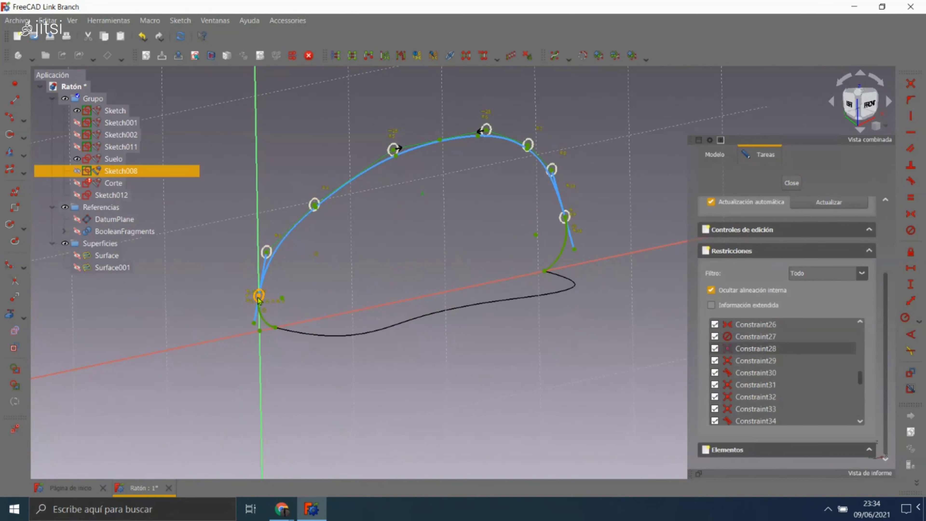
scroll(258, 300, "up", 3)
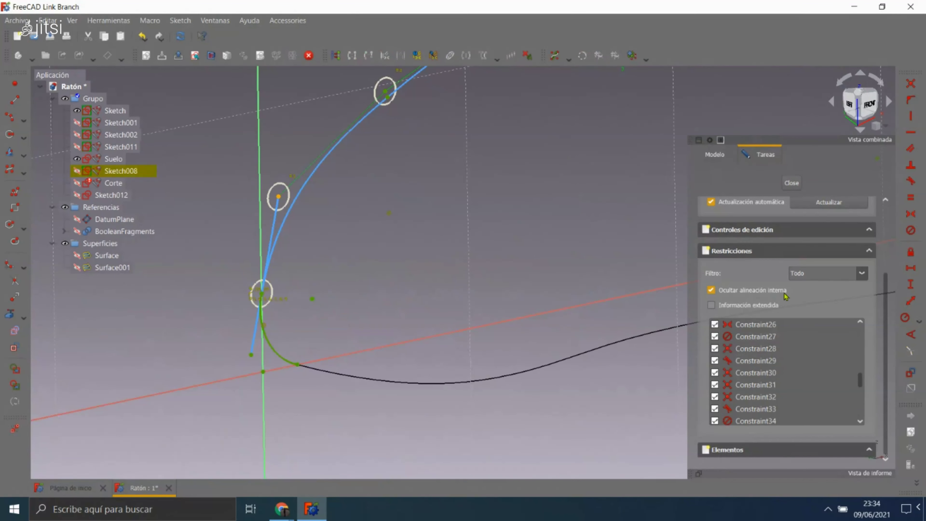
left_click(779, 251)
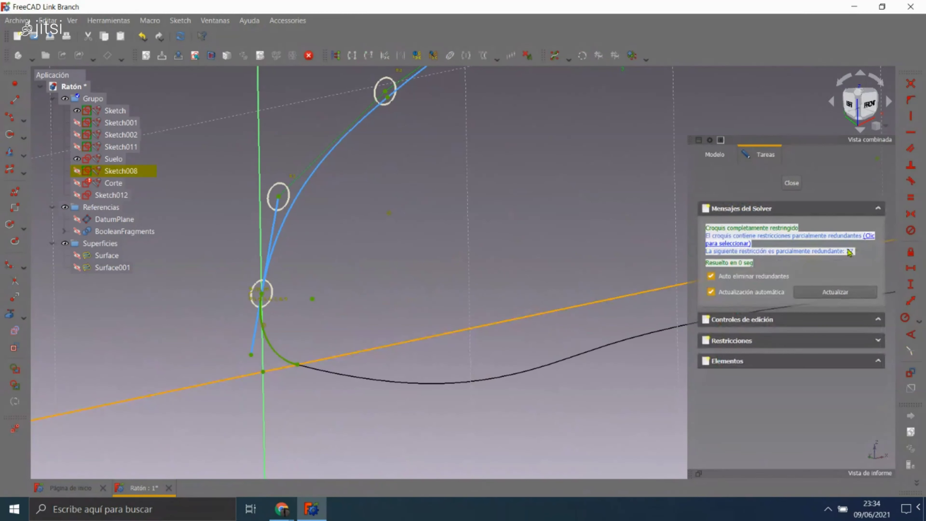
scroll(213, 291, "up", 3)
scroll(313, 303, "down", 2)
scroll(329, 289, "up", 2)
middle_click_drag(362, 277, 331, 302)
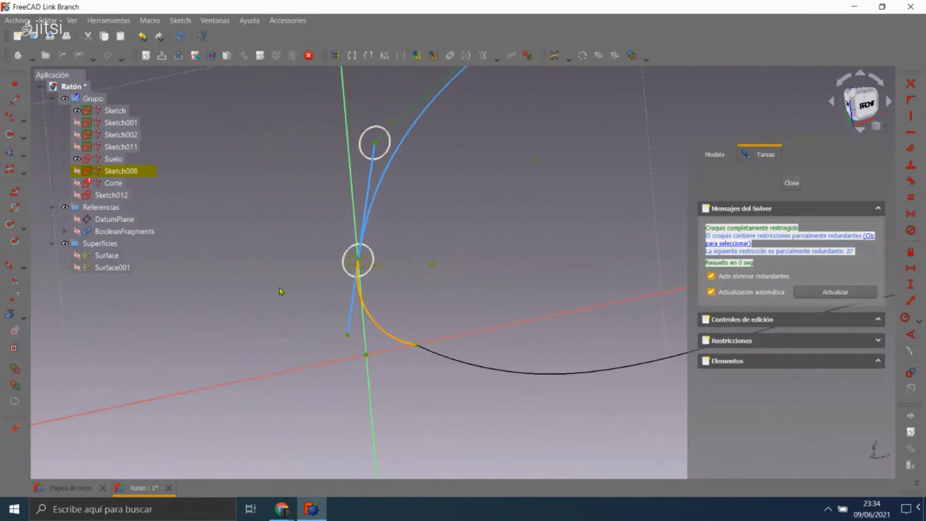
scroll(365, 278, "down", 2)
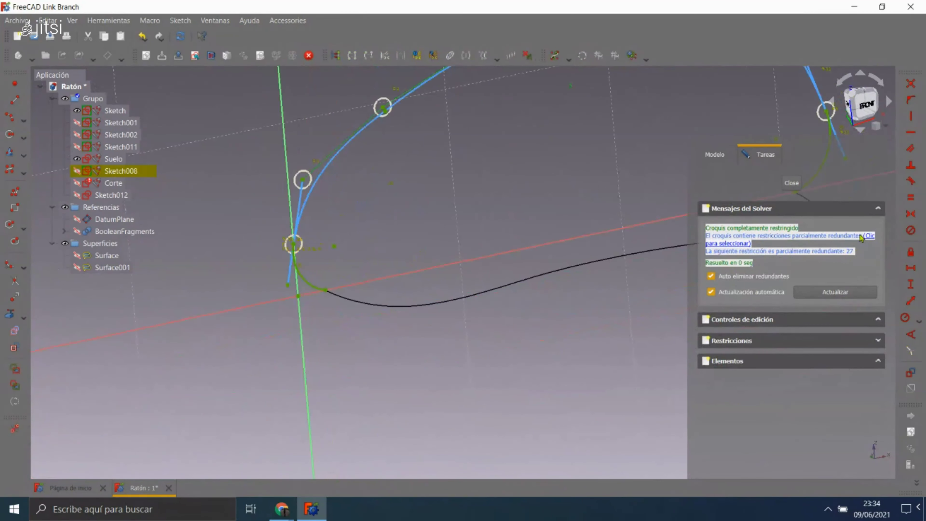
scroll(404, 235, "down", 2)
scroll(431, 179, "up", 2)
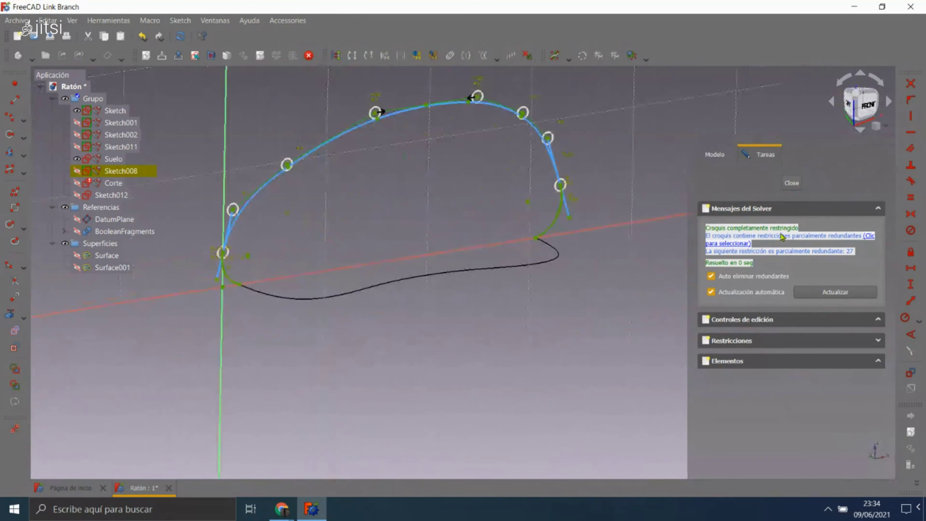
left_click(791, 182)
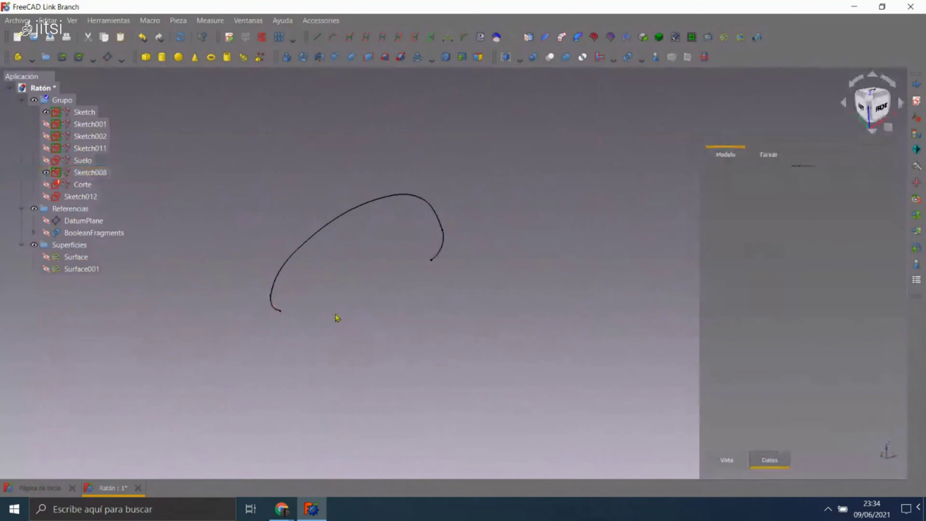
- Open the Corte sketch, look it over, and close it unchanged
left_click(94, 188)
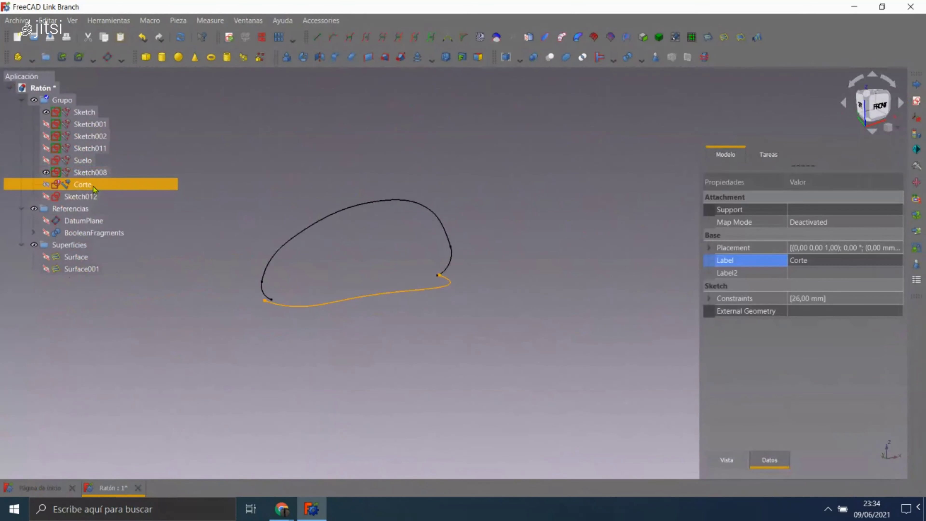
double_click(94, 189)
scroll(285, 224, "up", 5)
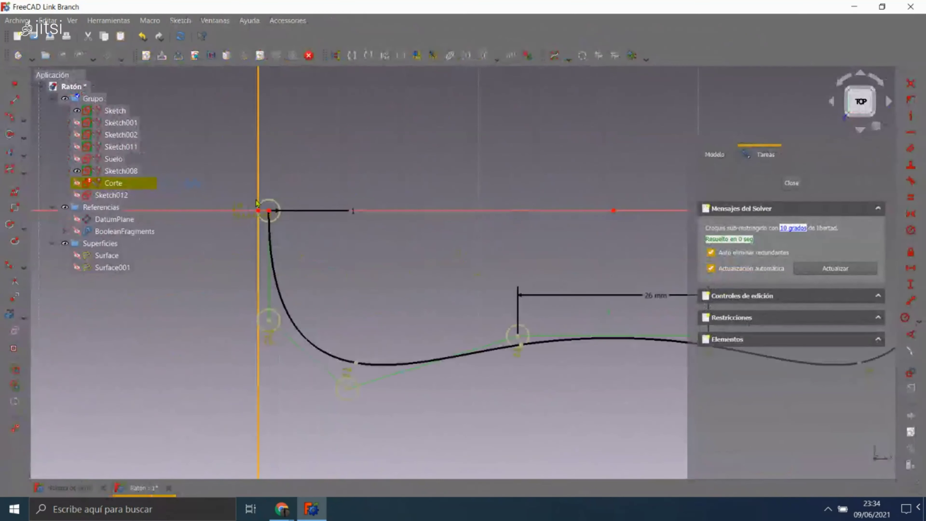
middle_click_drag(331, 269, 375, 277)
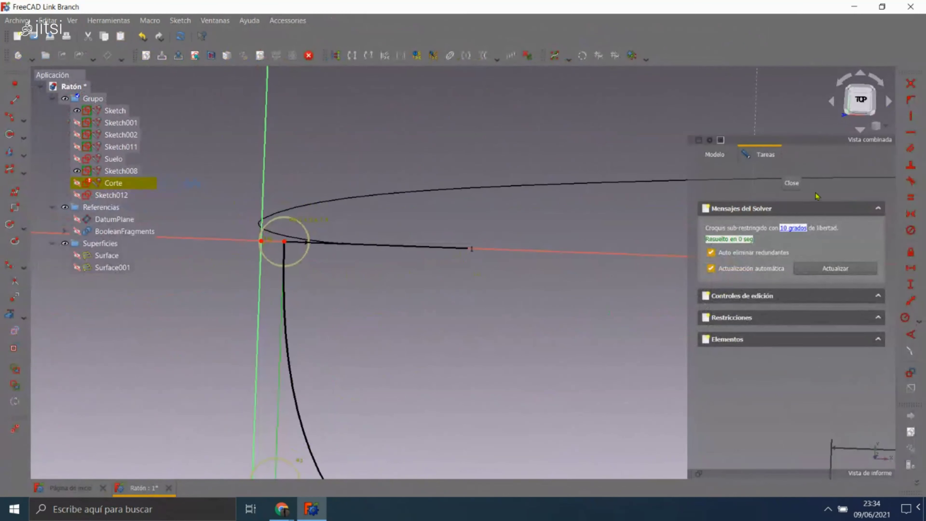
left_click(781, 183)
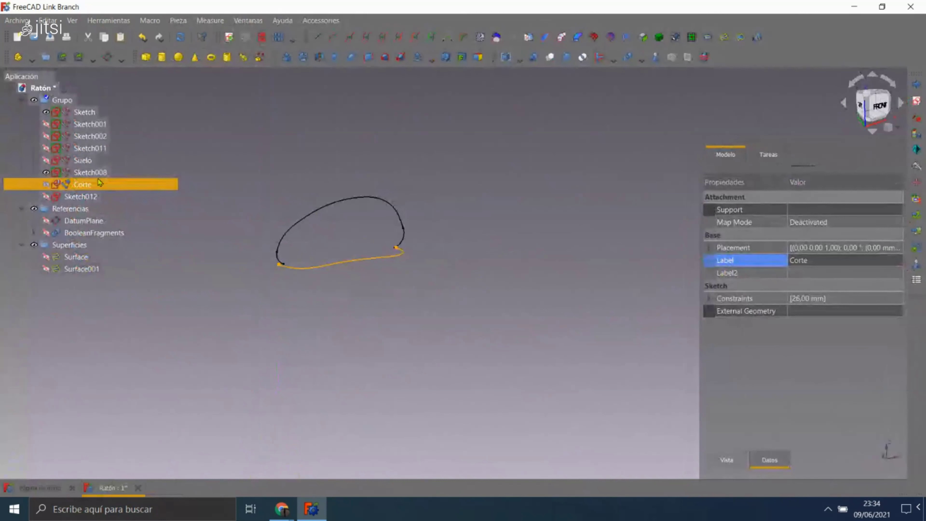
- Inspect Sketch011 and Sketch008 properties, then reopen and exit the Corte sketch
key("Up")
key("Up")
key("Up")
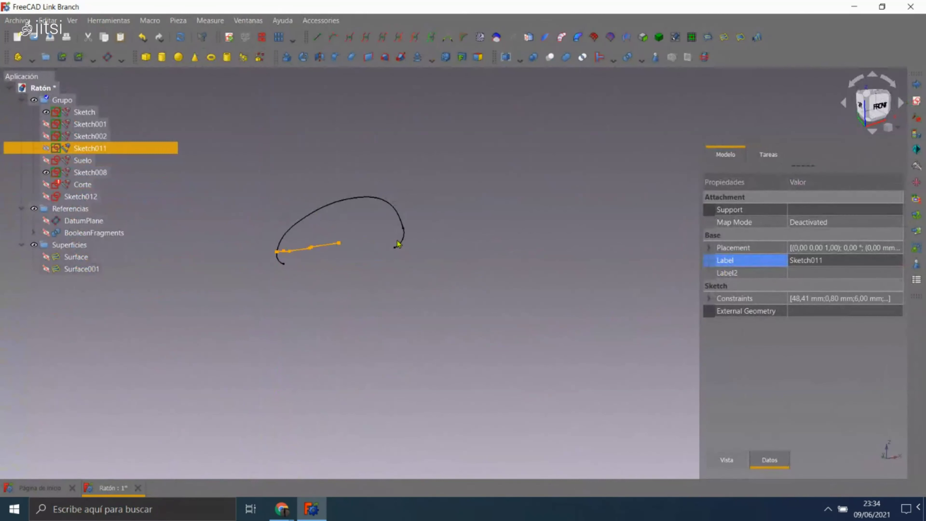
left_click(398, 244)
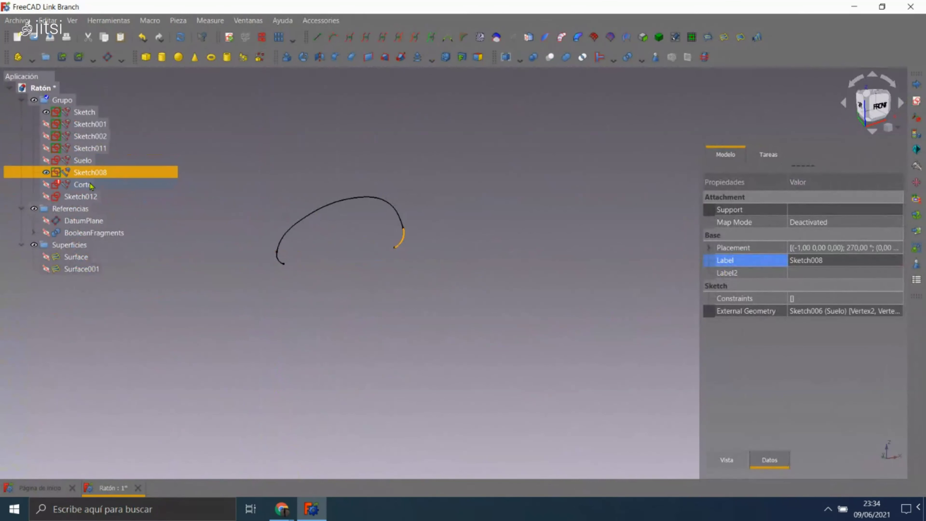
left_click(72, 185)
double_click(73, 185)
scroll(320, 226, "up", 3)
scroll(321, 226, "up", 4)
scroll(321, 227, "up", 2)
scroll(434, 252, "down", 5)
scroll(331, 248, "up", 3)
scroll(419, 230, "up", 1)
key("Escape")
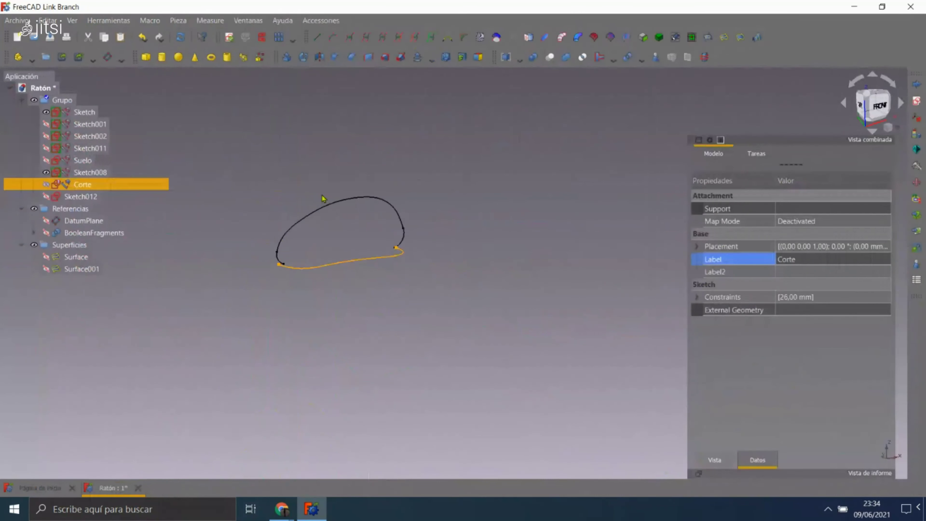
- Restore the short segment at the curve's right end from a front-right view
scroll(343, 256, "up", 3)
left_click_drag(343, 257, 378, 290)
scroll(207, 286, "up", 2)
scroll(250, 270, "down", 3)
scroll(245, 273, "down", 2)
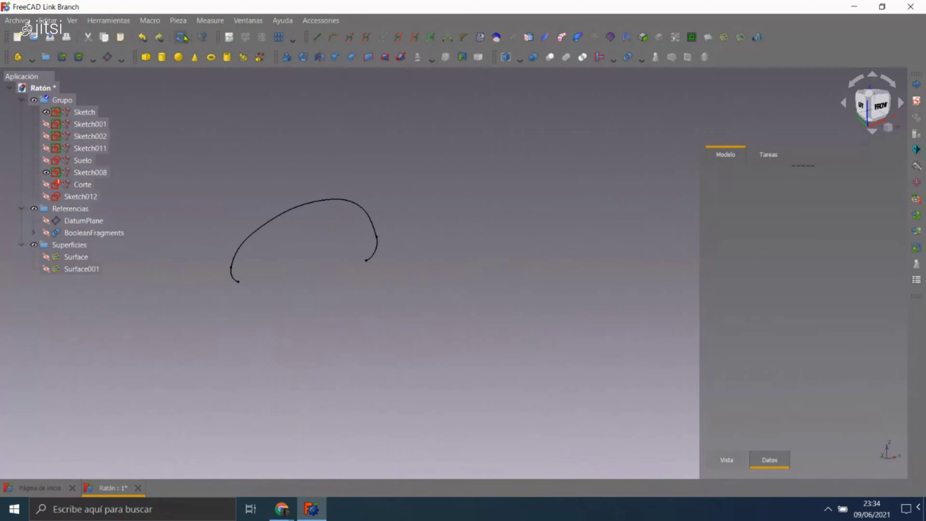
left_click(140, 37)
- Revert earlier curve edits through the undo history, removing the short lower-left segment
left_click(142, 37)
left_click(142, 37)
left_click(171, 34)
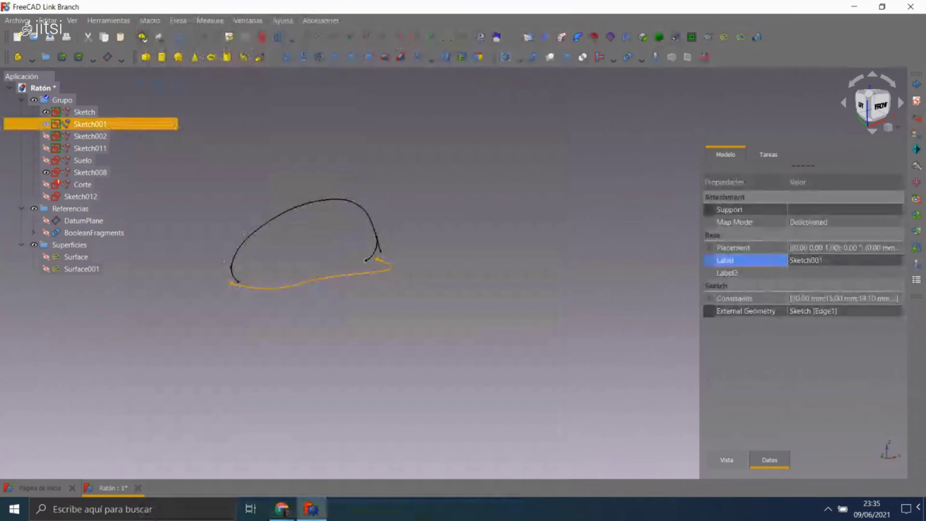
left_click(142, 37)
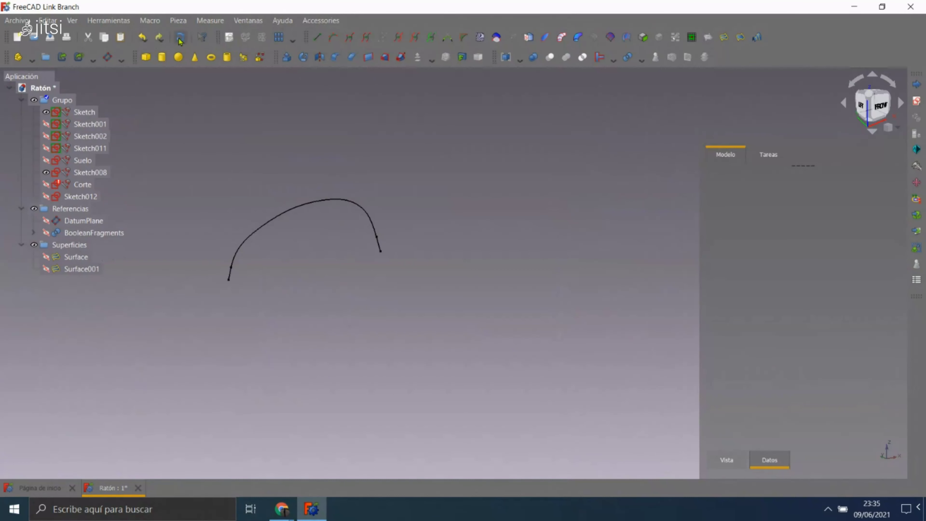
left_click(142, 36)
left_click(139, 35)
double_click(96, 185)
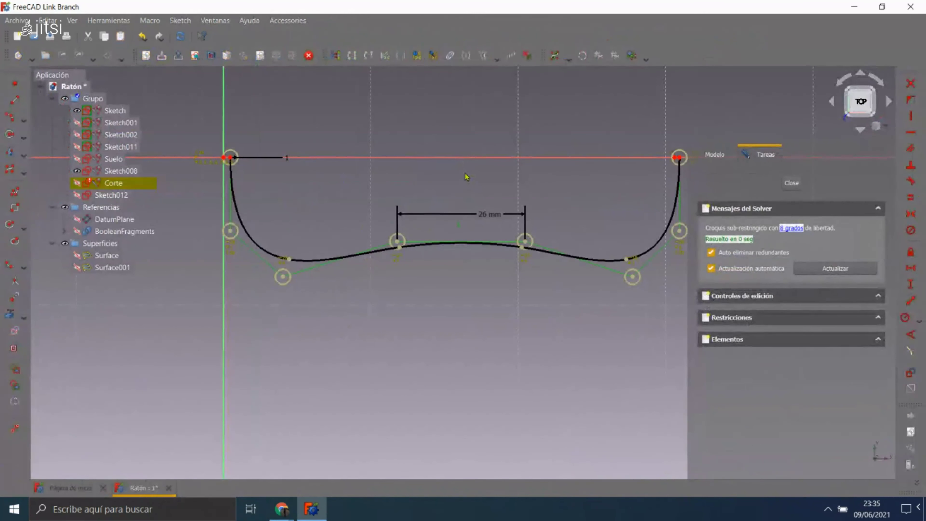
scroll(462, 178, "down", 2)
scroll(547, 161, "up", 6)
scroll(568, 184, "up", 2)
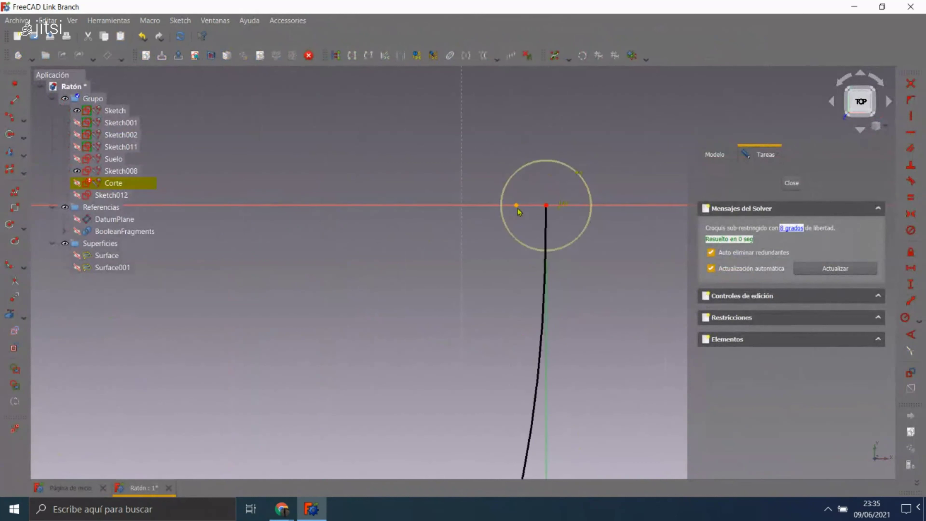
scroll(501, 207, "down", 3)
scroll(503, 206, "down", 3)
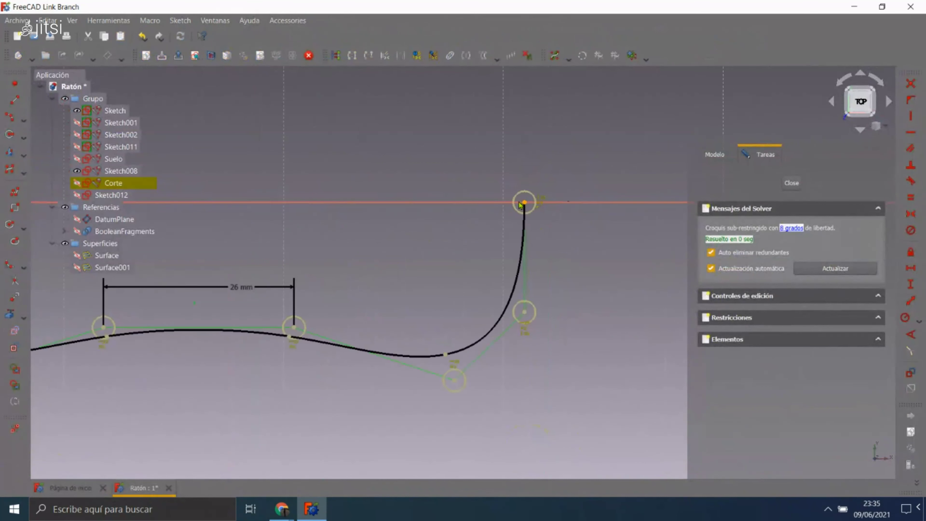
left_click(792, 184)
left_click(451, 294)
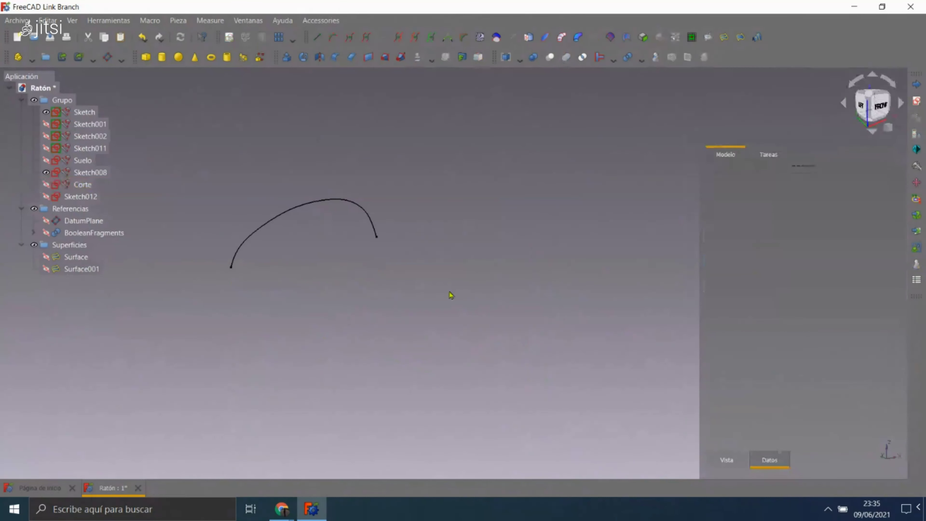
left_click(80, 185)
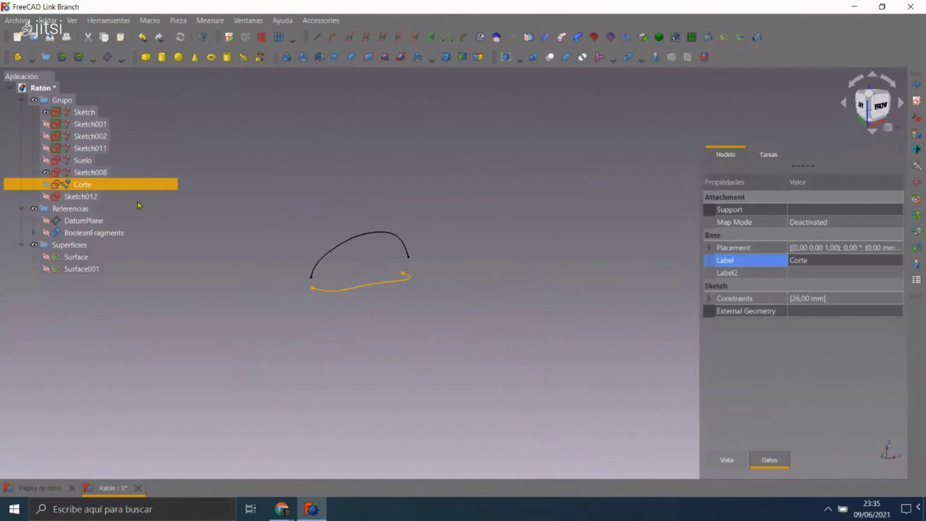
left_click(97, 165)
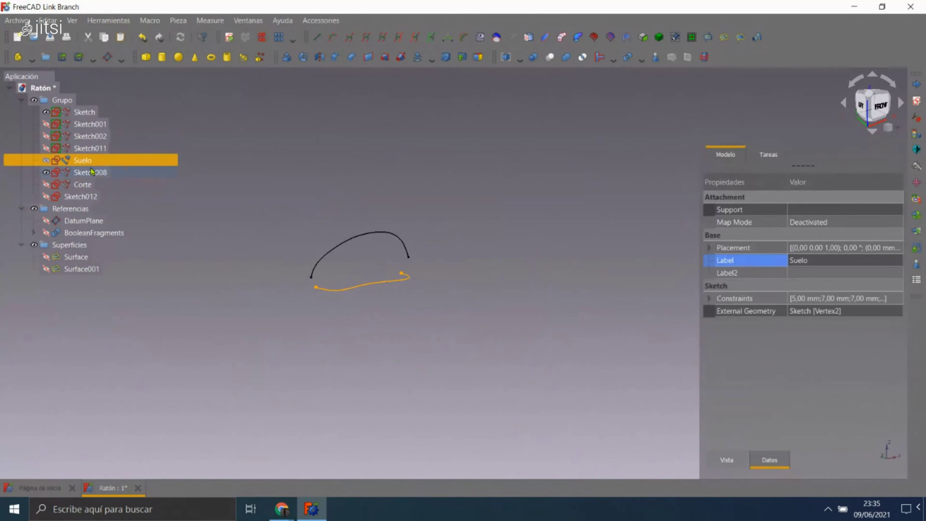
left_click(80, 174)
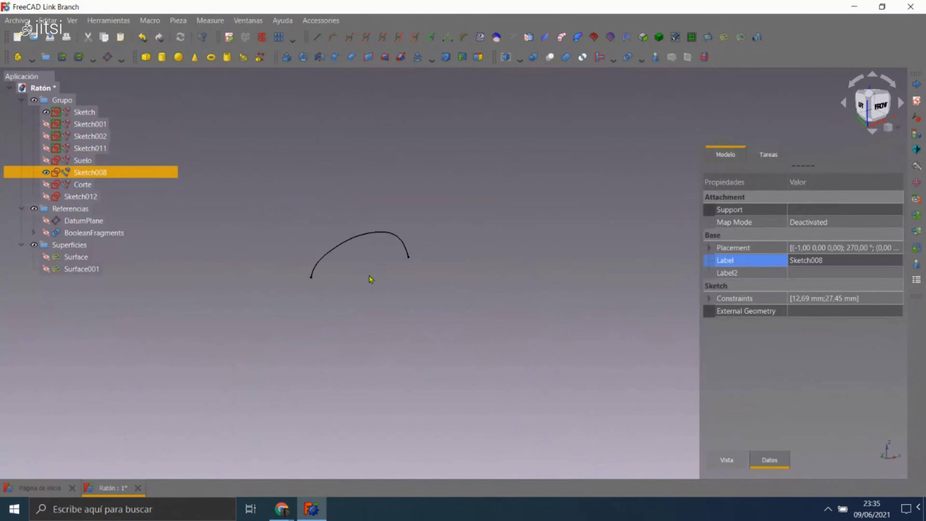
left_click(104, 162)
left_click(102, 138)
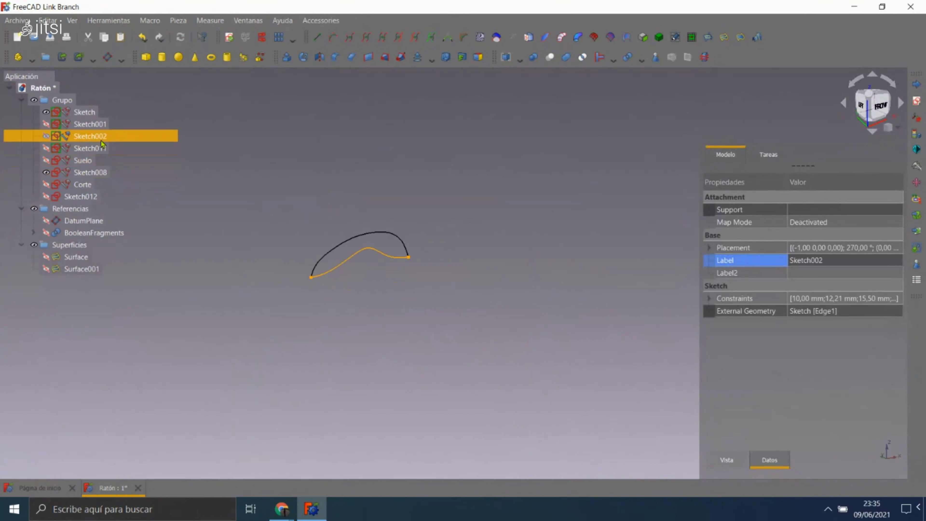
left_click(96, 124)
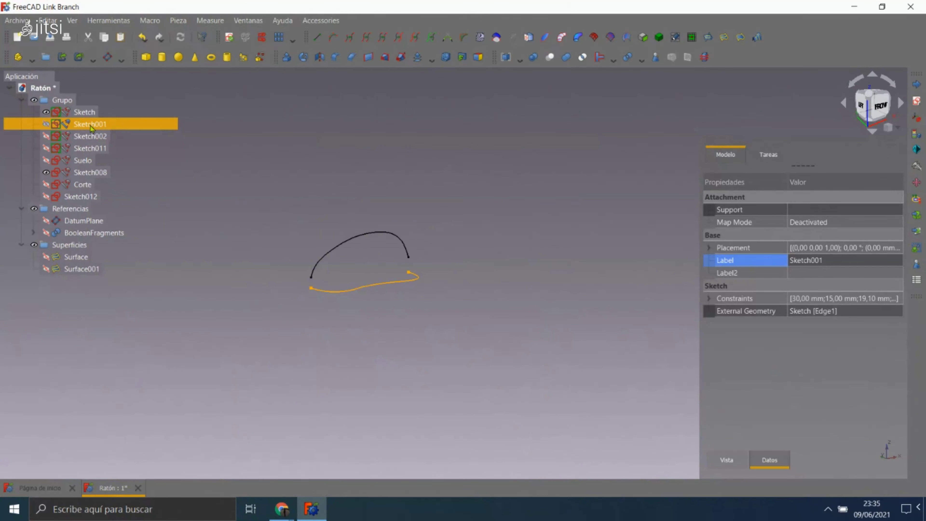
left_click(91, 196)
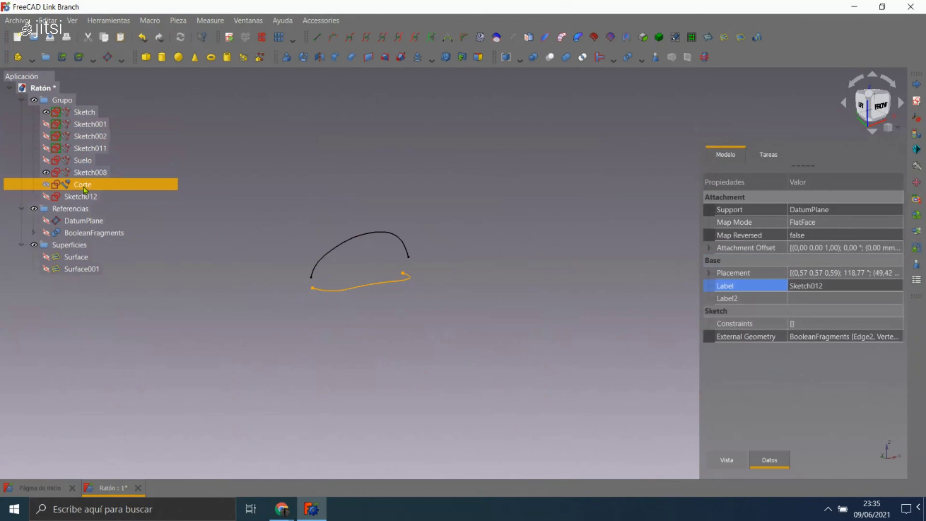
left_click(90, 195)
left_click(84, 186)
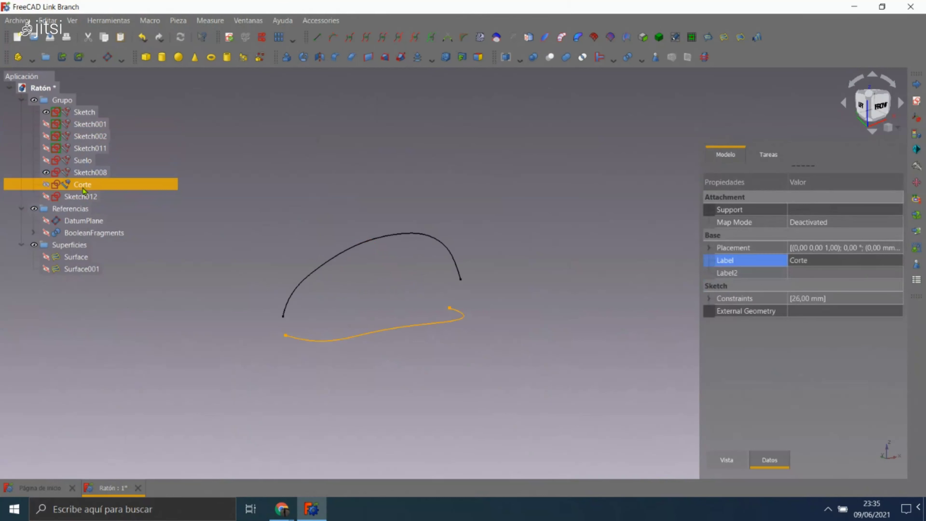
left_click(84, 173)
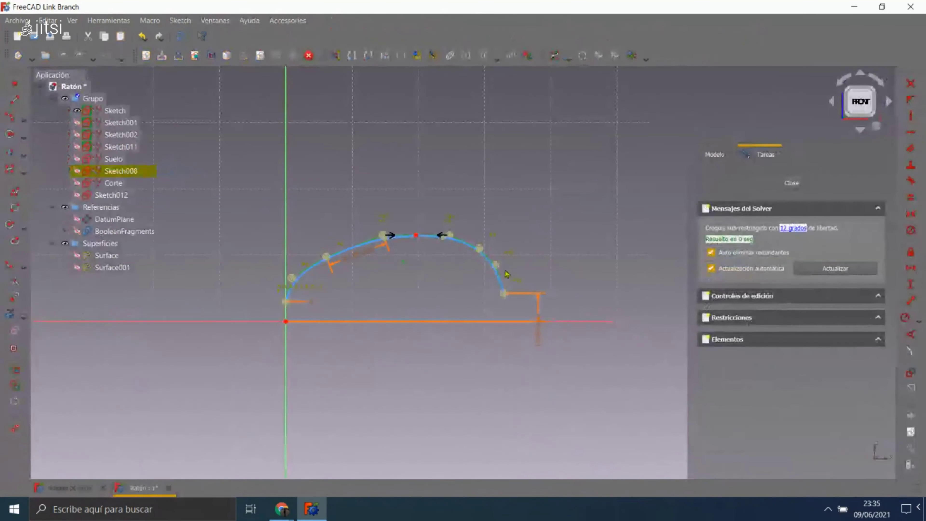
- Delete the 12 mm vertical dimension and show the Suelo floor outline for reference
scroll(474, 252, "down", 4)
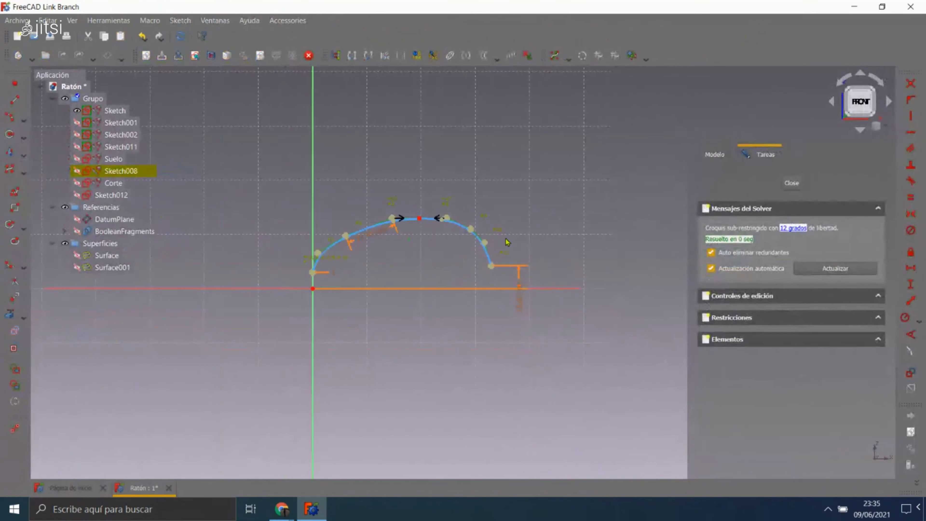
scroll(419, 252, "up", 2)
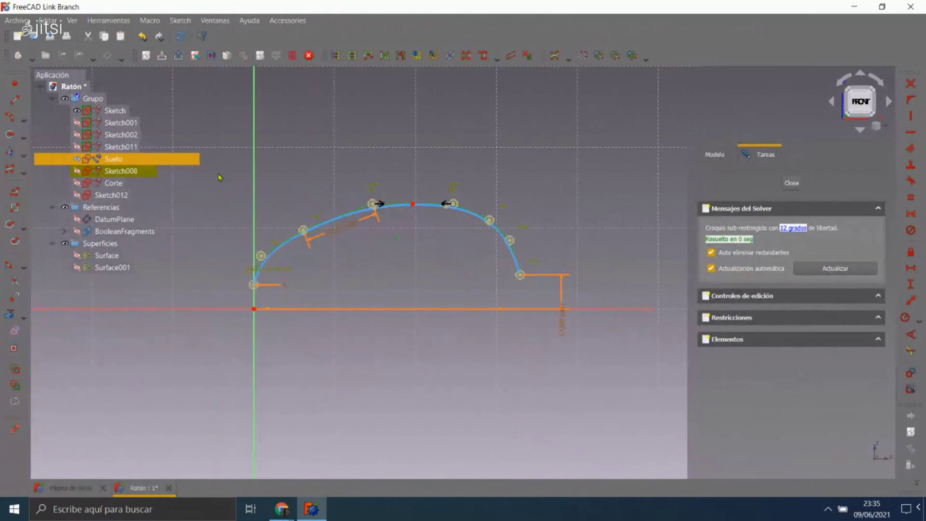
scroll(561, 328, "up", 3)
left_click(554, 321)
key("Delete")
scroll(529, 310, "down", 3)
middle_click_drag(506, 294, 235, 240)
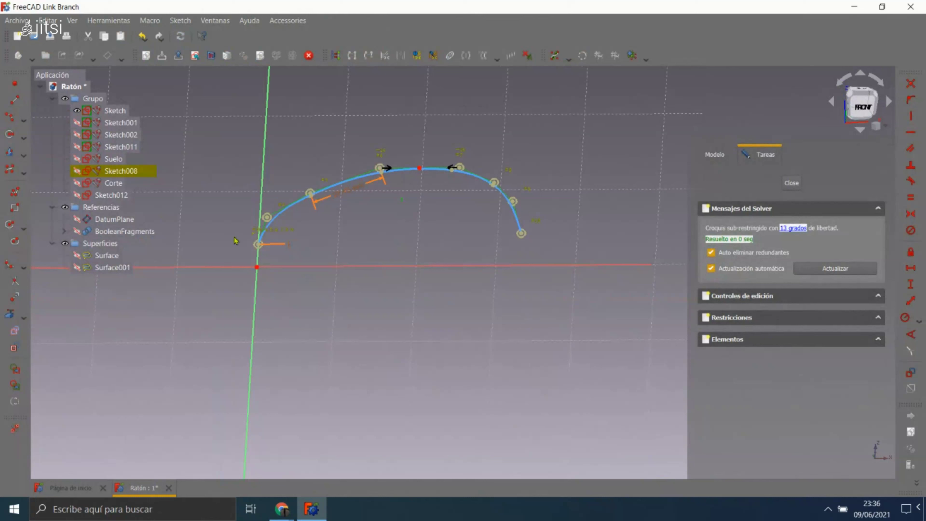
left_click(108, 187)
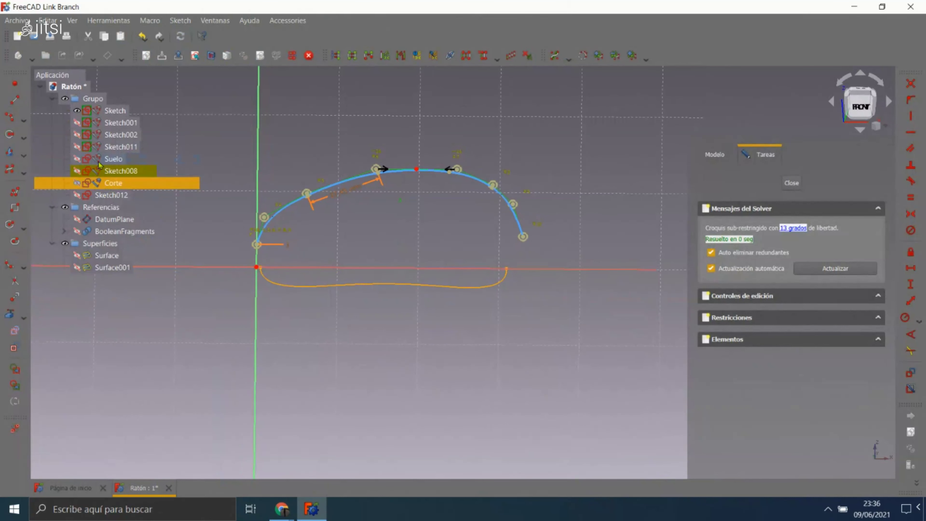
left_click(111, 161)
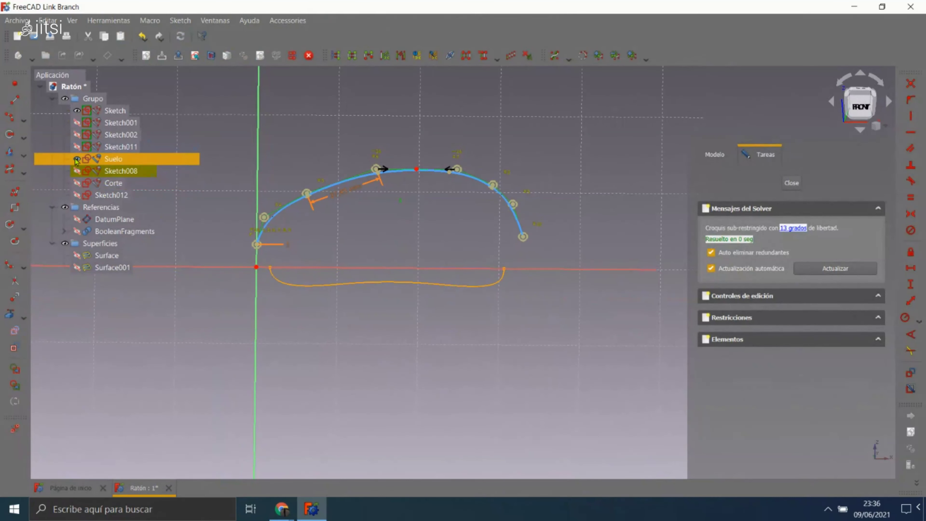
left_click(312, 237)
- Delete the arch dimension and lock the arch B-spline with a Block constraint
scroll(399, 253, "up", 1)
scroll(365, 219, "up", 2)
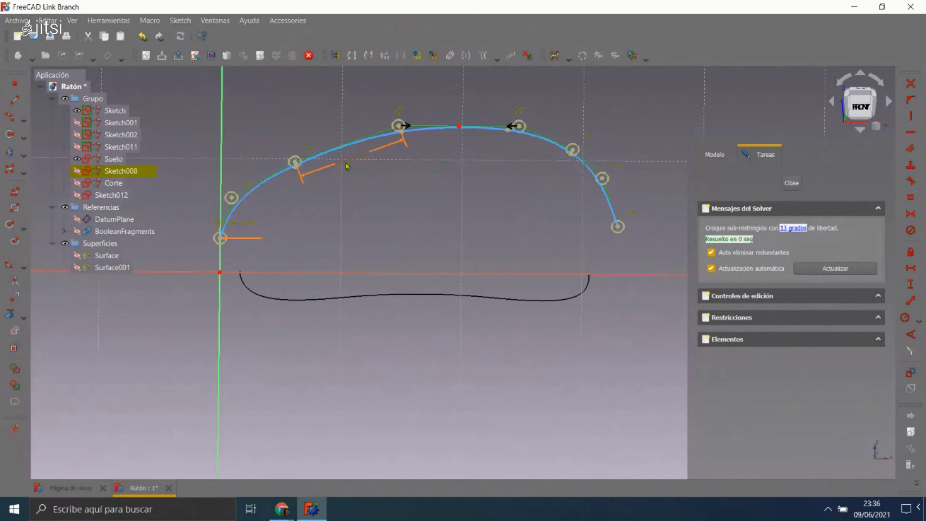
scroll(352, 162, "up", 3)
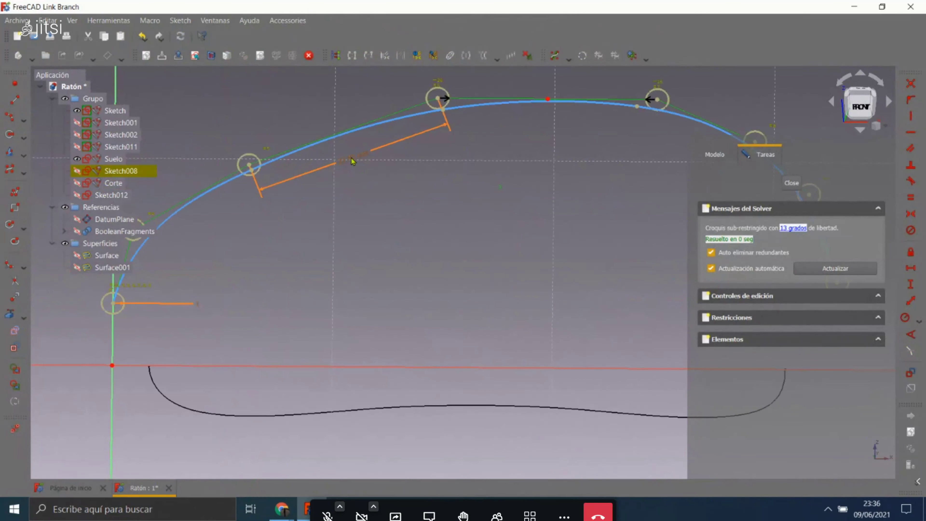
left_click(352, 162)
key("Delete")
scroll(399, 162, "down", 3)
scroll(330, 193, "up", 4)
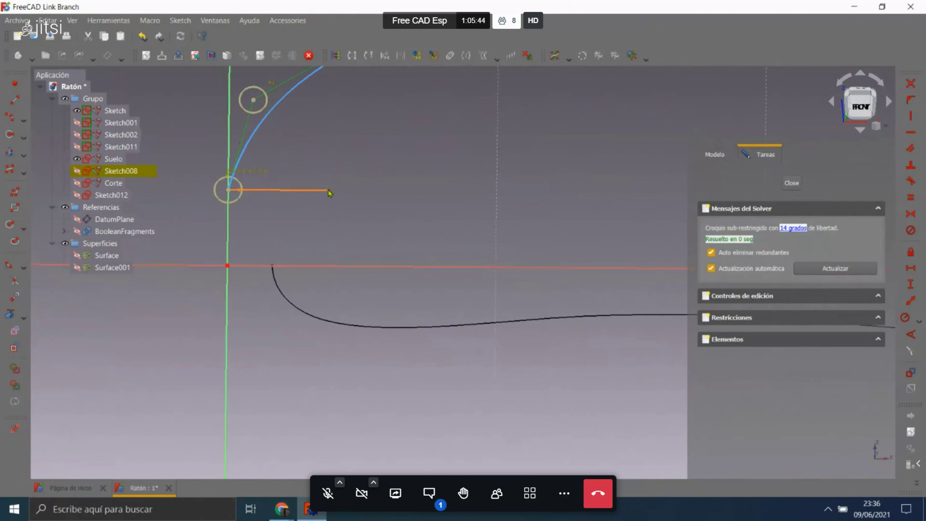
scroll(374, 213, "down", 5)
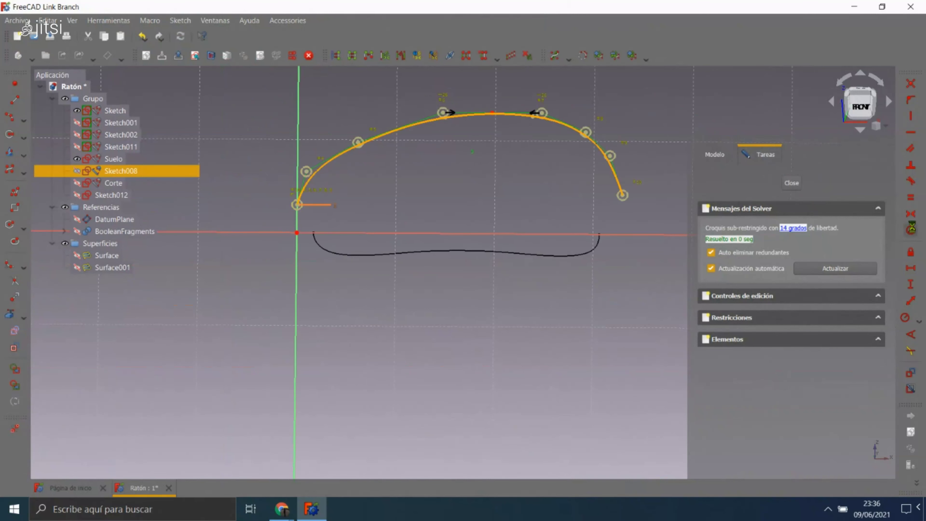
left_click(910, 228)
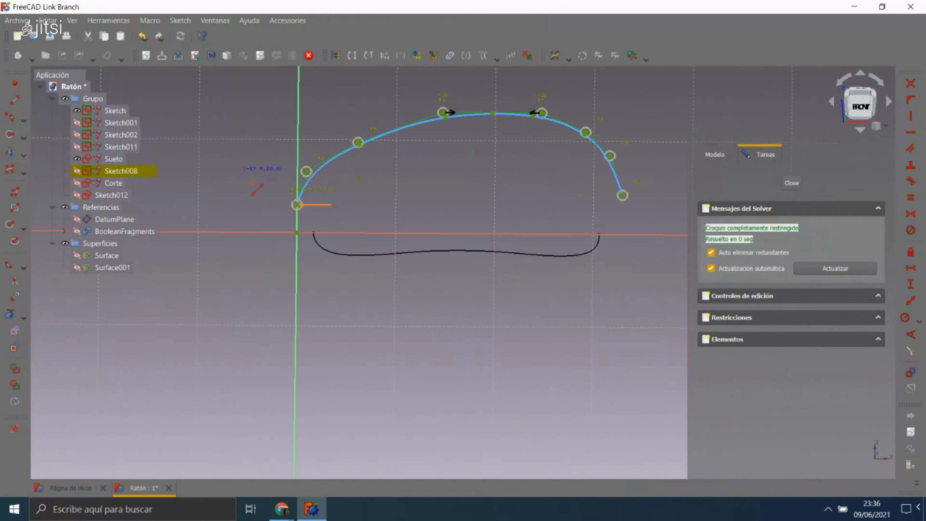
- Draw lines from the arch's first and last control points to its start and end points
scroll(255, 184, "up", 5)
left_click(379, 142)
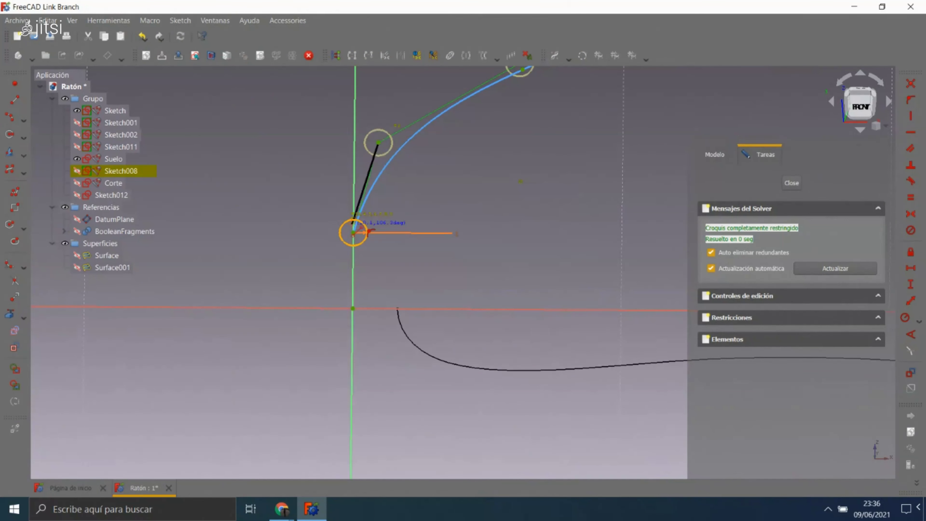
left_click(353, 233)
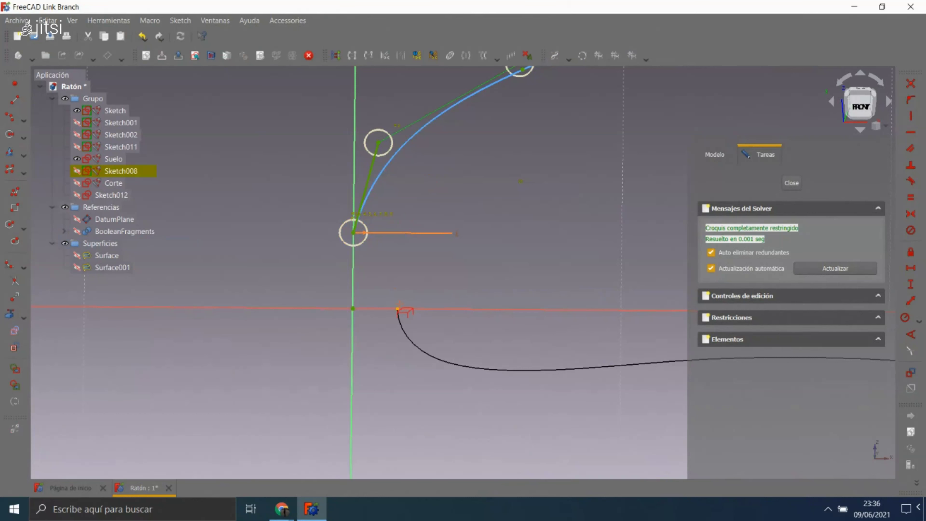
scroll(352, 279, "down", 4)
scroll(576, 284, "up", 4)
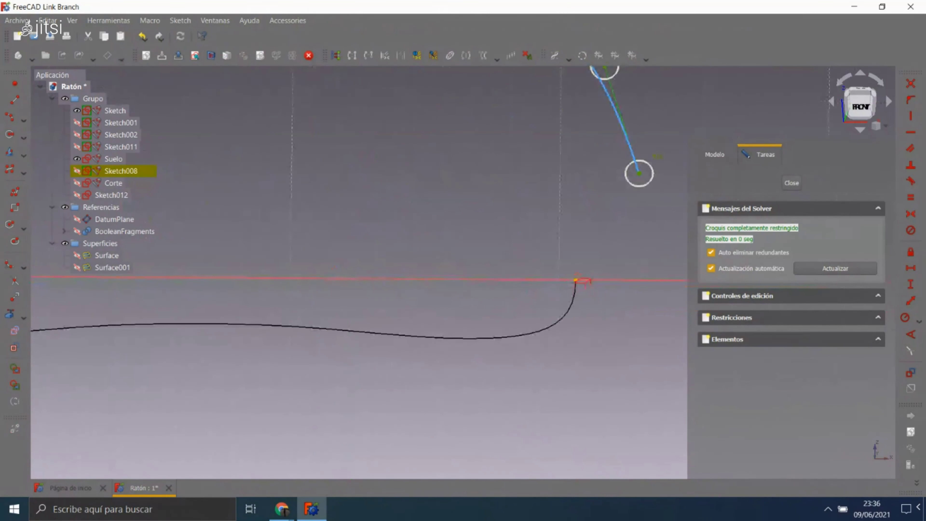
scroll(361, 291, "down", 2)
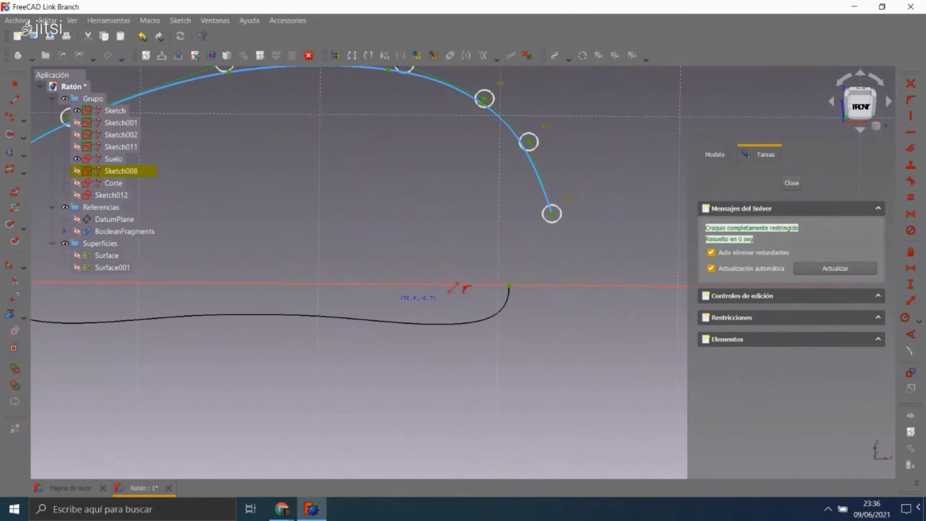
scroll(529, 142, "up", 3)
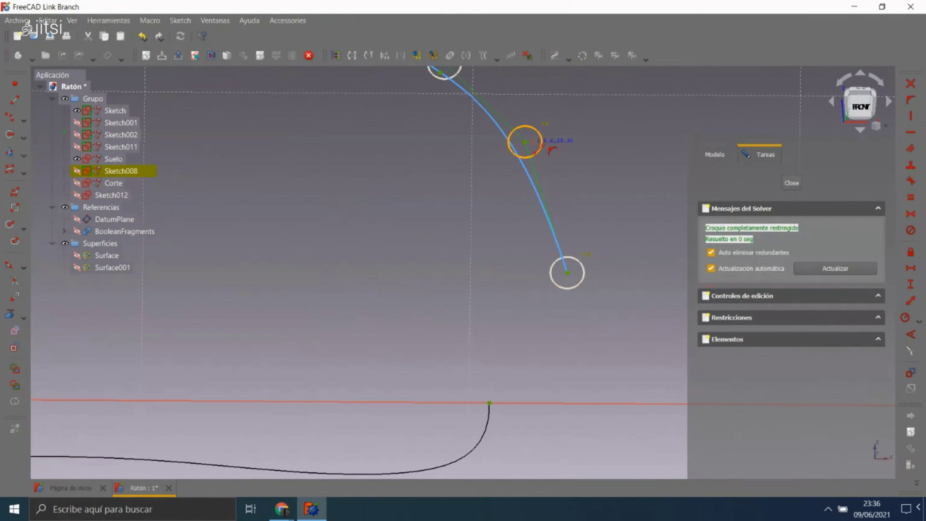
left_click(526, 142)
left_click(568, 272)
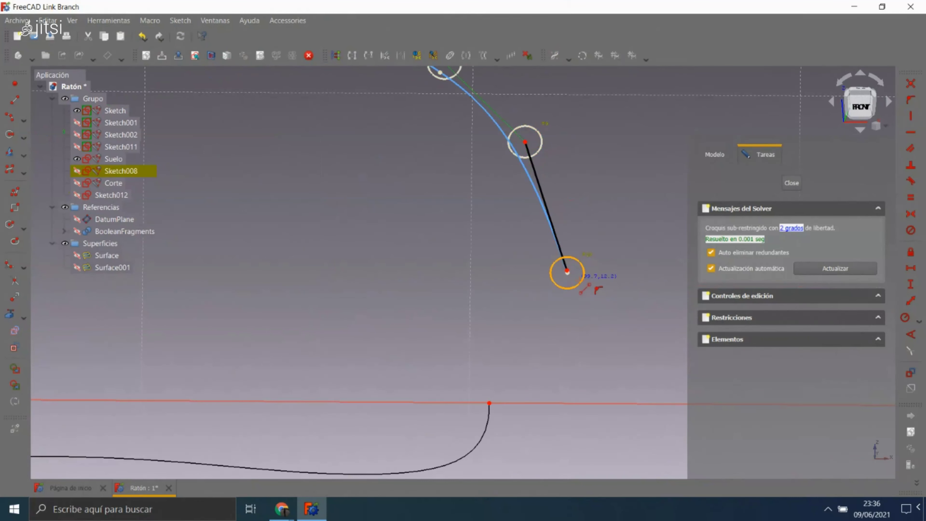
- Constrain the new end line, undo the redundant constraint, and select the arch's end point
scroll(577, 269, "up", 3)
scroll(572, 279, "up", 3)
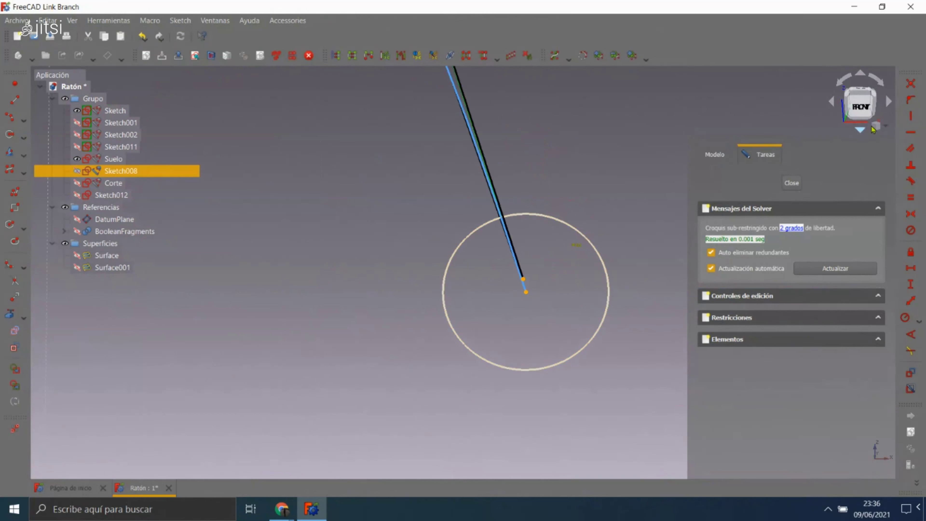
left_click(911, 85)
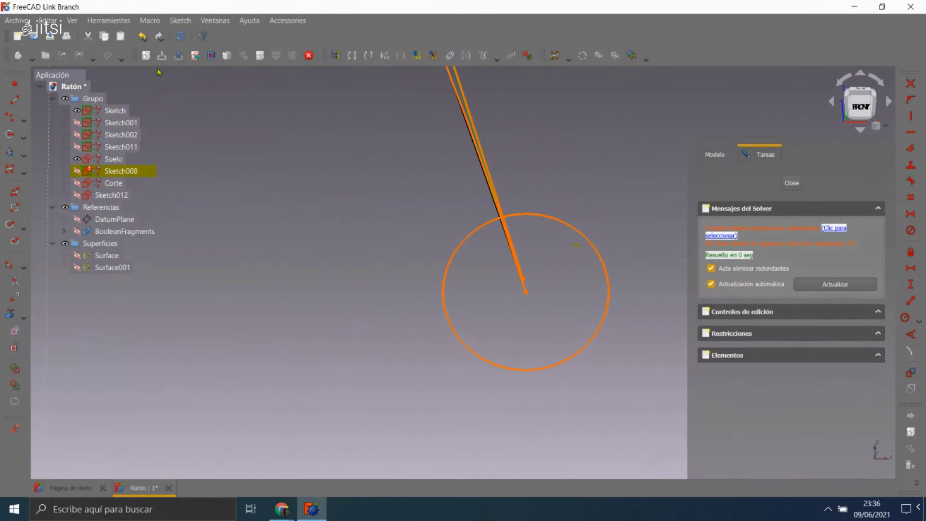
left_click(142, 36)
left_click(164, 6)
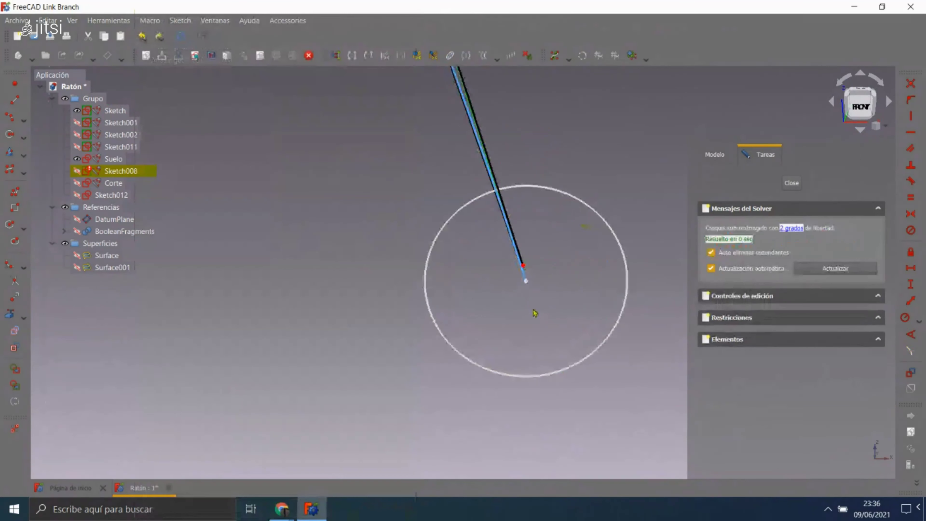
left_click(526, 281)
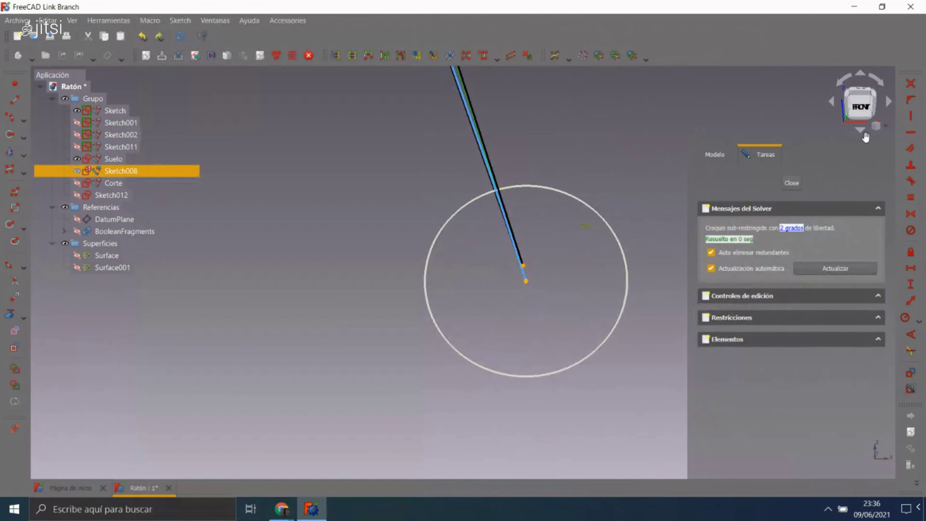
- Lock the point and toggle the line at the arch's end to construction geometry
key("k")
key("l")
scroll(561, 273, "down", 5)
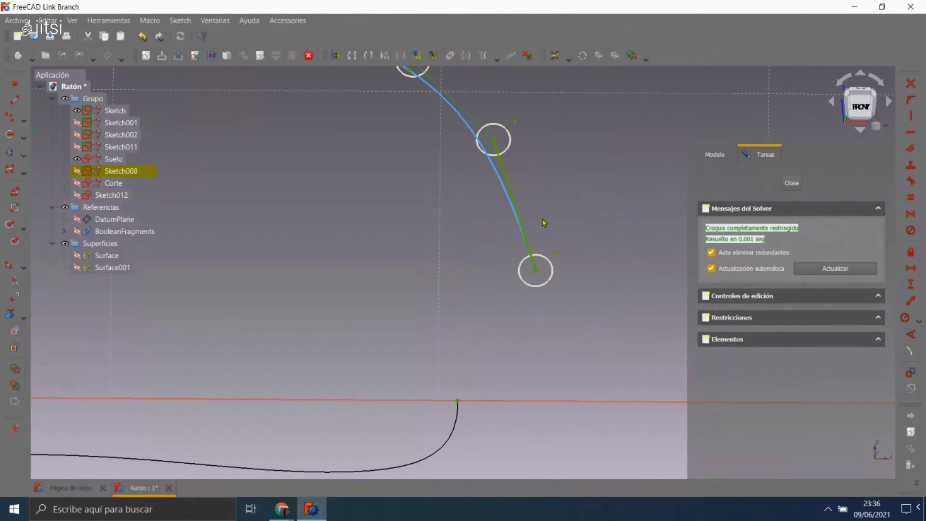
left_click(511, 184)
right_click(535, 181)
left_click(583, 193)
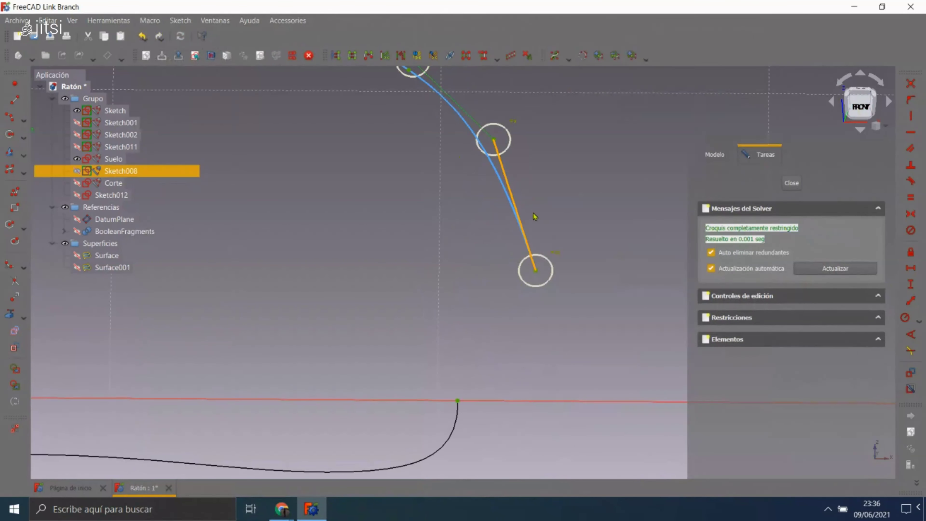
scroll(374, 208, "up", 3)
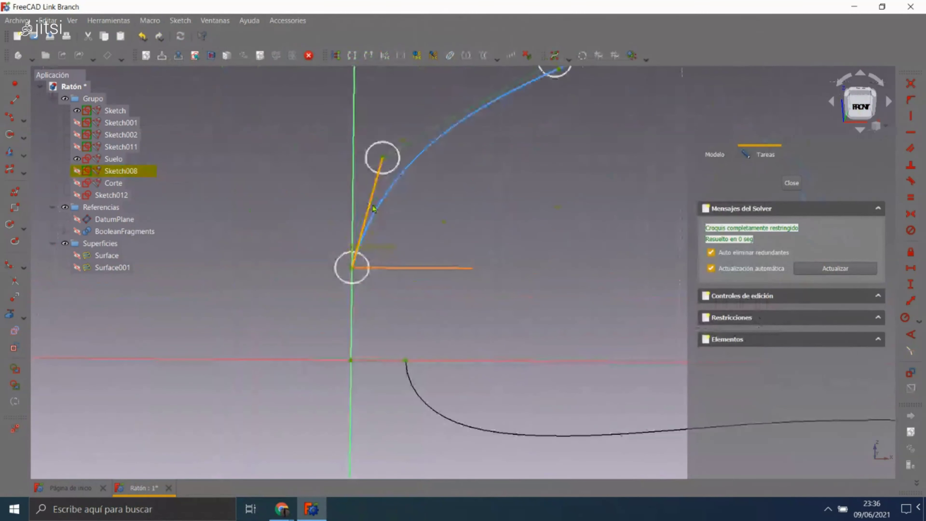
right_click(436, 205)
left_click(487, 193)
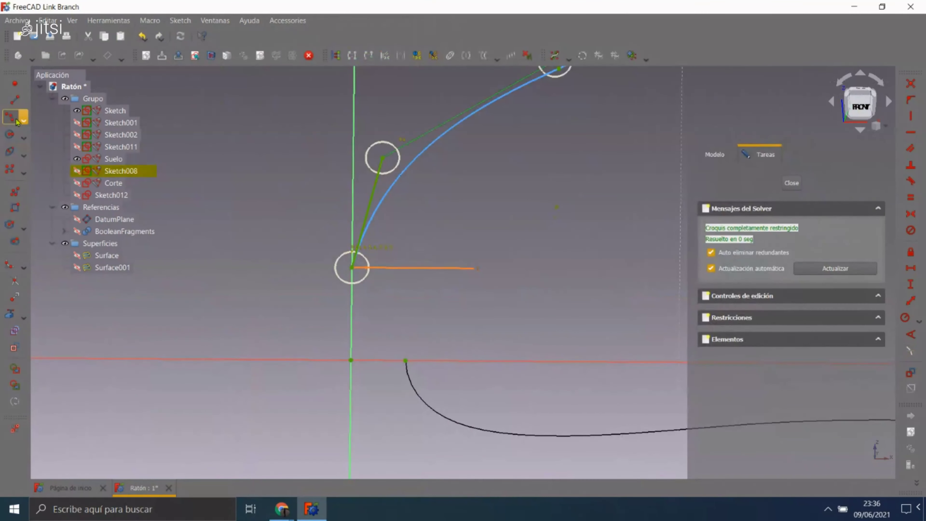
- Draw a construction arc from the lower curve's end to the blue line's endpoint
left_click(15, 330)
left_click(10, 117)
left_click(380, 316)
left_click(408, 367)
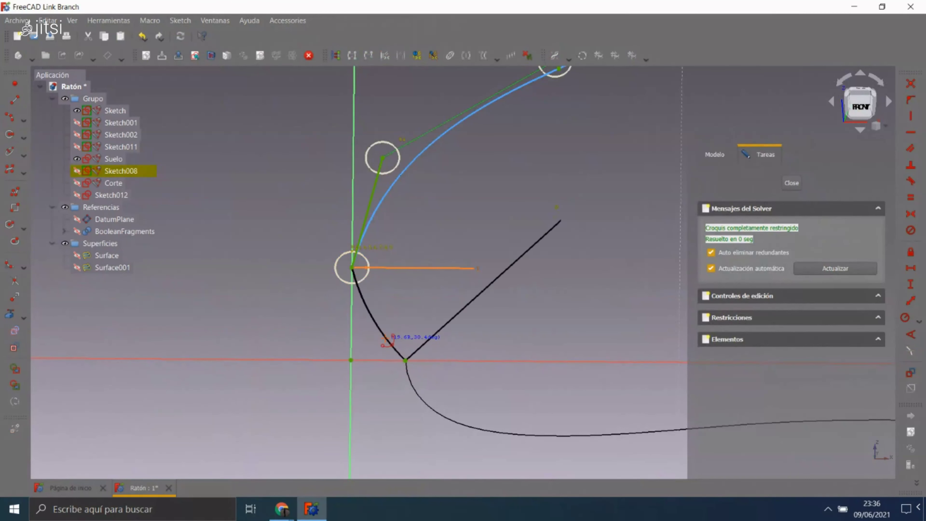
scroll(287, 297, "down", 5)
scroll(474, 288, "up", 5)
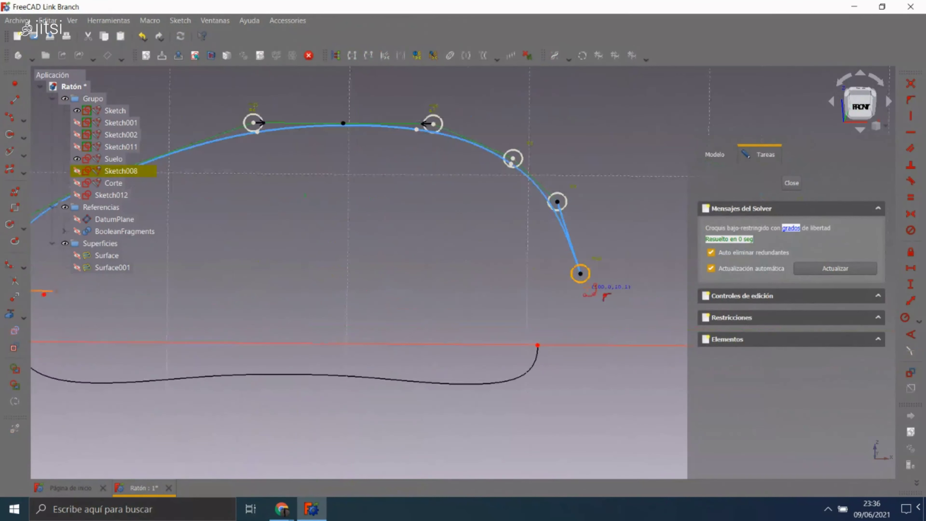
left_click(554, 313)
left_click(527, 357)
left_click(579, 270)
scroll(584, 299, "up", 3)
scroll(563, 265, "down", 3)
scroll(565, 265, "up", 3)
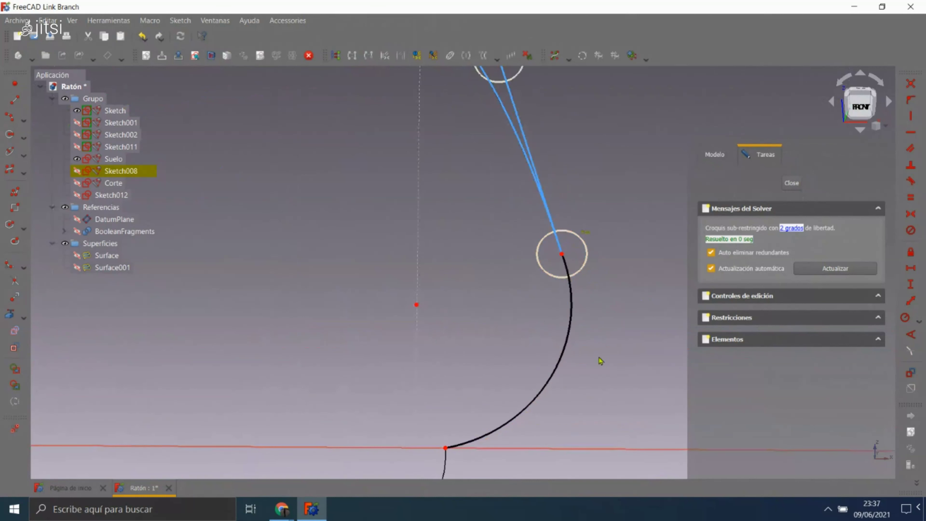
- Make the new connecting arc tangent to the straight line
left_click(573, 345)
scroll(579, 378, "down", 2)
scroll(570, 236, "up", 1)
left_click(545, 236)
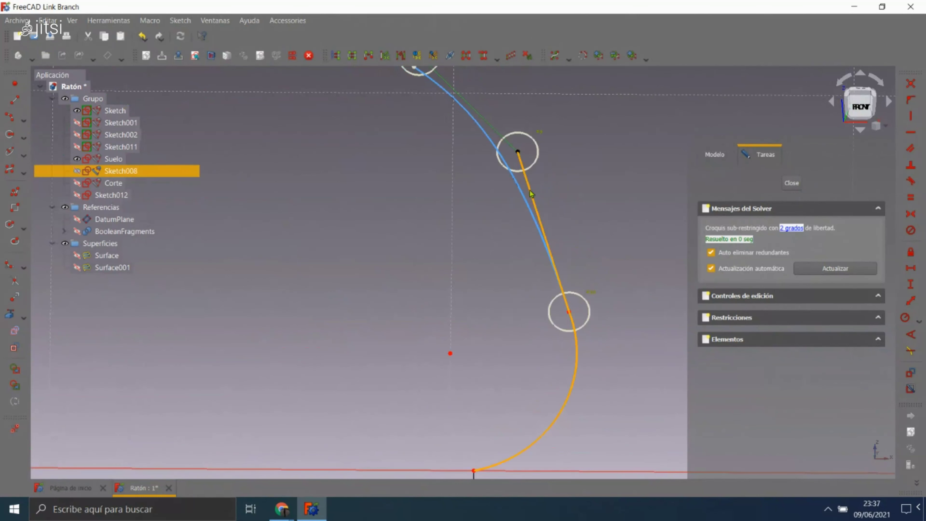
left_click(911, 181)
scroll(606, 269, "down", 3)
scroll(494, 300, "up", 3)
scroll(428, 292, "down", 3)
middle_click_drag(615, 271, 802, 277)
scroll(420, 287, "down", 2)
scroll(328, 285, "up", 3)
scroll(339, 256, "up", 2)
- Make the lower arc tangent to the handle line, then delete the horizontal helper line
left_click(343, 237)
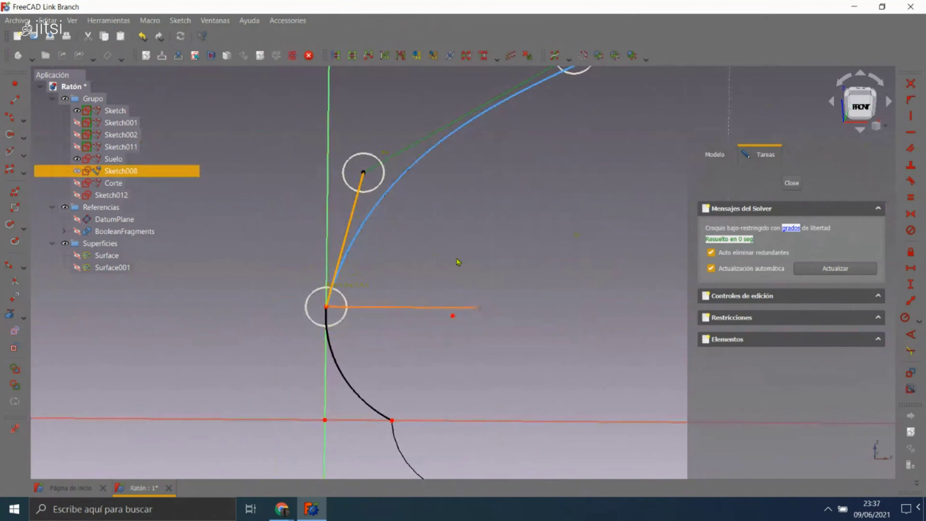
left_click(368, 250)
scroll(333, 191, "up", 1)
scroll(333, 192, "down", 1)
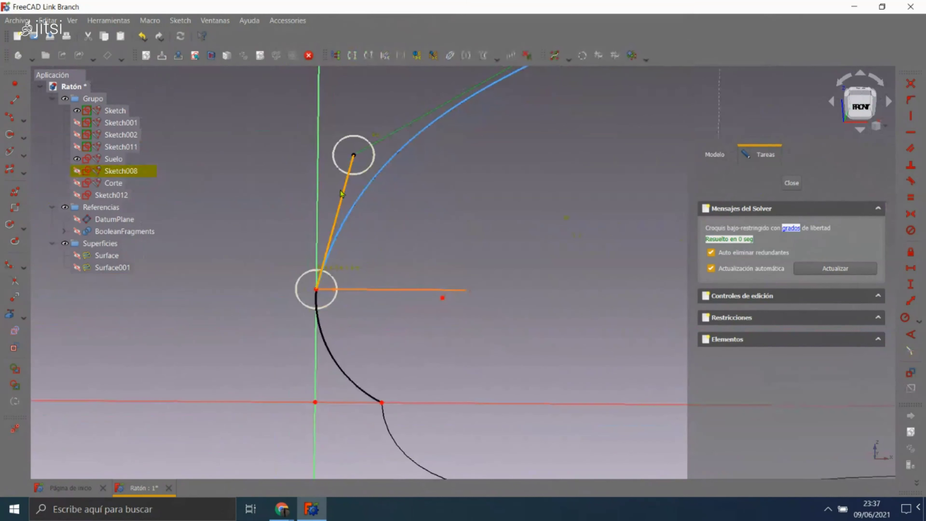
left_click(342, 194)
left_click(328, 341)
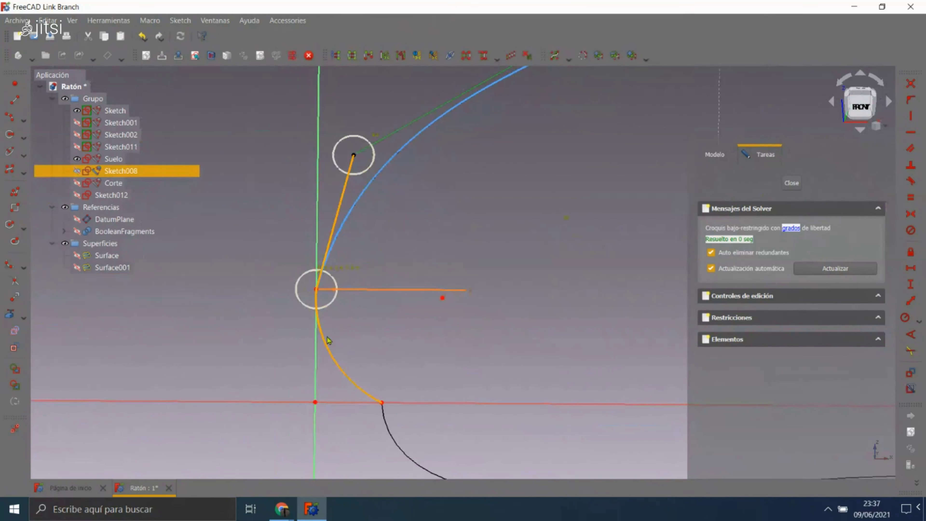
left_click(910, 180)
left_click(587, 271)
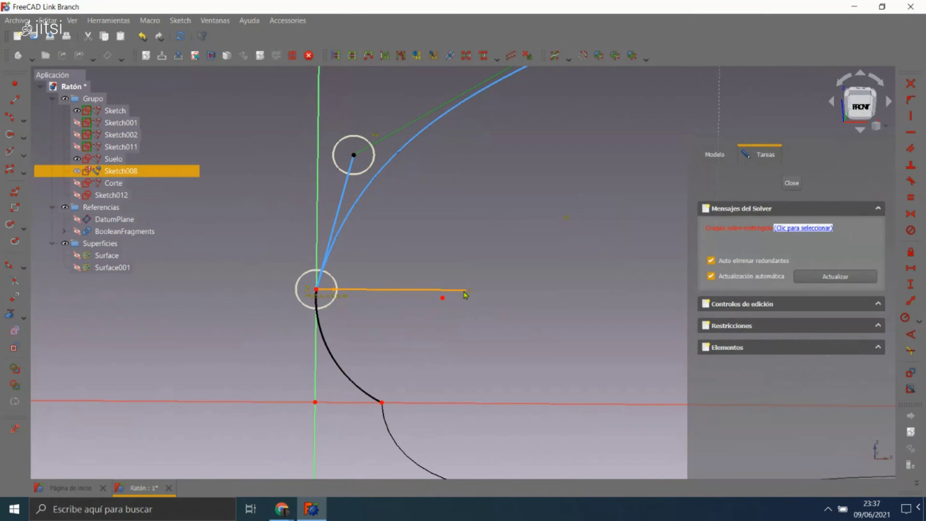
key("Delete")
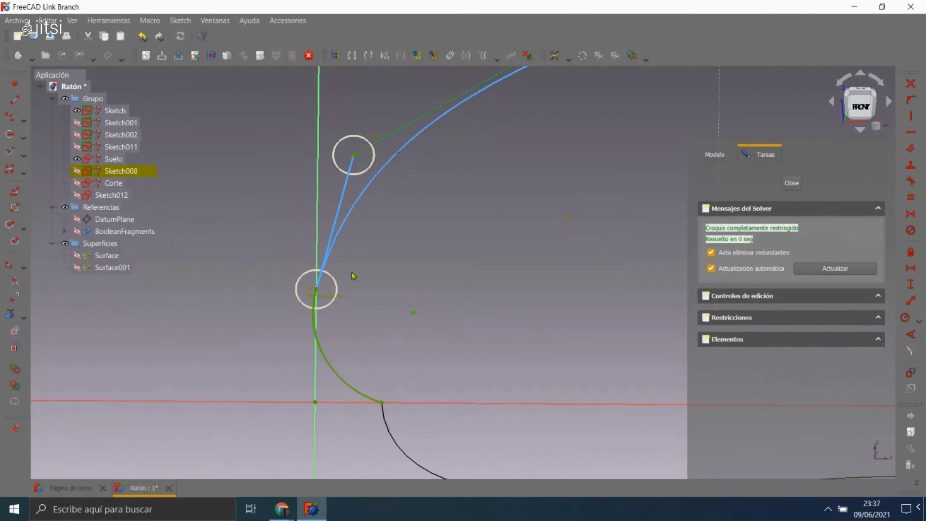
- Zoom around Sketch008 to inspect its arcs and control points, checking the lower arc
scroll(485, 233, "down", 3)
scroll(368, 248, "up", 3)
scroll(383, 241, "up", 1)
scroll(377, 238, "down", 2)
scroll(308, 296, "down", 2)
scroll(308, 295, "down", 2)
scroll(499, 269, "up", 5)
scroll(438, 152, "down", 5)
scroll(541, 197, "down", 2)
scroll(545, 212, "up", 1)
scroll(284, 213, "up", 3)
scroll(299, 210, "up", 3)
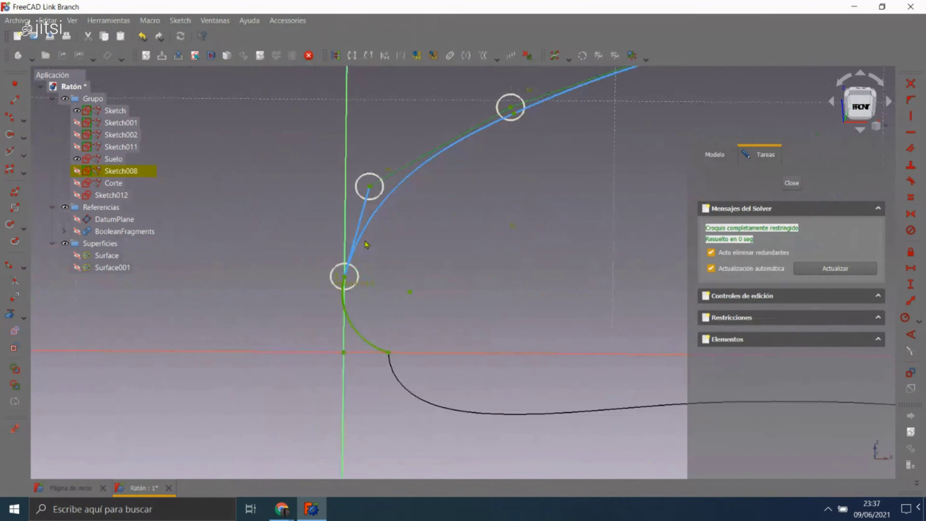
scroll(352, 320, "up", 2)
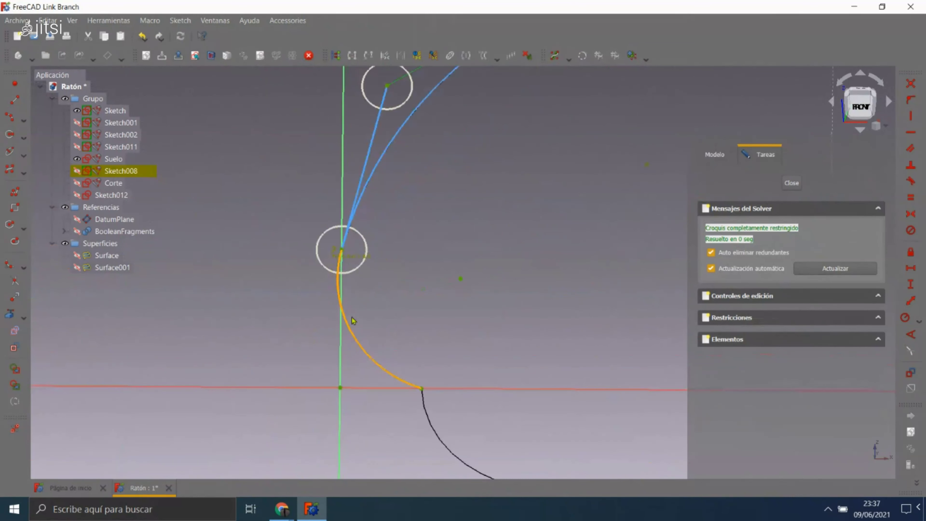
left_click(360, 351)
scroll(340, 302, "down", 2)
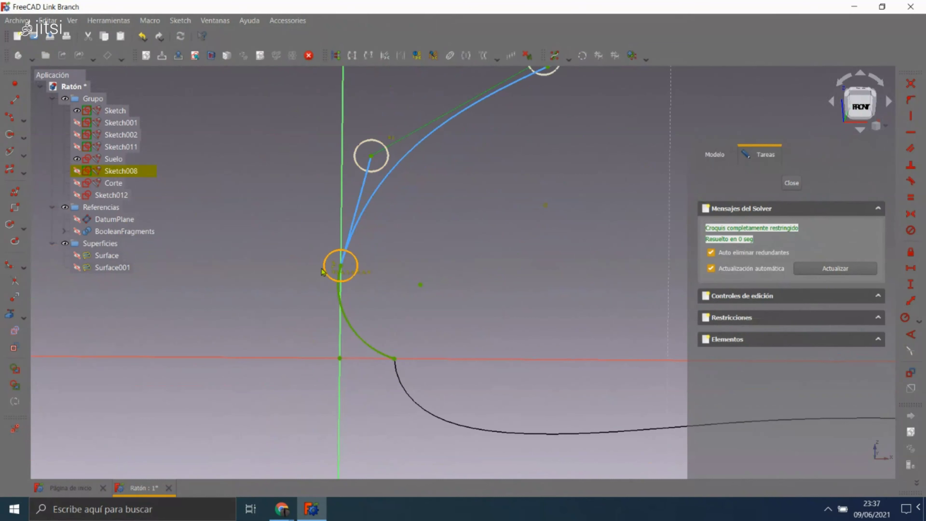
scroll(335, 271, "down", 5)
left_click(10, 314)
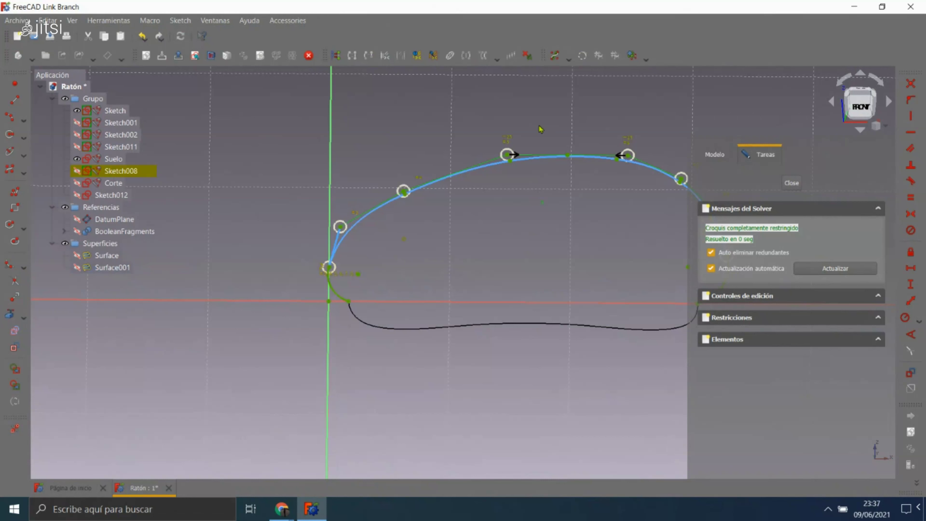
scroll(645, 157, "up", 2)
scroll(645, 158, "up", 2)
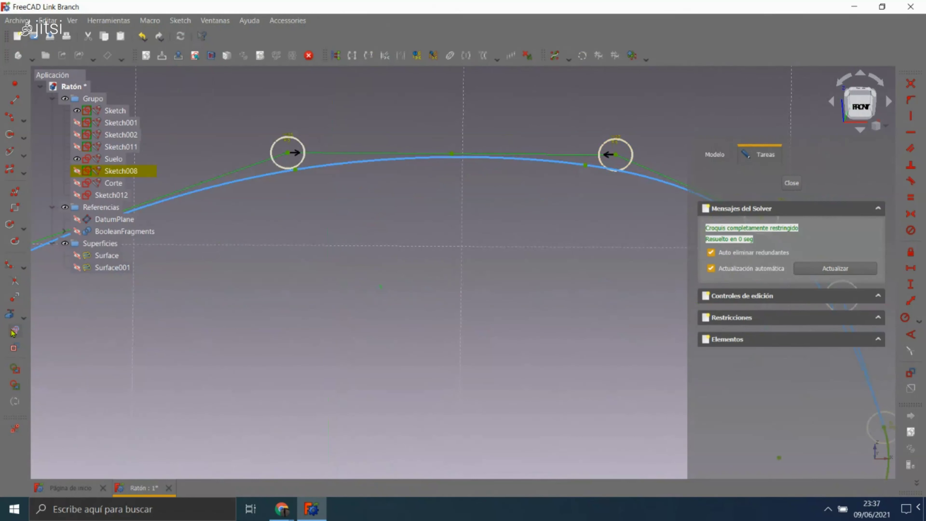
scroll(348, 271, "down", 5)
- Leave sketch editing, unhide Surface and Surface001, and select shell edges and patches
left_click(789, 184)
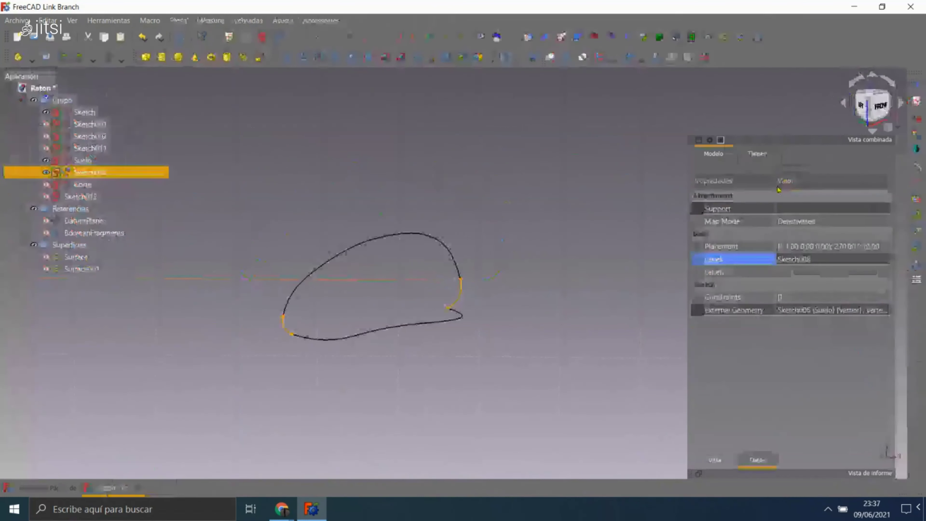
left_click(456, 198)
scroll(490, 319, "up", 2)
scroll(490, 318, "down", 1)
left_click(46, 257)
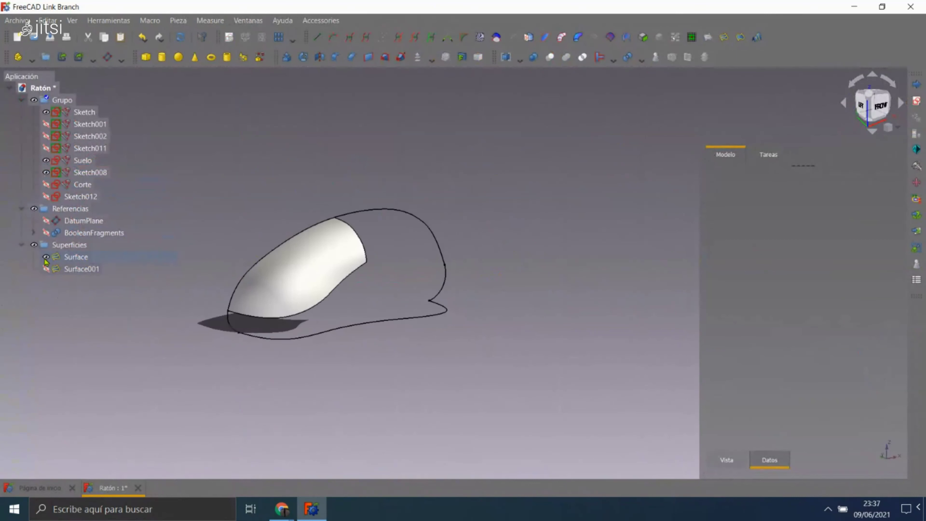
mouse_move(392, 331)
middle_mouse_down()
mouse_move(451, 321)
mouse_move(405, 295)
middle_mouse_up()
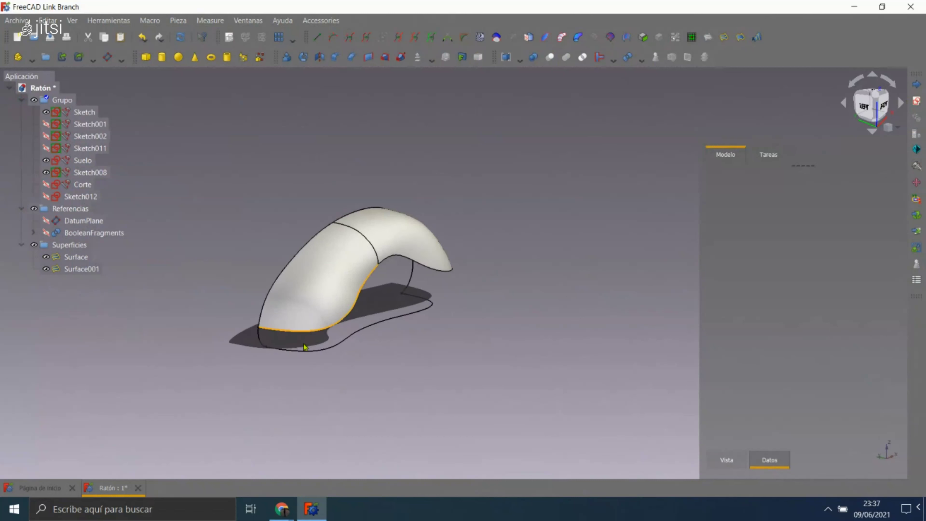
scroll(270, 348, "up", 4)
left_click(409, 335)
left_click(587, 188)
left_click(469, 187)
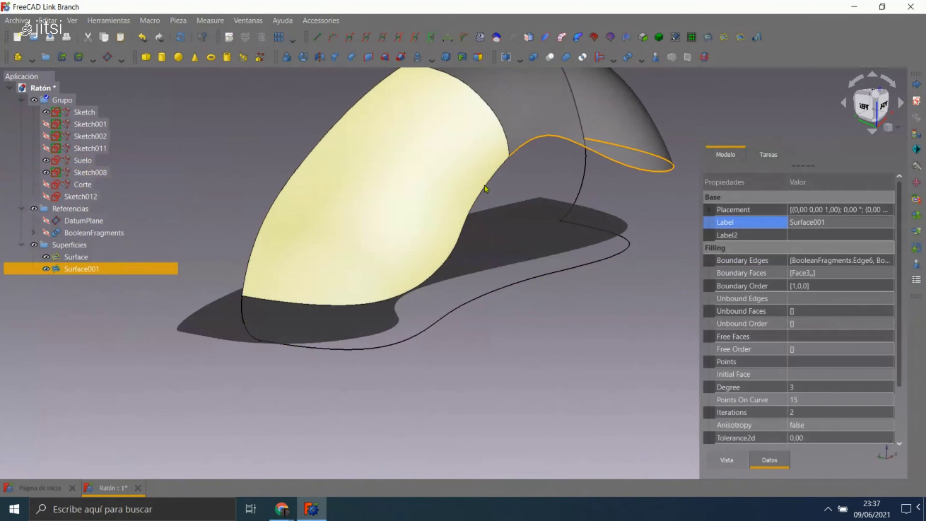
left_click(518, 205)
- Orbit the mouse shell to inspect its underside and left-front view
mouse_move(513, 219)
middle_mouse_down()
mouse_move(480, 240)
mouse_move(269, 235)
middle_mouse_up()
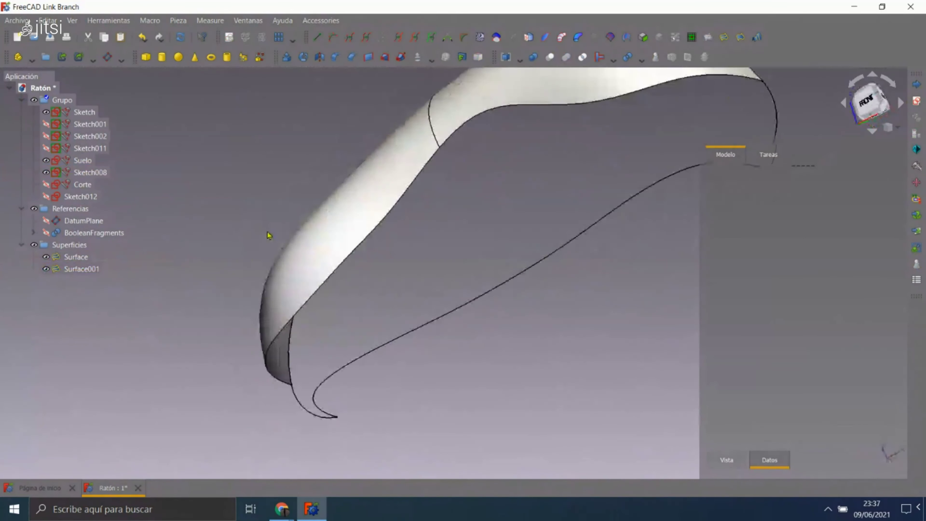
scroll(365, 249, "down", 4)
left_click(415, 277)
mouse_move(414, 277)
middle_mouse_down()
mouse_move(504, 320)
mouse_move(621, 265)
mouse_move(447, 213)
mouse_move(492, 207)
mouse_move(474, 216)
middle_mouse_up()
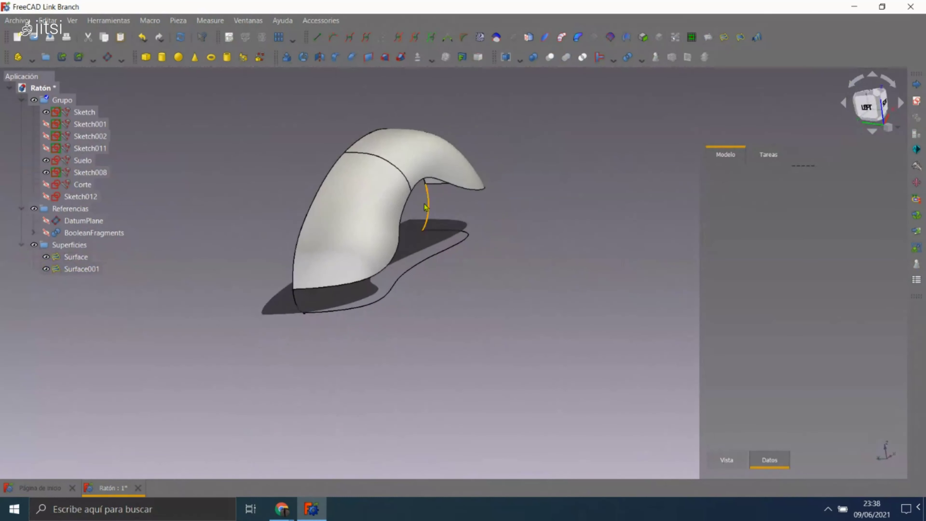
scroll(445, 248, "up", 2)
middle_click_drag(444, 249, 413, 258)
scroll(538, 316, "down", 3)
middle_click_drag(538, 316, 461, 265)
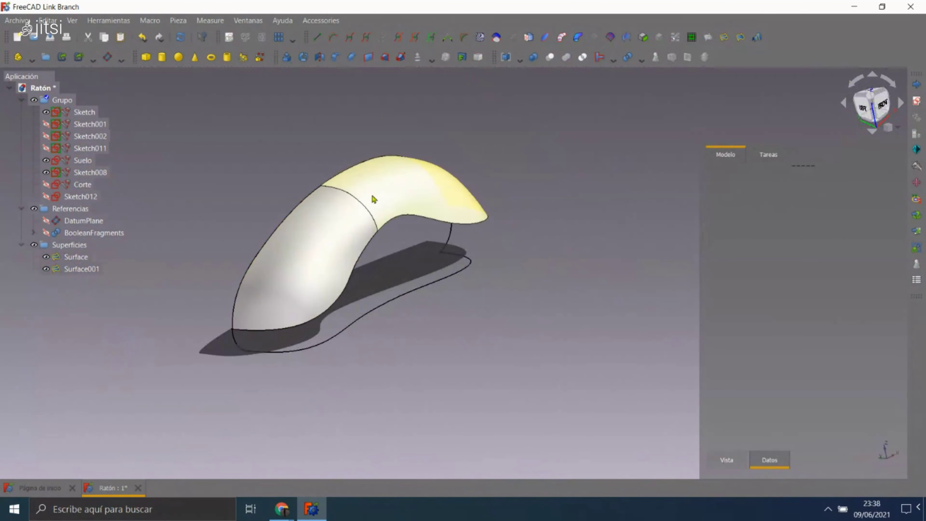
scroll(376, 220, "up", 3)
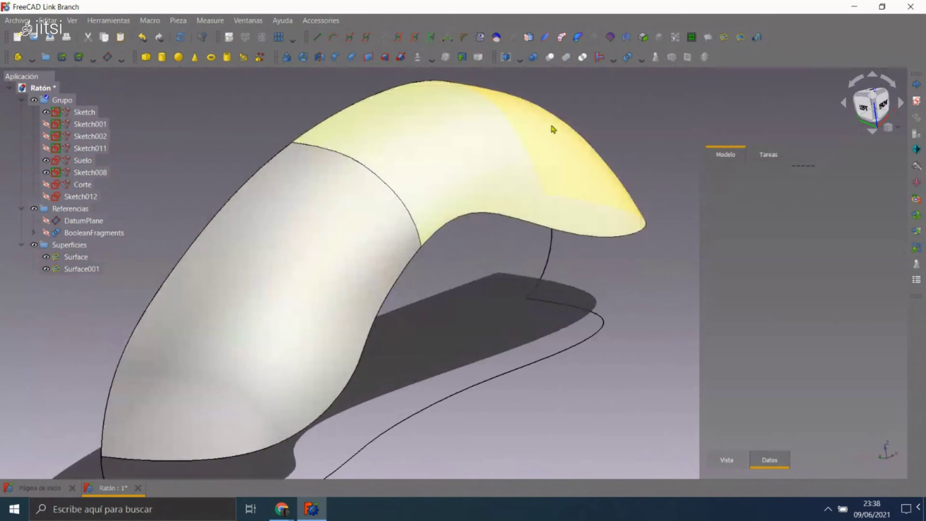
scroll(367, 230, "down", 3)
scroll(438, 271, "down", 2)
mouse_move(401, 283)
middle_mouse_down()
mouse_move(585, 265)
mouse_move(568, 269)
mouse_move(364, 213)
mouse_move(360, 177)
mouse_move(487, 307)
middle_mouse_up()
middle_click_drag(577, 196, 559, 186)
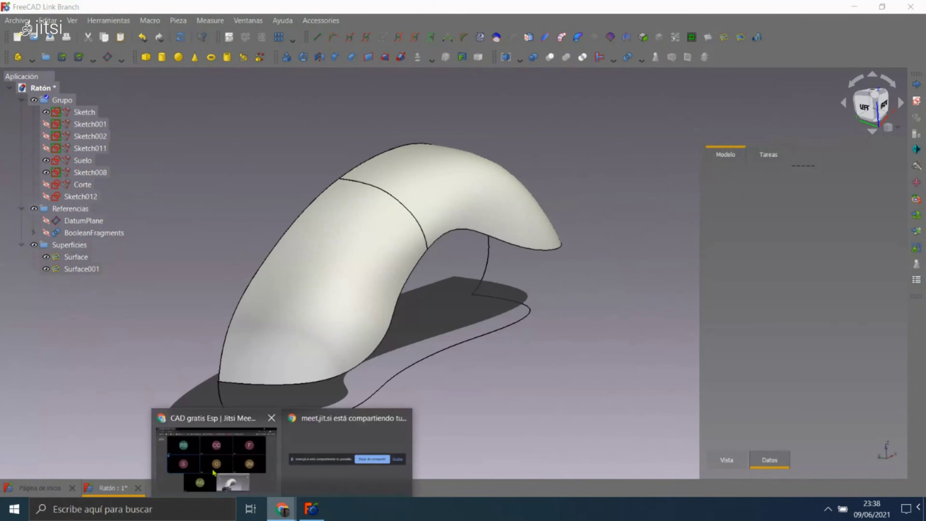
mouse_move(281, 508)
left_click(213, 472)
mouse_move(432, 477)
left_click(429, 470)
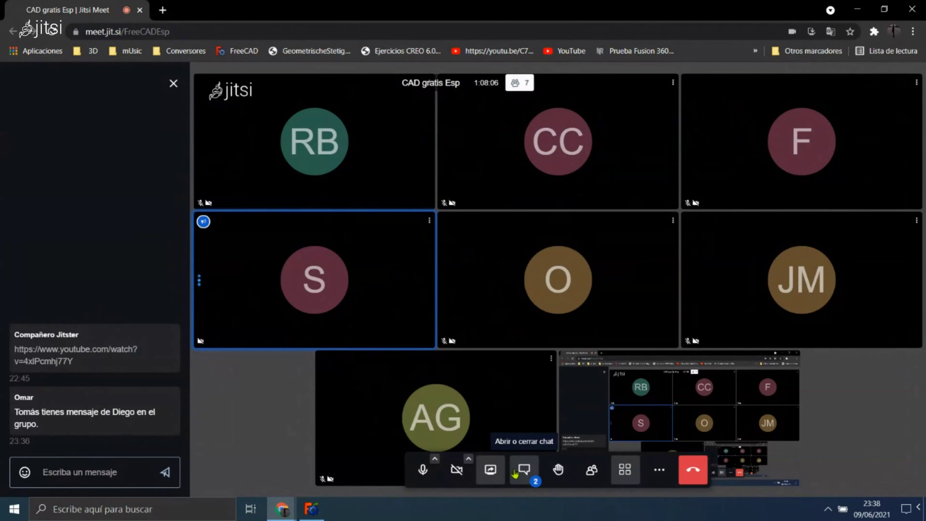
left_click(520, 471)
key("alt+Tab")
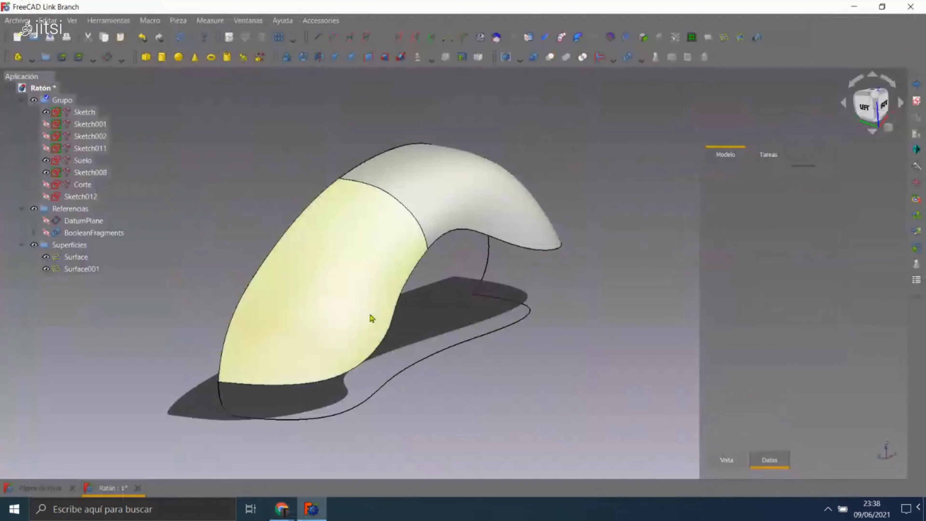